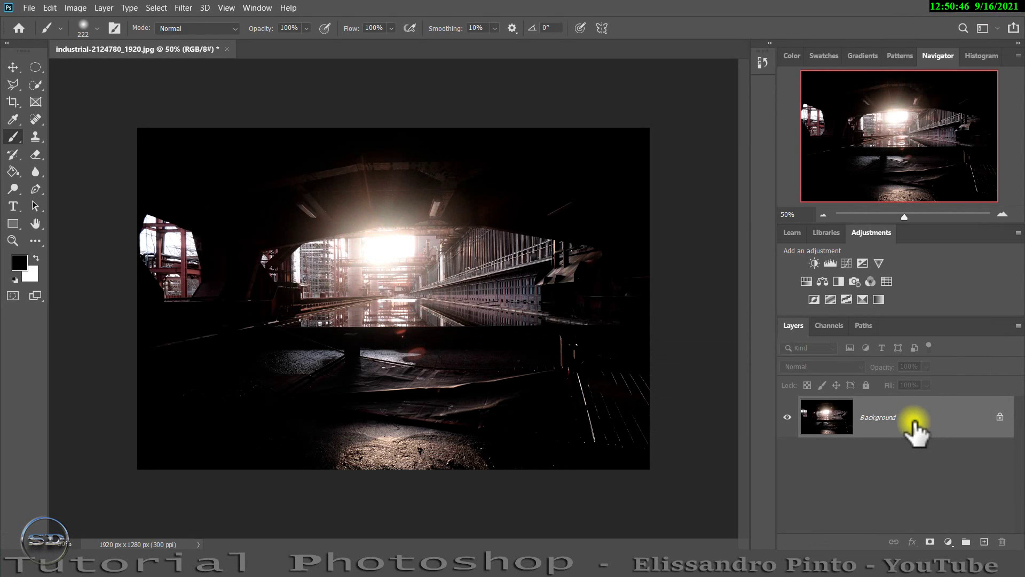
Step: Duplicate the background and add a Brightness/Contrast adjustment at brightness 150, contrast -50
{"action": "key", "text": "ctrl+j"}
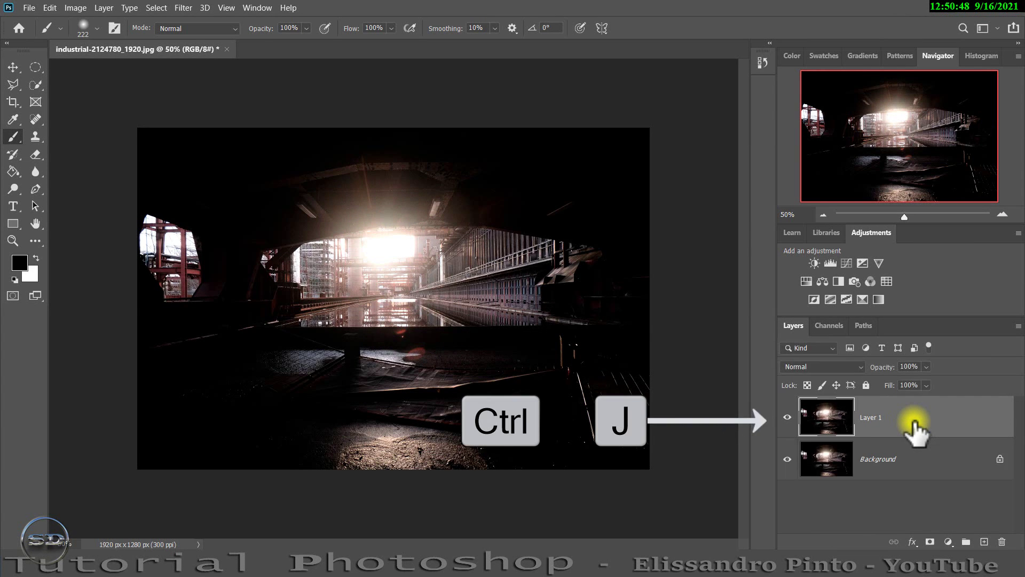
{"action": "left_click", "coordinate": [815, 262]}
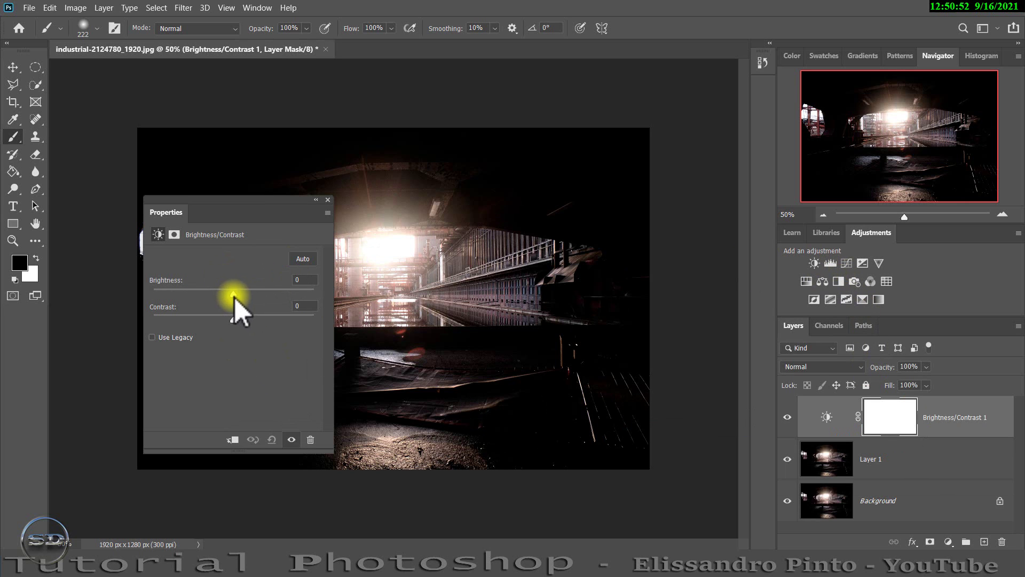
{"action": "left_click_drag", "start_coordinate": [234, 296], "coordinate": [310, 293]}
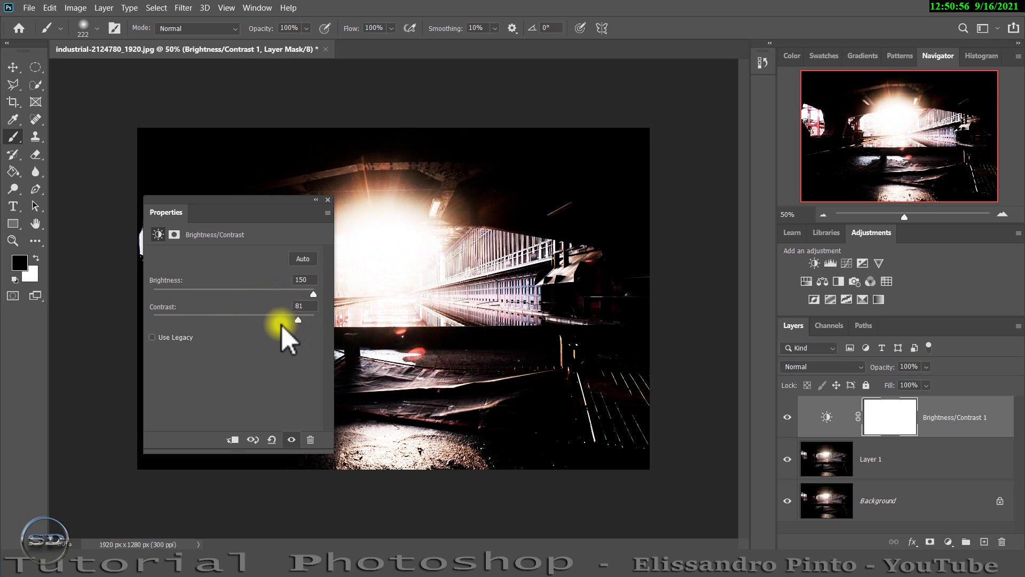
{"action": "left_click_drag", "start_coordinate": [239, 317], "coordinate": [156, 326]}
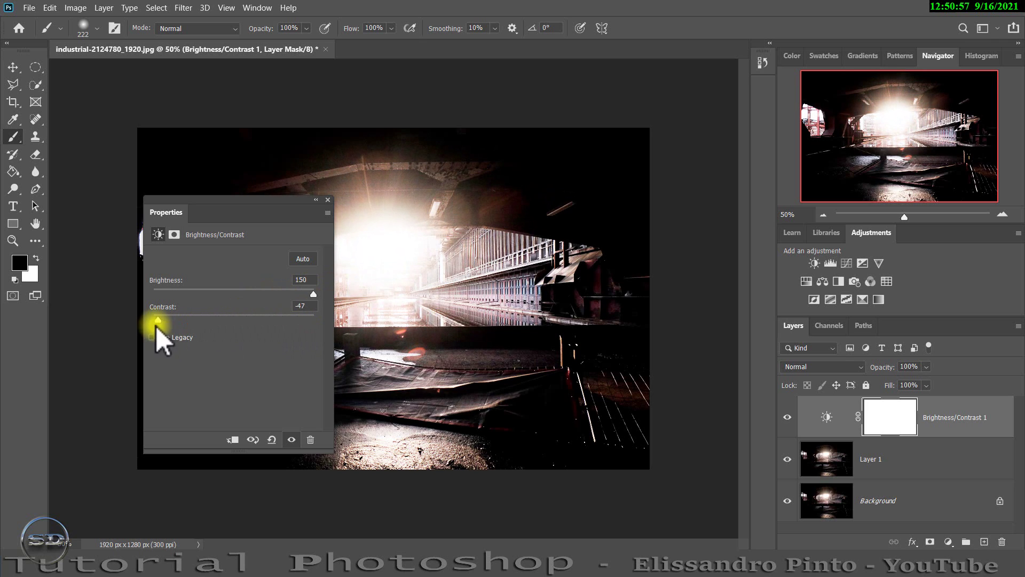
{"action": "left_click", "coordinate": [329, 200]}
{"action": "left_click_drag", "start_coordinate": [356, 244], "coordinate": [369, 242]}
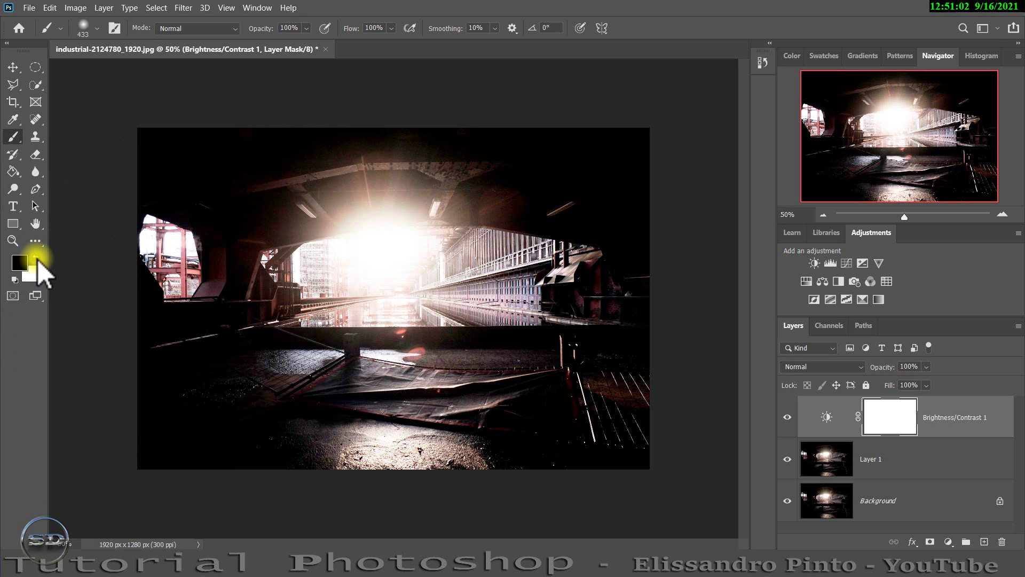
Step: Mask the brightening off the central glow and place carcassonne-1131903_1920 over the lower tunnel
{"action": "mouse_move", "coordinate": [297, 291]}
{"action": "left_mouse_down"}
{"action": "mouse_move", "coordinate": [549, 286]}
{"action": "mouse_move", "coordinate": [376, 260]}
{"action": "mouse_move", "coordinate": [465, 274]}
{"action": "left_mouse_up"}
{"action": "left_click", "coordinate": [787, 417]}
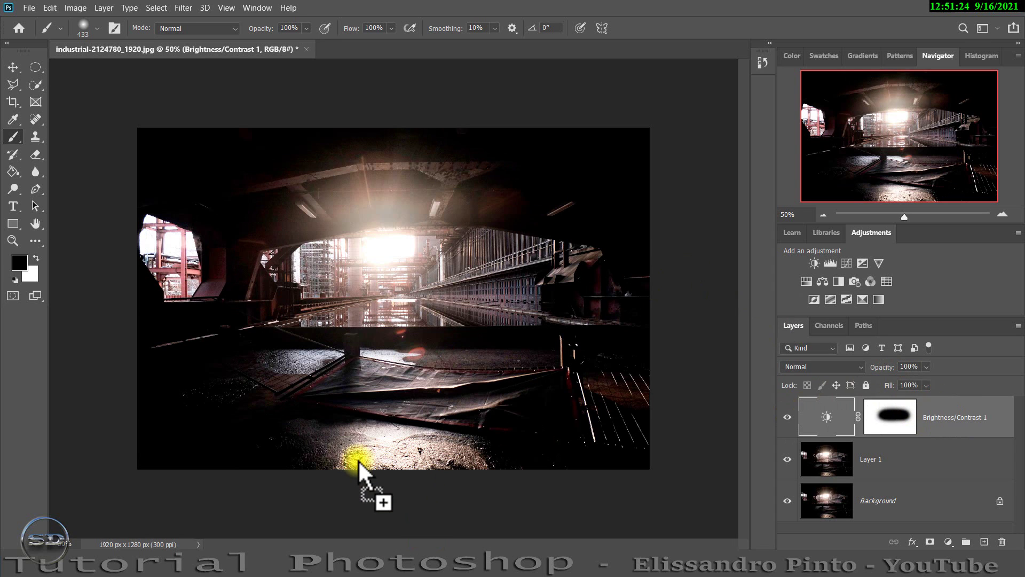
{"action": "left_click_drag", "start_coordinate": [950, 419], "coordinate": [359, 464]}
{"action": "left_click_drag", "start_coordinate": [404, 380], "coordinate": [404, 441]}
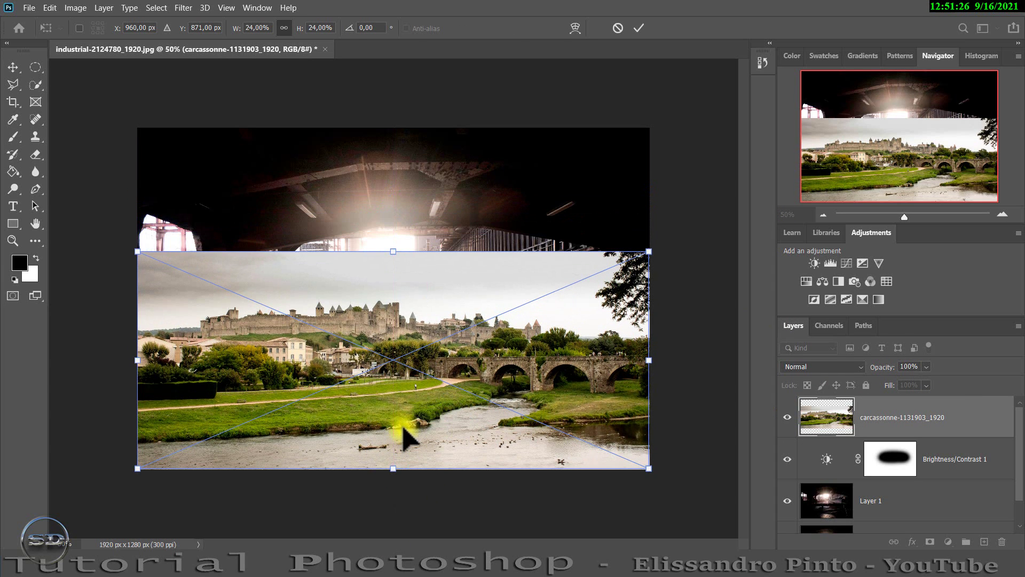
Step: Commit the Carcassonne photo's placement and rasterize its layer
{"action": "left_click", "coordinate": [640, 29]}
{"action": "right_click", "coordinate": [952, 416]}
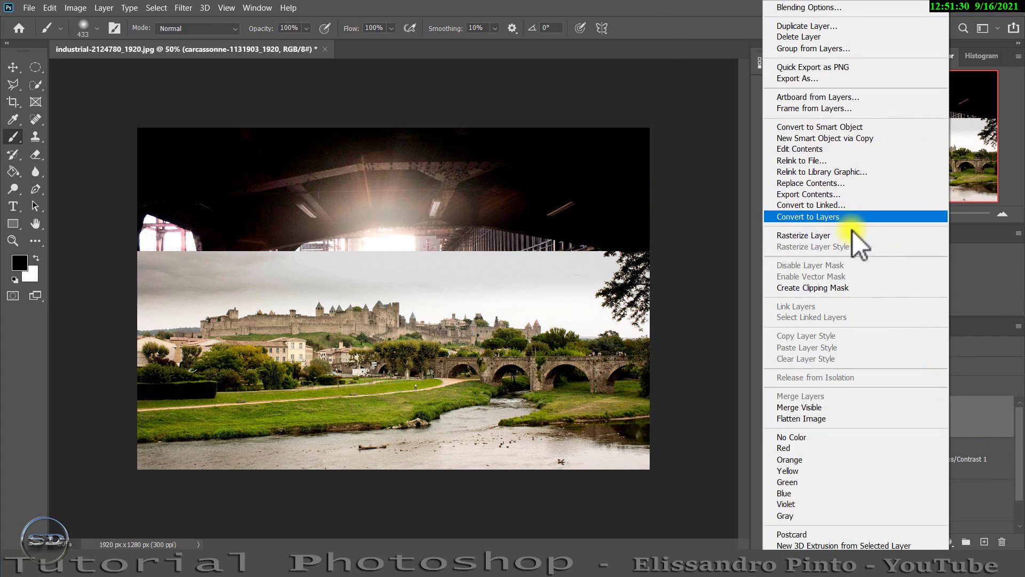
{"action": "left_click", "coordinate": [844, 232]}
Step: Add a layer mask and paint black to hide the photo's right side
{"action": "left_click", "coordinate": [934, 540]}
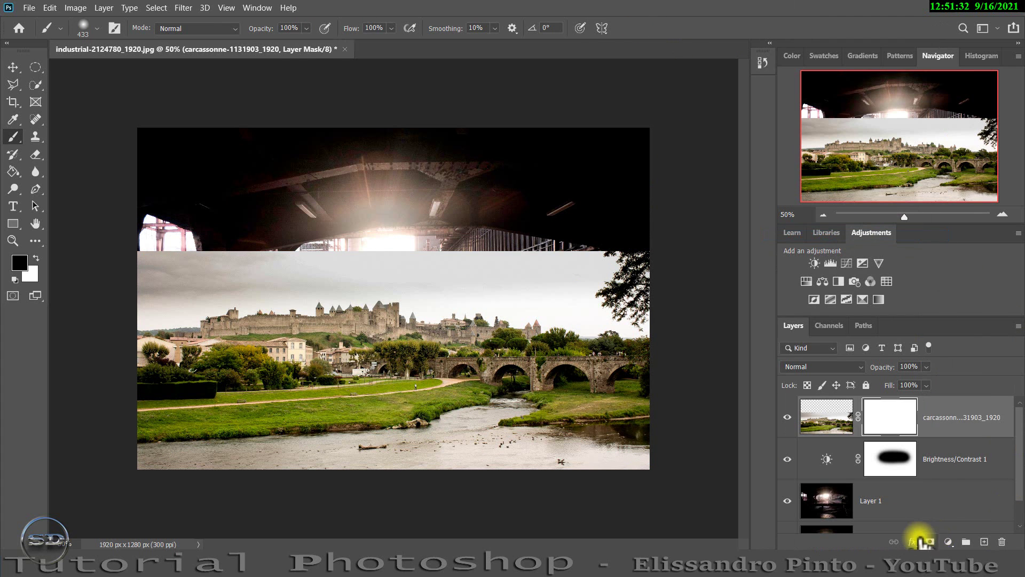
{"action": "mouse_move", "coordinate": [648, 400]}
{"action": "left_mouse_down"}
{"action": "mouse_move", "coordinate": [617, 446]}
{"action": "mouse_move", "coordinate": [560, 473]}
{"action": "mouse_move", "coordinate": [220, 512]}
{"action": "mouse_move", "coordinate": [390, 508]}
{"action": "mouse_move", "coordinate": [670, 357]}
{"action": "mouse_move", "coordinate": [510, 366]}
{"action": "mouse_move", "coordinate": [448, 318]}
{"action": "mouse_move", "coordinate": [126, 377]}
{"action": "mouse_move", "coordinate": [328, 325]}
{"action": "mouse_move", "coordinate": [419, 283]}
{"action": "mouse_move", "coordinate": [605, 259]}
{"action": "mouse_move", "coordinate": [210, 290]}
{"action": "left_mouse_up"}
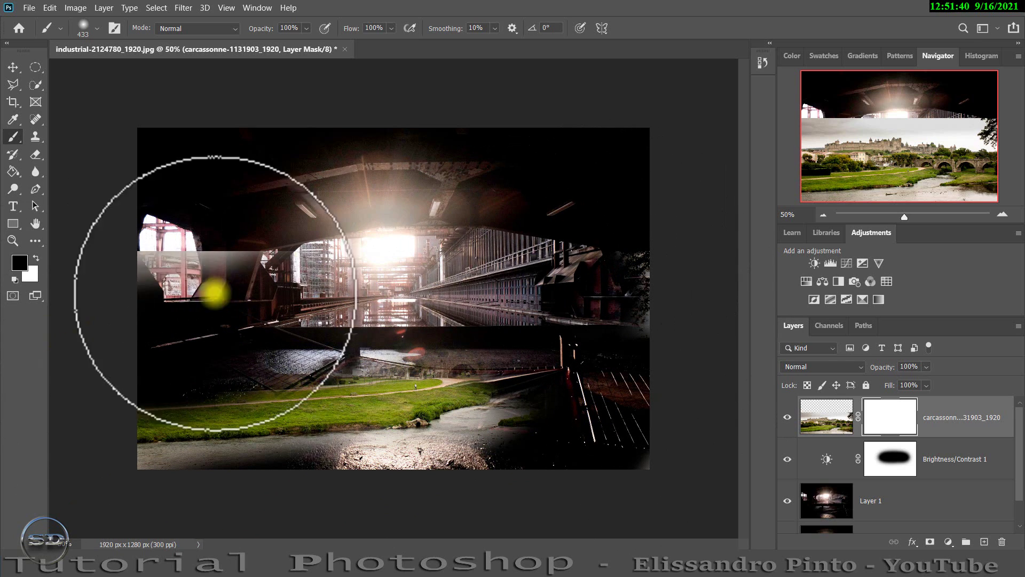
{"action": "mouse_move", "coordinate": [648, 376]}
{"action": "left_mouse_down"}
{"action": "mouse_move", "coordinate": [663, 286]}
{"action": "mouse_move", "coordinate": [622, 327]}
{"action": "left_mouse_up"}
Step: Scale the Carcassonne layer to 70.63% and reposition it along the lower-left floor
{"action": "left_click", "coordinate": [20, 68]}
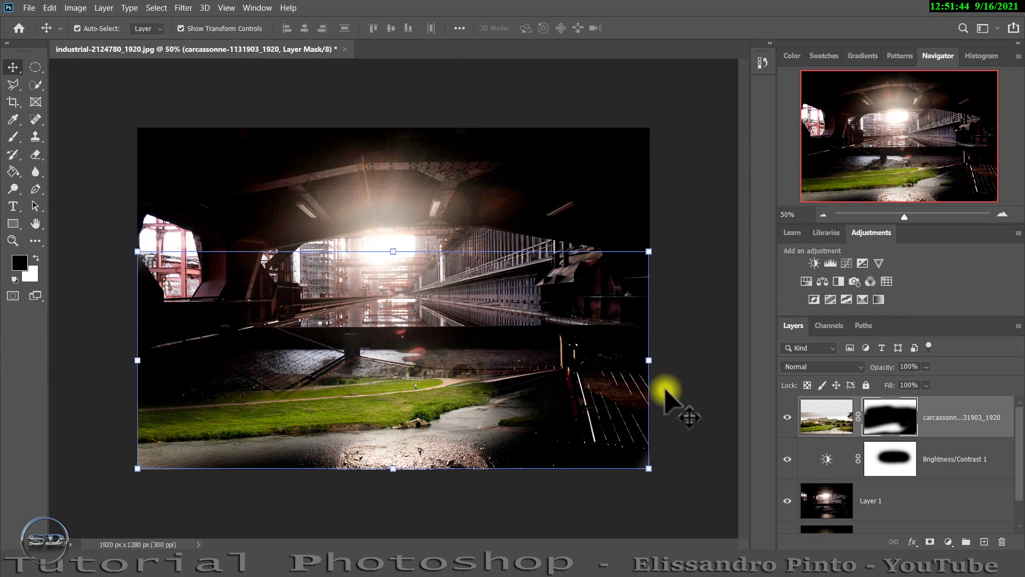
{"action": "left_click_drag", "start_coordinate": [648, 367], "coordinate": [525, 367]}
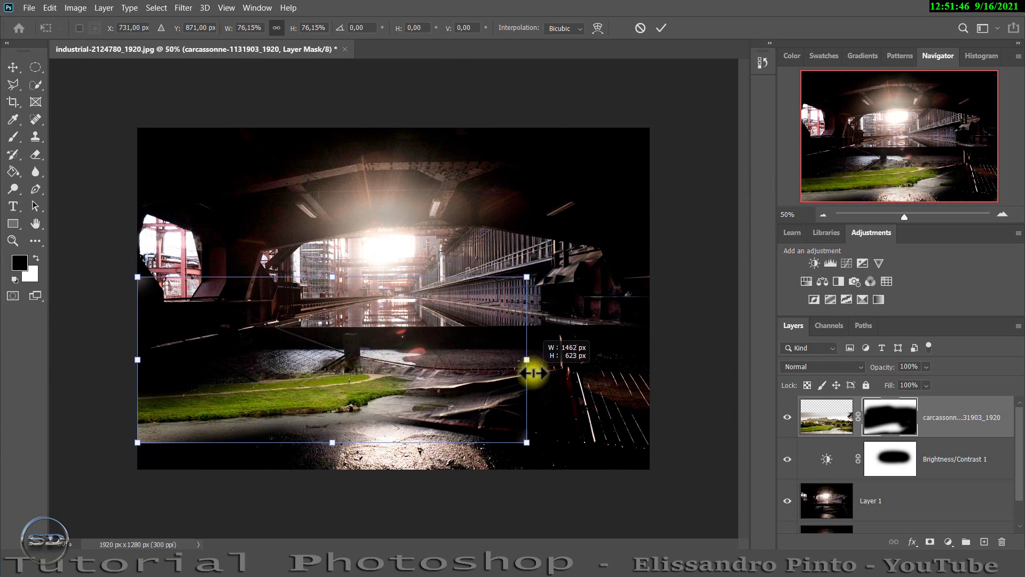
{"action": "mouse_move", "coordinate": [423, 381]}
{"action": "left_mouse_down"}
{"action": "mouse_move", "coordinate": [373, 355]}
{"action": "mouse_move", "coordinate": [377, 362]}
{"action": "left_mouse_up"}
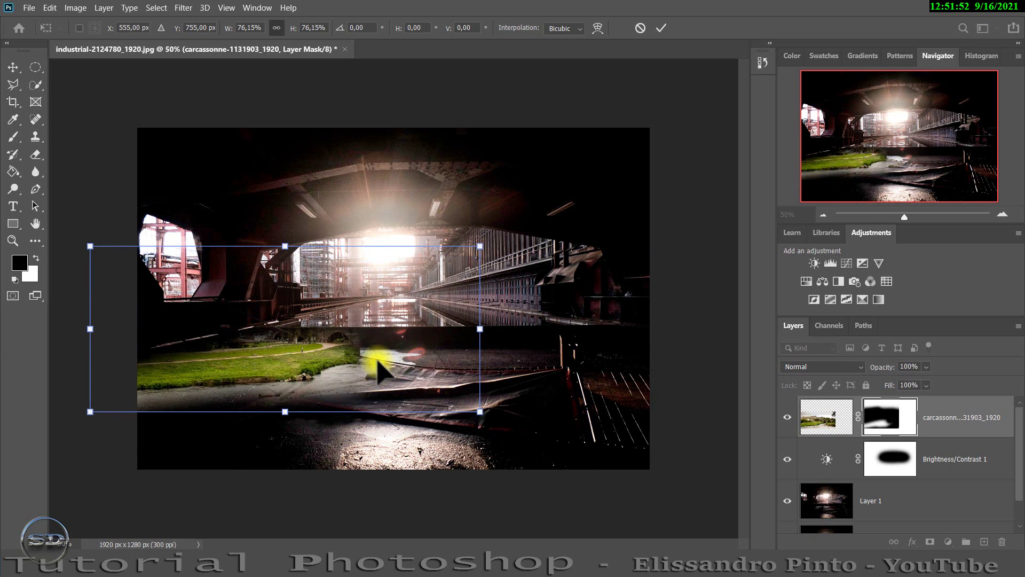
{"action": "left_click_drag", "start_coordinate": [481, 333], "coordinate": [450, 331]}
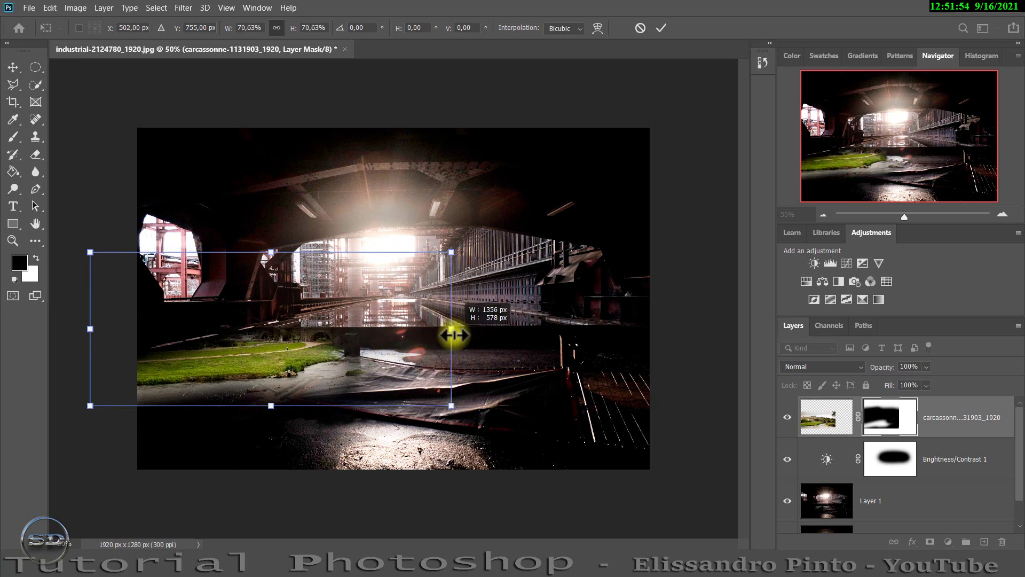
{"action": "left_click_drag", "start_coordinate": [336, 369], "coordinate": [368, 361]}
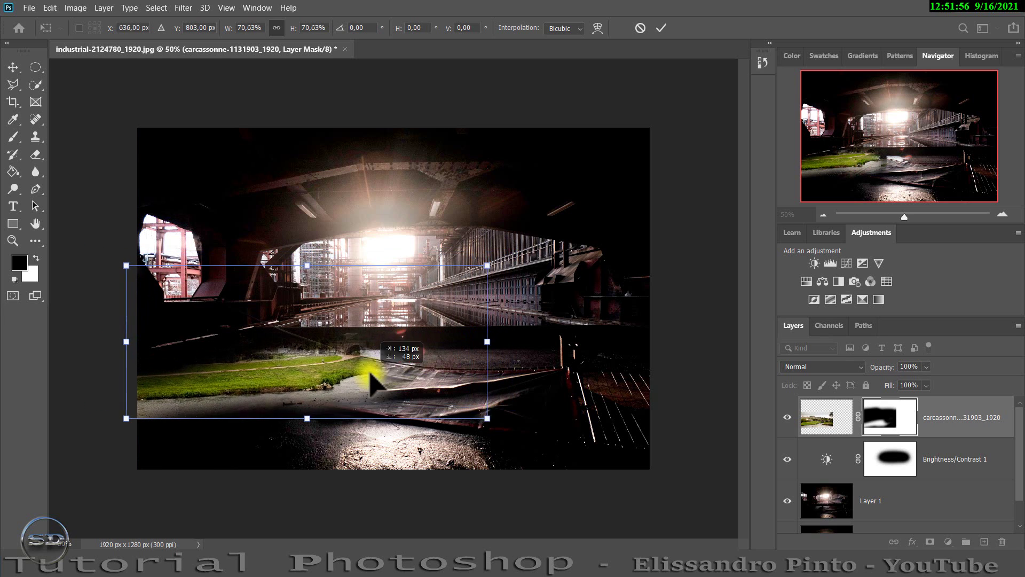
{"action": "left_click", "coordinate": [14, 138]}
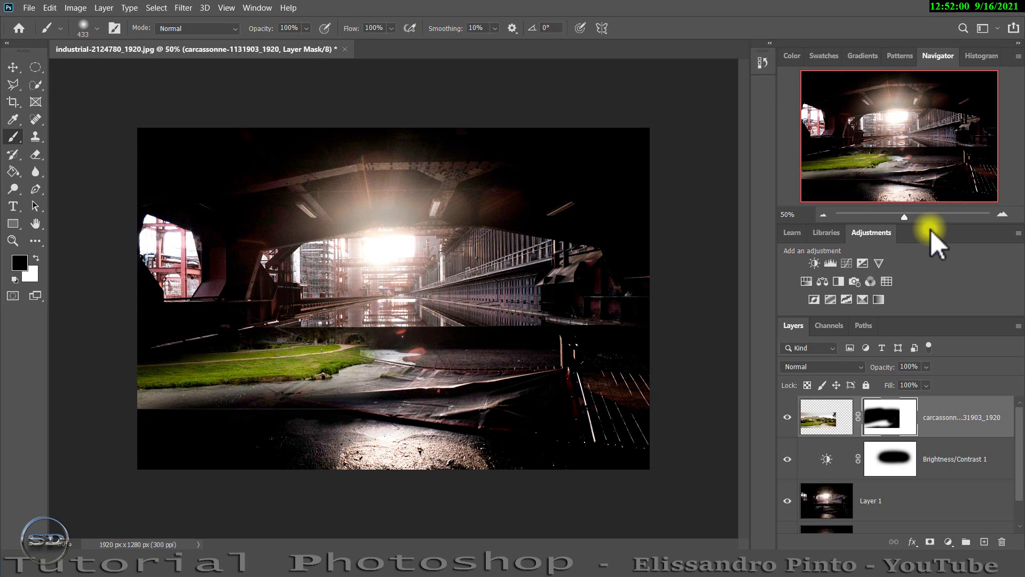
Step: Zoom in and paint the Carcassonne mask with a 129 px brush along the horizon
{"action": "left_click", "coordinate": [911, 216]}
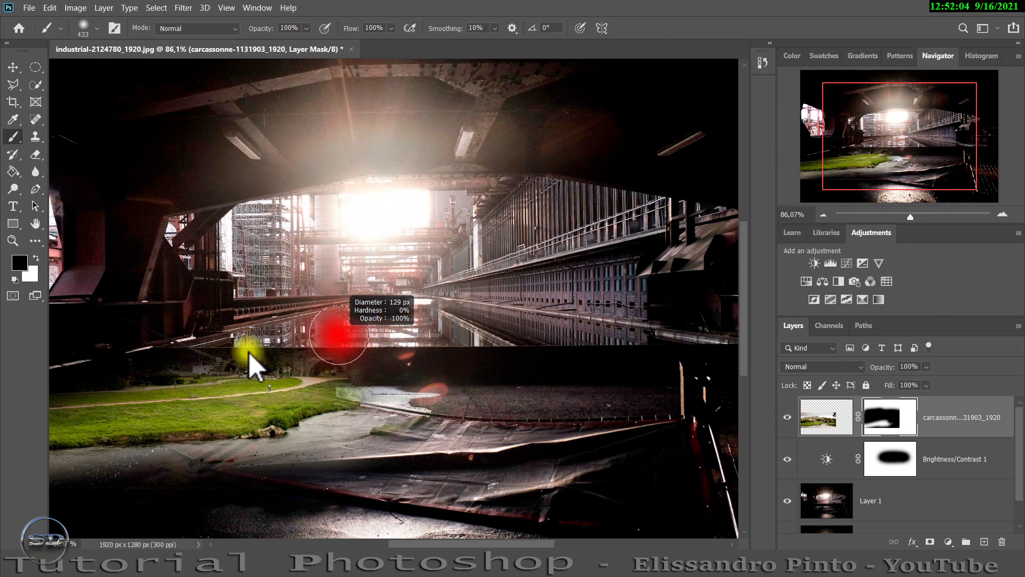
{"action": "left_click", "coordinate": [36, 258]}
{"action": "mouse_move", "coordinate": [132, 297]}
{"action": "left_mouse_down"}
{"action": "mouse_move", "coordinate": [156, 363]}
{"action": "mouse_move", "coordinate": [353, 363]}
{"action": "mouse_move", "coordinate": [305, 350]}
{"action": "mouse_move", "coordinate": [359, 376]}
{"action": "left_mouse_up"}
{"action": "right_click", "coordinate": [158, 365], "text": "alt"}
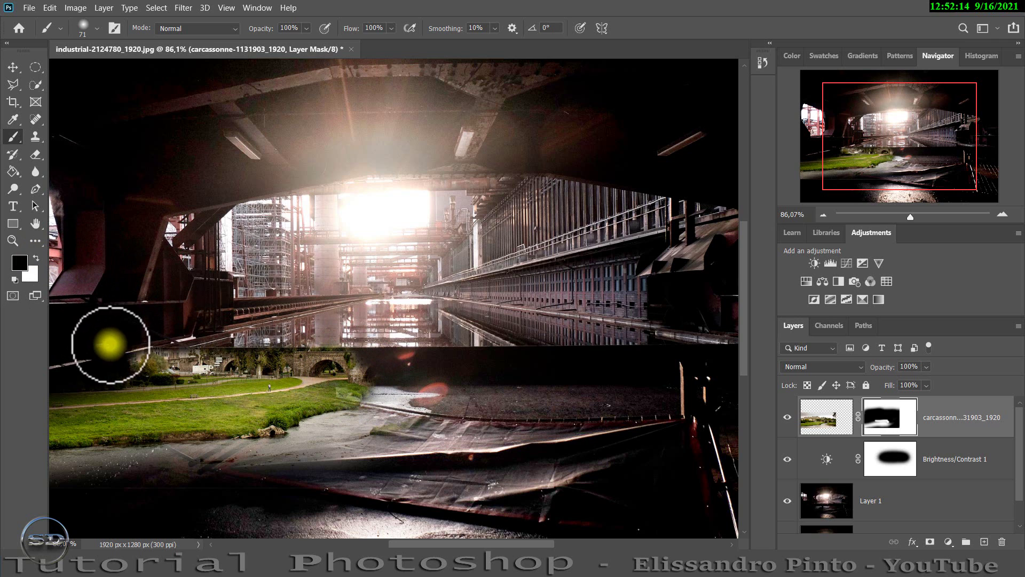
{"action": "mouse_move", "coordinate": [155, 350]}
{"action": "left_mouse_down"}
{"action": "mouse_move", "coordinate": [247, 359]}
{"action": "mouse_move", "coordinate": [103, 355]}
{"action": "mouse_move", "coordinate": [282, 356]}
{"action": "mouse_move", "coordinate": [268, 359]}
{"action": "mouse_move", "coordinate": [343, 343]}
{"action": "mouse_move", "coordinate": [366, 356]}
{"action": "mouse_move", "coordinate": [371, 373]}
{"action": "mouse_move", "coordinate": [354, 393]}
{"action": "mouse_move", "coordinate": [331, 390]}
{"action": "mouse_move", "coordinate": [302, 407]}
{"action": "mouse_move", "coordinate": [347, 405]}
{"action": "mouse_move", "coordinate": [301, 439]}
{"action": "mouse_move", "coordinate": [339, 445]}
{"action": "mouse_move", "coordinate": [270, 480]}
{"action": "mouse_move", "coordinate": [19, 488]}
{"action": "mouse_move", "coordinate": [183, 498]}
{"action": "mouse_move", "coordinate": [331, 458]}
{"action": "mouse_move", "coordinate": [442, 369]}
{"action": "mouse_move", "coordinate": [327, 479]}
{"action": "mouse_move", "coordinate": [406, 427]}
{"action": "left_mouse_up"}
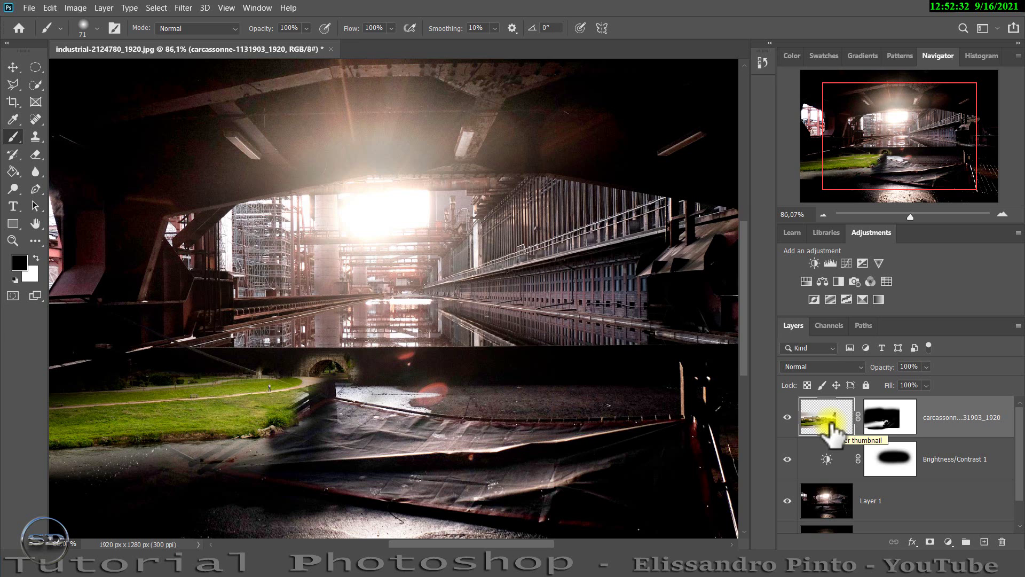
Step: Clip a Brightness/Contrast layer to the Carcassonne photo at brightness -150, contrast 88
{"action": "left_click", "coordinate": [813, 263]}
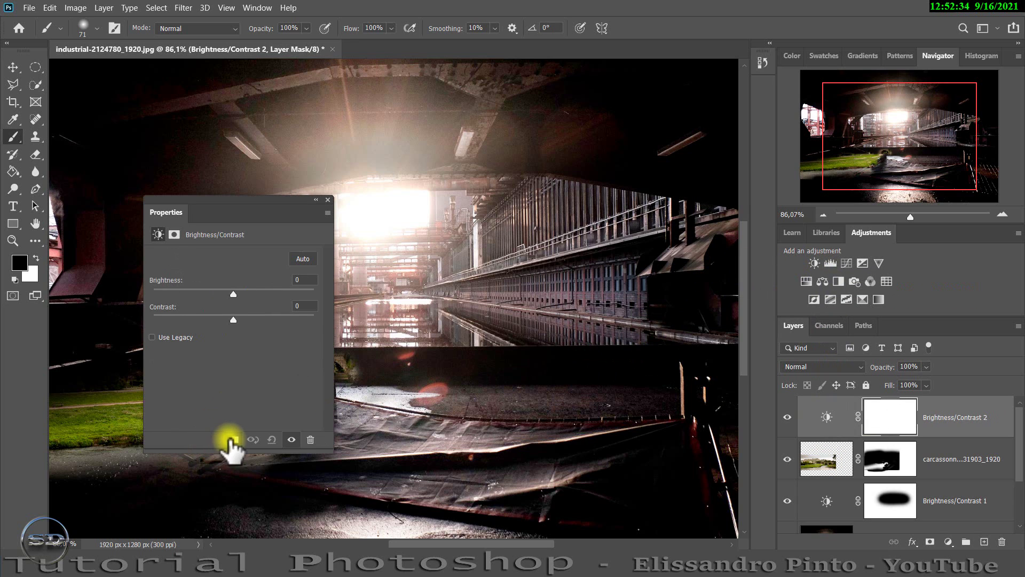
{"action": "left_click", "coordinate": [231, 439]}
{"action": "left_click_drag", "start_coordinate": [230, 198], "coordinate": [514, 268]}
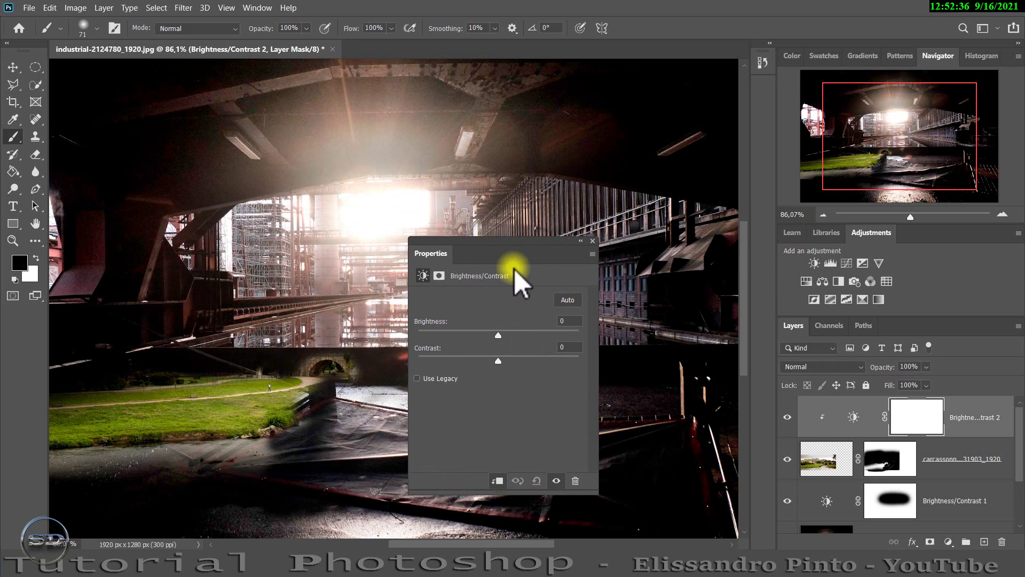
{"action": "left_click_drag", "start_coordinate": [497, 337], "coordinate": [399, 347]}
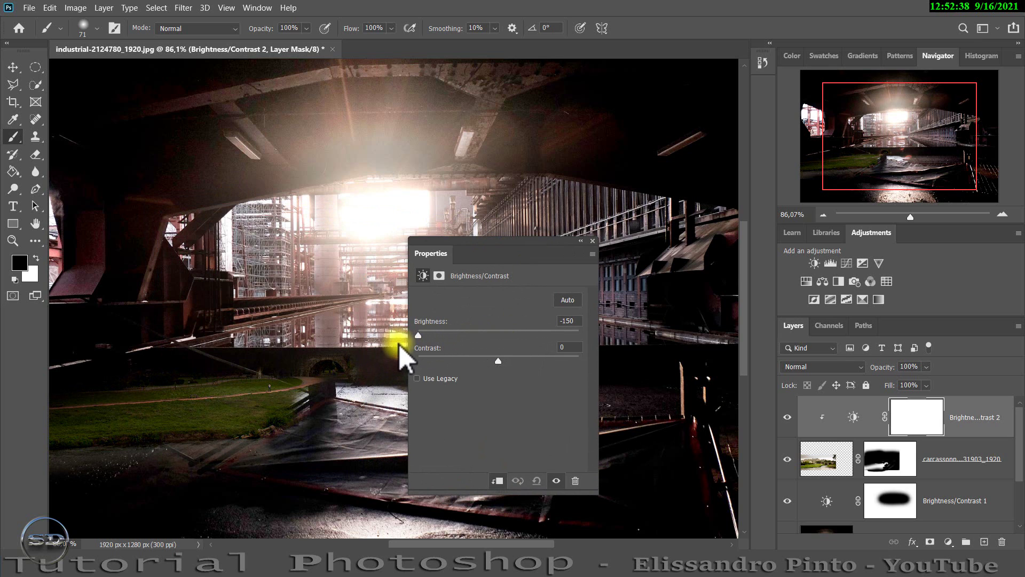
{"action": "mouse_move", "coordinate": [491, 364]}
{"action": "left_mouse_down"}
{"action": "mouse_move", "coordinate": [570, 371]}
{"action": "mouse_move", "coordinate": [552, 370]}
{"action": "left_mouse_up"}
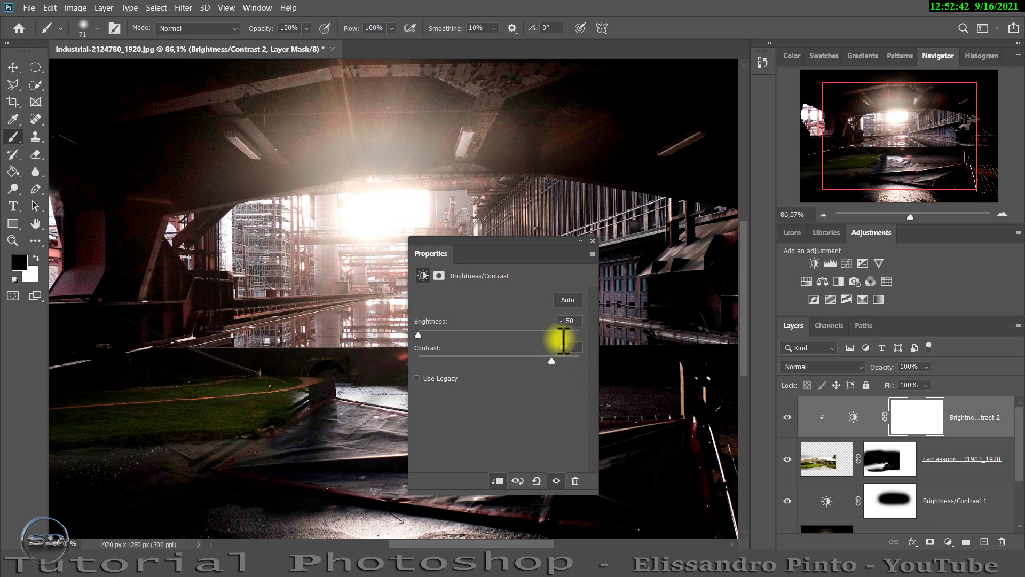
{"action": "left_click", "coordinate": [591, 243]}
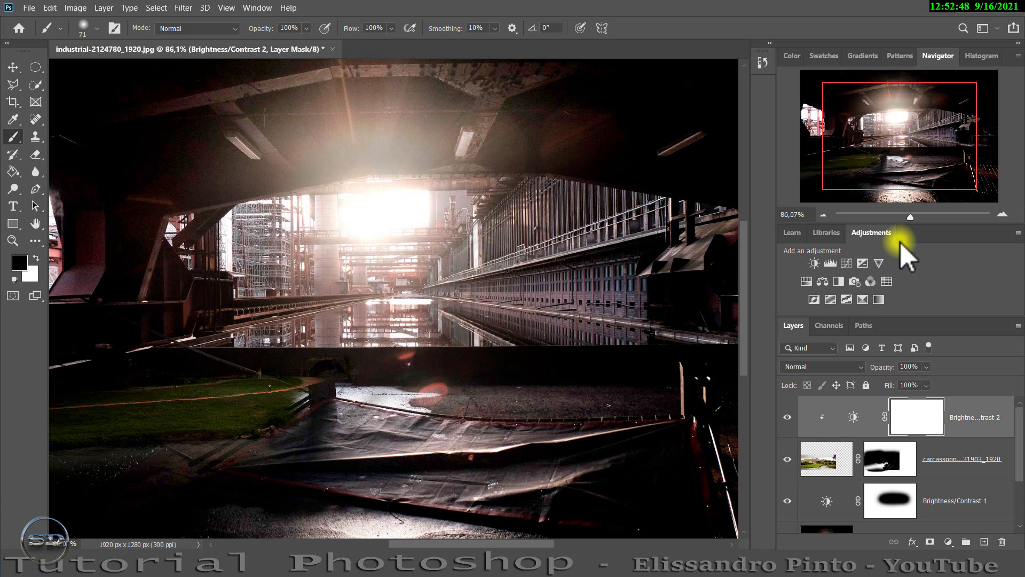
Step: Add a Hue/Saturation layer over the river photo with saturation -62
{"action": "left_click", "coordinate": [787, 459]}
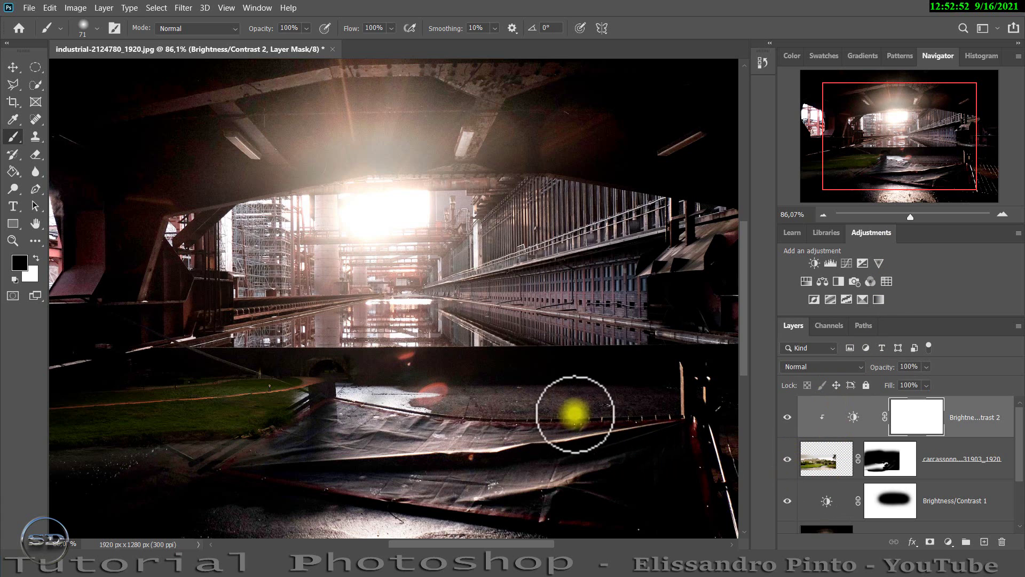
{"action": "left_click", "coordinate": [832, 462]}
{"action": "left_click", "coordinate": [812, 282]}
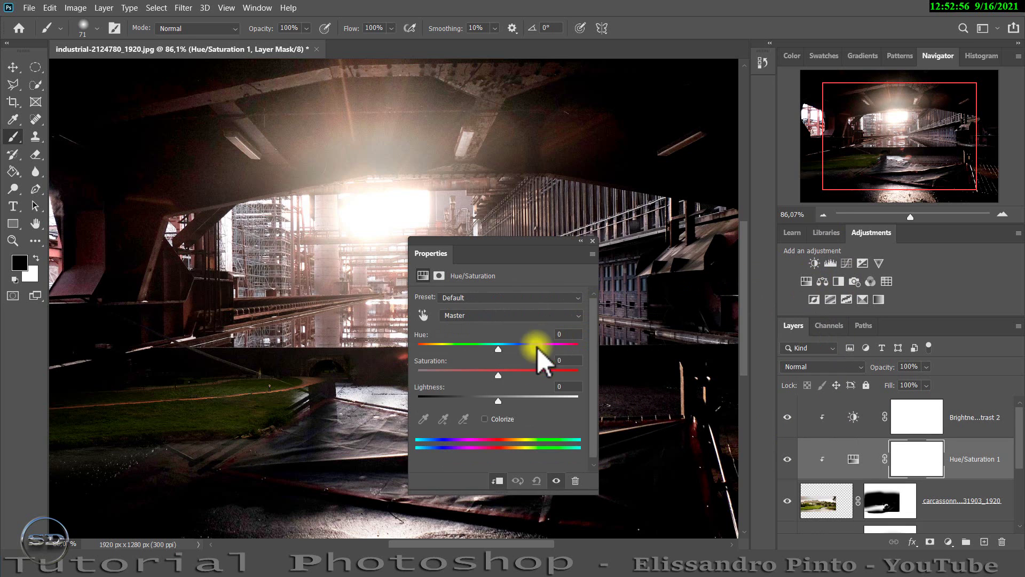
{"action": "left_click_drag", "start_coordinate": [498, 375], "coordinate": [448, 375]}
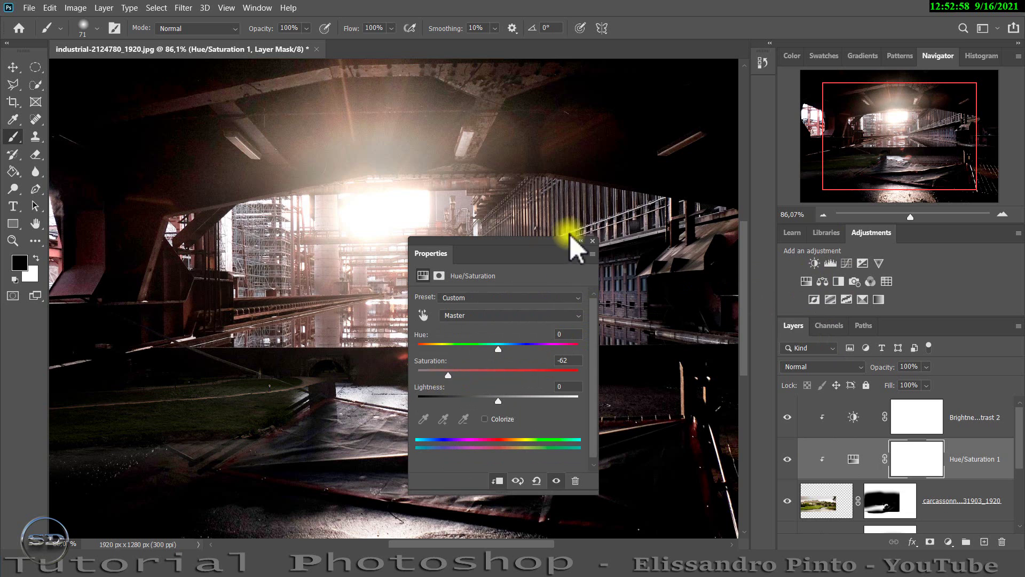
{"action": "left_click", "coordinate": [593, 240]}
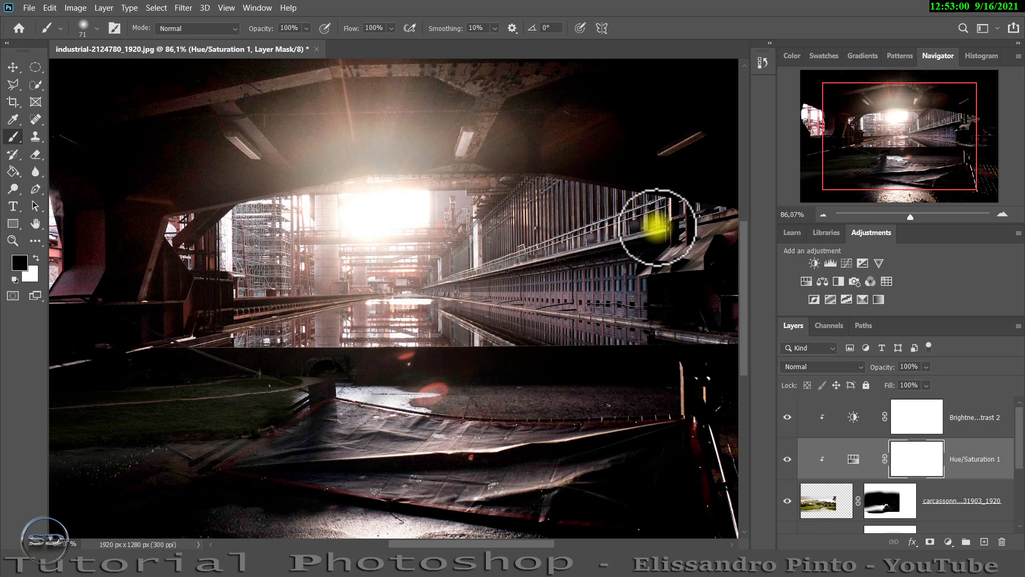
{"action": "left_click", "coordinate": [957, 414]}
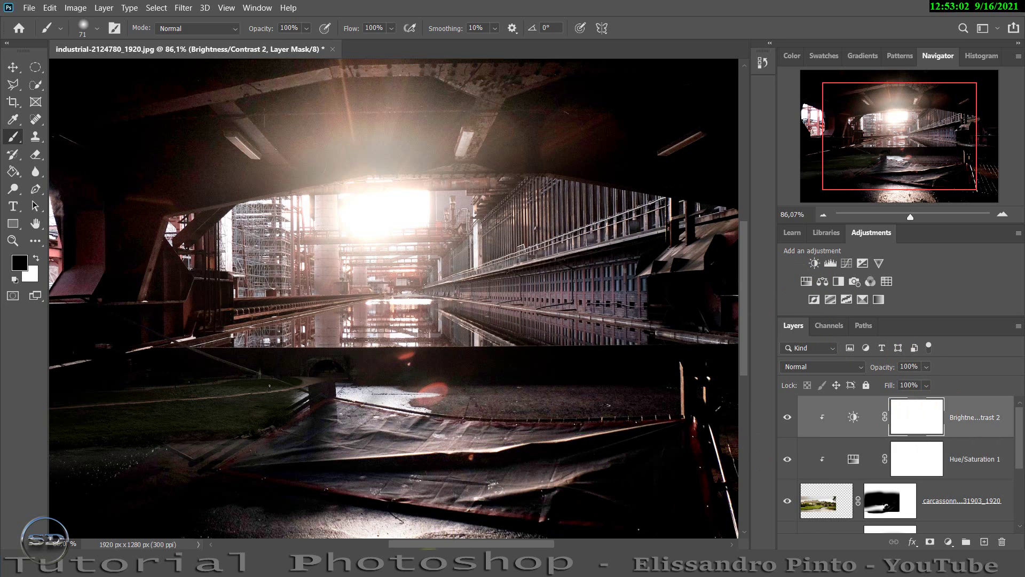
Step: Place landscape-336542_1920 at 24% scale across the tunnel's middle and commit it
{"action": "left_click_drag", "start_coordinate": [413, 521], "coordinate": [421, 531]}
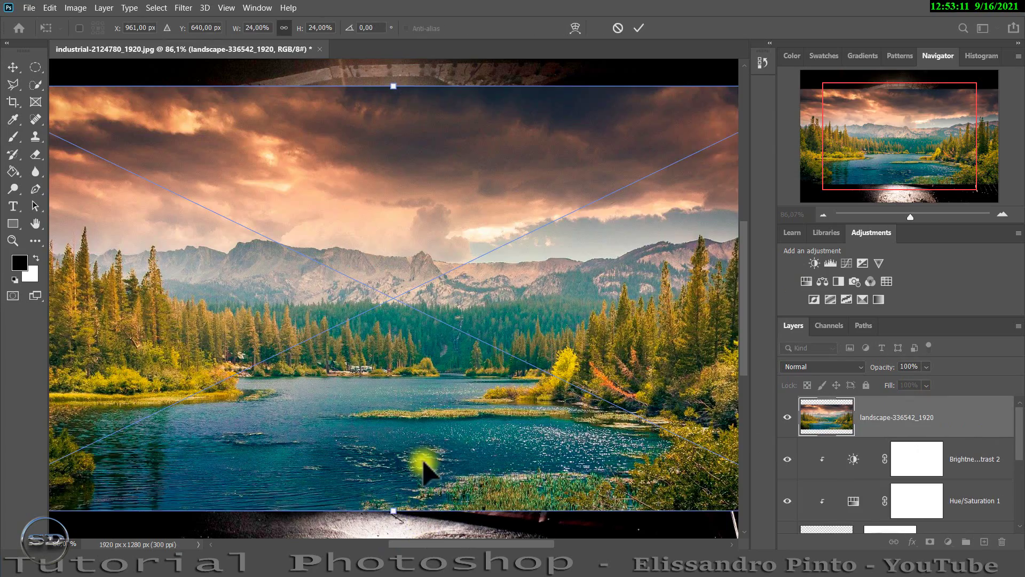
{"action": "mouse_move", "coordinate": [421, 467]}
{"action": "left_mouse_down"}
{"action": "mouse_move", "coordinate": [467, 486]}
{"action": "mouse_move", "coordinate": [489, 528]}
{"action": "left_mouse_up"}
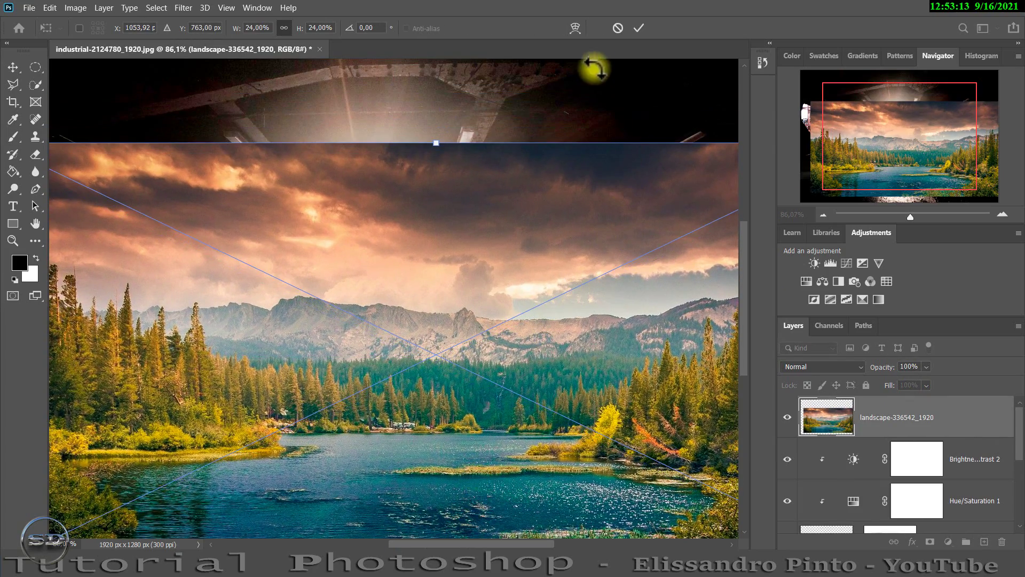
{"action": "left_click_drag", "start_coordinate": [912, 215], "coordinate": [909, 215]}
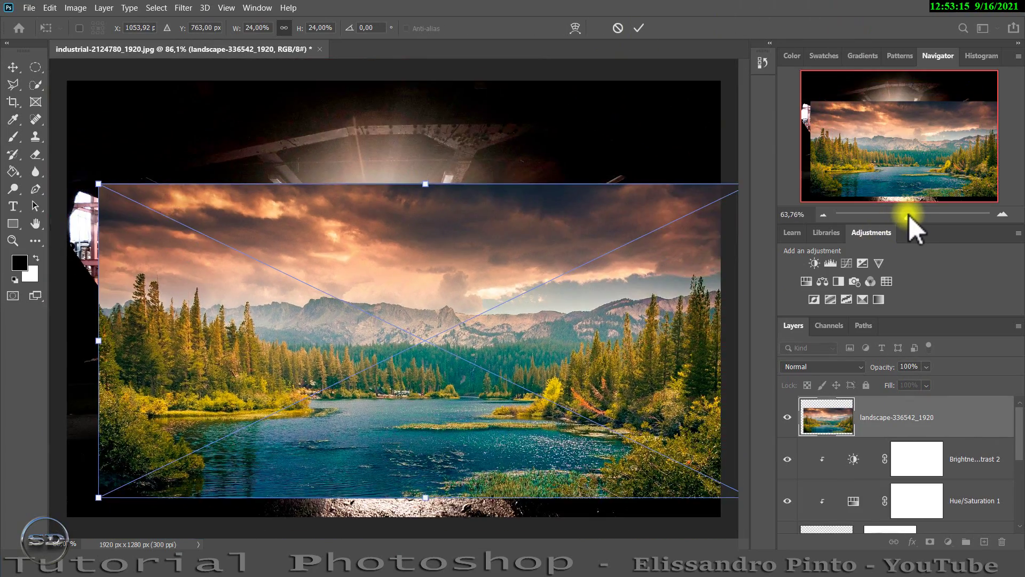
{"action": "left_click_drag", "start_coordinate": [376, 449], "coordinate": [396, 467]}
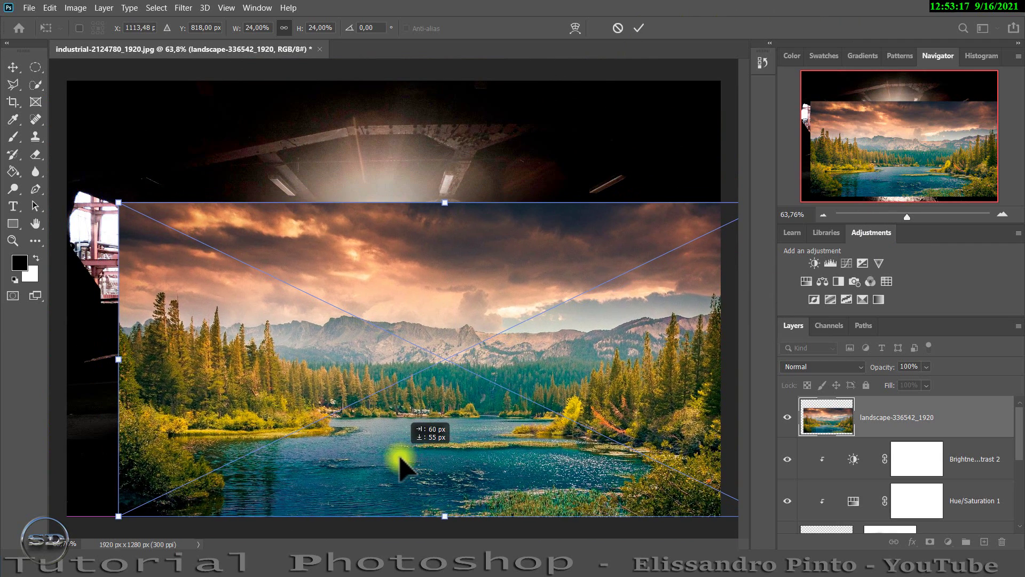
{"action": "left_click", "coordinate": [639, 28]}
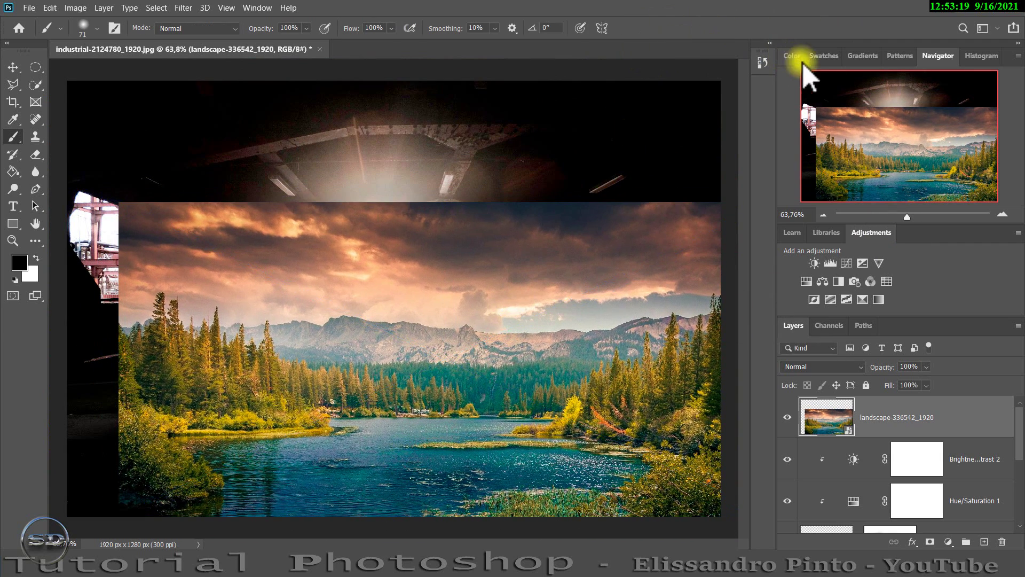
Step: Fill a landscape layer mask black, then paint white to reveal water along the bottom
{"action": "left_click", "coordinate": [930, 540]}
{"action": "left_click", "coordinate": [13, 172]}
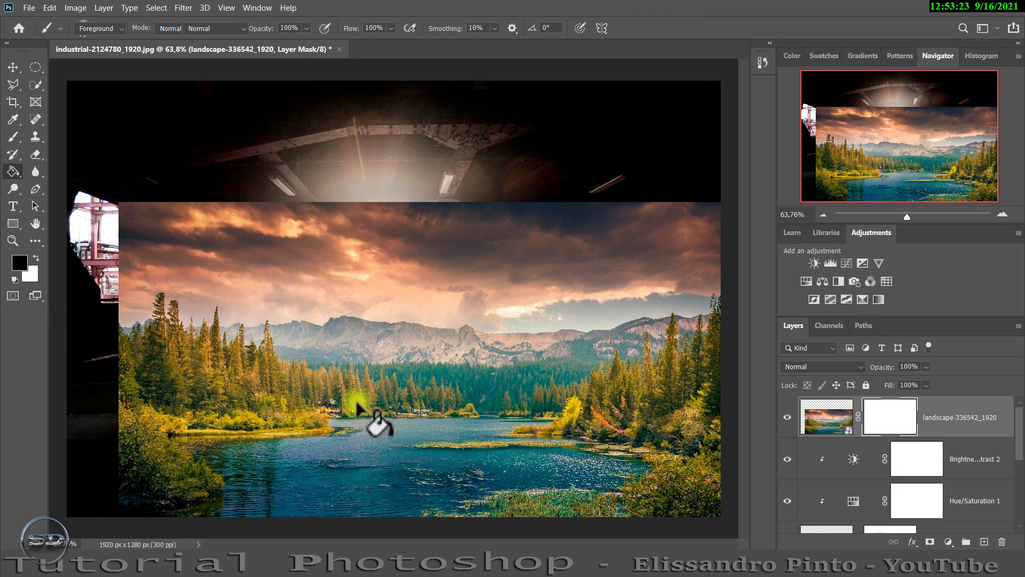
{"action": "left_click", "coordinate": [358, 411]}
{"action": "left_click", "coordinate": [13, 137]}
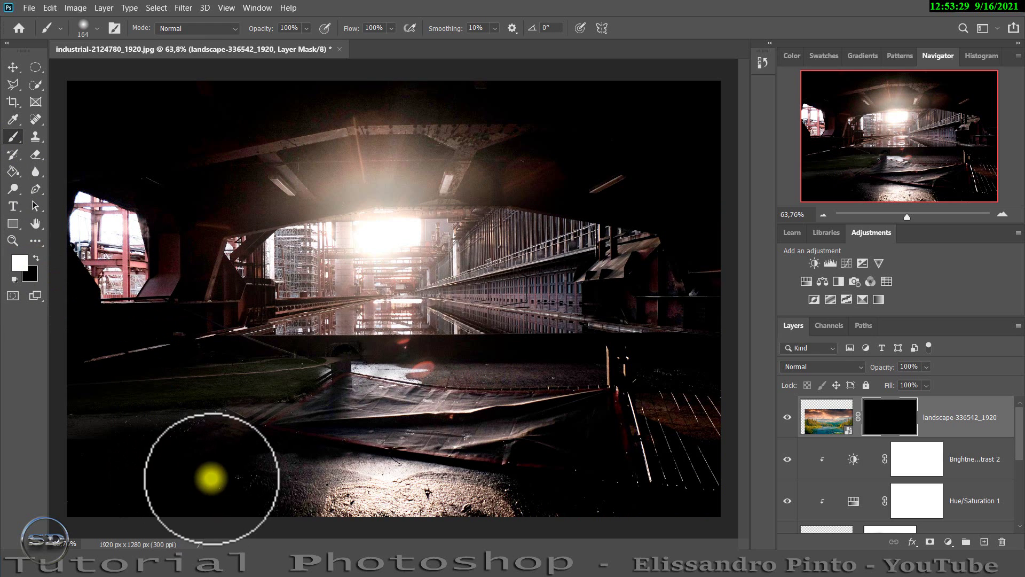
{"action": "mouse_move", "coordinate": [206, 474]}
{"action": "left_mouse_down"}
{"action": "mouse_move", "coordinate": [116, 491]}
{"action": "mouse_move", "coordinate": [309, 488]}
{"action": "mouse_move", "coordinate": [451, 508]}
{"action": "mouse_move", "coordinate": [286, 457]}
{"action": "mouse_move", "coordinate": [359, 446]}
{"action": "mouse_move", "coordinate": [478, 453]}
{"action": "mouse_move", "coordinate": [553, 492]}
{"action": "mouse_move", "coordinate": [672, 492]}
{"action": "mouse_move", "coordinate": [527, 469]}
{"action": "mouse_move", "coordinate": [762, 504]}
{"action": "mouse_move", "coordinate": [466, 535]}
{"action": "mouse_move", "coordinate": [171, 531]}
{"action": "left_mouse_up"}
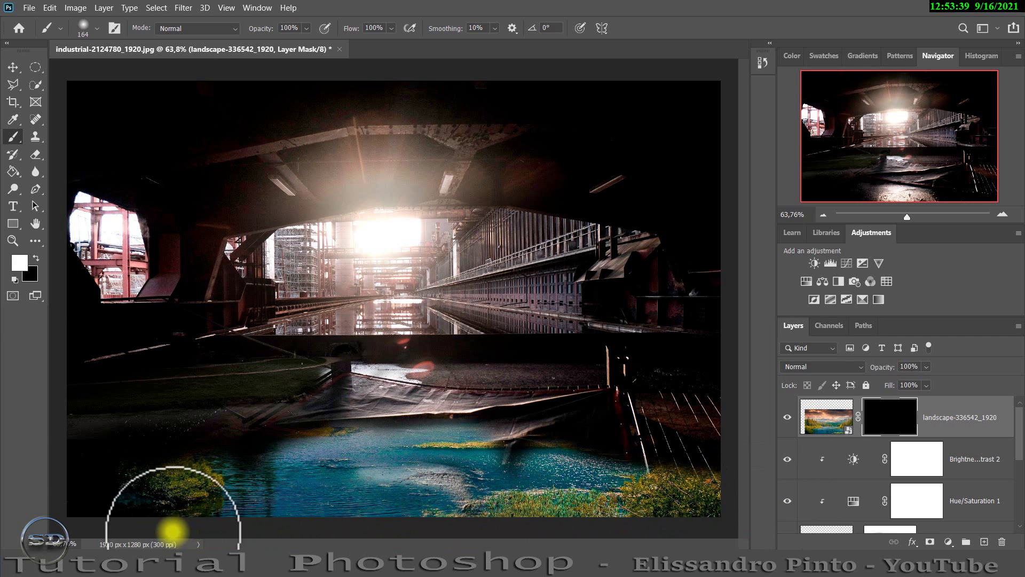
{"action": "mouse_move", "coordinate": [194, 447]}
{"action": "left_mouse_down"}
{"action": "mouse_move", "coordinate": [103, 487]}
{"action": "mouse_move", "coordinate": [172, 508]}
{"action": "mouse_move", "coordinate": [179, 489]}
{"action": "mouse_move", "coordinate": [247, 457]}
{"action": "mouse_move", "coordinate": [155, 517]}
{"action": "mouse_move", "coordinate": [103, 522]}
{"action": "left_mouse_up"}
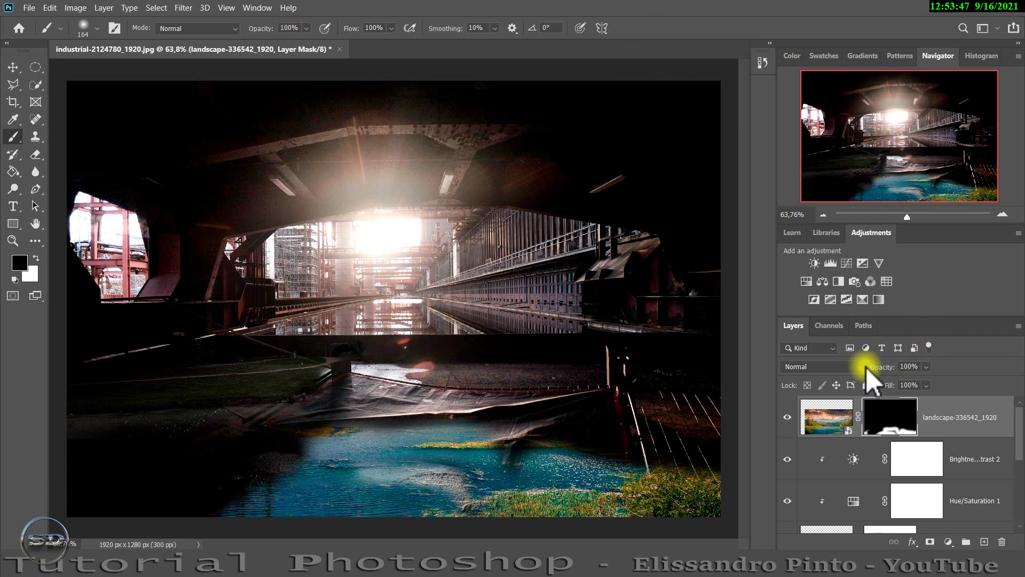
Step: Clip a Hue/Saturation adjustment to the landscape layer with saturation -68
{"action": "left_click", "coordinate": [805, 281]}
{"action": "left_click", "coordinate": [496, 479]}
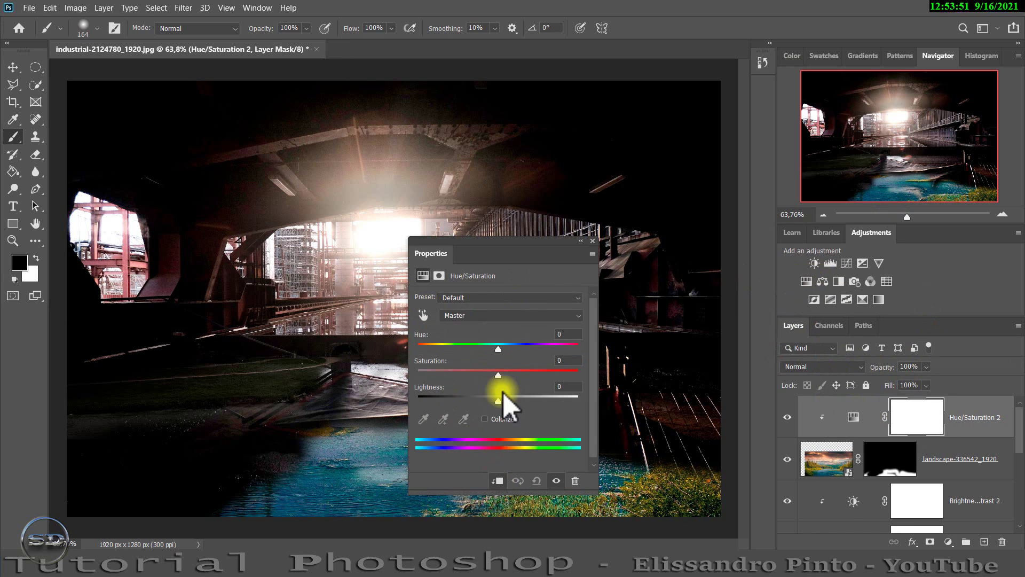
{"action": "left_click_drag", "start_coordinate": [498, 375], "coordinate": [443, 376]}
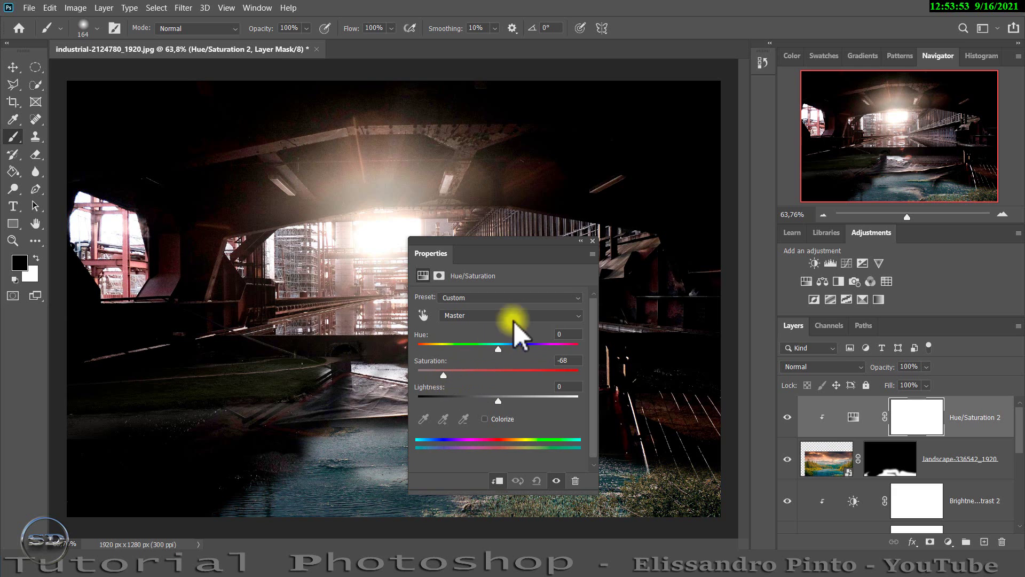
{"action": "left_click", "coordinate": [592, 241]}
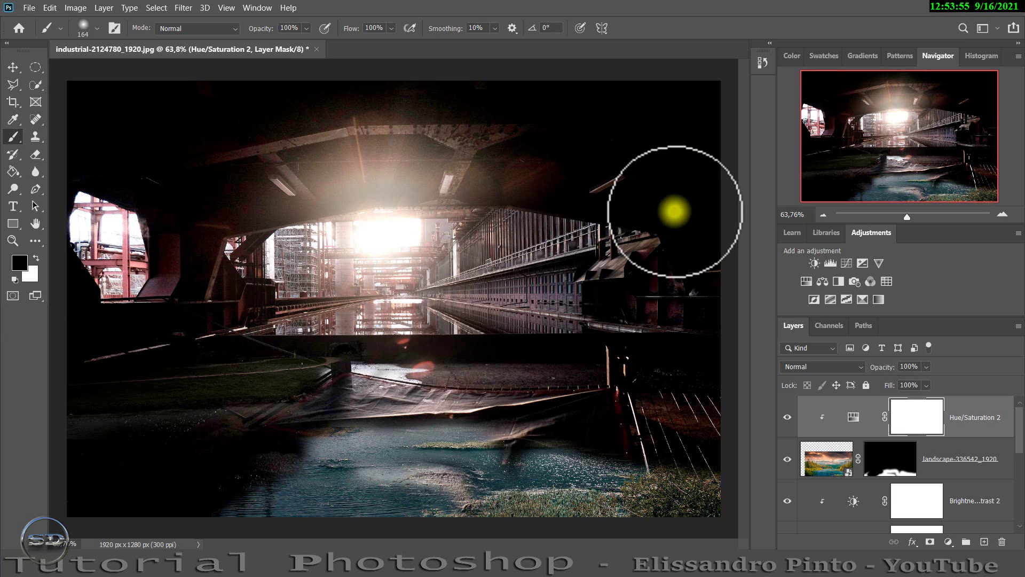
{"action": "key", "text": "ctrl+alt+g"}
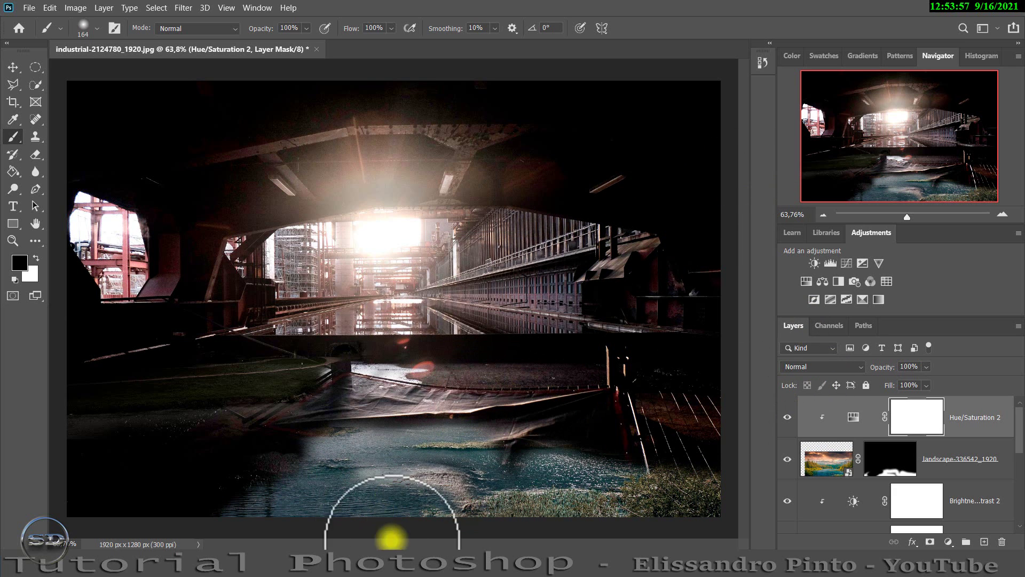
Step: Place waterfall-724471_1920 on the left side and commit it
{"action": "left_click_drag", "start_coordinate": [439, 547], "coordinate": [308, 505]}
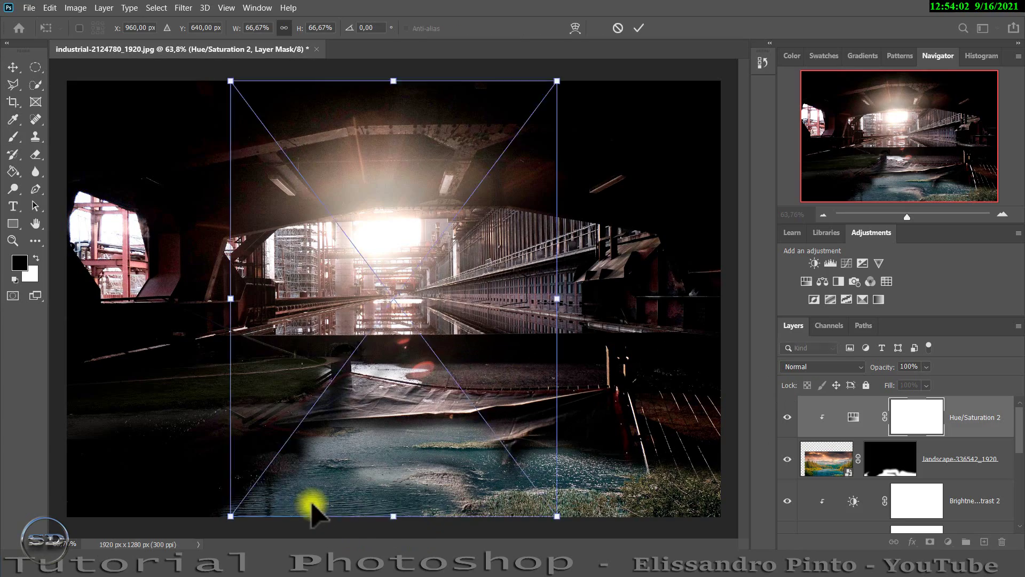
{"action": "mouse_move", "coordinate": [387, 420]}
{"action": "left_mouse_down"}
{"action": "mouse_move", "coordinate": [199, 428]}
{"action": "mouse_move", "coordinate": [200, 439]}
{"action": "left_mouse_up"}
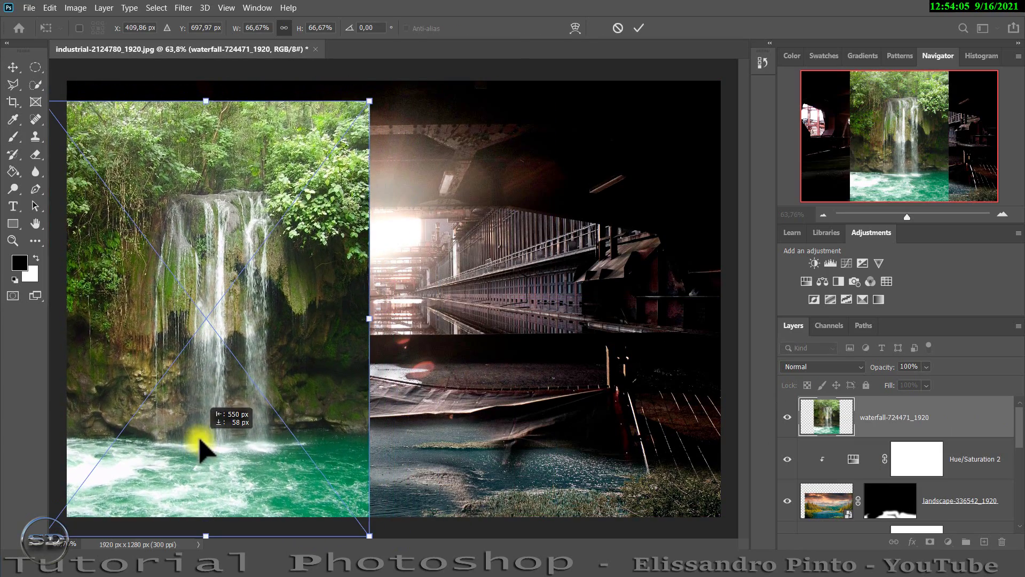
{"action": "left_click", "coordinate": [642, 30]}
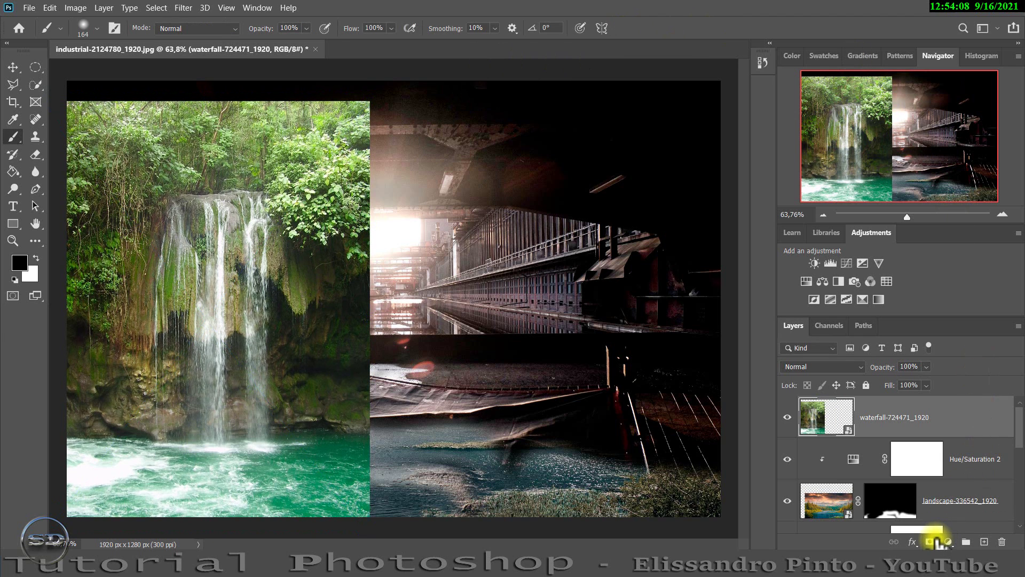
Step: Fill the waterfall mask black and paint white to reveal its turquoise rapids bottom-left
{"action": "left_click", "coordinate": [931, 541]}
{"action": "left_click", "coordinate": [12, 172]}
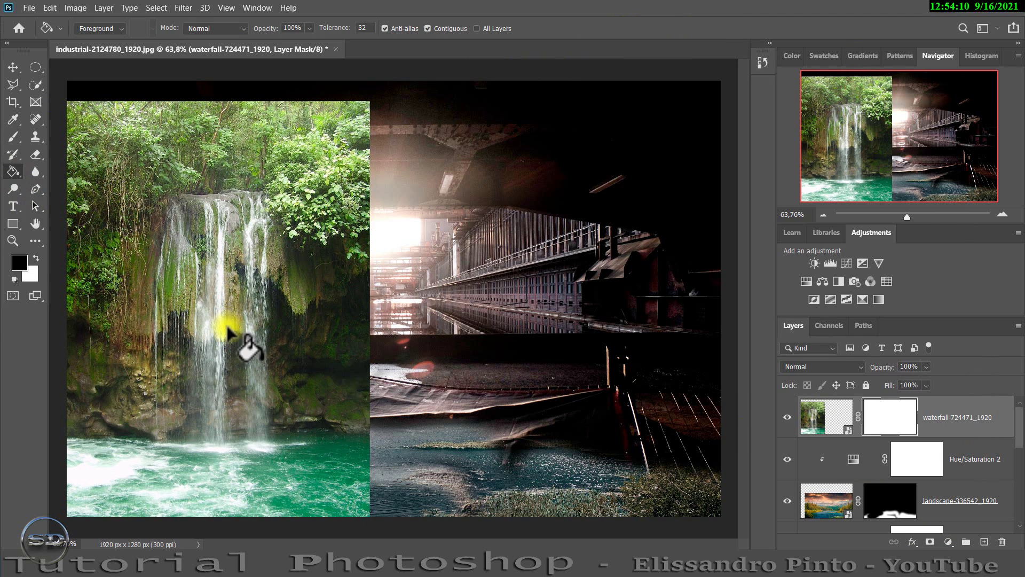
{"action": "left_click", "coordinate": [235, 335]}
{"action": "left_click", "coordinate": [14, 137]}
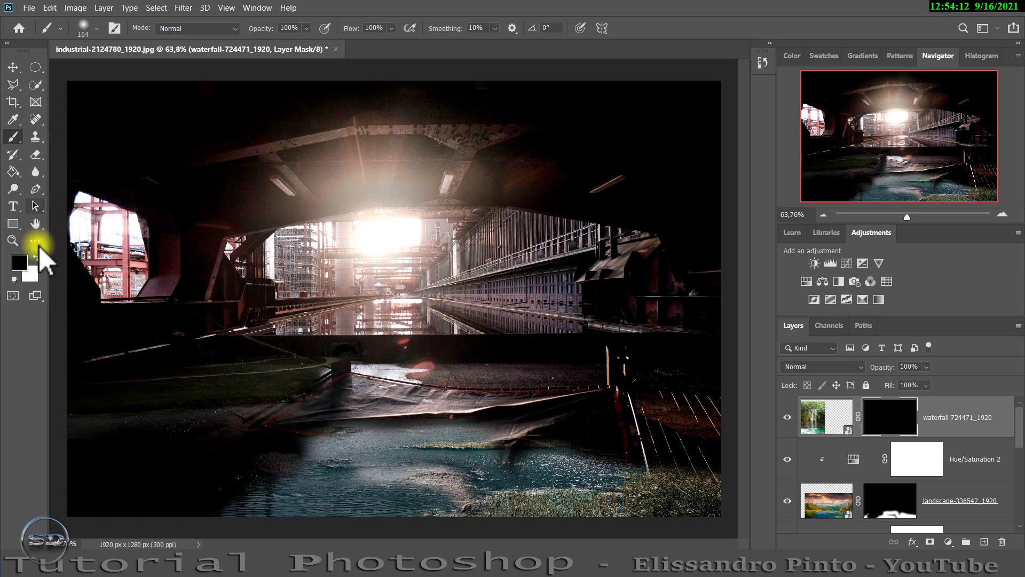
{"action": "left_click", "coordinate": [37, 258]}
{"action": "mouse_move", "coordinate": [247, 470]}
{"action": "left_mouse_down"}
{"action": "mouse_move", "coordinate": [74, 496]}
{"action": "mouse_move", "coordinate": [183, 458]}
{"action": "mouse_move", "coordinate": [57, 472]}
{"action": "mouse_move", "coordinate": [293, 457]}
{"action": "mouse_move", "coordinate": [183, 499]}
{"action": "mouse_move", "coordinate": [69, 499]}
{"action": "mouse_move", "coordinate": [348, 525]}
{"action": "left_mouse_up"}
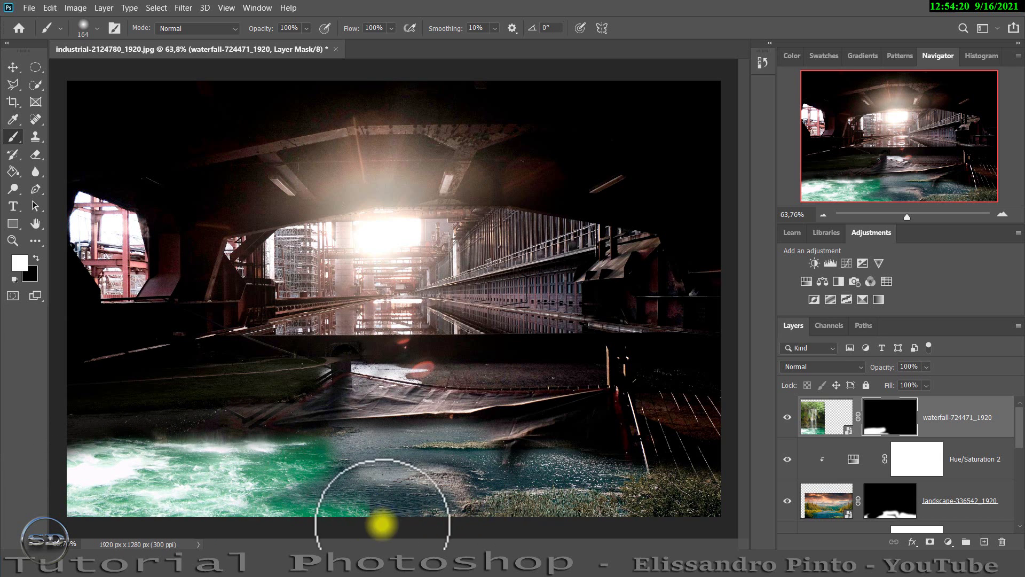
{"action": "left_click", "coordinate": [36, 259]}
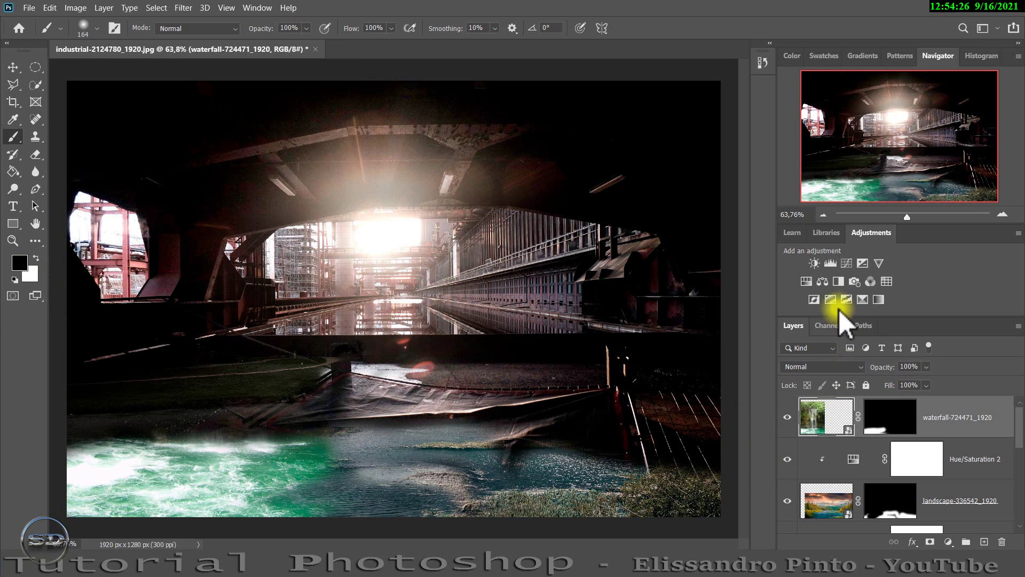
Step: Clip a Hue/Saturation adjustment to the waterfall layer, with saturation at -69
{"action": "left_click", "coordinate": [806, 281]}
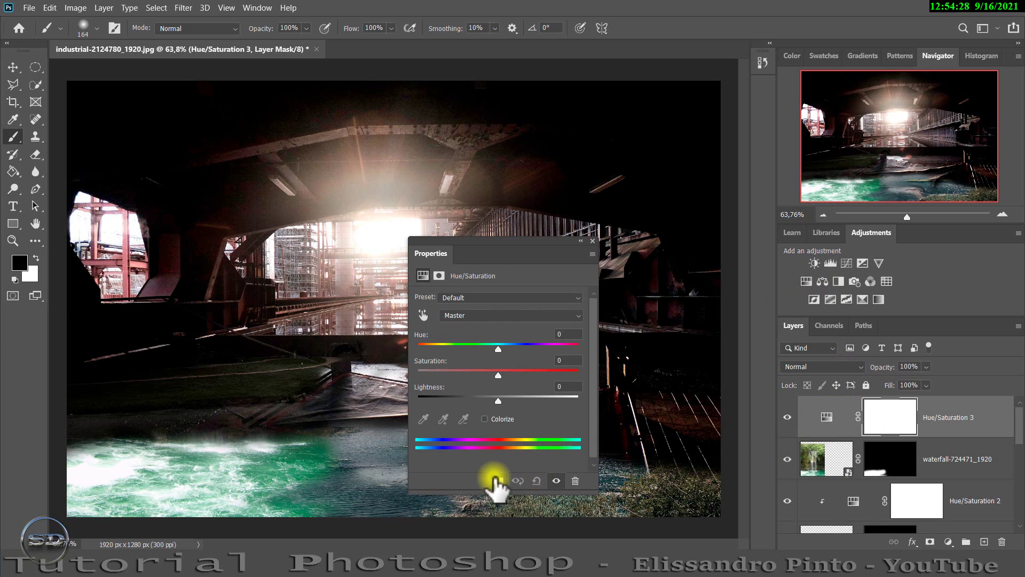
{"action": "left_click", "coordinate": [497, 480]}
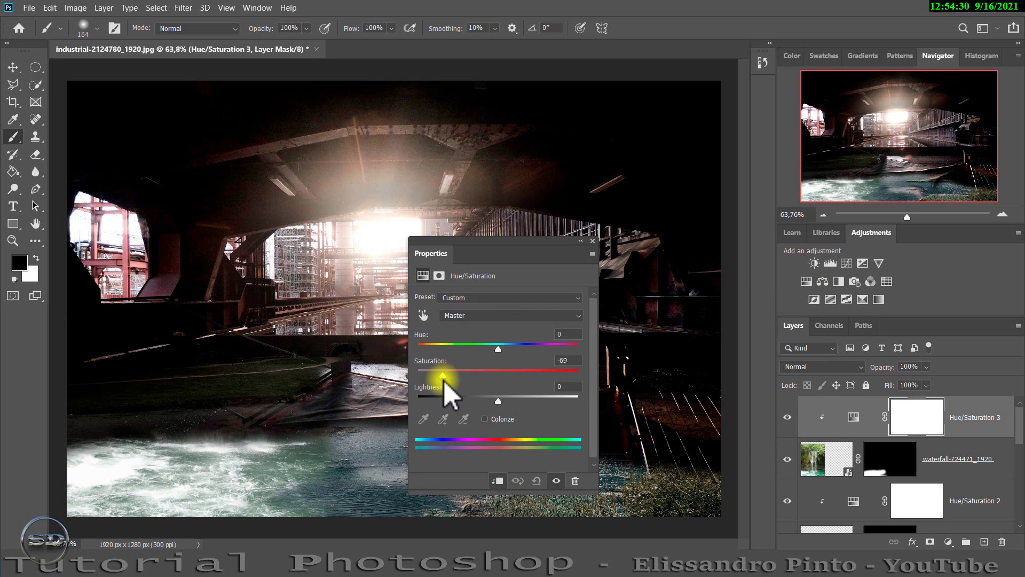
{"action": "left_click", "coordinate": [582, 240]}
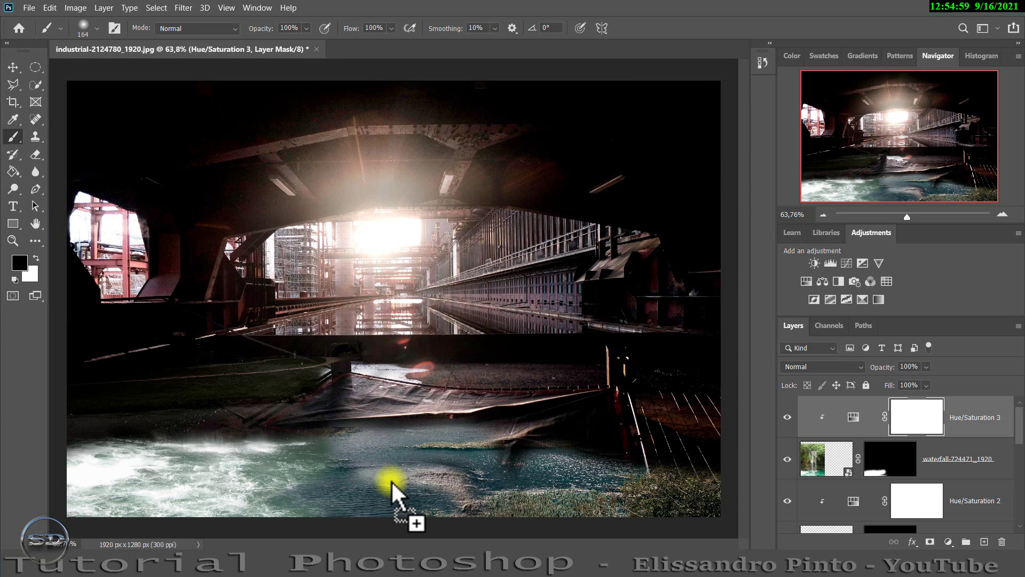
Step: Place the Carcassonne photo and fit it across the lower tunnel floor
{"action": "left_click_drag", "start_coordinate": [391, 479], "coordinate": [391, 479]}
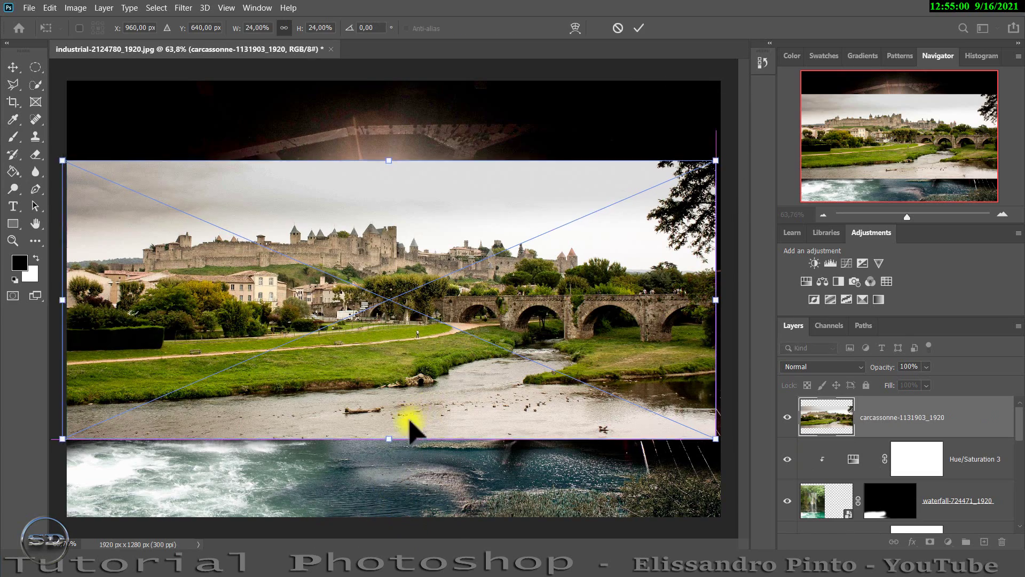
{"action": "left_click_drag", "start_coordinate": [408, 421], "coordinate": [336, 526]}
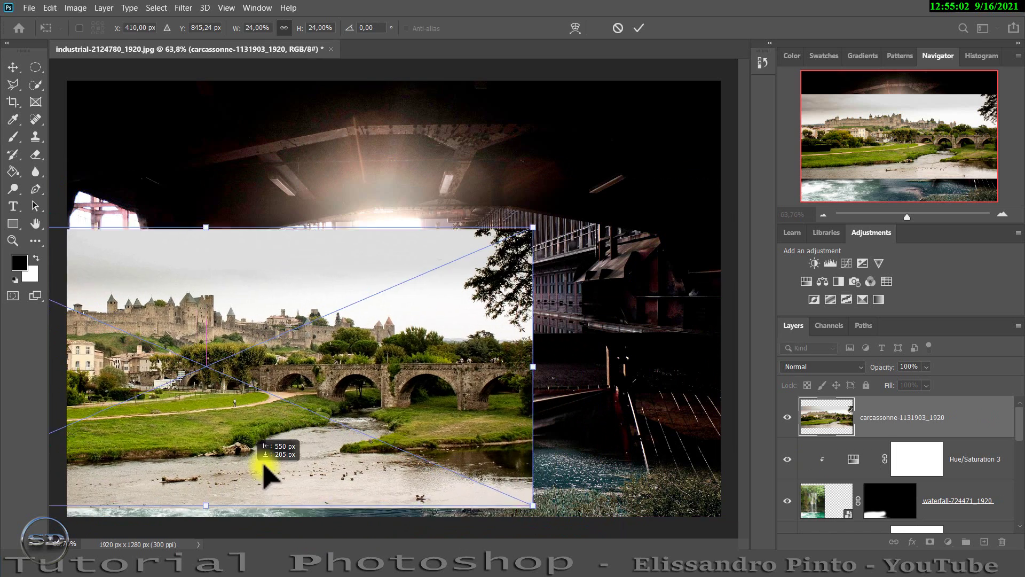
{"action": "left_click_drag", "start_coordinate": [314, 566], "coordinate": [267, 473]}
{"action": "left_click", "coordinate": [640, 29]}
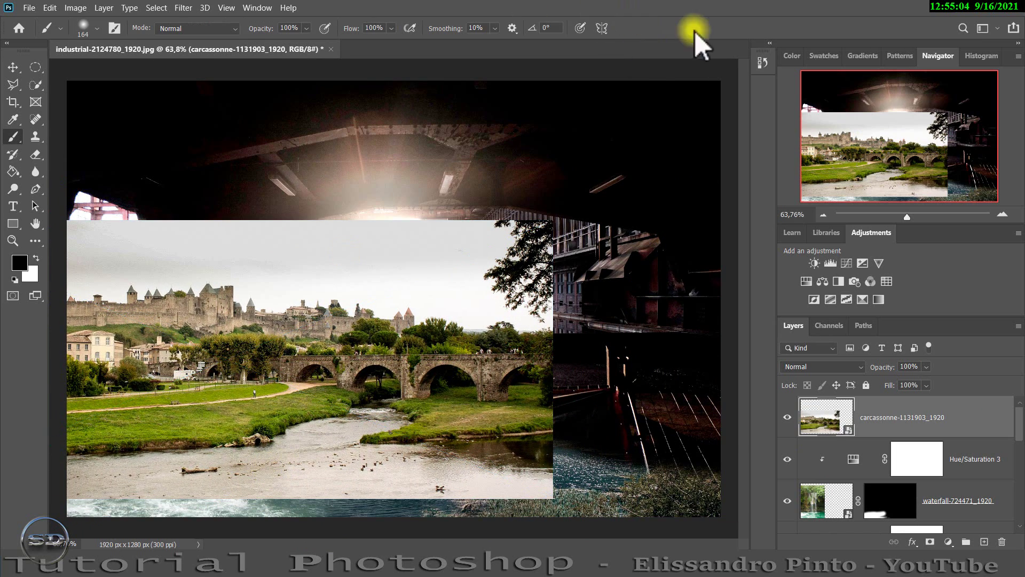
{"action": "key", "text": "b"}
{"action": "left_click", "coordinate": [916, 464]}
Step: Mask out the Carcassonne river edge, trees and white sky, then shift the layer up-left
{"action": "left_click", "coordinate": [930, 541]}
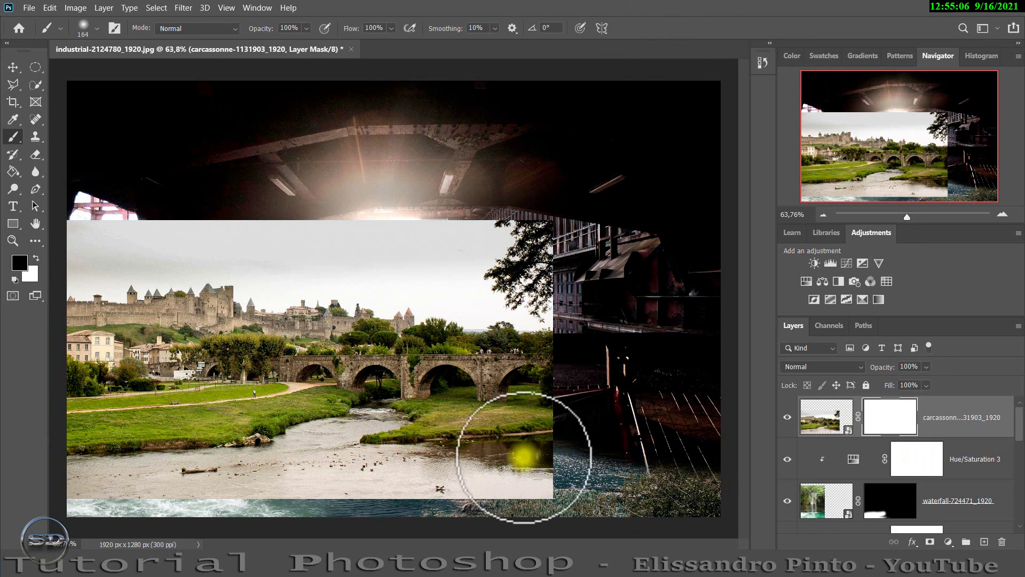
{"action": "mouse_move", "coordinate": [524, 451]}
{"action": "left_mouse_down"}
{"action": "mouse_move", "coordinate": [442, 486]}
{"action": "mouse_move", "coordinate": [419, 474]}
{"action": "mouse_move", "coordinate": [472, 392]}
{"action": "mouse_move", "coordinate": [542, 400]}
{"action": "mouse_move", "coordinate": [488, 366]}
{"action": "mouse_move", "coordinate": [403, 355]}
{"action": "mouse_move", "coordinate": [269, 364]}
{"action": "mouse_move", "coordinate": [384, 335]}
{"action": "mouse_move", "coordinate": [424, 419]}
{"action": "left_mouse_up"}
{"action": "mouse_move", "coordinate": [479, 464]}
{"action": "left_mouse_down"}
{"action": "mouse_move", "coordinate": [217, 496]}
{"action": "mouse_move", "coordinate": [132, 477]}
{"action": "mouse_move", "coordinate": [10, 492]}
{"action": "left_mouse_up"}
{"action": "mouse_move", "coordinate": [66, 395]}
{"action": "left_mouse_down"}
{"action": "mouse_move", "coordinate": [213, 370]}
{"action": "mouse_move", "coordinate": [226, 382]}
{"action": "mouse_move", "coordinate": [167, 391]}
{"action": "mouse_move", "coordinate": [213, 377]}
{"action": "mouse_move", "coordinate": [194, 350]}
{"action": "mouse_move", "coordinate": [18, 357]}
{"action": "mouse_move", "coordinate": [279, 297]}
{"action": "mouse_move", "coordinate": [306, 306]}
{"action": "mouse_move", "coordinate": [281, 343]}
{"action": "mouse_move", "coordinate": [426, 332]}
{"action": "mouse_move", "coordinate": [110, 320]}
{"action": "mouse_move", "coordinate": [436, 275]}
{"action": "mouse_move", "coordinate": [194, 305]}
{"action": "mouse_move", "coordinate": [57, 286]}
{"action": "mouse_move", "coordinate": [81, 206]}
{"action": "mouse_move", "coordinate": [89, 323]}
{"action": "mouse_move", "coordinate": [217, 210]}
{"action": "mouse_move", "coordinate": [50, 257]}
{"action": "mouse_move", "coordinate": [16, 286]}
{"action": "left_mouse_up"}
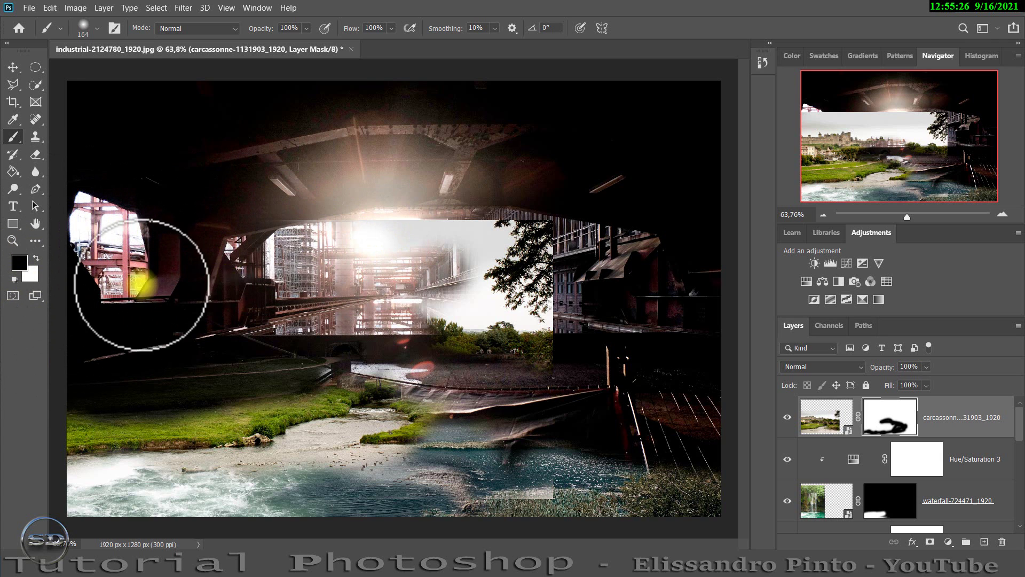
{"action": "mouse_move", "coordinate": [137, 279]}
{"action": "left_mouse_down"}
{"action": "mouse_move", "coordinate": [251, 240]}
{"action": "mouse_move", "coordinate": [450, 280]}
{"action": "mouse_move", "coordinate": [549, 327]}
{"action": "mouse_move", "coordinate": [576, 313]}
{"action": "mouse_move", "coordinate": [567, 334]}
{"action": "mouse_move", "coordinate": [469, 344]}
{"action": "left_mouse_up"}
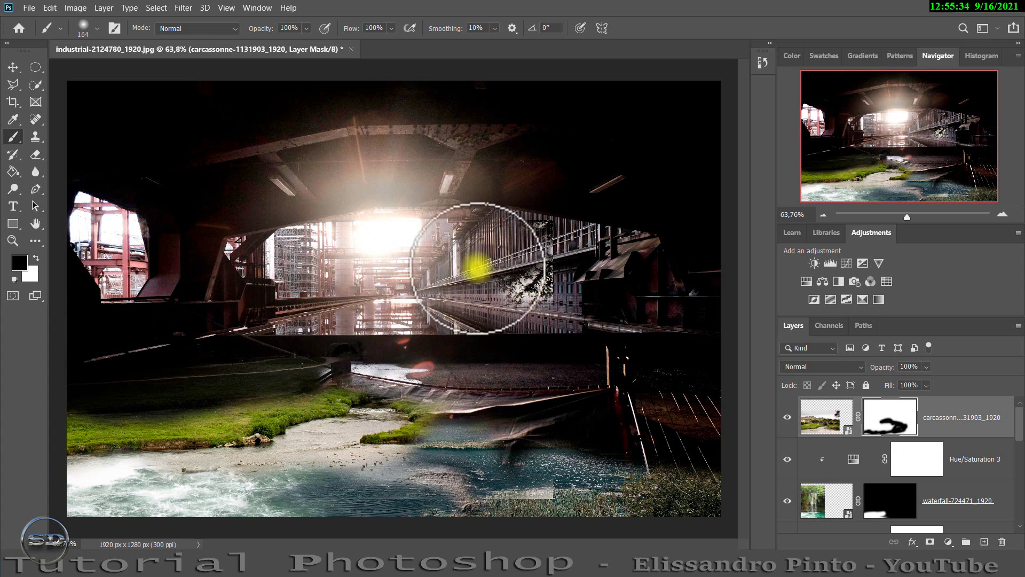
{"action": "left_click", "coordinate": [13, 67]}
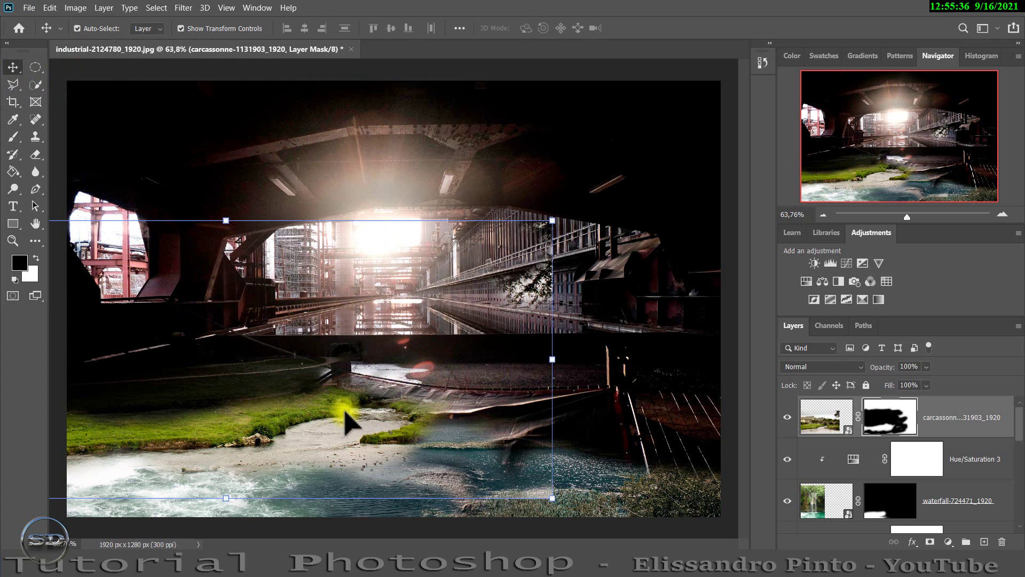
{"action": "left_click_drag", "start_coordinate": [352, 409], "coordinate": [335, 375]}
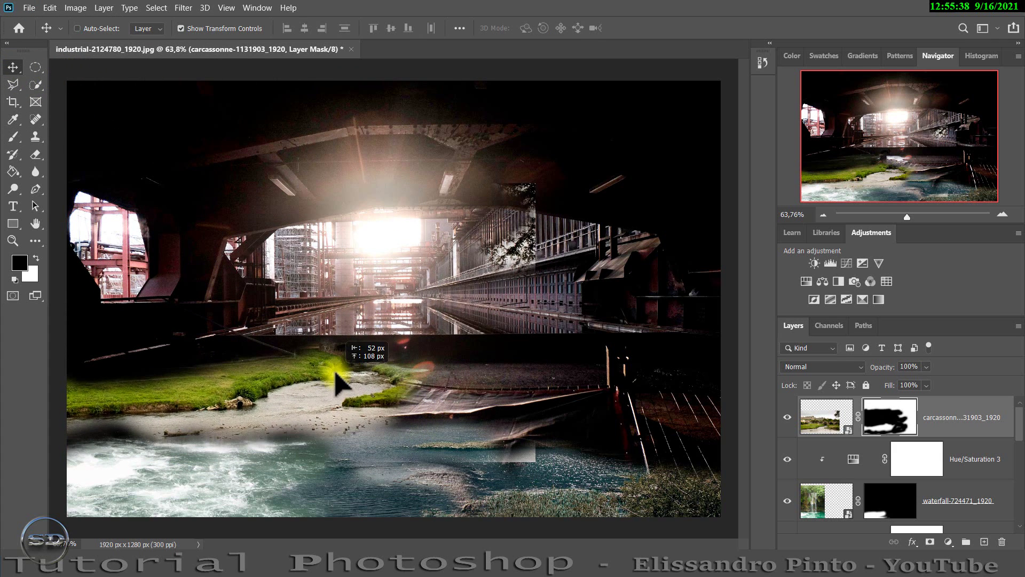
{"action": "left_click", "coordinate": [13, 136]}
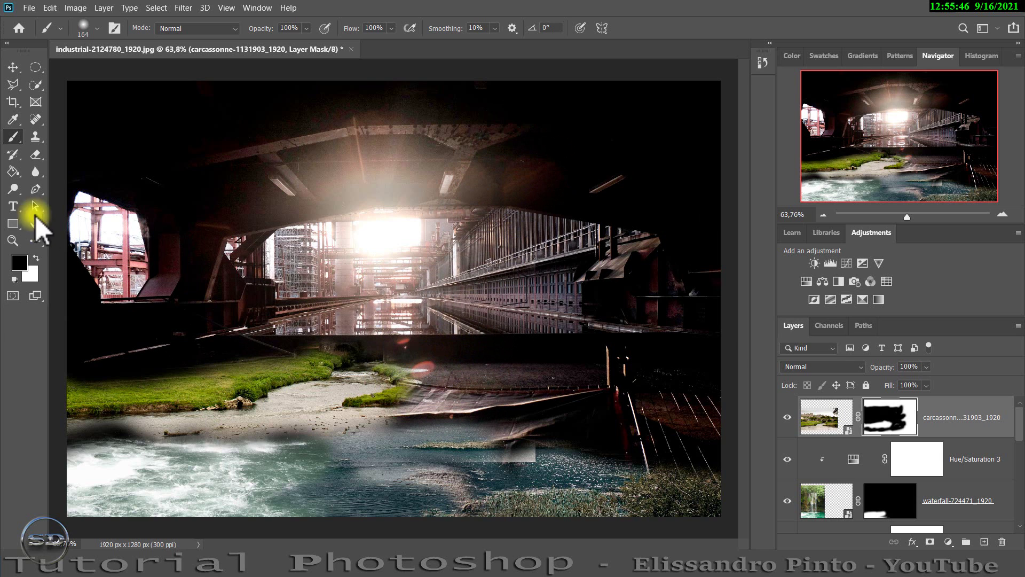
Step: Show the riverbank layer again and paint white on its mask to reveal the sandy bank
{"action": "left_click", "coordinate": [787, 417]}
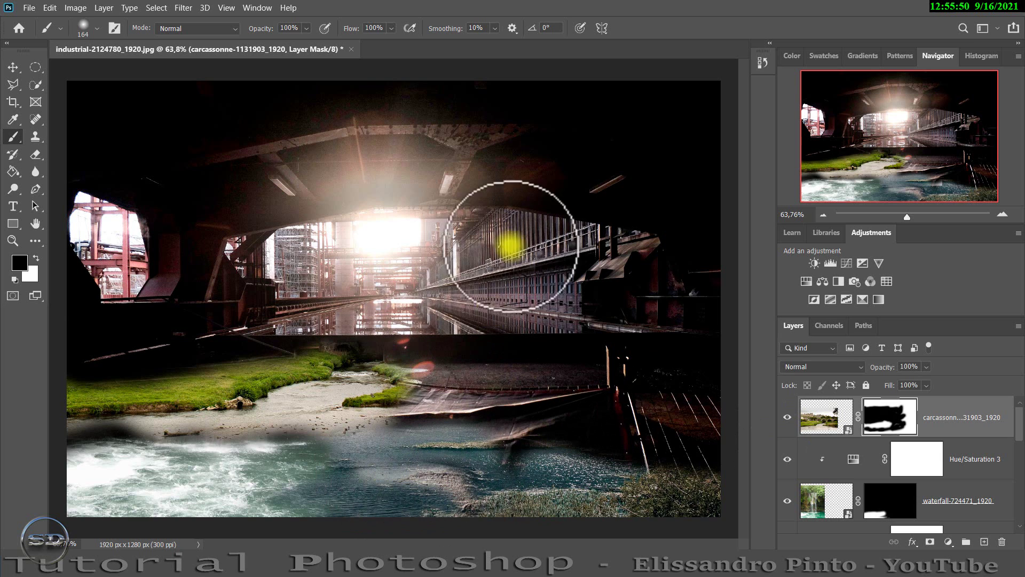
{"action": "left_click", "coordinate": [786, 419]}
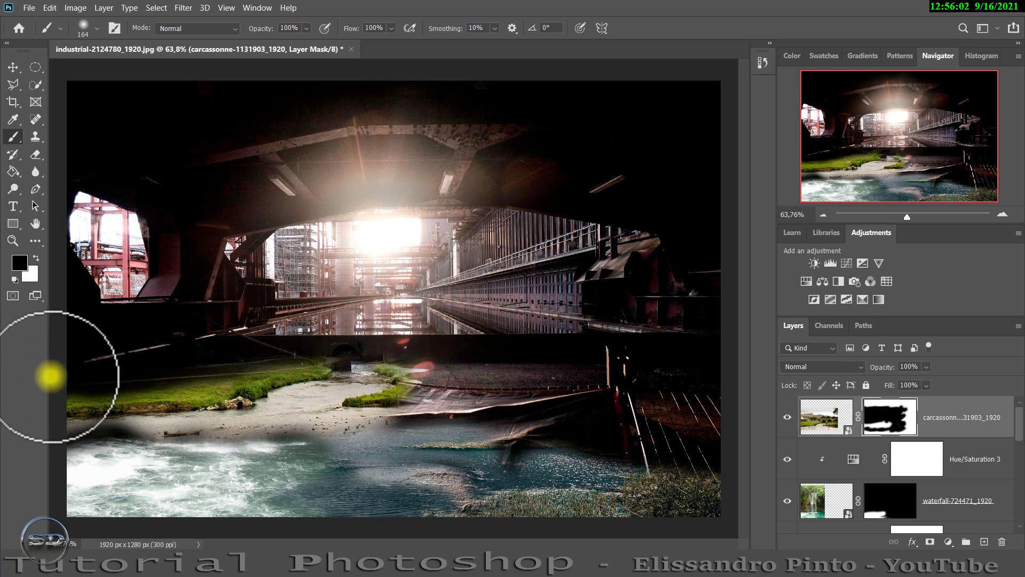
{"action": "mouse_move", "coordinate": [87, 390]}
{"action": "left_mouse_down"}
{"action": "mouse_move", "coordinate": [53, 429]}
{"action": "mouse_move", "coordinate": [309, 430]}
{"action": "left_mouse_up"}
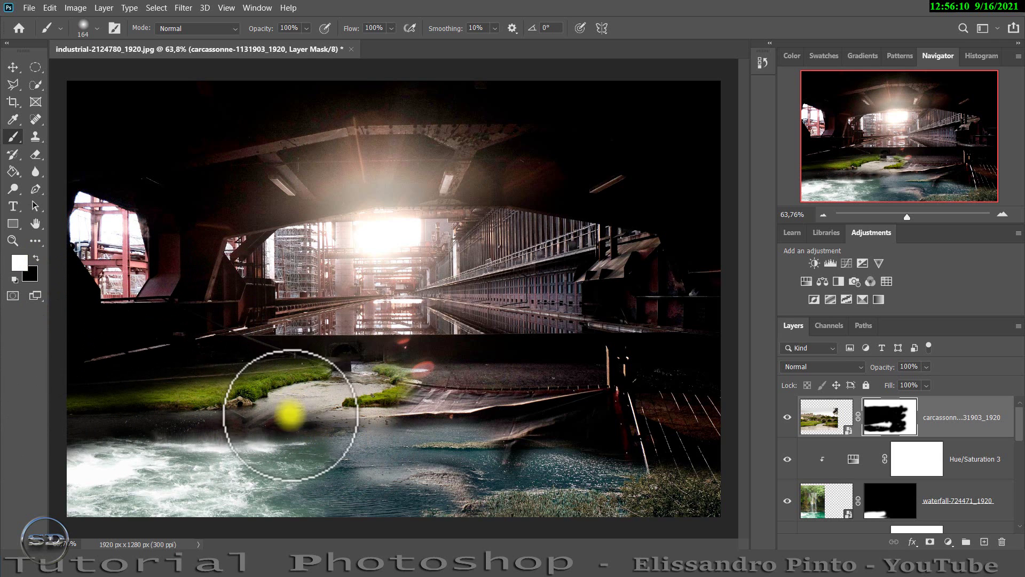
{"action": "mouse_move", "coordinate": [286, 412]}
{"action": "left_mouse_down"}
{"action": "mouse_move", "coordinate": [229, 435]}
{"action": "mouse_move", "coordinate": [320, 423]}
{"action": "mouse_move", "coordinate": [301, 438]}
{"action": "mouse_move", "coordinate": [327, 423]}
{"action": "mouse_move", "coordinate": [298, 434]}
{"action": "left_mouse_up"}
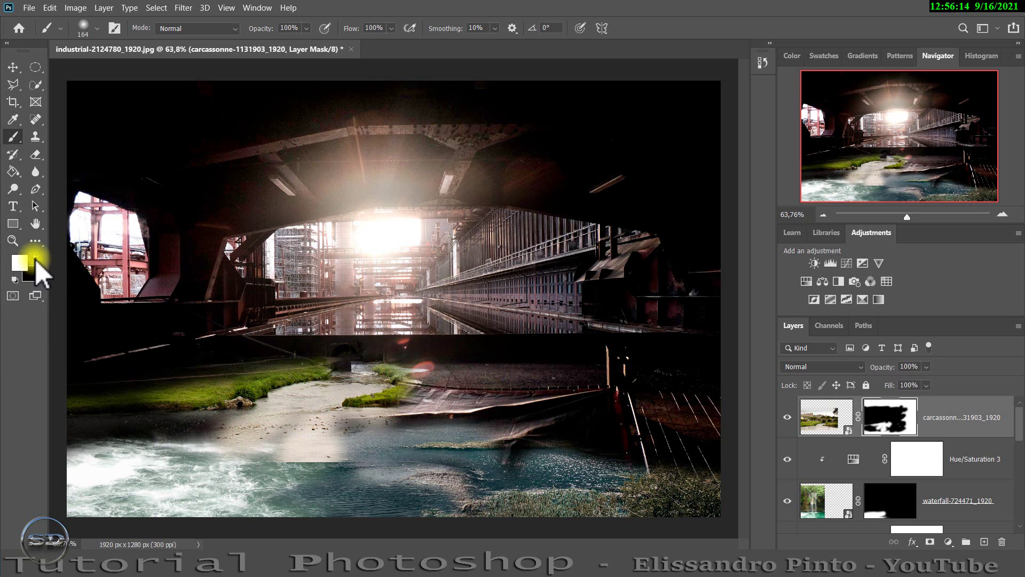
Step: Paint black on the mask to hide the sandy patch and blend the banks into the water
{"action": "left_click", "coordinate": [35, 258]}
{"action": "mouse_move", "coordinate": [343, 450]}
{"action": "left_mouse_down"}
{"action": "mouse_move", "coordinate": [279, 465]}
{"action": "mouse_move", "coordinate": [176, 425]}
{"action": "mouse_move", "coordinate": [80, 438]}
{"action": "mouse_move", "coordinate": [103, 423]}
{"action": "mouse_move", "coordinate": [206, 428]}
{"action": "mouse_move", "coordinate": [229, 487]}
{"action": "left_mouse_up"}
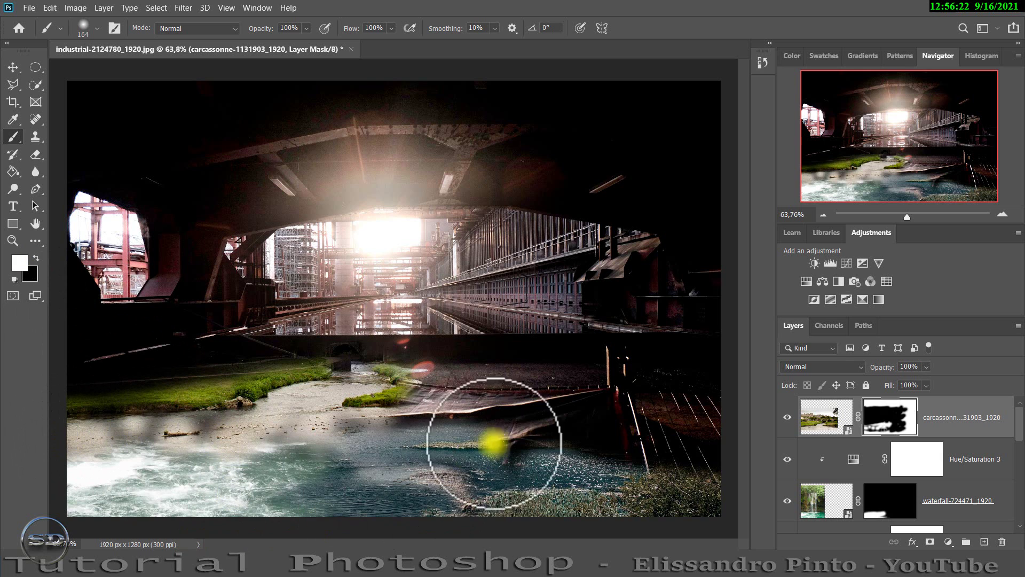
{"action": "mouse_move", "coordinate": [194, 429]}
{"action": "left_mouse_down"}
{"action": "mouse_move", "coordinate": [210, 430]}
{"action": "mouse_move", "coordinate": [128, 476]}
{"action": "mouse_move", "coordinate": [146, 443]}
{"action": "mouse_move", "coordinate": [114, 435]}
{"action": "left_mouse_up"}
{"action": "mouse_move", "coordinate": [290, 389]}
{"action": "left_mouse_down"}
{"action": "mouse_move", "coordinate": [359, 439]}
{"action": "mouse_move", "coordinate": [352, 423]}
{"action": "left_mouse_up"}
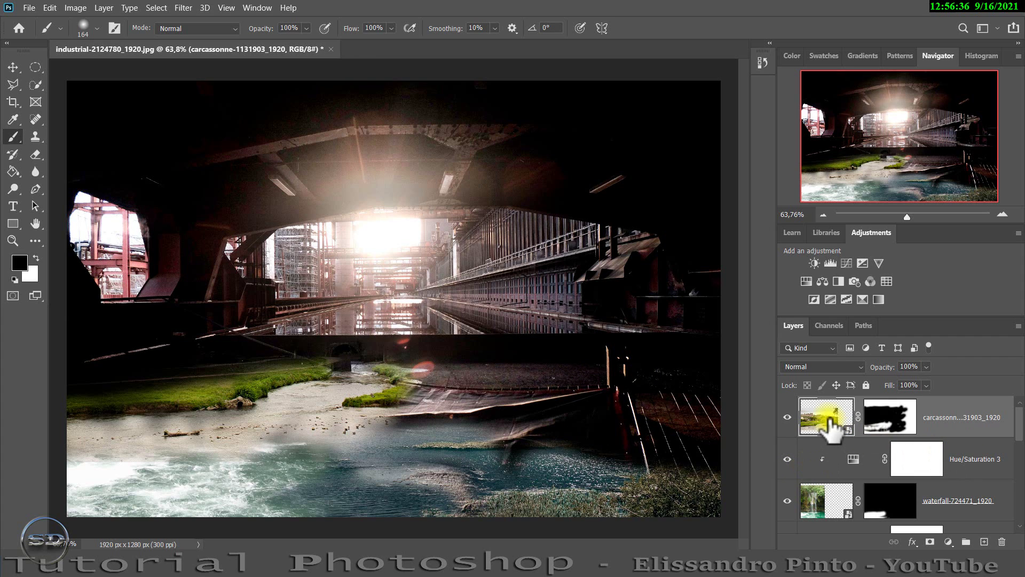
Step: Add a Brightness/Contrast adjustment with brightness -82
{"action": "left_click", "coordinate": [813, 263]}
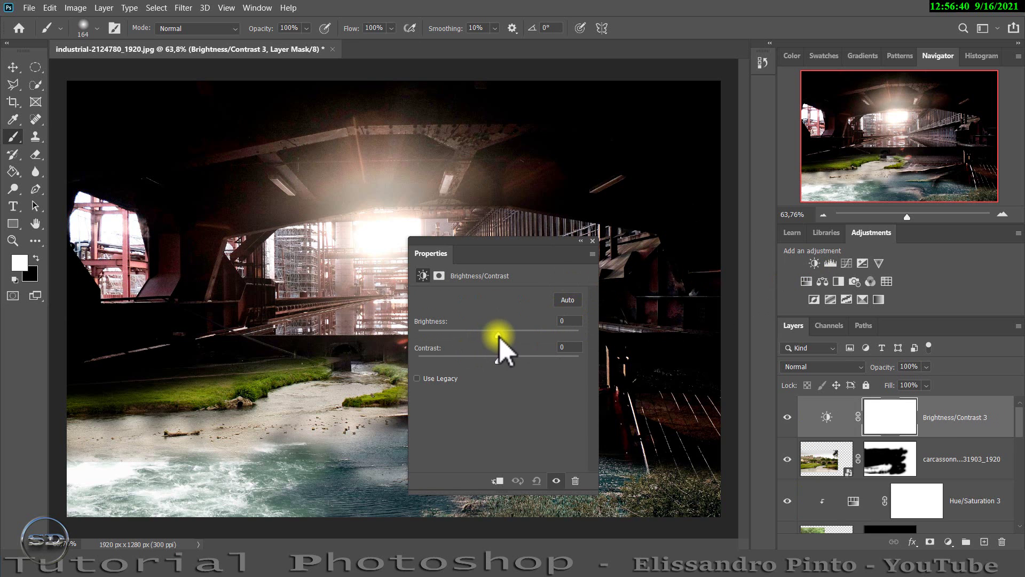
{"action": "left_click_drag", "start_coordinate": [498, 335], "coordinate": [453, 336]}
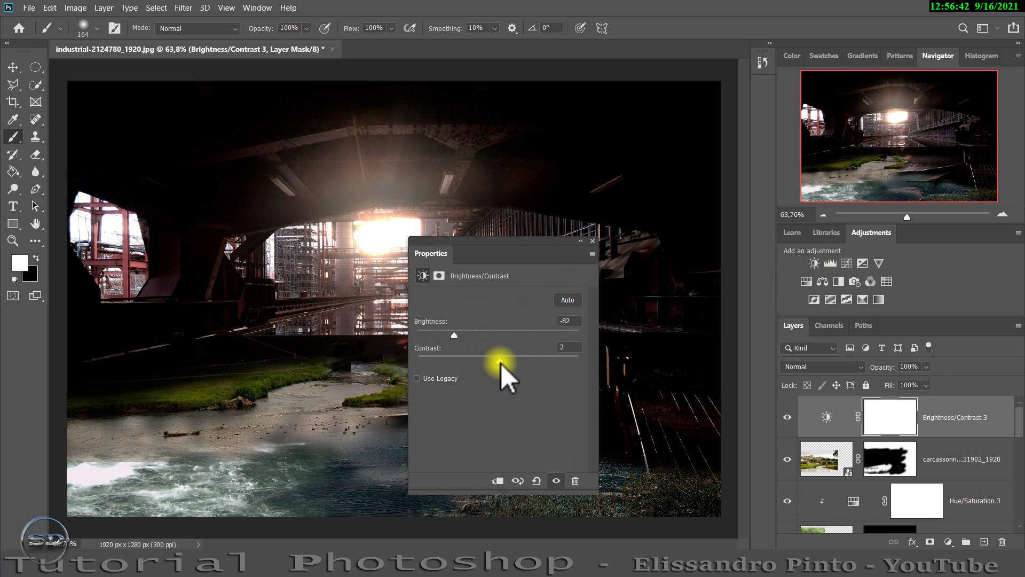
{"action": "left_click", "coordinate": [592, 240]}
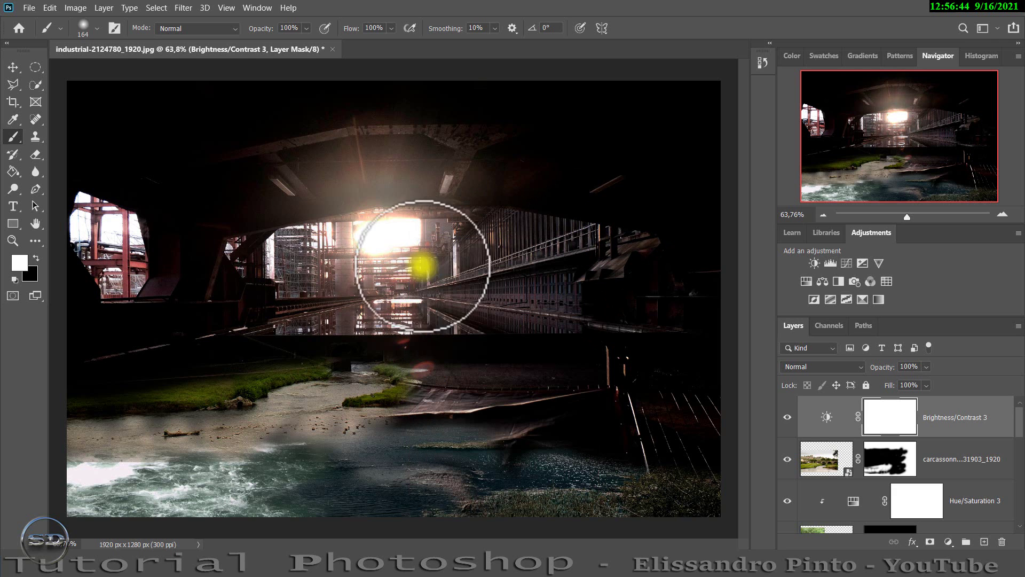
Step: Paint its mask black with a 600 px brush, keeping the ceiling and top undarkened
{"action": "left_click_drag", "start_coordinate": [338, 304], "coordinate": [423, 286]}
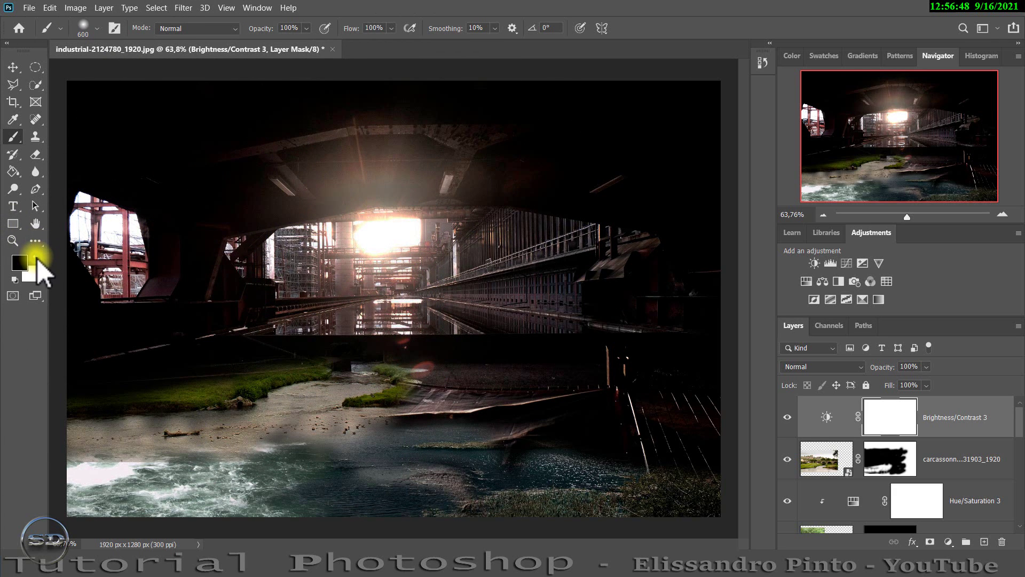
{"action": "left_click_drag", "start_coordinate": [50, 224], "coordinate": [417, 171]}
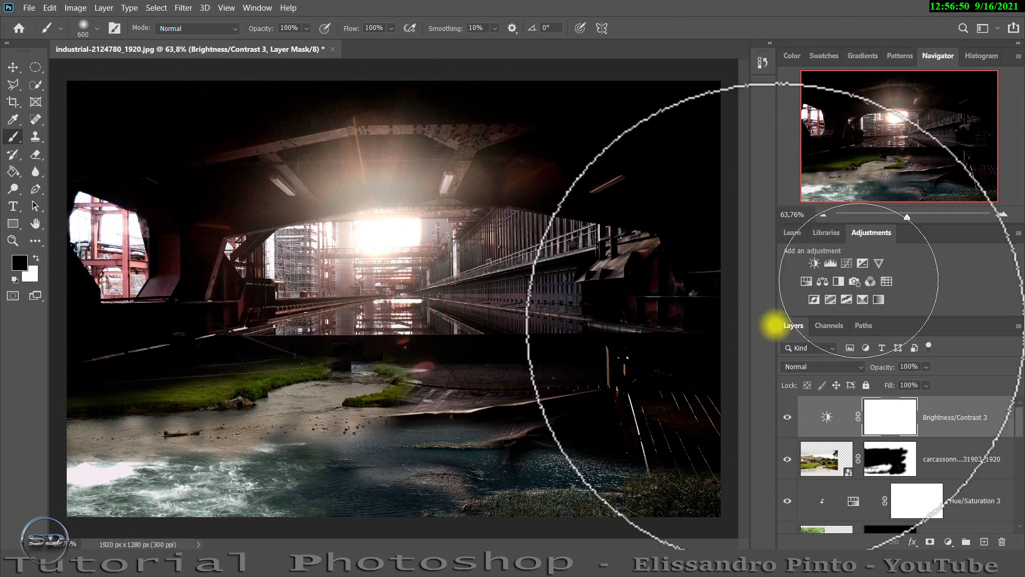
{"action": "left_click_drag", "start_coordinate": [774, 324], "coordinate": [230, 105]}
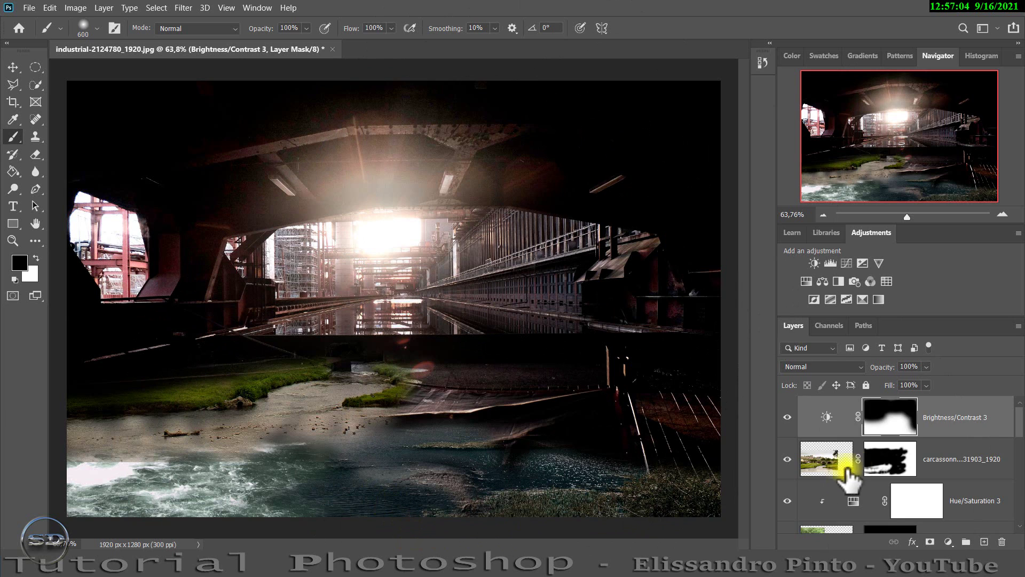
{"action": "scroll", "coordinate": [865, 454], "scroll_direction": "down", "scroll_amount": 3}
{"action": "scroll", "coordinate": [885, 428], "scroll_direction": "down", "scroll_amount": 3}
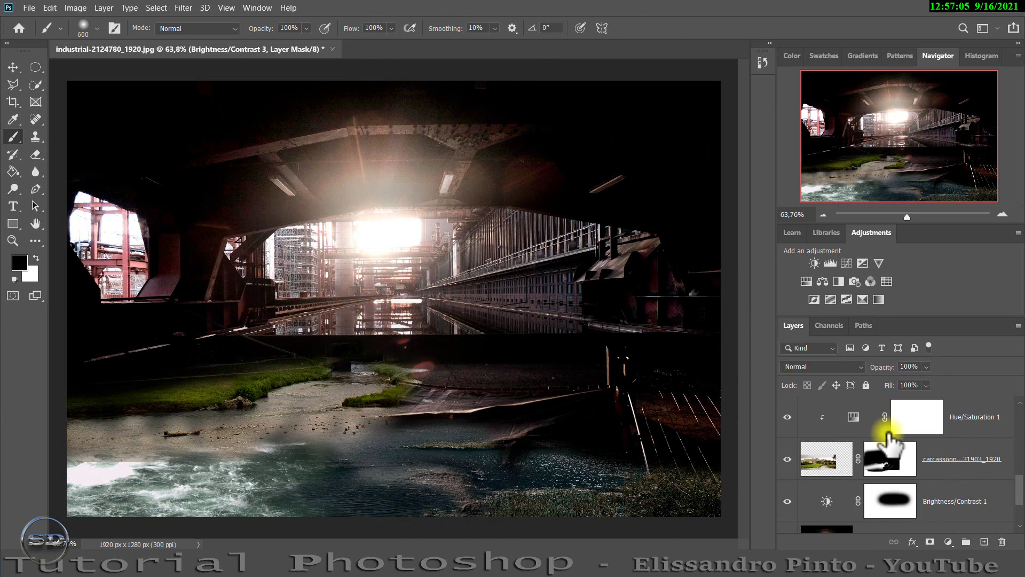
{"action": "scroll", "coordinate": [886, 433], "scroll_direction": "down", "scroll_amount": 3}
Step: Lasso a ceiling patch on Layer 1 and delete it to cut a hole
{"action": "left_click", "coordinate": [838, 471]}
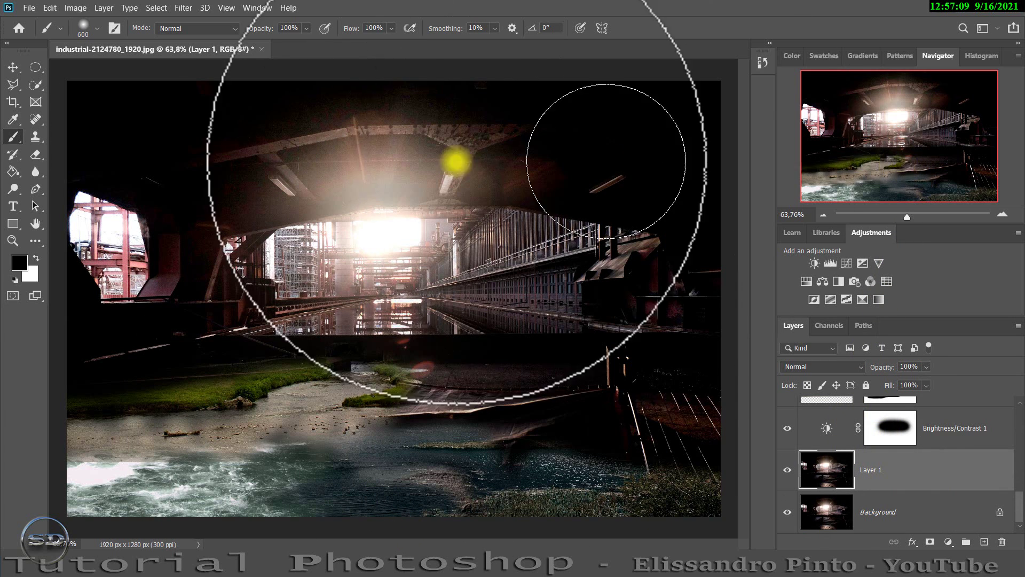
{"action": "left_click", "coordinate": [28, 73]}
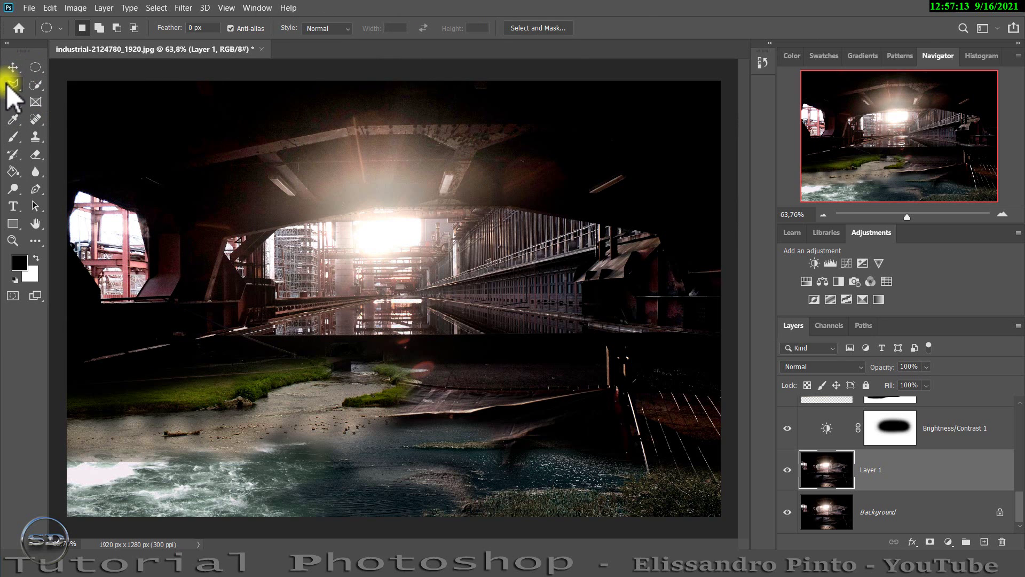
{"action": "left_click_drag", "start_coordinate": [7, 83], "coordinate": [47, 85]}
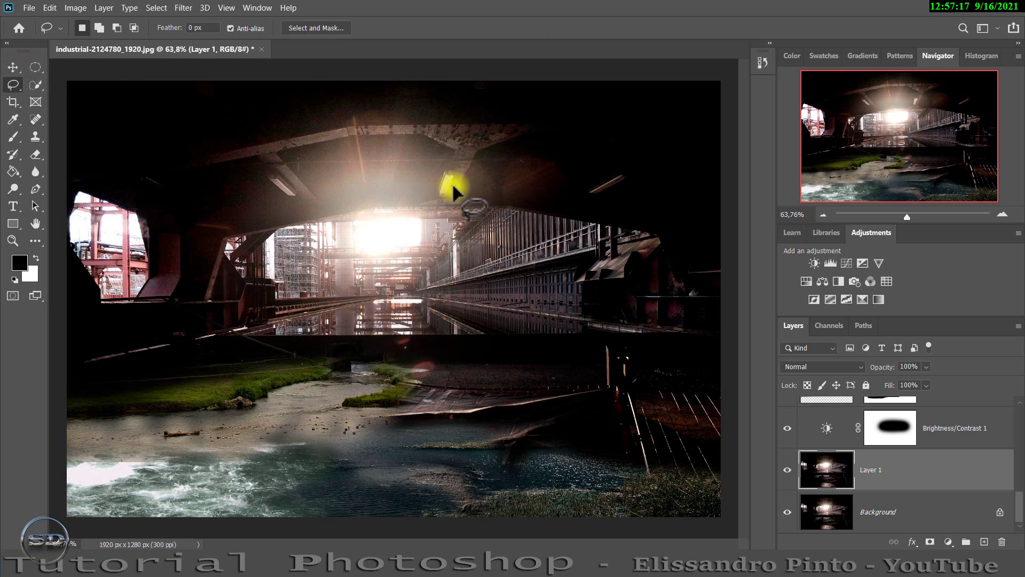
{"action": "left_click_drag", "start_coordinate": [447, 155], "coordinate": [387, 156]}
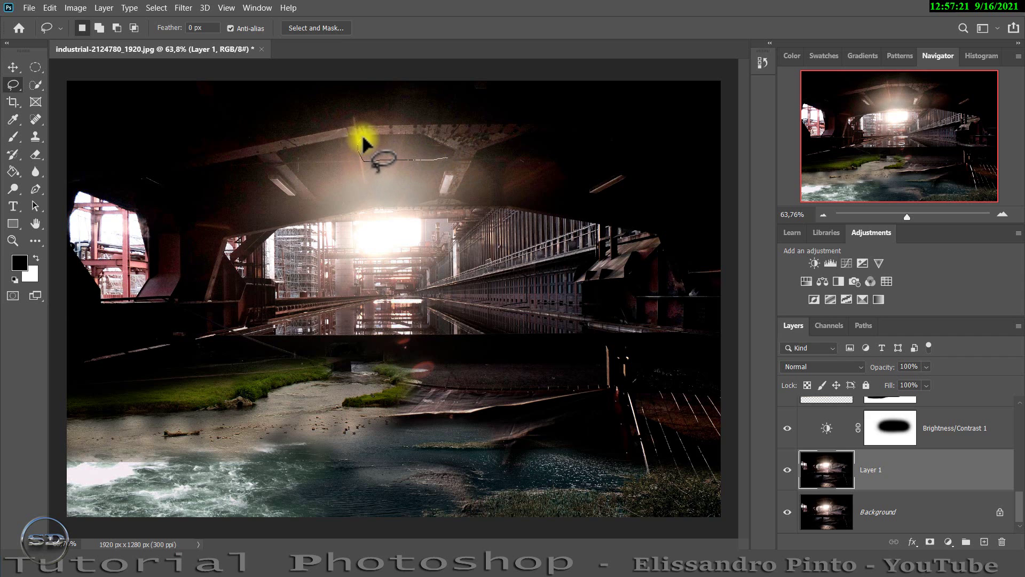
{"action": "left_click_drag", "start_coordinate": [441, 143], "coordinate": [444, 148]}
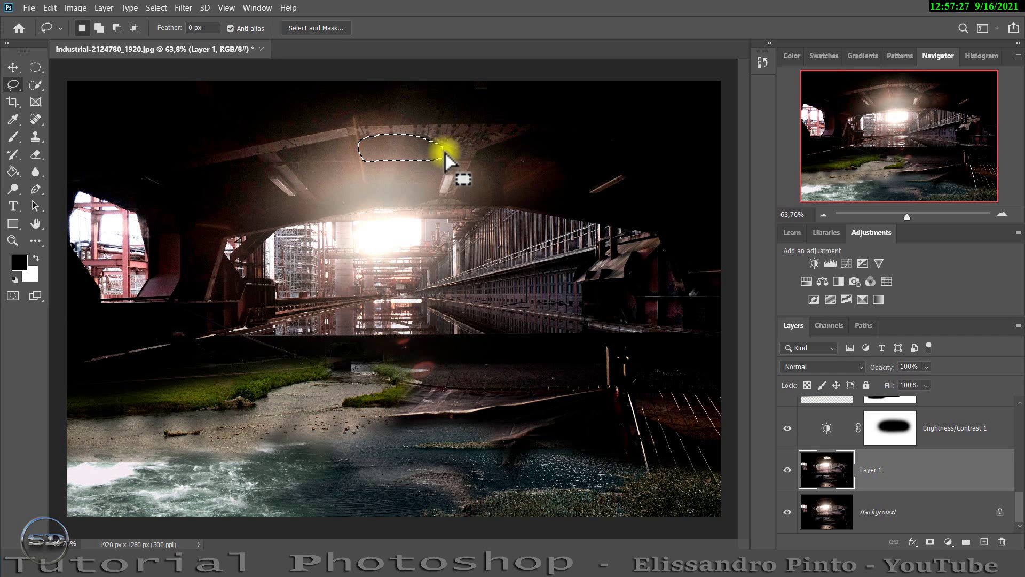
{"action": "key", "text": "Delete"}
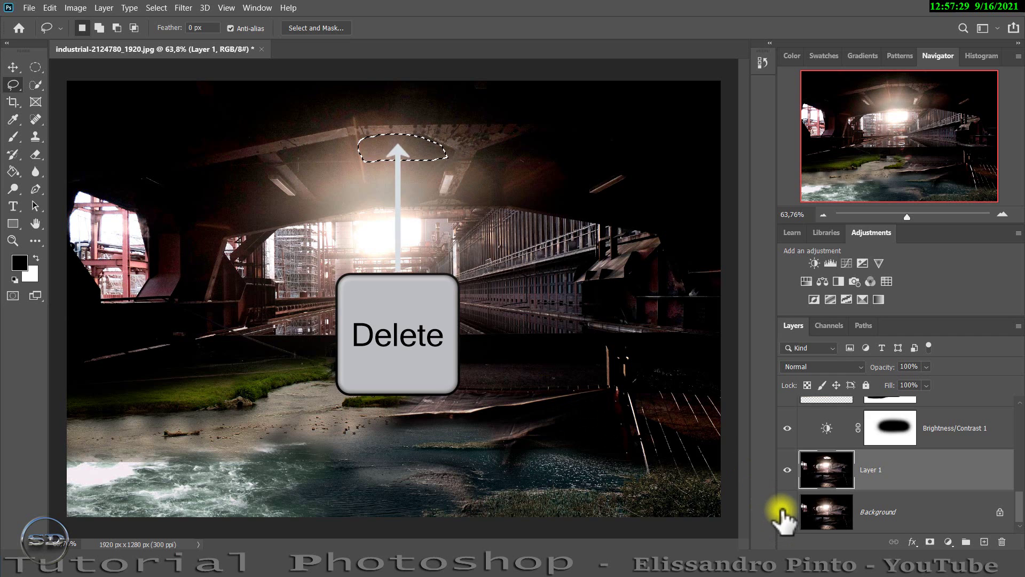
{"action": "key", "text": "ctrl+d"}
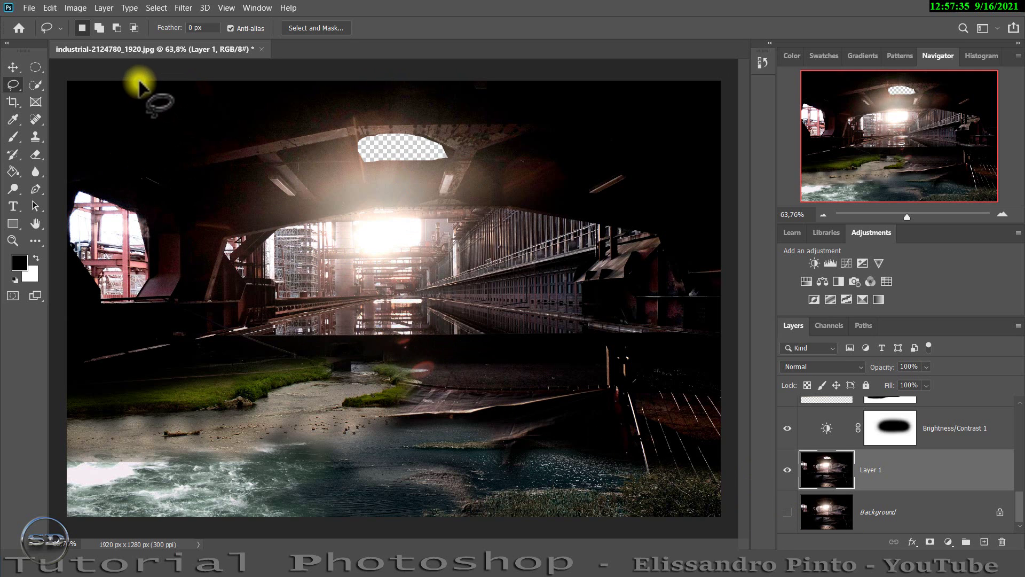
Step: Cut more openings in the ceiling, including one along the top-right edge
{"action": "mouse_move", "coordinate": [155, 104]}
{"action": "left_mouse_down"}
{"action": "mouse_move", "coordinate": [191, 98]}
{"action": "mouse_move", "coordinate": [159, 101]}
{"action": "left_mouse_up"}
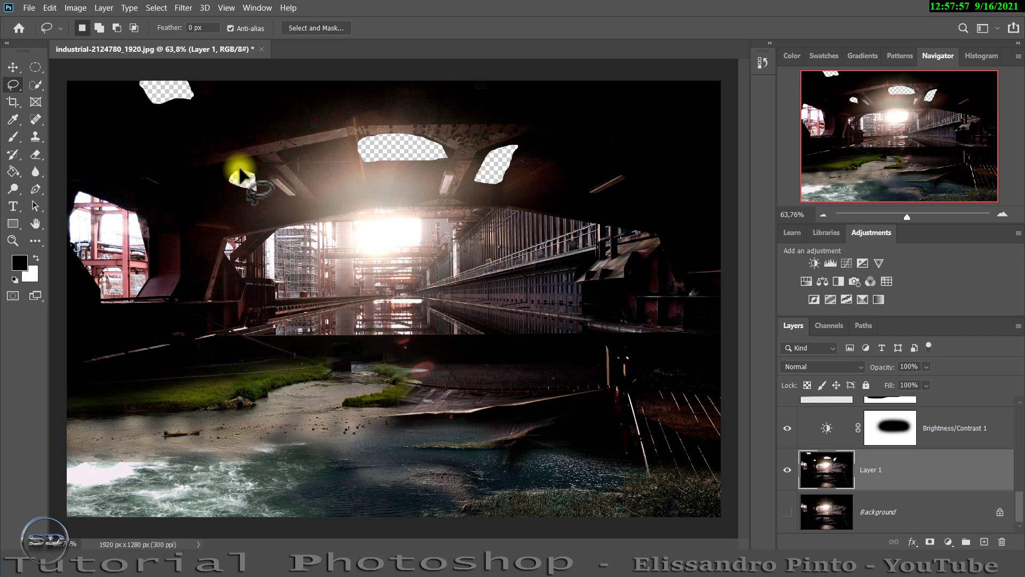
{"action": "mouse_move", "coordinate": [556, 98]}
{"action": "left_mouse_down"}
{"action": "mouse_move", "coordinate": [677, 101]}
{"action": "mouse_move", "coordinate": [623, 86]}
{"action": "mouse_move", "coordinate": [557, 97]}
{"action": "left_mouse_up"}
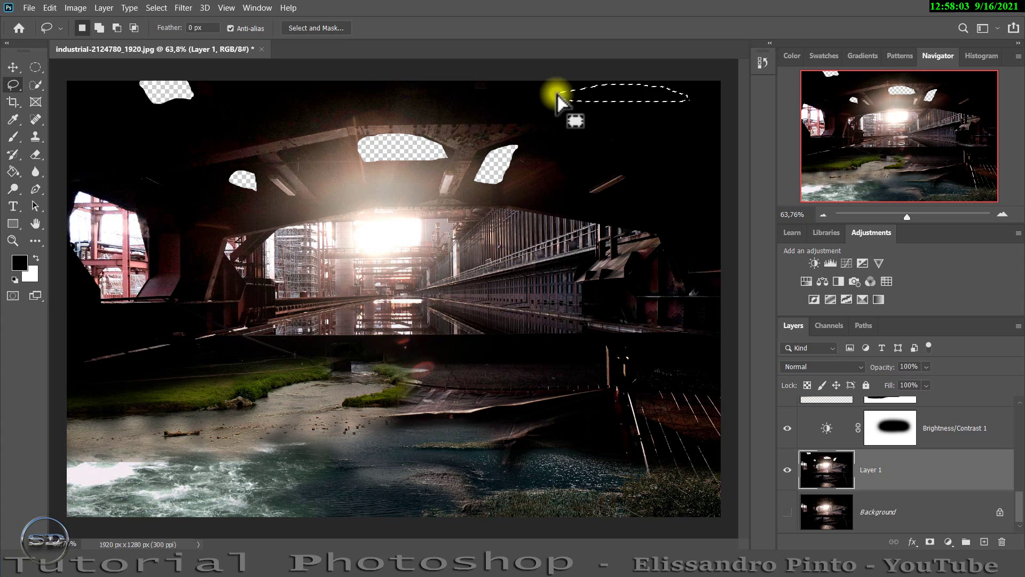
{"action": "key", "text": "Delete"}
{"action": "key", "text": "ctrl+d"}
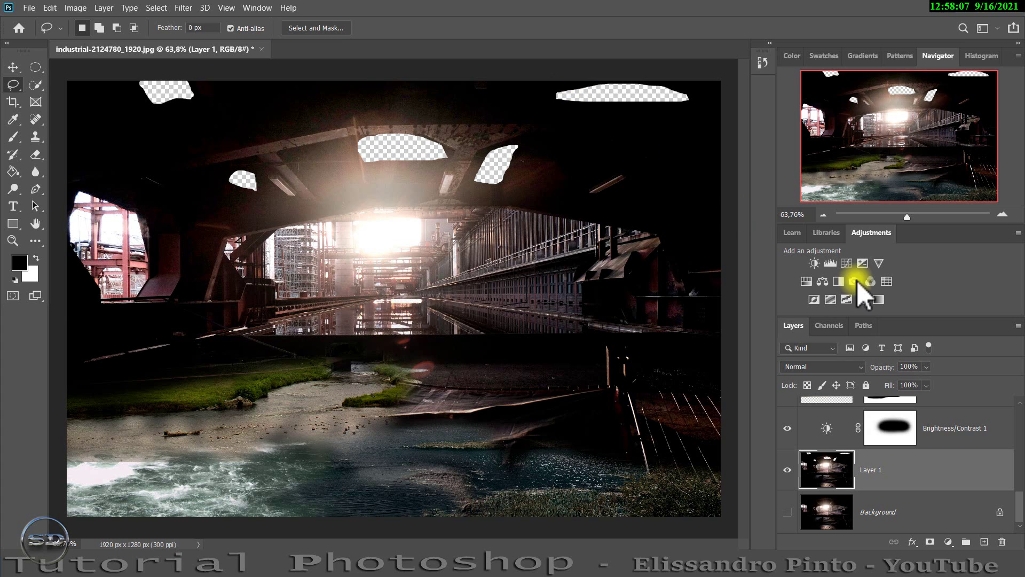
Step: Place a landscape image above the Background so its sky fills the ceiling holes
{"action": "left_click", "coordinate": [841, 510]}
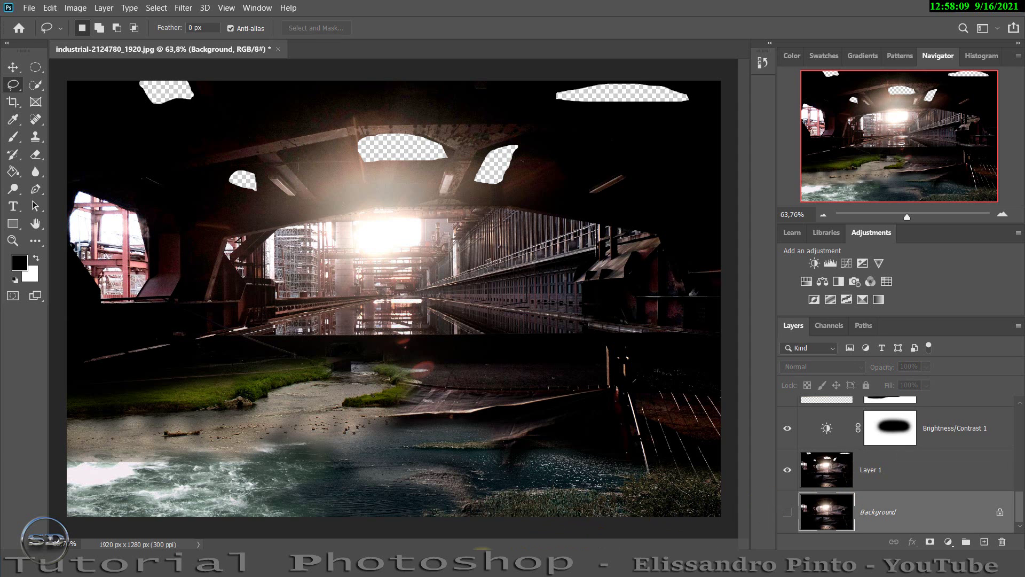
{"action": "left_click_drag", "start_coordinate": [408, 523], "coordinate": [414, 466]}
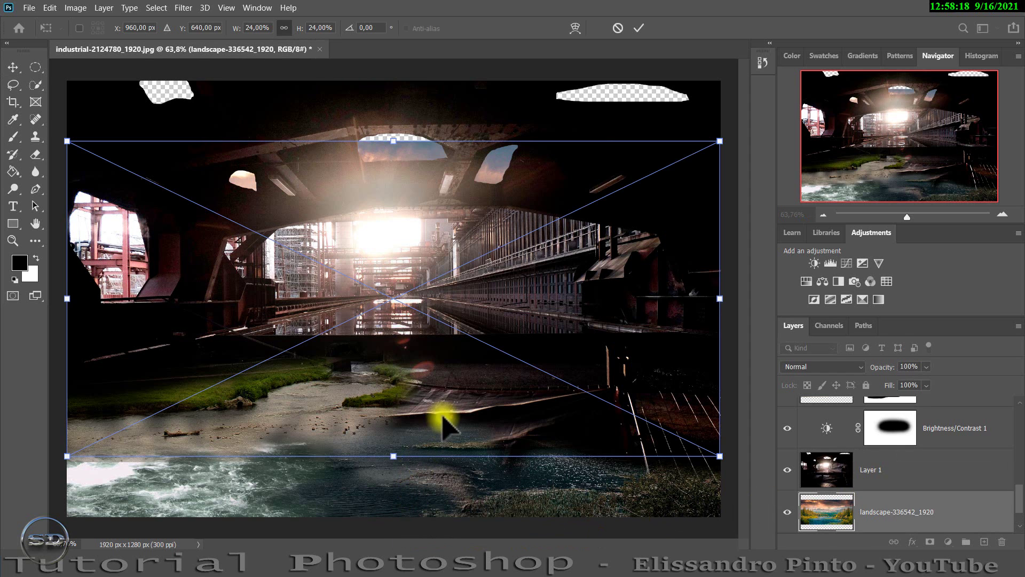
{"action": "left_click_drag", "start_coordinate": [442, 419], "coordinate": [457, 322]}
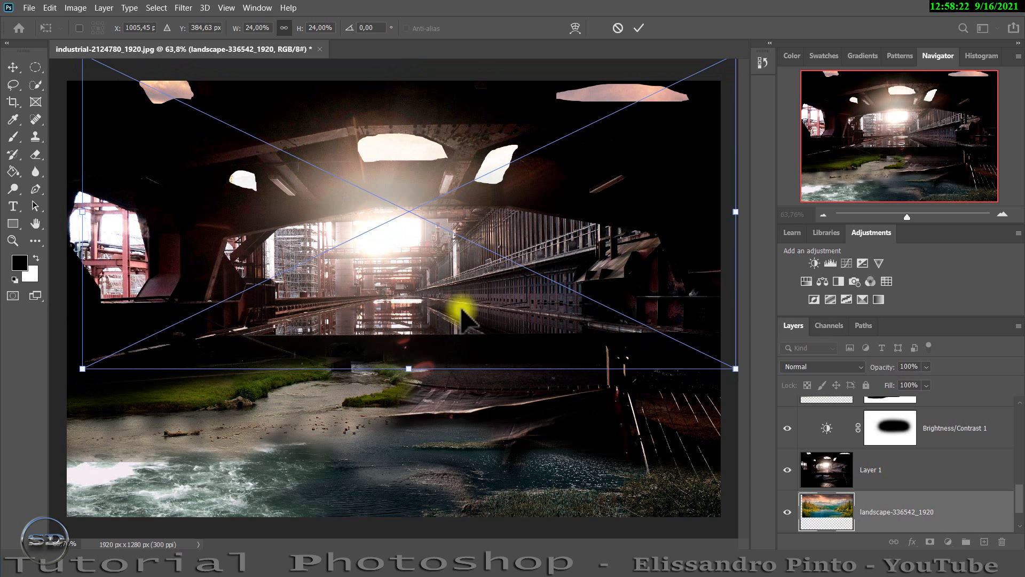
{"action": "left_click", "coordinate": [638, 28]}
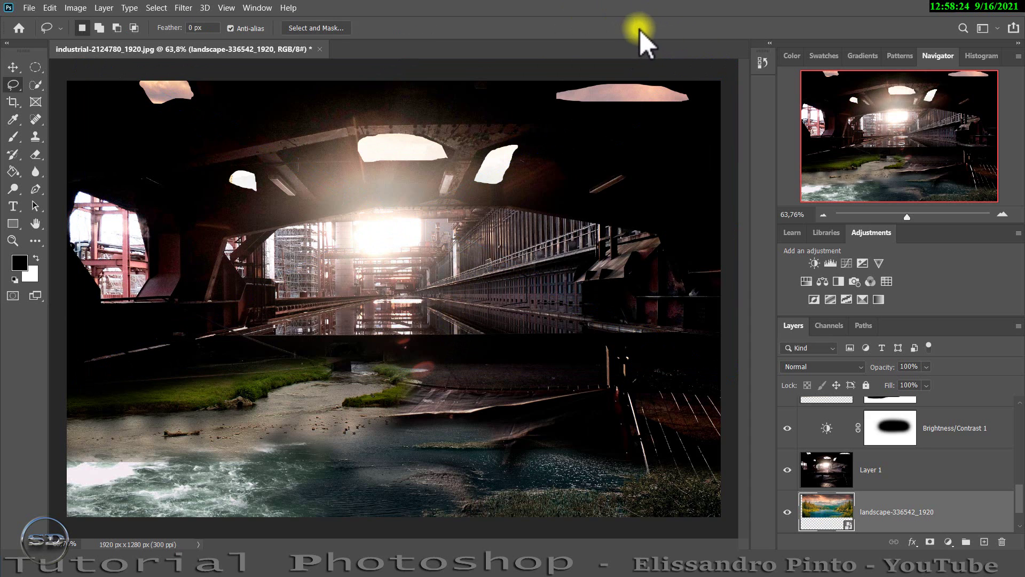
{"action": "scroll", "coordinate": [827, 459], "scroll_direction": "up", "scroll_amount": 1}
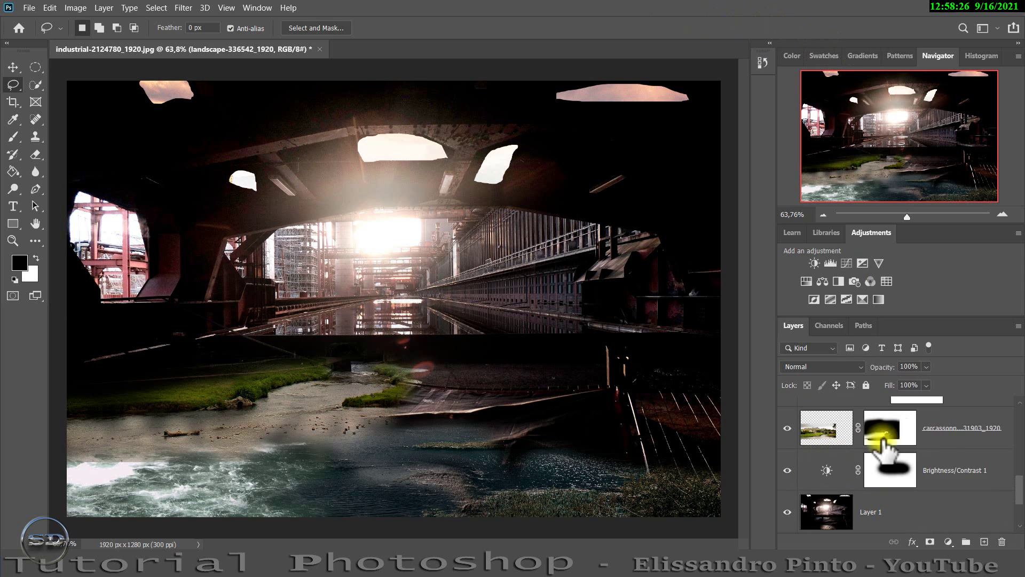
{"action": "left_click", "coordinate": [940, 470]}
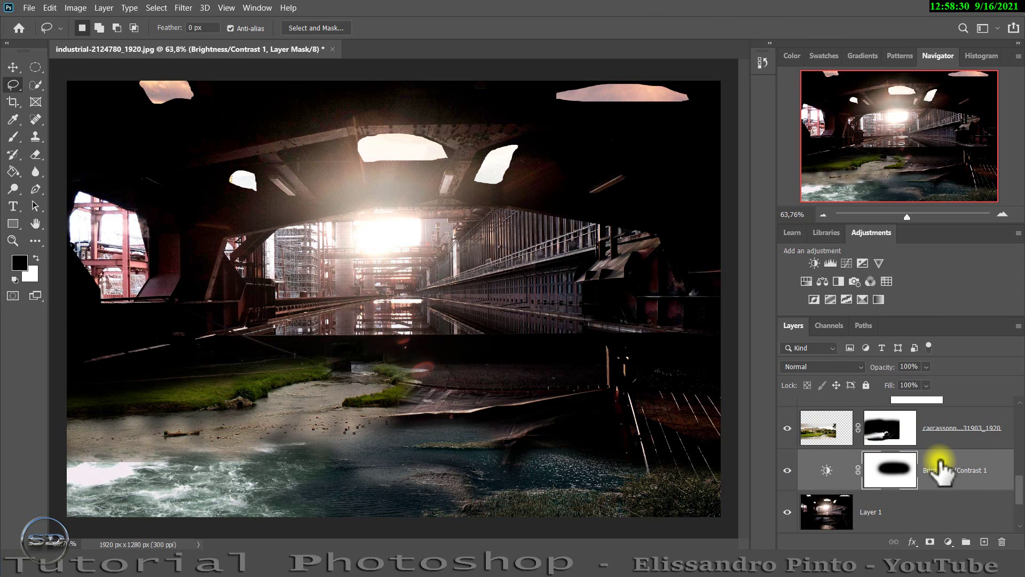
{"action": "scroll", "coordinate": [969, 458], "scroll_direction": "up", "scroll_amount": 2}
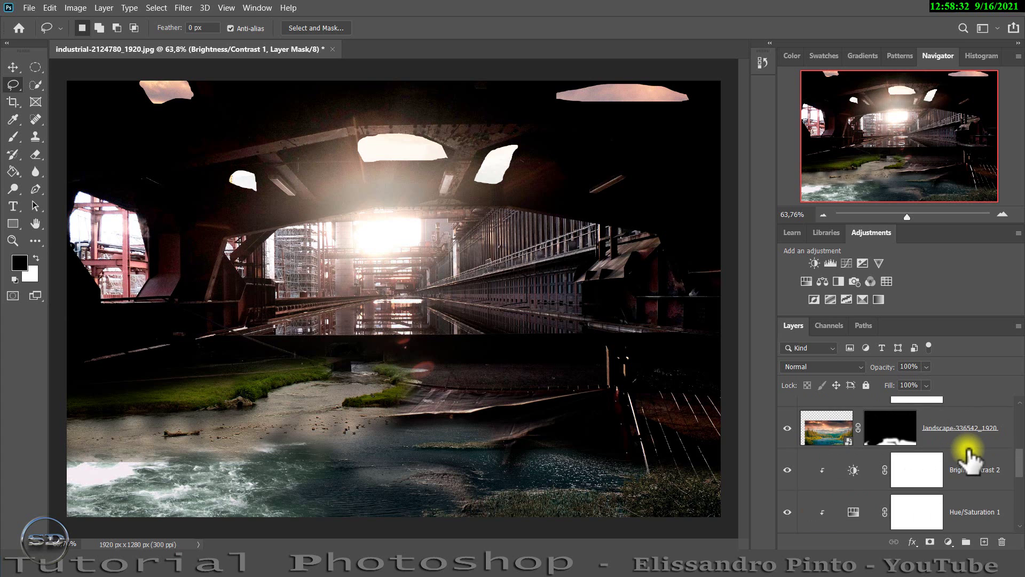
{"action": "scroll", "coordinate": [969, 457], "scroll_direction": "up", "scroll_amount": 1}
Step: Place the light beams image, shrunk at the top right, in Screen blend mode
{"action": "left_click", "coordinate": [959, 419]}
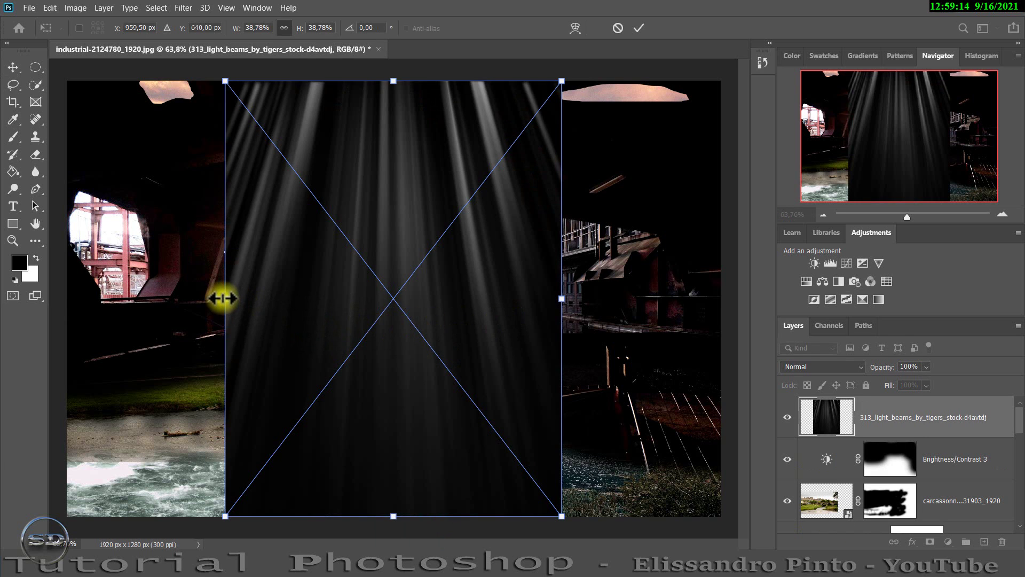
{"action": "left_click_drag", "start_coordinate": [222, 297], "coordinate": [337, 291]}
{"action": "left_click_drag", "start_coordinate": [508, 290], "coordinate": [540, 246]}
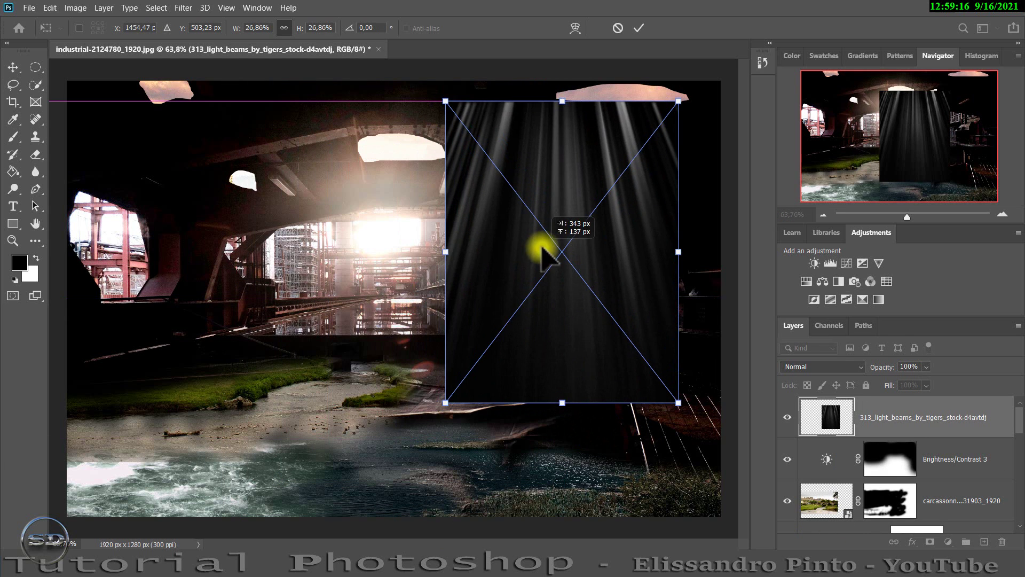
{"action": "left_click", "coordinate": [836, 368]}
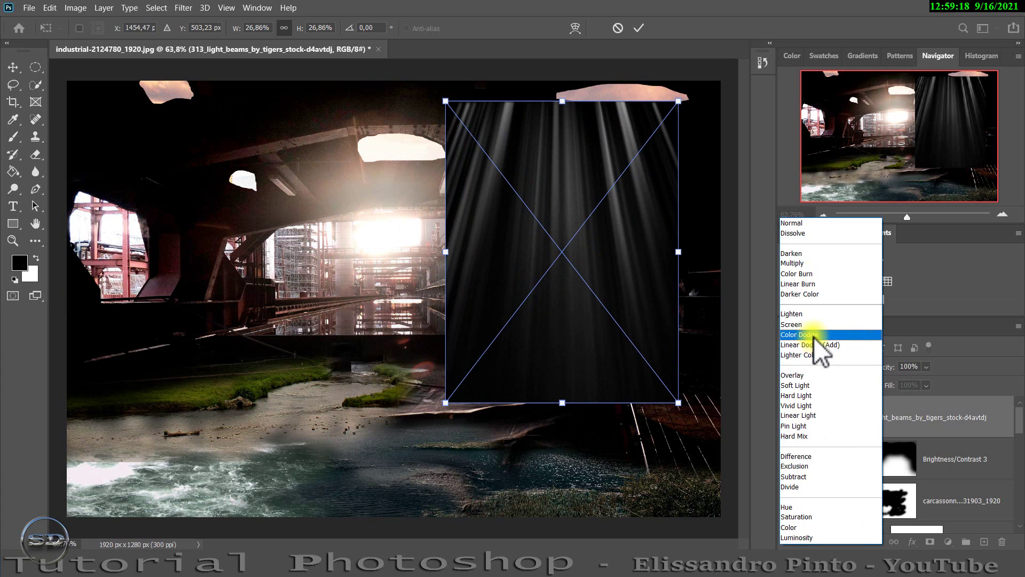
{"action": "left_click", "coordinate": [806, 324]}
{"action": "left_click_drag", "start_coordinate": [629, 252], "coordinate": [658, 233]}
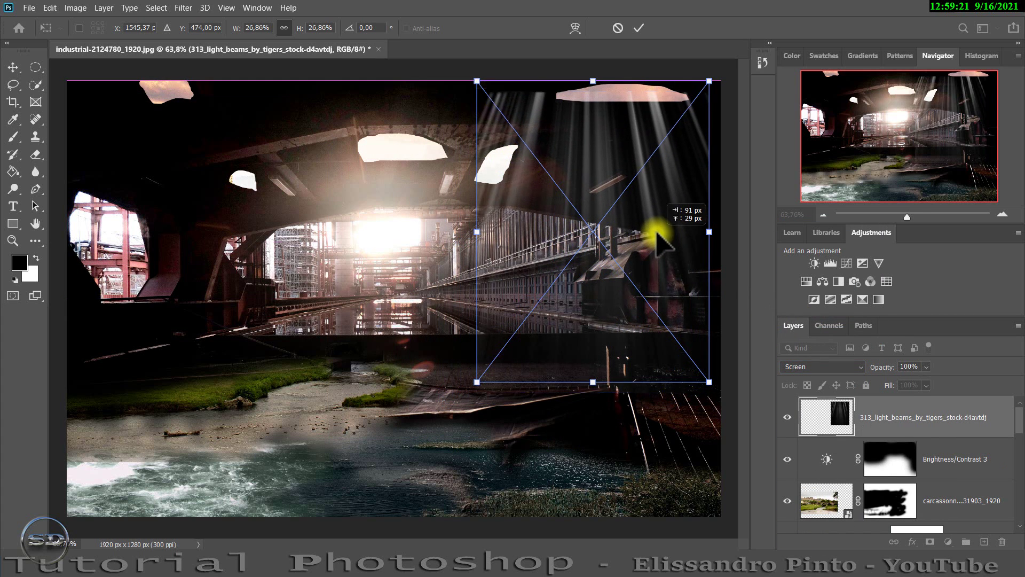
{"action": "left_click", "coordinate": [639, 31]}
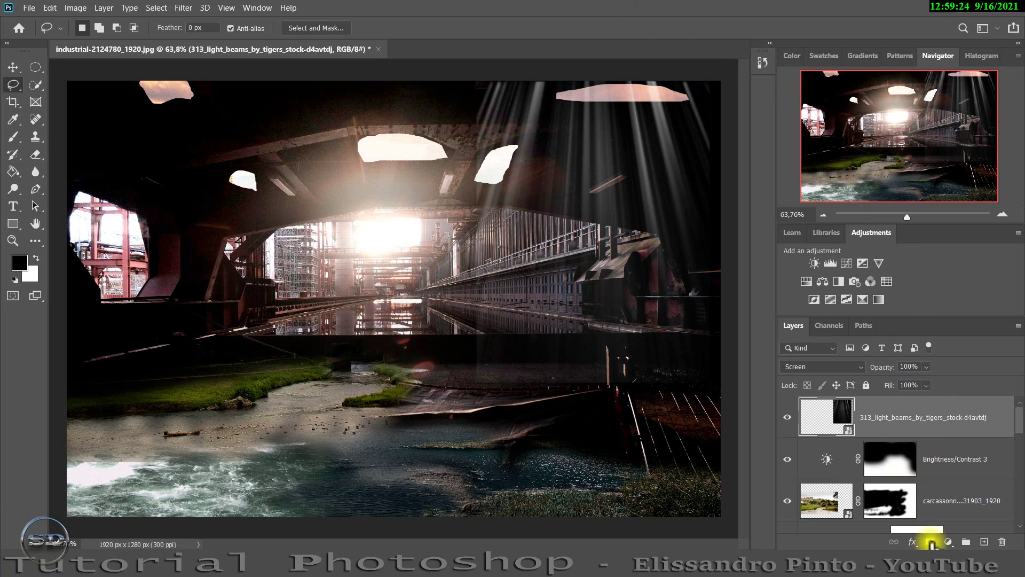
Step: Mask out the beams' left side and lower their fill to 77%
{"action": "left_click", "coordinate": [932, 542]}
{"action": "left_click", "coordinate": [13, 137]}
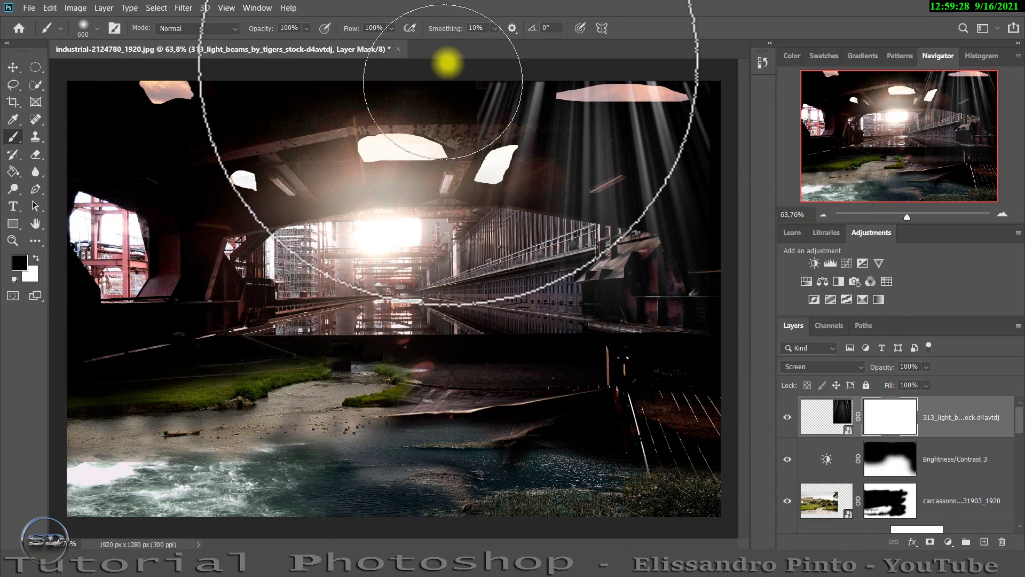
{"action": "mouse_move", "coordinate": [448, 62]}
{"action": "left_mouse_down"}
{"action": "mouse_move", "coordinate": [470, 51]}
{"action": "mouse_move", "coordinate": [435, 110]}
{"action": "mouse_move", "coordinate": [485, 37]}
{"action": "mouse_move", "coordinate": [637, 17]}
{"action": "left_mouse_up"}
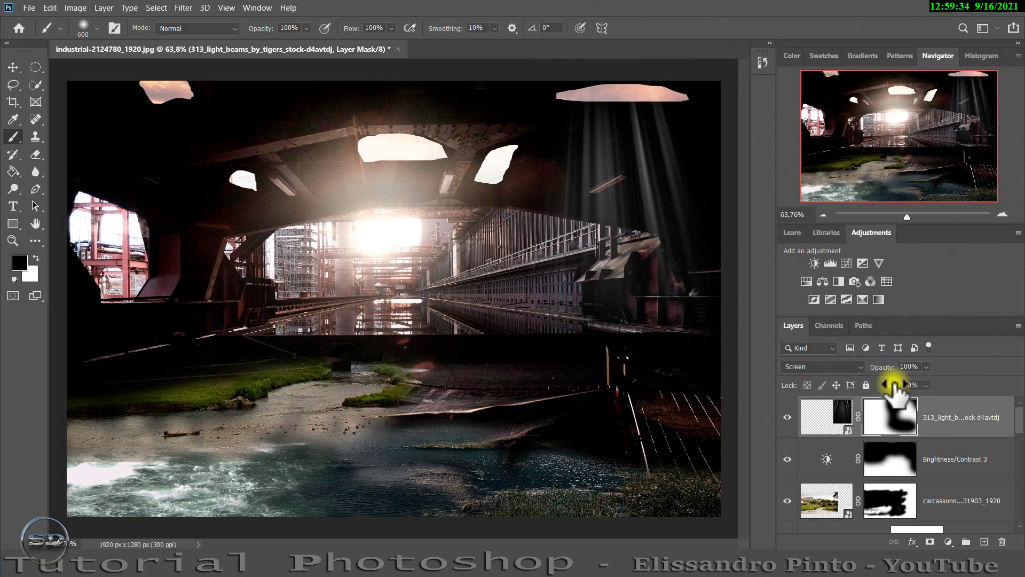
{"action": "left_click_drag", "start_coordinate": [878, 387], "coordinate": [878, 387]}
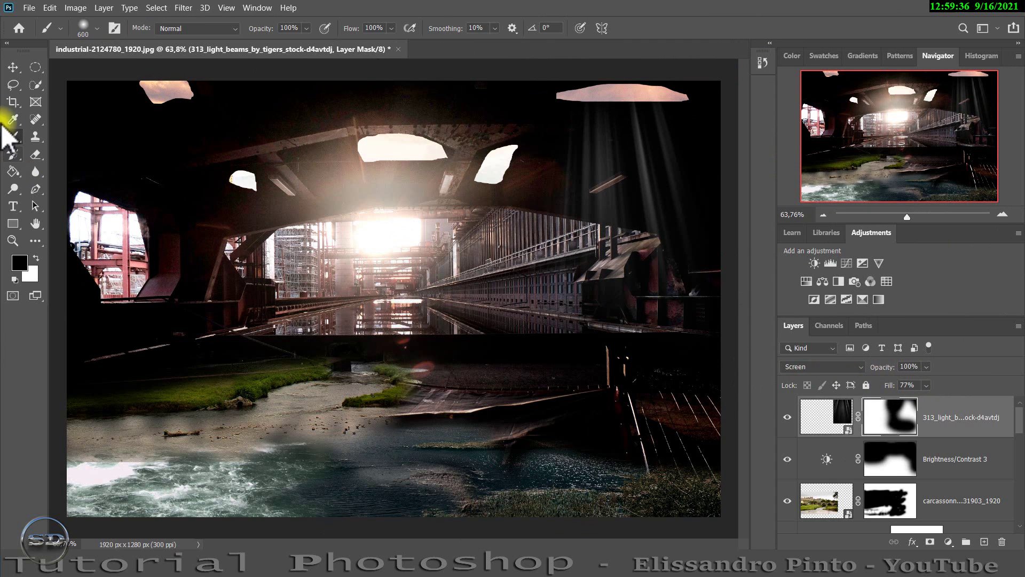
Step: Nudge the beams slightly right and down and narrow them from the left
{"action": "left_click", "coordinate": [13, 67]}
{"action": "left_click_drag", "start_coordinate": [674, 196], "coordinate": [677, 211]}
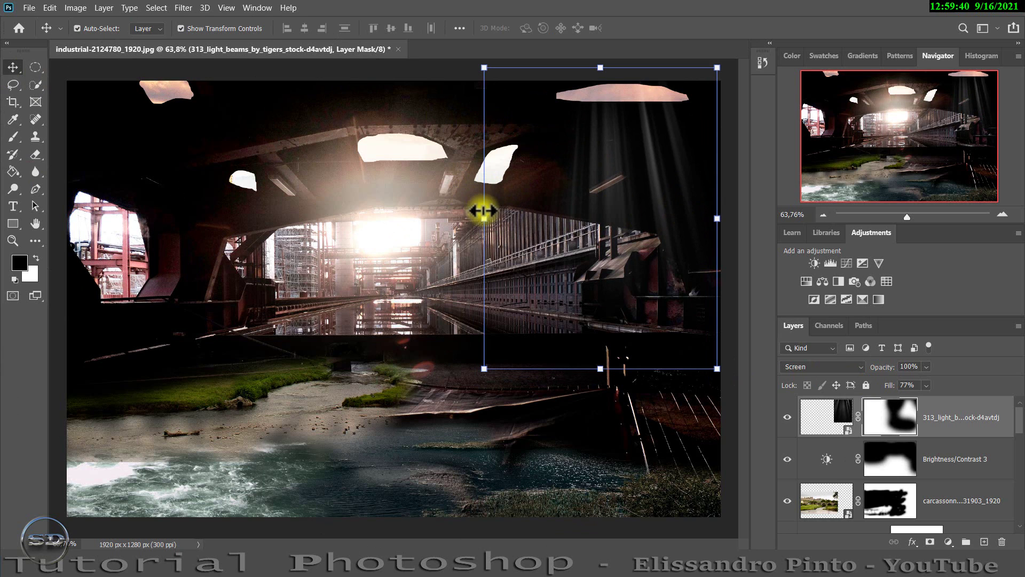
{"action": "left_click_drag", "start_coordinate": [481, 224], "coordinate": [505, 223]}
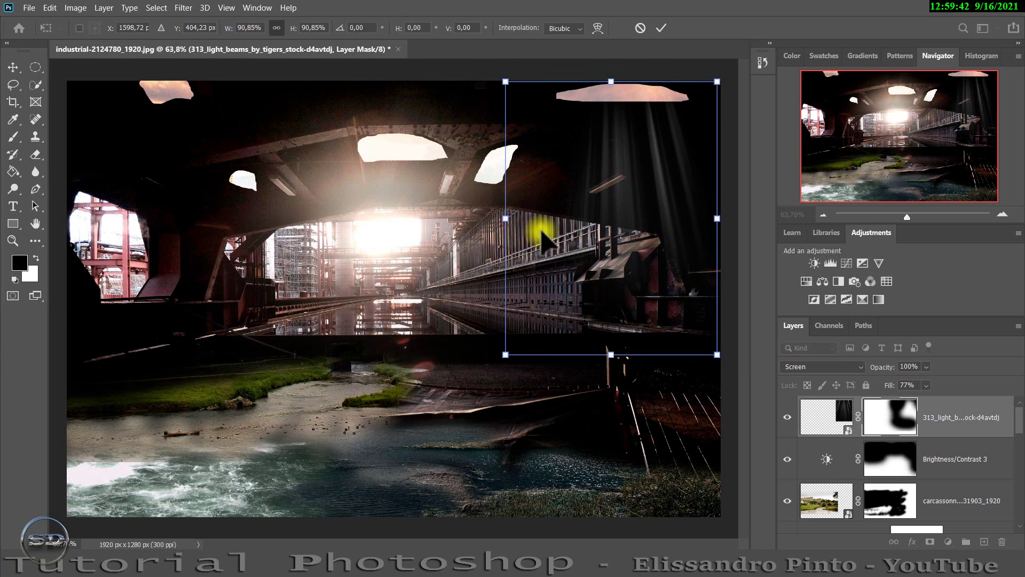
{"action": "left_click", "coordinate": [663, 28]}
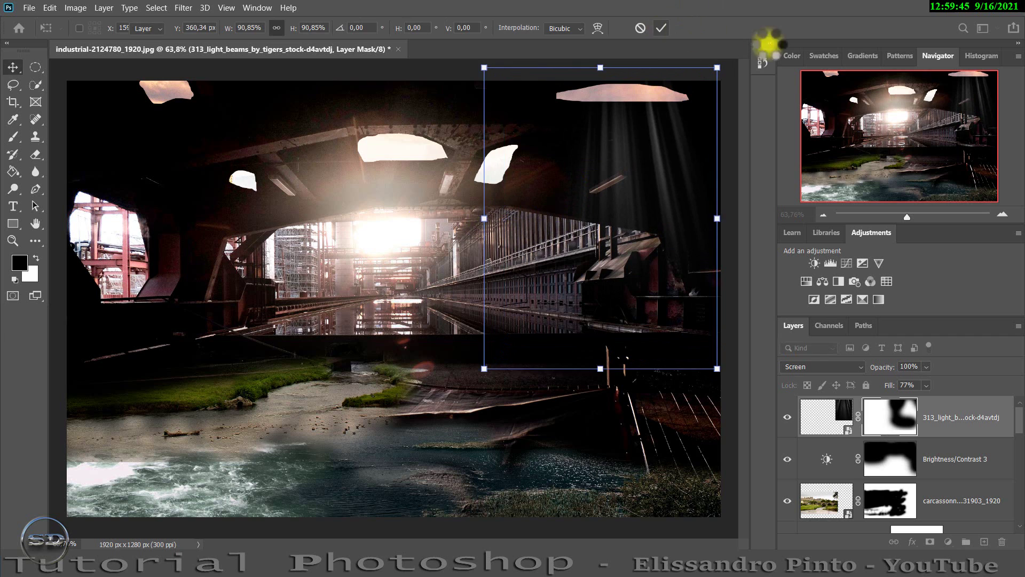
{"action": "left_click", "coordinate": [12, 136]}
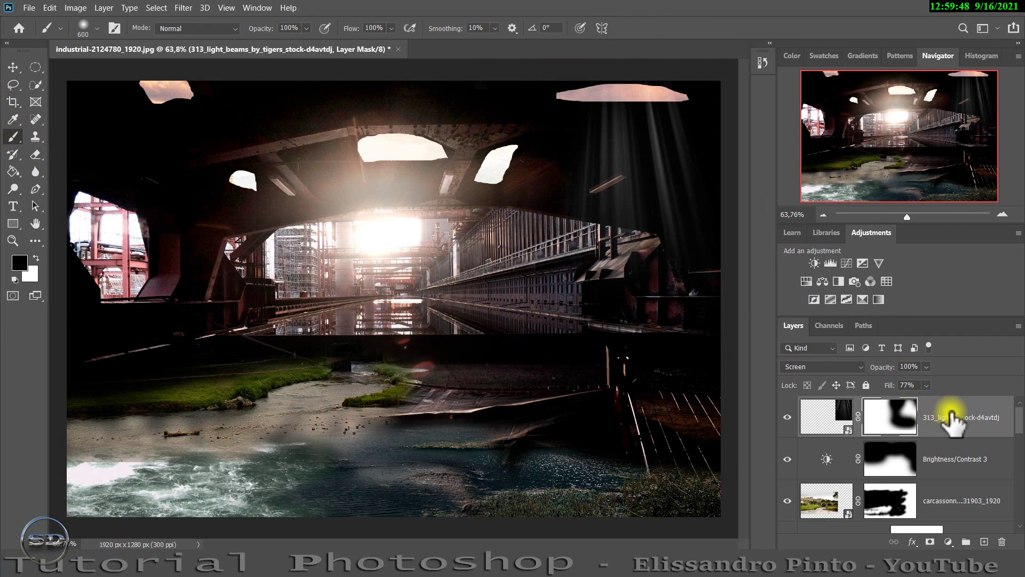
Step: Duplicate the beams, move the copy to the tunnel centre and mask unwanted parts
{"action": "key", "text": "ctrl+j"}
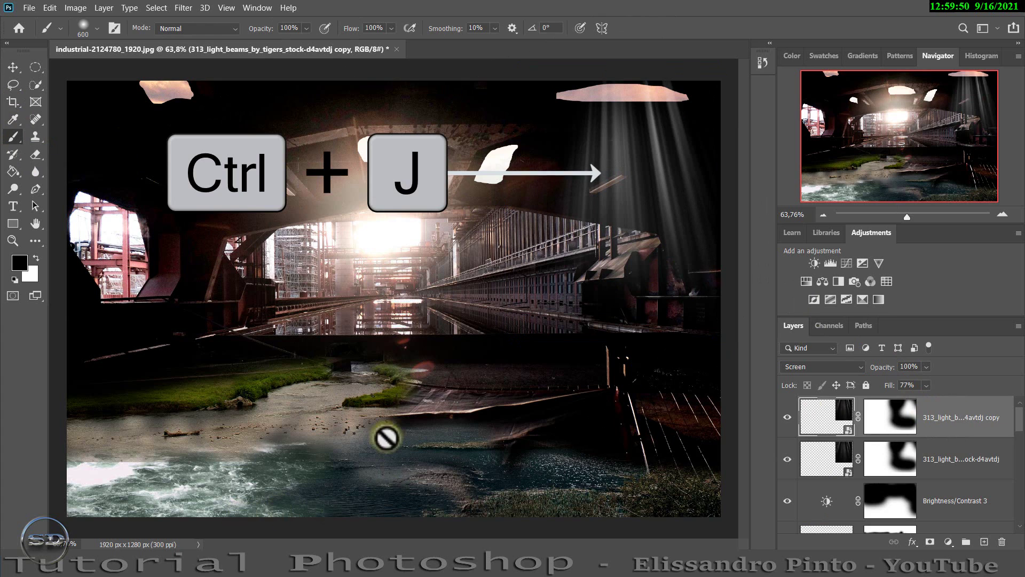
{"action": "left_click", "coordinate": [12, 67]}
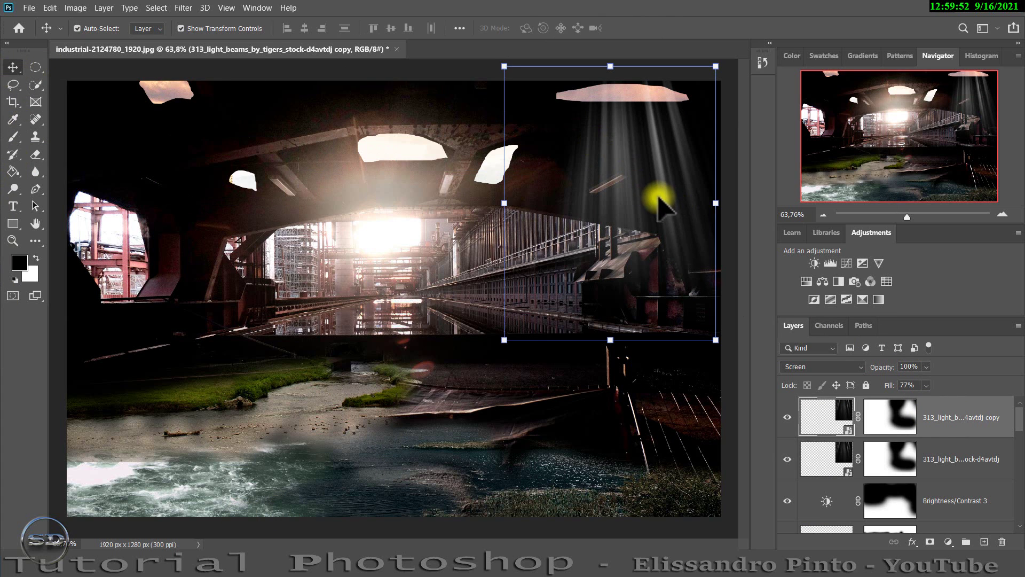
{"action": "mouse_move", "coordinate": [635, 200]}
{"action": "left_mouse_down"}
{"action": "mouse_move", "coordinate": [410, 279]}
{"action": "mouse_move", "coordinate": [424, 291]}
{"action": "mouse_move", "coordinate": [424, 275]}
{"action": "left_mouse_up"}
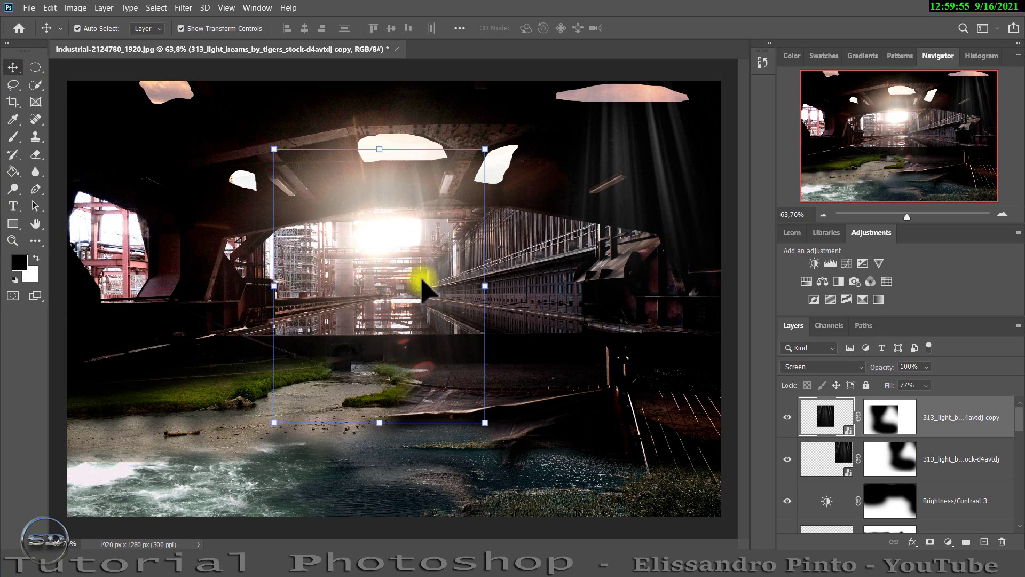
{"action": "left_click", "coordinate": [13, 137]}
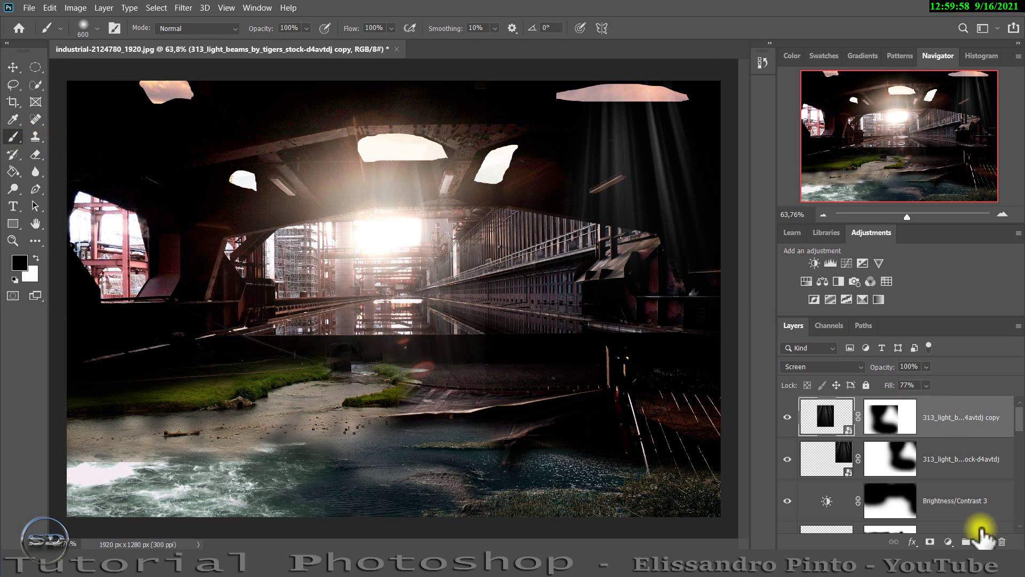
{"action": "left_click", "coordinate": [889, 416]}
{"action": "left_click_drag", "start_coordinate": [508, 246], "coordinate": [258, 242]}
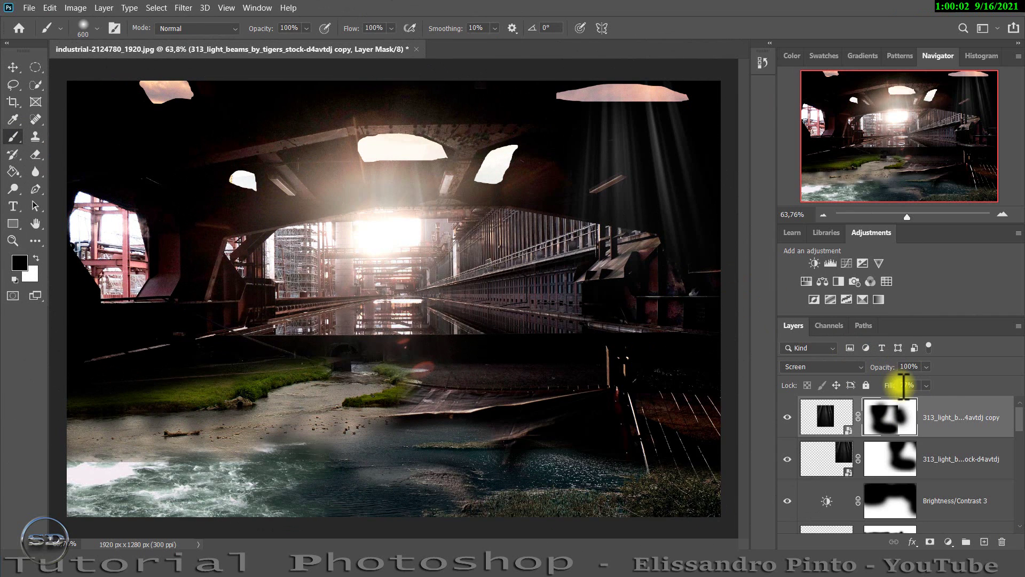
Step: Add another beam copy on the left, stretched down and narrowed to 87.77% × 144.72%
{"action": "key", "text": "ctrl+j"}
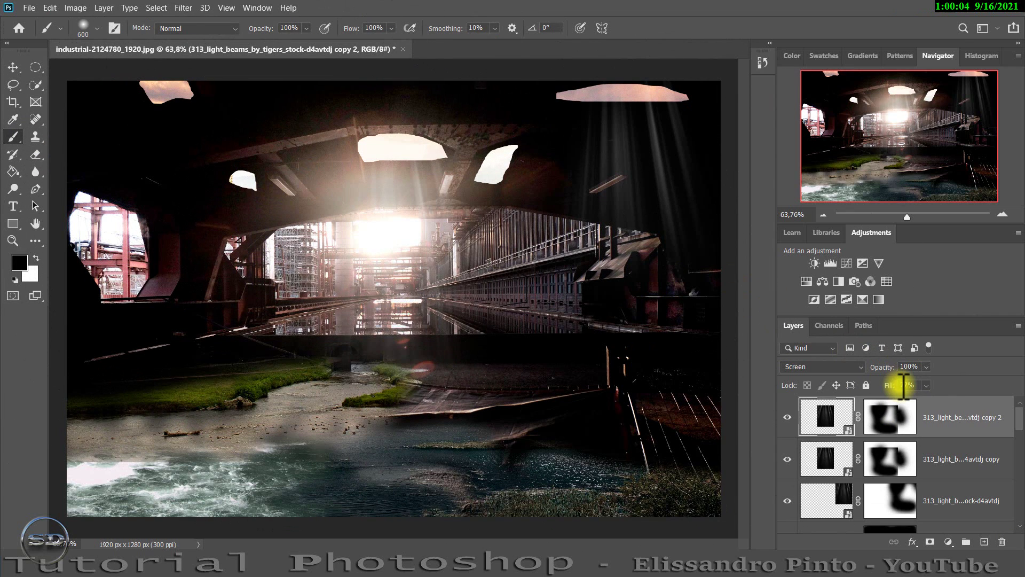
{"action": "left_click", "coordinate": [13, 67]}
{"action": "left_click_drag", "start_coordinate": [405, 229], "coordinate": [168, 145]}
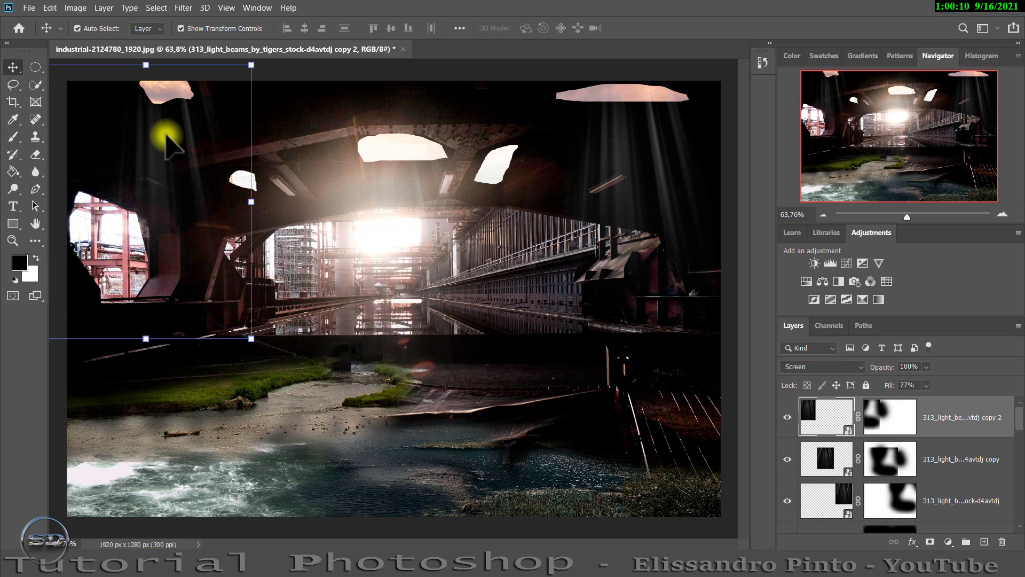
{"action": "left_click_drag", "start_coordinate": [149, 342], "coordinate": [149, 460]}
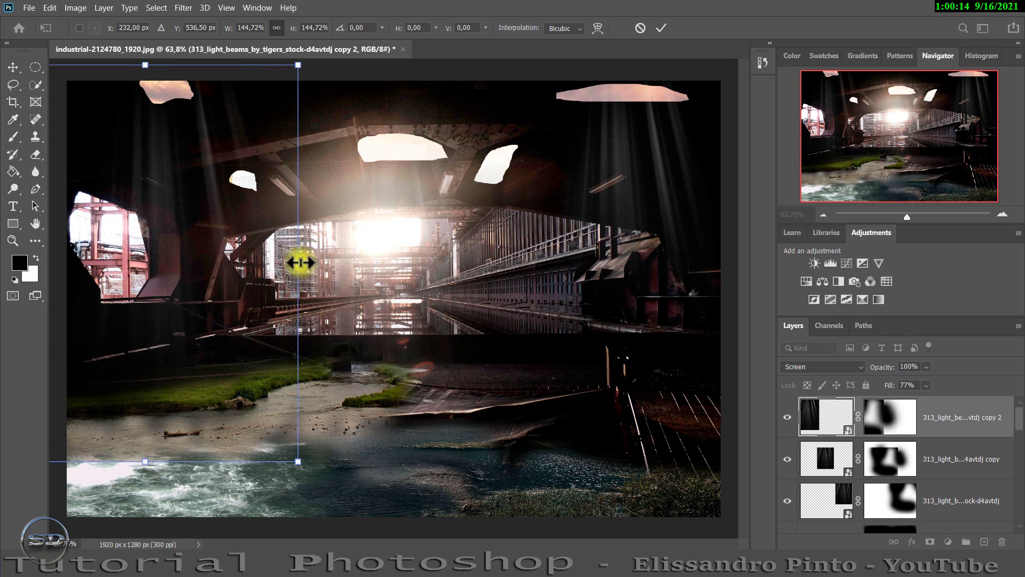
{"action": "mouse_move", "coordinate": [298, 262]}
{"action": "left_mouse_down"}
{"action": "mouse_move", "coordinate": [178, 258]}
{"action": "mouse_move", "coordinate": [187, 275]}
{"action": "mouse_move", "coordinate": [187, 250]}
{"action": "left_mouse_up"}
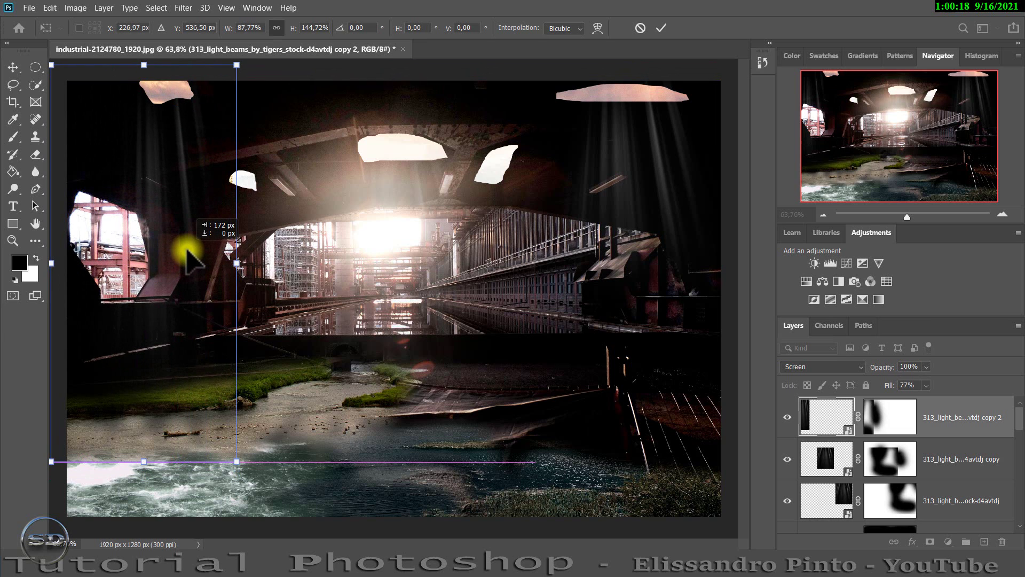
{"action": "left_click", "coordinate": [662, 26]}
Step: Duplicate the left beams and move the copy to the centre, shrunk and raised
{"action": "key", "text": "ctrl+j"}
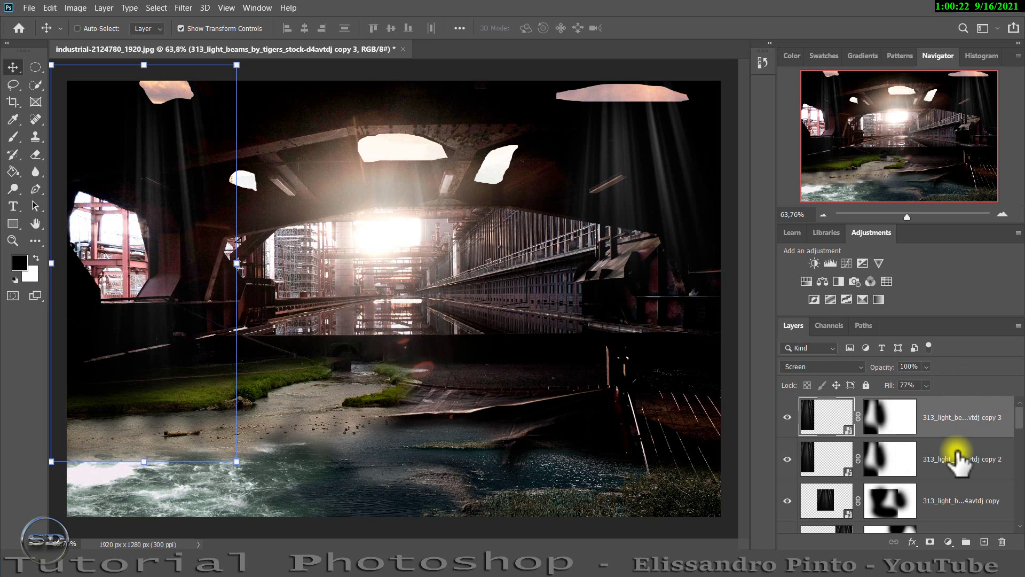
{"action": "left_click_drag", "start_coordinate": [200, 339], "coordinate": [526, 374]}
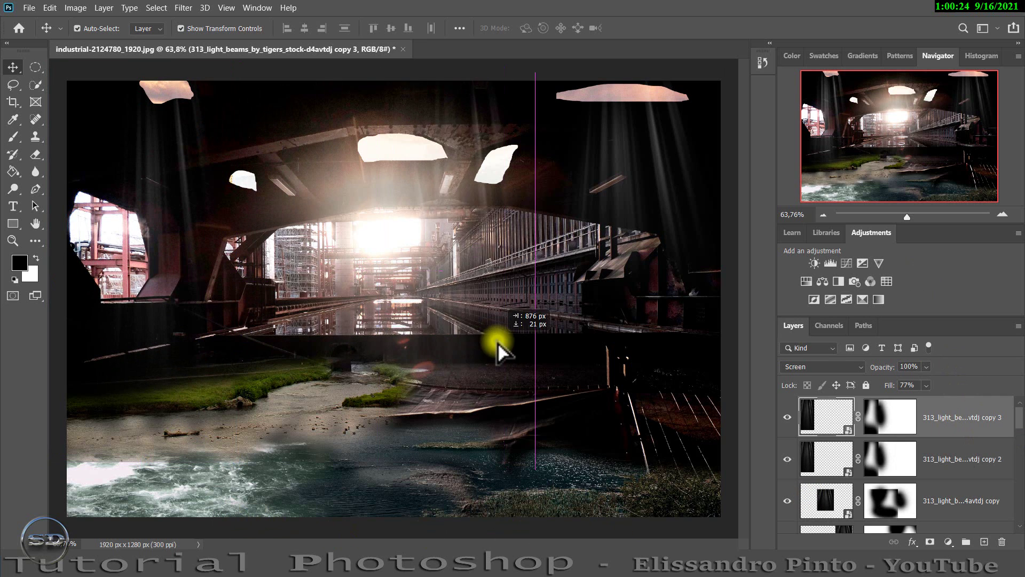
{"action": "left_click_drag", "start_coordinate": [377, 302], "coordinate": [435, 298]}
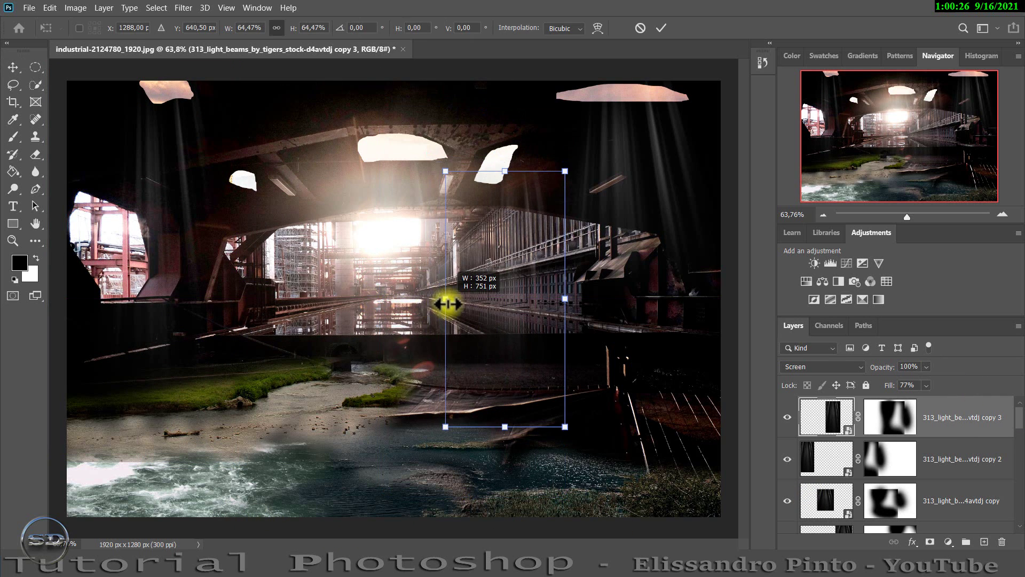
{"action": "left_click_drag", "start_coordinate": [506, 300], "coordinate": [485, 273]}
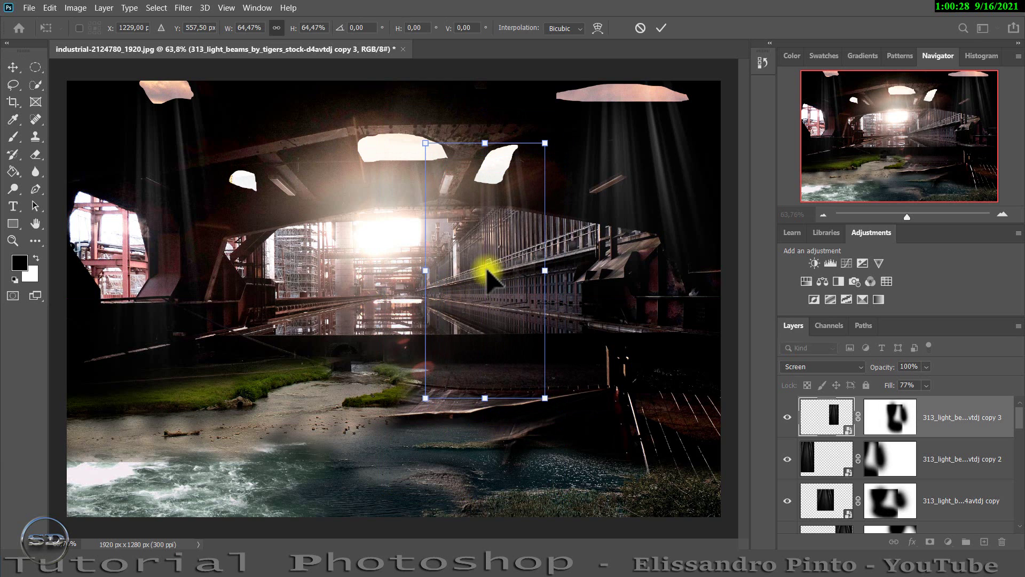
{"action": "left_click", "coordinate": [661, 28]}
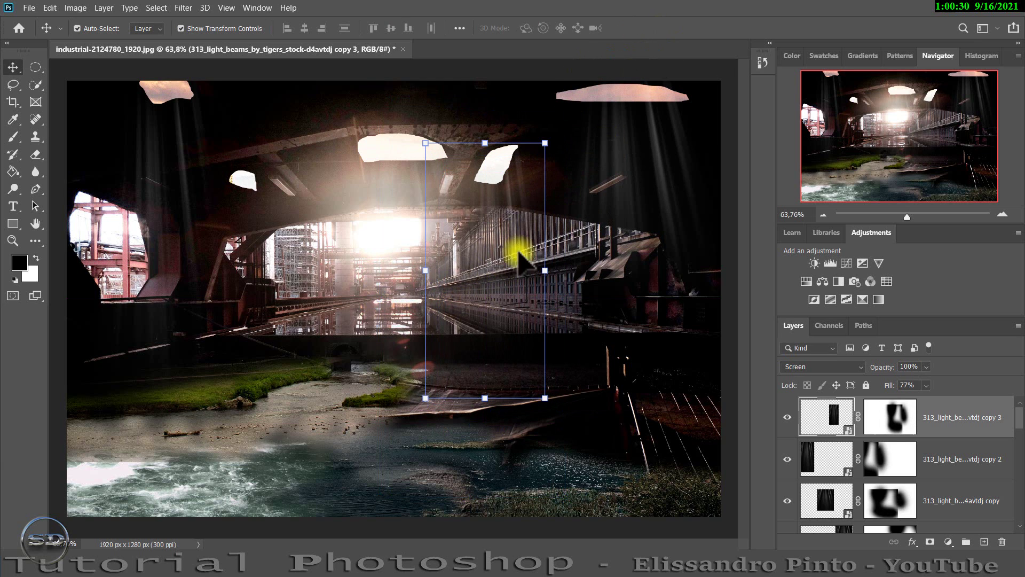
{"action": "left_click", "coordinate": [27, 136]}
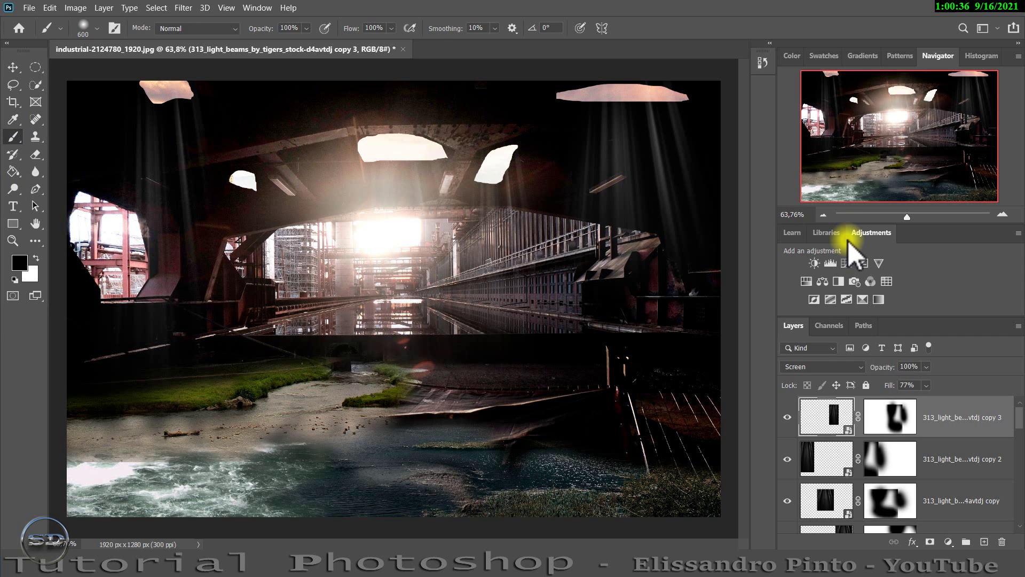
Step: Add one more beam copy far to the left, then target the Brightness/Contrast 3 mask
{"action": "key", "text": "ctrl+j"}
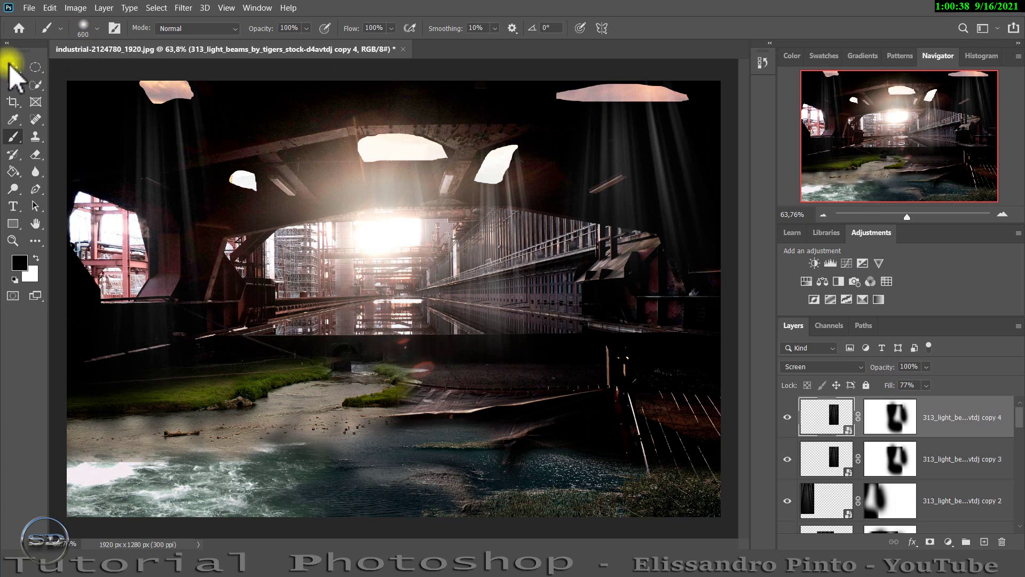
{"action": "left_click", "coordinate": [13, 69]}
{"action": "mouse_move", "coordinate": [523, 275]}
{"action": "left_mouse_down"}
{"action": "mouse_move", "coordinate": [262, 277]}
{"action": "mouse_move", "coordinate": [267, 307]}
{"action": "left_mouse_up"}
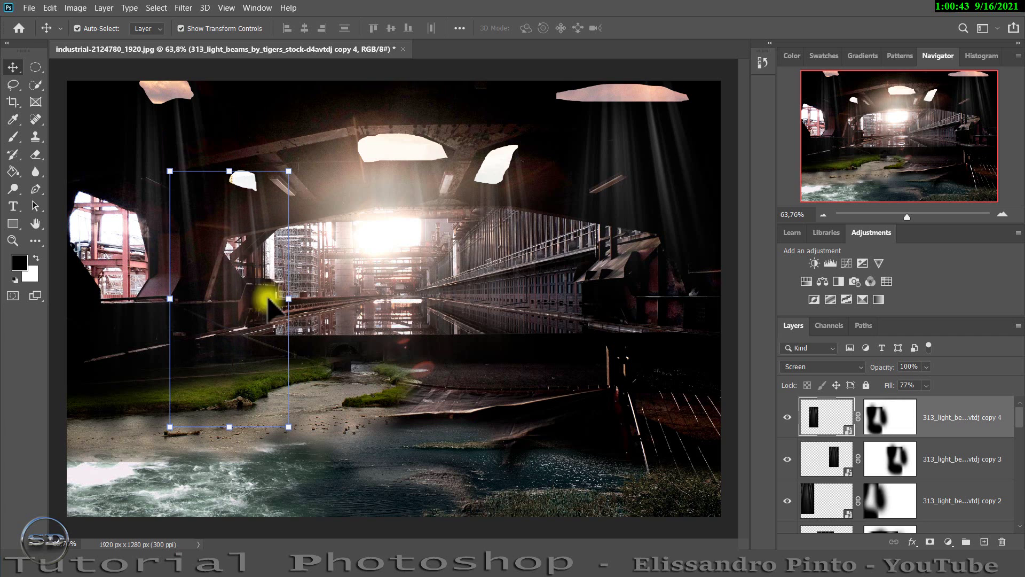
{"action": "left_click", "coordinate": [14, 138]}
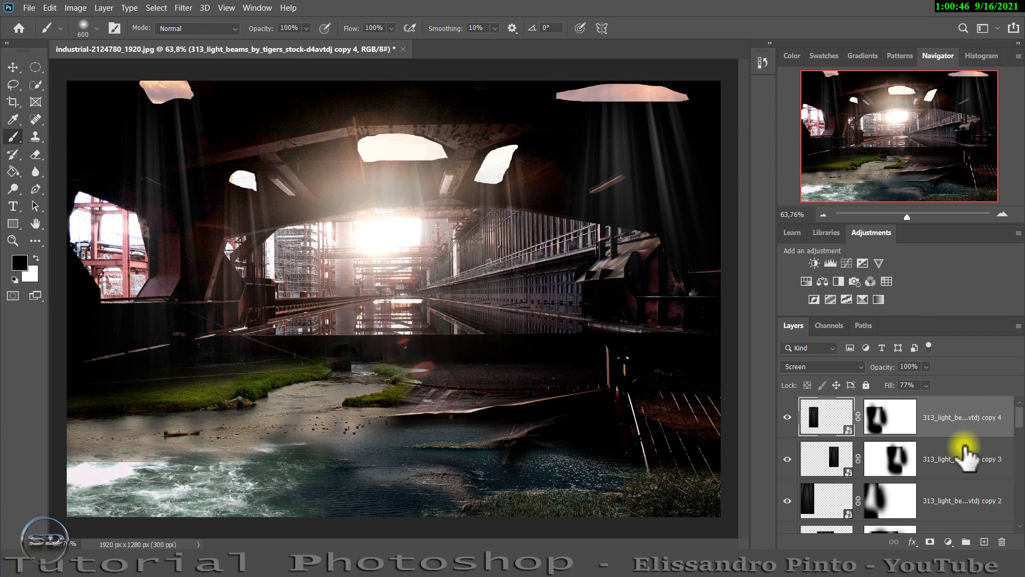
{"action": "scroll", "coordinate": [965, 454], "scroll_direction": "down", "scroll_amount": 2}
{"action": "scroll", "coordinate": [961, 464], "scroll_direction": "down", "scroll_amount": 2}
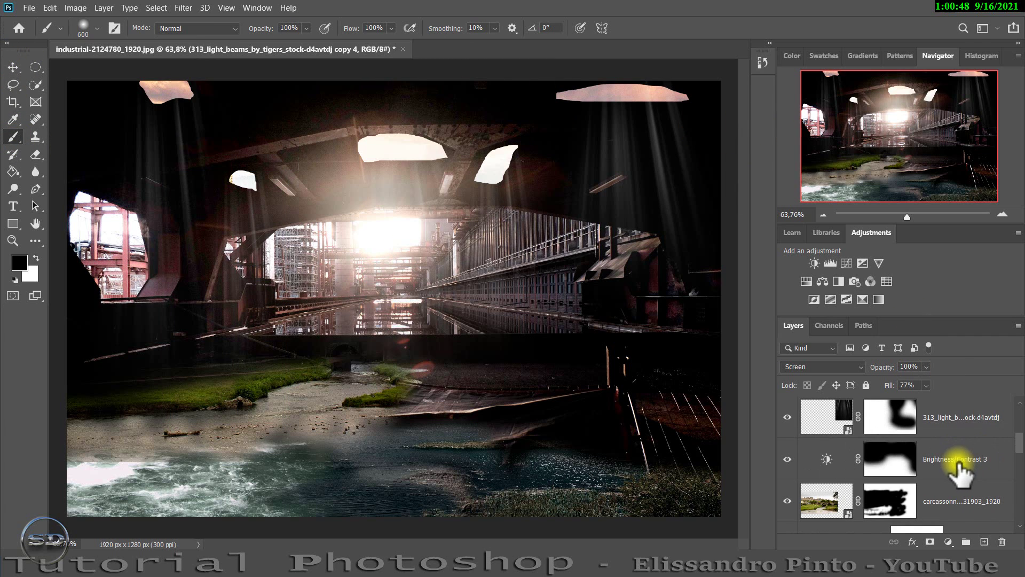
{"action": "left_click", "coordinate": [958, 462]}
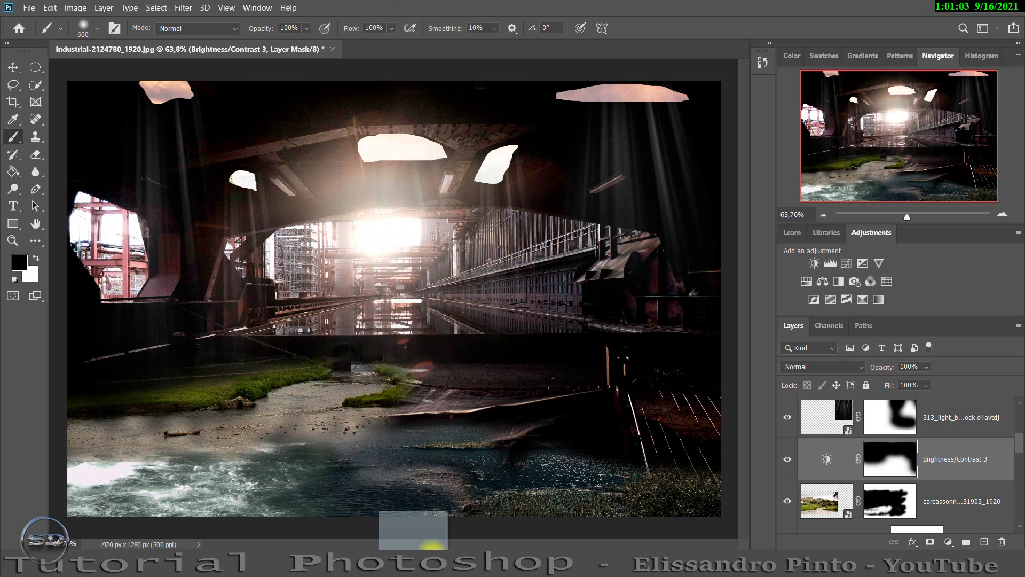
Step: Scale the train to 13.20% against the tunnel's right edge and add a new layer above it
{"action": "key", "text": "ctrl+t"}
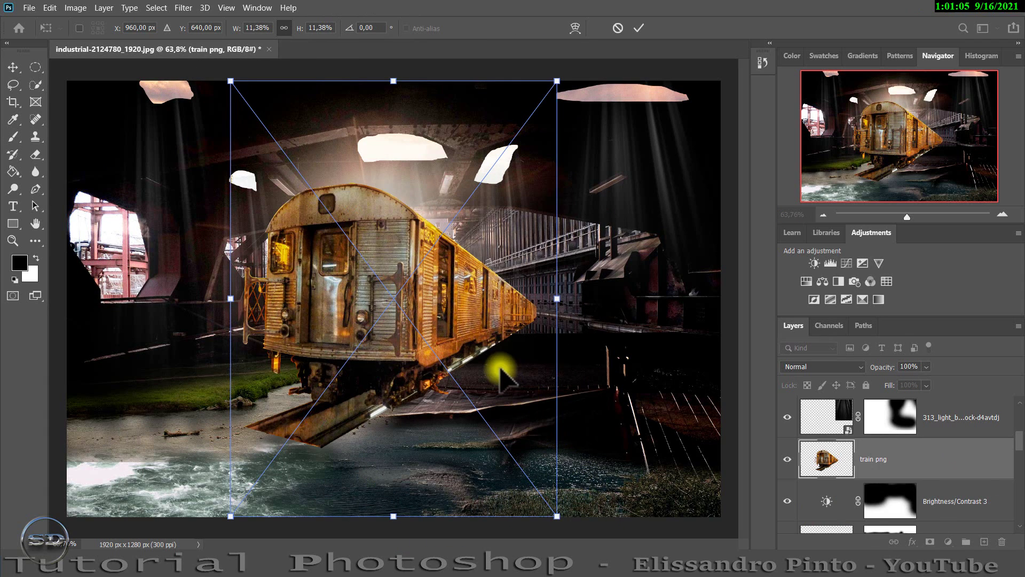
{"action": "mouse_move", "coordinate": [499, 364]}
{"action": "left_mouse_down"}
{"action": "mouse_move", "coordinate": [782, 488]}
{"action": "mouse_move", "coordinate": [782, 479]}
{"action": "left_mouse_up"}
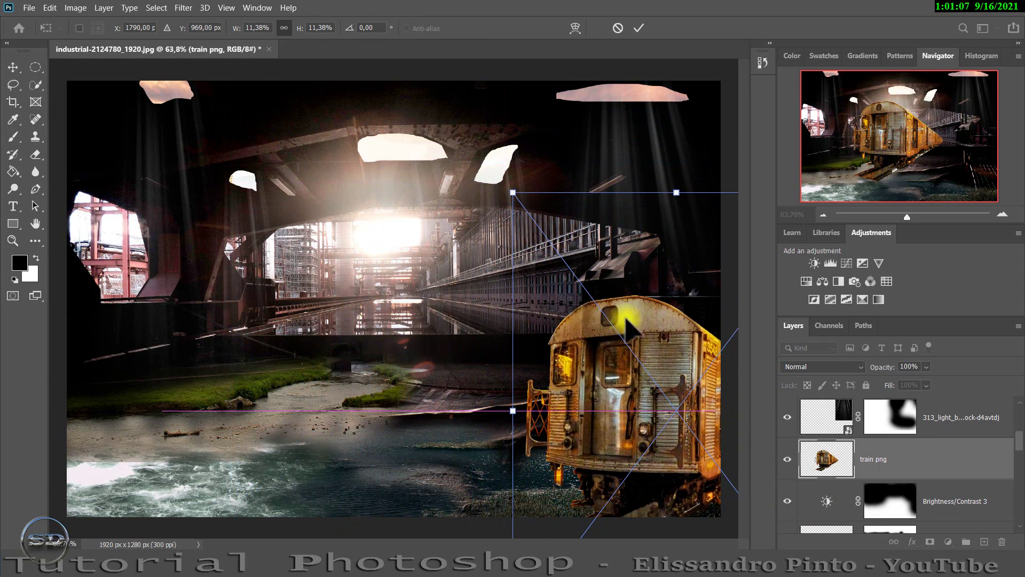
{"action": "left_click_drag", "start_coordinate": [504, 189], "coordinate": [424, 125]}
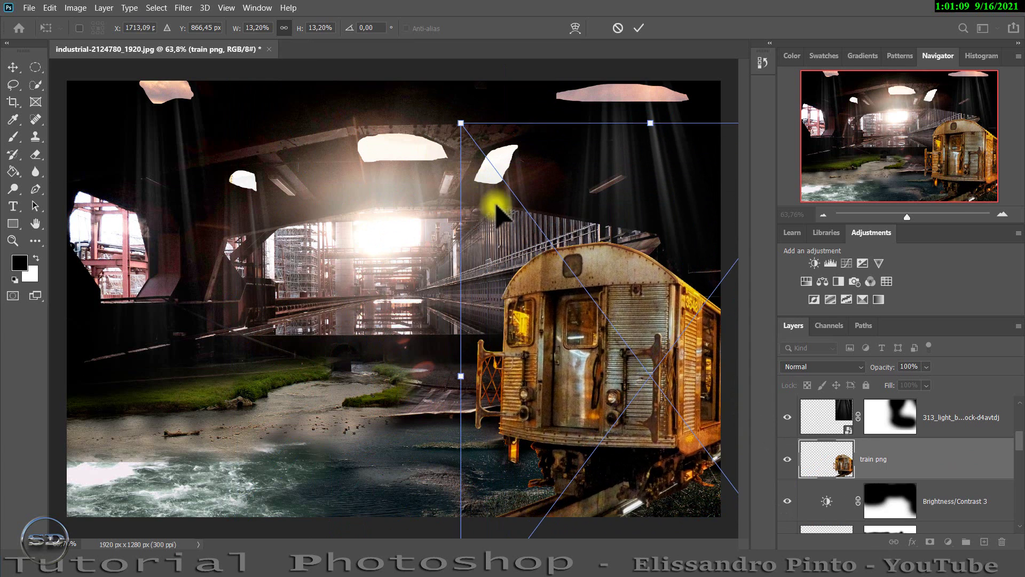
{"action": "mouse_move", "coordinate": [460, 211]}
{"action": "left_mouse_down"}
{"action": "mouse_move", "coordinate": [564, 211]}
{"action": "mouse_move", "coordinate": [562, 219]}
{"action": "mouse_move", "coordinate": [547, 217]}
{"action": "mouse_move", "coordinate": [559, 204]}
{"action": "left_mouse_up"}
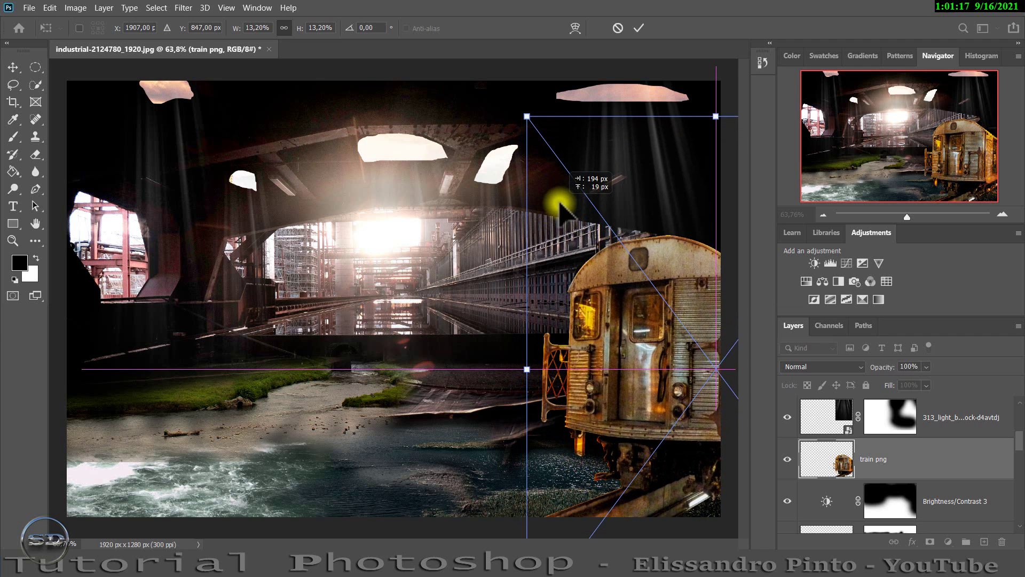
{"action": "left_click_drag", "start_coordinate": [559, 205], "coordinate": [559, 206]}
{"action": "left_click", "coordinate": [641, 31]}
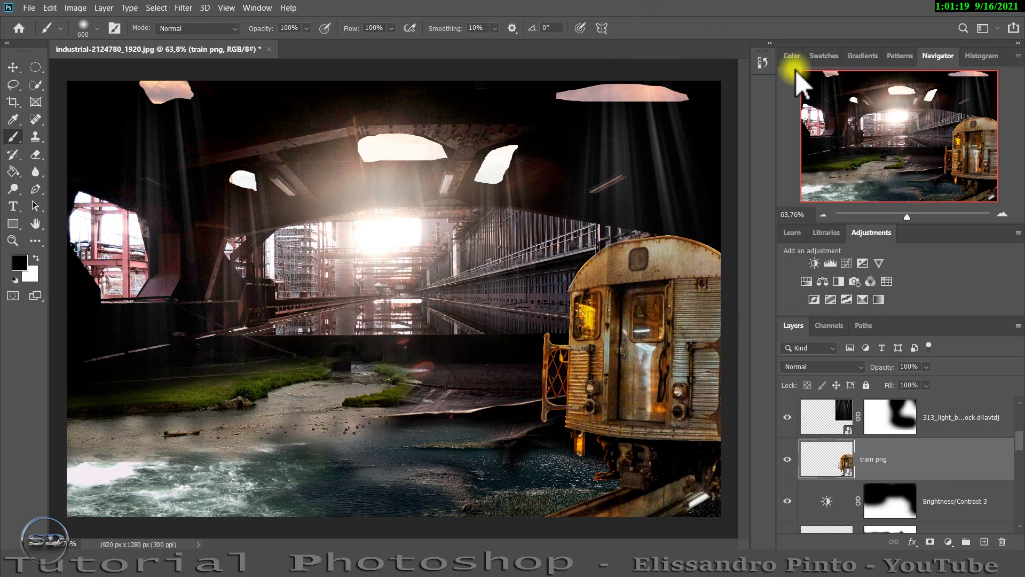
{"action": "left_click", "coordinate": [984, 541]}
{"action": "right_click", "coordinate": [938, 455]}
Step: Clip Layer 2 to the train, shade its right side soft black and lower the fill
{"action": "left_click", "coordinate": [830, 250]}
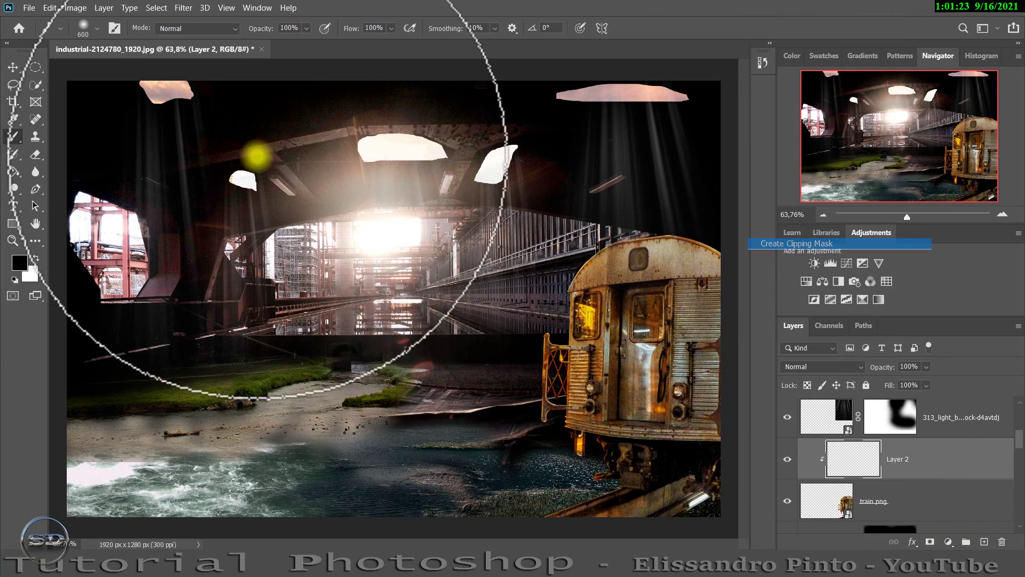
{"action": "mouse_move", "coordinate": [714, 293]}
{"action": "left_mouse_down"}
{"action": "mouse_move", "coordinate": [744, 491]}
{"action": "mouse_move", "coordinate": [617, 532]}
{"action": "mouse_move", "coordinate": [645, 362]}
{"action": "mouse_move", "coordinate": [740, 267]}
{"action": "left_mouse_up"}
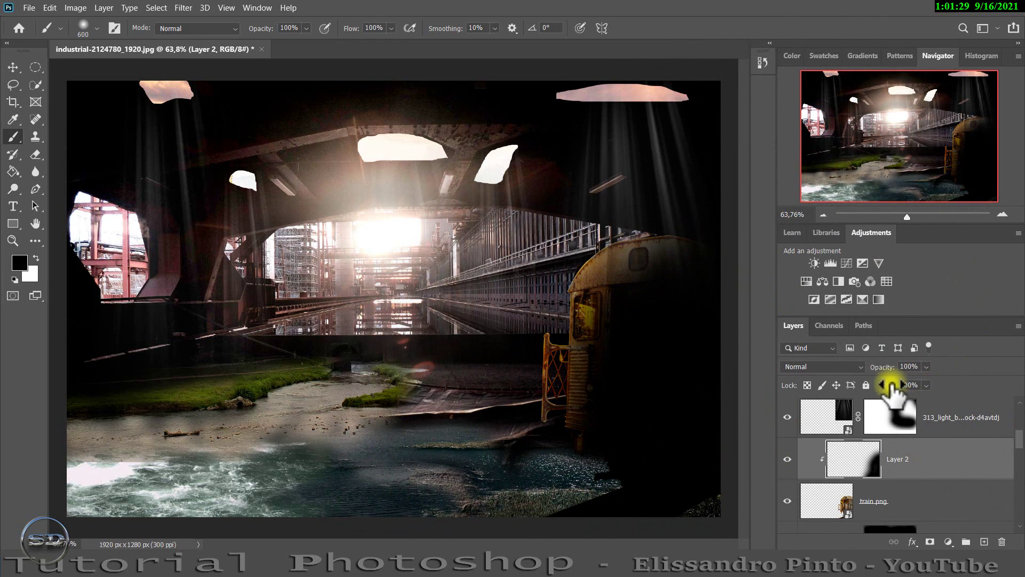
{"action": "left_click_drag", "start_coordinate": [879, 388], "coordinate": [876, 388]}
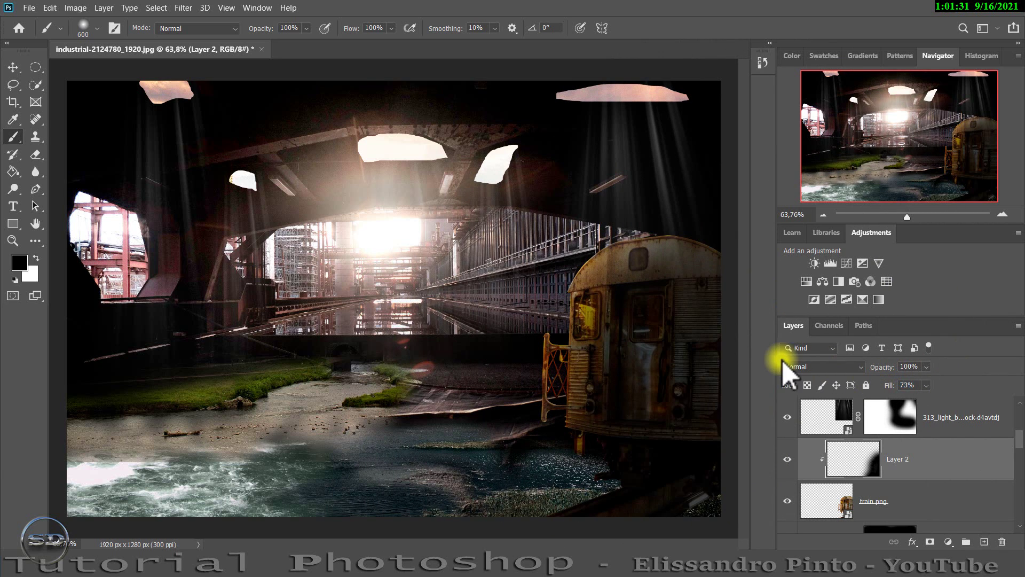
Step: Add a new empty Layer 3 beneath the train for its shadow
{"action": "scroll", "coordinate": [918, 526], "scroll_direction": "down", "scroll_amount": 1}
{"action": "left_click", "coordinate": [897, 496]}
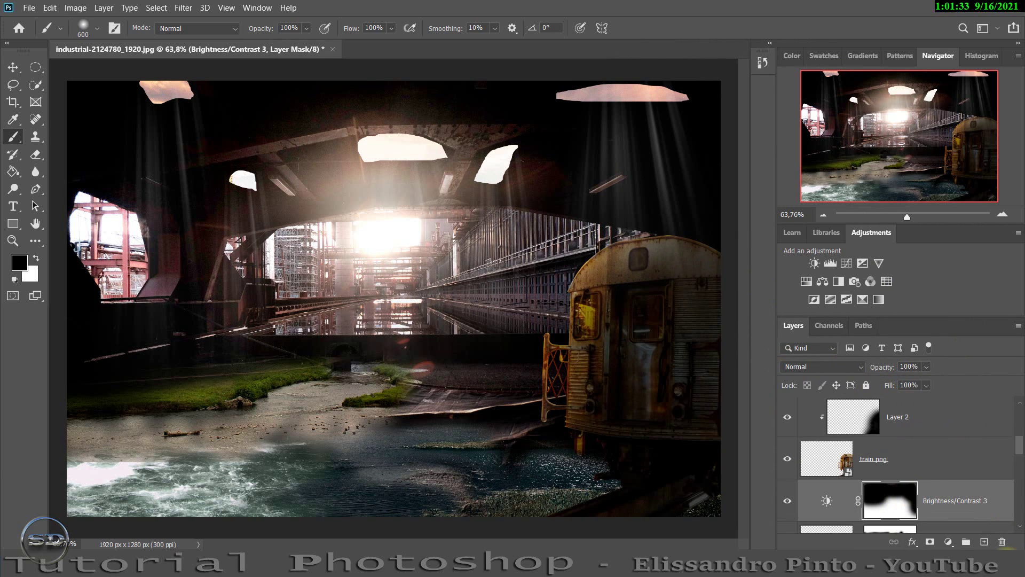
{"action": "left_click", "coordinate": [986, 542]}
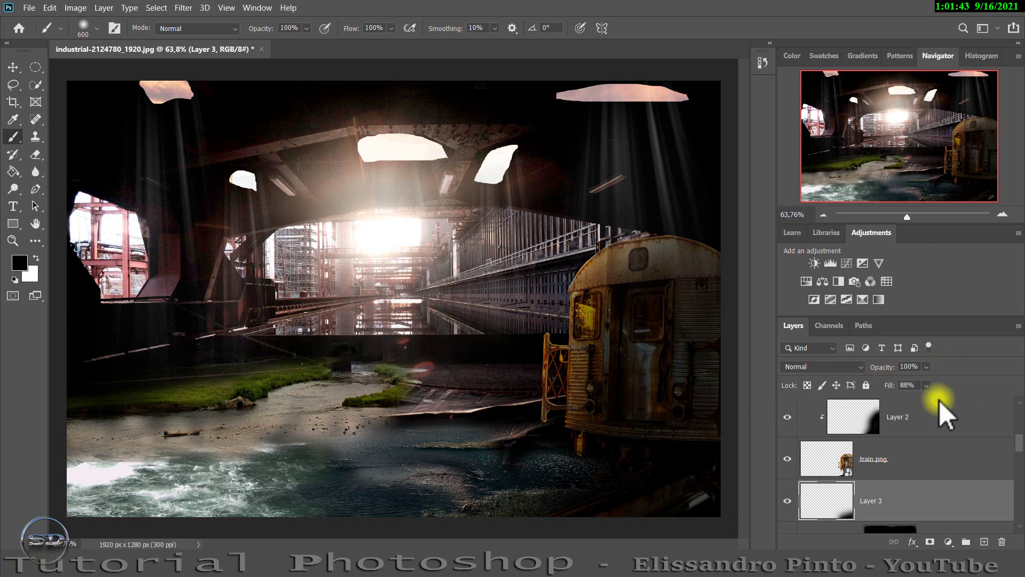
{"action": "left_click", "coordinate": [916, 454]}
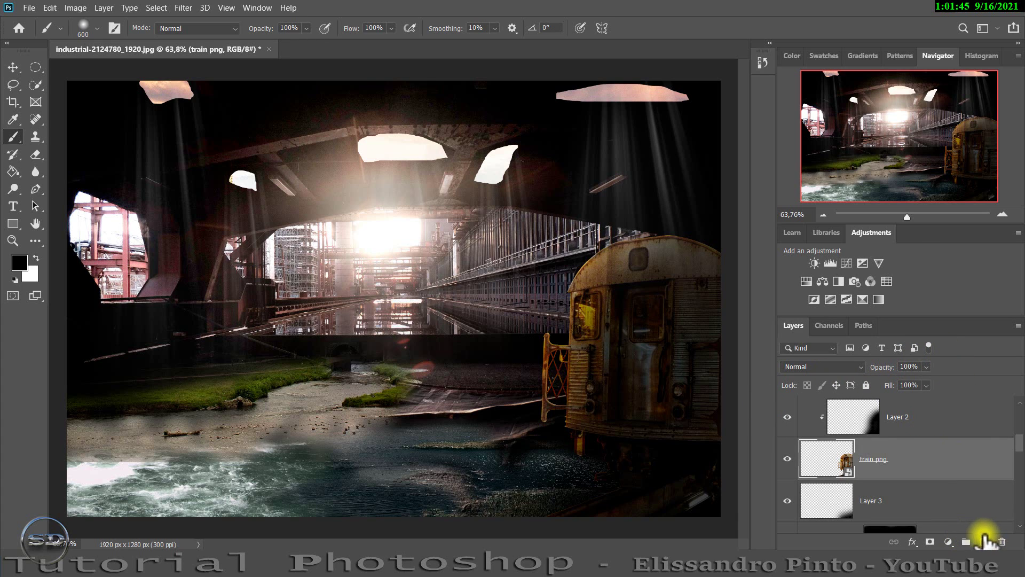
Step: Paint a white highlight on the train roof with an ~89 px brush on a new clipped layer set to Overlay
{"action": "left_click", "coordinate": [984, 541]}
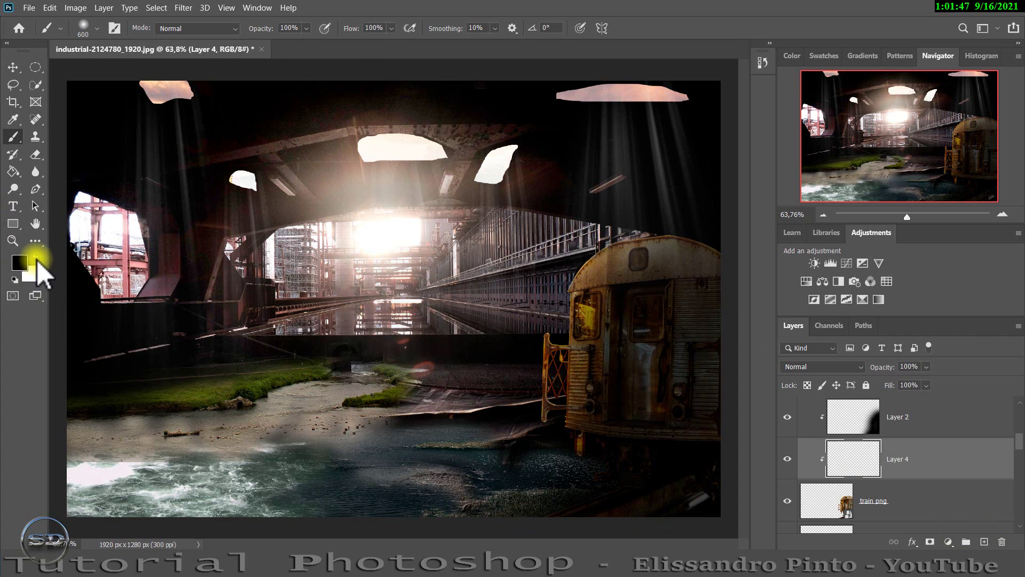
{"action": "left_click", "coordinate": [37, 259]}
{"action": "left_click_drag", "start_coordinate": [549, 226], "coordinate": [447, 247]}
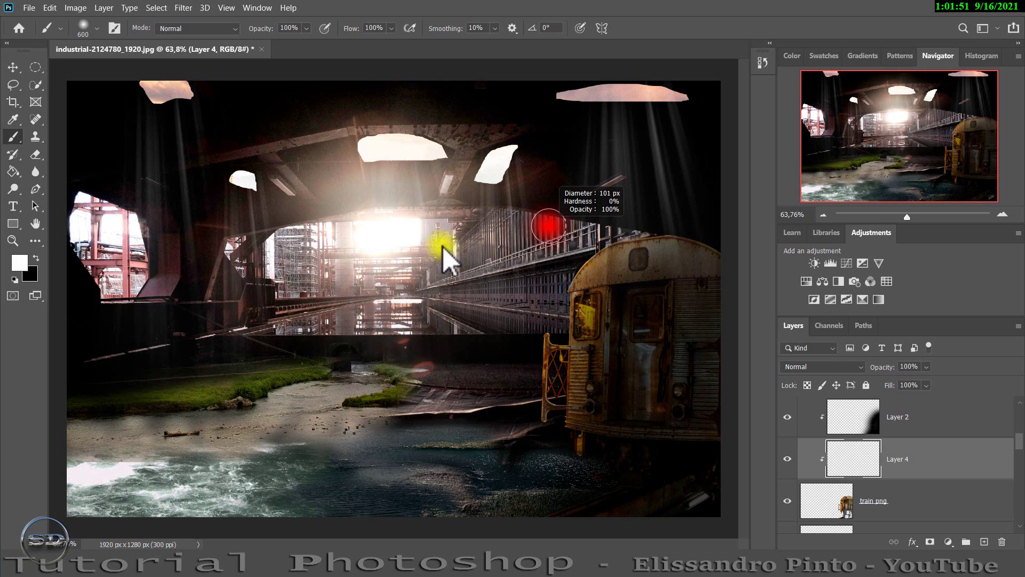
{"action": "left_click_drag", "start_coordinate": [448, 246], "coordinate": [438, 247]}
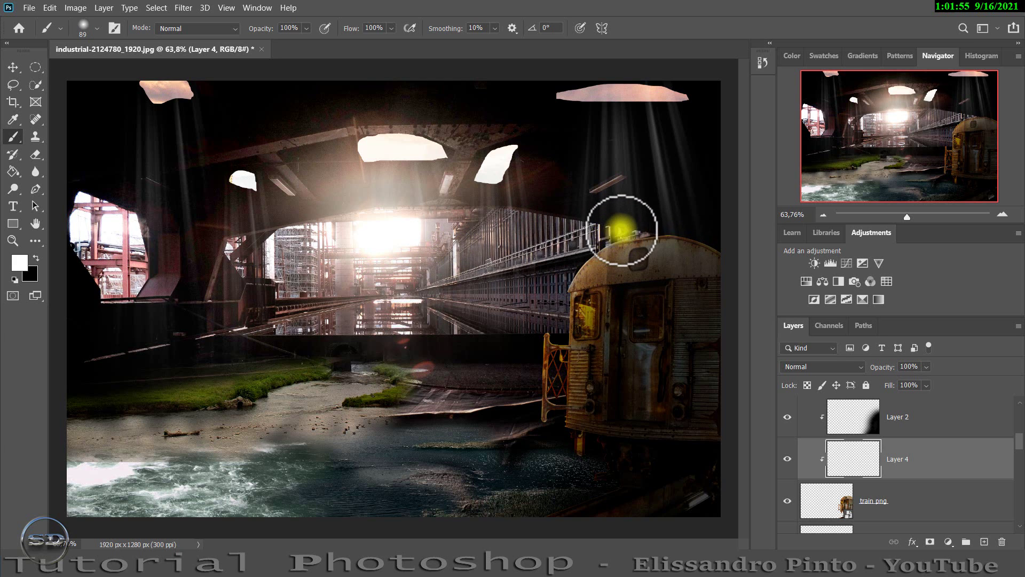
{"action": "left_click_drag", "start_coordinate": [695, 232], "coordinate": [722, 236]}
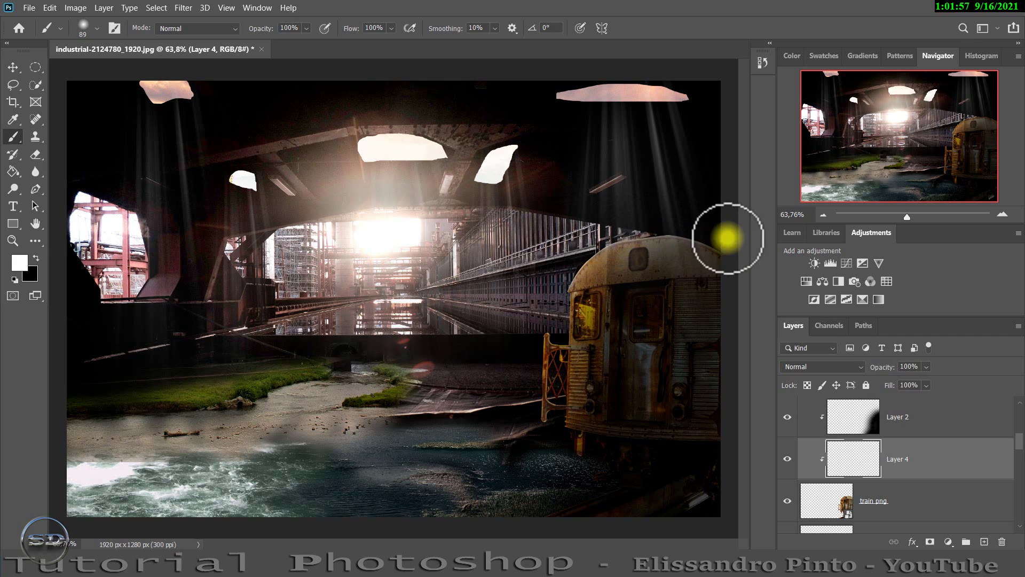
{"action": "left_click", "coordinate": [841, 366]}
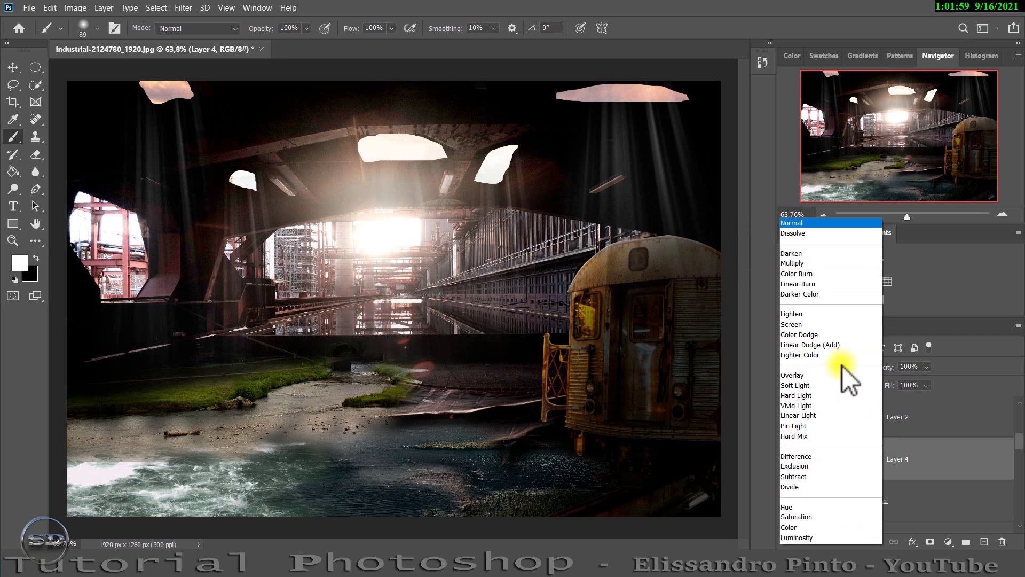
{"action": "left_click", "coordinate": [803, 376]}
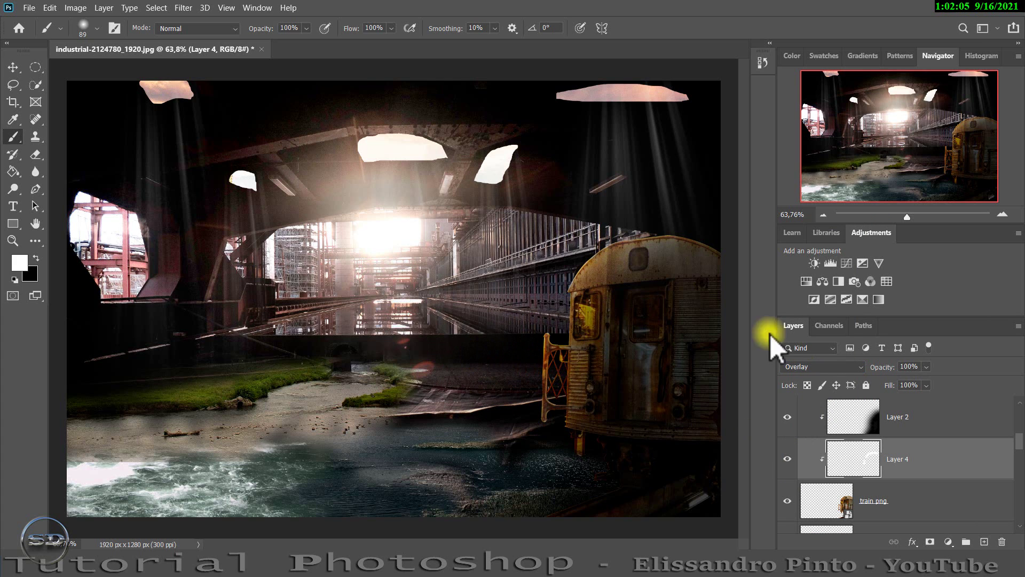
{"action": "left_click", "coordinate": [821, 504]}
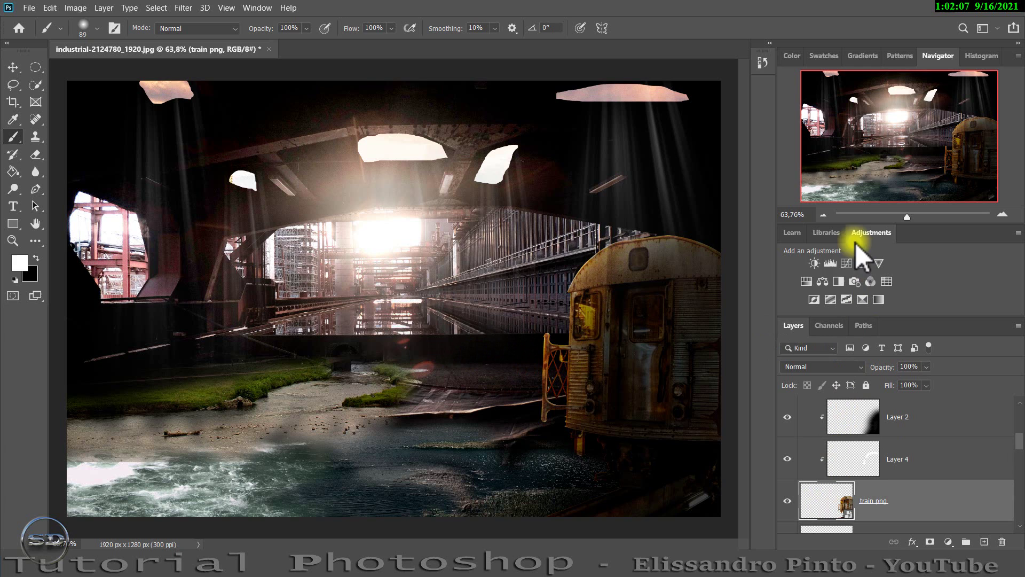
Step: Darken the train with a clipped Brightness/Contrast adjustment at brightness -64 and contrast 2
{"action": "left_click", "coordinate": [811, 264]}
{"action": "left_click_drag", "start_coordinate": [495, 334], "coordinate": [466, 334]}
{"action": "left_click_drag", "start_coordinate": [477, 243], "coordinate": [217, 230]}
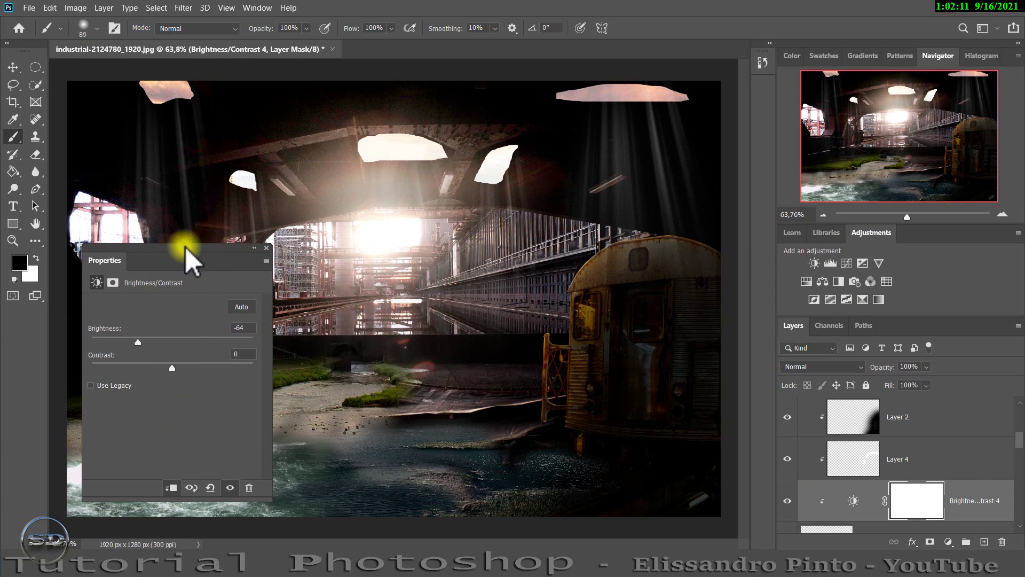
{"action": "left_click_drag", "start_coordinate": [237, 348], "coordinate": [243, 347]}
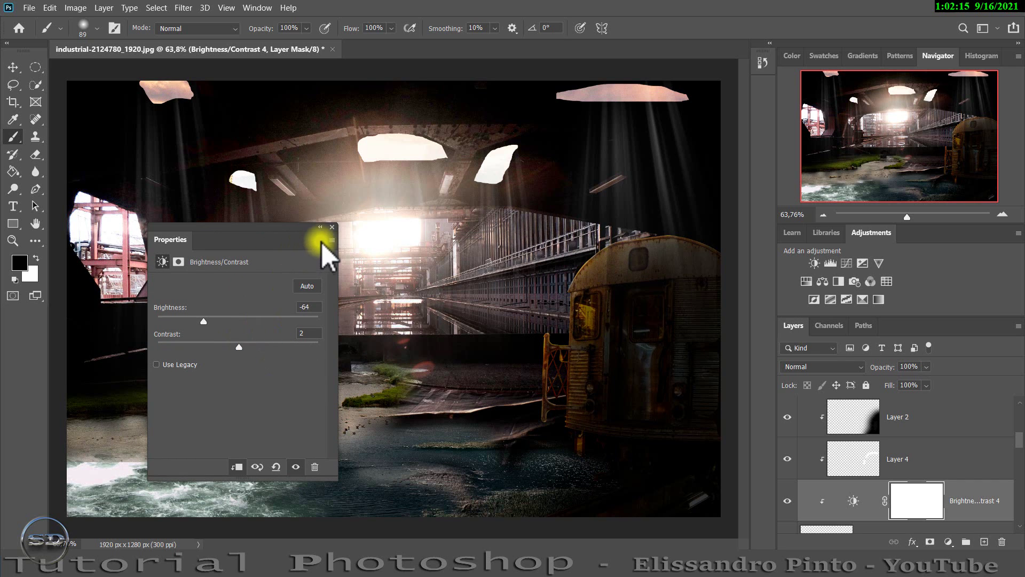
{"action": "left_click", "coordinate": [332, 227]}
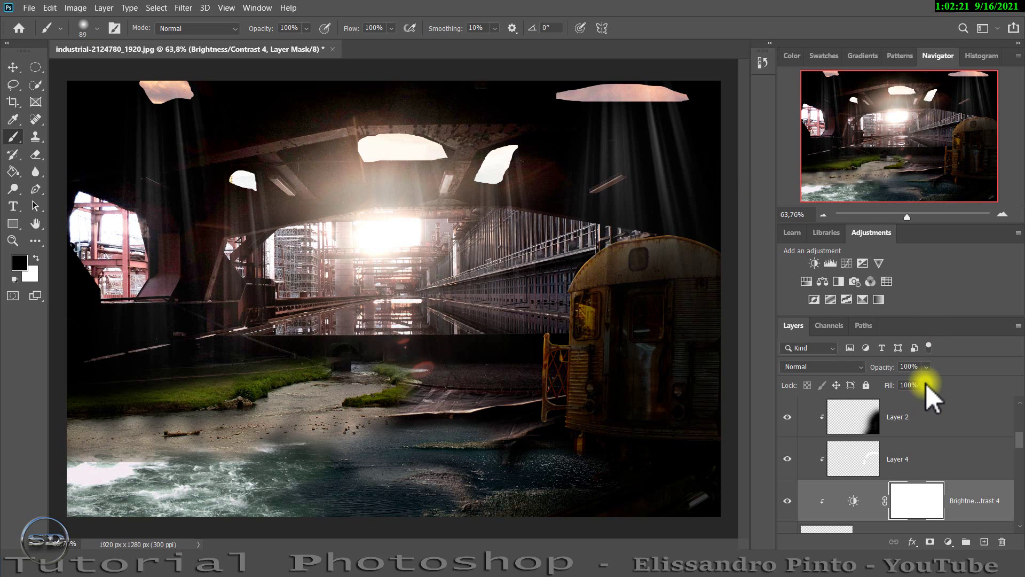
{"action": "scroll", "coordinate": [902, 488], "scroll_direction": "down", "scroll_amount": 1}
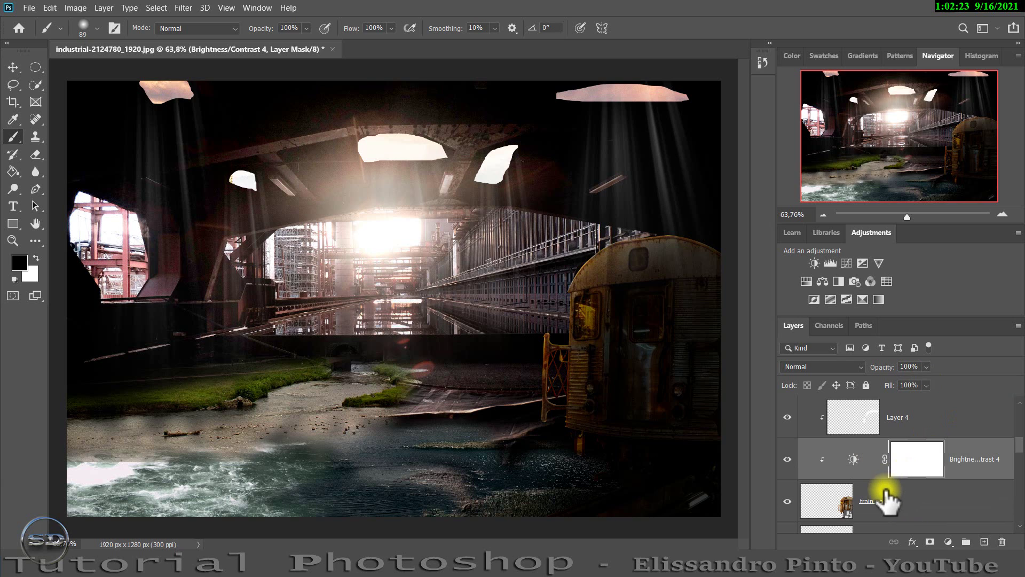
{"action": "left_click", "coordinate": [886, 499]}
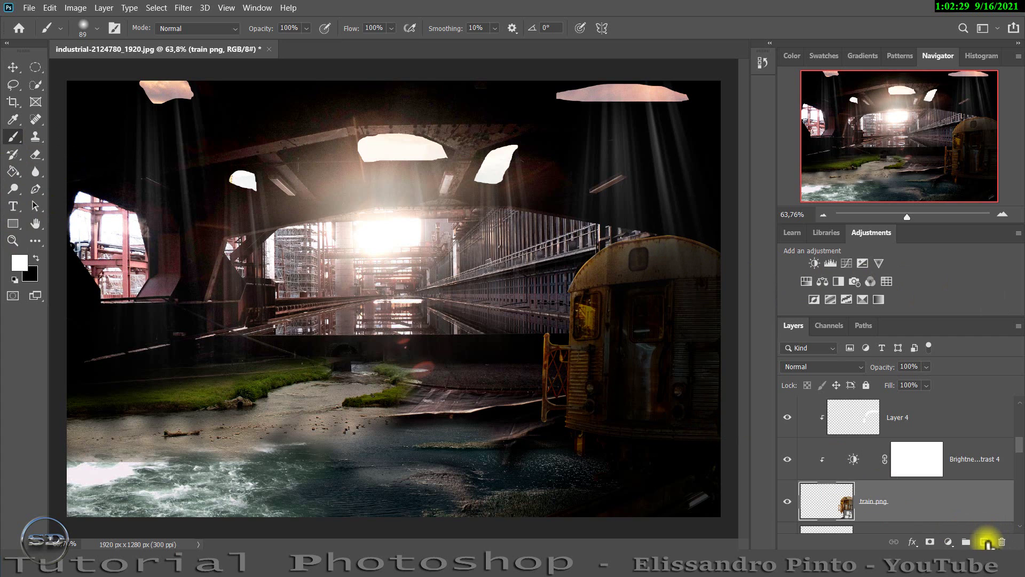
Step: Paint thin white vertical streaks down the train front with a 16 px brush on new clipped Layer 5
{"action": "left_click", "coordinate": [985, 541]}
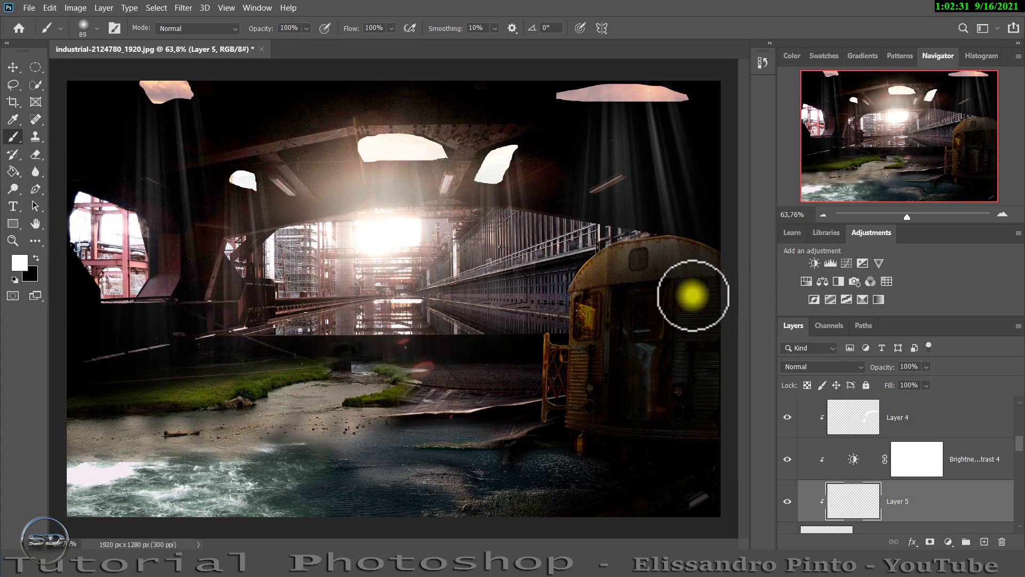
{"action": "mouse_move", "coordinate": [693, 295]}
{"action": "left_mouse_down"}
{"action": "mouse_move", "coordinate": [679, 291]}
{"action": "mouse_move", "coordinate": [708, 369]}
{"action": "left_mouse_up"}
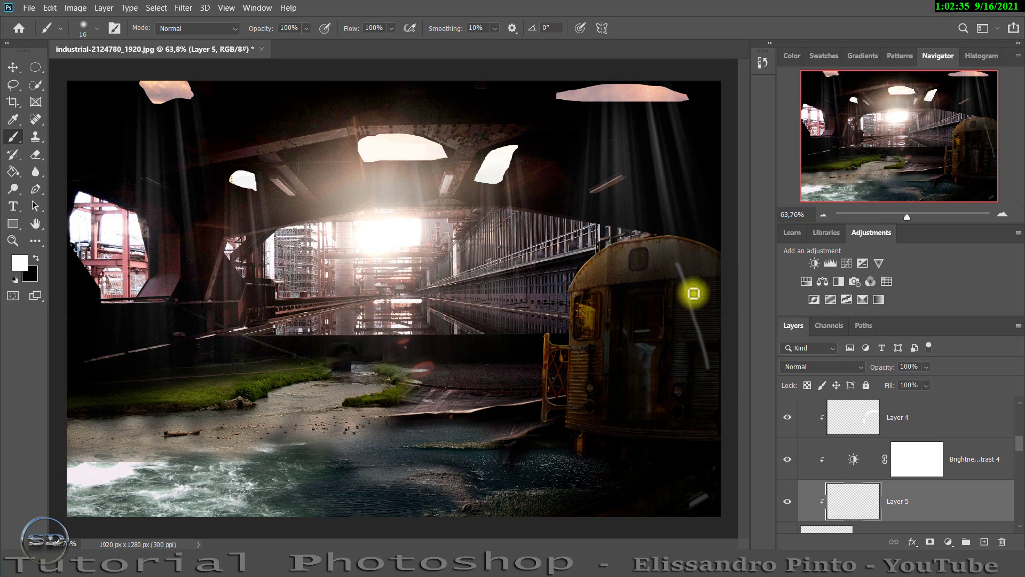
{"action": "left_click_drag", "start_coordinate": [699, 250], "coordinate": [725, 322]}
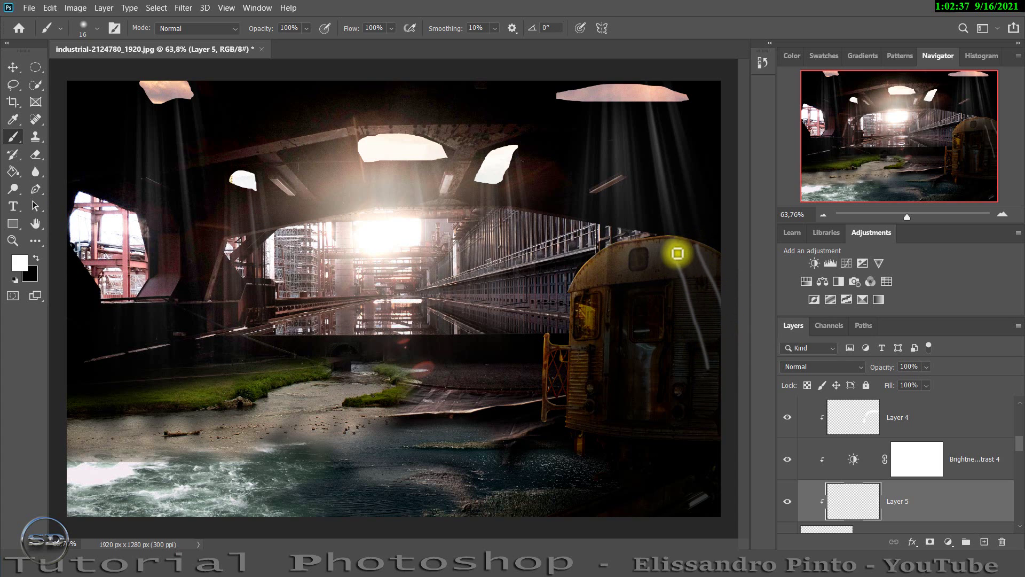
{"action": "left_click_drag", "start_coordinate": [680, 241], "coordinate": [715, 328]}
{"action": "left_click_drag", "start_coordinate": [648, 245], "coordinate": [663, 386]}
{"action": "left_click_drag", "start_coordinate": [617, 241], "coordinate": [611, 321]}
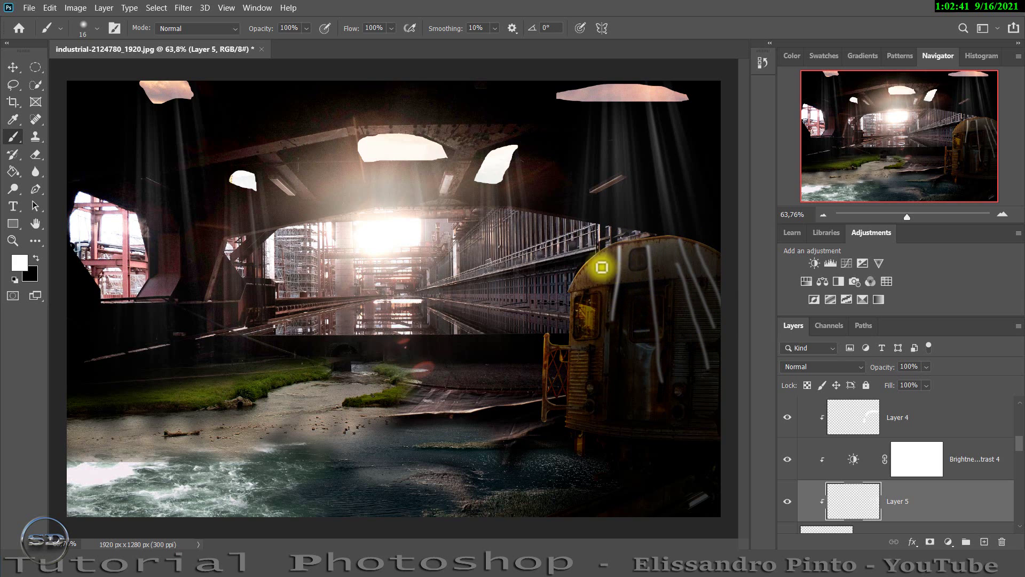
{"action": "left_click_drag", "start_coordinate": [599, 260], "coordinate": [593, 304]}
{"action": "mouse_move", "coordinate": [592, 388]}
{"action": "left_mouse_down"}
{"action": "mouse_move", "coordinate": [597, 299]}
{"action": "mouse_move", "coordinate": [568, 391]}
{"action": "left_mouse_up"}
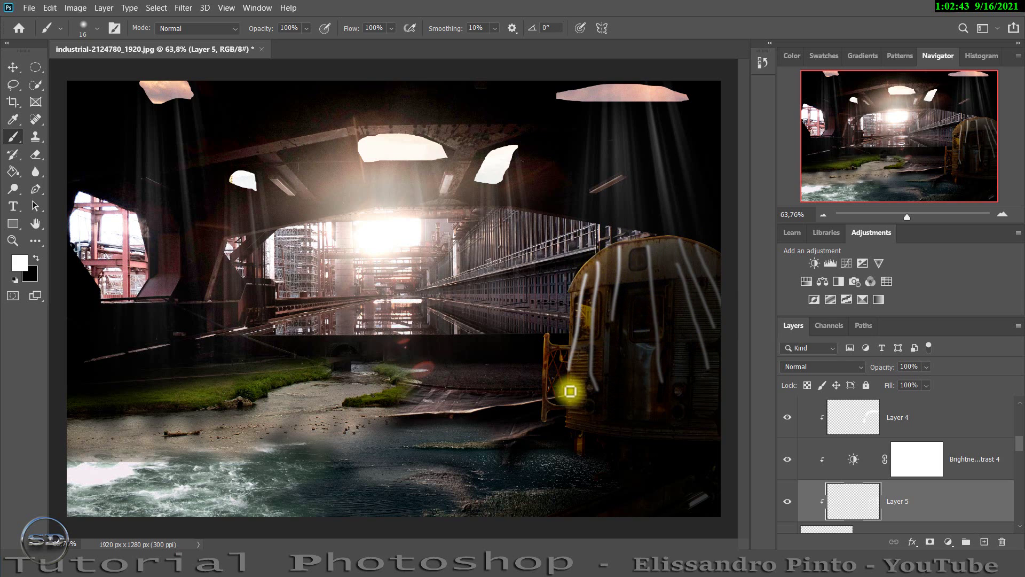
{"action": "left_click", "coordinate": [822, 365]}
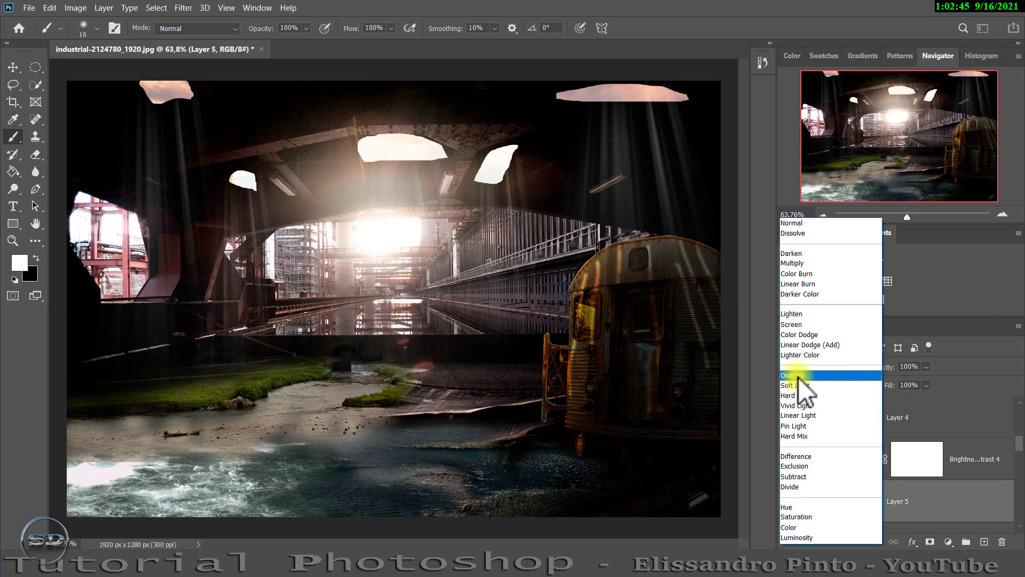
{"action": "left_click", "coordinate": [175, 8]}
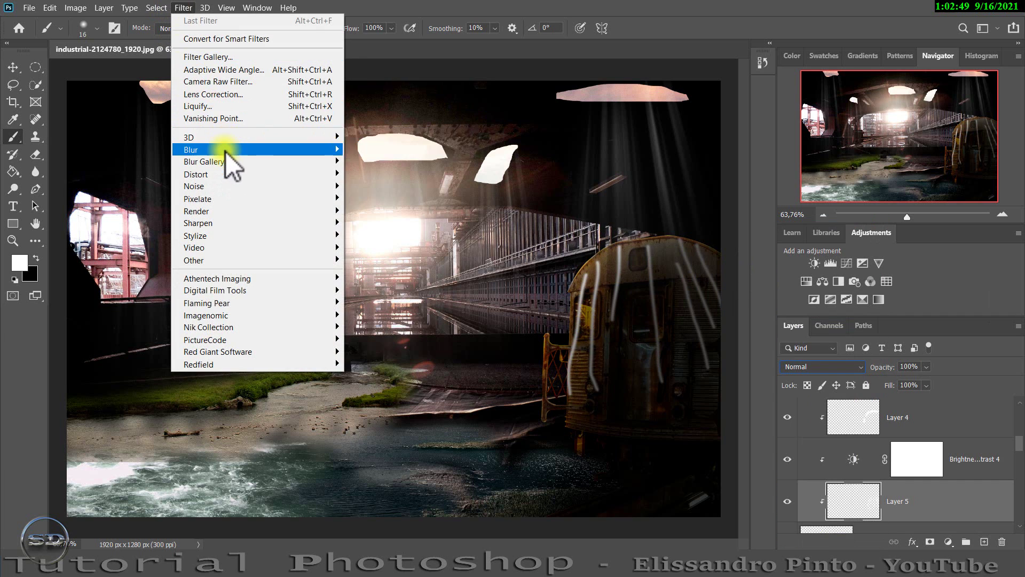
{"action": "mouse_move", "coordinate": [256, 149]}
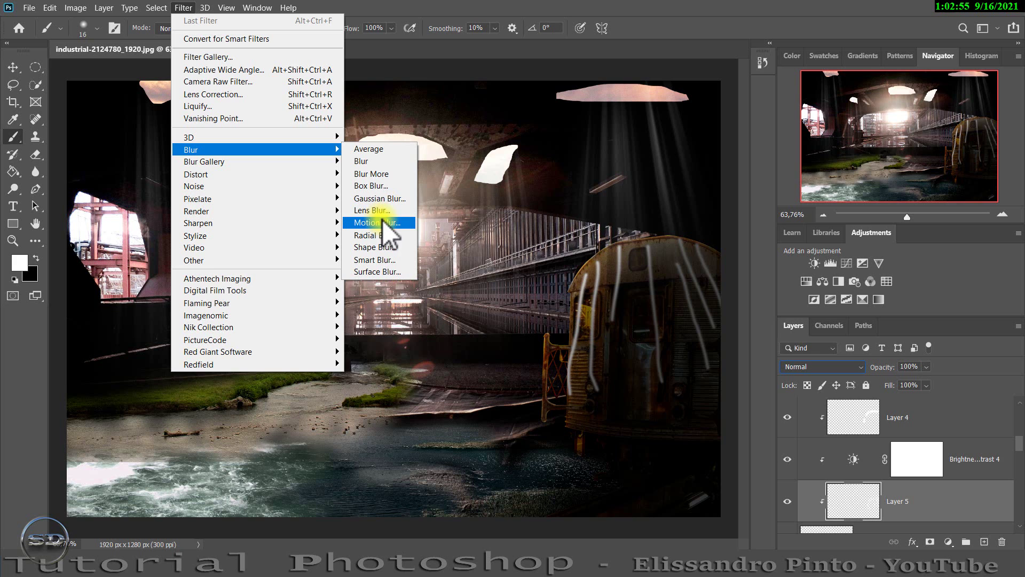
Step: Apply a Motion Blur at angle -83 with a longer distance to the Layer 5 streaks
{"action": "left_click", "coordinate": [383, 221]}
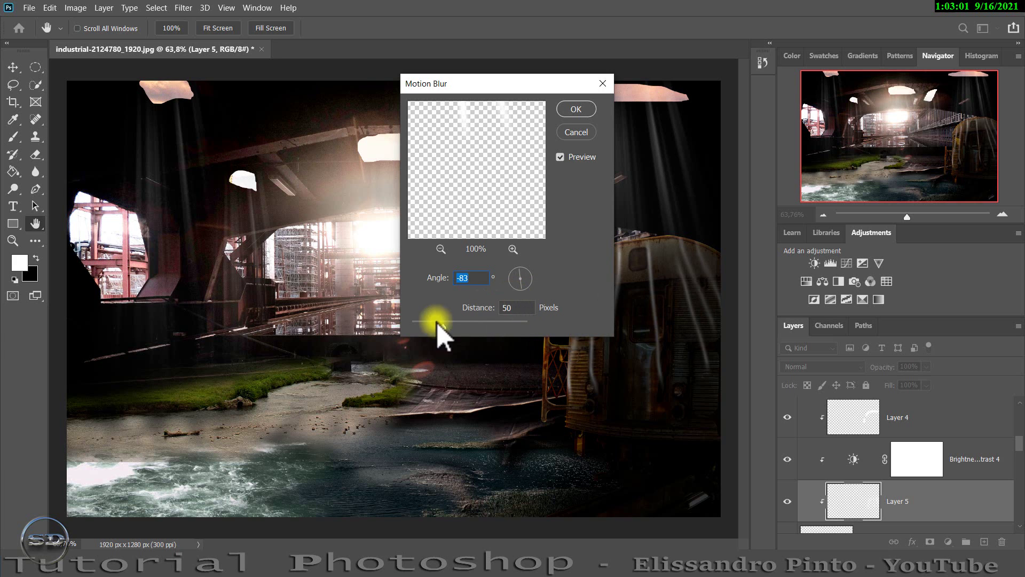
{"action": "left_click_drag", "start_coordinate": [445, 324], "coordinate": [463, 331]}
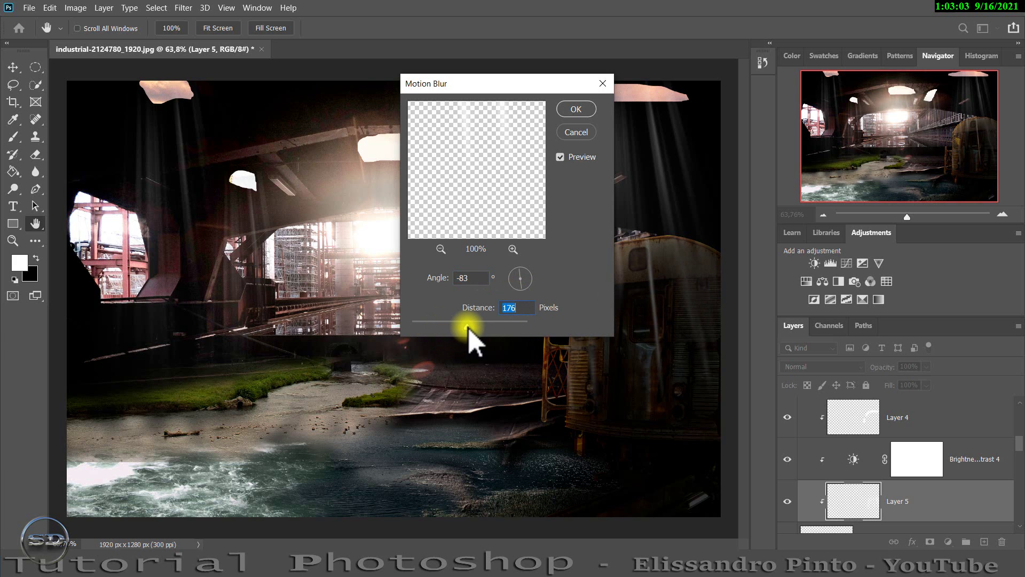
{"action": "left_click", "coordinate": [567, 110]}
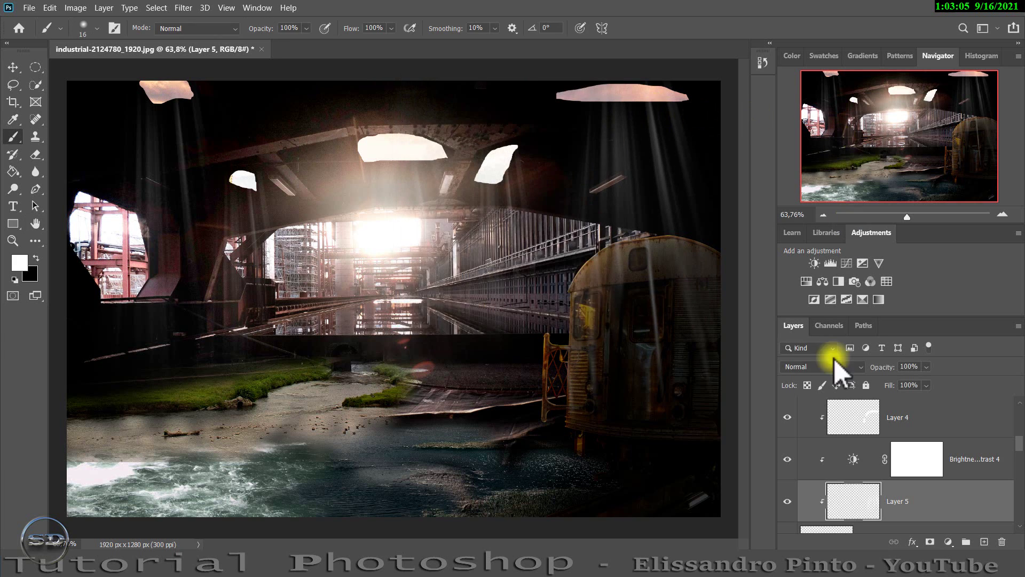
Step: Blend the streak layer in Overlay mode at 83% opacity, comparing it on and off
{"action": "left_click", "coordinate": [826, 366]}
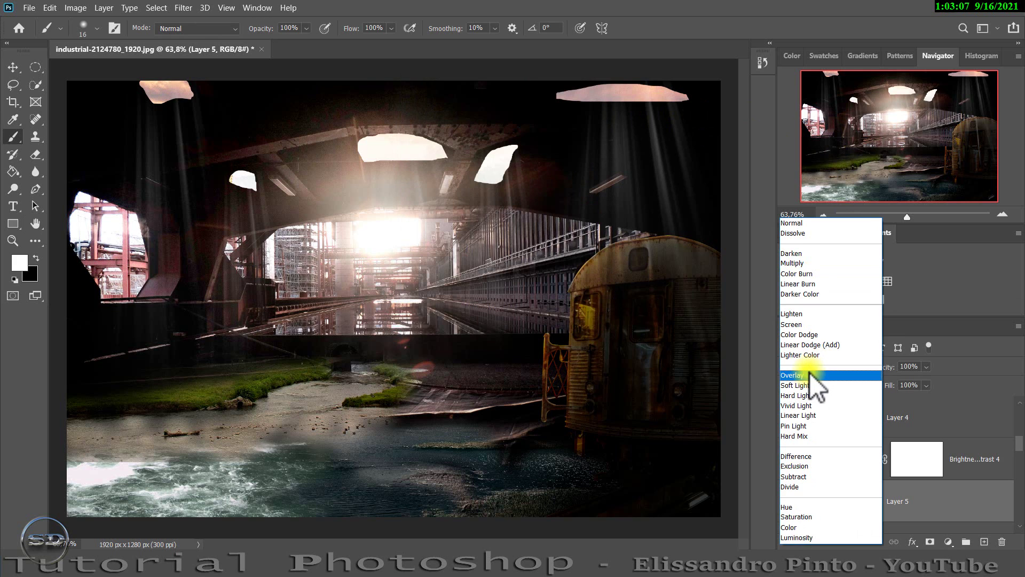
{"action": "left_click", "coordinate": [811, 373]}
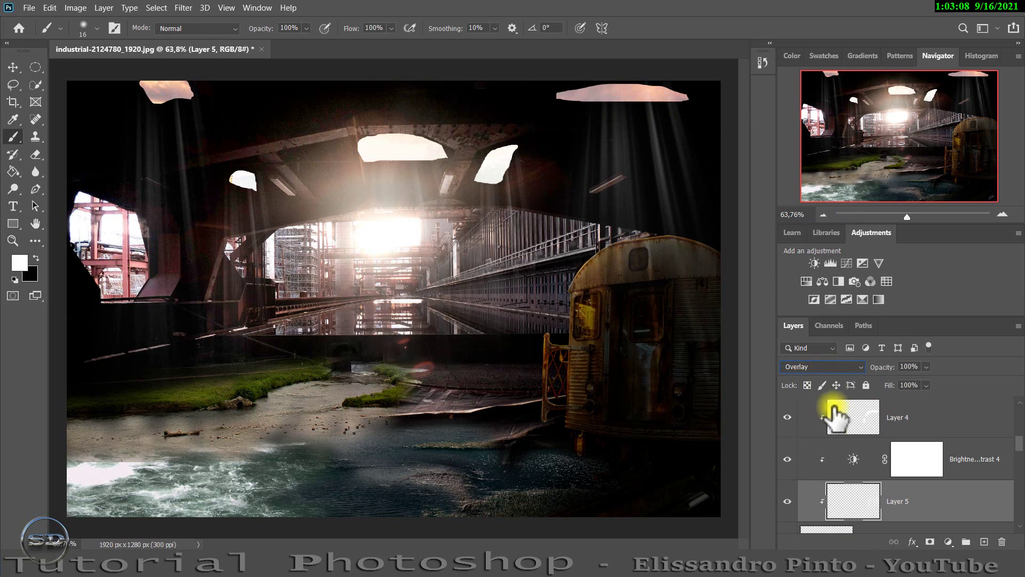
{"action": "left_click", "coordinate": [788, 500]}
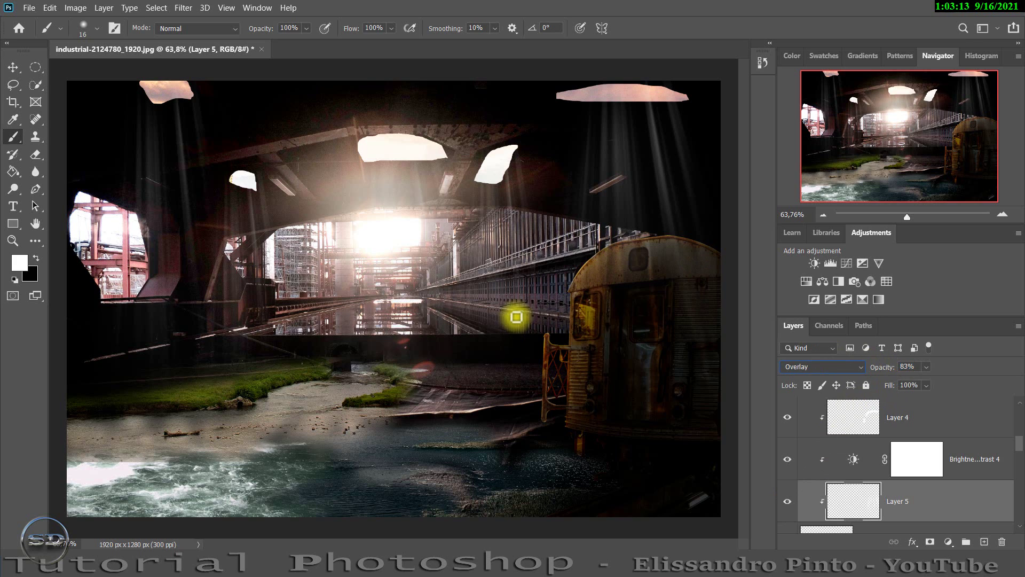
{"action": "scroll", "coordinate": [907, 422], "scroll_direction": "up", "scroll_amount": 2}
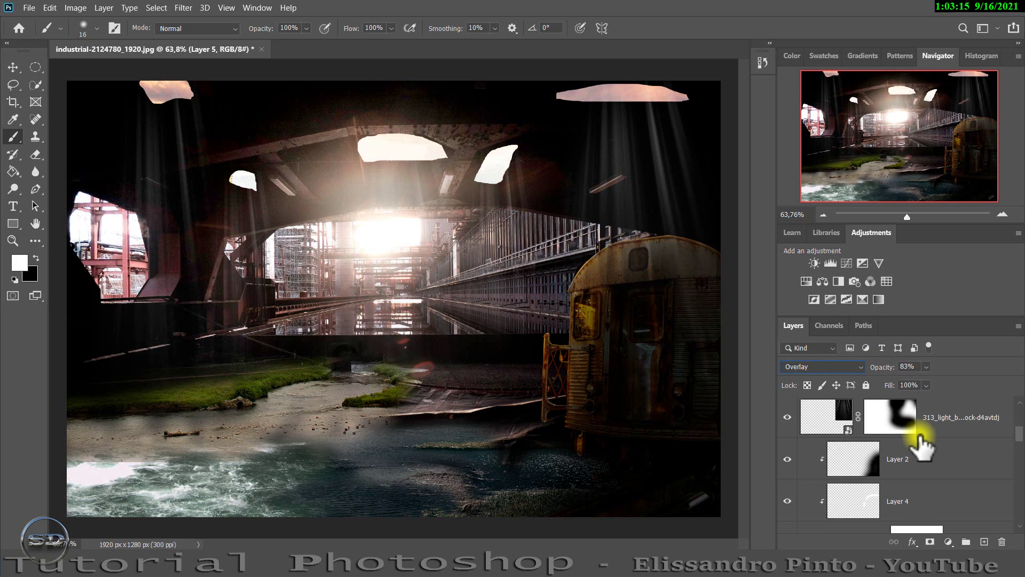
{"action": "left_click", "coordinate": [915, 457]}
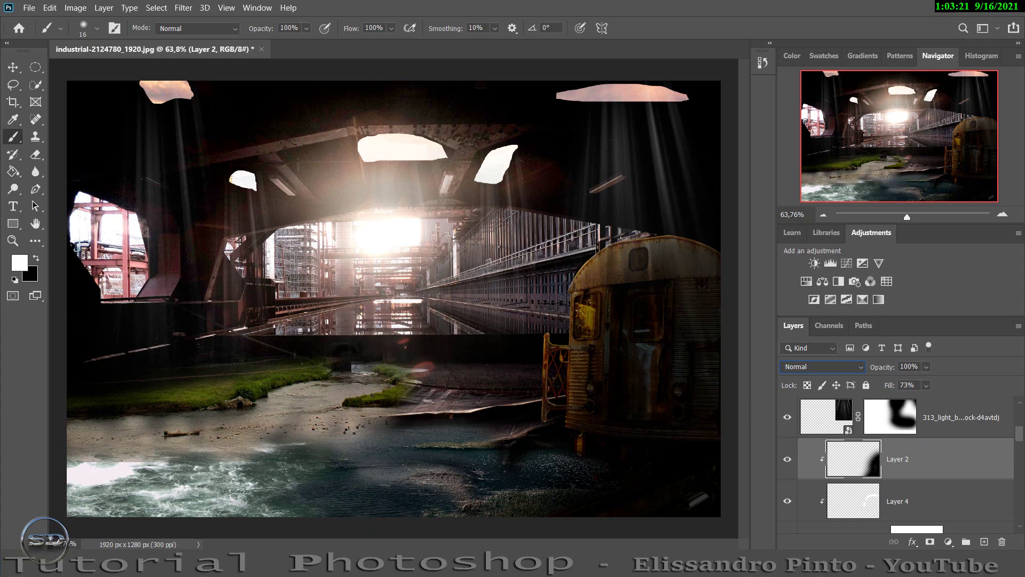
Step: Bring the burnt car into the composite, scaled to about a quarter and tilted onto the bank
{"action": "left_click", "coordinate": [585, 258]}
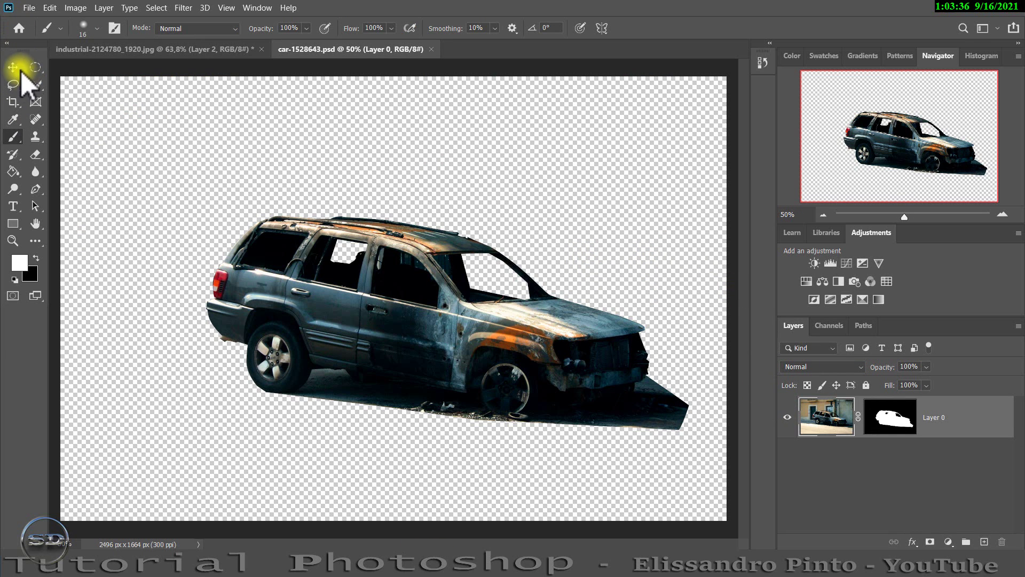
{"action": "left_click", "coordinate": [16, 66]}
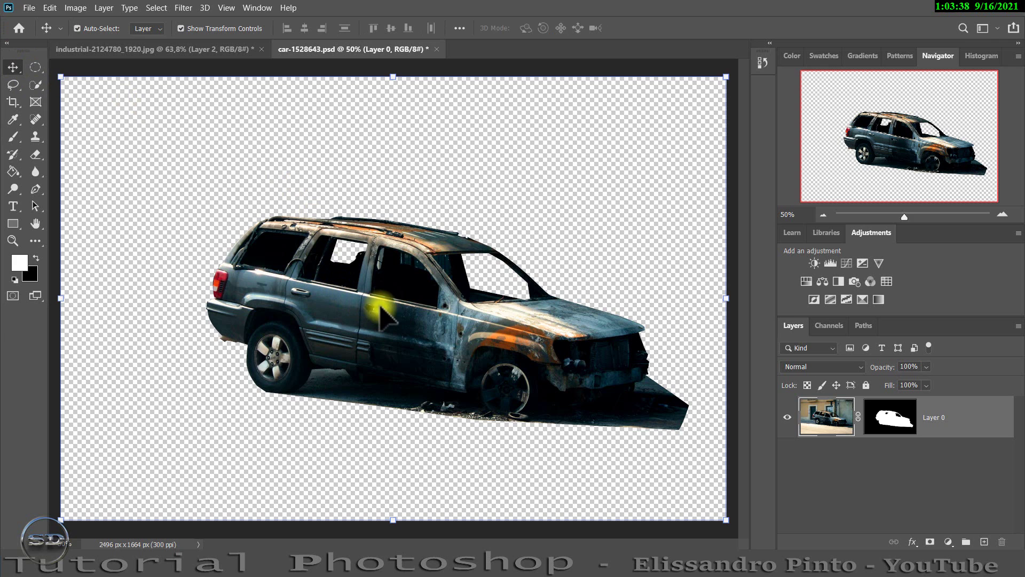
{"action": "left_click_drag", "start_coordinate": [383, 315], "coordinate": [126, 51]}
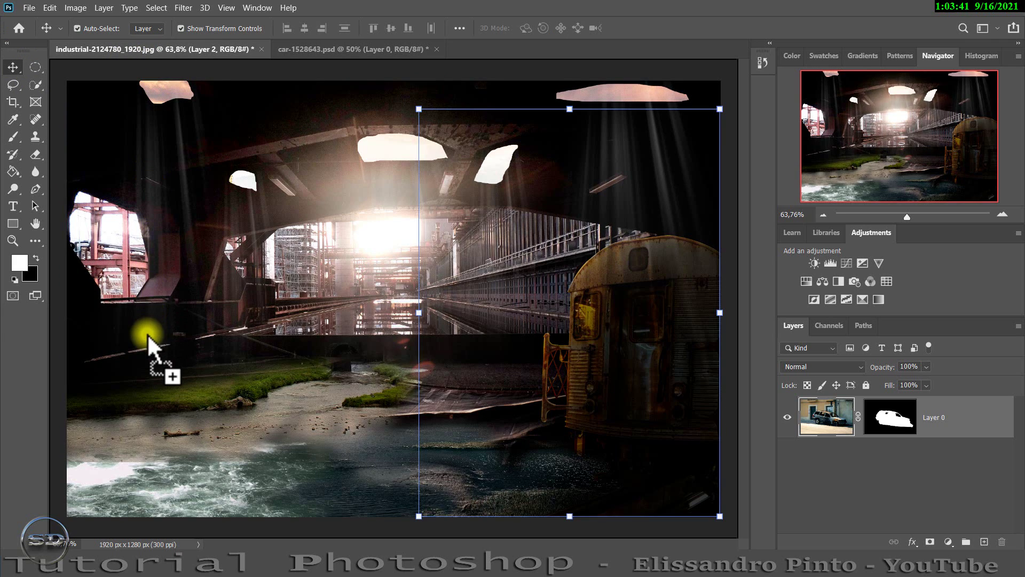
{"action": "left_click_drag", "start_coordinate": [125, 49], "coordinate": [147, 336]}
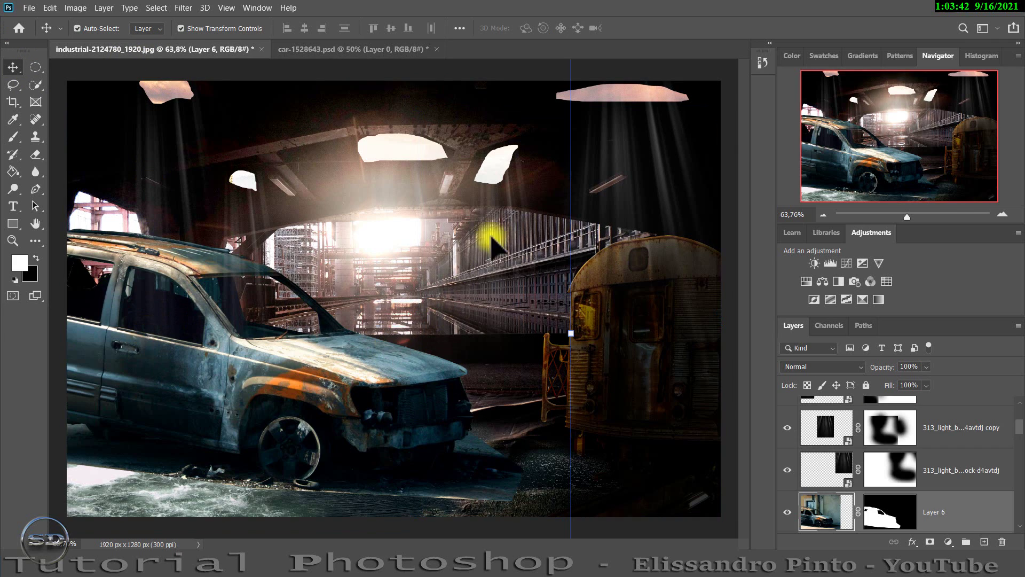
{"action": "mouse_move", "coordinate": [573, 333]}
{"action": "left_mouse_down"}
{"action": "mouse_move", "coordinate": [124, 307]}
{"action": "mouse_move", "coordinate": [350, 352]}
{"action": "mouse_move", "coordinate": [216, 339]}
{"action": "mouse_move", "coordinate": [272, 368]}
{"action": "mouse_move", "coordinate": [270, 355]}
{"action": "mouse_move", "coordinate": [220, 356]}
{"action": "mouse_move", "coordinate": [226, 367]}
{"action": "mouse_move", "coordinate": [274, 359]}
{"action": "left_mouse_up"}
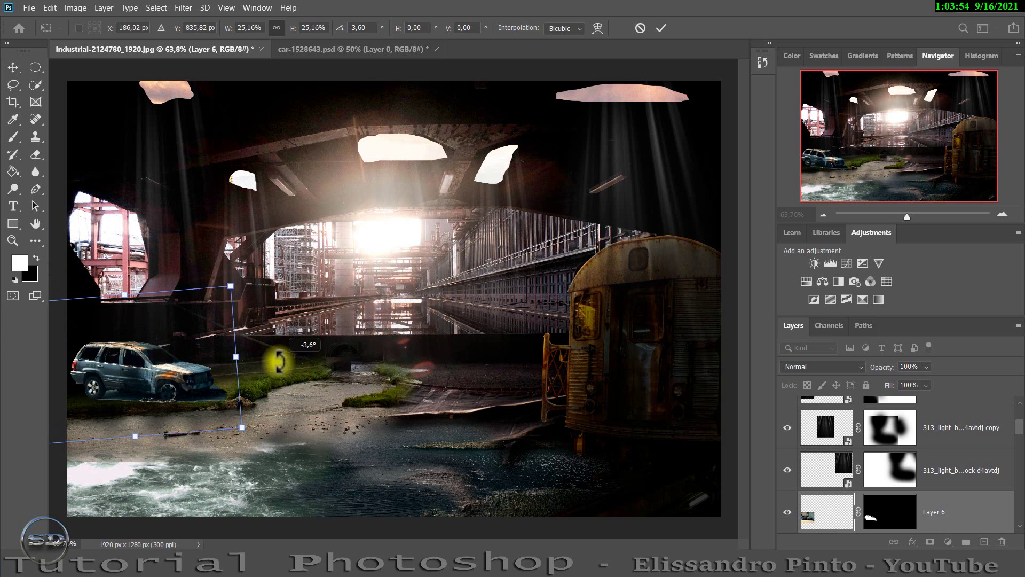
{"action": "mouse_move", "coordinate": [201, 347]}
{"action": "left_mouse_down"}
{"action": "mouse_move", "coordinate": [175, 356]}
{"action": "mouse_move", "coordinate": [225, 356]}
{"action": "left_mouse_up"}
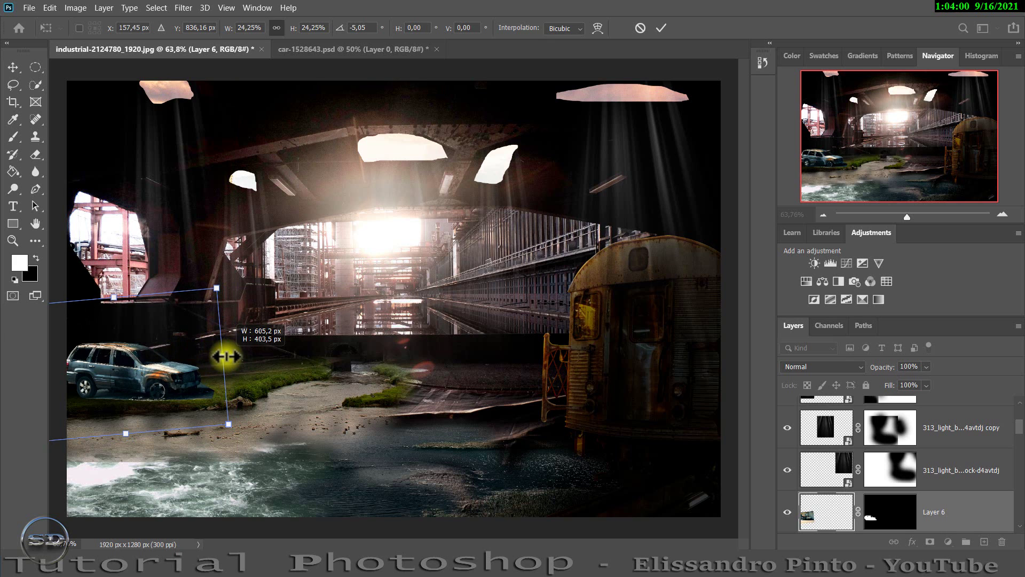
{"action": "left_click", "coordinate": [661, 28]}
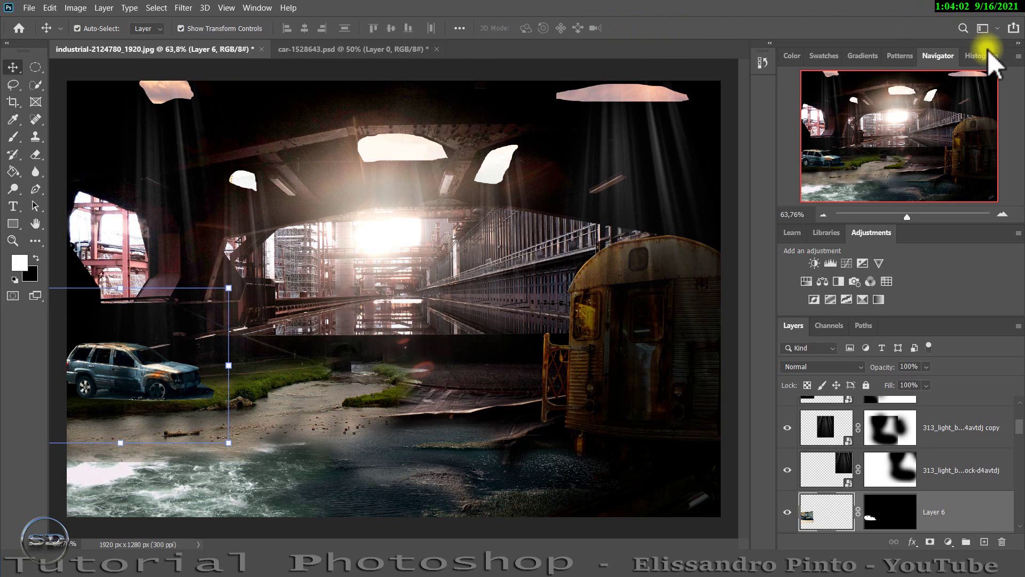
Step: Paint black on the car layer's mask to hide the ground patch right of the bumper
{"action": "left_click_drag", "start_coordinate": [907, 217], "coordinate": [922, 217]}
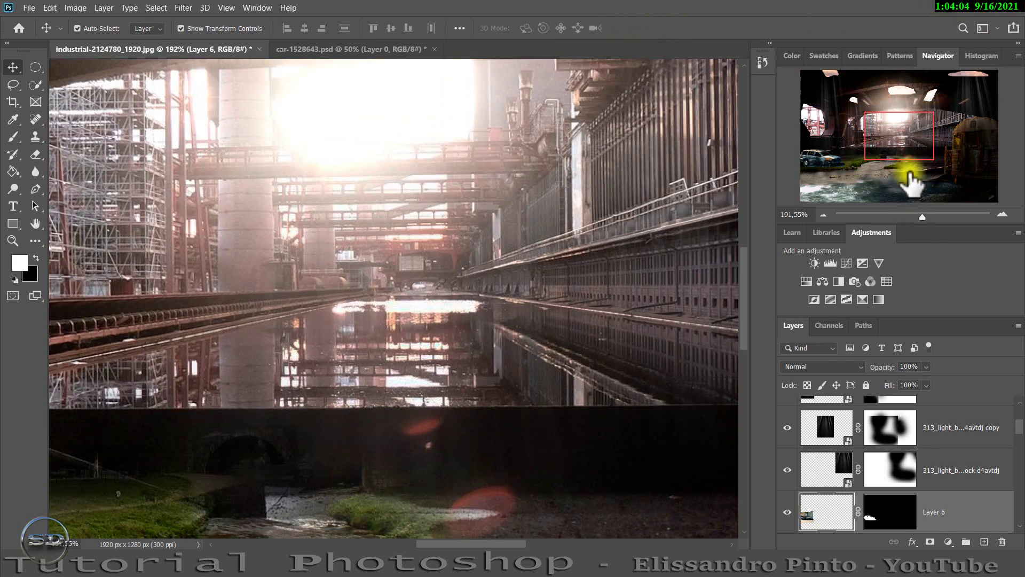
{"action": "left_click_drag", "start_coordinate": [911, 167], "coordinate": [796, 155]}
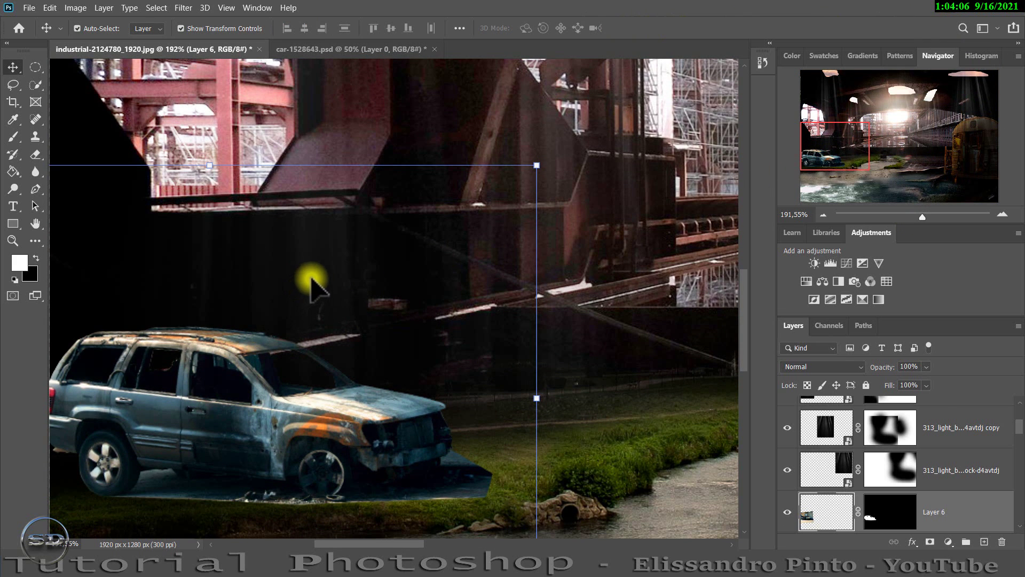
{"action": "left_click", "coordinate": [893, 515]}
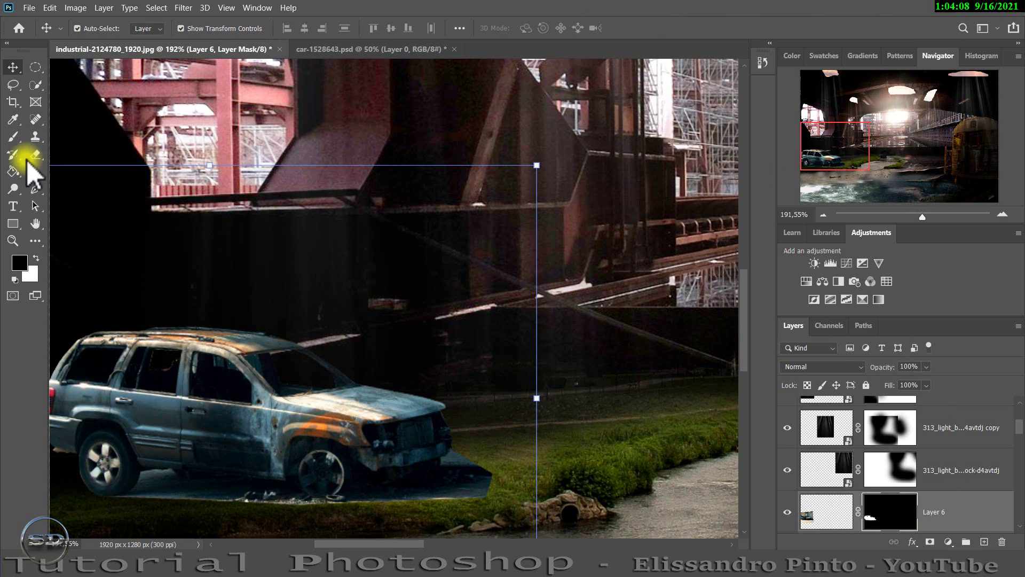
{"action": "left_click", "coordinate": [13, 138]}
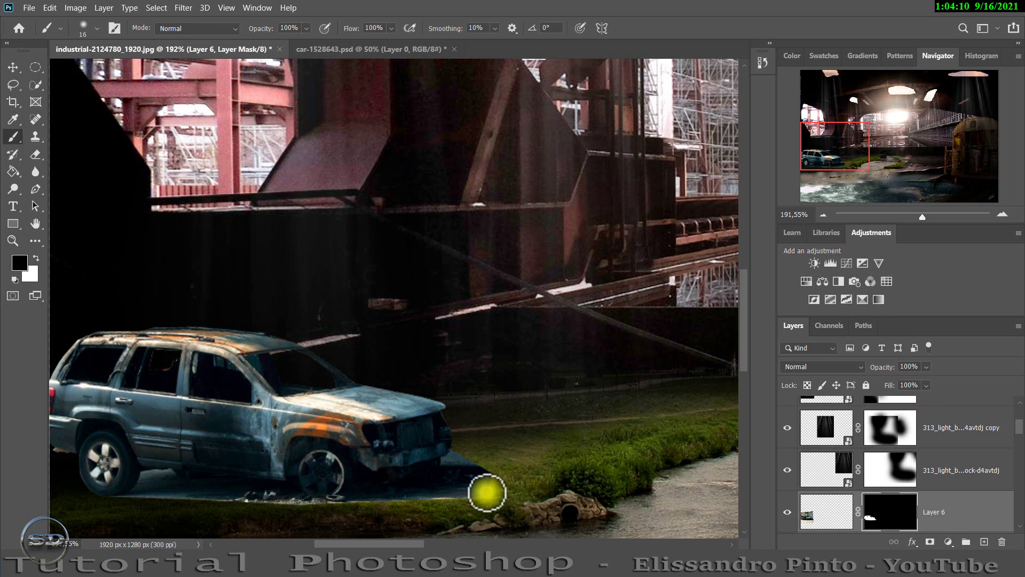
{"action": "mouse_move", "coordinate": [480, 477]}
{"action": "left_mouse_down"}
{"action": "mouse_move", "coordinate": [406, 514]}
{"action": "mouse_move", "coordinate": [474, 465]}
{"action": "mouse_move", "coordinate": [414, 515]}
{"action": "mouse_move", "coordinate": [369, 522]}
{"action": "mouse_move", "coordinate": [91, 508]}
{"action": "mouse_move", "coordinate": [403, 520]}
{"action": "mouse_move", "coordinate": [473, 464]}
{"action": "mouse_move", "coordinate": [613, 389]}
{"action": "mouse_move", "coordinate": [380, 544]}
{"action": "left_mouse_up"}
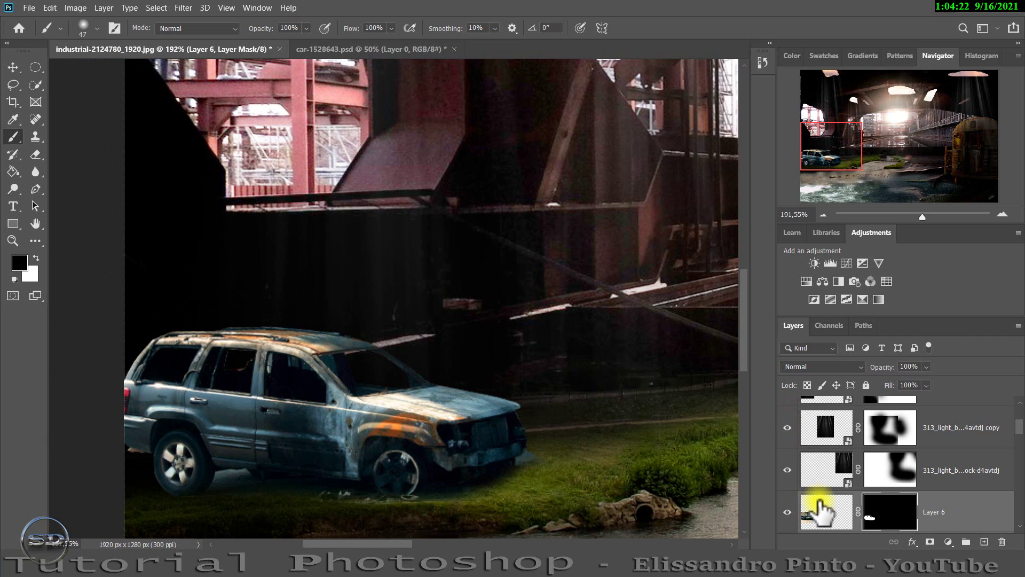
Step: Darken the car with a clipped Brightness/Contrast adjustment at brightness -150
{"action": "left_click", "coordinate": [813, 263]}
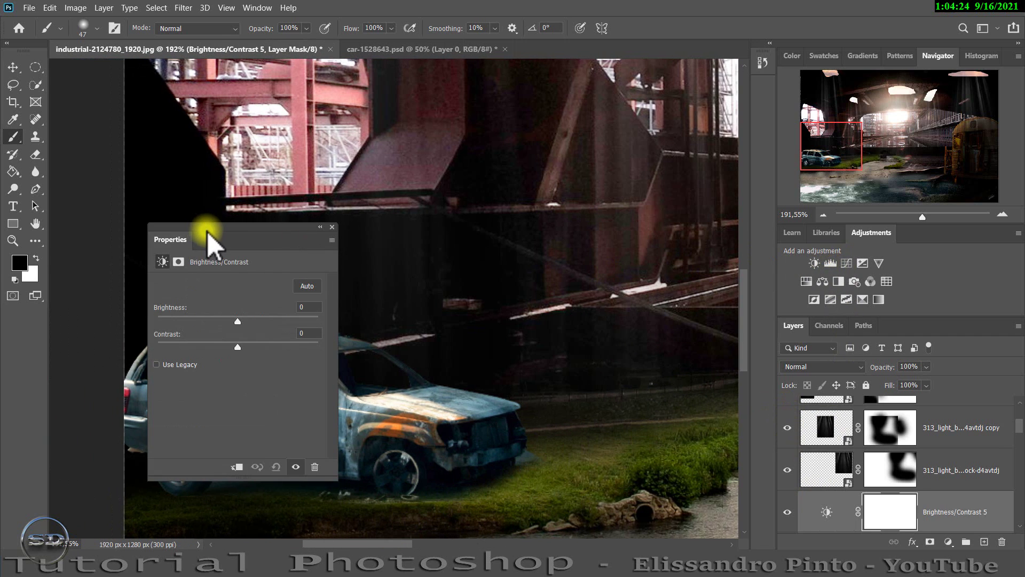
{"action": "left_click_drag", "start_coordinate": [210, 235], "coordinate": [545, 225]}
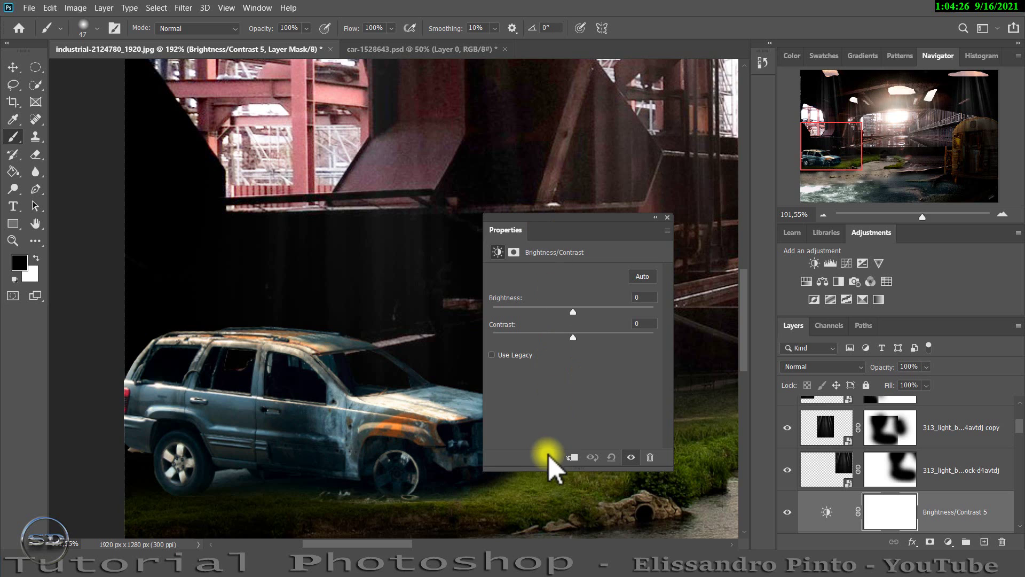
{"action": "left_click", "coordinate": [574, 457]}
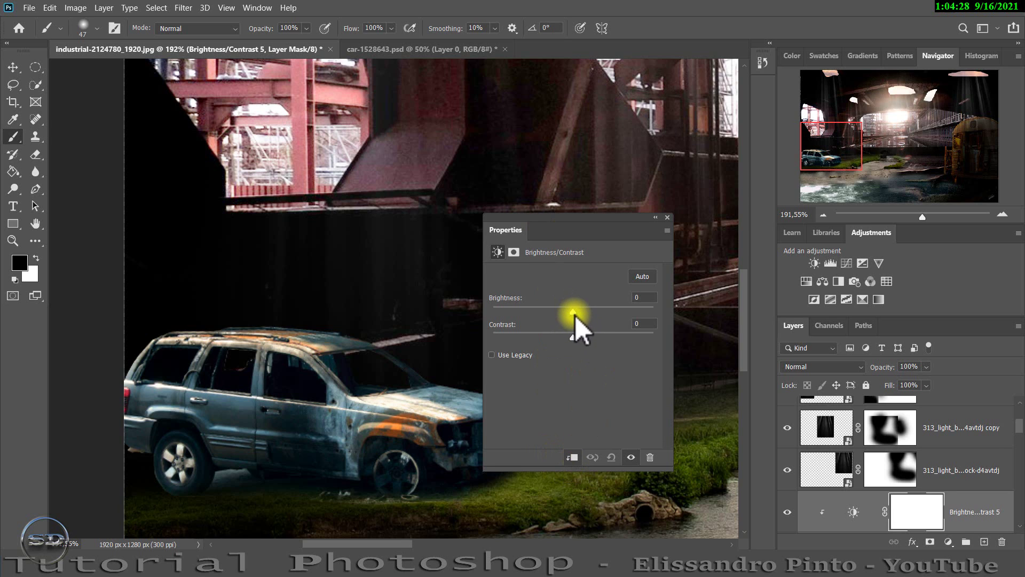
{"action": "left_click_drag", "start_coordinate": [573, 312], "coordinate": [492, 316]}
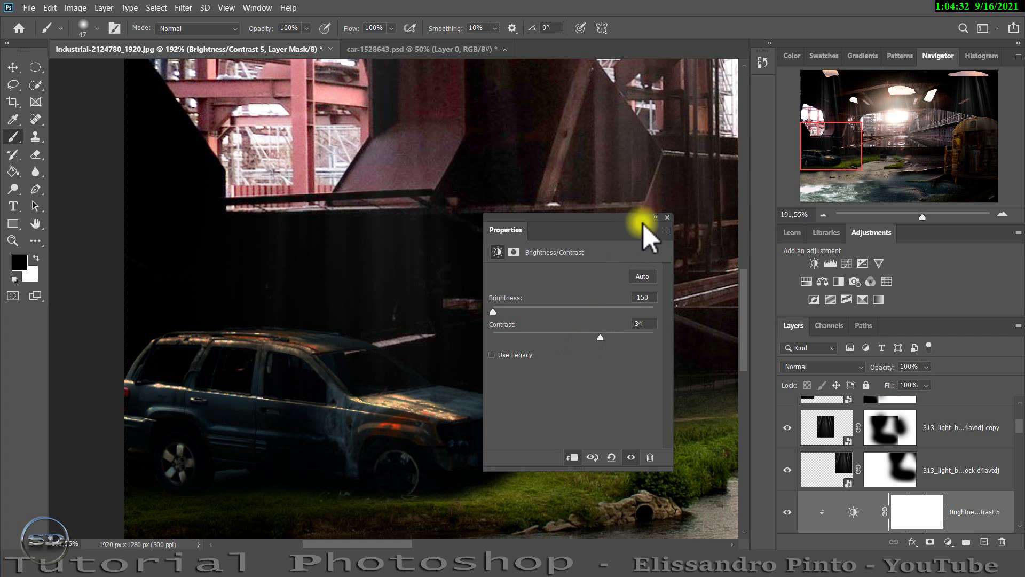
{"action": "left_click", "coordinate": [667, 217]}
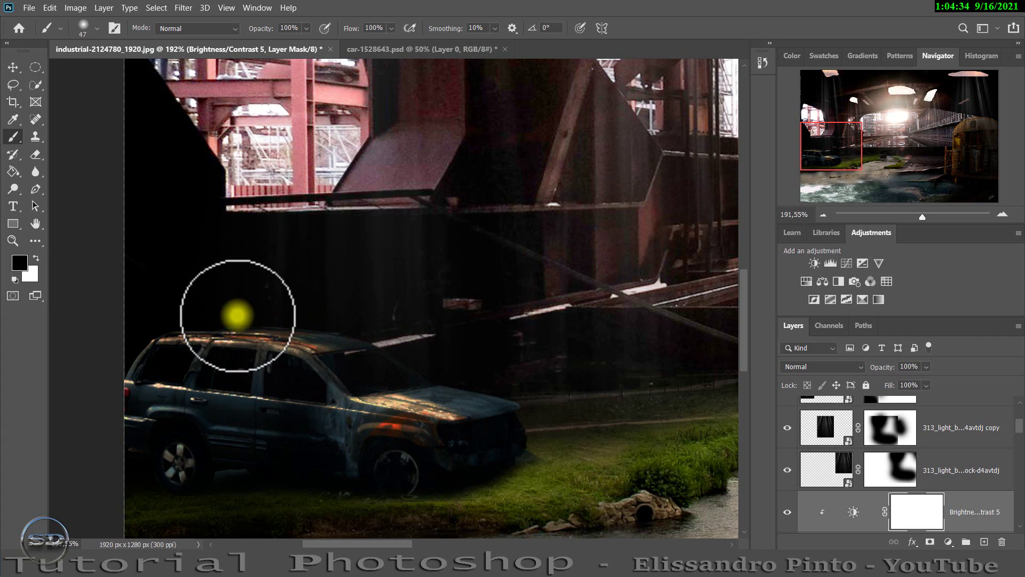
Step: Paint the adjustment's mask to restore light on the car hood and roof, then zoom out
{"action": "left_click_drag", "start_coordinate": [446, 390], "coordinate": [395, 366]}
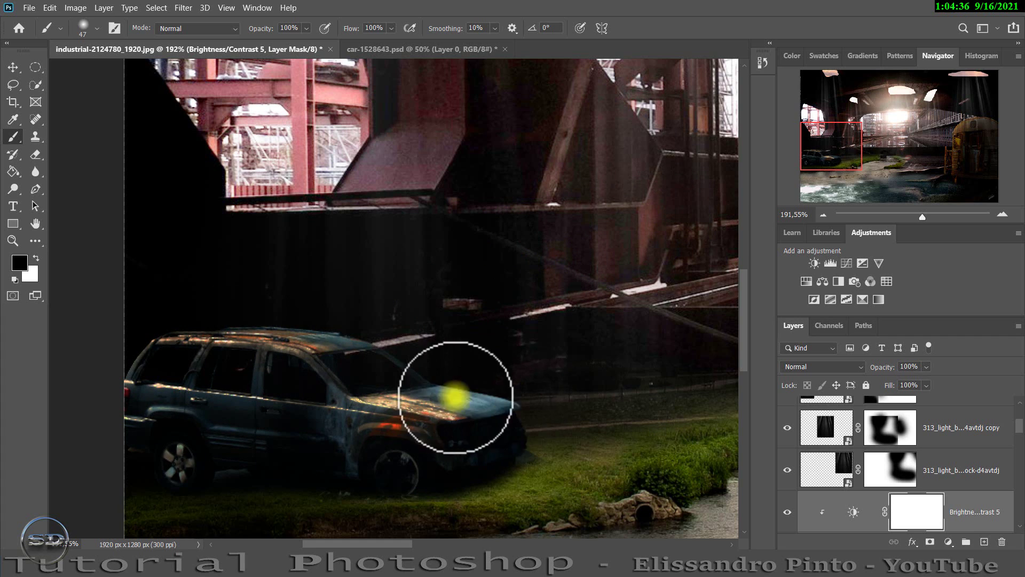
{"action": "left_click_drag", "start_coordinate": [332, 327], "coordinate": [201, 304]}
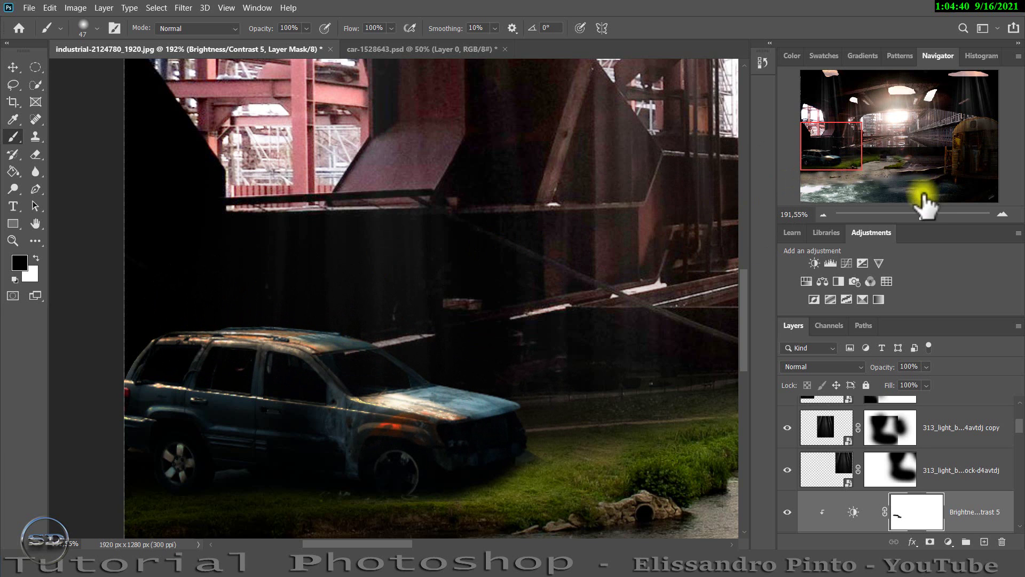
{"action": "left_click_drag", "start_coordinate": [922, 216], "coordinate": [909, 217]}
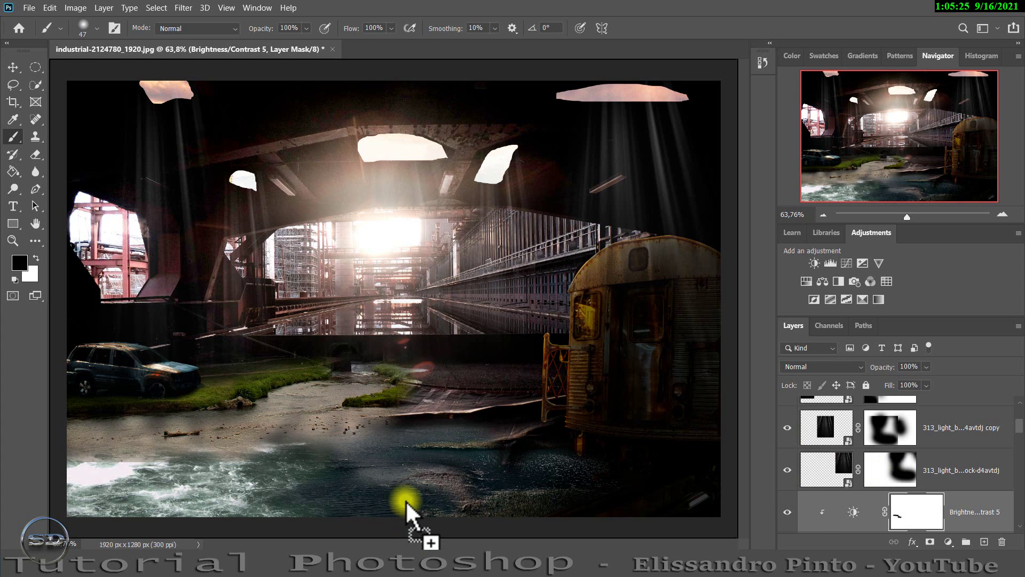
Step: Place the debris photo, shrunk into the bottom-left corner and blended in Overlay mode
{"action": "left_click_drag", "start_coordinate": [409, 512], "coordinate": [405, 500]}
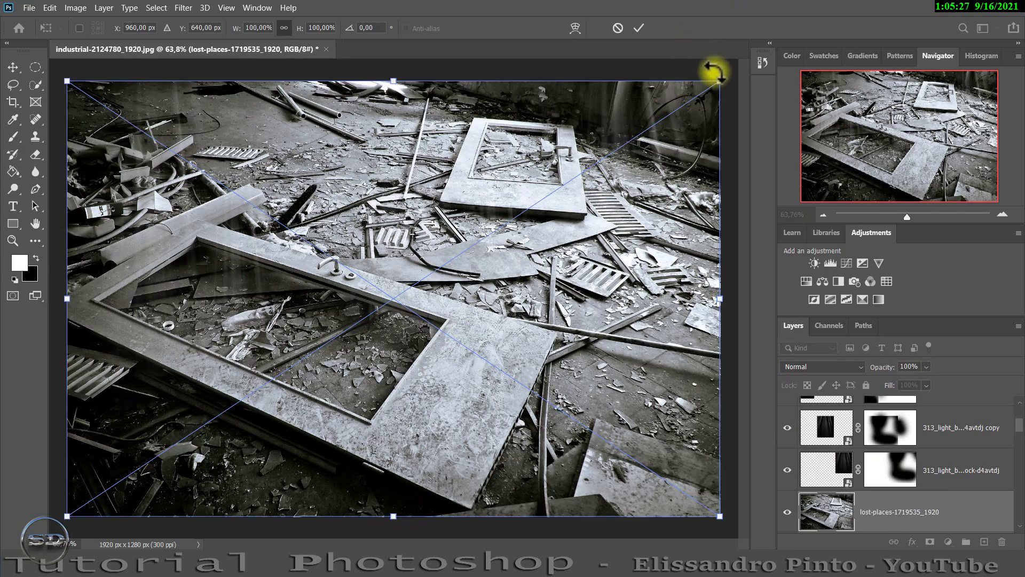
{"action": "mouse_move", "coordinate": [716, 83]}
{"action": "left_mouse_down"}
{"action": "mouse_move", "coordinate": [234, 473]}
{"action": "mouse_move", "coordinate": [246, 472]}
{"action": "mouse_move", "coordinate": [232, 470]}
{"action": "left_mouse_up"}
{"action": "left_click", "coordinate": [637, 27]}
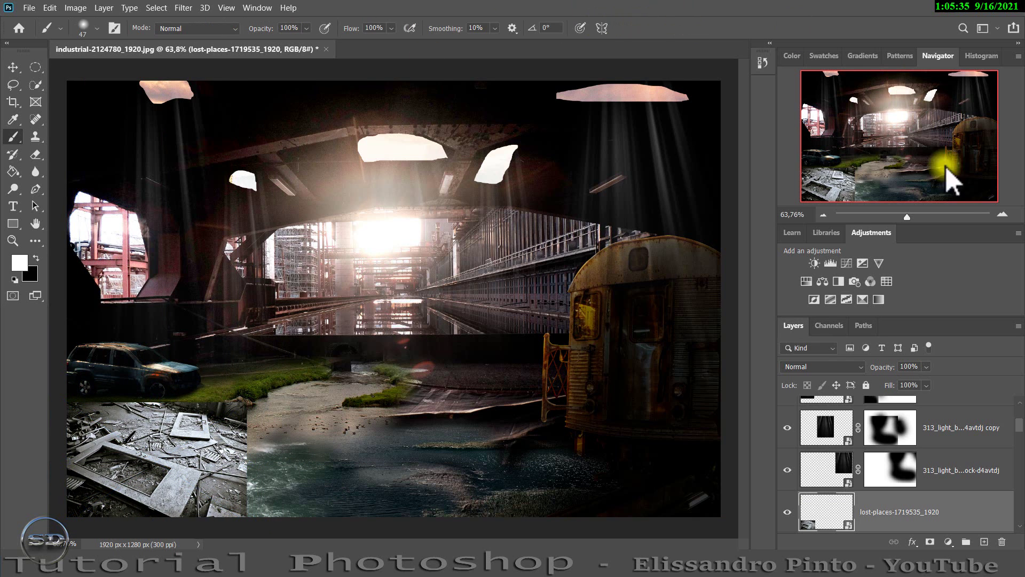
{"action": "left_click", "coordinate": [833, 366]}
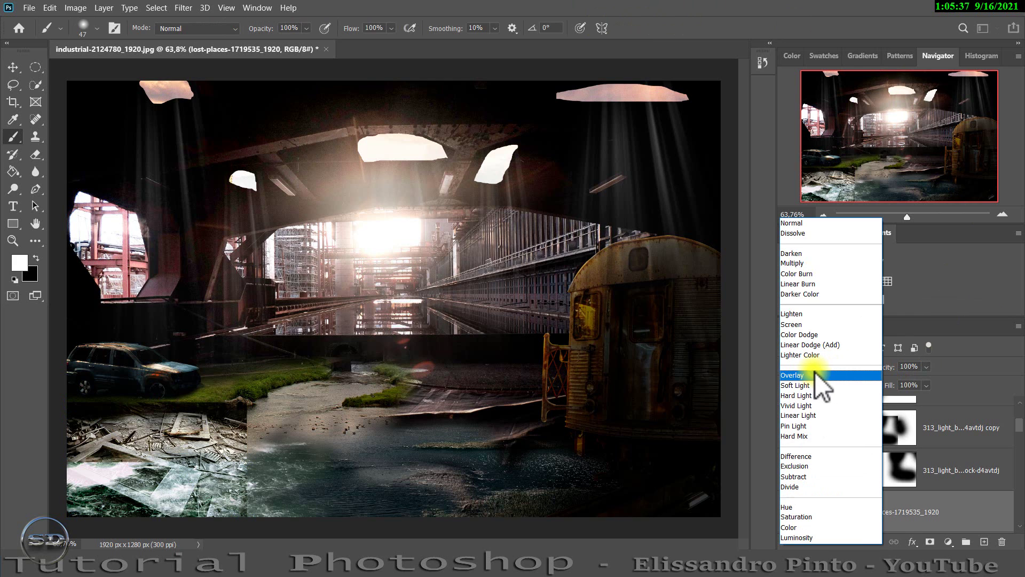
{"action": "left_click", "coordinate": [815, 372]}
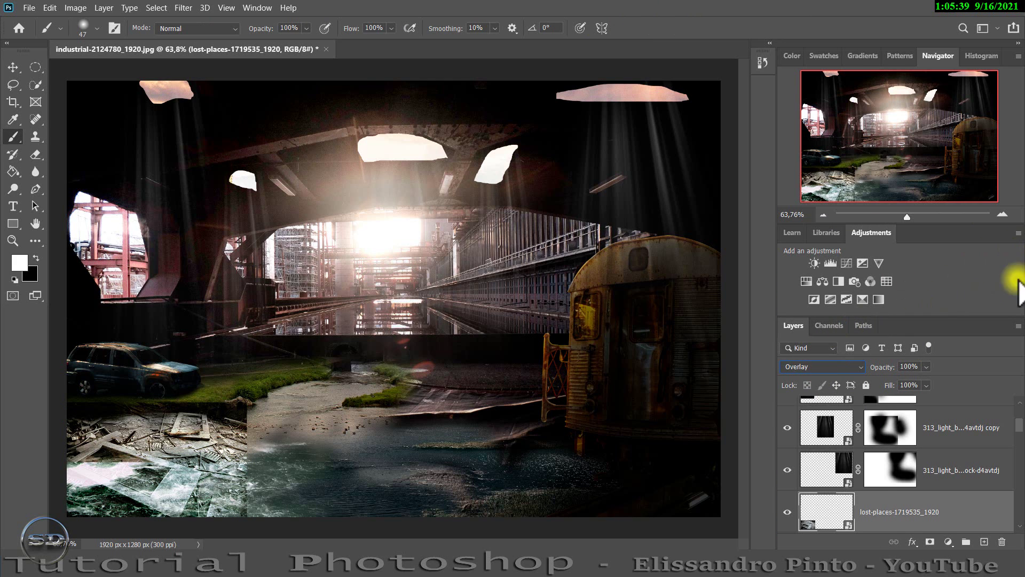
Step: Mask the debris layer with a ~232 px black brush so its edges blend into the water
{"action": "left_click", "coordinate": [931, 542]}
{"action": "key", "text": "x"}
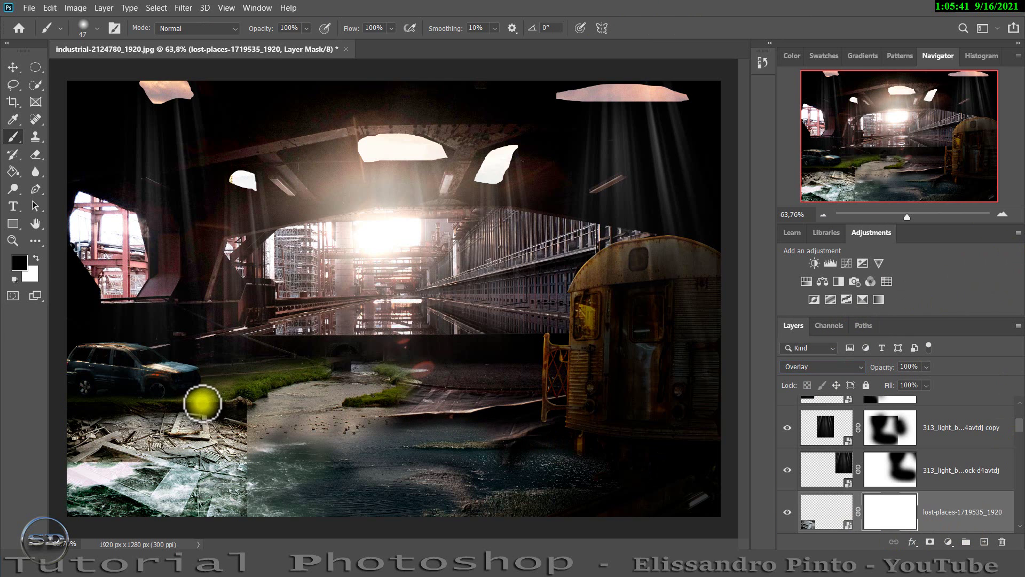
{"action": "left_click_drag", "start_coordinate": [203, 403], "coordinate": [234, 412]}
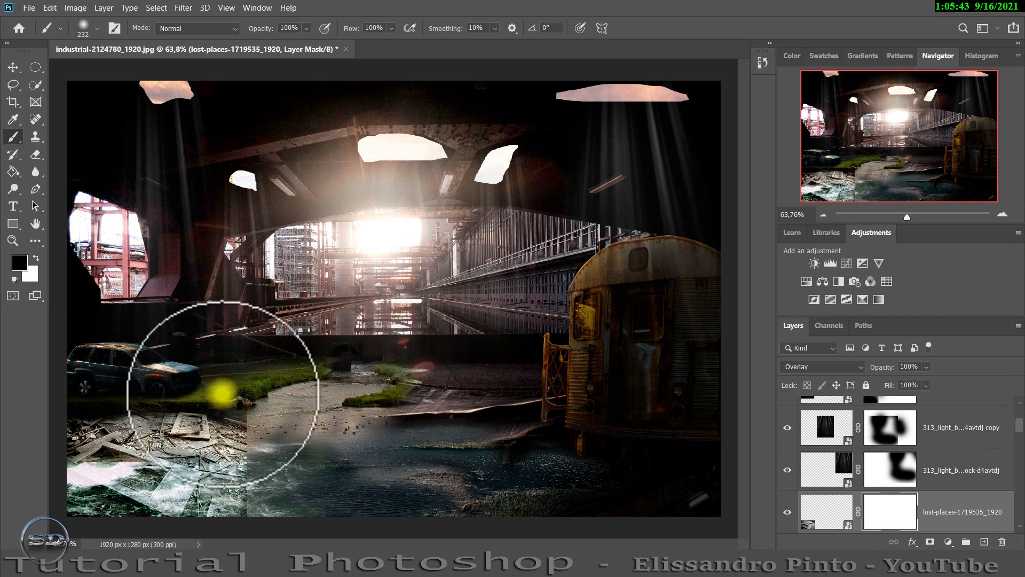
{"action": "mouse_move", "coordinate": [78, 399]}
{"action": "left_mouse_down"}
{"action": "mouse_move", "coordinate": [294, 513]}
{"action": "mouse_move", "coordinate": [451, 408]}
{"action": "mouse_move", "coordinate": [520, 375]}
{"action": "left_mouse_up"}
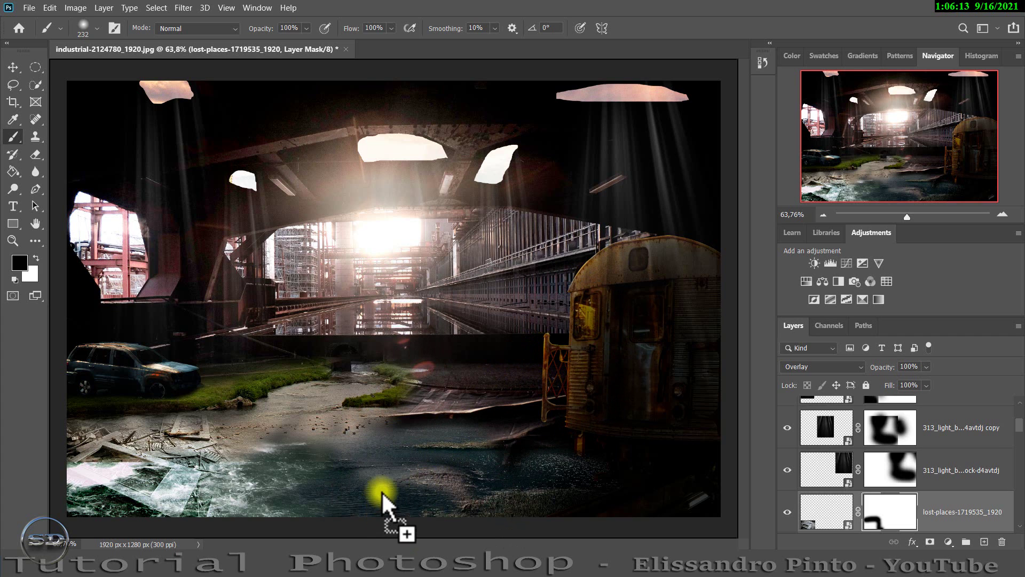
Step: Place the Strasbourg river photo into the composite, positioned lower on the canvas
{"action": "left_click_drag", "start_coordinate": [382, 491], "coordinate": [382, 488]}
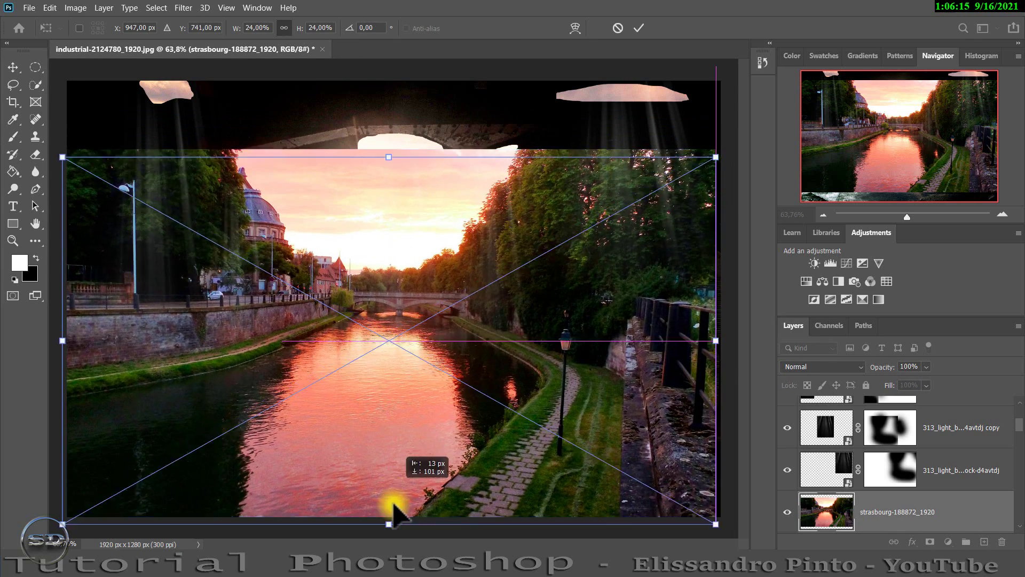
{"action": "left_click_drag", "start_coordinate": [384, 451], "coordinate": [392, 529]}
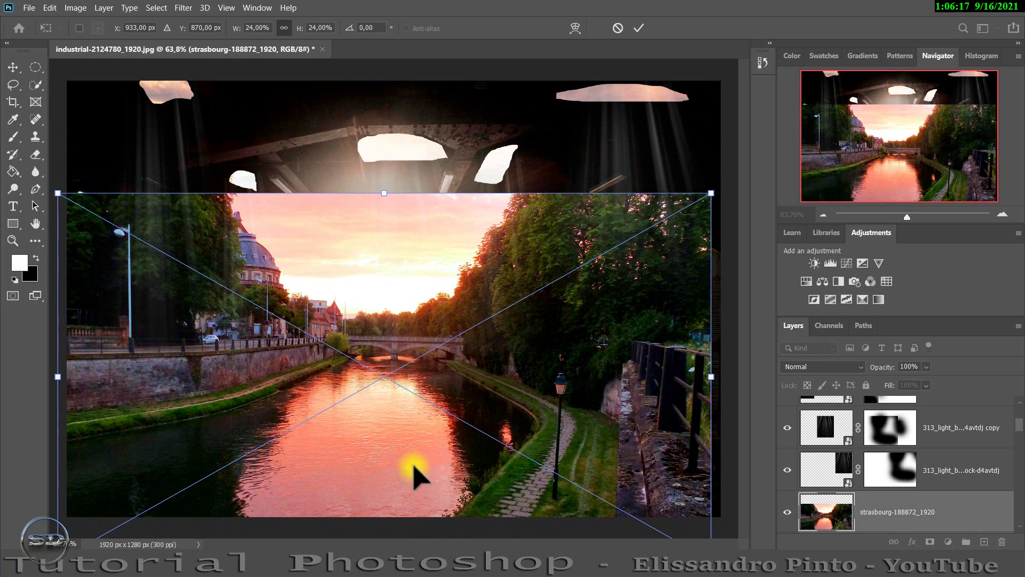
{"action": "left_click", "coordinate": [639, 28]}
Step: Mask out the river photo's sky, train area and bottom-left edge, leaving a pink reflection along the river
{"action": "key", "text": "b"}
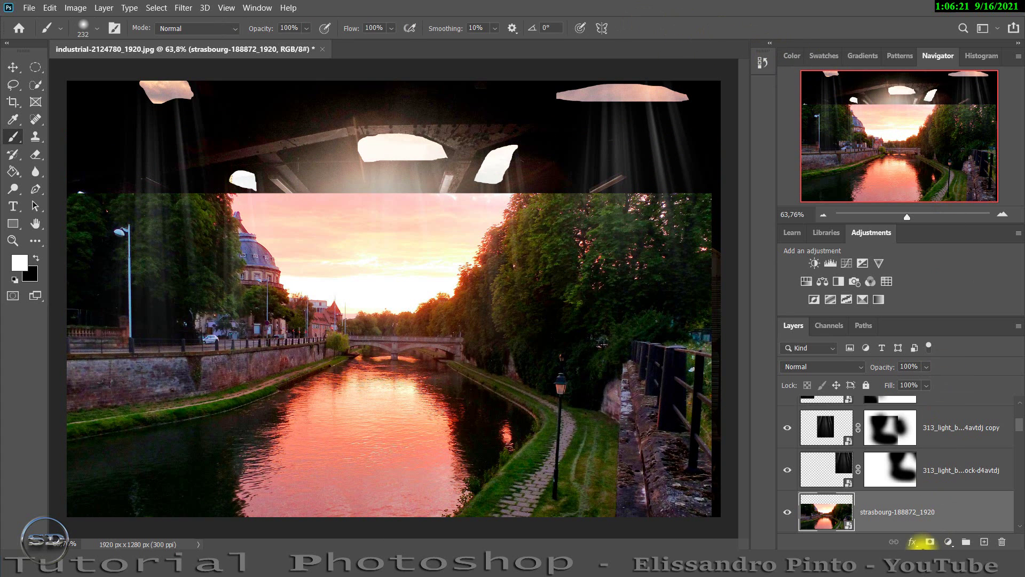
{"action": "left_click", "coordinate": [927, 542]}
{"action": "key", "text": "x"}
{"action": "mouse_move", "coordinate": [595, 499]}
{"action": "left_mouse_down"}
{"action": "mouse_move", "coordinate": [522, 458]}
{"action": "mouse_move", "coordinate": [530, 522]}
{"action": "mouse_move", "coordinate": [600, 547]}
{"action": "mouse_move", "coordinate": [734, 389]}
{"action": "mouse_move", "coordinate": [640, 457]}
{"action": "mouse_move", "coordinate": [501, 400]}
{"action": "mouse_move", "coordinate": [450, 366]}
{"action": "mouse_move", "coordinate": [690, 309]}
{"action": "mouse_move", "coordinate": [701, 395]}
{"action": "mouse_move", "coordinate": [698, 242]}
{"action": "mouse_move", "coordinate": [521, 202]}
{"action": "mouse_move", "coordinate": [622, 176]}
{"action": "mouse_move", "coordinate": [607, 361]}
{"action": "mouse_move", "coordinate": [614, 434]}
{"action": "mouse_move", "coordinate": [624, 447]}
{"action": "left_mouse_up"}
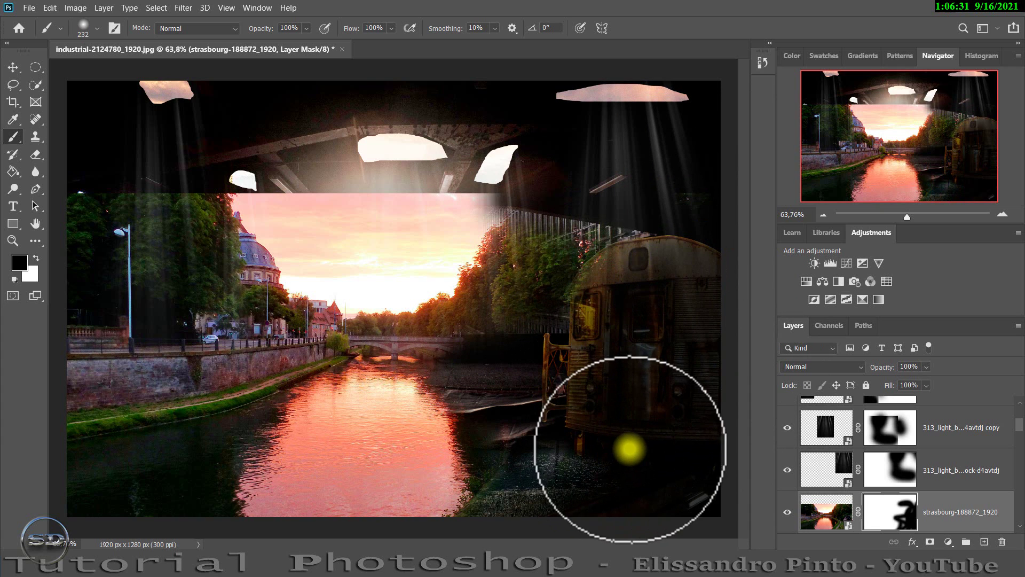
{"action": "mouse_move", "coordinate": [502, 187]}
{"action": "left_mouse_down"}
{"action": "mouse_move", "coordinate": [418, 258]}
{"action": "mouse_move", "coordinate": [464, 213]}
{"action": "mouse_move", "coordinate": [431, 255]}
{"action": "mouse_move", "coordinate": [356, 274]}
{"action": "left_mouse_up"}
{"action": "mouse_move", "coordinate": [379, 260]}
{"action": "left_mouse_down"}
{"action": "mouse_move", "coordinate": [403, 338]}
{"action": "mouse_move", "coordinate": [389, 389]}
{"action": "mouse_move", "coordinate": [553, 383]}
{"action": "mouse_move", "coordinate": [424, 377]}
{"action": "mouse_move", "coordinate": [406, 359]}
{"action": "mouse_move", "coordinate": [424, 349]}
{"action": "mouse_move", "coordinate": [437, 423]}
{"action": "mouse_move", "coordinate": [421, 522]}
{"action": "mouse_move", "coordinate": [399, 453]}
{"action": "mouse_move", "coordinate": [354, 465]}
{"action": "mouse_move", "coordinate": [393, 524]}
{"action": "mouse_move", "coordinate": [421, 530]}
{"action": "mouse_move", "coordinate": [392, 378]}
{"action": "mouse_move", "coordinate": [338, 320]}
{"action": "mouse_move", "coordinate": [110, 377]}
{"action": "mouse_move", "coordinate": [395, 286]}
{"action": "mouse_move", "coordinate": [27, 361]}
{"action": "mouse_move", "coordinate": [325, 287]}
{"action": "mouse_move", "coordinate": [91, 366]}
{"action": "mouse_move", "coordinate": [79, 308]}
{"action": "mouse_move", "coordinate": [275, 213]}
{"action": "mouse_move", "coordinate": [171, 206]}
{"action": "mouse_move", "coordinate": [6, 270]}
{"action": "mouse_move", "coordinate": [15, 280]}
{"action": "mouse_move", "coordinate": [281, 219]}
{"action": "mouse_move", "coordinate": [133, 240]}
{"action": "mouse_move", "coordinate": [207, 183]}
{"action": "mouse_move", "coordinate": [104, 242]}
{"action": "mouse_move", "coordinate": [46, 320]}
{"action": "mouse_move", "coordinate": [126, 229]}
{"action": "left_mouse_up"}
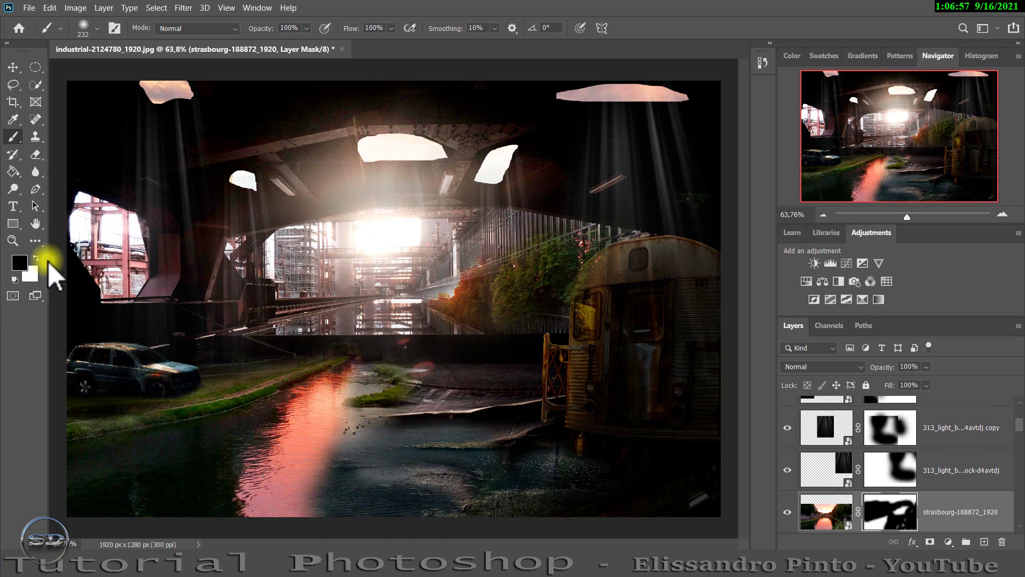
{"action": "mouse_move", "coordinate": [312, 439]}
{"action": "left_mouse_down"}
{"action": "mouse_move", "coordinate": [418, 507]}
{"action": "mouse_move", "coordinate": [472, 526]}
{"action": "mouse_move", "coordinate": [246, 532]}
{"action": "left_mouse_up"}
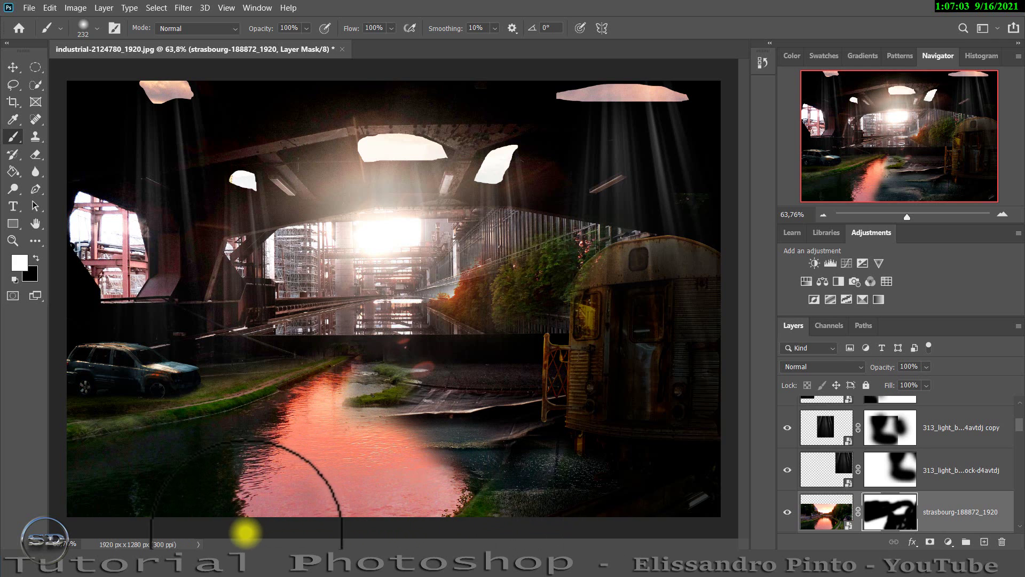
{"action": "left_click_drag", "start_coordinate": [148, 542], "coordinate": [109, 531]}
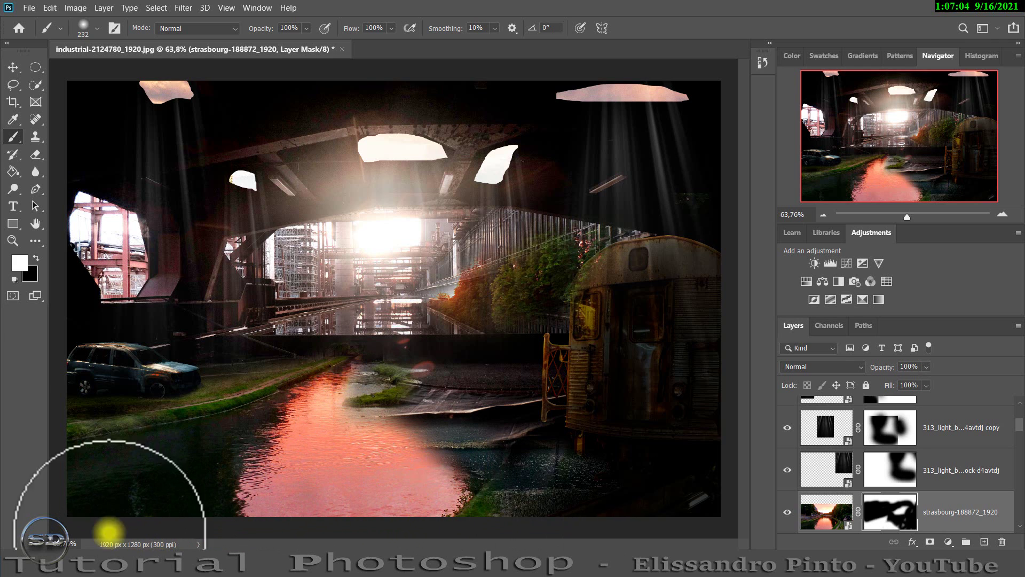
Step: Nudge the Strasbourg river photo up and to the left
{"action": "left_click", "coordinate": [12, 68]}
{"action": "left_click_drag", "start_coordinate": [214, 419], "coordinate": [190, 409]}
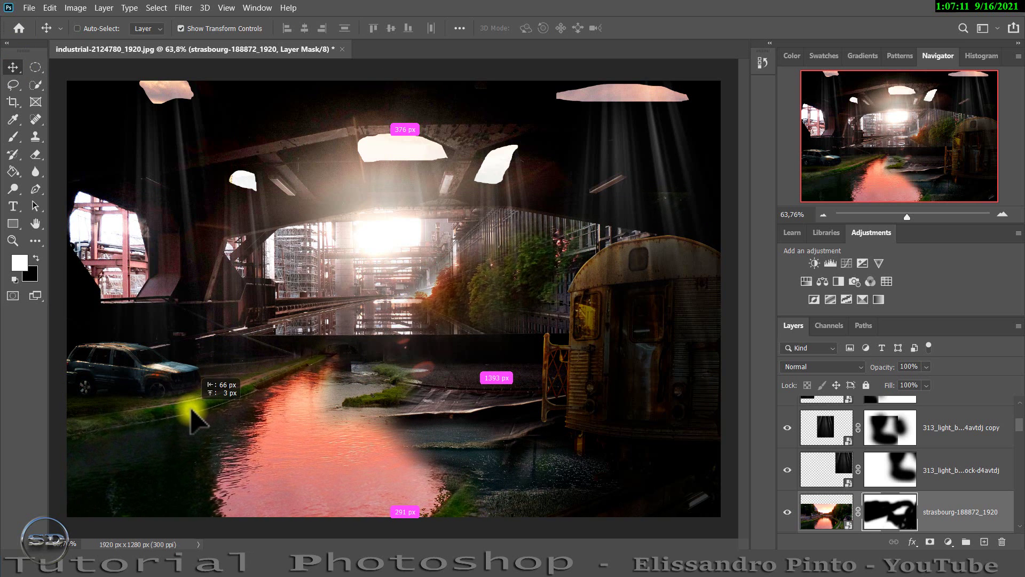
{"action": "left_click_drag", "start_coordinate": [191, 409], "coordinate": [188, 403]}
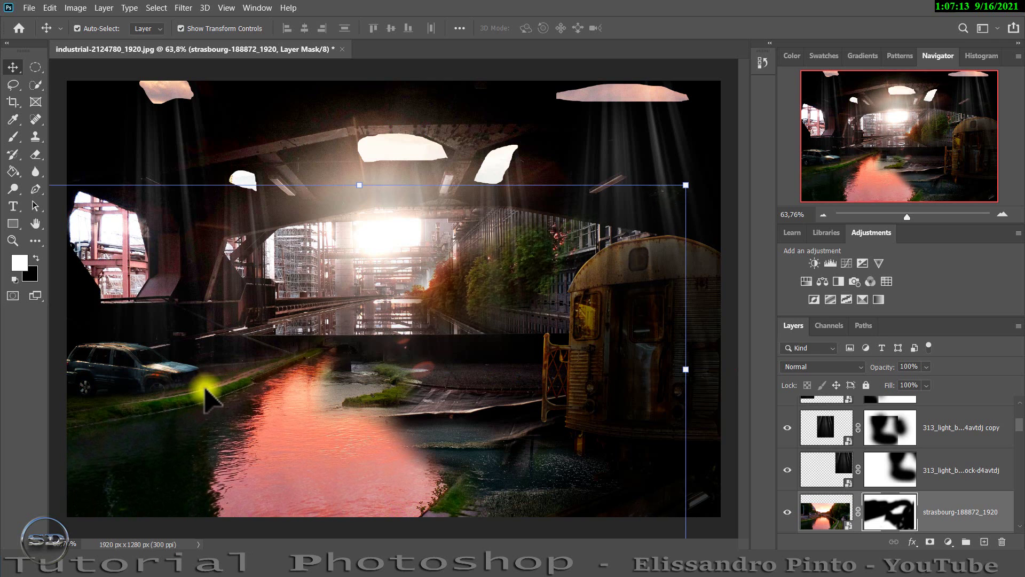
Step: Within a Polygonal Lasso selection, paint the mask to reveal foliage over the fence above the train
{"action": "left_click", "coordinate": [13, 137]}
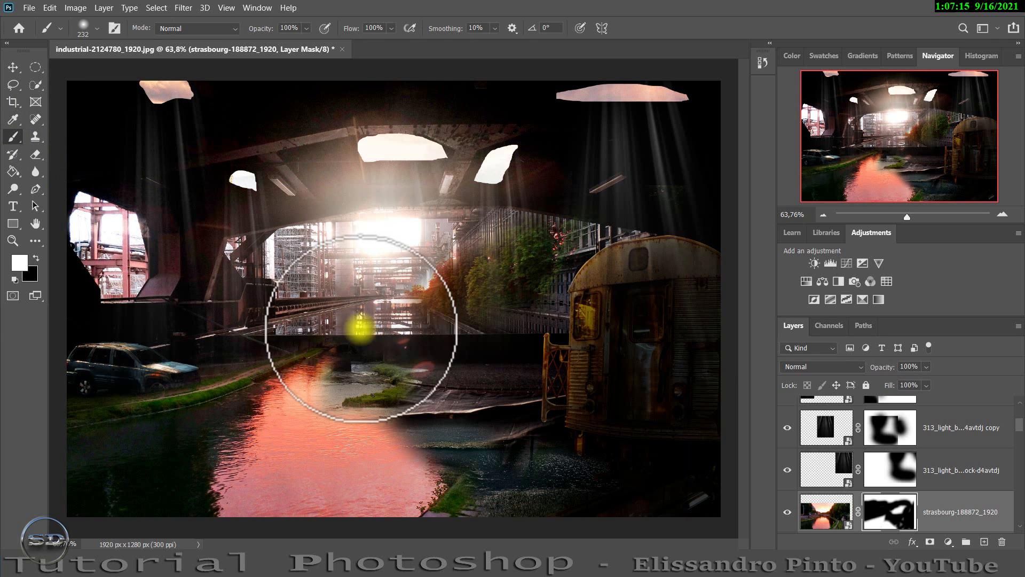
{"action": "left_click", "coordinate": [37, 258]}
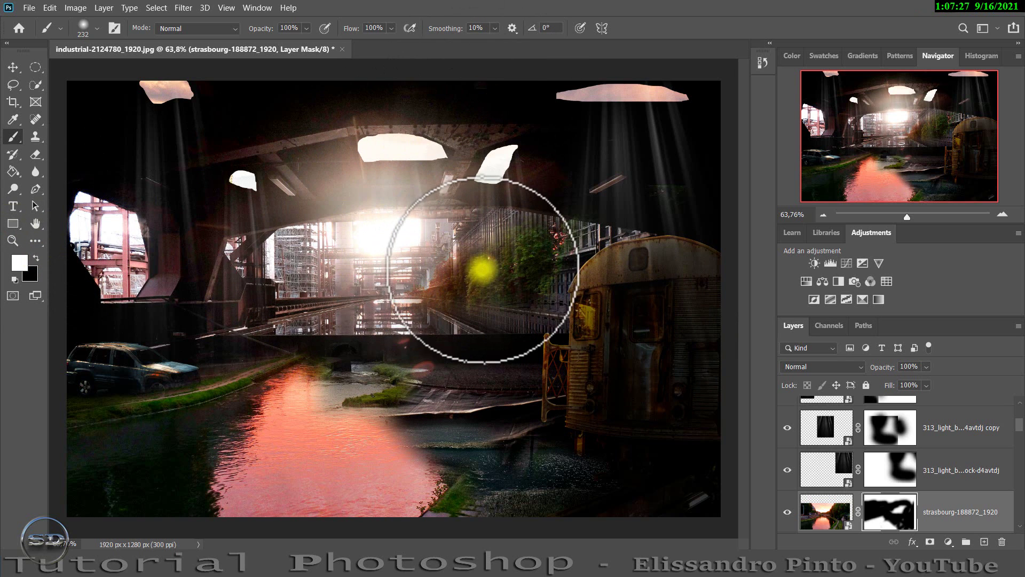
{"action": "left_click", "coordinate": [12, 84]}
{"action": "left_click", "coordinate": [53, 88]}
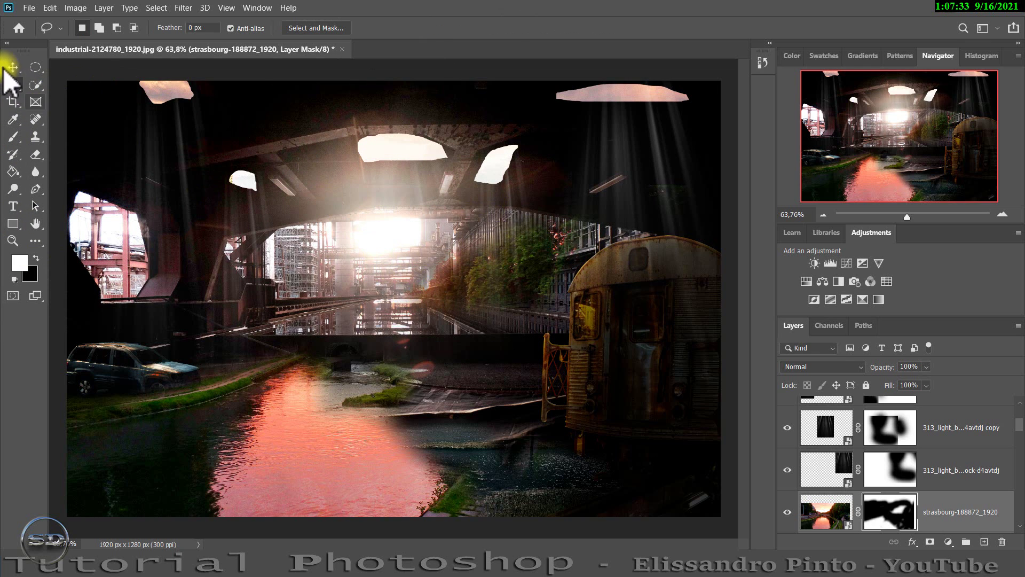
{"action": "left_click", "coordinate": [51, 99]}
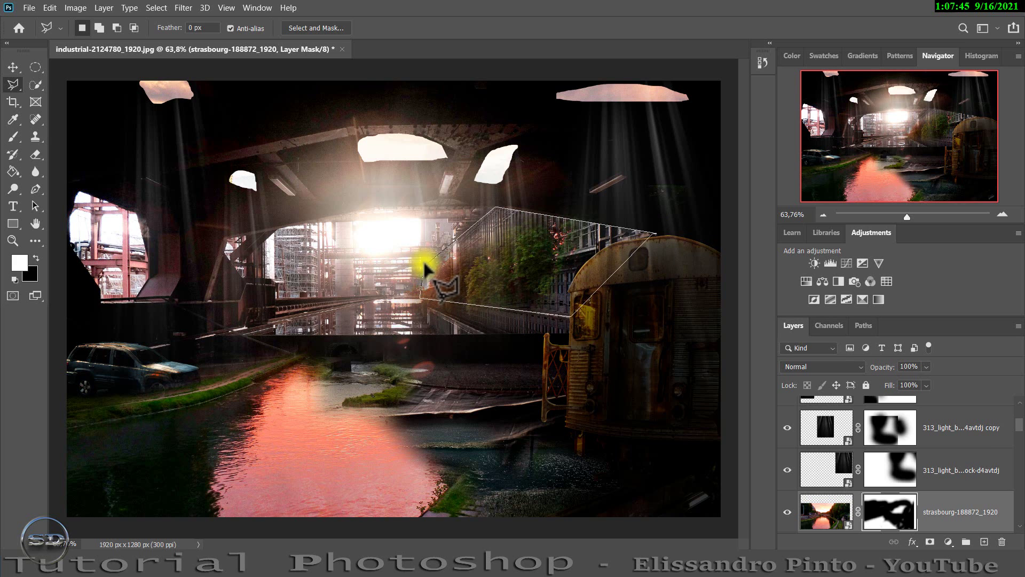
{"action": "left_click", "coordinate": [12, 137]}
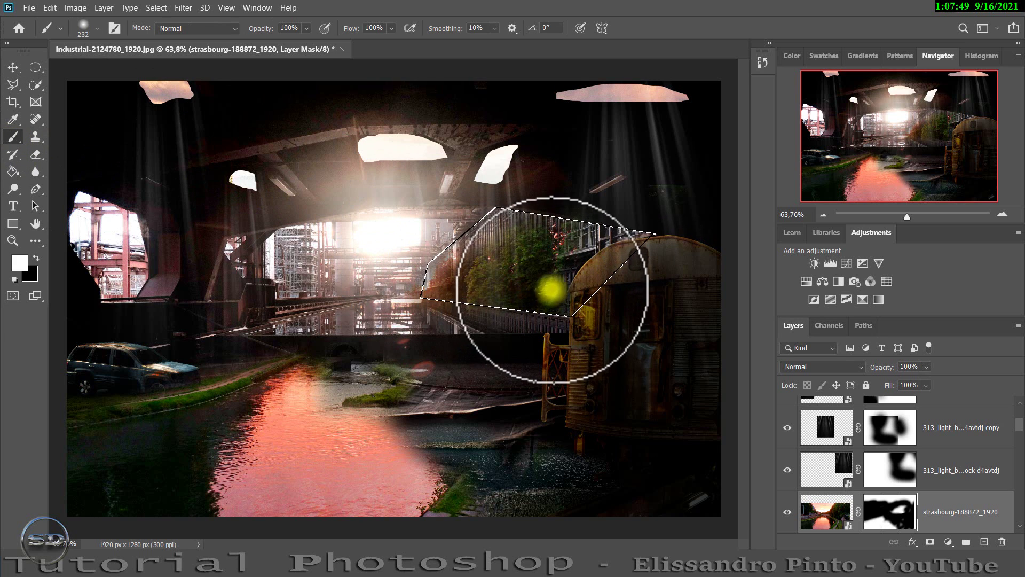
{"action": "mouse_move", "coordinate": [552, 290]}
{"action": "left_mouse_down"}
{"action": "mouse_move", "coordinate": [587, 226]}
{"action": "mouse_move", "coordinate": [473, 249]}
{"action": "mouse_move", "coordinate": [563, 249]}
{"action": "left_mouse_up"}
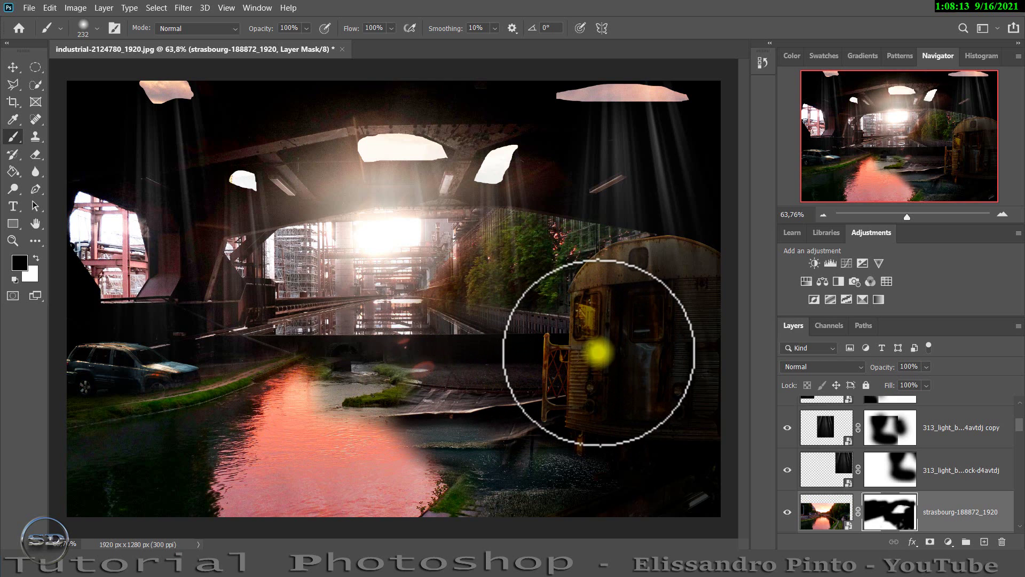
Step: Move the Strasbourg layer below the debris layer, toggling its visibility to compare
{"action": "left_click", "coordinate": [786, 513]}
{"action": "left_click", "coordinate": [786, 512]}
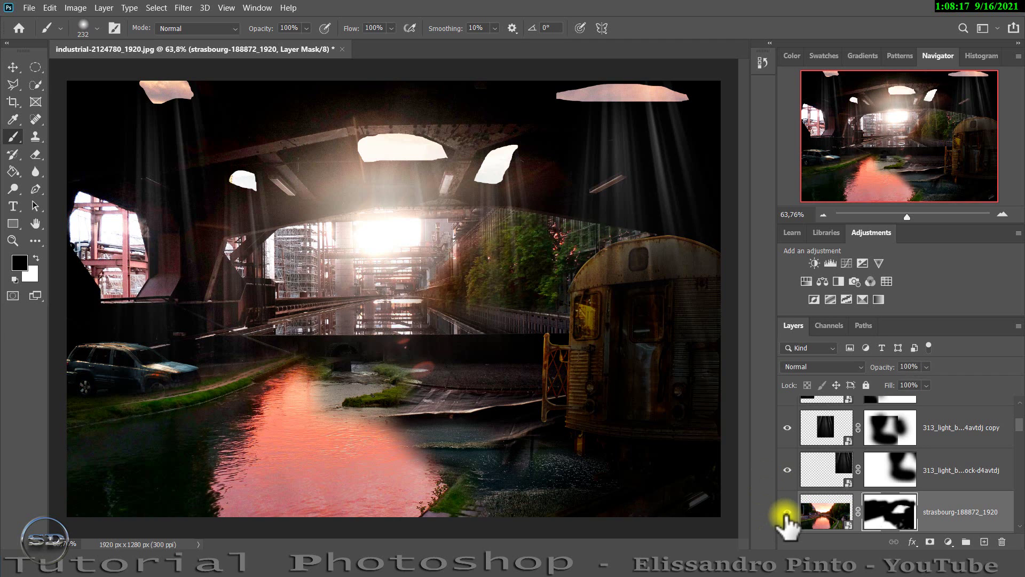
{"action": "left_click", "coordinate": [785, 513]}
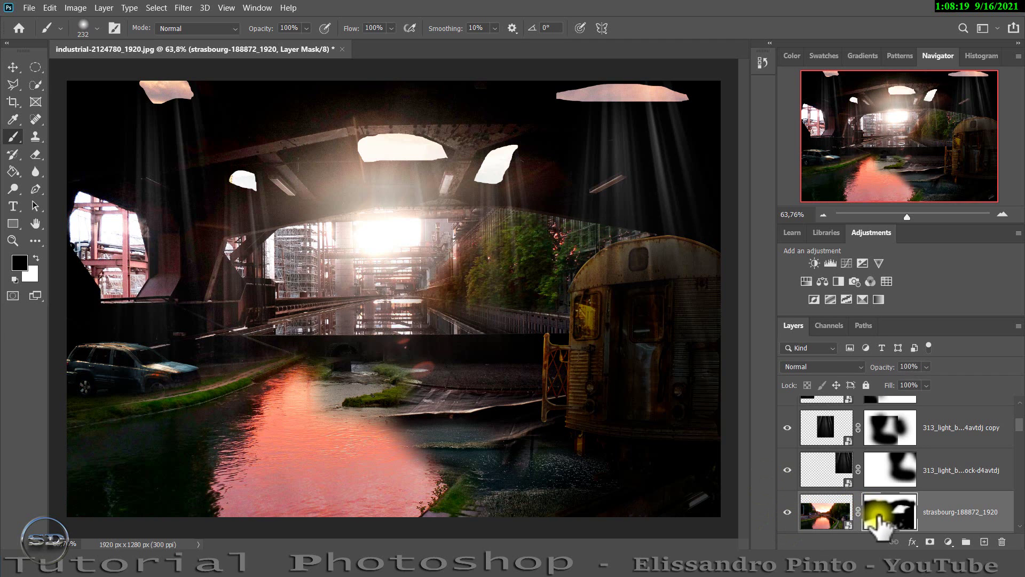
{"action": "scroll", "coordinate": [964, 508], "scroll_direction": "down", "scroll_amount": 1}
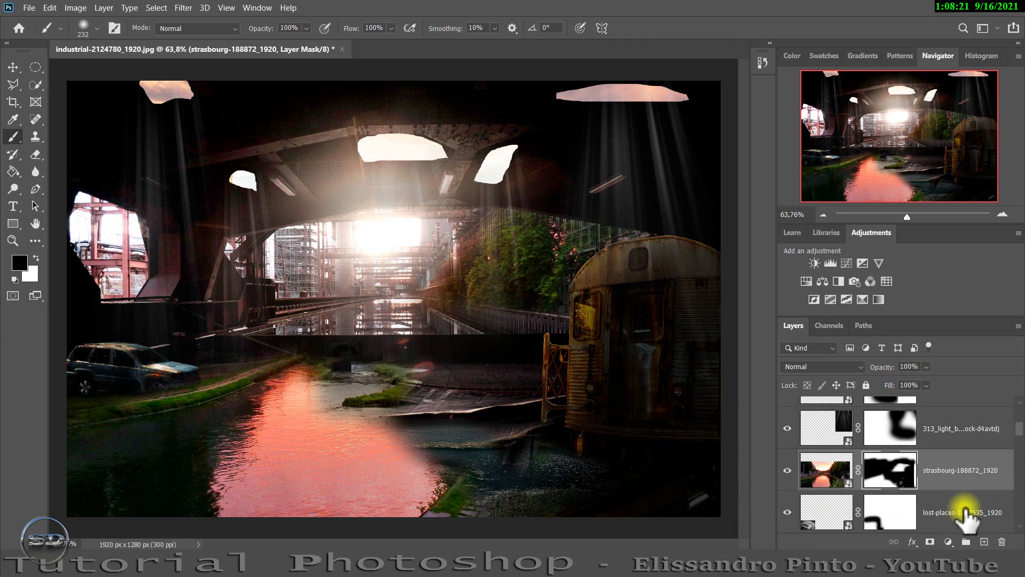
{"action": "key", "text": "x"}
{"action": "left_click_drag", "start_coordinate": [952, 483], "coordinate": [931, 521]}
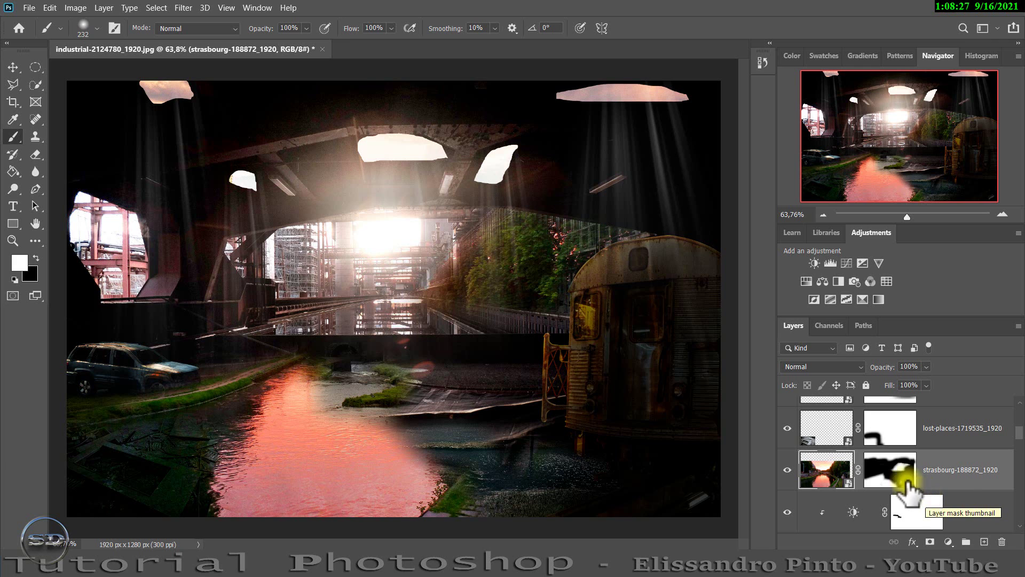
{"action": "left_click", "coordinate": [787, 470]}
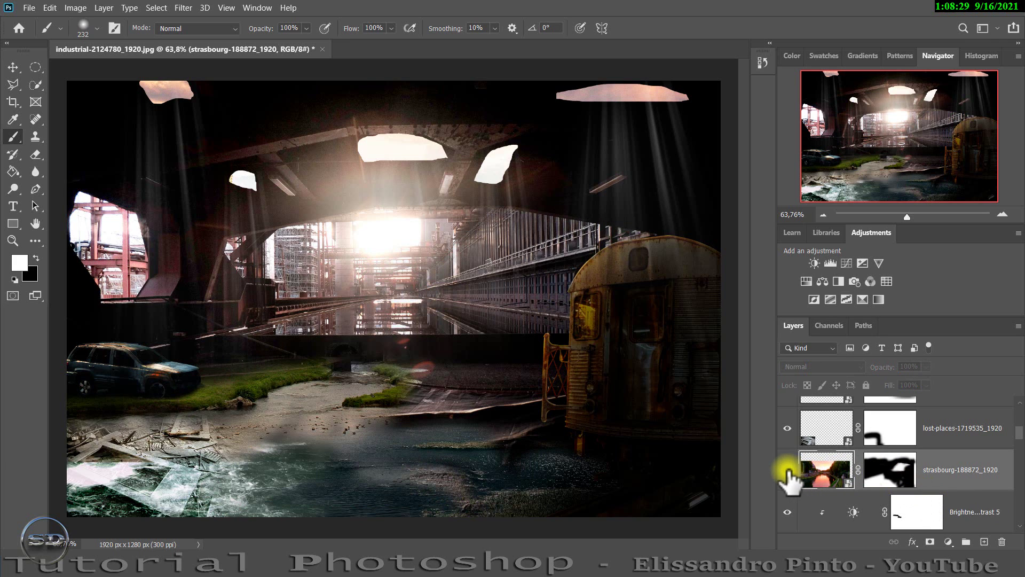
{"action": "left_click", "coordinate": [787, 469]}
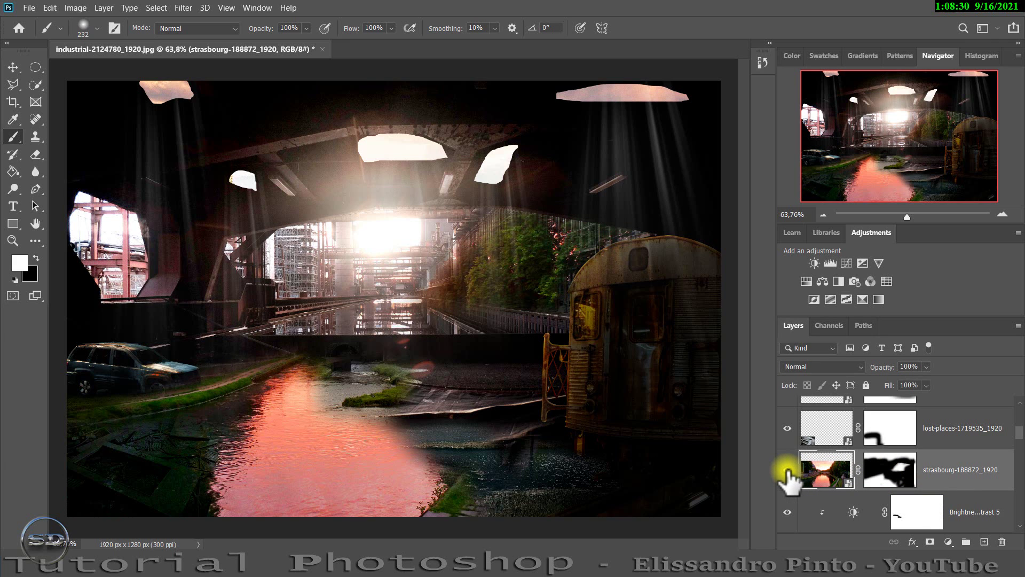
Step: Paint black on the Strasbourg mask with a 124 px brush, hiding the river's right edge and the car area
{"action": "left_click", "coordinate": [873, 469]}
{"action": "key", "text": "x"}
{"action": "mouse_move", "coordinate": [492, 446]}
{"action": "left_mouse_down"}
{"action": "mouse_move", "coordinate": [331, 477]}
{"action": "mouse_move", "coordinate": [290, 441]}
{"action": "mouse_move", "coordinate": [263, 514]}
{"action": "mouse_move", "coordinate": [293, 503]}
{"action": "mouse_move", "coordinate": [249, 484]}
{"action": "mouse_move", "coordinate": [293, 411]}
{"action": "mouse_move", "coordinate": [320, 401]}
{"action": "mouse_move", "coordinate": [305, 442]}
{"action": "mouse_move", "coordinate": [435, 470]}
{"action": "mouse_move", "coordinate": [489, 458]}
{"action": "mouse_move", "coordinate": [229, 491]}
{"action": "mouse_move", "coordinate": [282, 492]}
{"action": "mouse_move", "coordinate": [197, 469]}
{"action": "mouse_move", "coordinate": [258, 501]}
{"action": "mouse_move", "coordinate": [256, 431]}
{"action": "mouse_move", "coordinate": [502, 496]}
{"action": "mouse_move", "coordinate": [350, 450]}
{"action": "mouse_move", "coordinate": [291, 389]}
{"action": "mouse_move", "coordinate": [304, 398]}
{"action": "mouse_move", "coordinate": [291, 441]}
{"action": "mouse_move", "coordinate": [213, 474]}
{"action": "mouse_move", "coordinate": [355, 484]}
{"action": "mouse_move", "coordinate": [393, 473]}
{"action": "mouse_move", "coordinate": [796, 473]}
{"action": "left_mouse_up"}
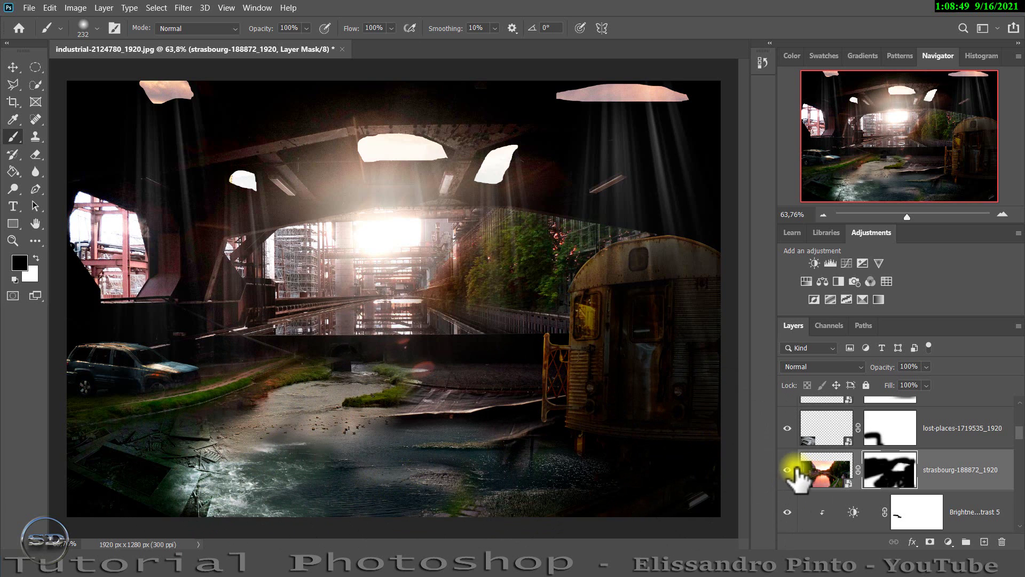
{"action": "left_click", "coordinate": [787, 470]}
{"action": "left_click", "coordinate": [787, 470]}
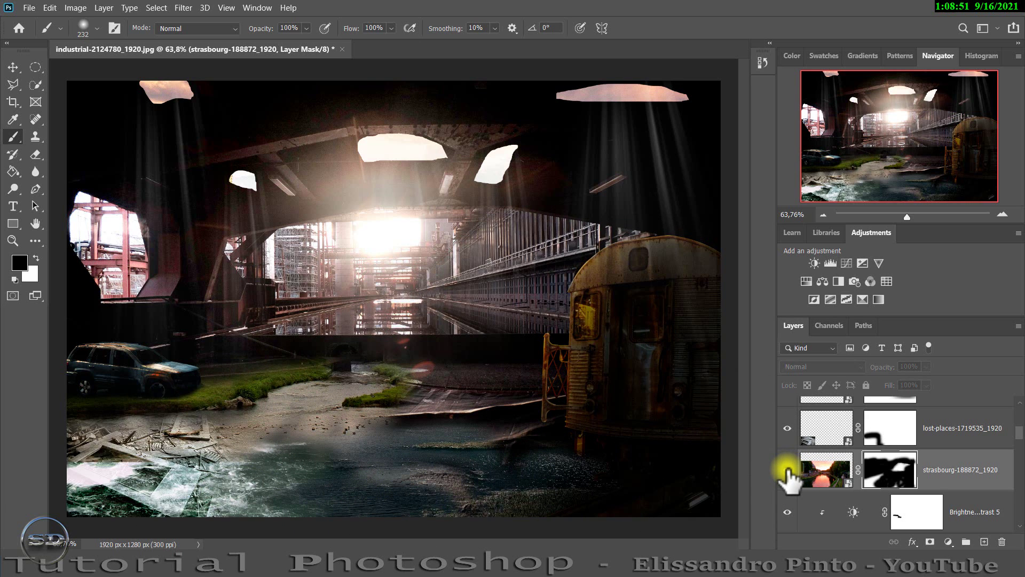
{"action": "left_click_drag", "start_coordinate": [279, 332], "coordinate": [246, 325]}
{"action": "right_click", "coordinate": [248, 324], "text": "alt"}
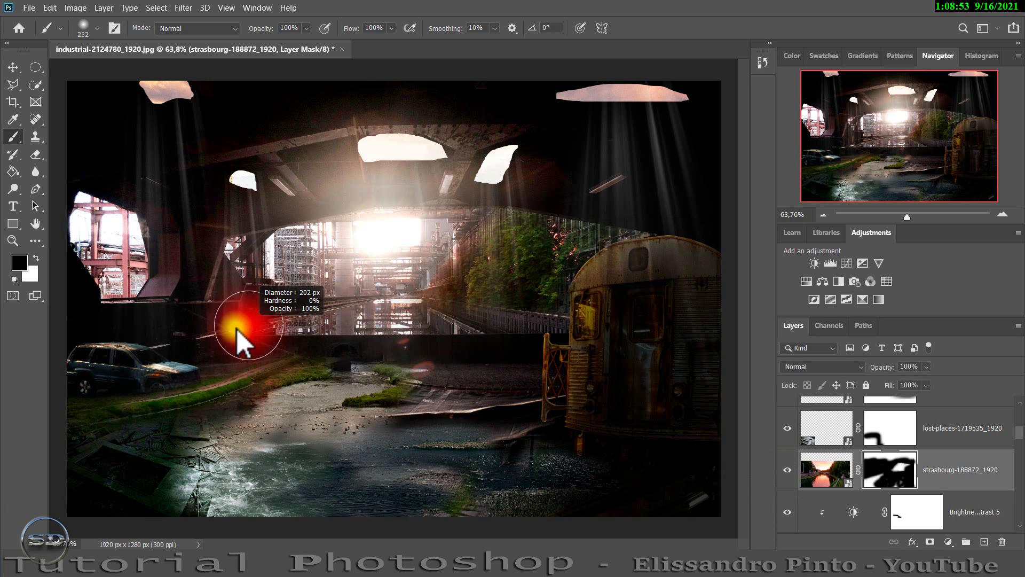
{"action": "left_click_drag", "start_coordinate": [250, 347], "coordinate": [142, 377]}
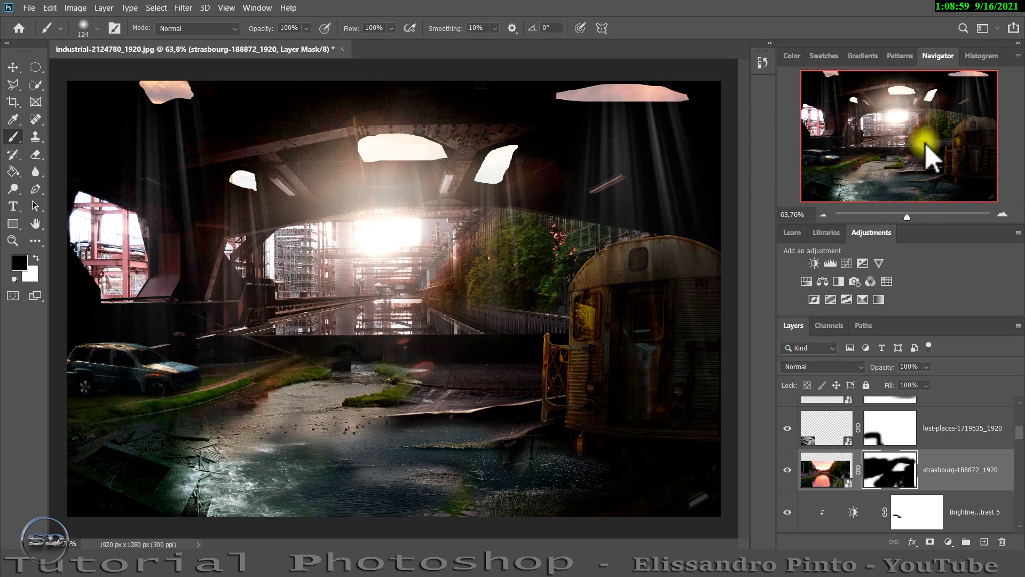
Step: Zoomed in, reveal water texture along the lower-left path on the Strasbourg mask
{"action": "left_click_drag", "start_coordinate": [914, 217], "coordinate": [919, 216]}
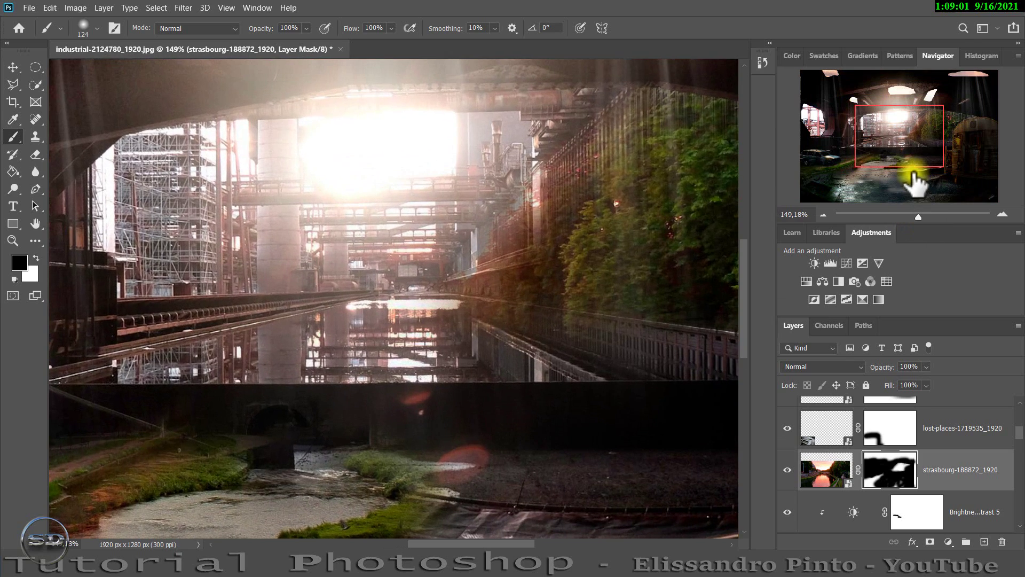
{"action": "left_click_drag", "start_coordinate": [910, 172], "coordinate": [827, 164]}
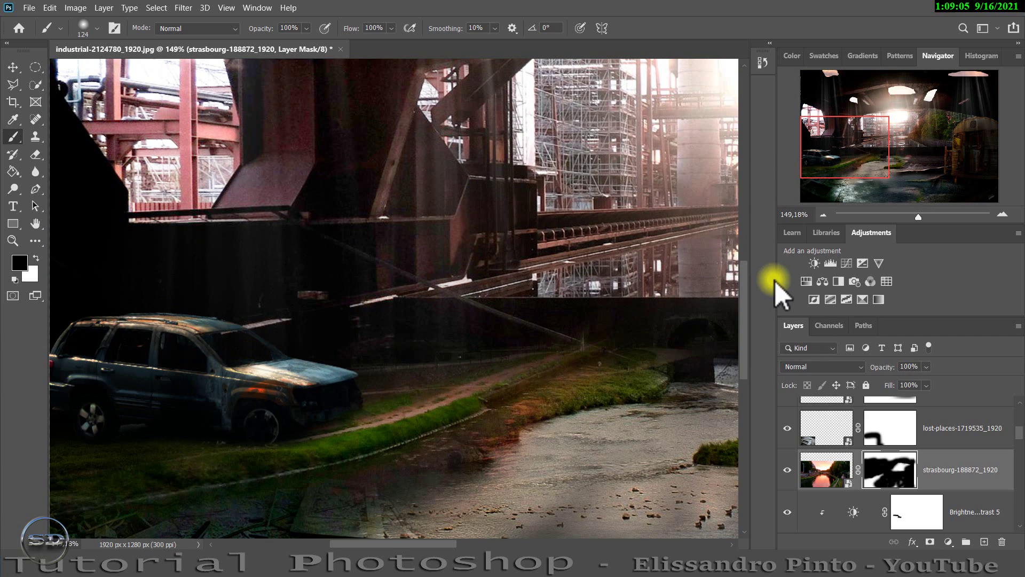
{"action": "mouse_move", "coordinate": [656, 402]}
{"action": "left_mouse_down"}
{"action": "mouse_move", "coordinate": [452, 493]}
{"action": "mouse_move", "coordinate": [441, 484]}
{"action": "left_mouse_up"}
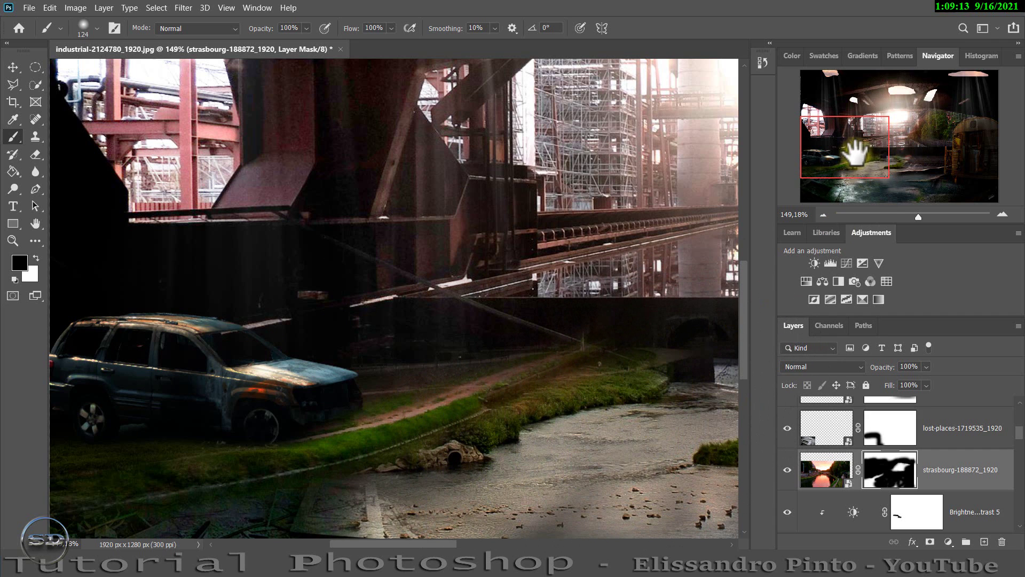
{"action": "mouse_move", "coordinate": [856, 153]}
{"action": "left_mouse_down"}
{"action": "mouse_move", "coordinate": [877, 161]}
{"action": "mouse_move", "coordinate": [842, 184]}
{"action": "left_mouse_up"}
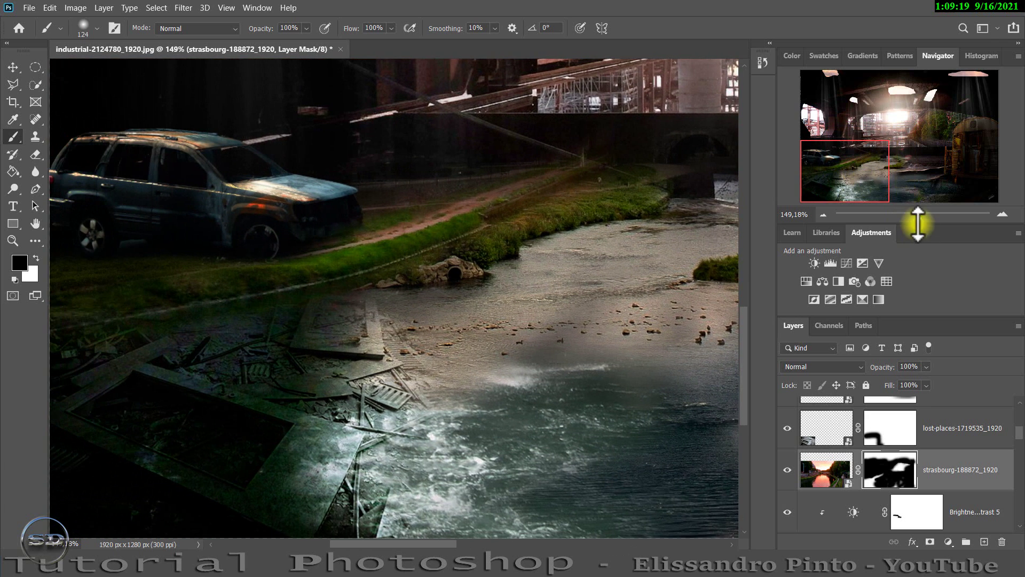
{"action": "left_click_drag", "start_coordinate": [918, 216], "coordinate": [910, 217]}
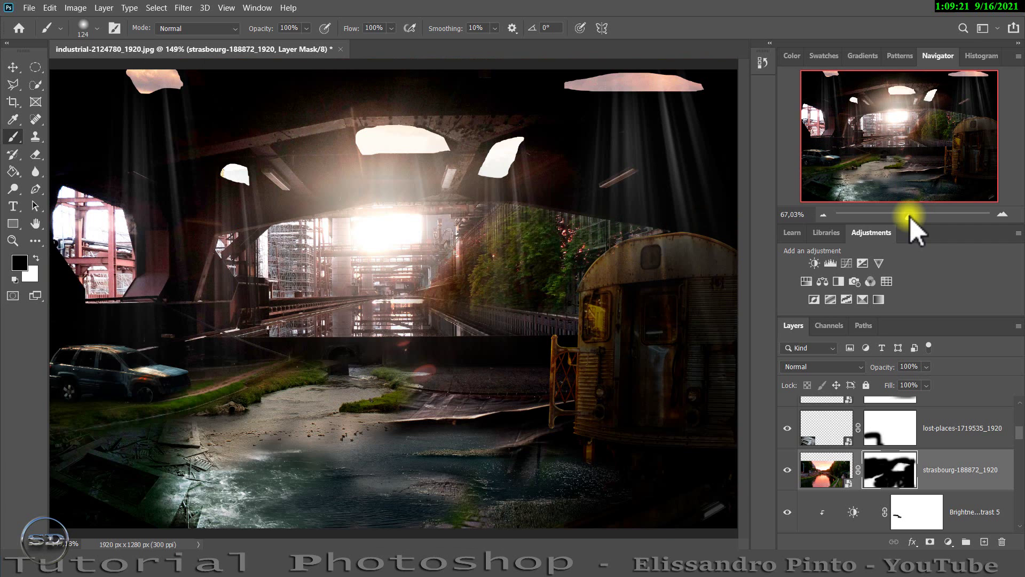
Step: Toggle the strasbourg layer to compare, then open industrial-1381865.psd past the Missing Profile notice
{"action": "left_click", "coordinate": [785, 469]}
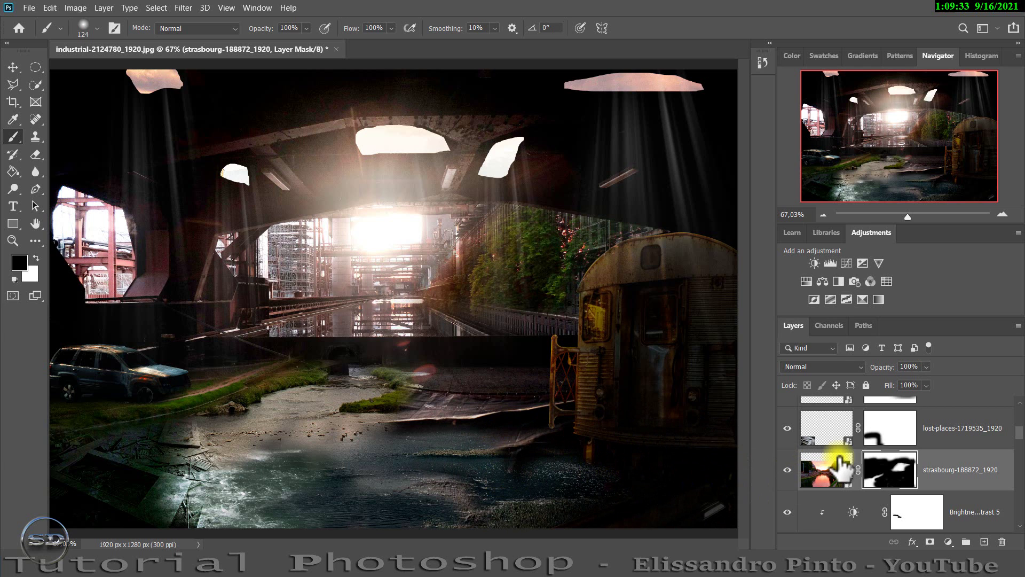
{"action": "left_click", "coordinate": [787, 469]}
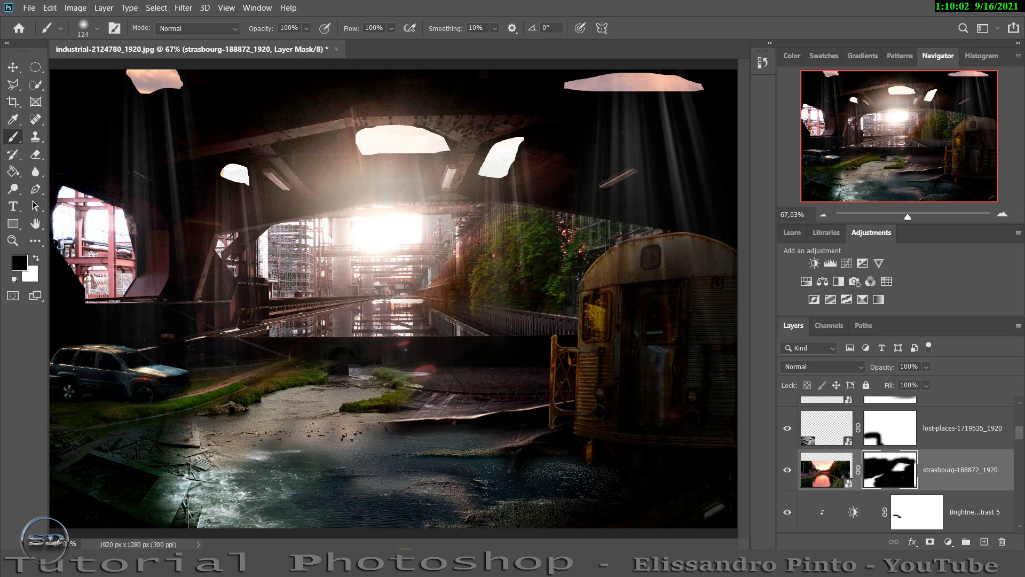
{"action": "left_click", "coordinate": [585, 268]}
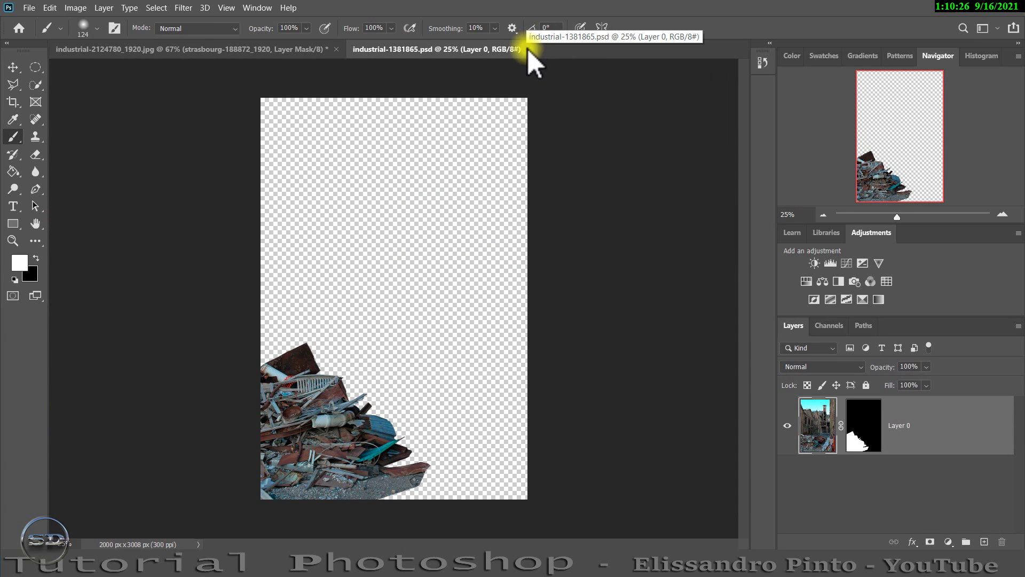
Step: With the Move tool, drag the debris pile layer into the tunnel composite
{"action": "left_click", "coordinate": [12, 67]}
{"action": "left_click", "coordinate": [222, 158]}
{"action": "left_click", "coordinate": [324, 427]}
{"action": "mouse_move", "coordinate": [390, 418]}
{"action": "left_mouse_down"}
{"action": "mouse_move", "coordinate": [97, 48]}
{"action": "mouse_move", "coordinate": [106, 286]}
{"action": "left_mouse_up"}
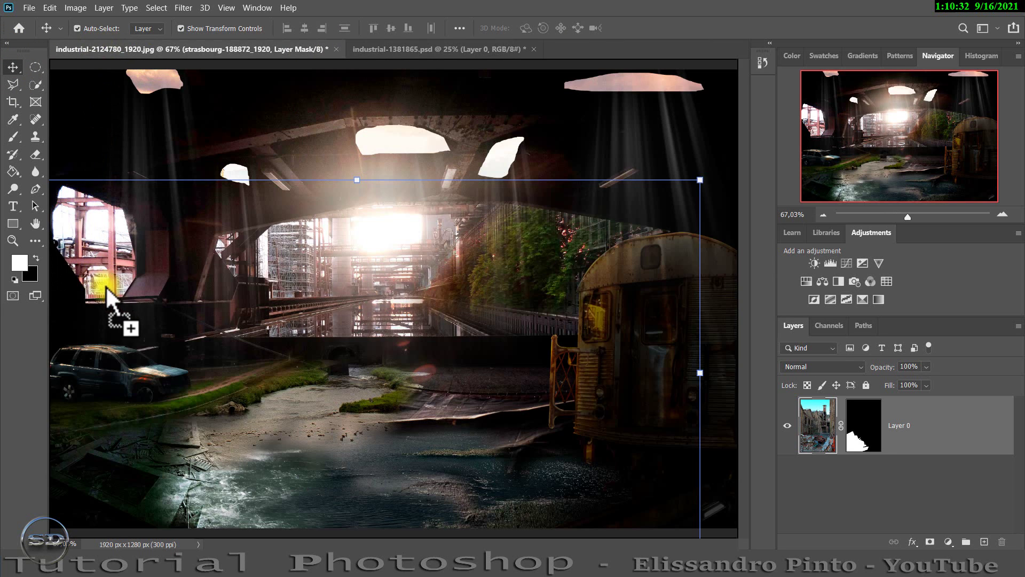
{"action": "left_click_drag", "start_coordinate": [428, 404], "coordinate": [424, 416]}
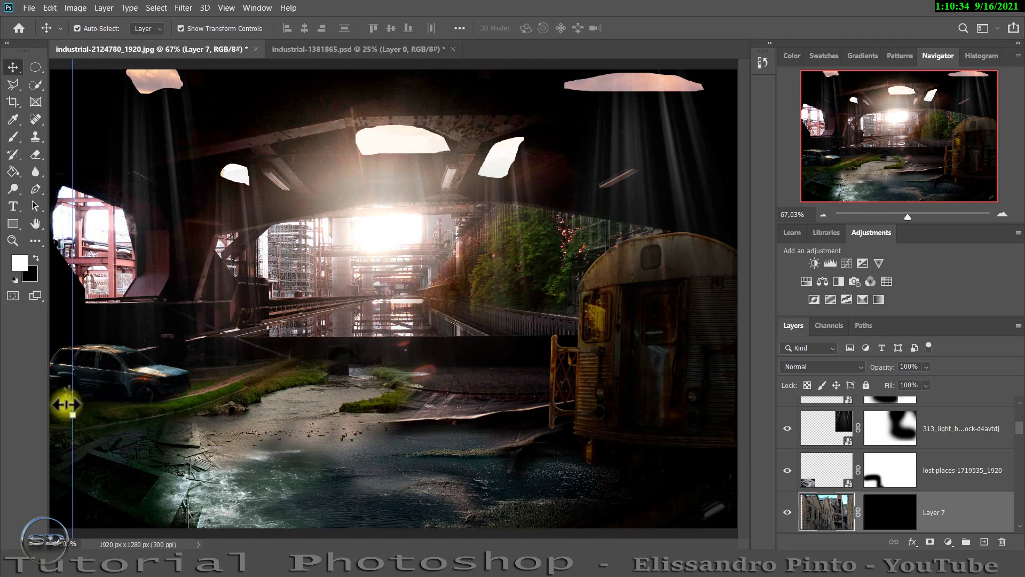
Step: Shrink, flip horizontally and tilt the debris into the bottom-right corner, then add Brightness/Contrast
{"action": "mouse_move", "coordinate": [80, 415]}
{"action": "left_mouse_down"}
{"action": "mouse_move", "coordinate": [497, 358]}
{"action": "mouse_move", "coordinate": [454, 332]}
{"action": "mouse_move", "coordinate": [475, 329]}
{"action": "left_mouse_up"}
{"action": "right_click", "coordinate": [497, 385]}
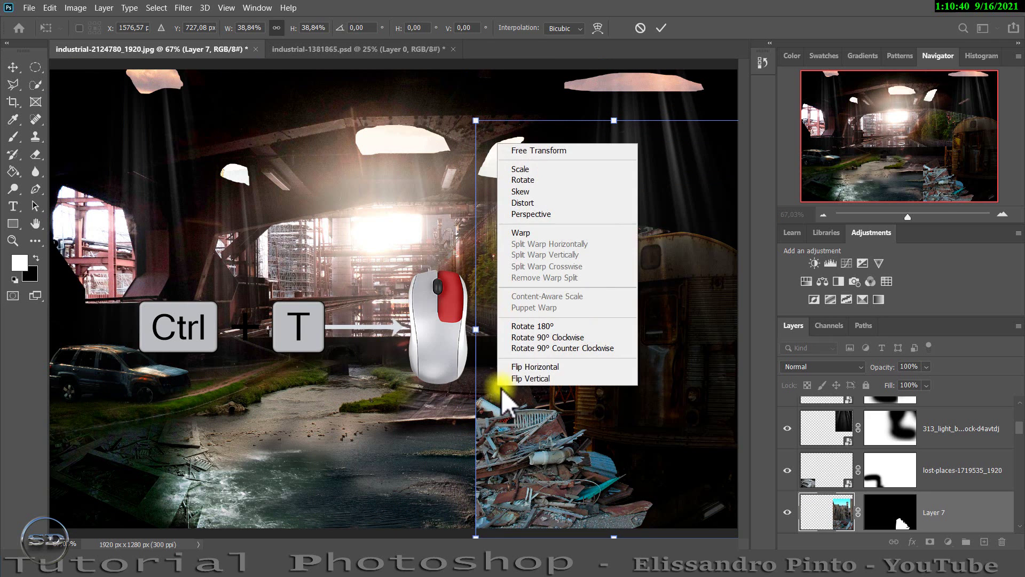
{"action": "left_click", "coordinate": [517, 368]}
{"action": "left_click_drag", "start_coordinate": [576, 399], "coordinate": [552, 382]}
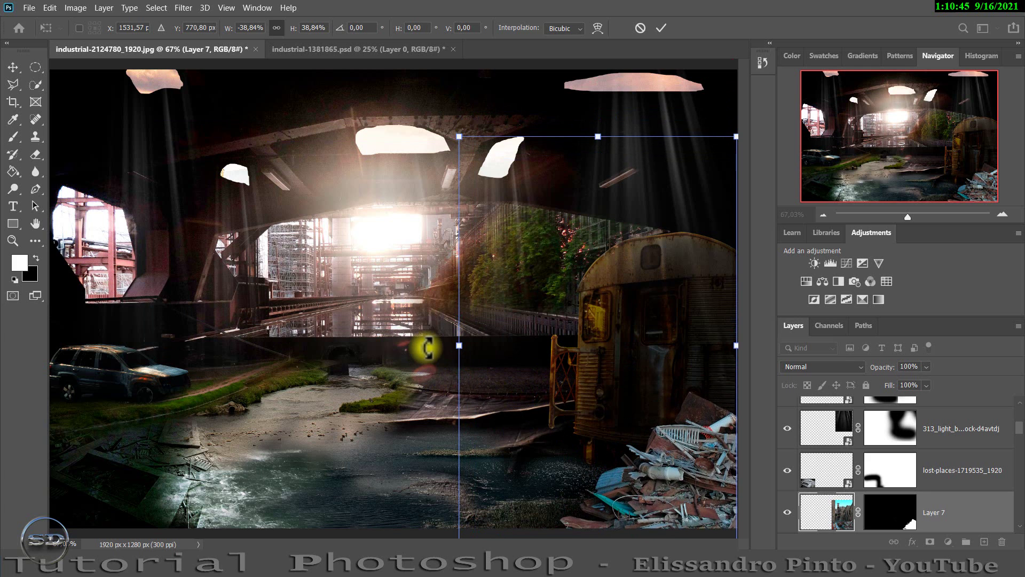
{"action": "left_click_drag", "start_coordinate": [426, 344], "coordinate": [430, 363]}
{"action": "left_click_drag", "start_coordinate": [539, 341], "coordinate": [540, 355]}
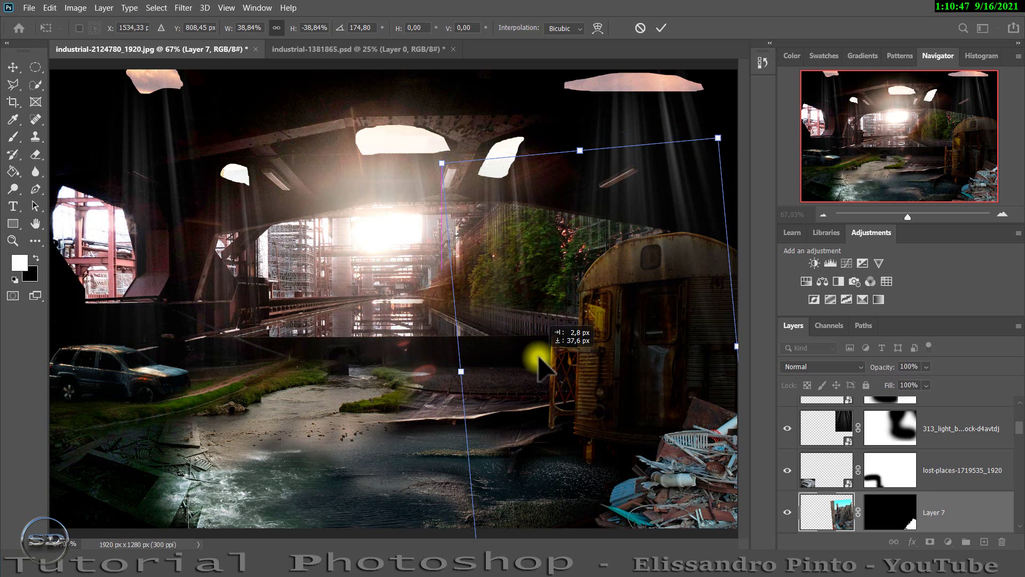
{"action": "left_click", "coordinate": [661, 30]}
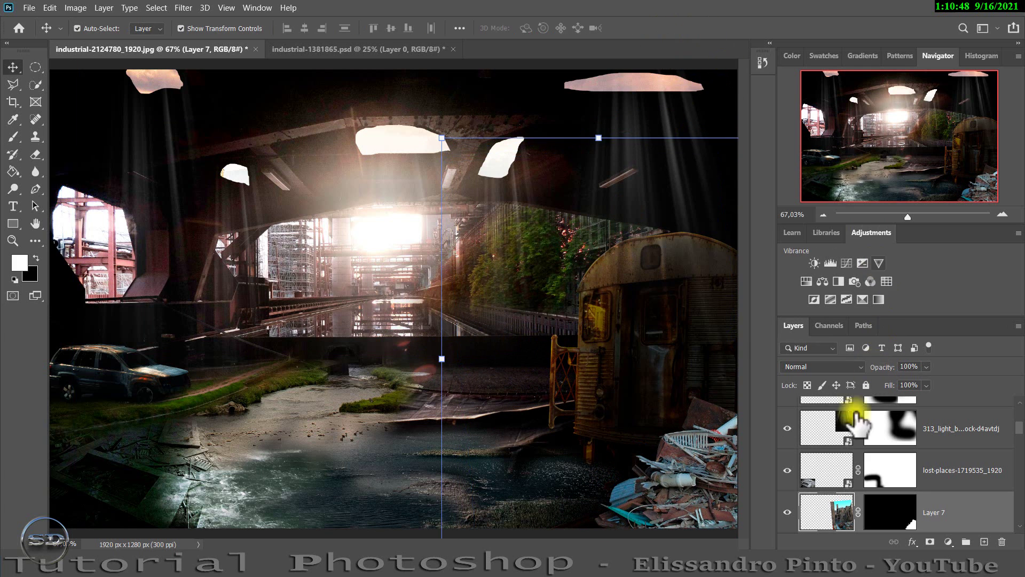
{"action": "left_click", "coordinate": [814, 263]}
Step: Clip Brightness/Contrast 6 to the debris pile with brightness -146 and contrast 31
{"action": "left_click_drag", "start_coordinate": [581, 217], "coordinate": [404, 223]}
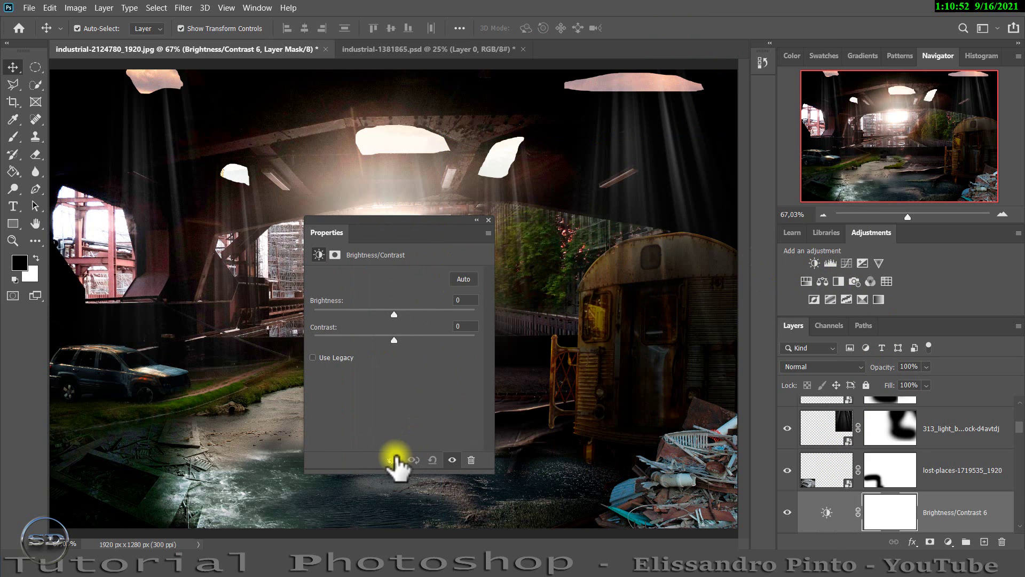
{"action": "left_click", "coordinate": [394, 460]}
{"action": "left_click", "coordinate": [394, 315]}
{"action": "left_click_drag", "start_coordinate": [394, 315], "coordinate": [317, 315]}
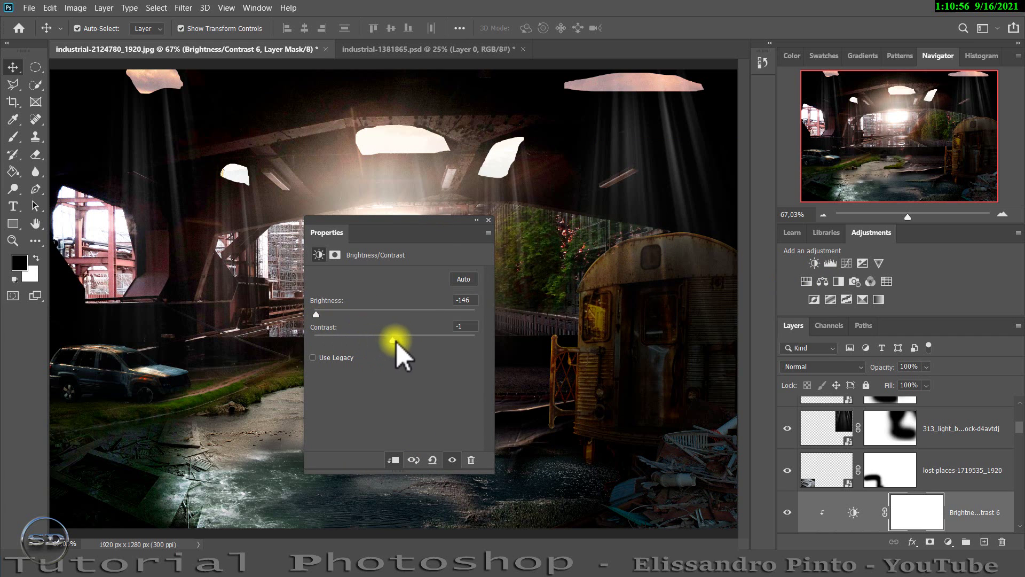
{"action": "left_click_drag", "start_coordinate": [402, 342], "coordinate": [419, 339]}
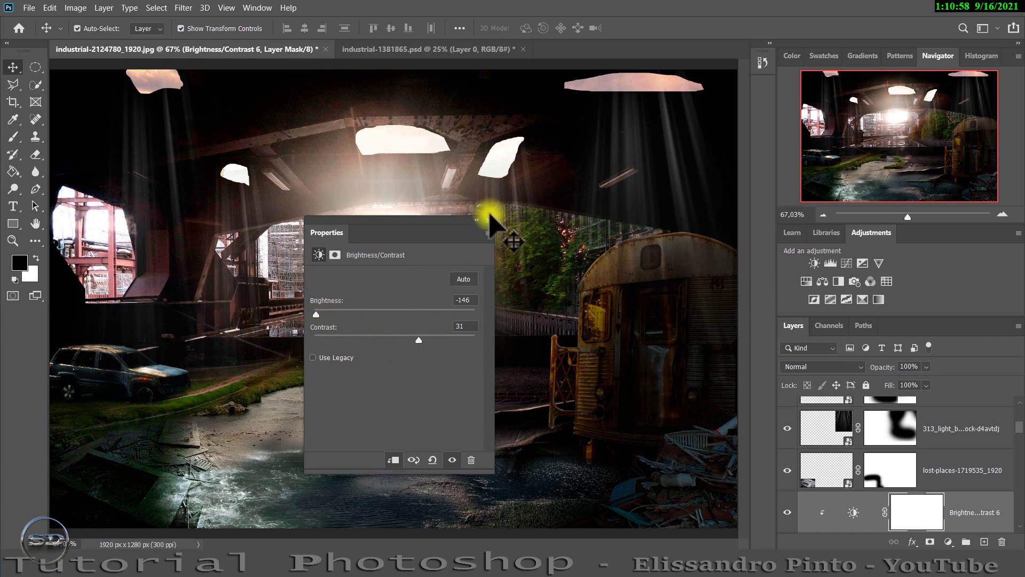
{"action": "left_click", "coordinate": [489, 220]}
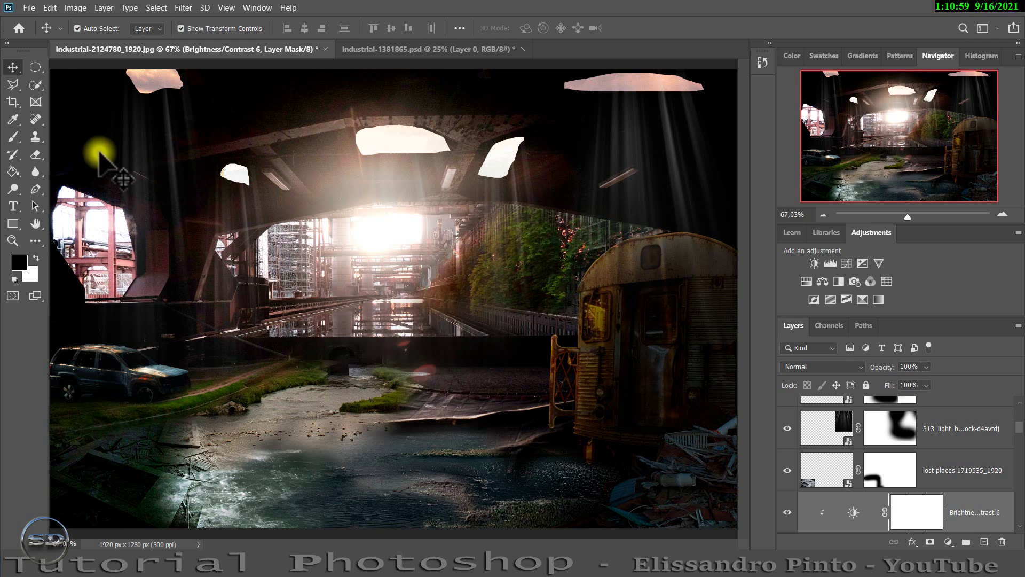
{"action": "left_click", "coordinate": [14, 137]}
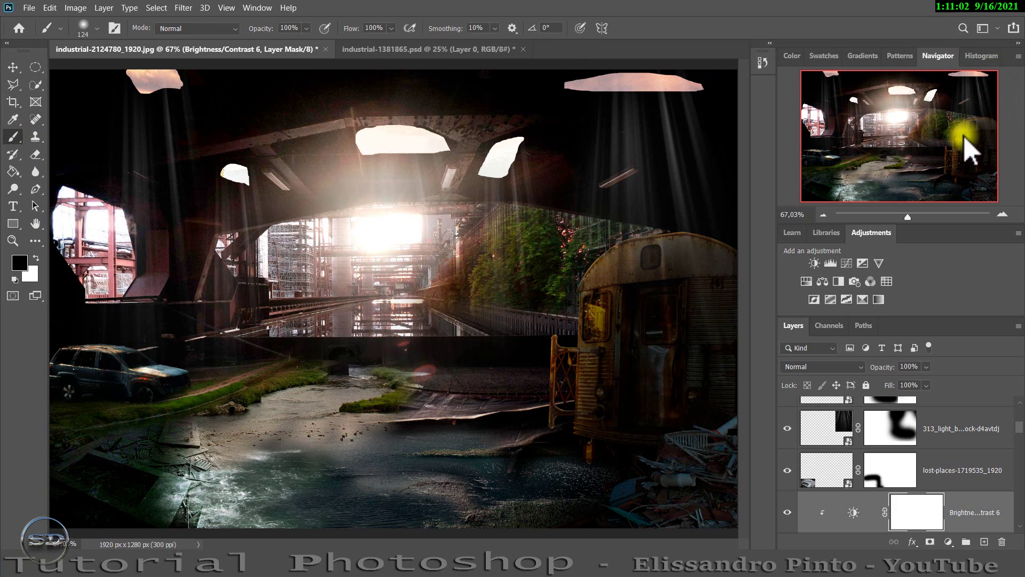
Step: Scale the cat tail plants to about 12.59% and move them to the lower right
{"action": "left_click", "coordinate": [905, 215]}
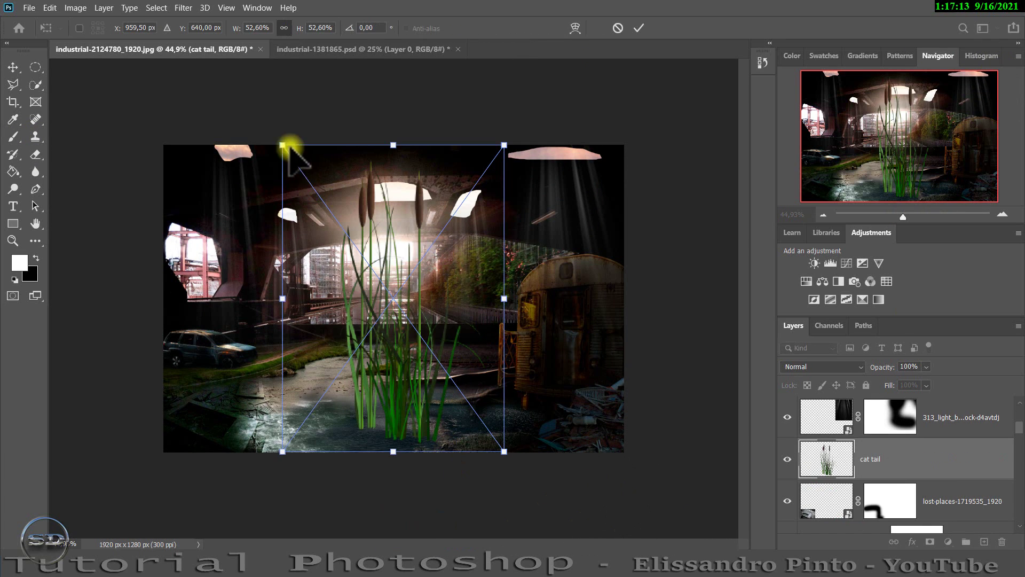
{"action": "mouse_move", "coordinate": [283, 147]}
{"action": "left_mouse_down"}
{"action": "mouse_move", "coordinate": [367, 232]}
{"action": "mouse_move", "coordinate": [407, 359]}
{"action": "mouse_move", "coordinate": [439, 385]}
{"action": "mouse_move", "coordinate": [451, 378]}
{"action": "left_mouse_up"}
{"action": "left_click_drag", "start_coordinate": [492, 424], "coordinate": [617, 438]}
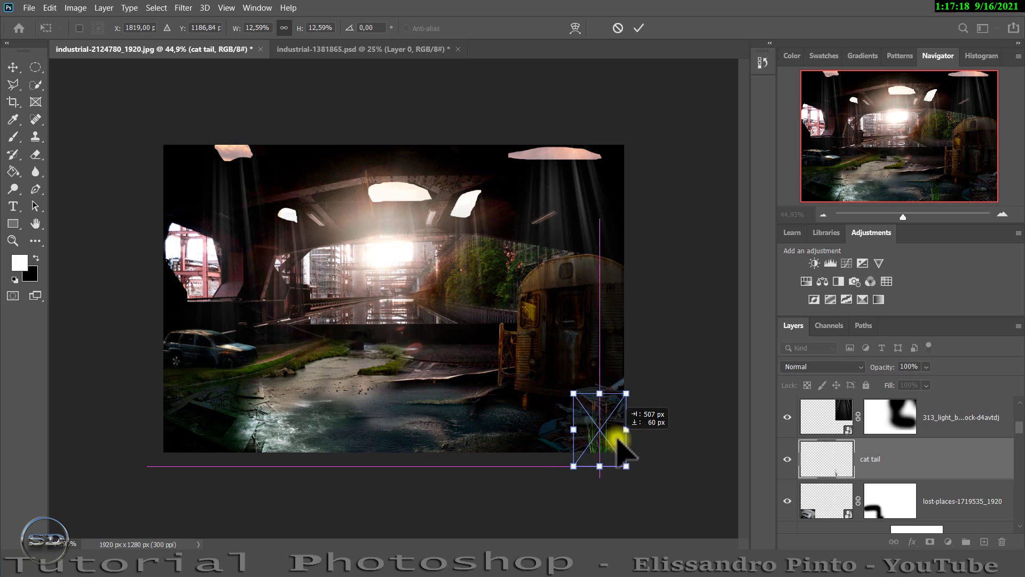
{"action": "left_click", "coordinate": [640, 28]}
{"action": "key", "text": "b"}
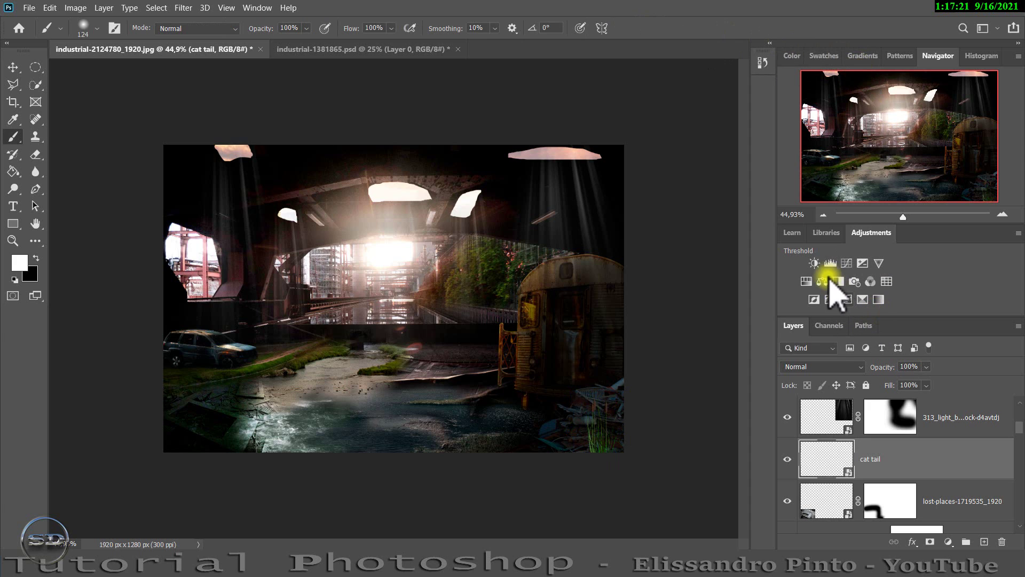
Step: Clip a Brightness/Contrast layer to the cat tail with contrast -25 and brightness -147
{"action": "left_click", "coordinate": [813, 263]}
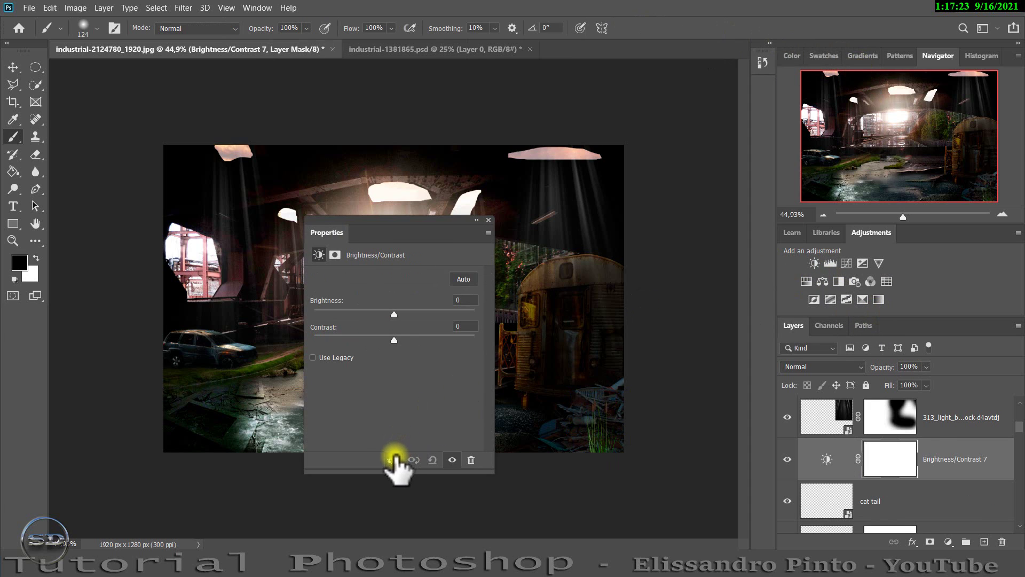
{"action": "left_click", "coordinate": [392, 459]}
{"action": "left_click_drag", "start_coordinate": [393, 340], "coordinate": [344, 340]}
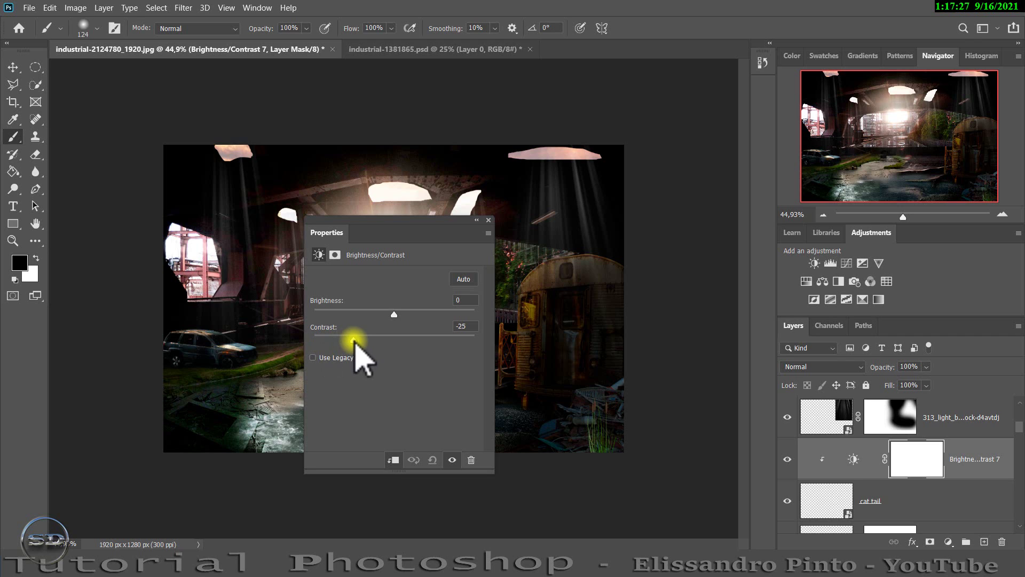
{"action": "left_click_drag", "start_coordinate": [394, 315], "coordinate": [332, 314]}
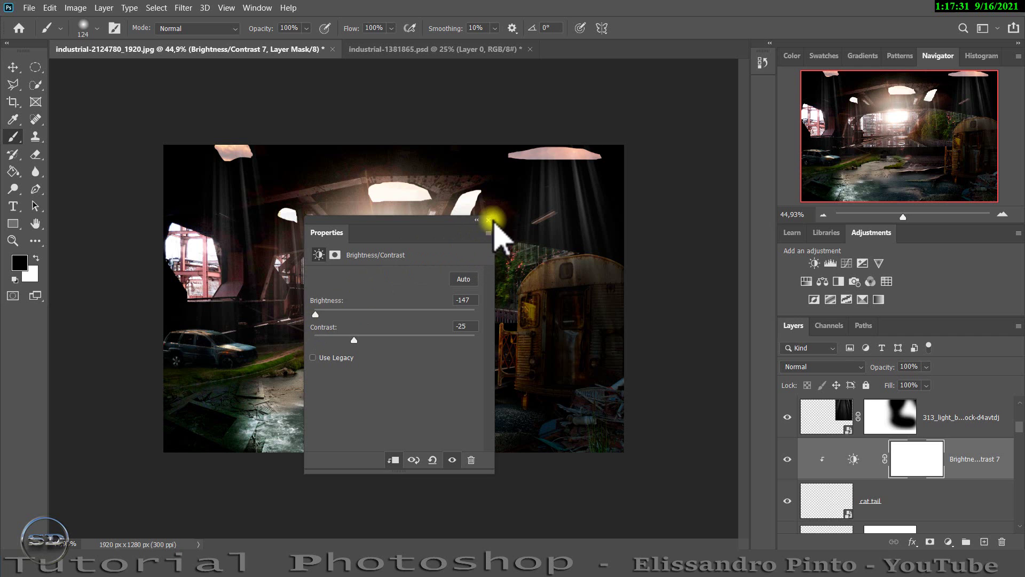
{"action": "left_click", "coordinate": [490, 220]}
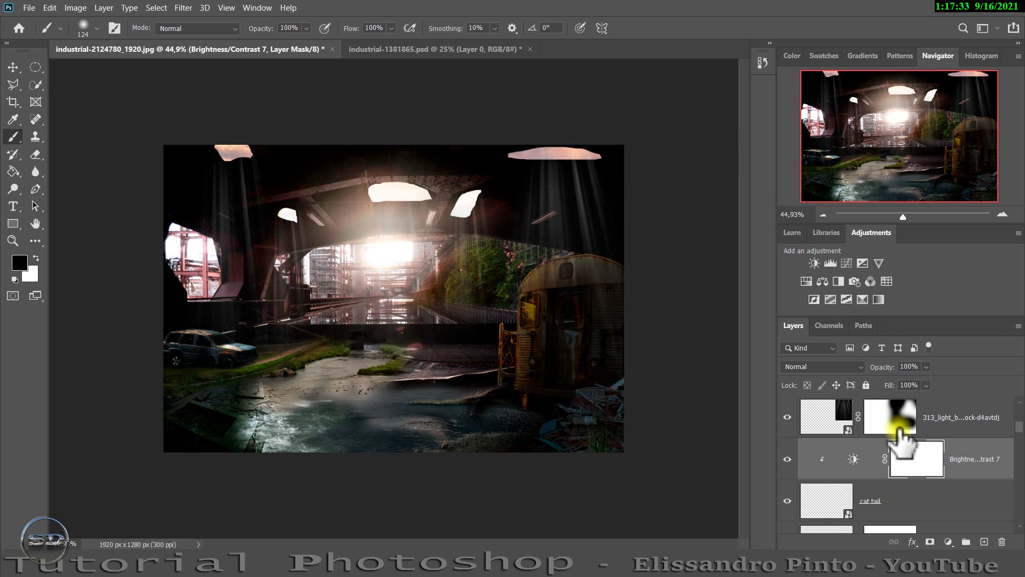
{"action": "left_click_drag", "start_coordinate": [916, 454], "coordinate": [247, 485]}
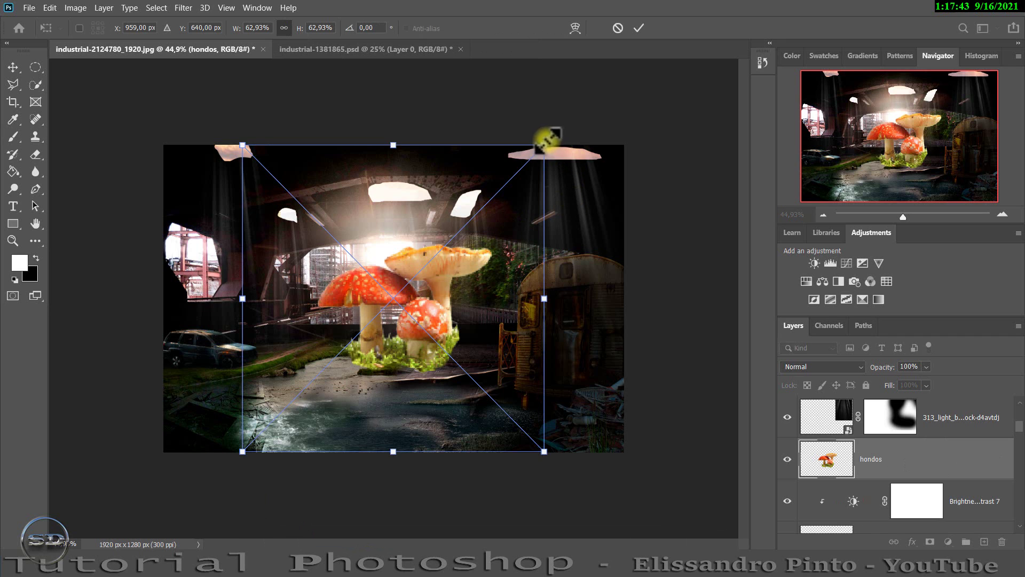
Step: Shrink the hondos mushrooms into the bottom-left corner and darken them with clipped Brightness/Contrast
{"action": "mouse_move", "coordinate": [544, 145]}
{"action": "left_mouse_down"}
{"action": "mouse_move", "coordinate": [306, 387]}
{"action": "mouse_move", "coordinate": [198, 432]}
{"action": "left_mouse_up"}
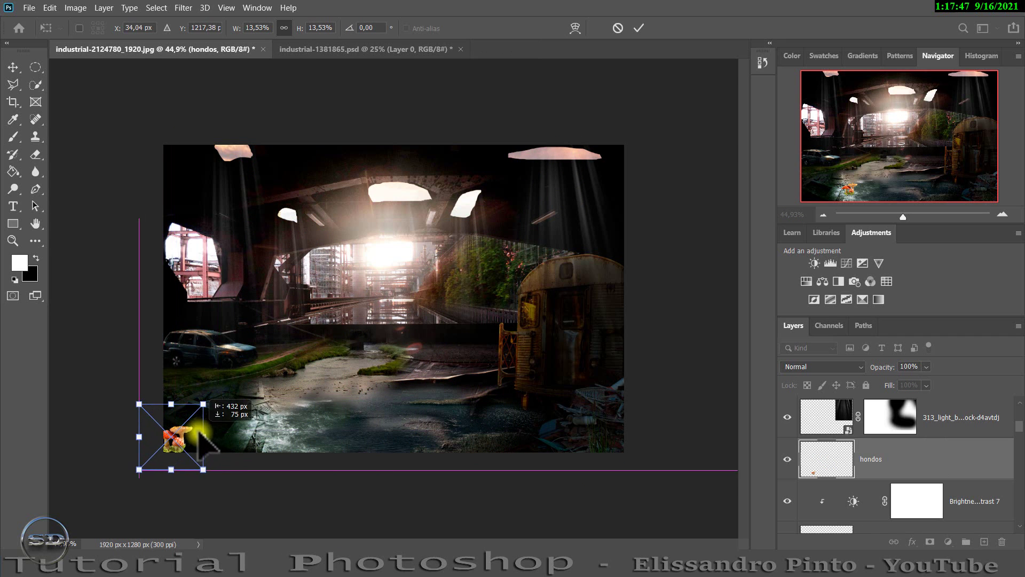
{"action": "left_click", "coordinate": [639, 27]}
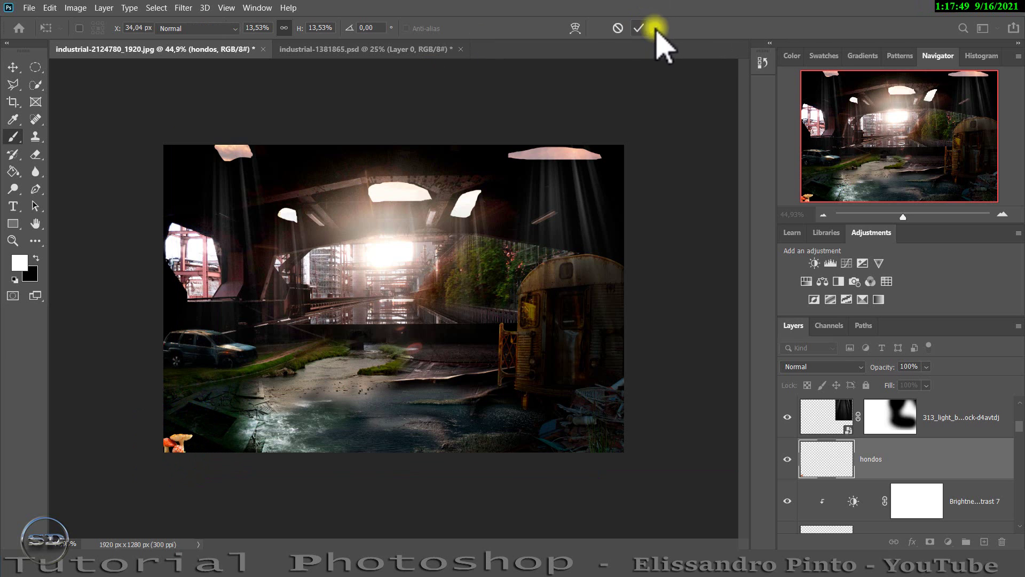
{"action": "left_click", "coordinate": [814, 263]}
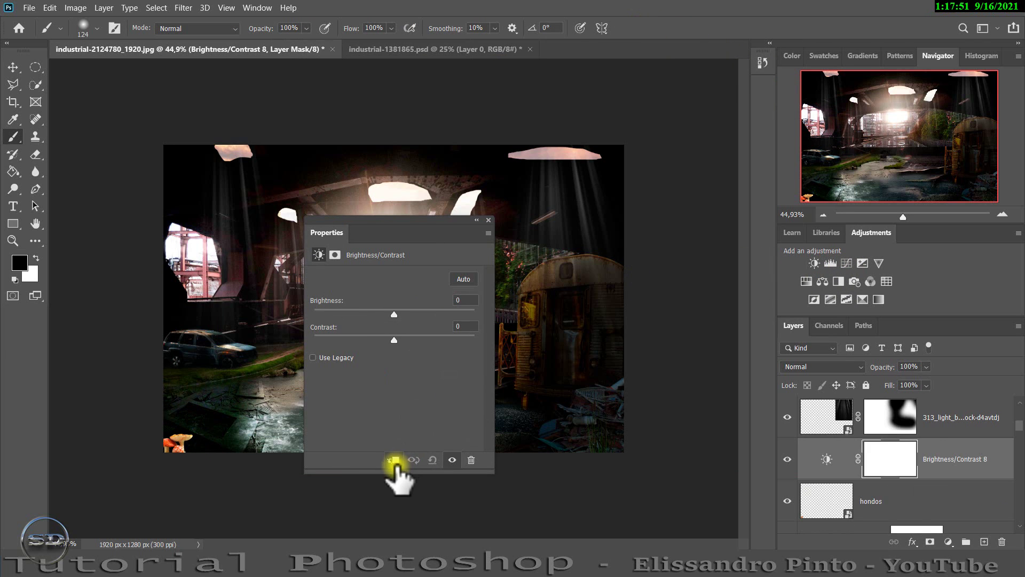
{"action": "left_click", "coordinate": [394, 460]}
{"action": "left_click_drag", "start_coordinate": [394, 314], "coordinate": [319, 314]}
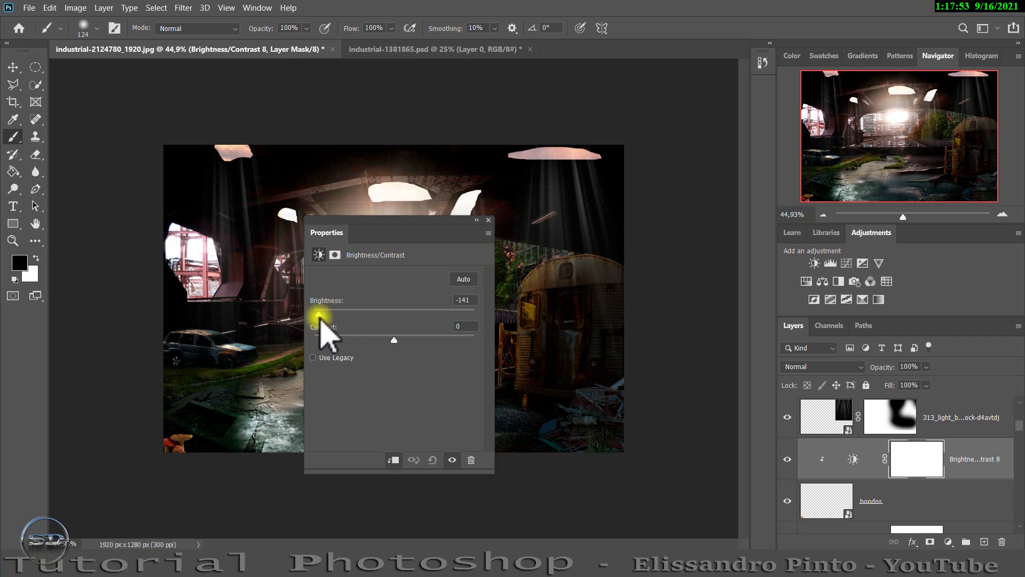
{"action": "mouse_move", "coordinate": [396, 342]}
{"action": "left_mouse_down"}
{"action": "mouse_move", "coordinate": [355, 341]}
{"action": "mouse_move", "coordinate": [495, 340]}
{"action": "left_mouse_up"}
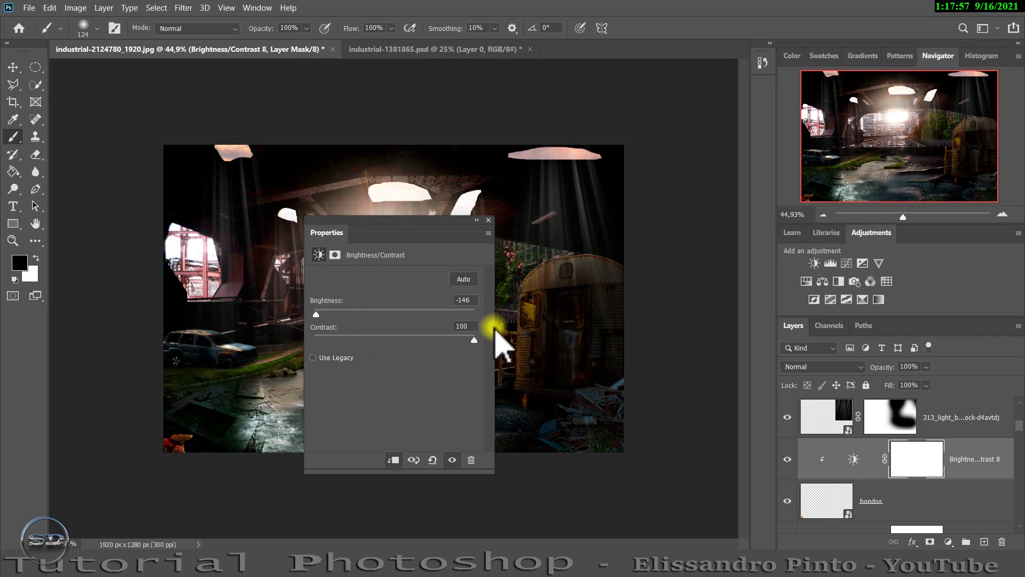
{"action": "left_click", "coordinate": [487, 220]}
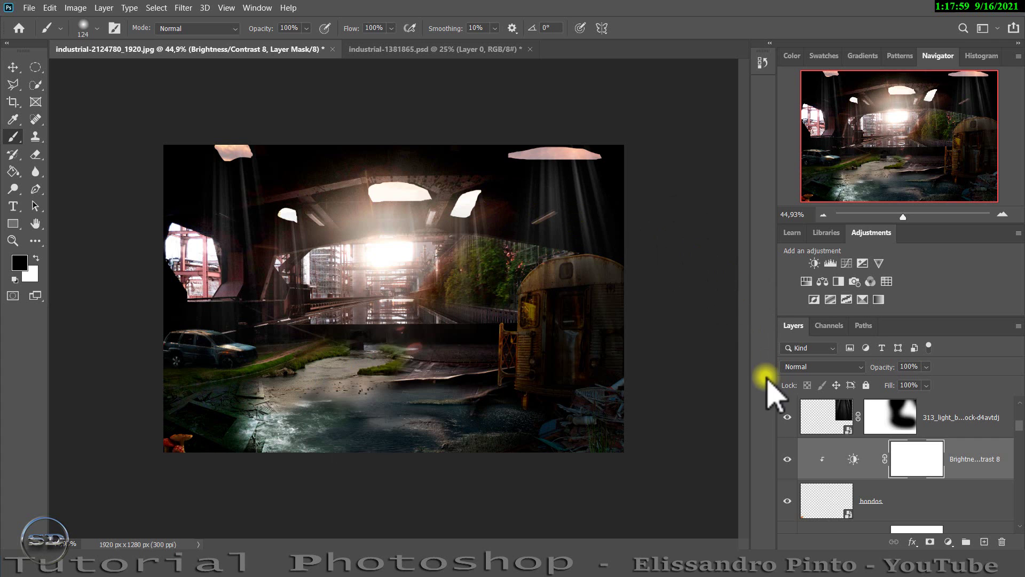
Step: Clip a Hue/Saturation layer at saturation -55 to the mushrooms and place the Flores daisy image
{"action": "left_click", "coordinate": [827, 502]}
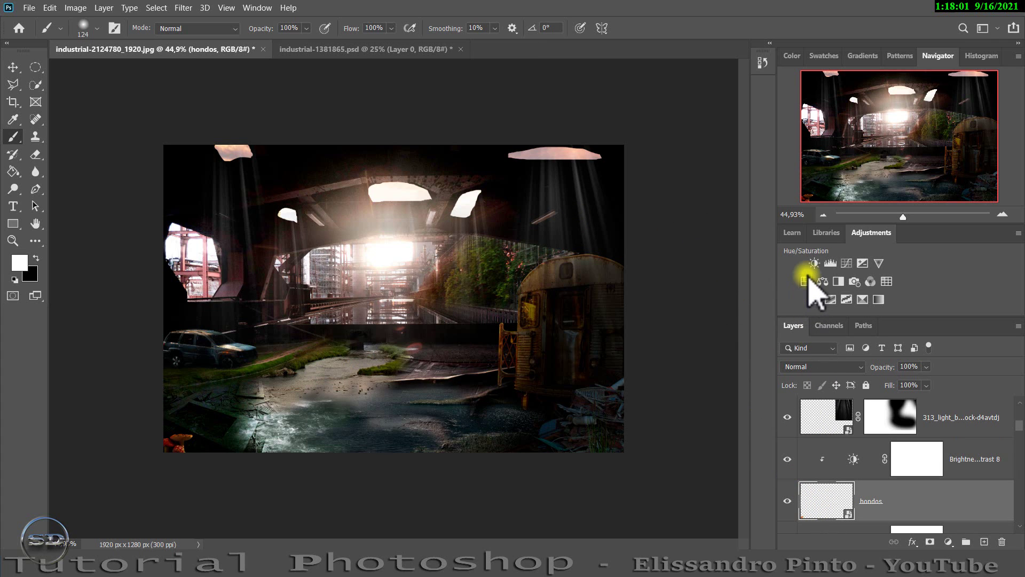
{"action": "left_click", "coordinate": [806, 281]}
{"action": "left_click_drag", "start_coordinate": [395, 354], "coordinate": [366, 355]}
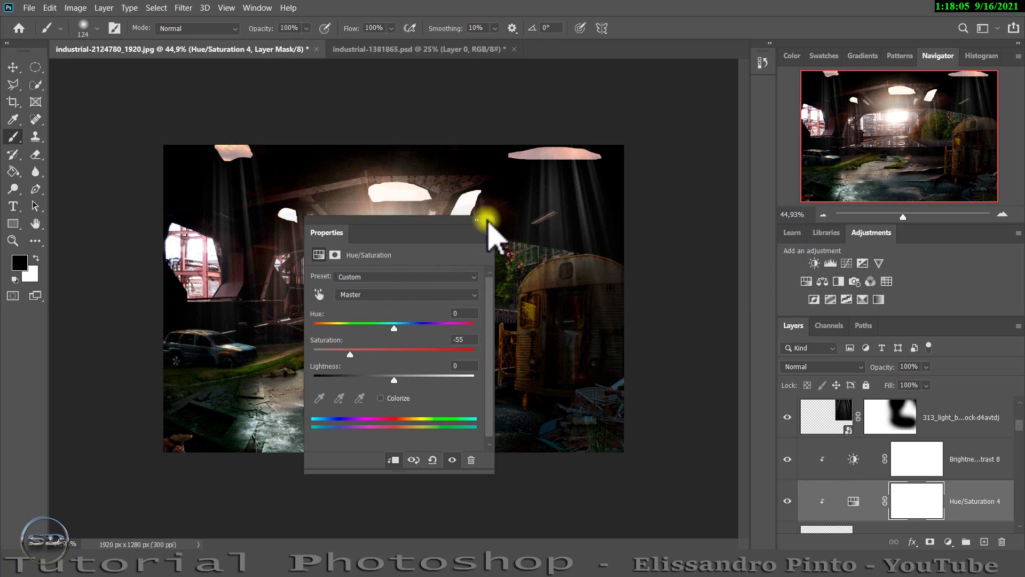
{"action": "left_click", "coordinate": [487, 220]}
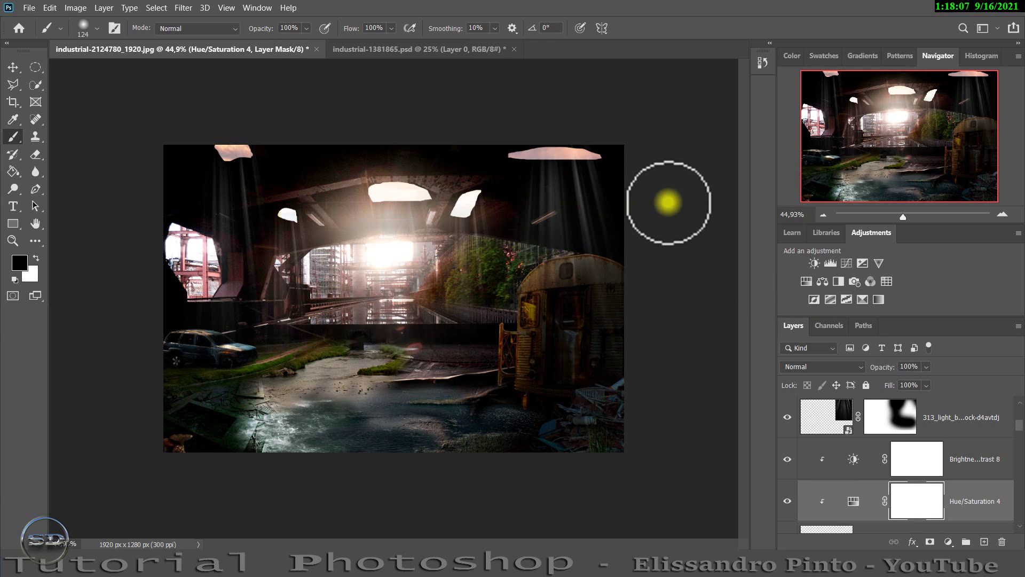
{"action": "left_click", "coordinate": [989, 464]}
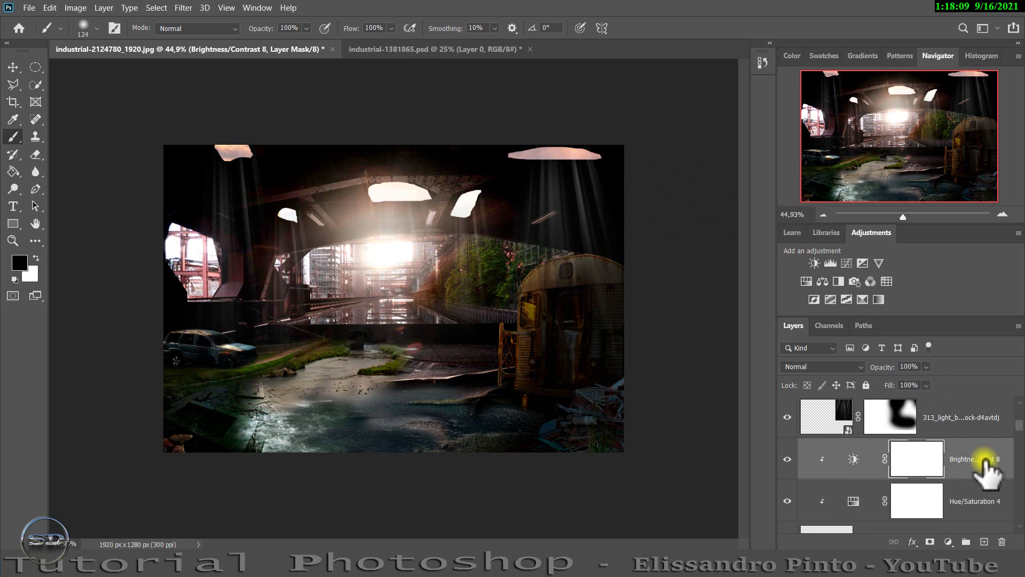
{"action": "left_click_drag", "start_coordinate": [464, 540], "coordinate": [621, 466]}
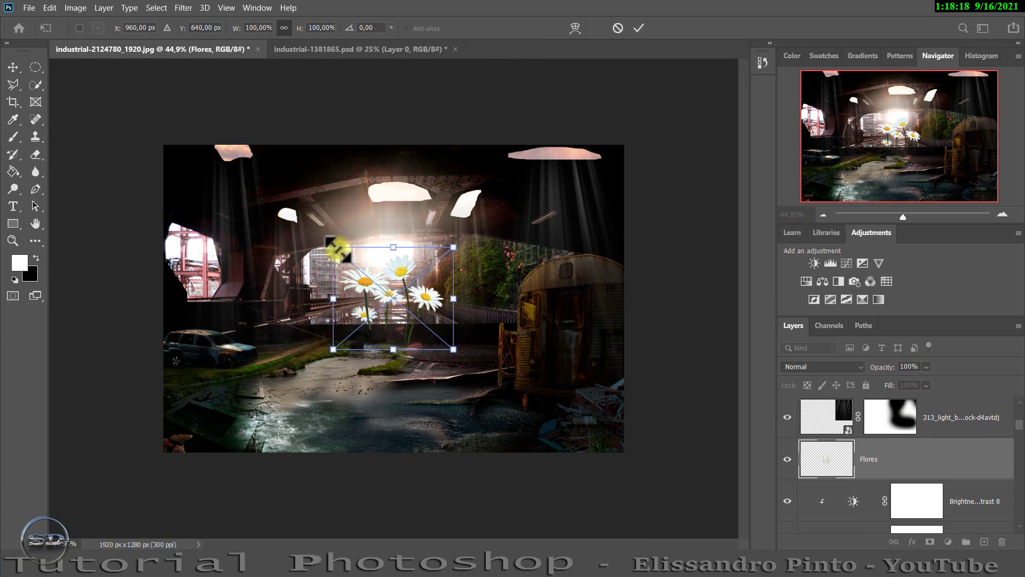
Step: Shrink the daisies into the bottom-right corner and clip Brightness/Contrast at -142 brightness, 100 contrast
{"action": "mouse_move", "coordinate": [337, 248]}
{"action": "left_mouse_down"}
{"action": "mouse_move", "coordinate": [408, 311]}
{"action": "mouse_move", "coordinate": [619, 450]}
{"action": "left_mouse_up"}
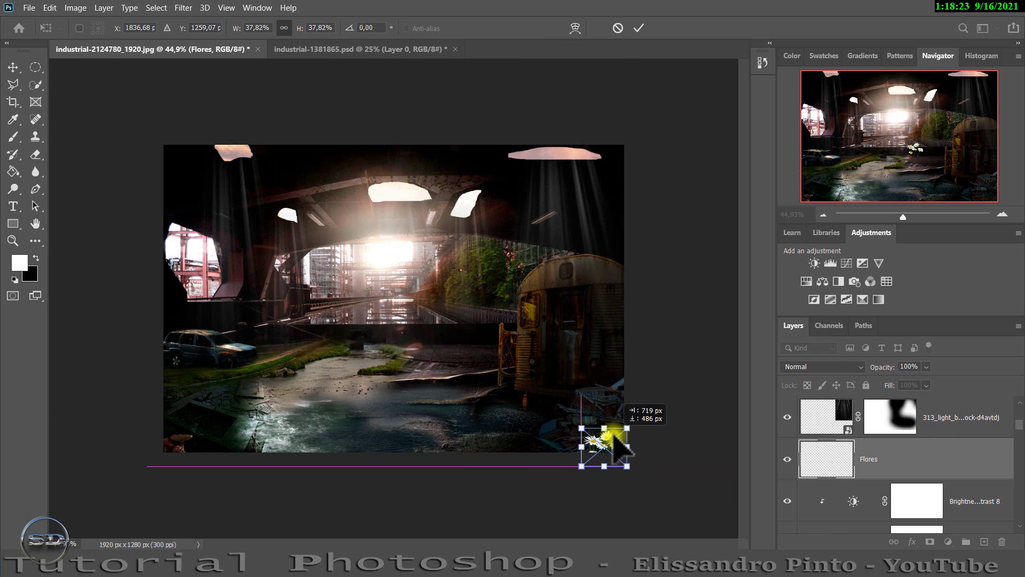
{"action": "left_click", "coordinate": [639, 28]}
{"action": "key", "text": "b"}
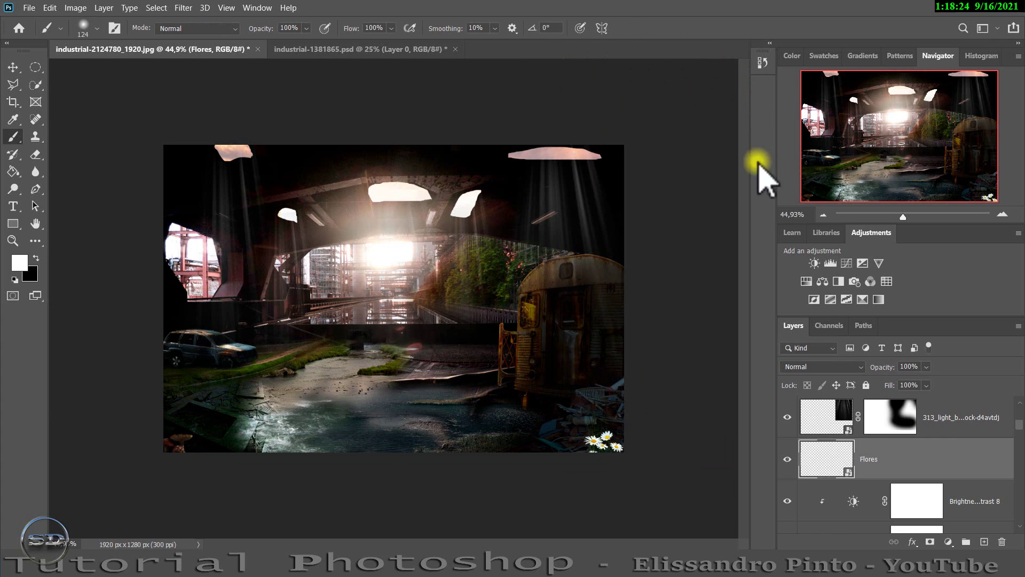
{"action": "left_click", "coordinate": [813, 263]}
{"action": "left_click", "coordinate": [394, 460]}
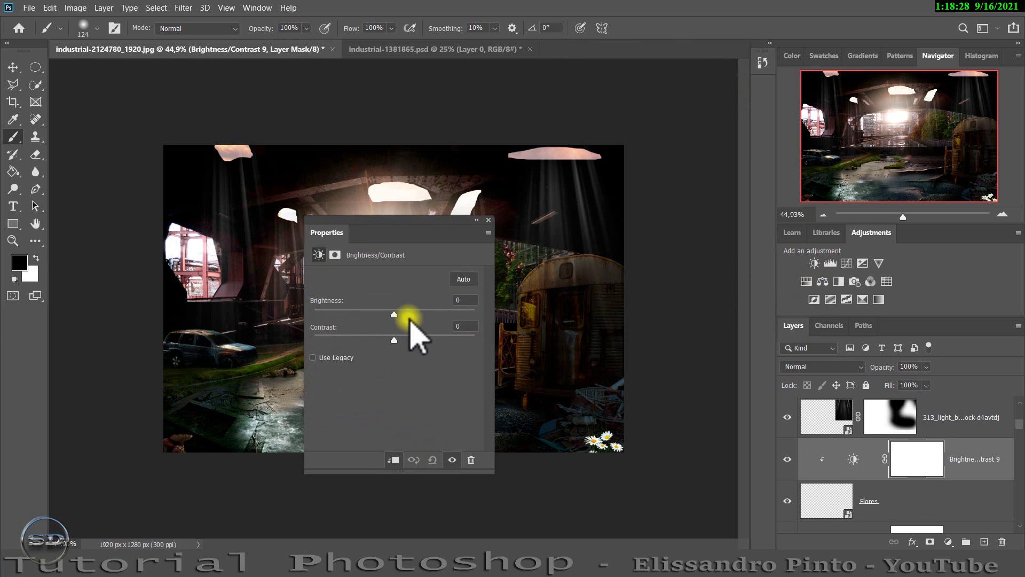
{"action": "left_click_drag", "start_coordinate": [396, 315], "coordinate": [318, 315]}
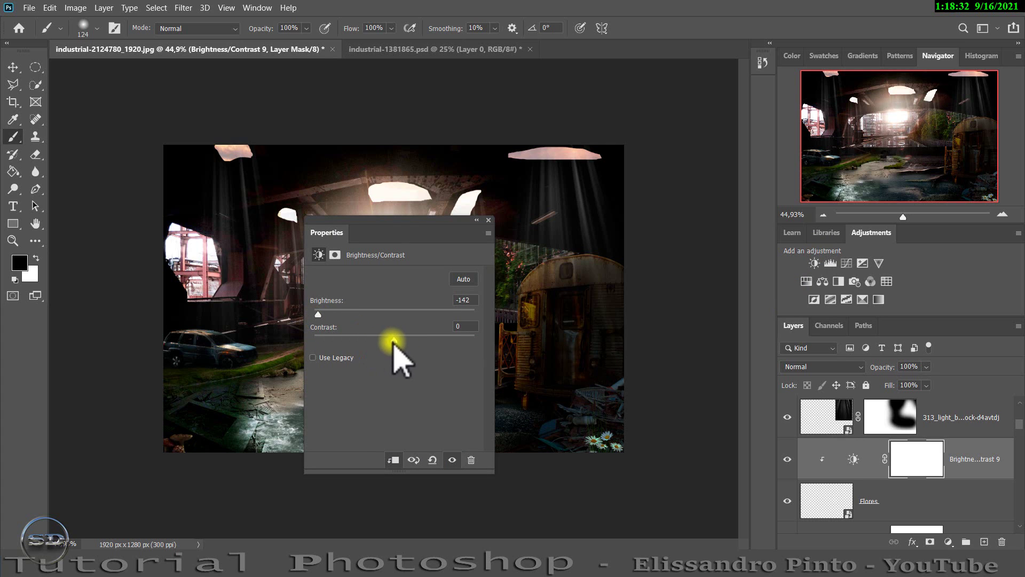
{"action": "left_click_drag", "start_coordinate": [393, 340], "coordinate": [504, 361]}
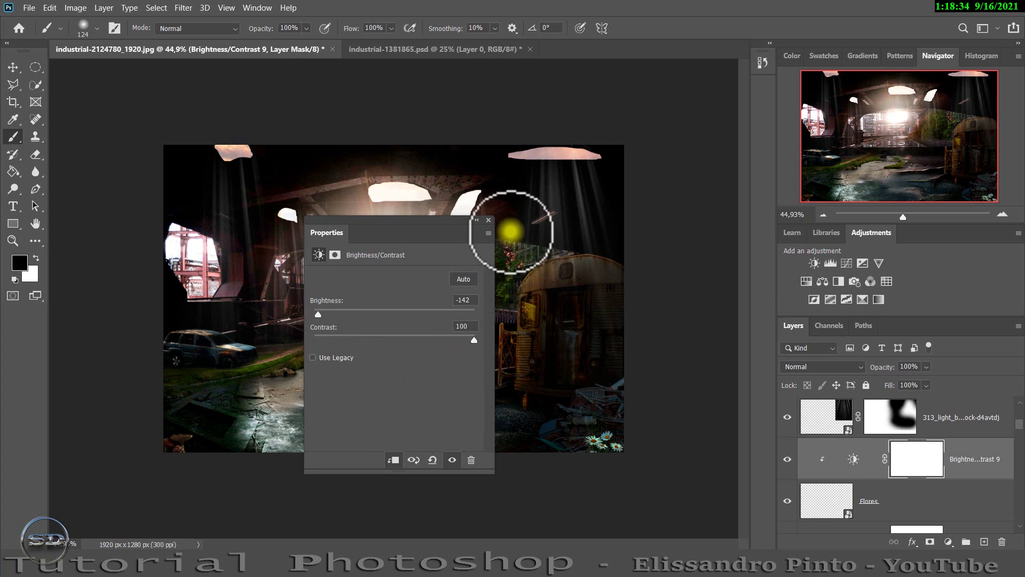
{"action": "left_click", "coordinate": [488, 219]}
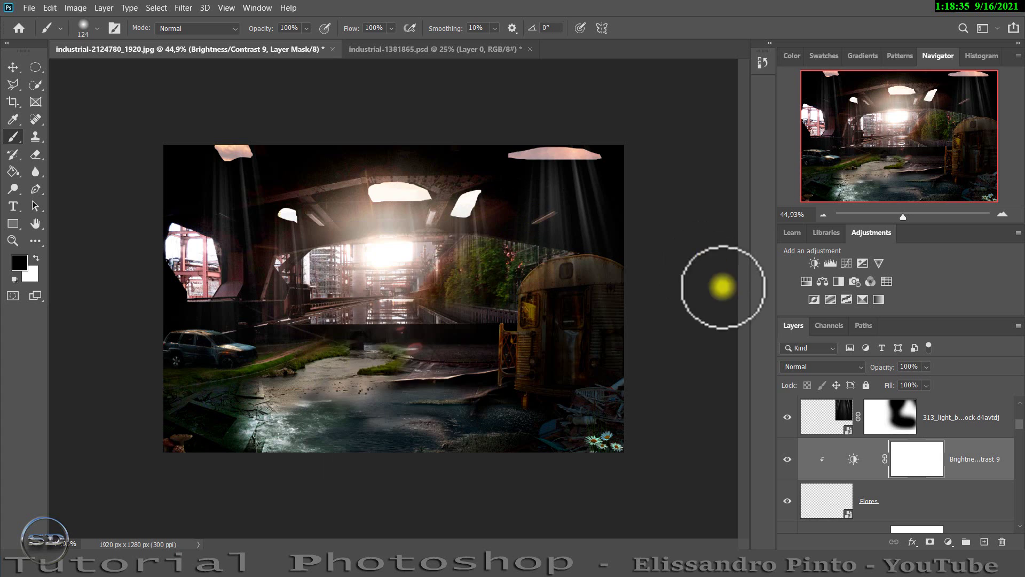
Step: Add a clipped Layer 8 over the daisies filled with black at a lowered Fill
{"action": "left_click", "coordinate": [813, 494]}
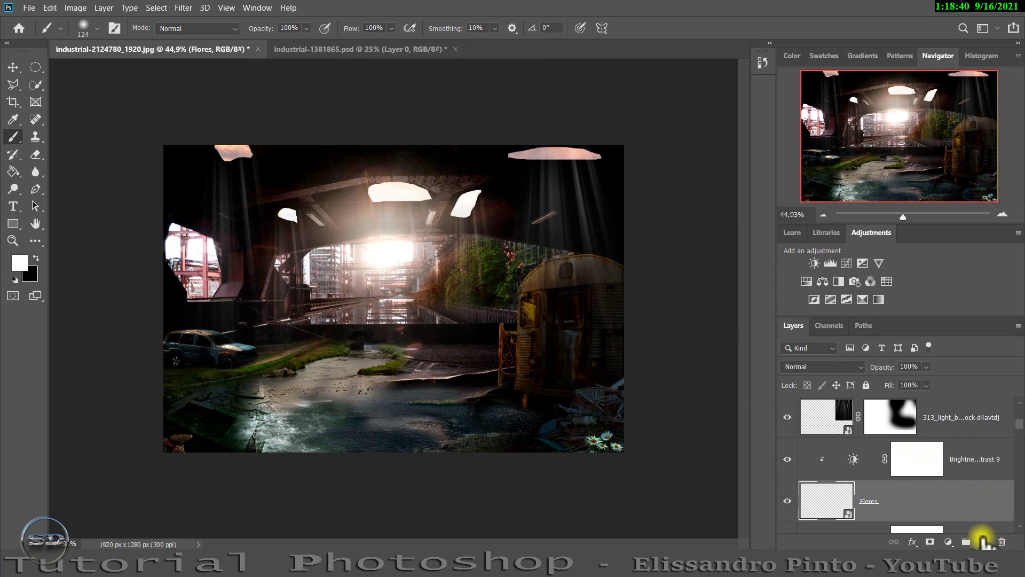
{"action": "left_click", "coordinate": [984, 541]}
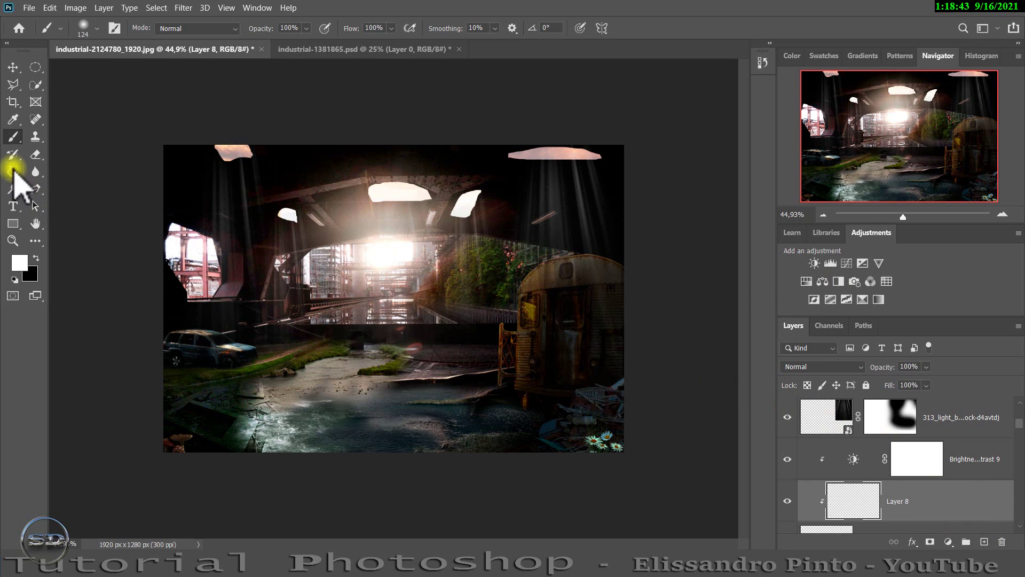
{"action": "left_click", "coordinate": [36, 259]}
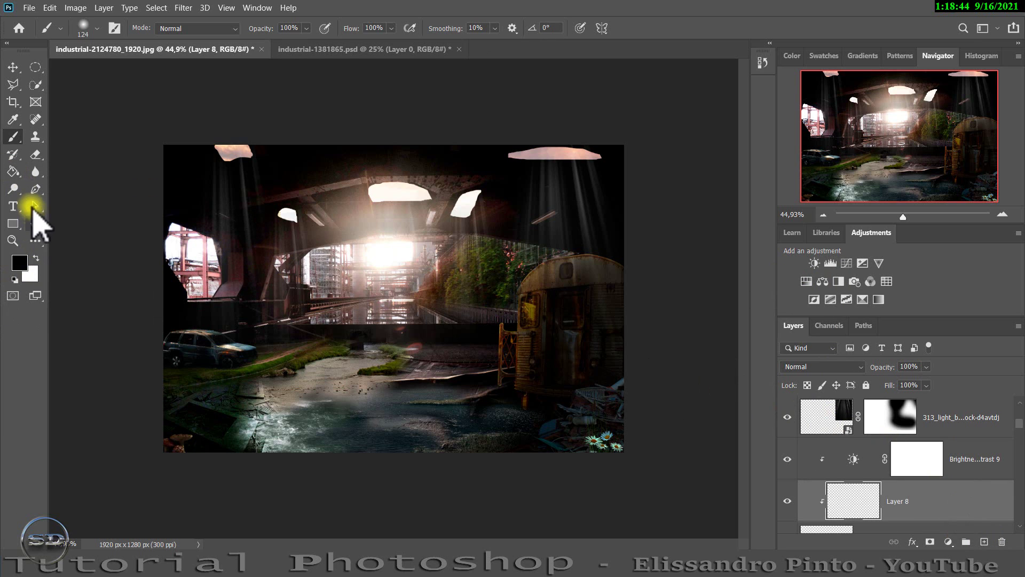
{"action": "left_click", "coordinate": [14, 172]}
{"action": "left_click", "coordinate": [591, 437]}
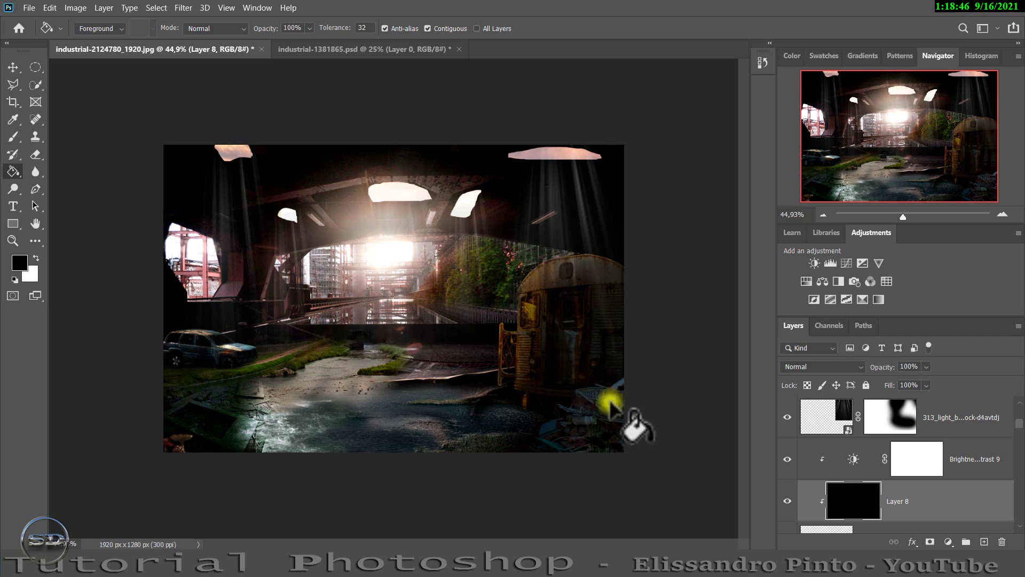
{"action": "left_click_drag", "start_coordinate": [889, 387], "coordinate": [864, 388]}
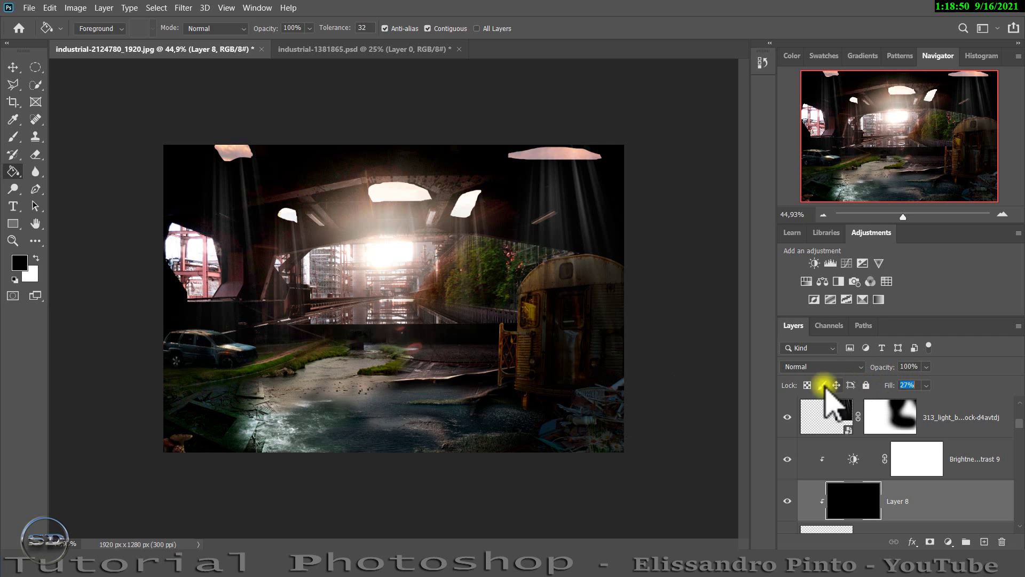
{"action": "left_click", "coordinate": [931, 451]}
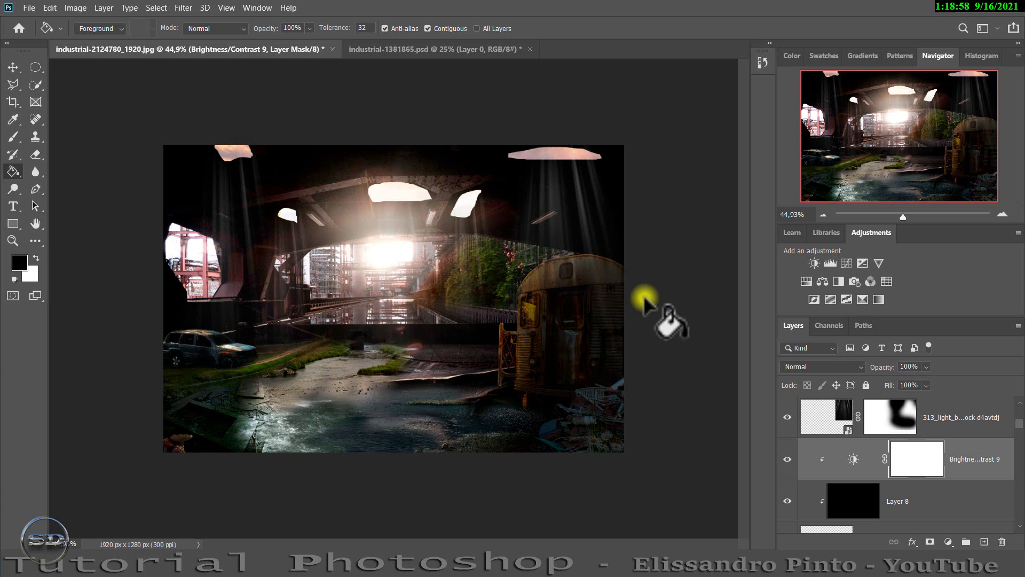
Step: Place the hanging ivy image, shrunk to fit the top-right ceiling opening
{"action": "left_click_drag", "start_coordinate": [406, 521], "coordinate": [559, 282]}
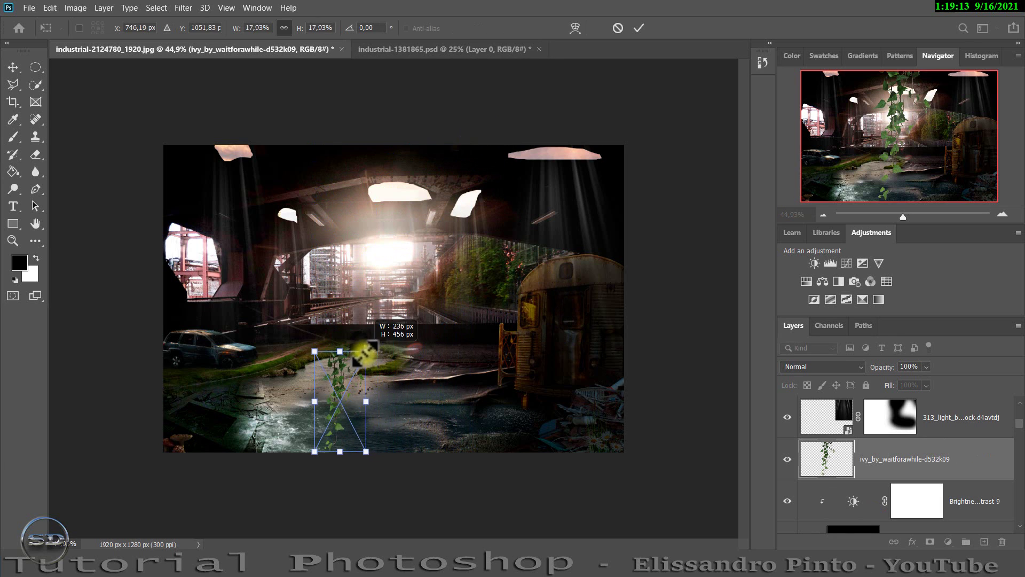
{"action": "left_click_drag", "start_coordinate": [473, 145], "coordinate": [365, 355]}
{"action": "left_click_drag", "start_coordinate": [359, 398], "coordinate": [558, 206]}
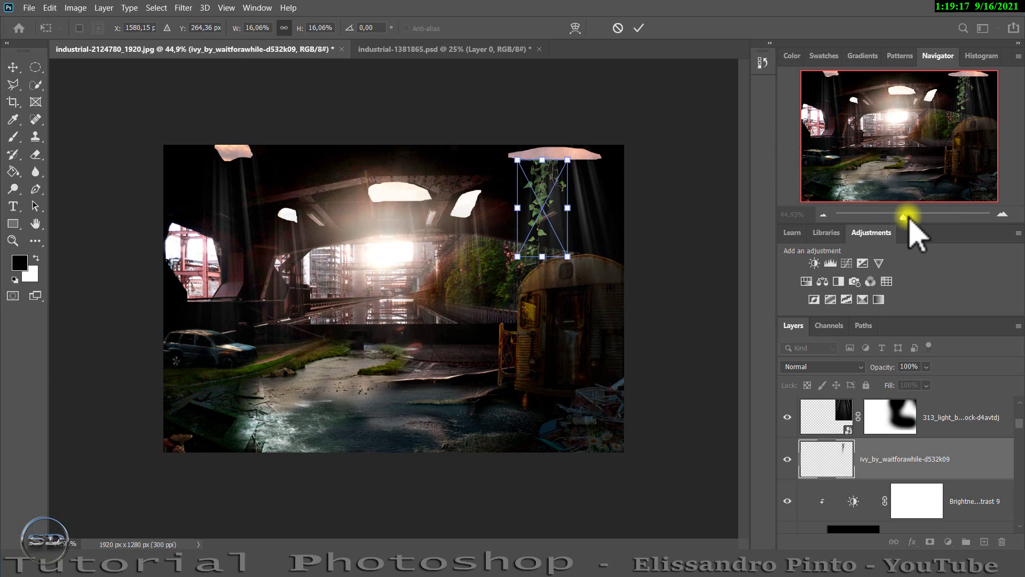
{"action": "left_click_drag", "start_coordinate": [903, 217], "coordinate": [913, 217]}
{"action": "left_click_drag", "start_coordinate": [899, 135], "coordinate": [934, 112]}
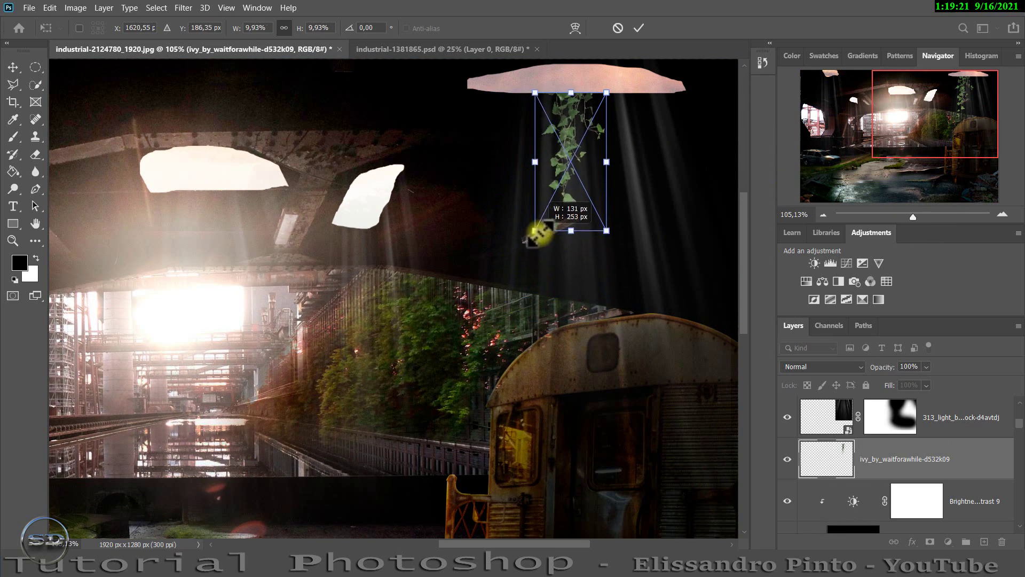
{"action": "left_click_drag", "start_coordinate": [488, 321], "coordinate": [538, 224]}
{"action": "left_click_drag", "start_coordinate": [588, 187], "coordinate": [596, 187]}
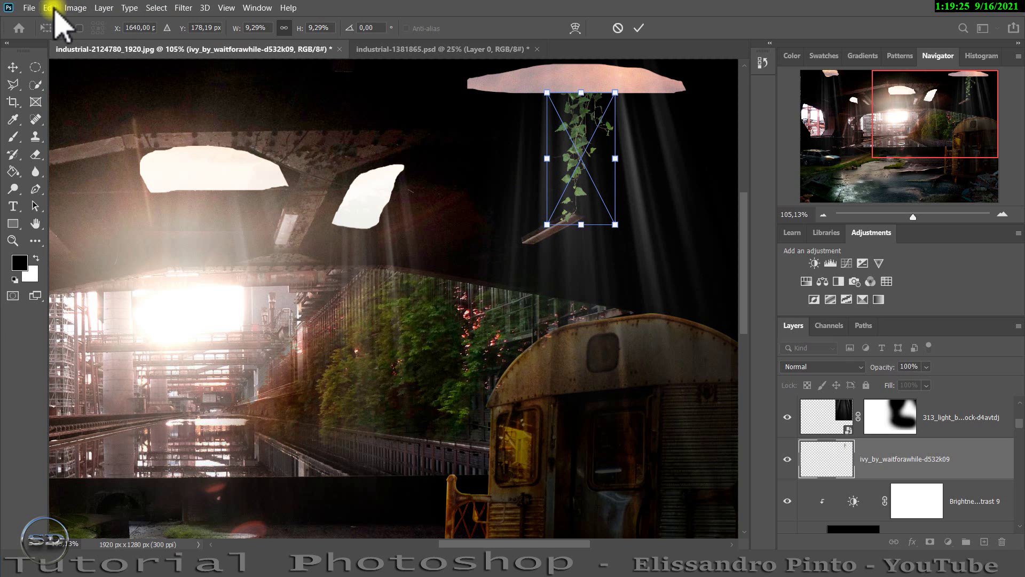
Step: Taper the bottom of the ivy with a Perspective transform and commit it
{"action": "left_click", "coordinate": [50, 8]}
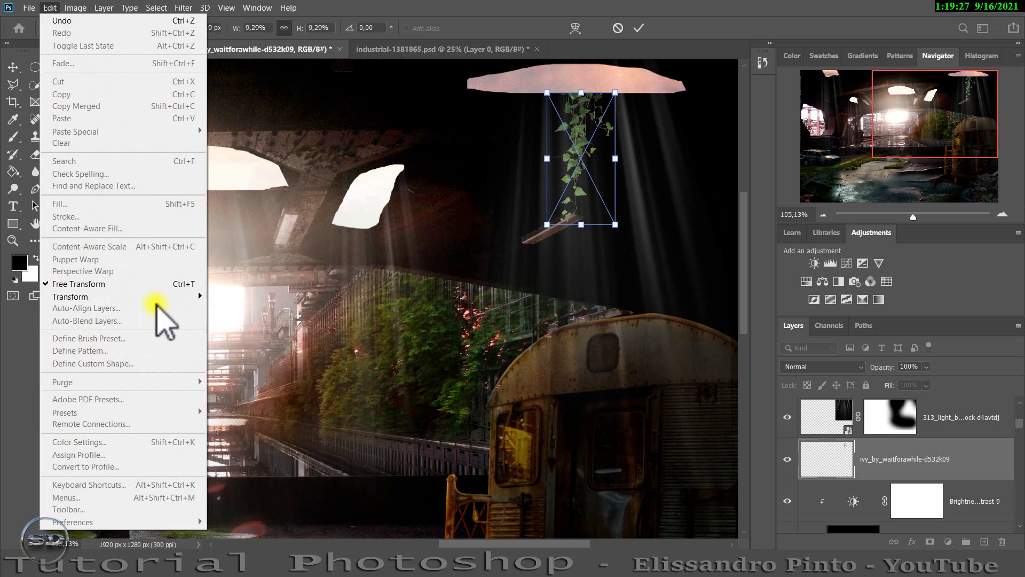
{"action": "mouse_move", "coordinate": [120, 296]}
{"action": "left_click", "coordinate": [247, 363]}
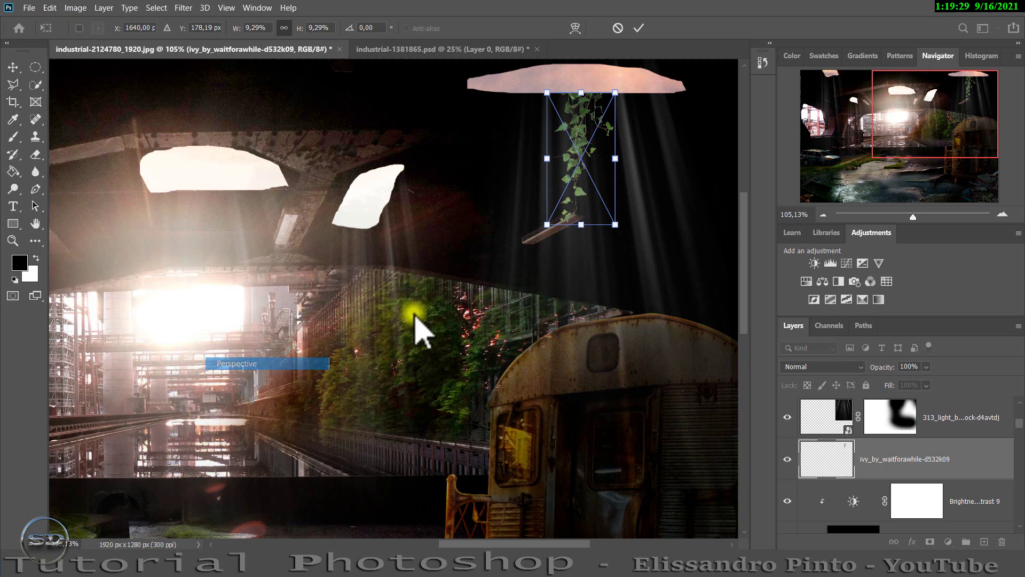
{"action": "left_click_drag", "start_coordinate": [545, 228], "coordinate": [560, 225]}
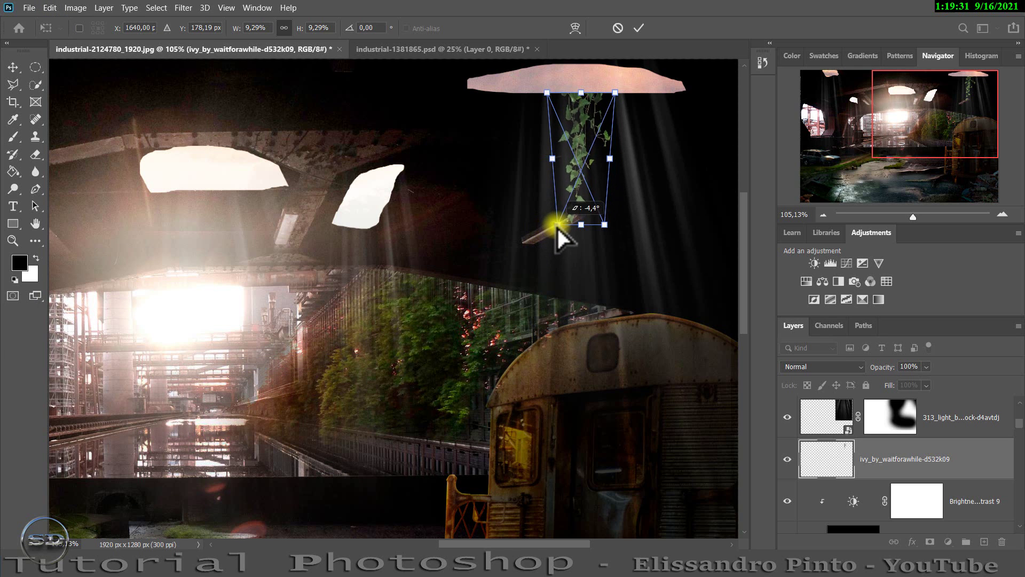
{"action": "left_click", "coordinate": [639, 27]}
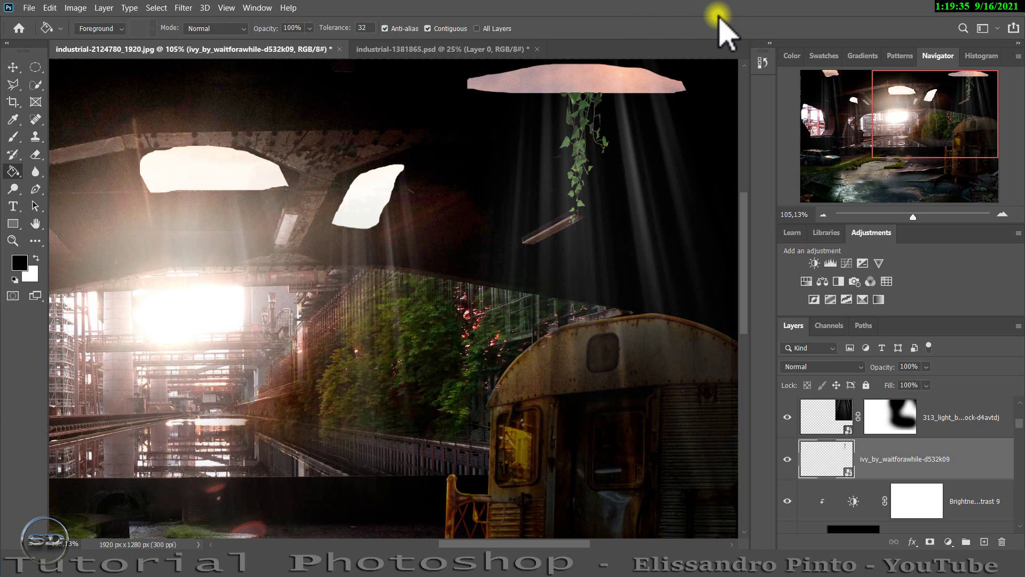
Step: Darken the ivy with clipped Brightness/Contrast at -104, masking the effect off its right side
{"action": "left_click", "coordinate": [813, 262]}
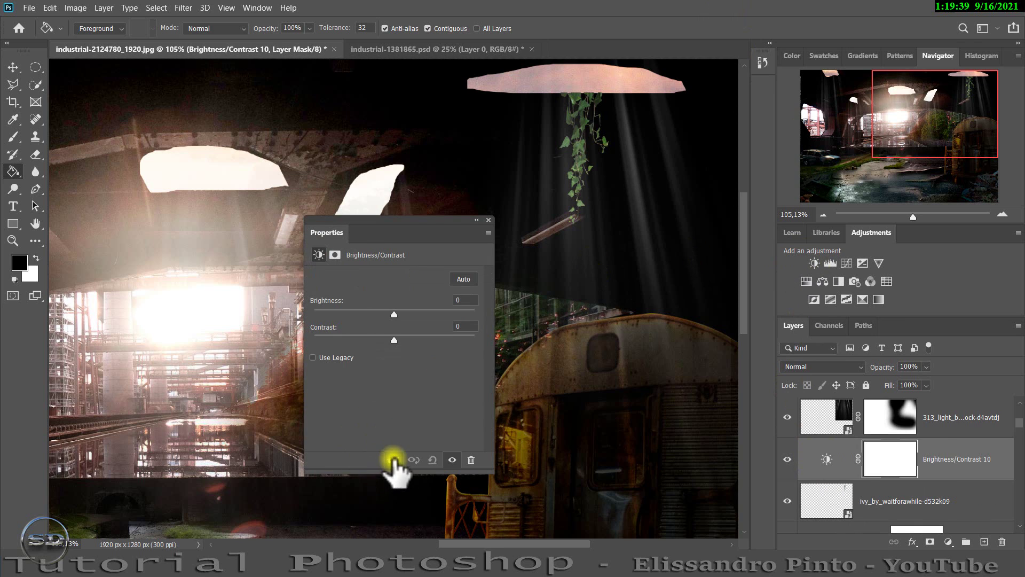
{"action": "left_click", "coordinate": [392, 459]}
{"action": "left_click_drag", "start_coordinate": [393, 310], "coordinate": [339, 310]}
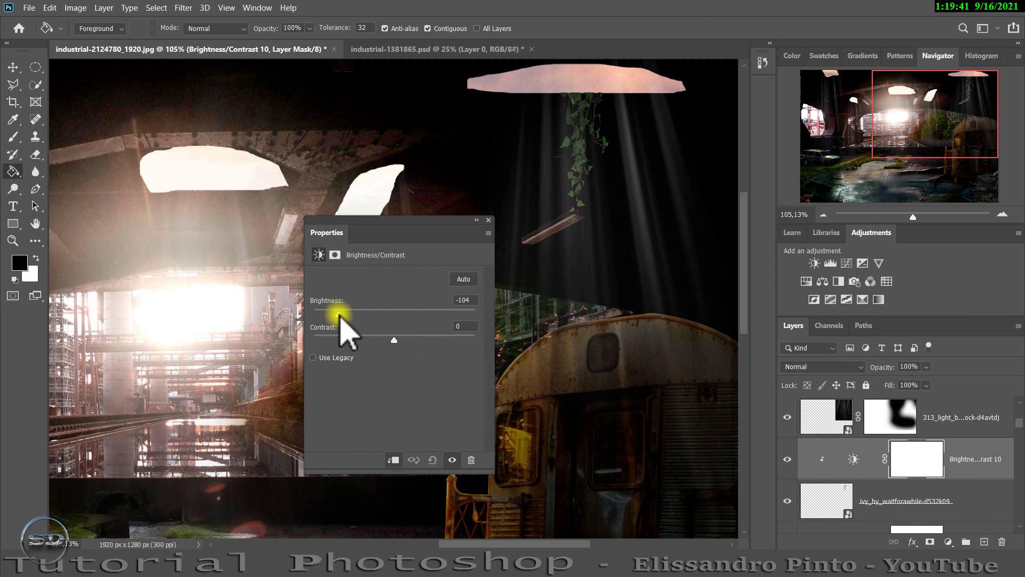
{"action": "left_click", "coordinate": [488, 219]}
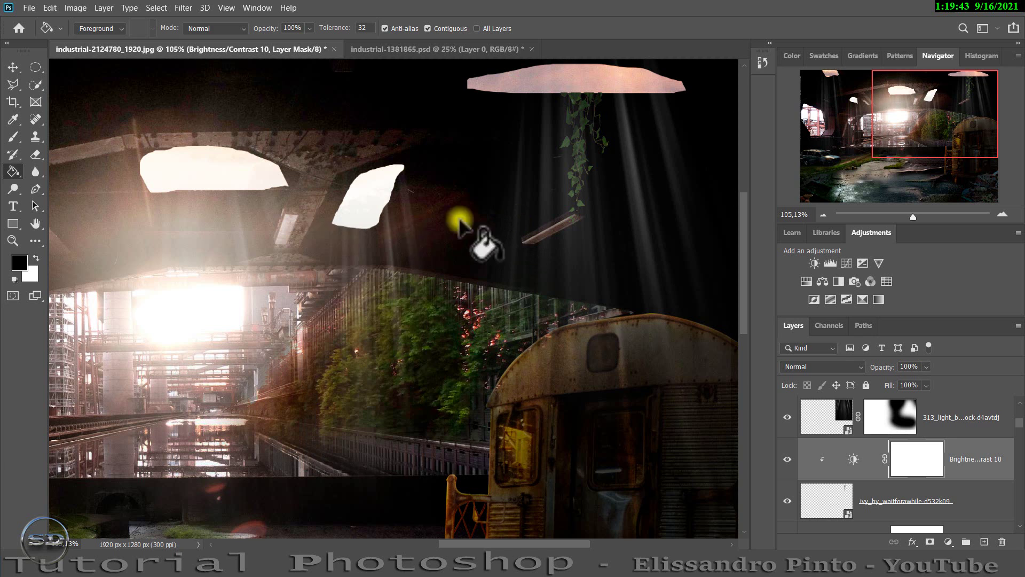
{"action": "left_click", "coordinate": [13, 137]}
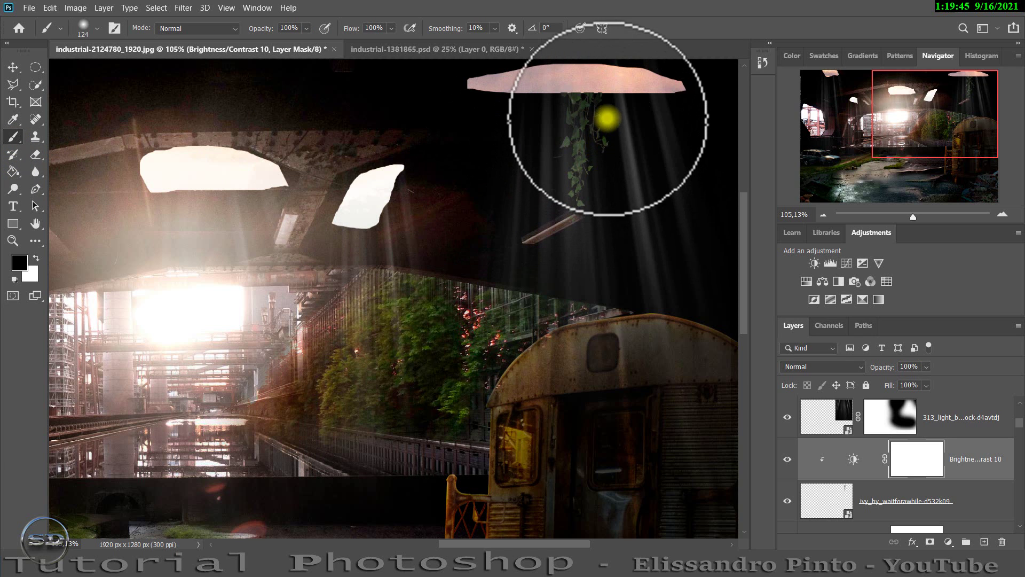
{"action": "left_click_drag", "start_coordinate": [610, 140], "coordinate": [600, 179]}
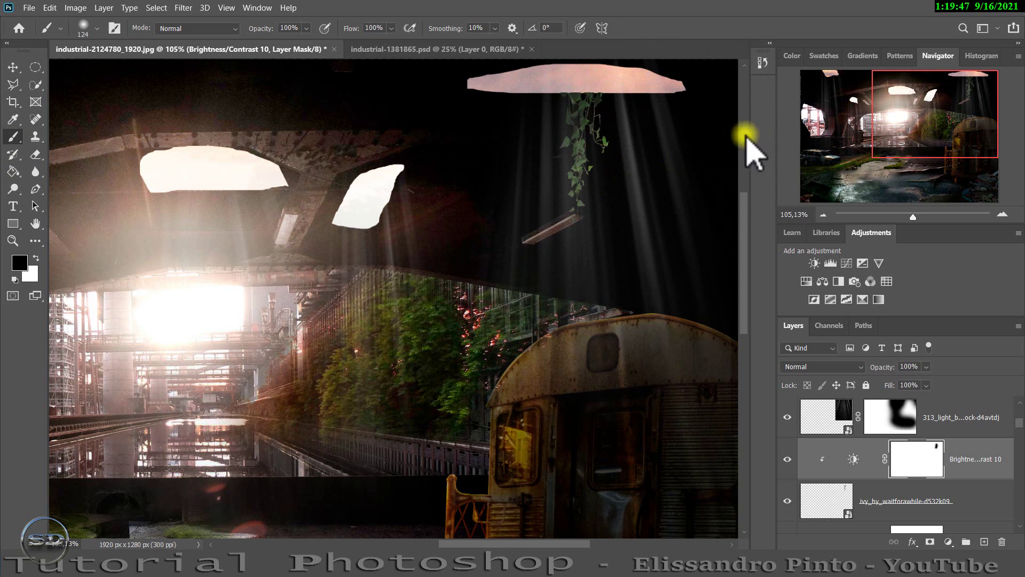
{"action": "left_click_drag", "start_coordinate": [914, 213], "coordinate": [906, 215]}
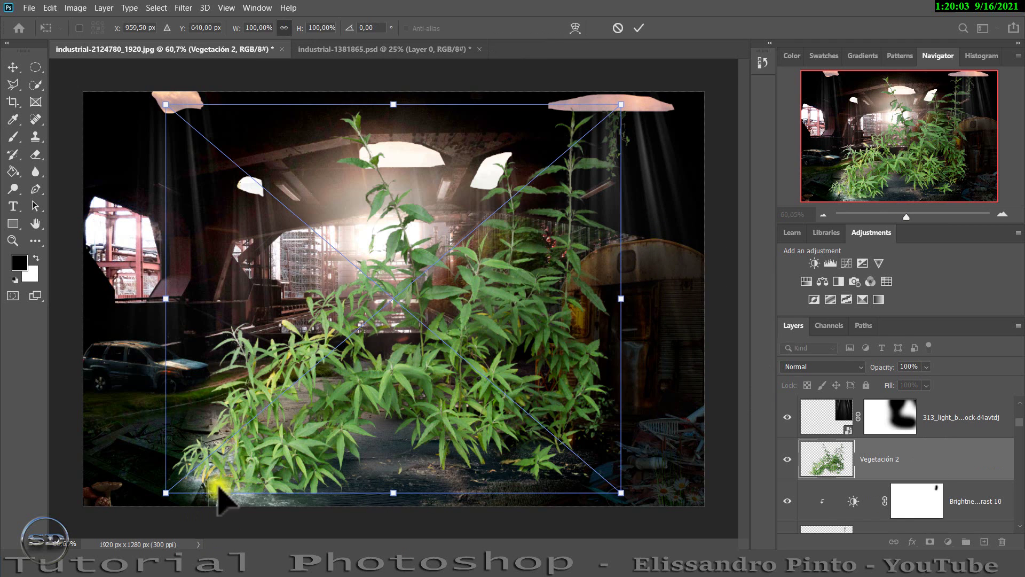
Step: Shrink the Vegetação 2 plant to about 24% and place it in the bottom-left corner
{"action": "mouse_move", "coordinate": [621, 105]}
{"action": "left_mouse_down"}
{"action": "mouse_move", "coordinate": [275, 399]}
{"action": "mouse_move", "coordinate": [263, 471]}
{"action": "left_mouse_up"}
{"action": "mouse_move", "coordinate": [355, 463]}
{"action": "left_mouse_down"}
{"action": "mouse_move", "coordinate": [675, 428]}
{"action": "mouse_move", "coordinate": [637, 469]}
{"action": "mouse_move", "coordinate": [669, 503]}
{"action": "mouse_move", "coordinate": [601, 521]}
{"action": "mouse_move", "coordinate": [584, 481]}
{"action": "mouse_move", "coordinate": [554, 474]}
{"action": "mouse_move", "coordinate": [568, 475]}
{"action": "mouse_move", "coordinate": [197, 430]}
{"action": "mouse_move", "coordinate": [167, 451]}
{"action": "mouse_move", "coordinate": [184, 474]}
{"action": "left_mouse_up"}
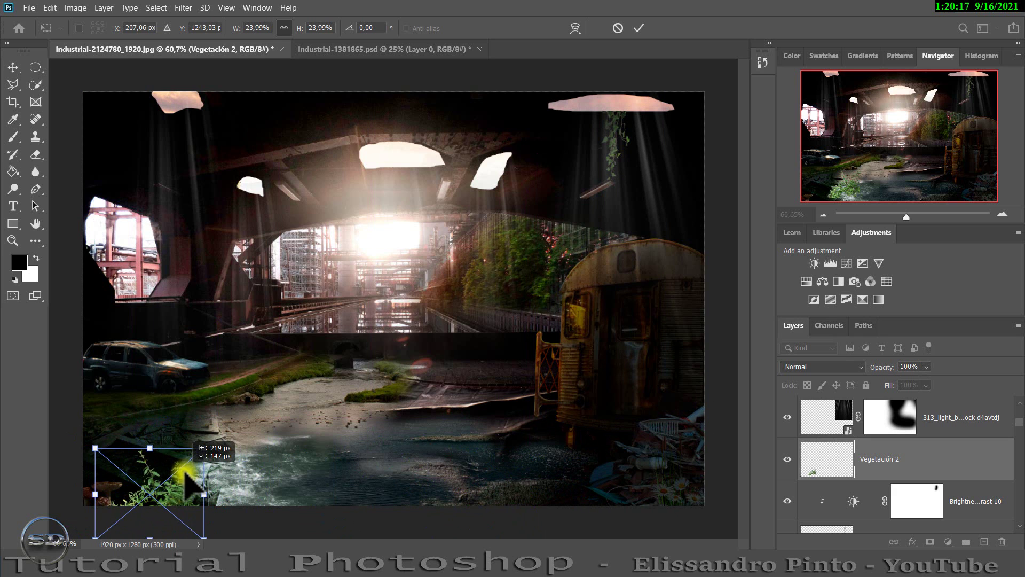
{"action": "left_click", "coordinate": [639, 28]}
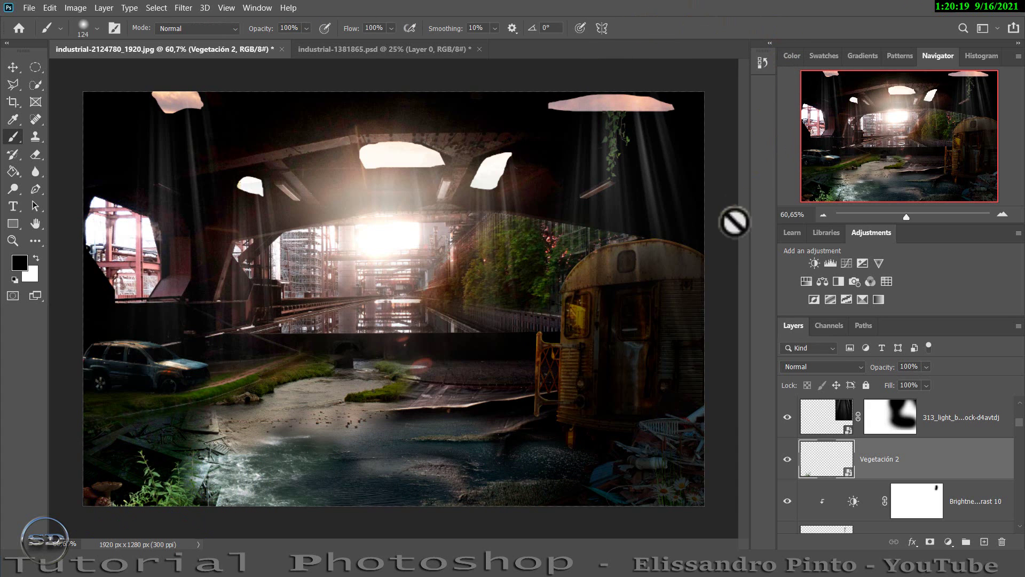
Step: Darken the plant with Brightness/Contrast at -112, mask a small spot, and bring in the vine image
{"action": "left_click", "coordinate": [813, 262]}
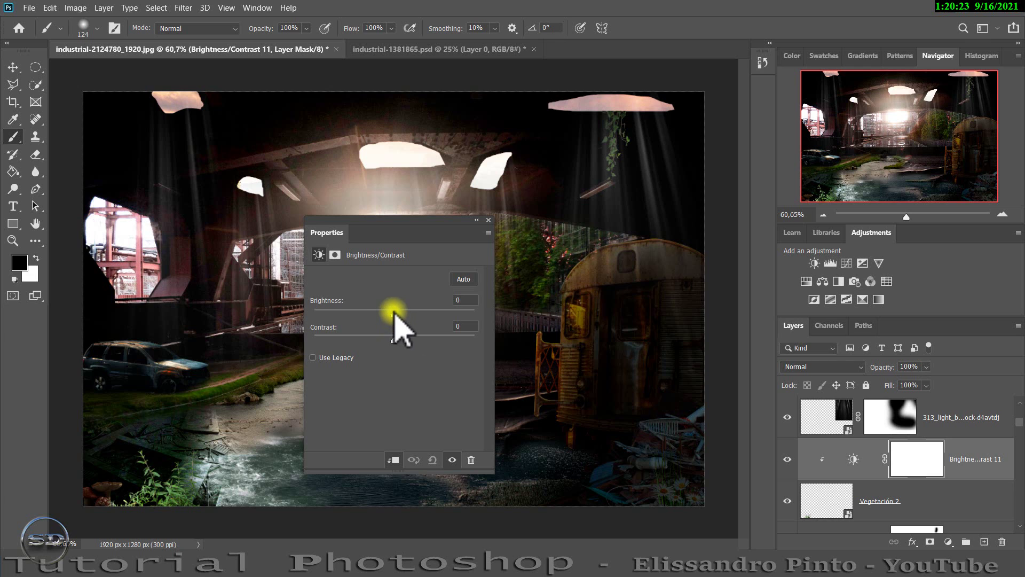
{"action": "left_click_drag", "start_coordinate": [391, 314], "coordinate": [336, 314]}
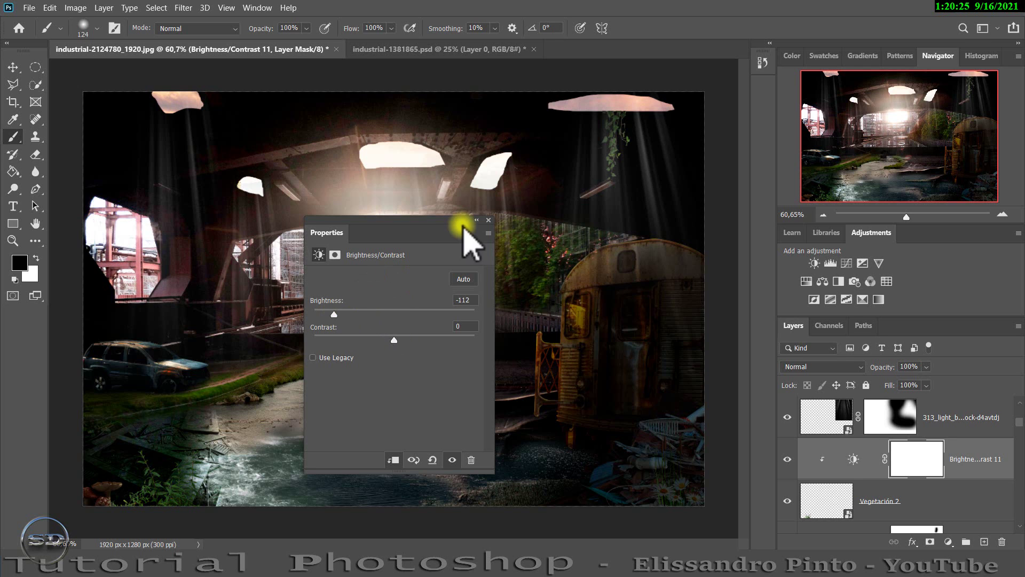
{"action": "left_click", "coordinate": [476, 220]}
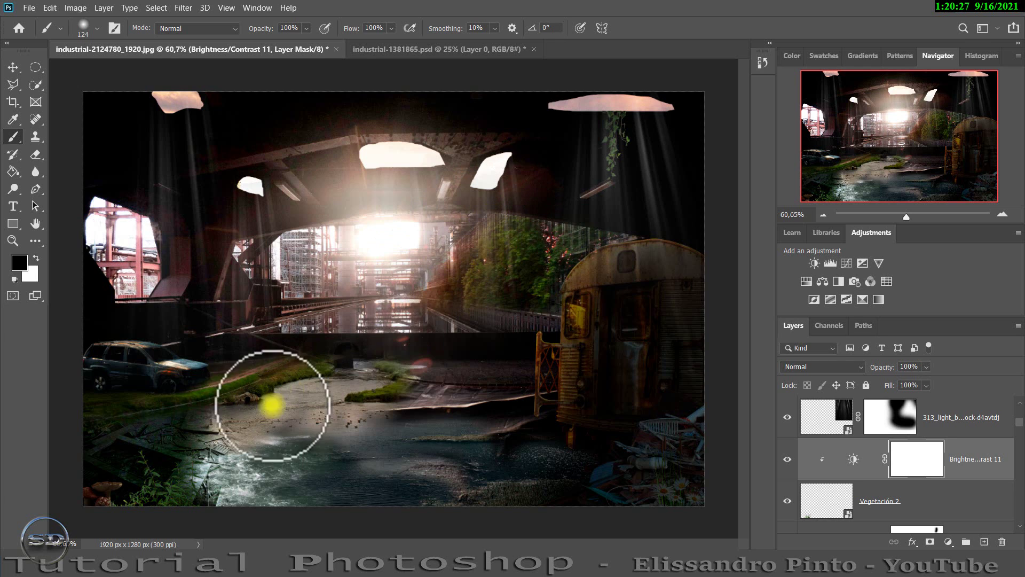
{"action": "left_click_drag", "start_coordinate": [171, 459], "coordinate": [133, 452]}
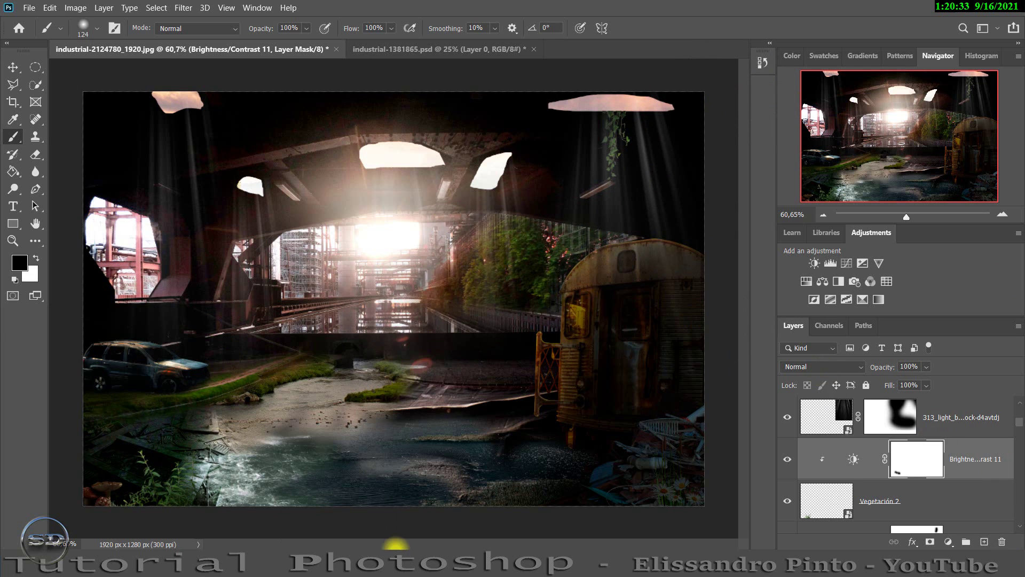
{"action": "mouse_move", "coordinate": [400, 542]}
{"action": "left_mouse_down"}
{"action": "mouse_move", "coordinate": [494, 362]}
{"action": "mouse_move", "coordinate": [692, 211]}
{"action": "left_mouse_up"}
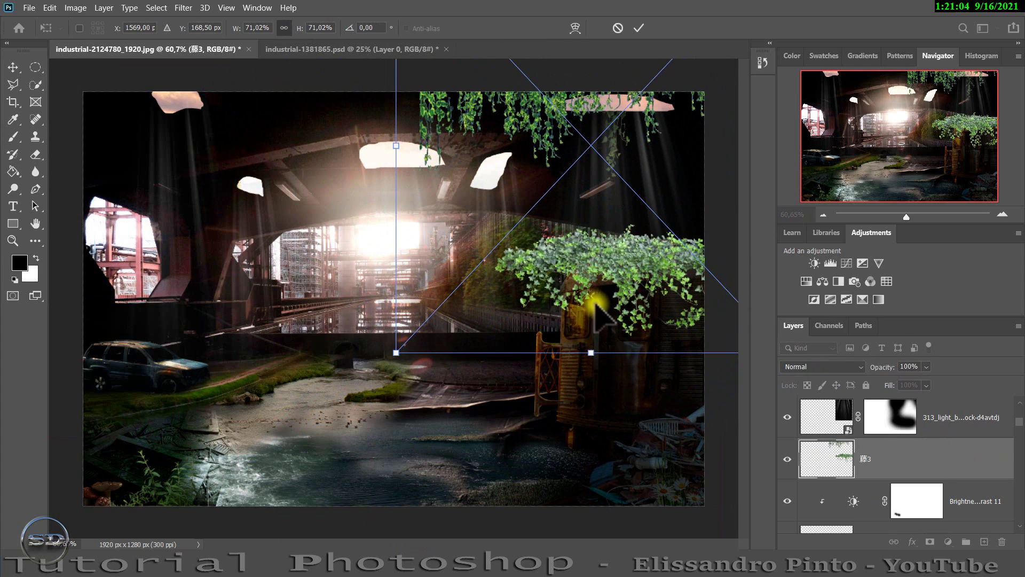
Step: Flip the 藤3 vine horizontally, scale it to about 61% and commit it over the train at upper right
{"action": "right_click", "coordinate": [582, 292]}
{"action": "left_click", "coordinate": [608, 508]}
{"action": "mouse_move", "coordinate": [584, 386]}
{"action": "left_mouse_down"}
{"action": "mouse_move", "coordinate": [683, 315]}
{"action": "mouse_move", "coordinate": [677, 308]}
{"action": "left_mouse_up"}
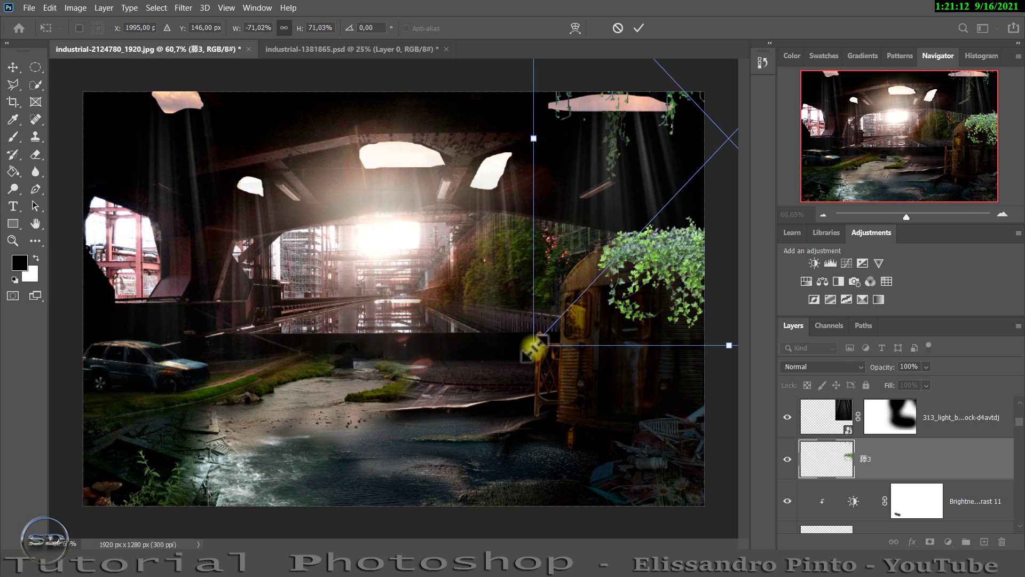
{"action": "mouse_move", "coordinate": [533, 346]}
{"action": "left_mouse_down"}
{"action": "mouse_move", "coordinate": [572, 286]}
{"action": "mouse_move", "coordinate": [590, 314]}
{"action": "mouse_move", "coordinate": [594, 305]}
{"action": "left_mouse_up"}
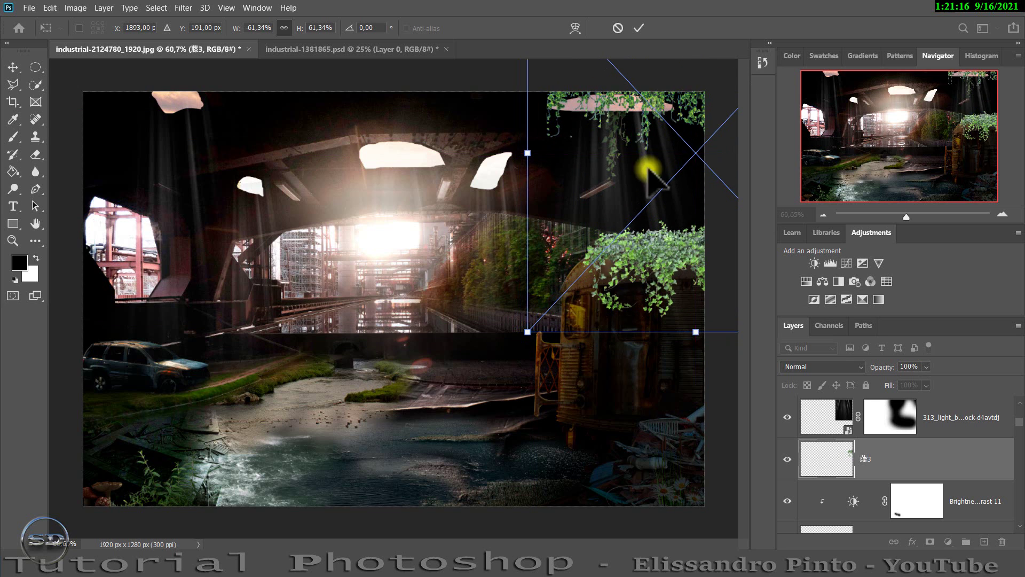
{"action": "left_click", "coordinate": [639, 28]}
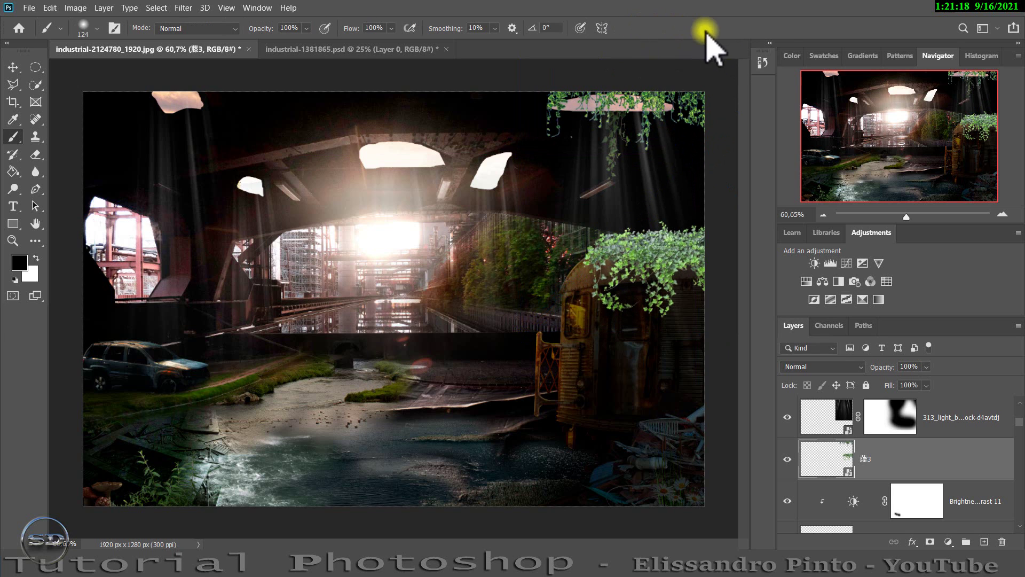
Step: Rasterize the 藤3 vine and add a new Layer 9 clipped to it
{"action": "right_click", "coordinate": [922, 454]}
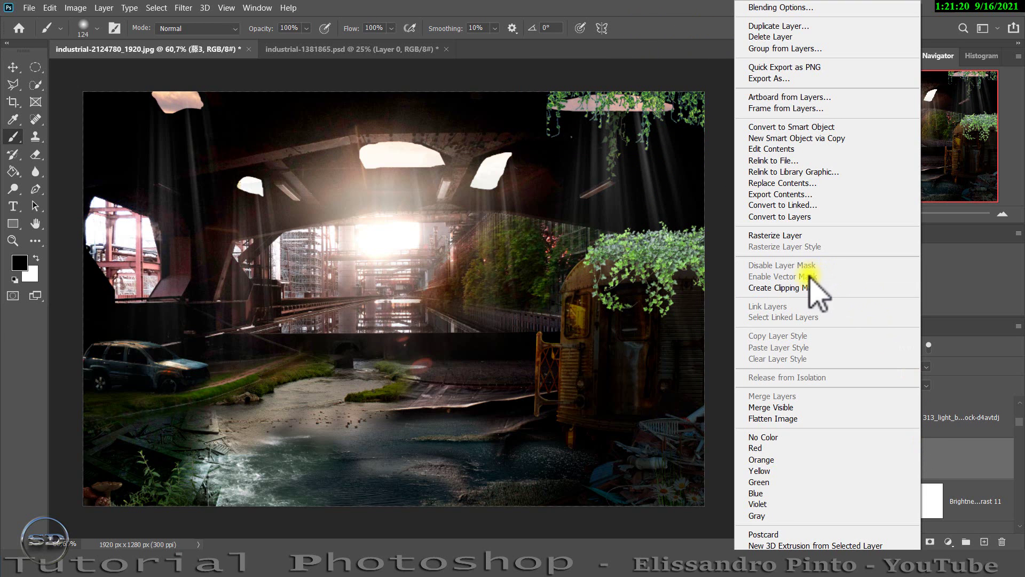
{"action": "left_click", "coordinate": [836, 235]}
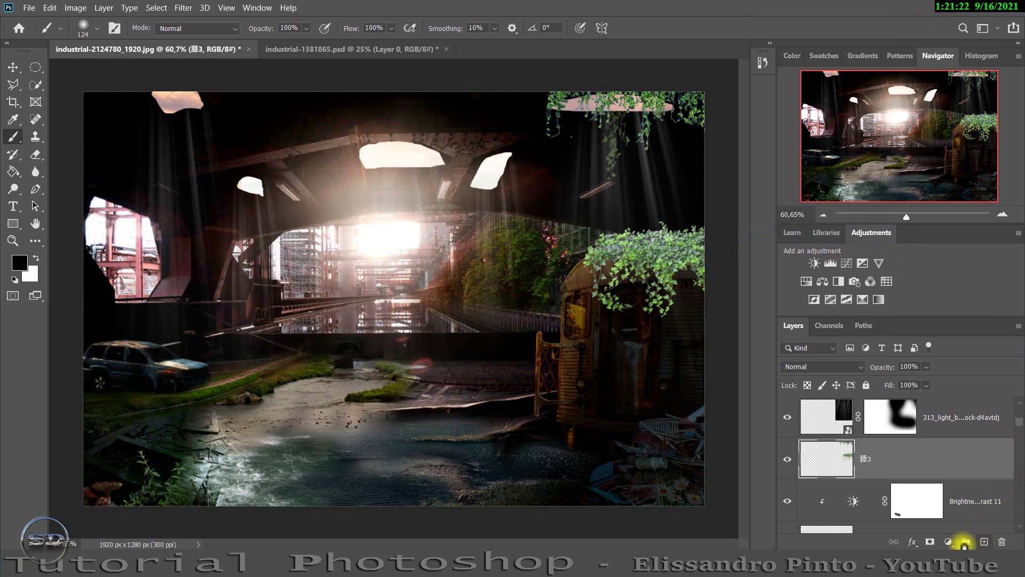
{"action": "left_click", "coordinate": [982, 540]}
{"action": "right_click", "coordinate": [932, 458]}
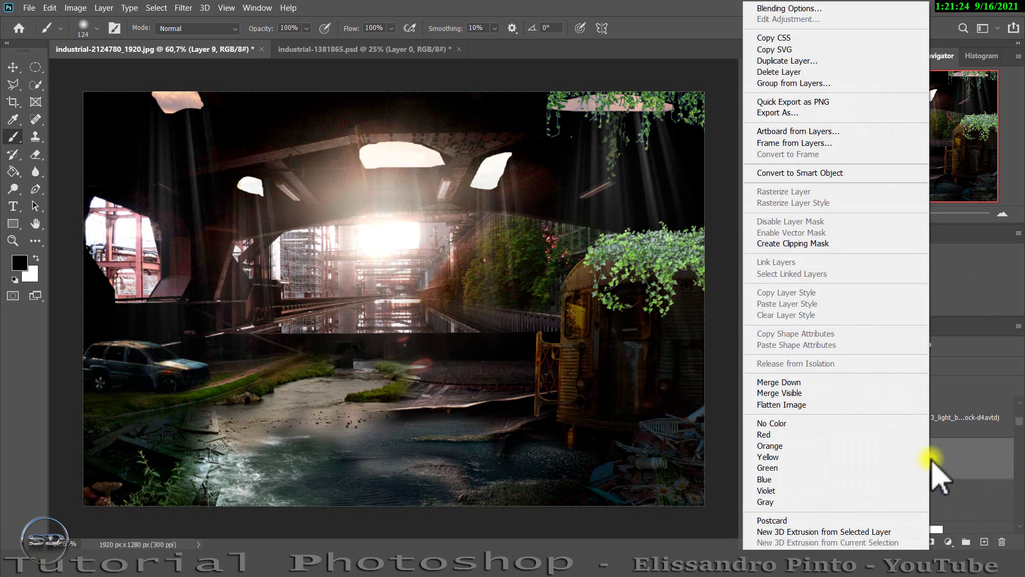
{"action": "left_click", "coordinate": [825, 244]}
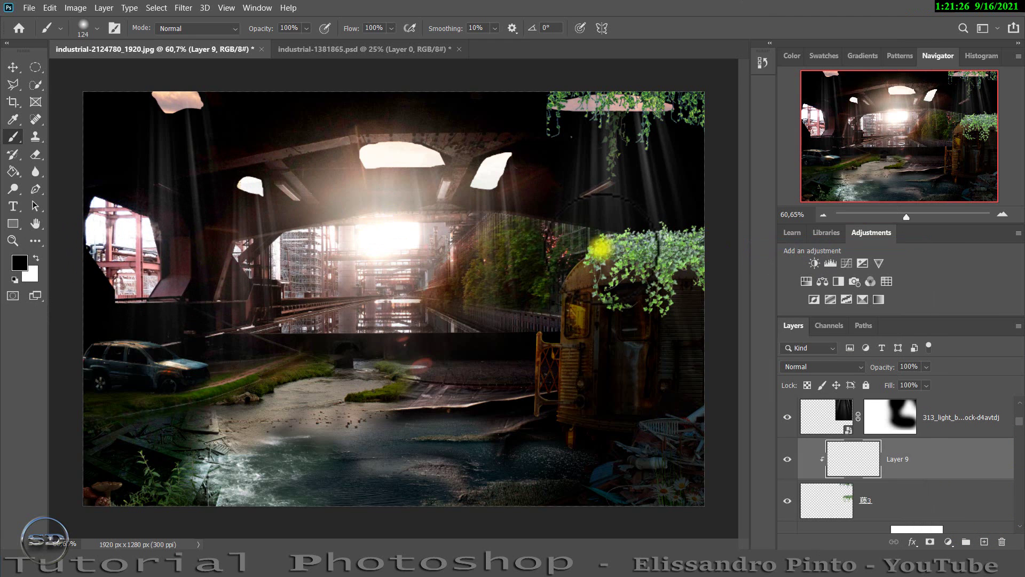
Step: Brush black over the ivy on the train roof, with Layer 9 at 85% fill and 80% opacity
{"action": "mouse_move", "coordinate": [722, 233]}
{"action": "left_mouse_down"}
{"action": "mouse_move", "coordinate": [641, 263]}
{"action": "mouse_move", "coordinate": [630, 255]}
{"action": "mouse_move", "coordinate": [690, 263]}
{"action": "mouse_move", "coordinate": [728, 298]}
{"action": "left_mouse_up"}
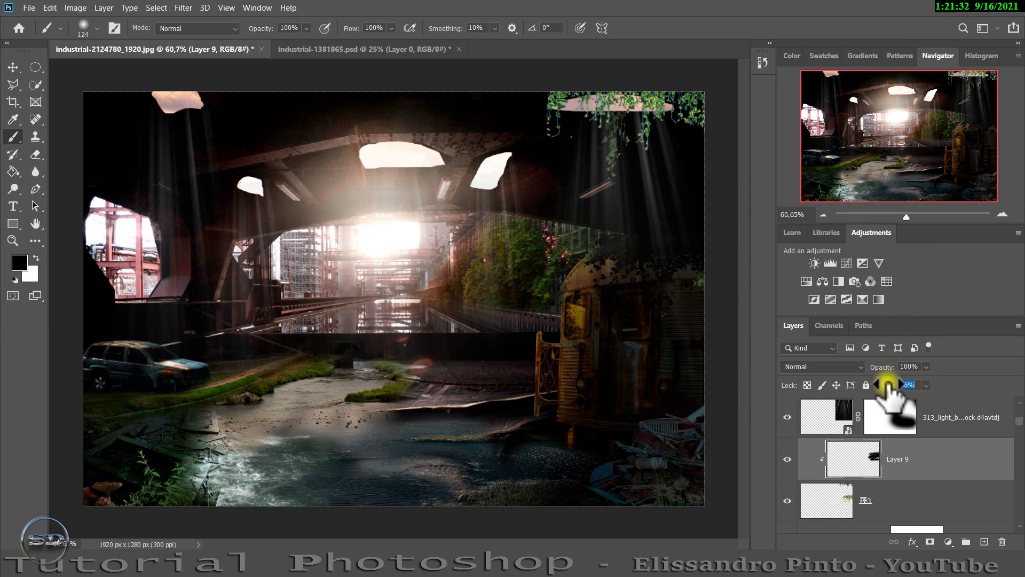
{"action": "left_click_drag", "start_coordinate": [889, 386], "coordinate": [882, 386]}
{"action": "left_click", "coordinate": [832, 456]}
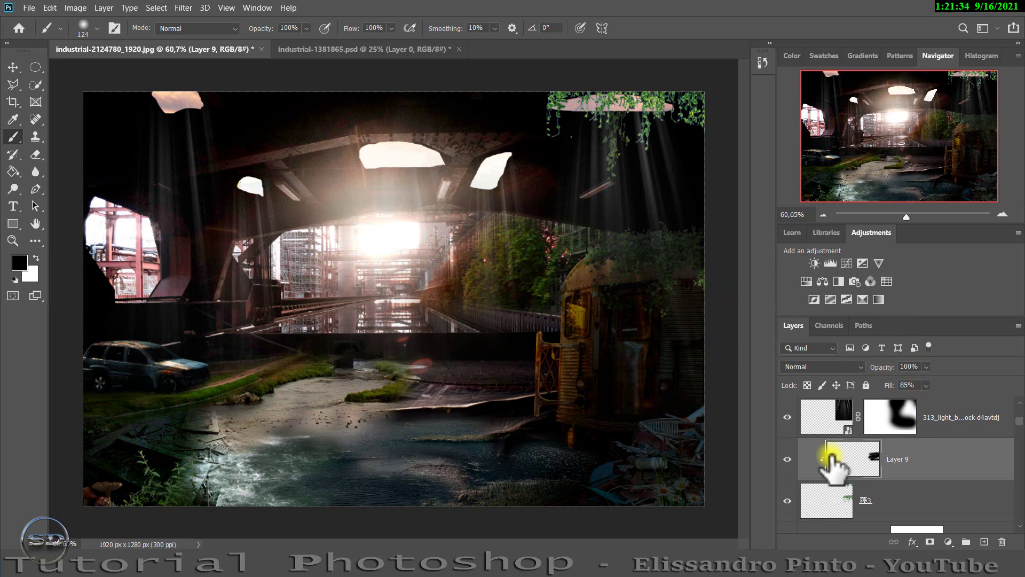
{"action": "left_click", "coordinate": [833, 500]}
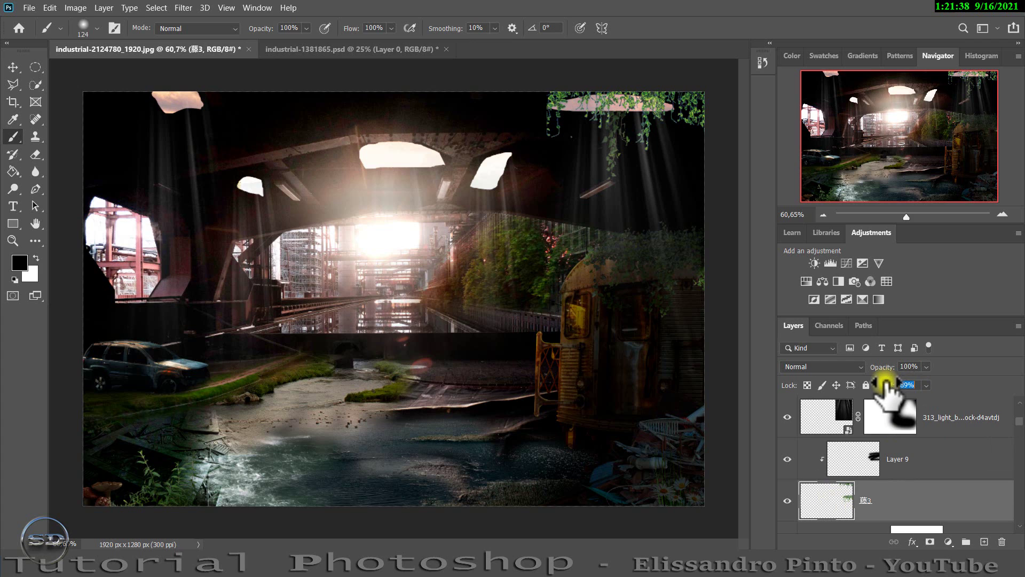
{"action": "left_click", "coordinate": [857, 455]}
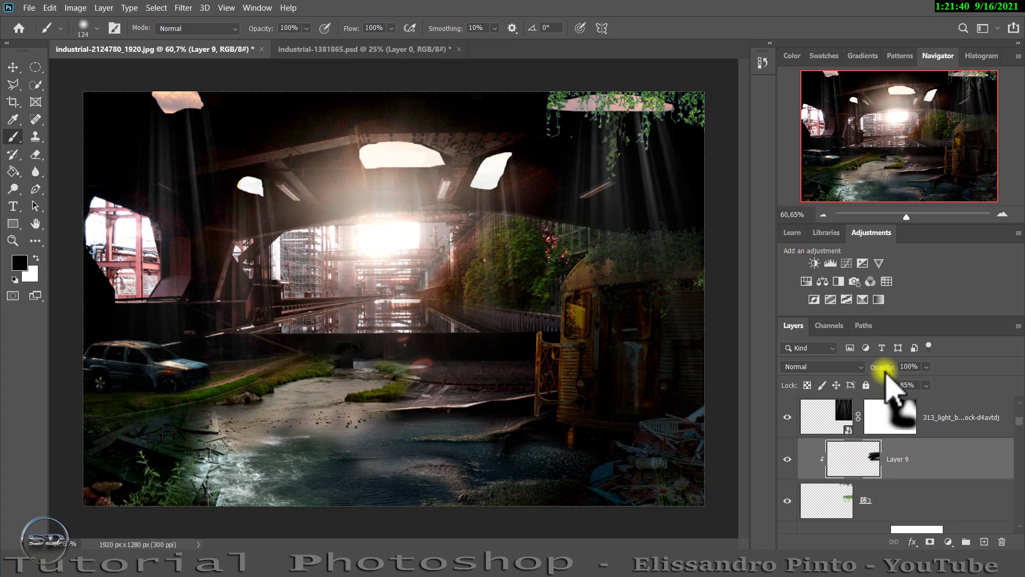
{"action": "left_click_drag", "start_coordinate": [875, 369], "coordinate": [871, 368]}
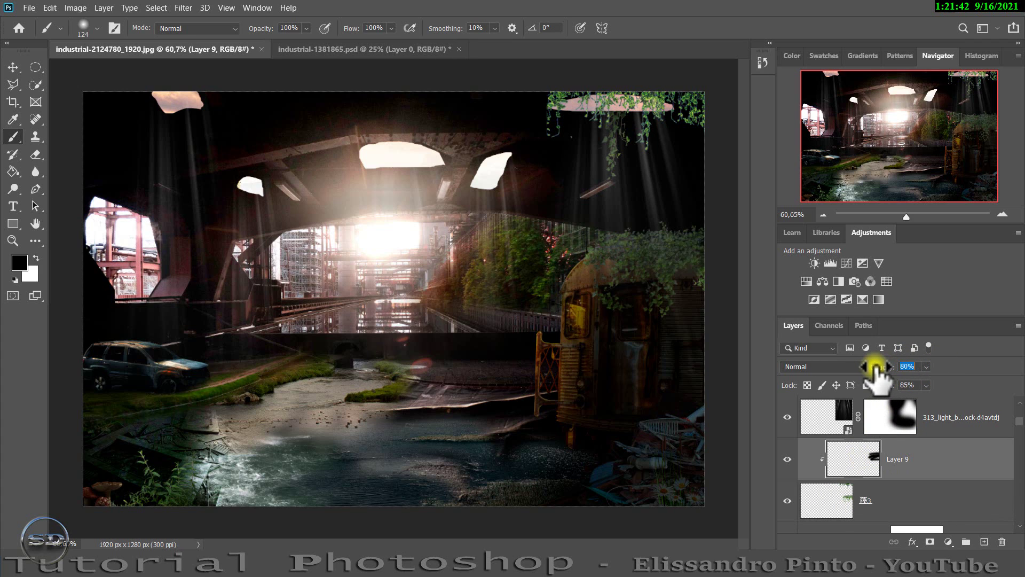
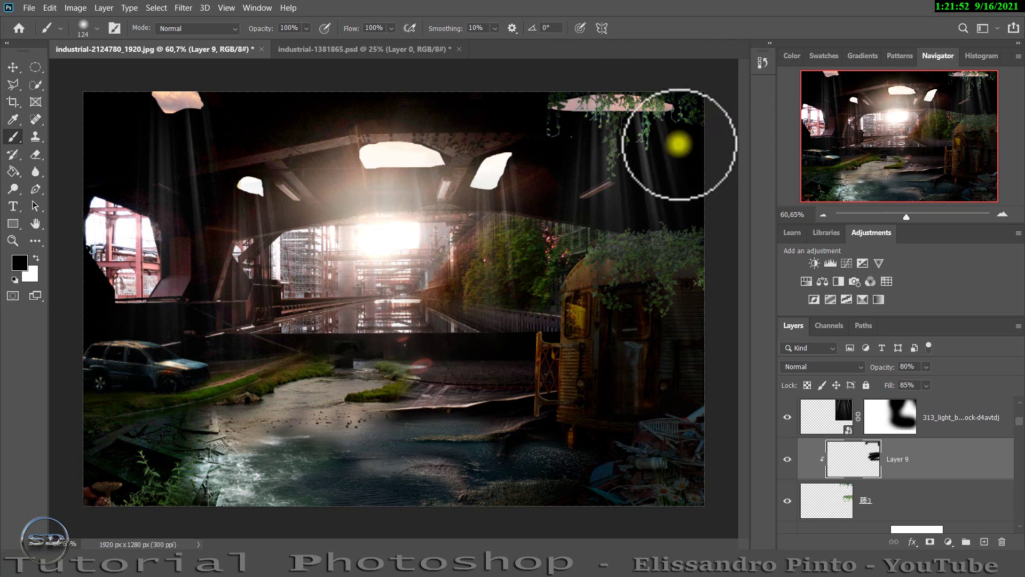
Step: Paint black shadow above and right of the train on a new layer at 72% fill
{"action": "left_click_drag", "start_coordinate": [907, 217], "coordinate": [912, 217]}
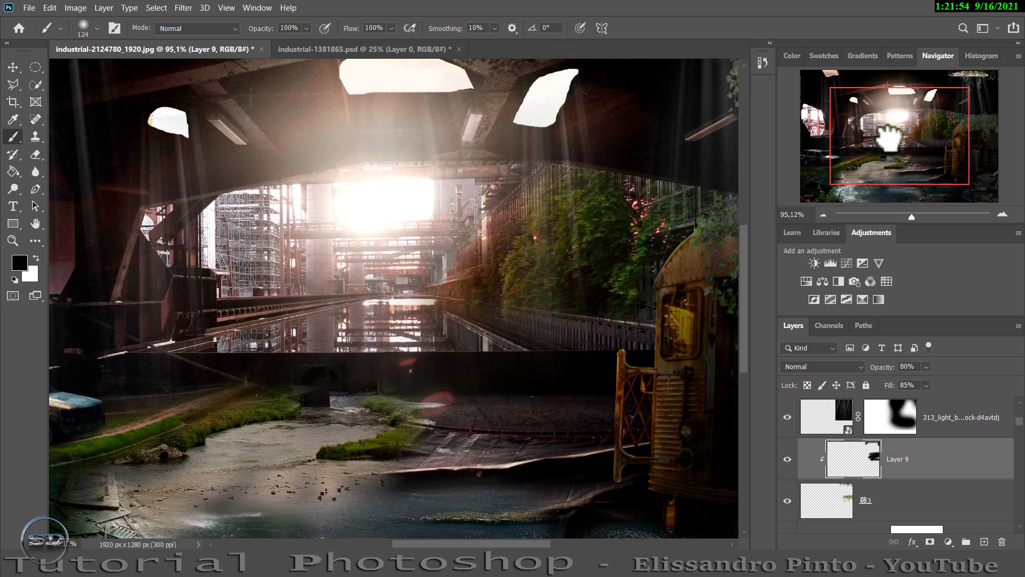
{"action": "left_click_drag", "start_coordinate": [883, 130], "coordinate": [929, 144]}
{"action": "scroll", "coordinate": [897, 496], "scroll_direction": "down", "scroll_amount": 1}
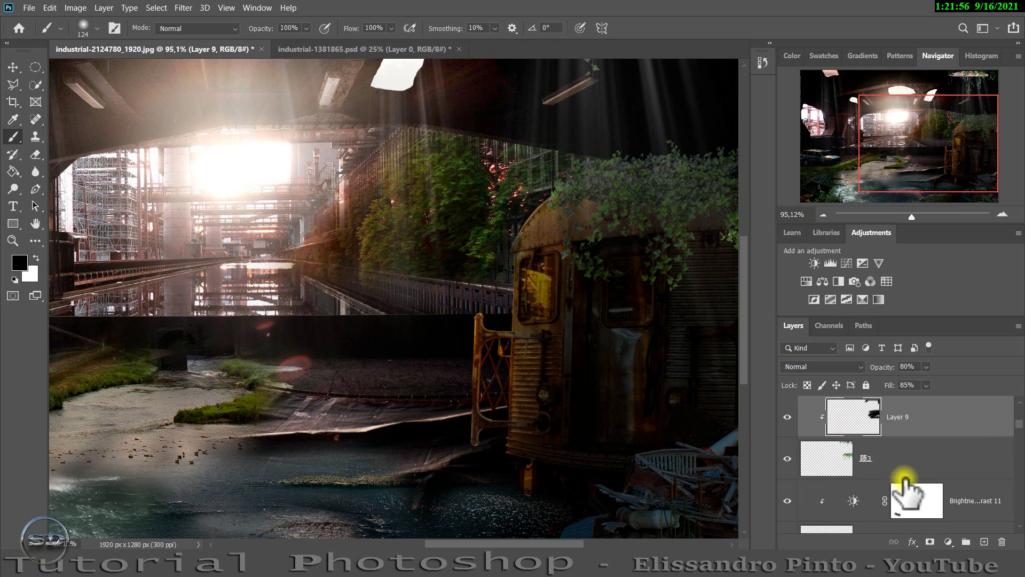
{"action": "left_click", "coordinate": [906, 486]}
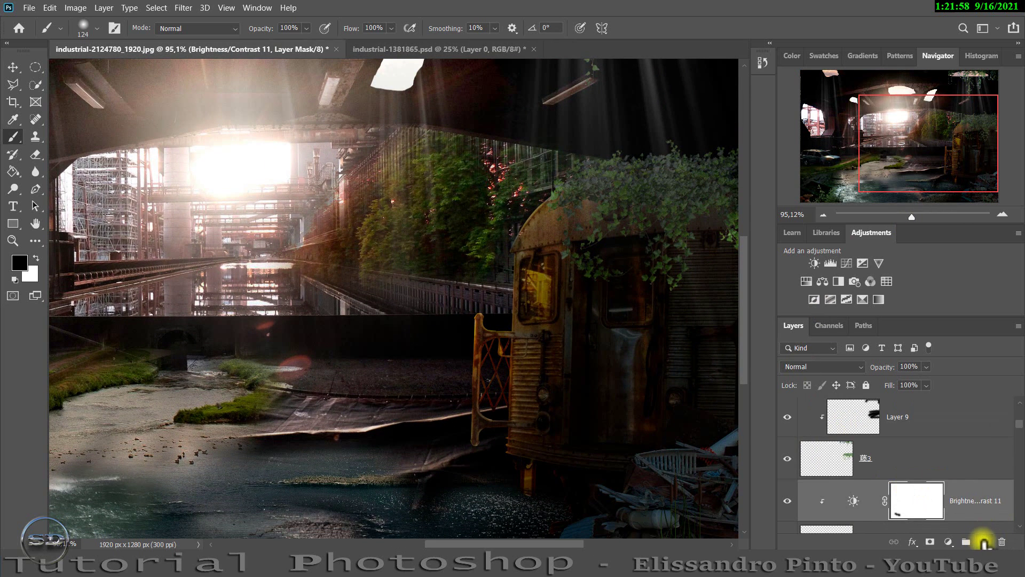
{"action": "left_click", "coordinate": [983, 541]}
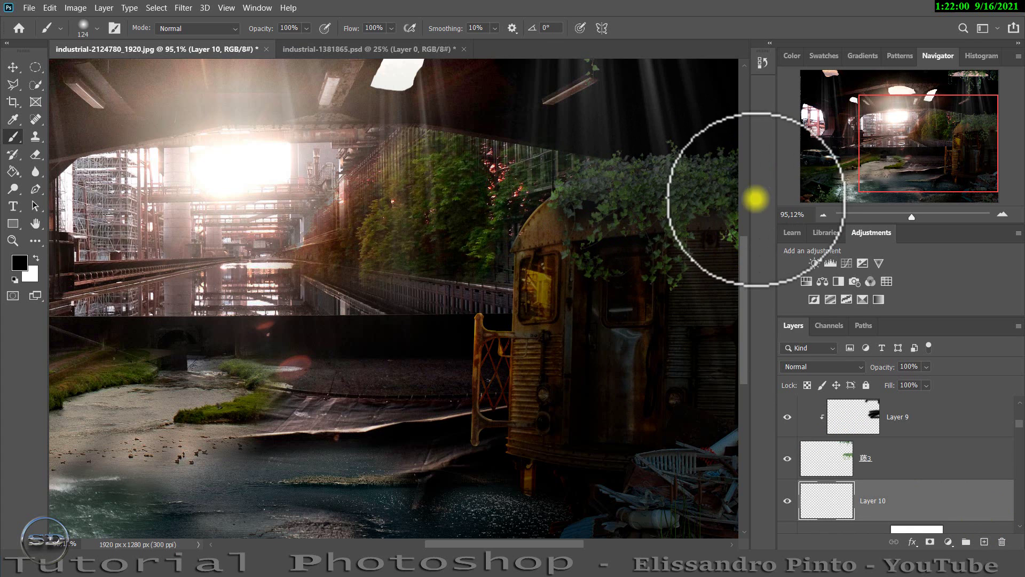
{"action": "left_click_drag", "start_coordinate": [755, 199], "coordinate": [575, 256]}
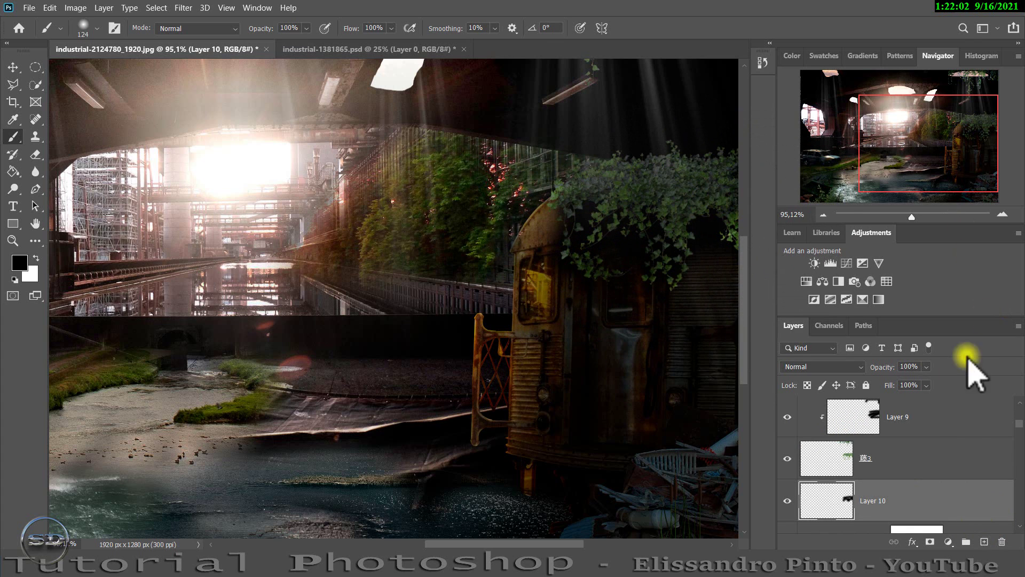
{"action": "left_click_drag", "start_coordinate": [886, 383], "coordinate": [867, 384]}
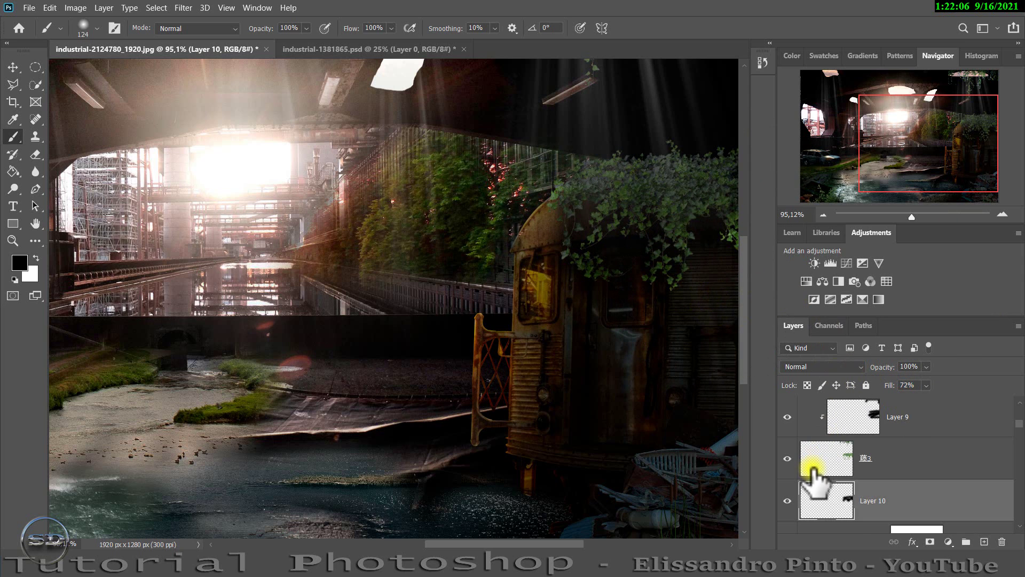
Step: Clip a Brightness/Contrast adjustment to Layer 3 with brightness -105 and contrast 24
{"action": "left_click", "coordinate": [834, 464]}
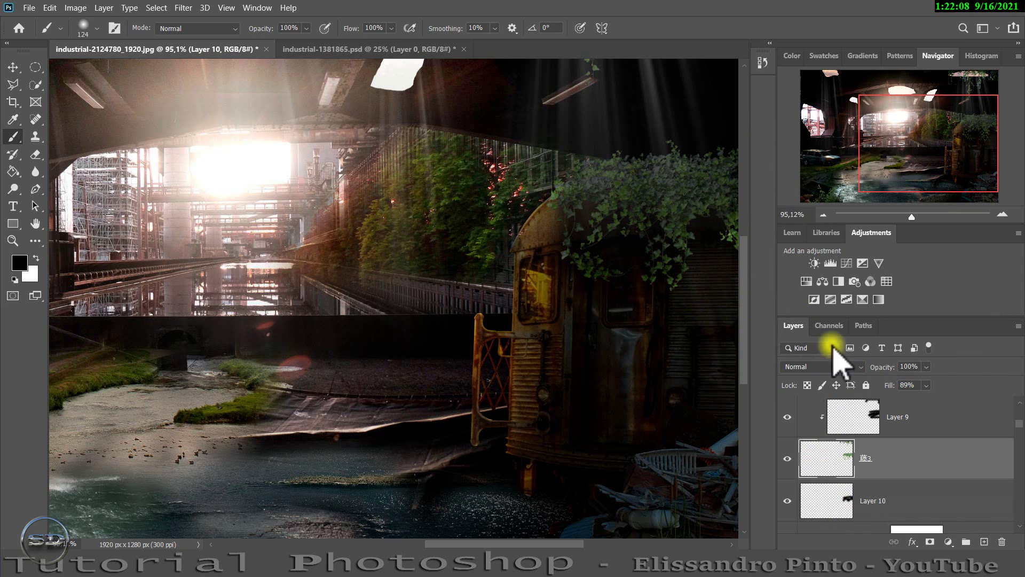
{"action": "left_click", "coordinate": [813, 263]}
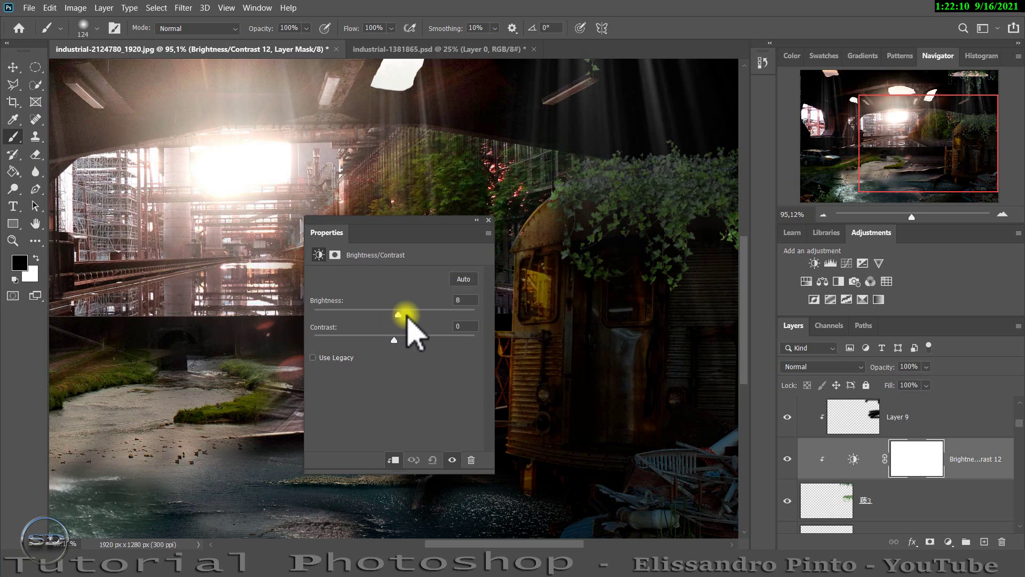
{"action": "left_click_drag", "start_coordinate": [427, 315], "coordinate": [349, 314]}
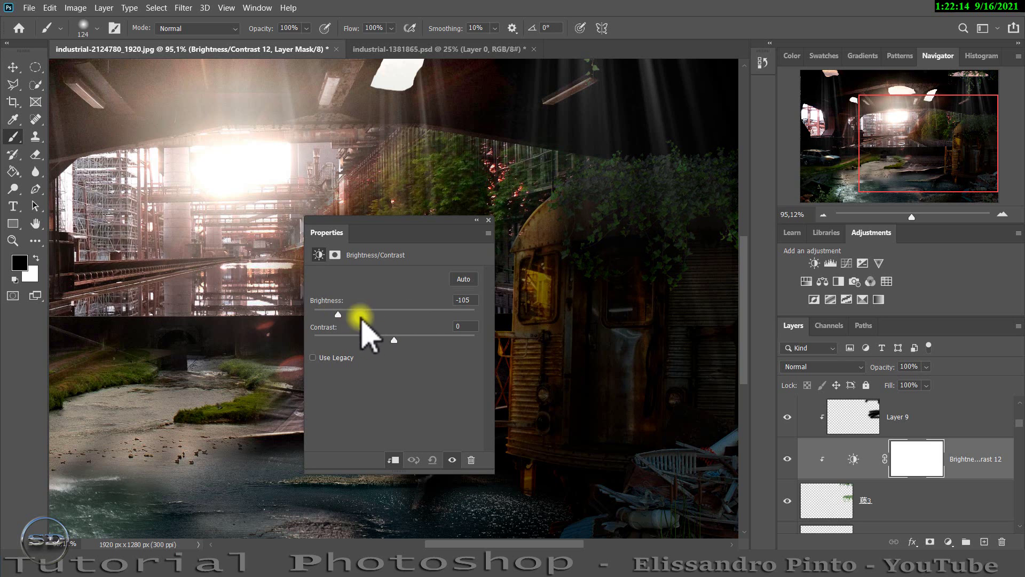
{"action": "mouse_move", "coordinate": [401, 343]}
{"action": "left_mouse_down"}
{"action": "mouse_move", "coordinate": [422, 344]}
{"action": "mouse_move", "coordinate": [412, 341]}
{"action": "left_mouse_up"}
{"action": "left_click", "coordinate": [488, 220]}
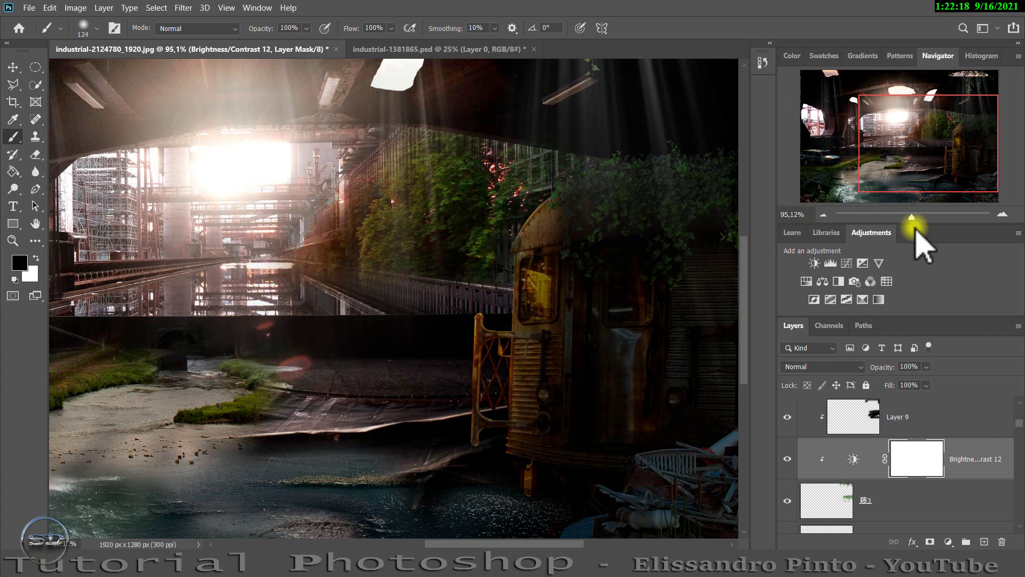
{"action": "left_click_drag", "start_coordinate": [913, 218], "coordinate": [905, 216]}
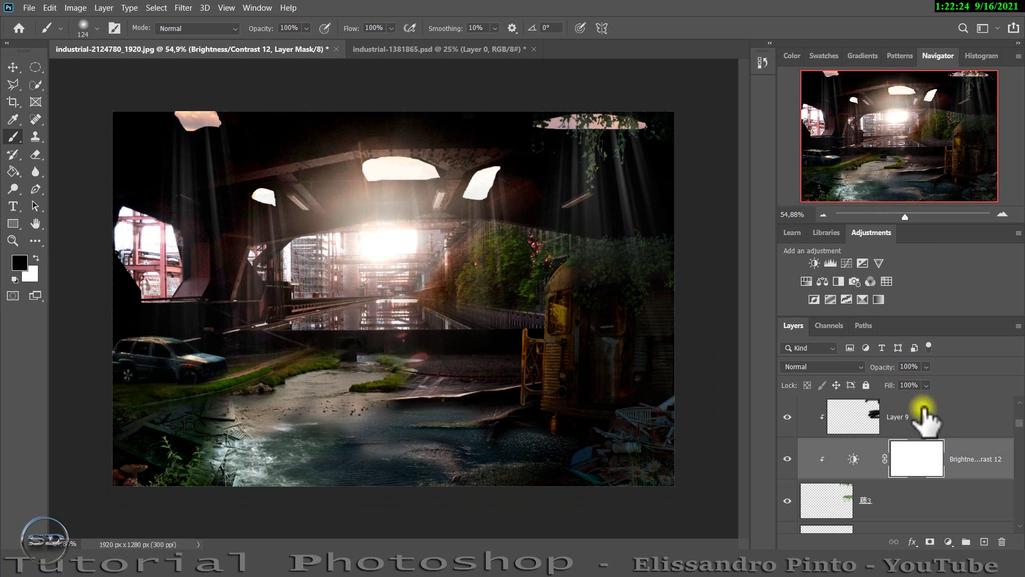
Step: Duplicate the light beams layer, blend it as Linear Dodge (Add) and shift it down-right
{"action": "scroll", "coordinate": [930, 437], "scroll_direction": "up", "scroll_amount": 1}
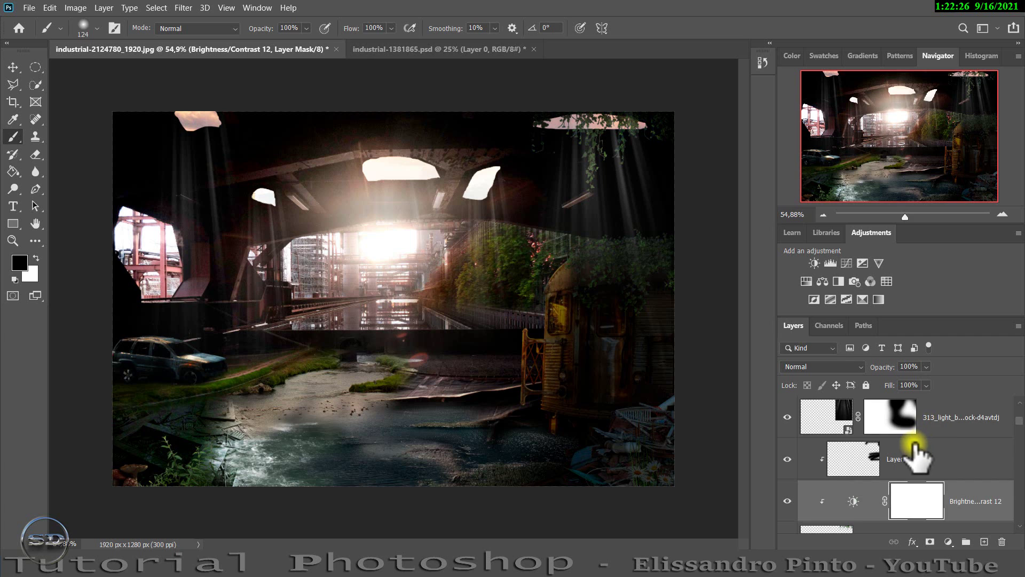
{"action": "left_click", "coordinate": [945, 425]}
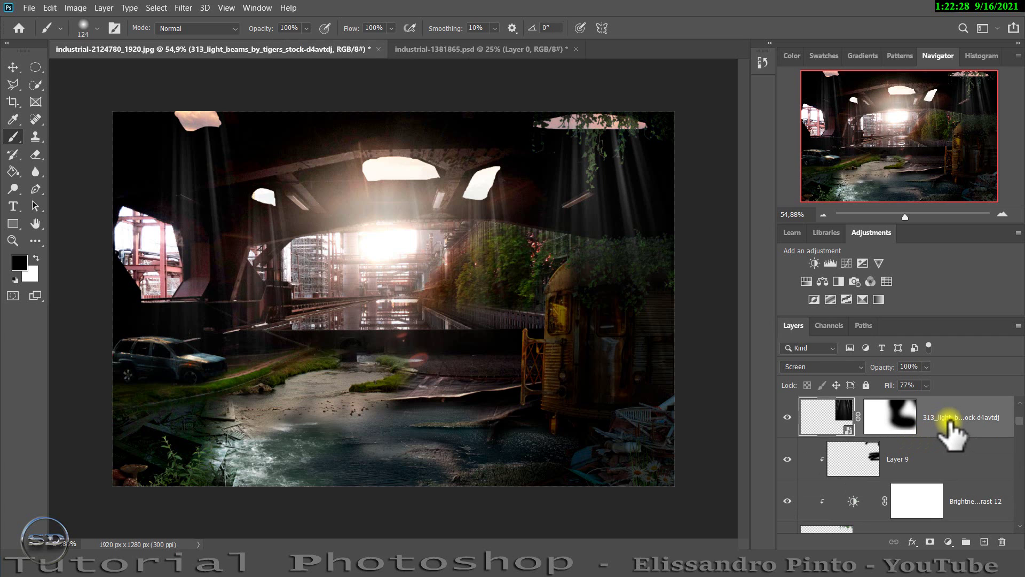
{"action": "key", "text": "ctrl+j"}
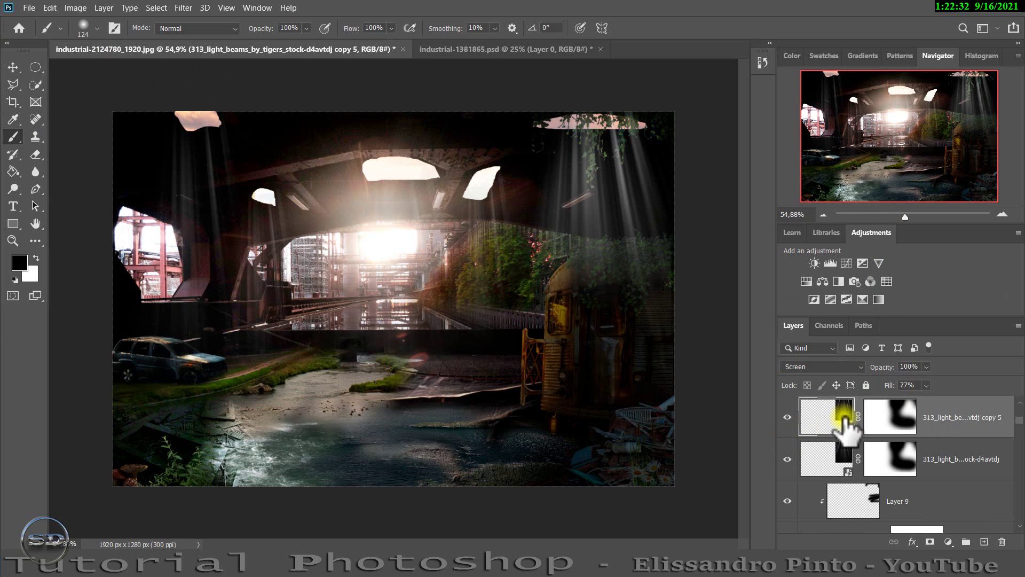
{"action": "left_click", "coordinate": [825, 367]}
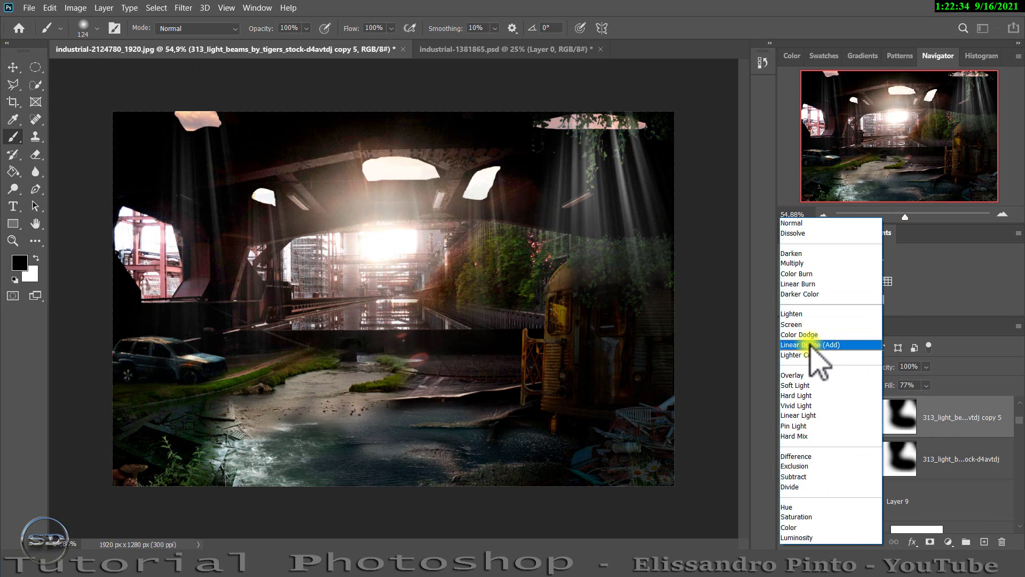
{"action": "left_click", "coordinate": [806, 344]}
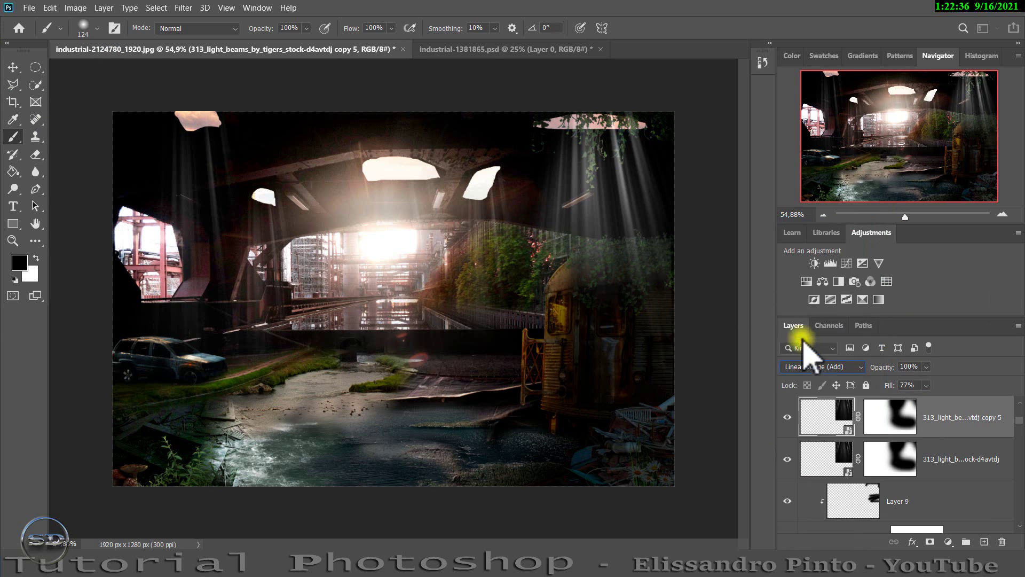
{"action": "left_click", "coordinate": [12, 67]}
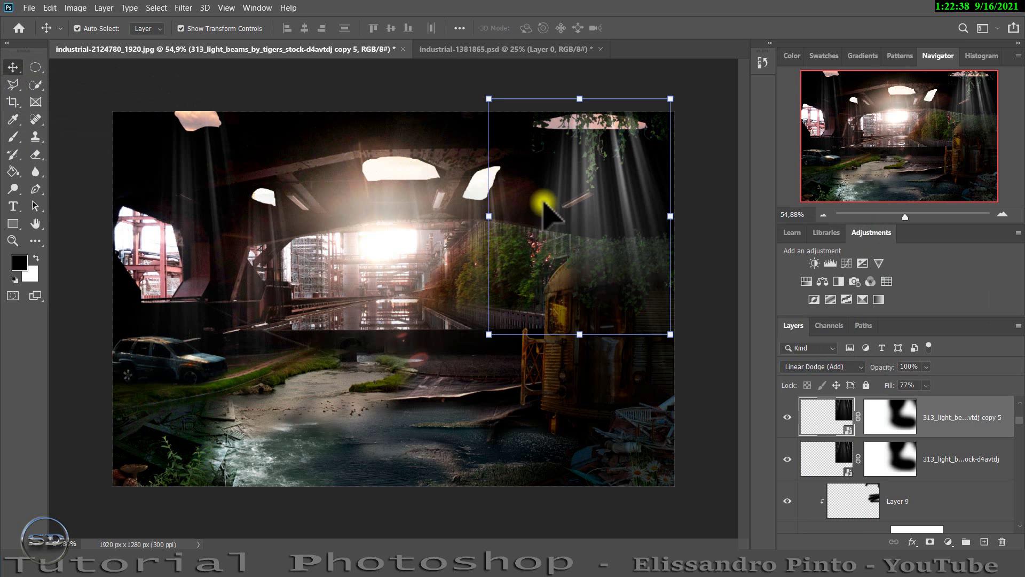
{"action": "left_click_drag", "start_coordinate": [561, 214], "coordinate": [582, 298]}
{"action": "key", "text": "ctrl"}
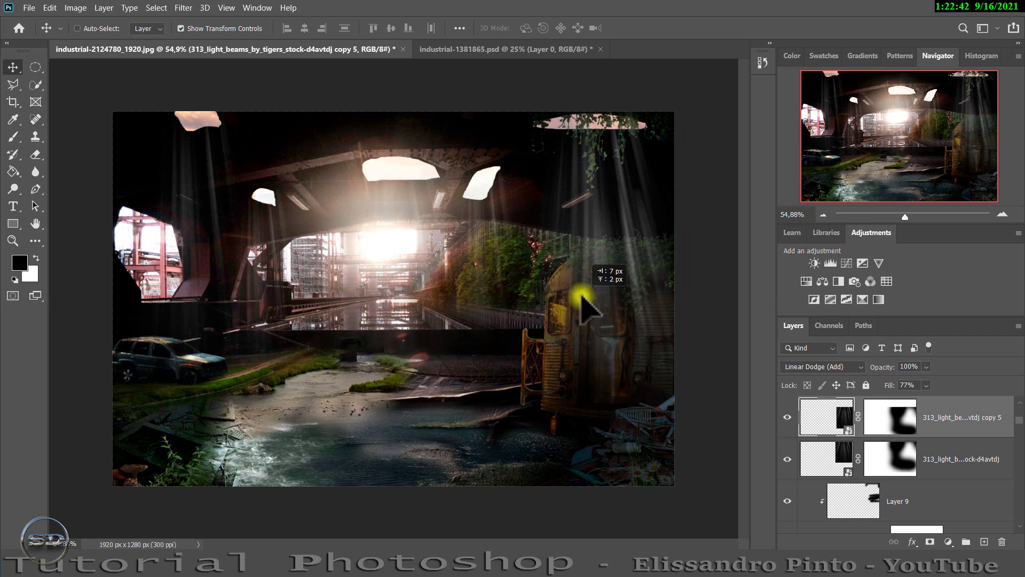
Step: Mask away part of the copied light beams
{"action": "left_click", "coordinate": [13, 137]}
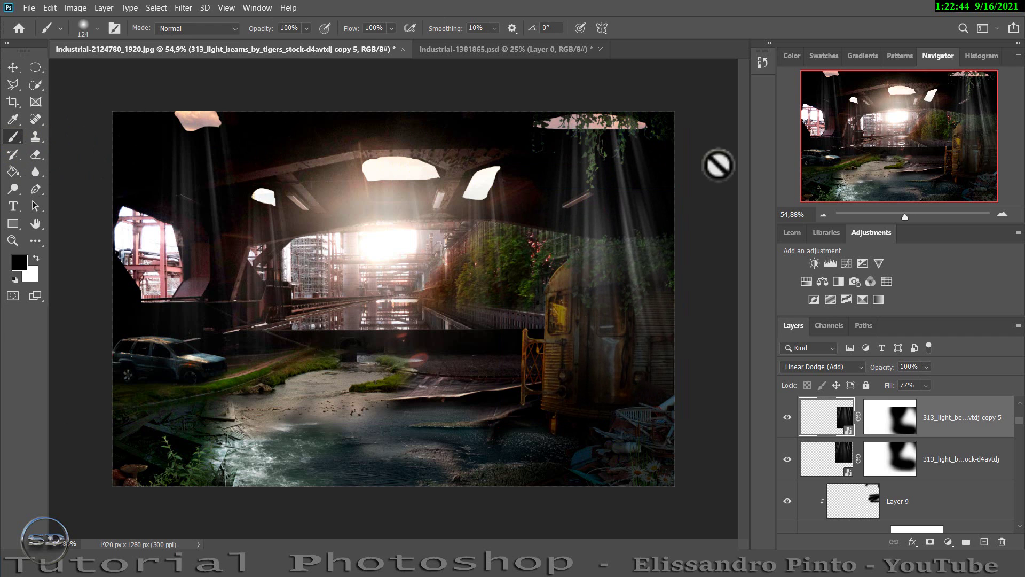
{"action": "left_click", "coordinate": [903, 427]}
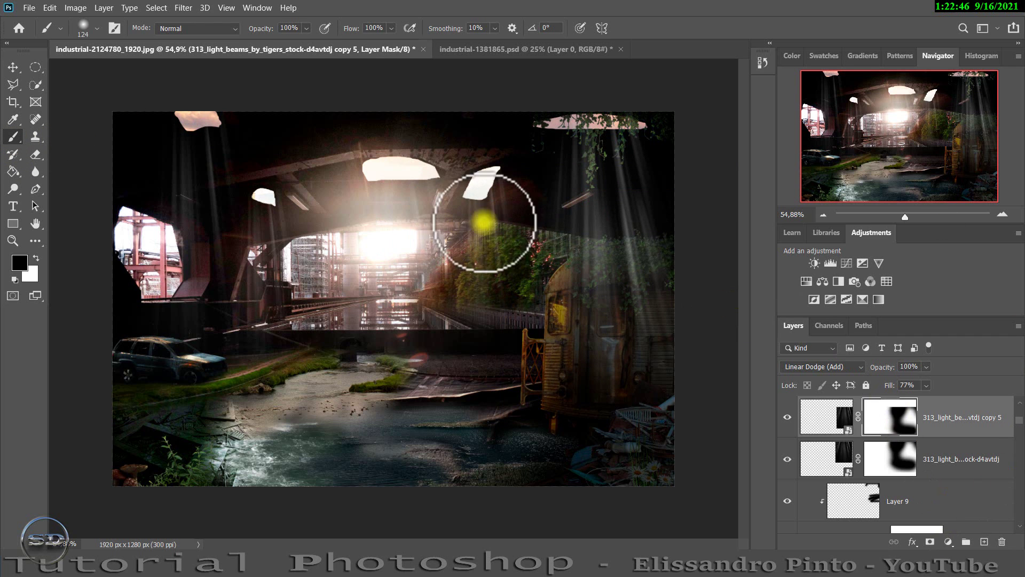
{"action": "mouse_move", "coordinate": [485, 217]}
{"action": "left_mouse_down"}
{"action": "mouse_move", "coordinate": [583, 190]}
{"action": "mouse_move", "coordinate": [627, 229]}
{"action": "left_mouse_up"}
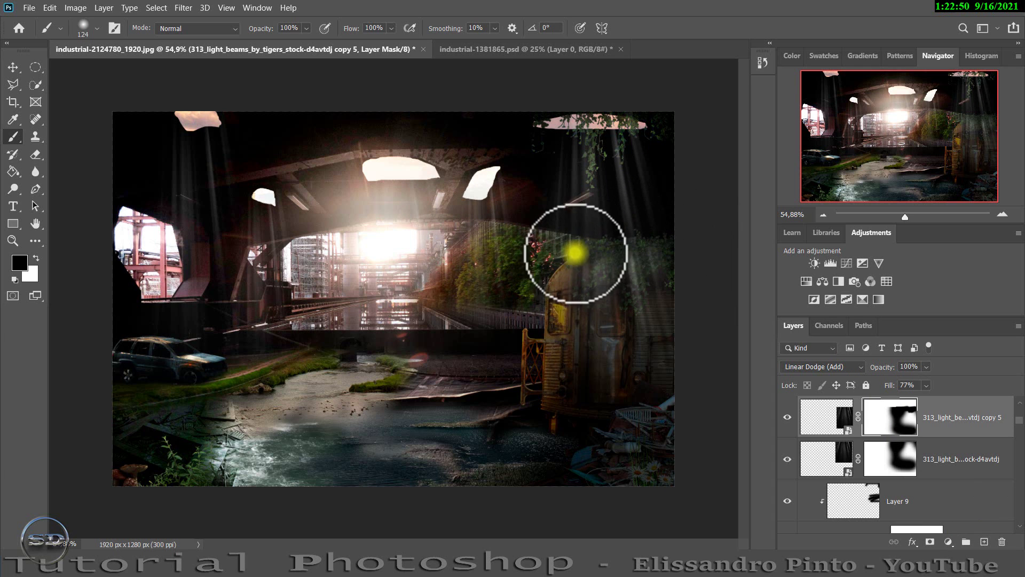
{"action": "left_click_drag", "start_coordinate": [628, 229], "coordinate": [533, 235]}
Step: Enlarge the beam copy to 115.81%, reposition it and set its opacity to 33%
{"action": "left_click", "coordinate": [13, 68]}
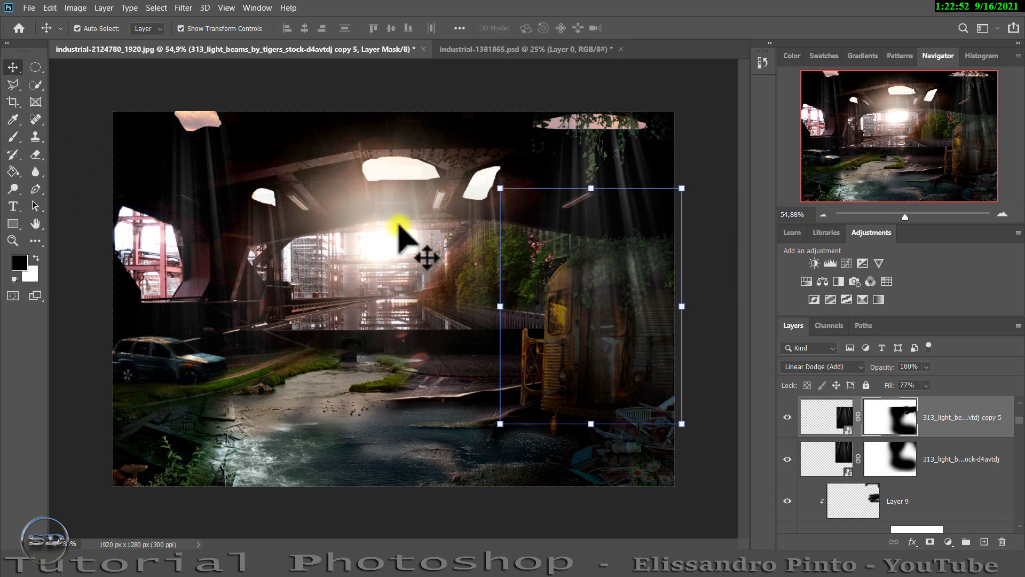
{"action": "mouse_move", "coordinate": [575, 295]}
{"action": "left_mouse_down"}
{"action": "mouse_move", "coordinate": [583, 305]}
{"action": "mouse_move", "coordinate": [578, 299]}
{"action": "left_mouse_up"}
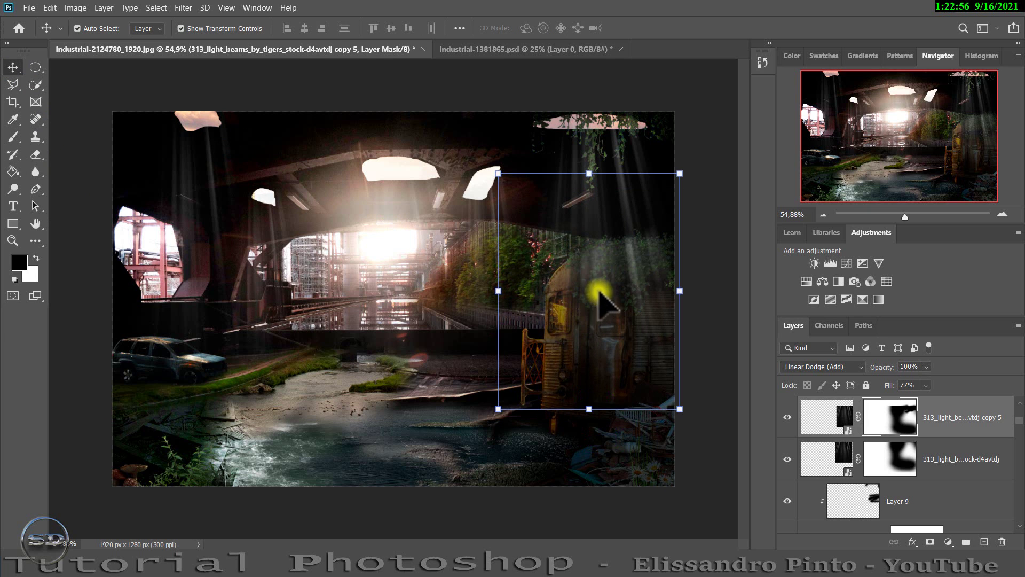
{"action": "left_click_drag", "start_coordinate": [683, 296], "coordinate": [715, 279]}
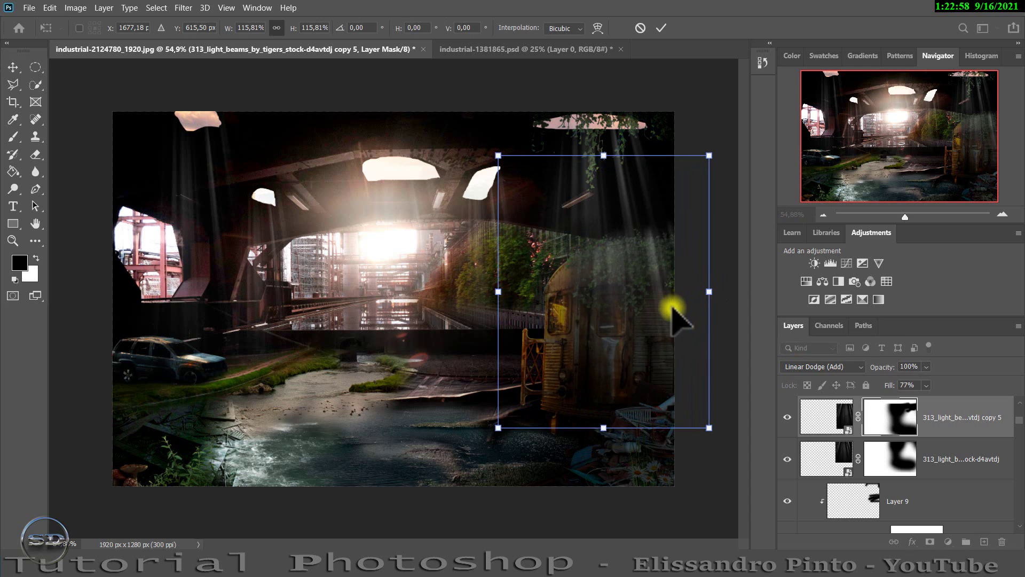
{"action": "left_click_drag", "start_coordinate": [670, 314], "coordinate": [664, 316]}
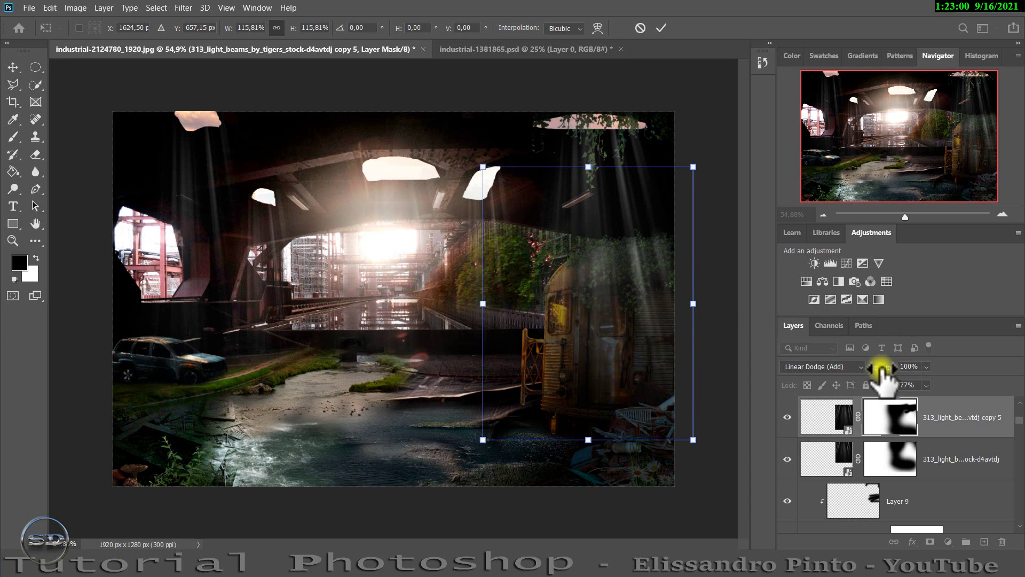
{"action": "left_click_drag", "start_coordinate": [879, 368], "coordinate": [839, 368]}
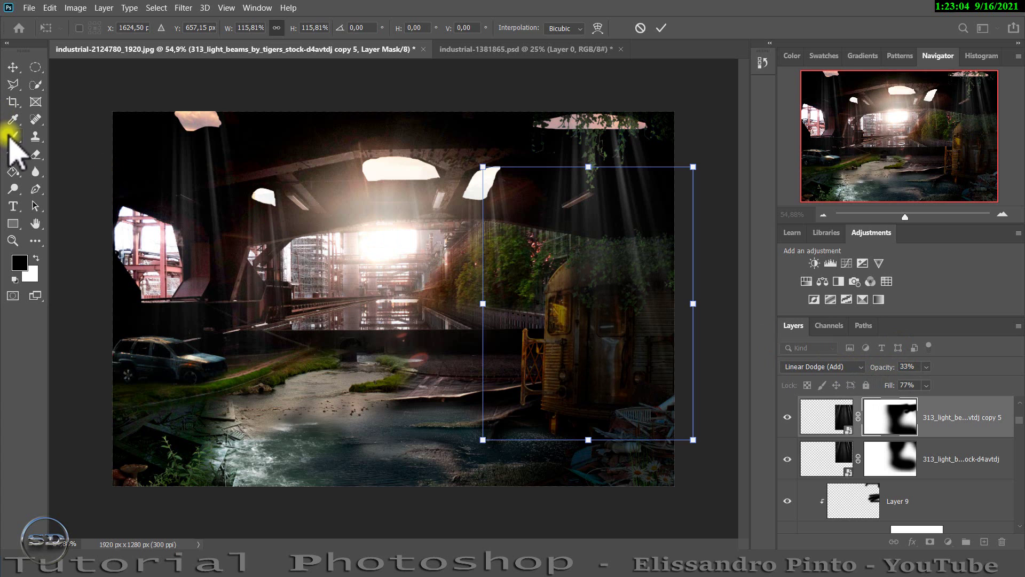
{"action": "left_click", "coordinate": [12, 137]}
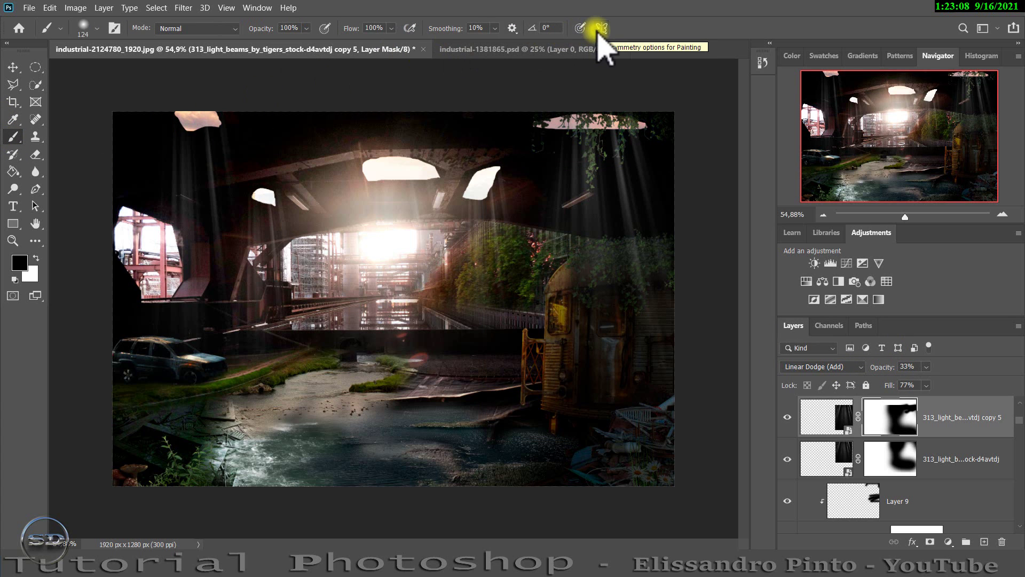
Step: Paint large soft white spots over the lower-right debris on a new layer
{"action": "left_click", "coordinate": [983, 542]}
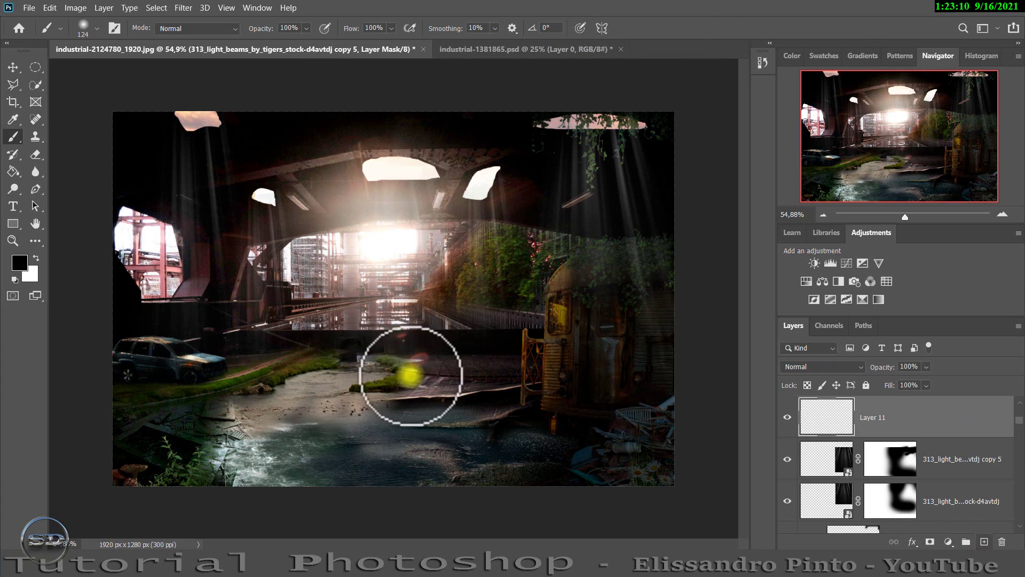
{"action": "left_click", "coordinate": [36, 258]}
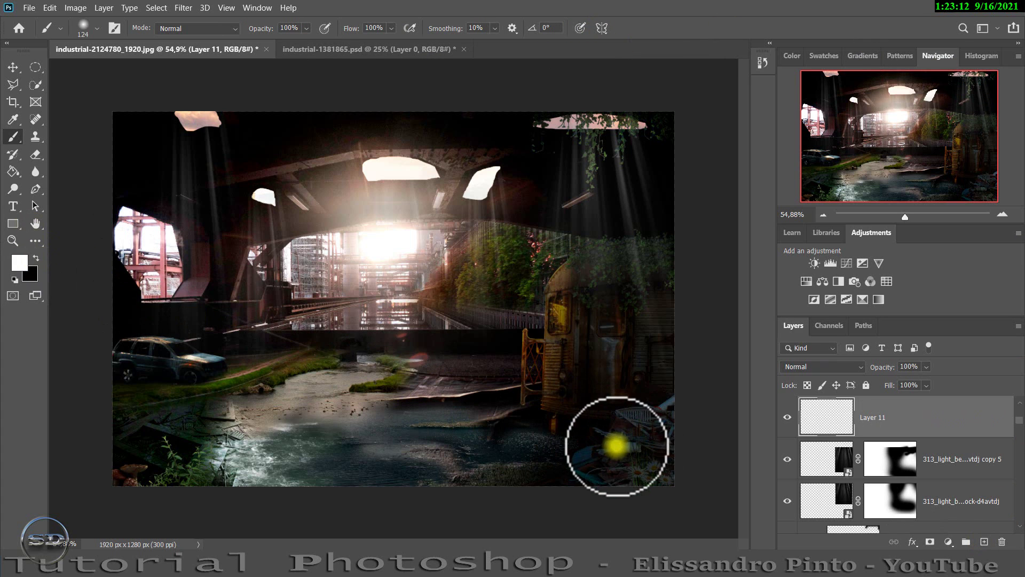
{"action": "left_click_drag", "start_coordinate": [627, 441], "coordinate": [647, 451]}
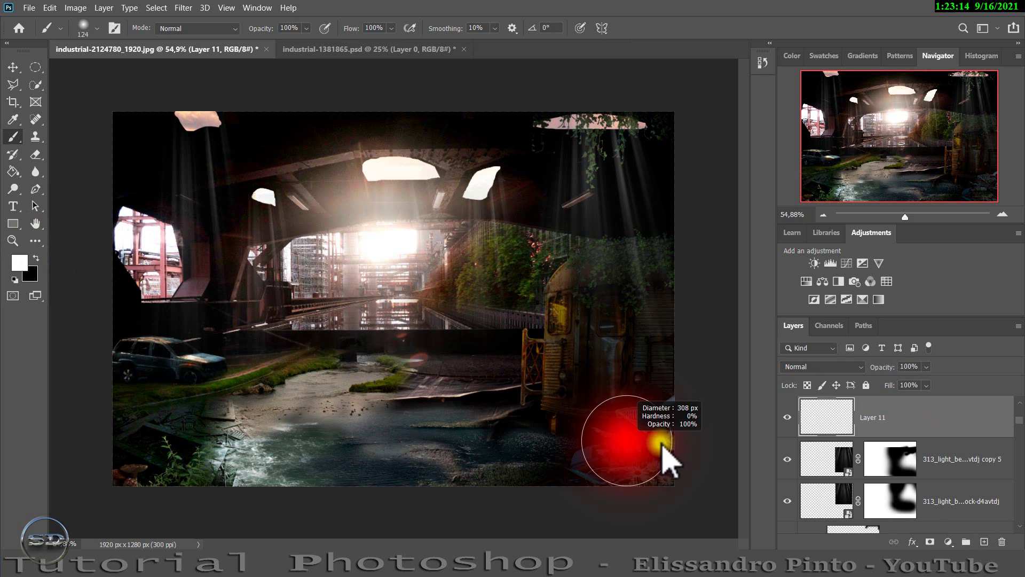
{"action": "left_click", "coordinate": [643, 447]}
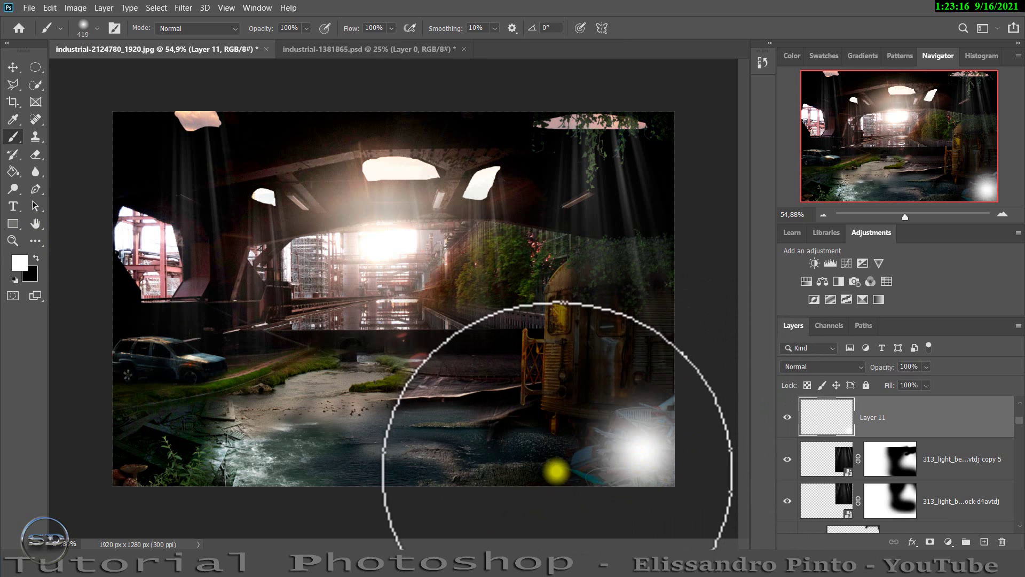
{"action": "left_click", "coordinate": [555, 469]}
Step: Blend the light layer as Soft Light and mask out part of the glow on the right
{"action": "left_click", "coordinate": [830, 365]}
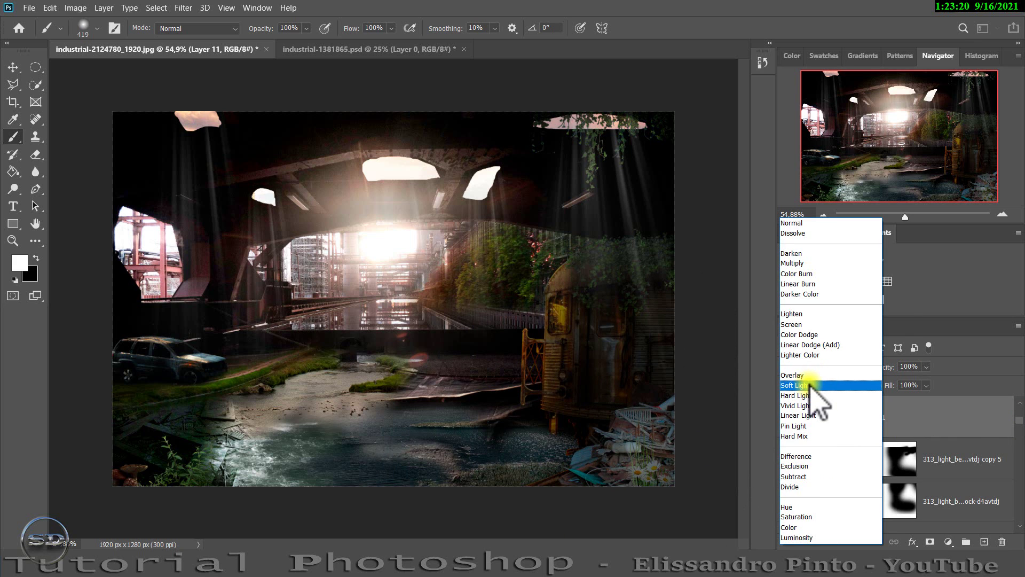
{"action": "left_click", "coordinate": [811, 385]}
{"action": "left_click", "coordinate": [787, 417]}
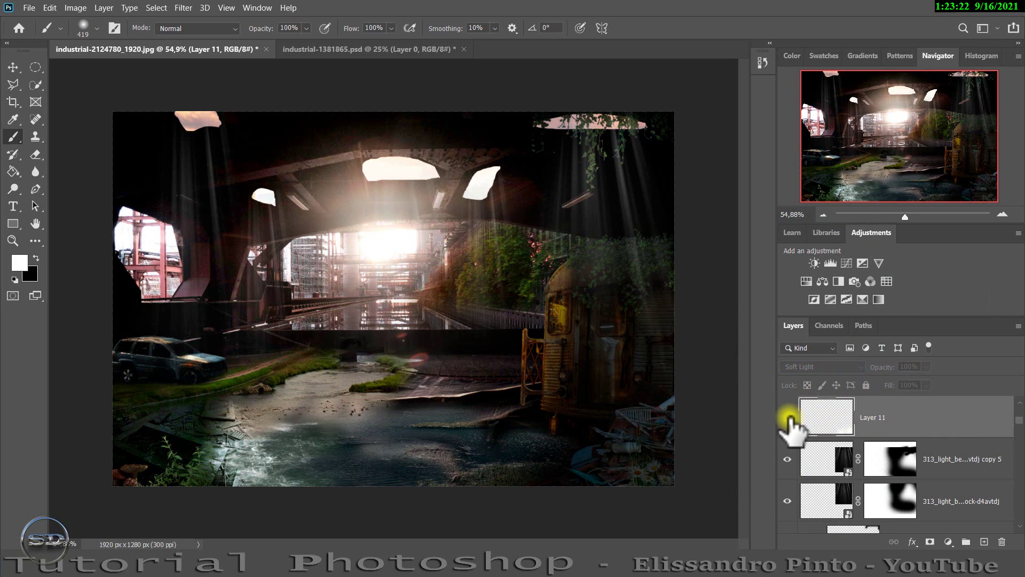
{"action": "left_click", "coordinate": [930, 542]}
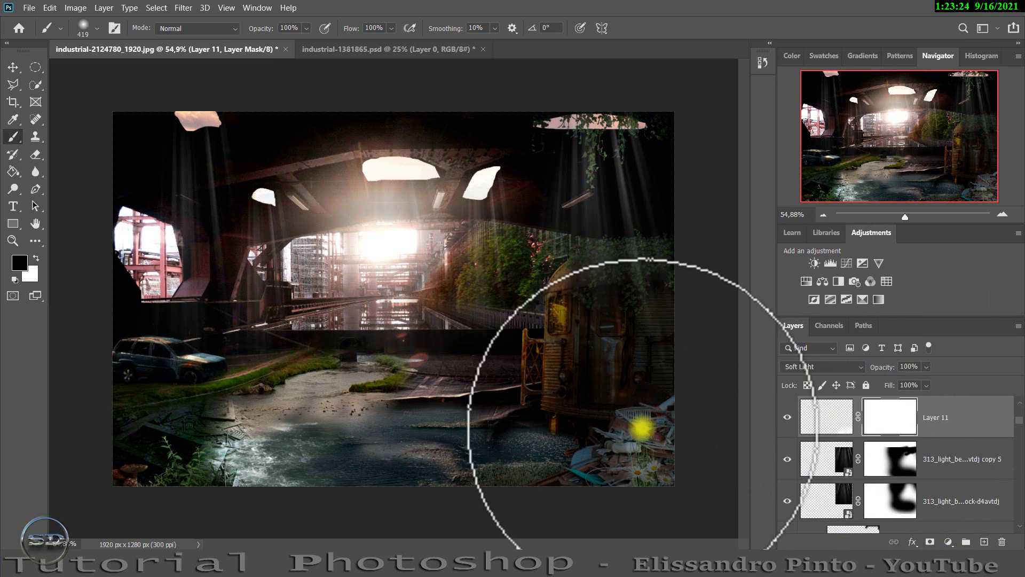
{"action": "key", "text": "x"}
{"action": "left_click", "coordinate": [581, 398]}
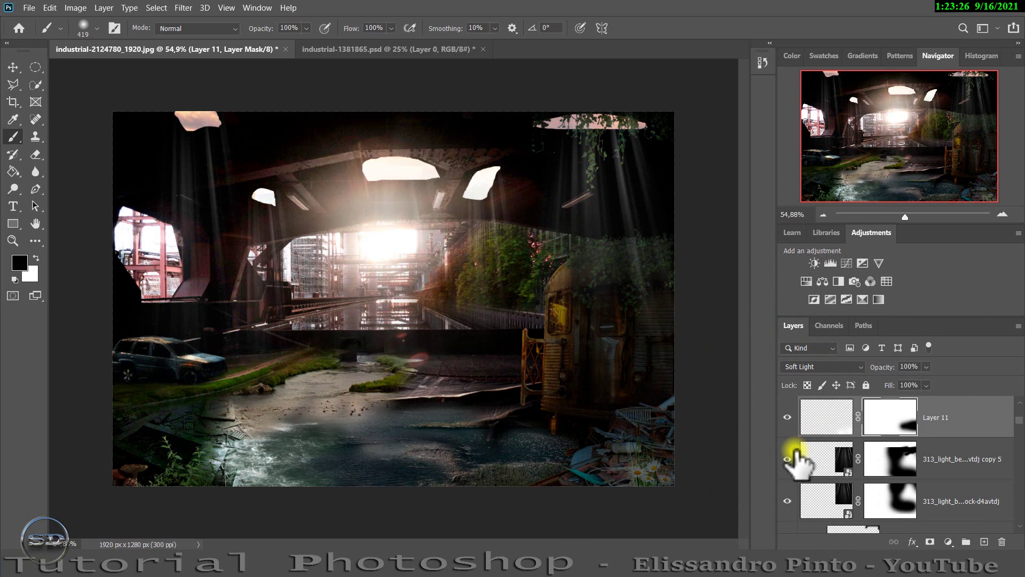
{"action": "left_click", "coordinate": [787, 417]}
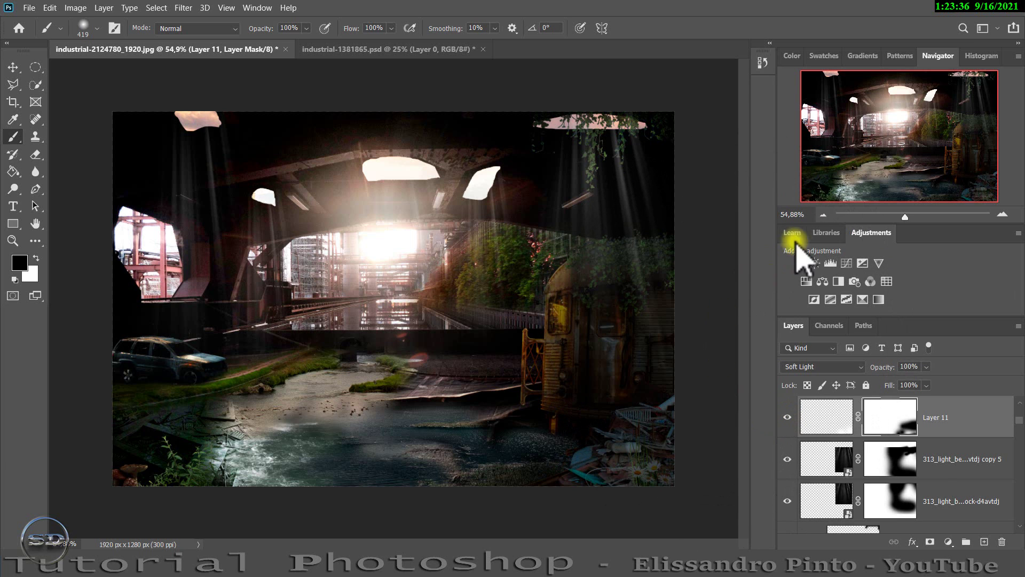
{"action": "scroll", "coordinate": [929, 464], "scroll_direction": "up", "scroll_amount": 3}
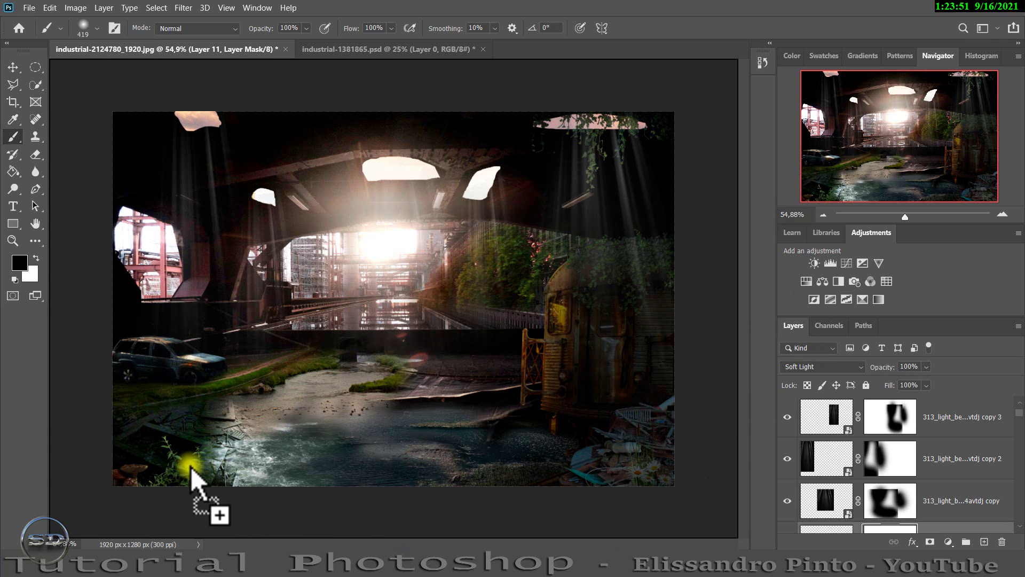
Step: Drop in the pngwing.com (7) tree, rotated 32° at 31.11%, into the top-left corner
{"action": "left_click_drag", "start_coordinate": [400, 544], "coordinate": [195, 459]}
{"action": "left_click_drag", "start_coordinate": [354, 366], "coordinate": [96, 336]}
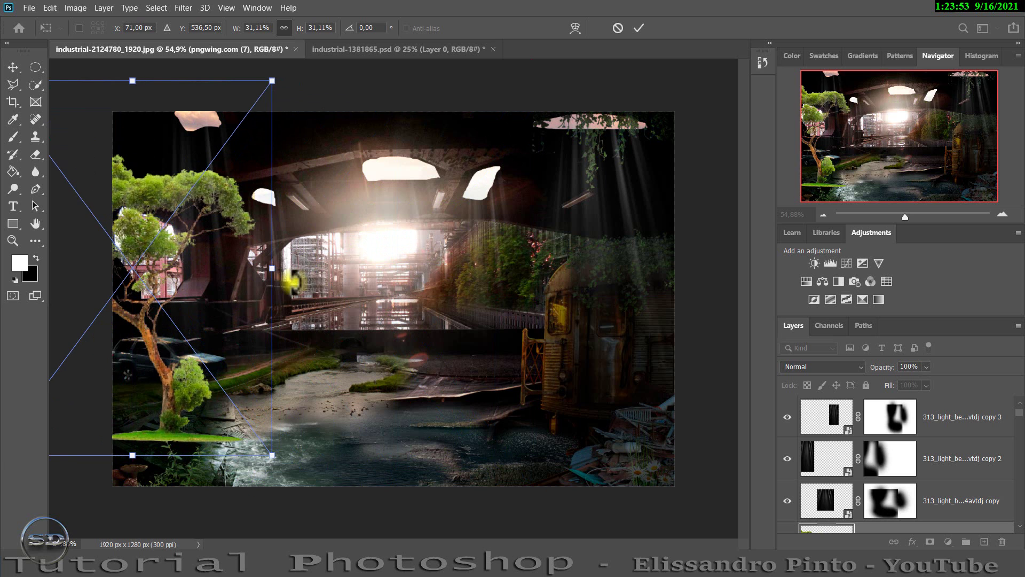
{"action": "left_click_drag", "start_coordinate": [309, 287], "coordinate": [263, 337]}
{"action": "mouse_move", "coordinate": [222, 307]}
{"action": "left_mouse_down"}
{"action": "mouse_move", "coordinate": [171, 275]}
{"action": "mouse_move", "coordinate": [200, 251]}
{"action": "left_mouse_up"}
{"action": "left_click_drag", "start_coordinate": [300, 272], "coordinate": [293, 292]}
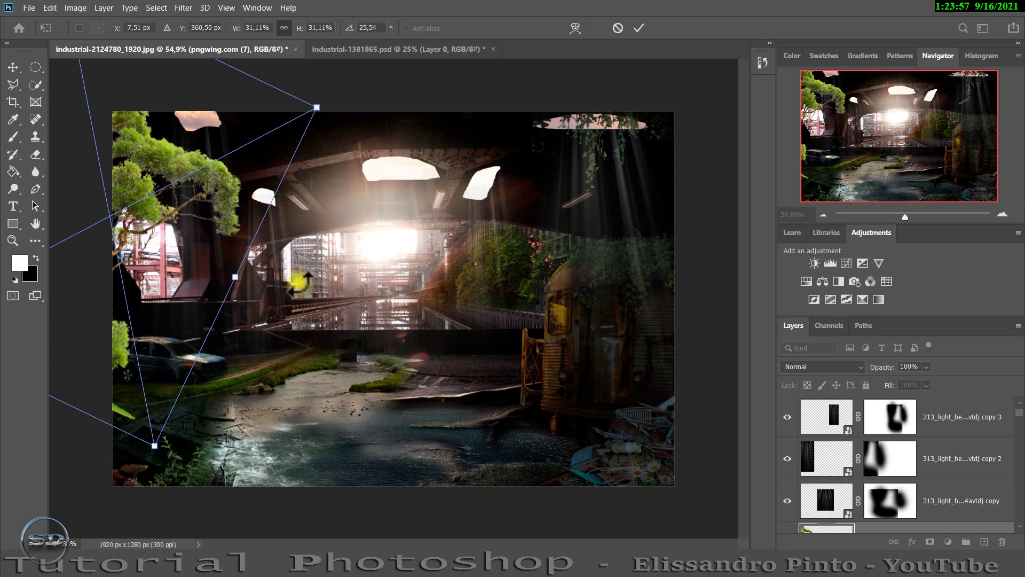
{"action": "left_click_drag", "start_coordinate": [219, 256], "coordinate": [192, 227]}
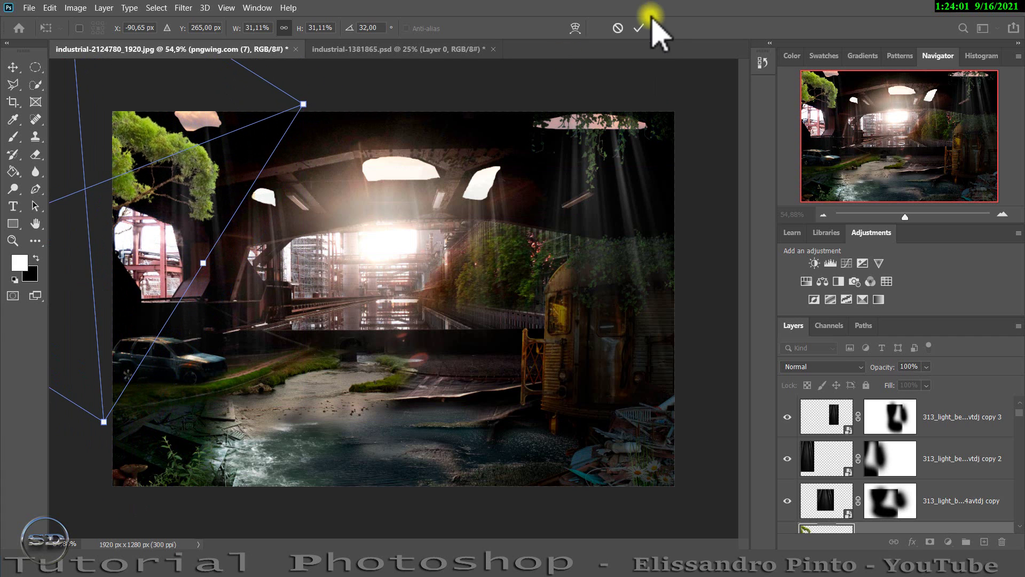
{"action": "left_click", "coordinate": [639, 30]}
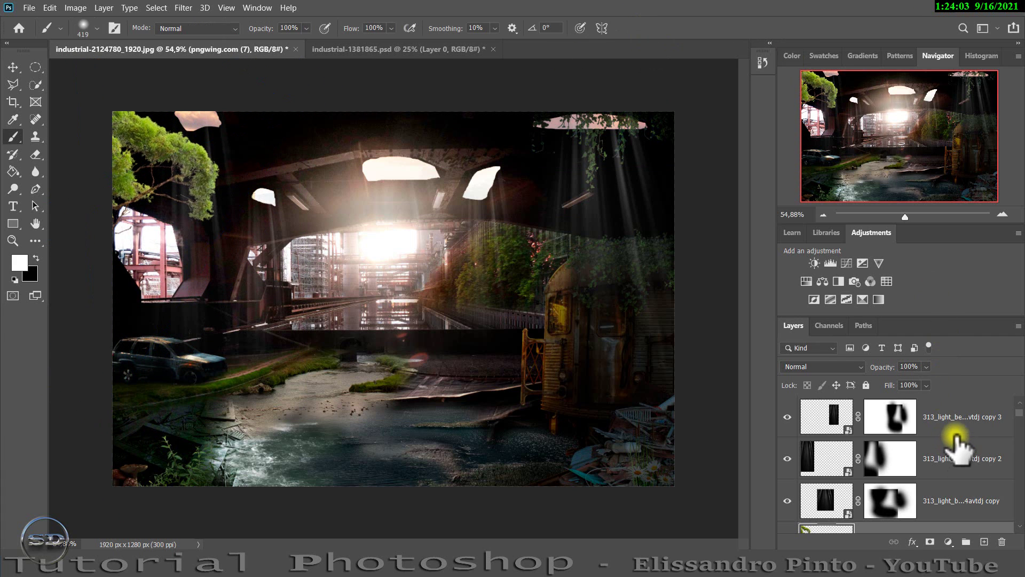
Step: Clip a new layer to the tree, paint black shadow on it and set its fill to 72%
{"action": "scroll", "coordinate": [950, 475], "scroll_direction": "down", "scroll_amount": 1}
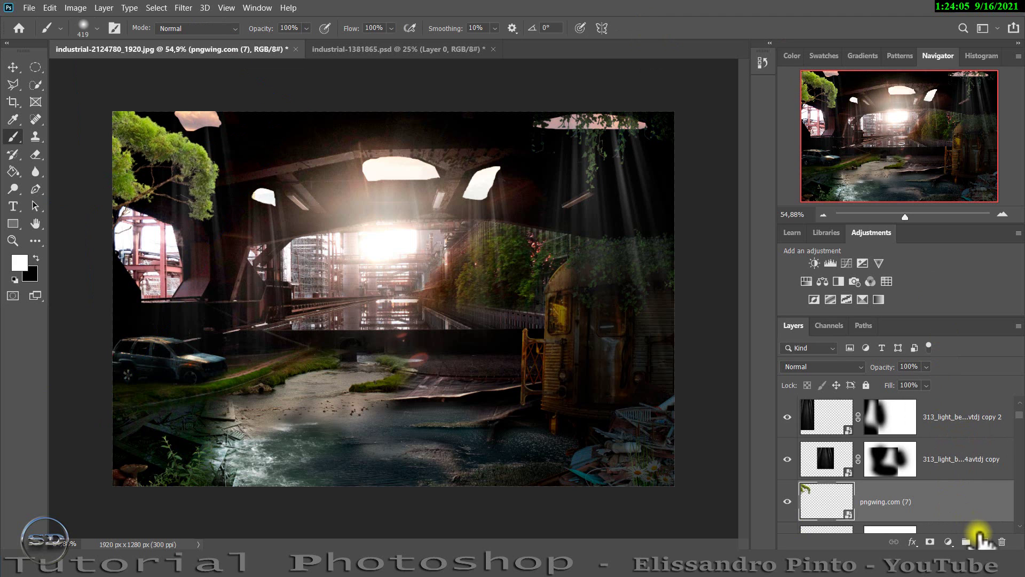
{"action": "left_click", "coordinate": [986, 542]}
{"action": "right_click", "coordinate": [941, 515]}
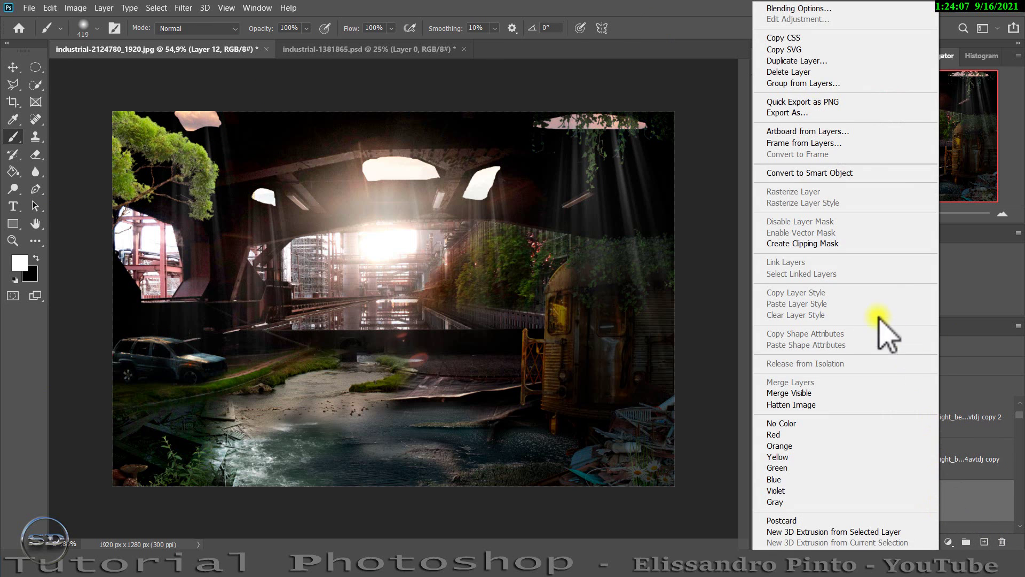
{"action": "left_click", "coordinate": [814, 241]}
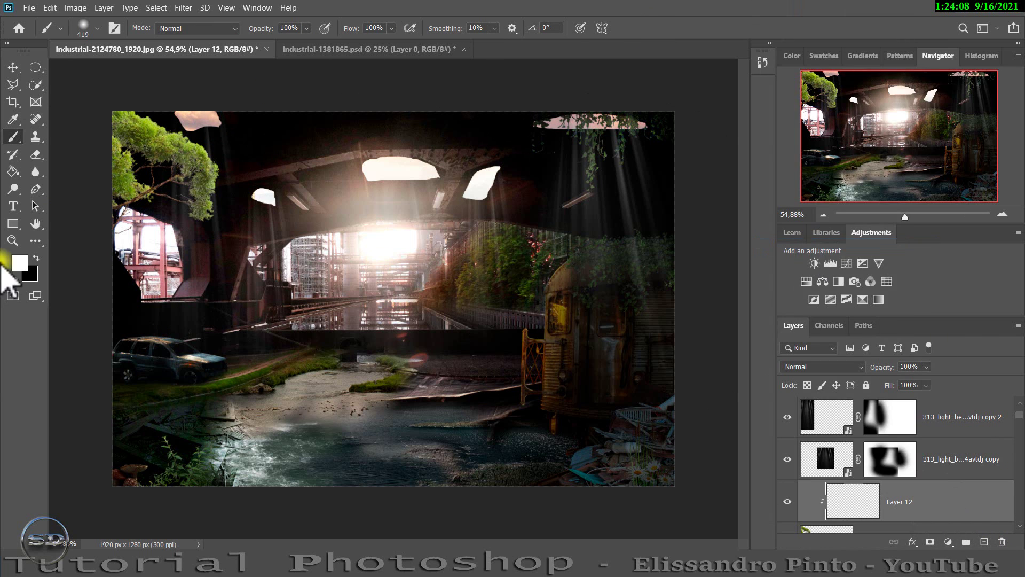
{"action": "left_click", "coordinate": [36, 259]}
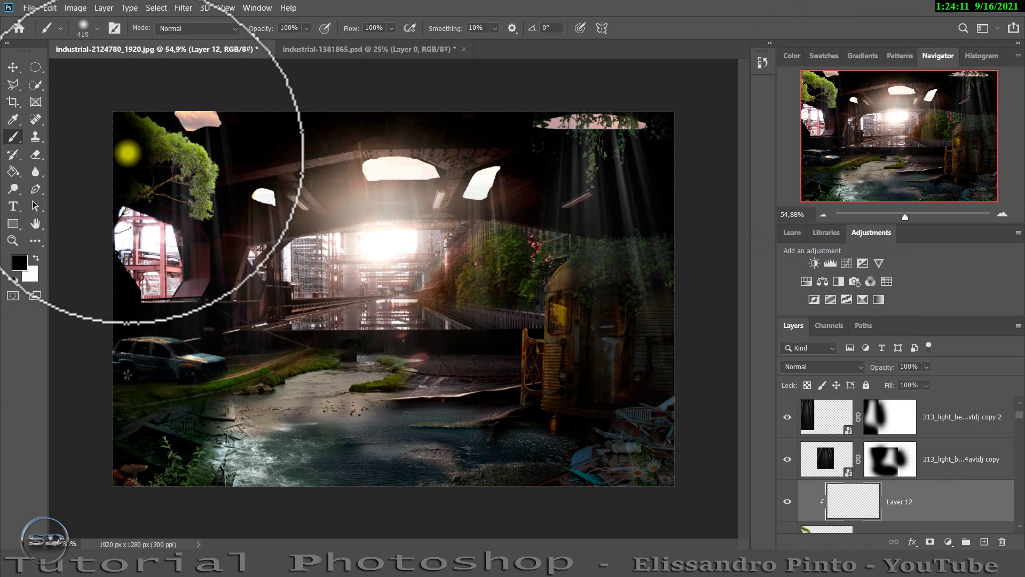
{"action": "left_click_drag", "start_coordinate": [127, 153], "coordinate": [170, 197]}
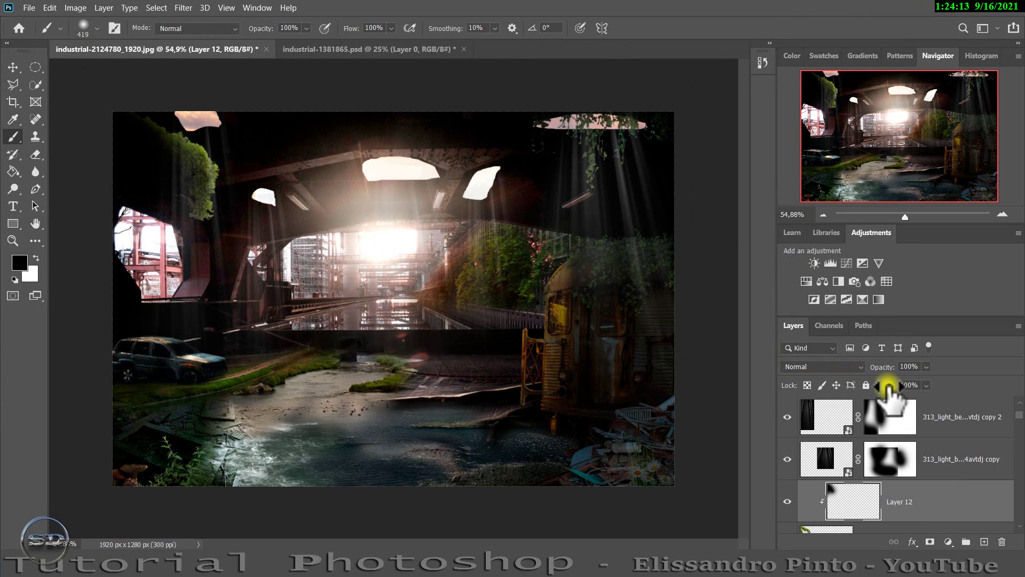
{"action": "left_click_drag", "start_coordinate": [876, 386], "coordinate": [871, 385]}
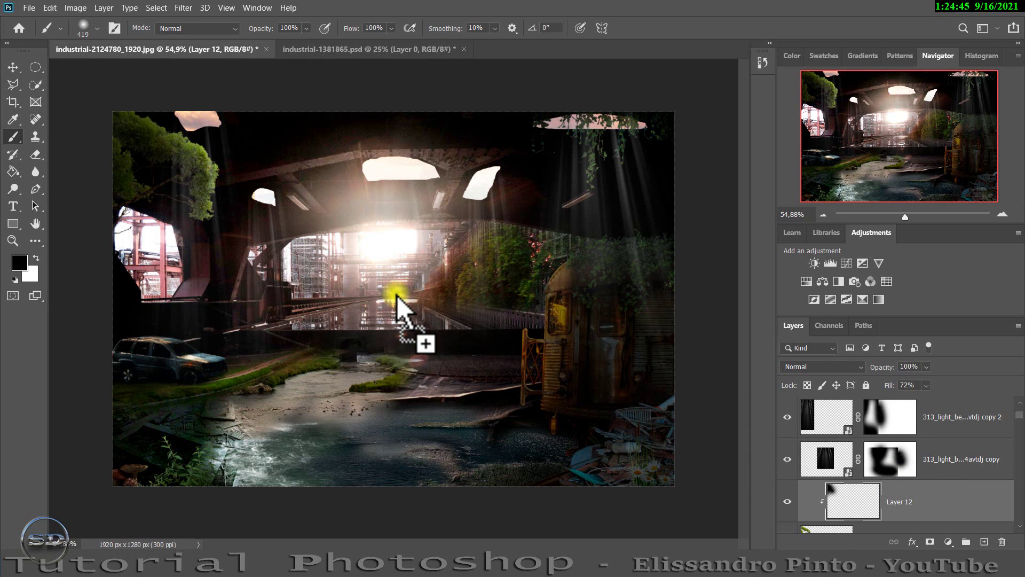
Step: Drop in the man and dog PNG, scaled to about 23%, on the distant walkway
{"action": "left_click_drag", "start_coordinate": [409, 534], "coordinate": [398, 299]}
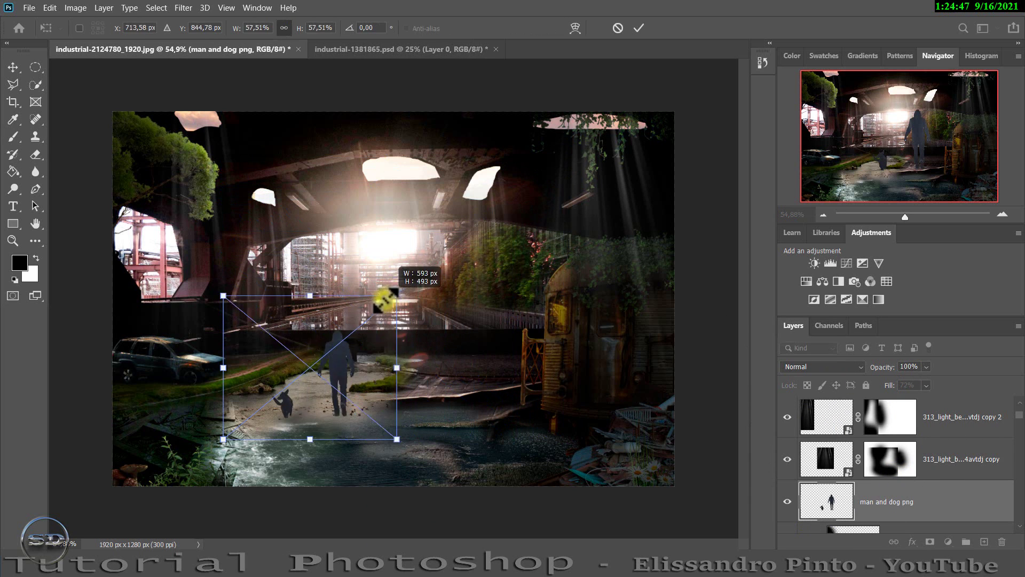
{"action": "left_click_drag", "start_coordinate": [558, 159], "coordinate": [313, 366]}
{"action": "mouse_move", "coordinate": [272, 395]}
{"action": "left_mouse_down"}
{"action": "mouse_move", "coordinate": [240, 378]}
{"action": "mouse_move", "coordinate": [397, 303]}
{"action": "left_mouse_up"}
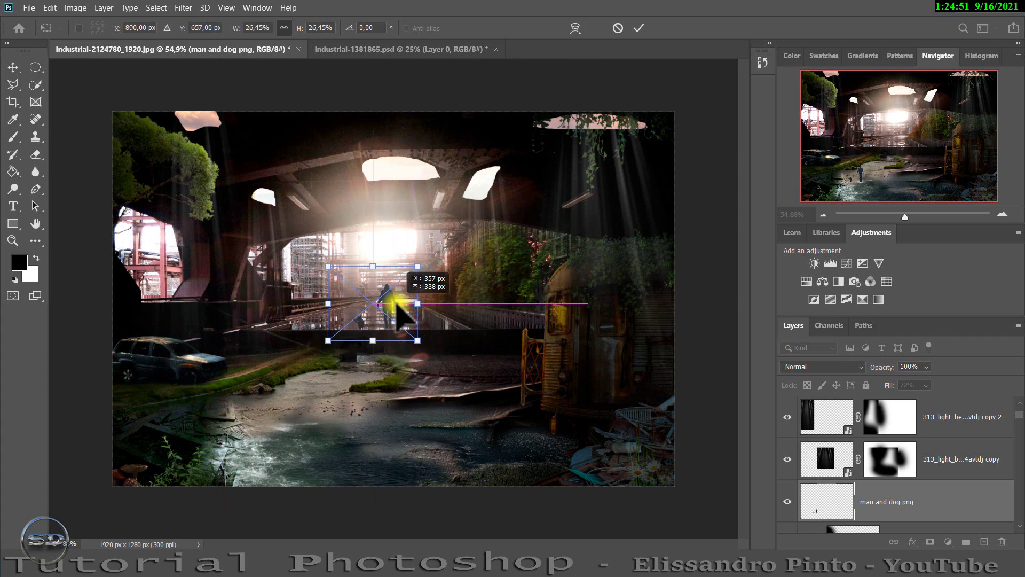
{"action": "left_click_drag", "start_coordinate": [420, 264], "coordinate": [409, 274]}
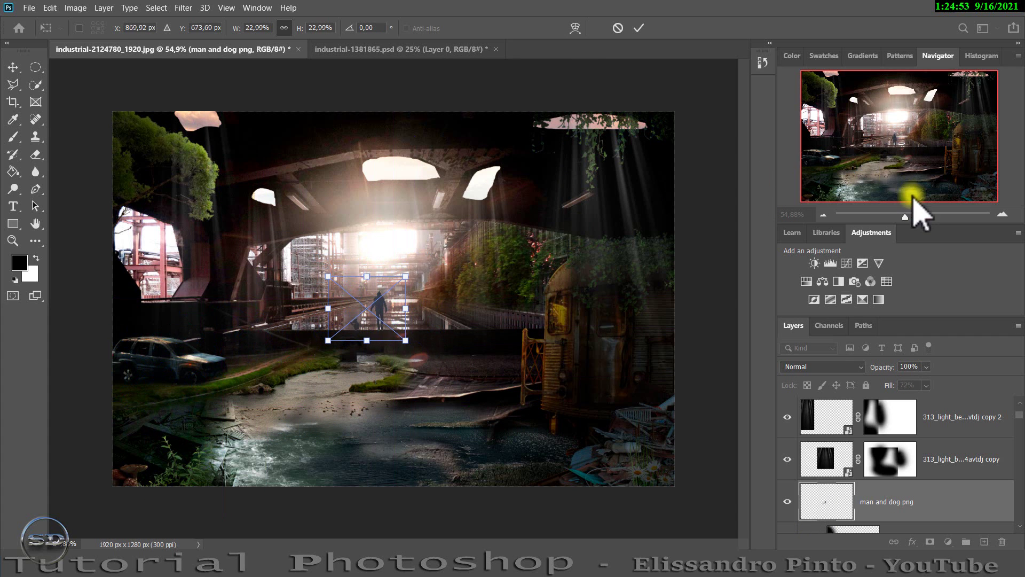
{"action": "left_click_drag", "start_coordinate": [904, 216], "coordinate": [922, 217]}
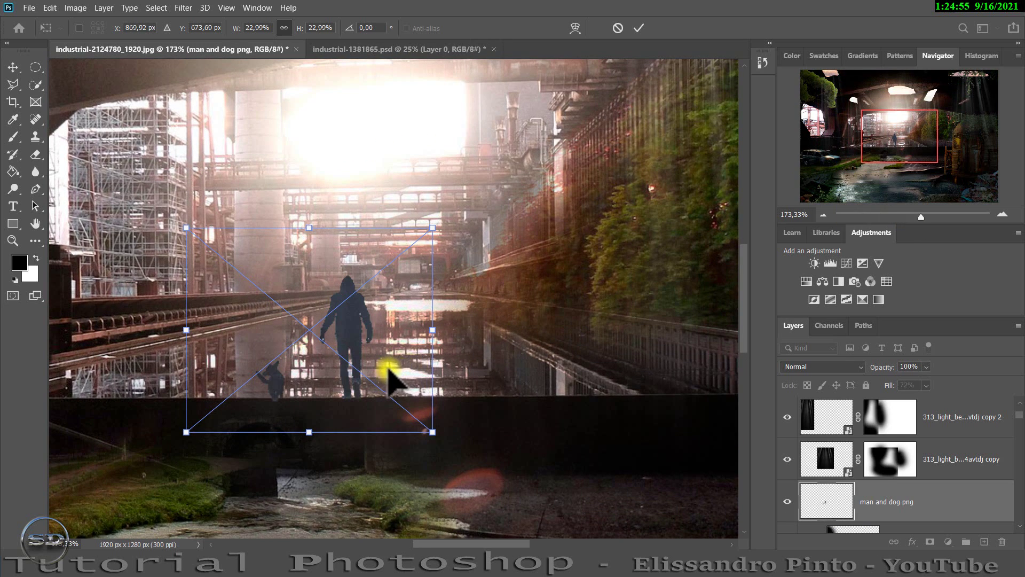
{"action": "left_click_drag", "start_coordinate": [386, 372], "coordinate": [404, 364]}
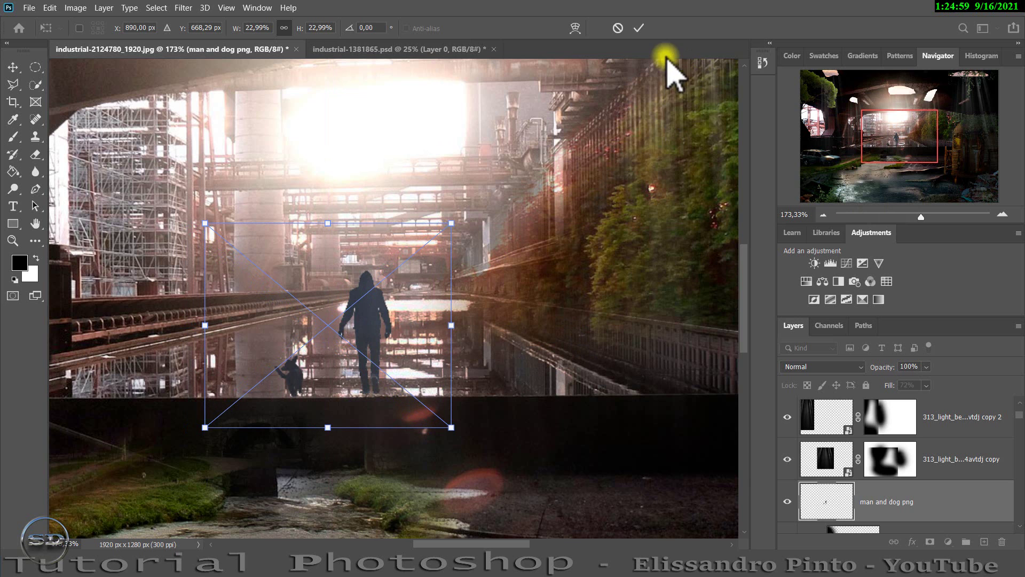
{"action": "left_click", "coordinate": [638, 28]}
{"action": "key", "text": "b"}
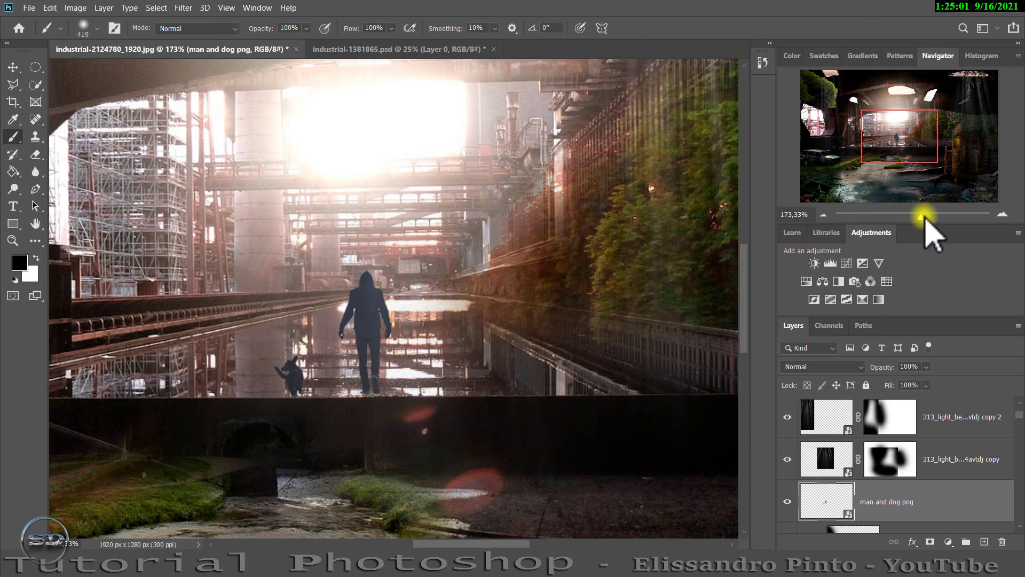
Step: Zoom in on the man and dog and add a new empty layer
{"action": "left_click_drag", "start_coordinate": [922, 216], "coordinate": [934, 217]}
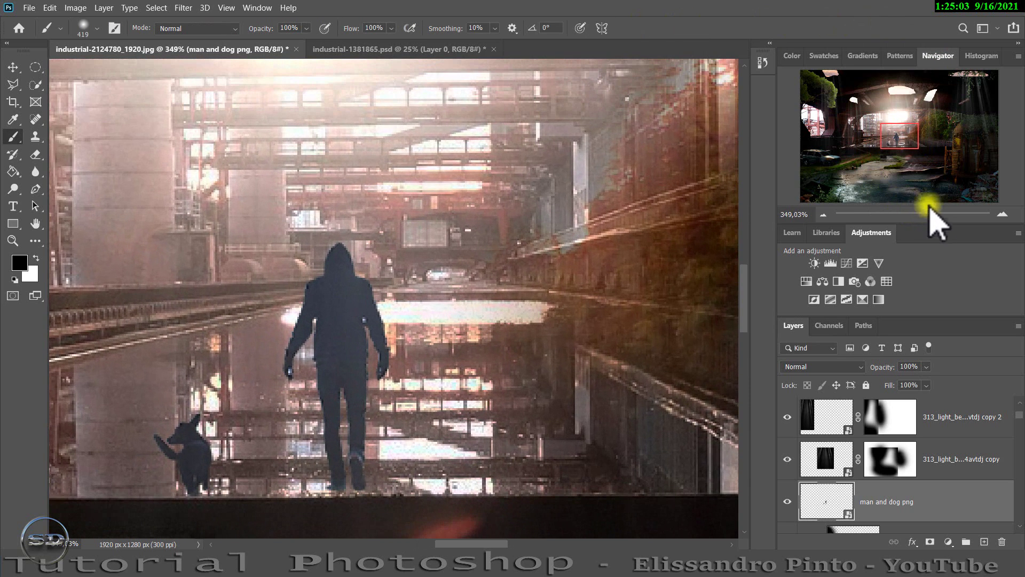
{"action": "left_click_drag", "start_coordinate": [895, 137], "coordinate": [892, 138]}
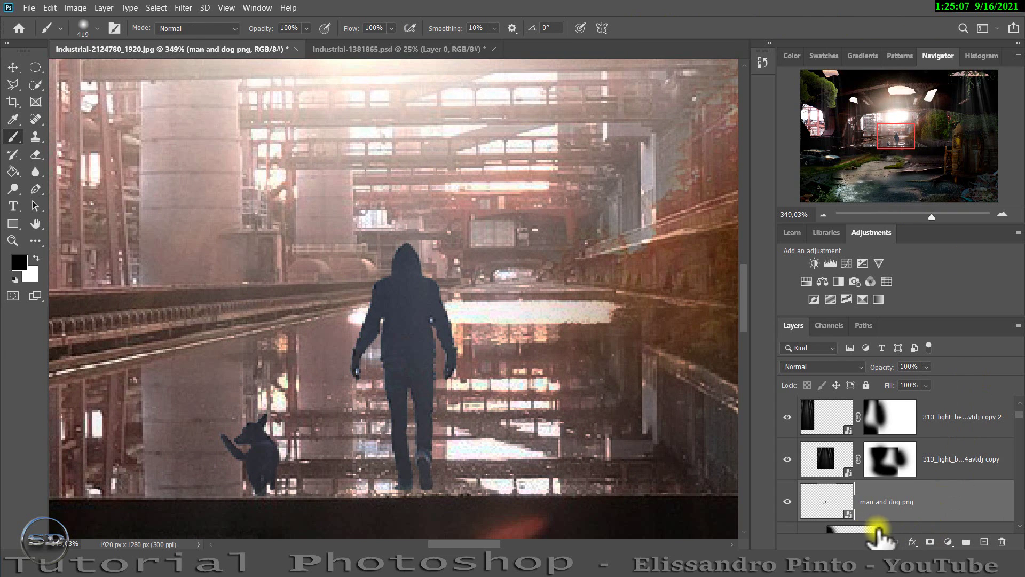
{"action": "left_click_drag", "start_coordinate": [878, 536], "coordinate": [982, 541]}
{"action": "left_click", "coordinate": [983, 542]}
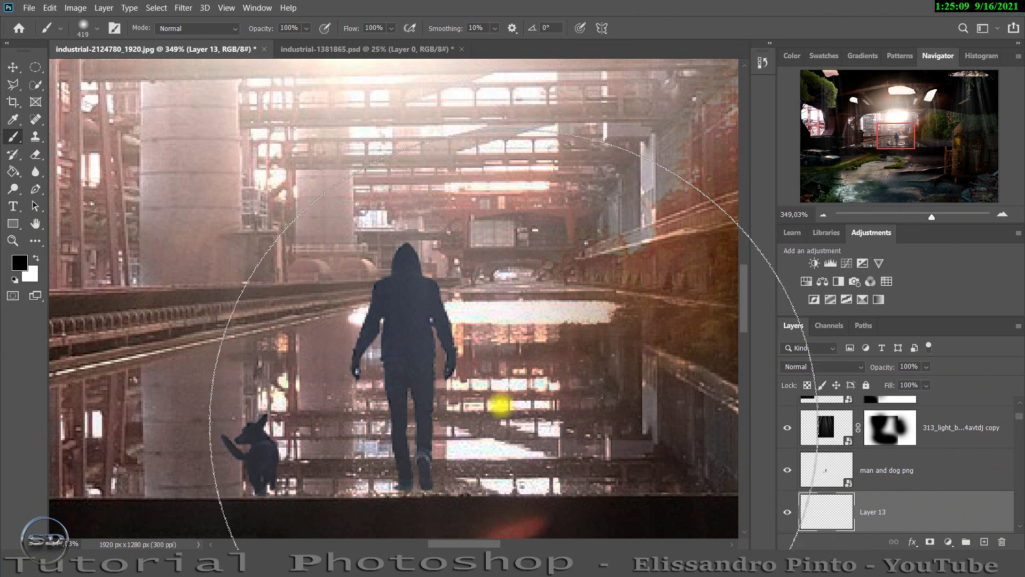
Step: Set a 5 px brush, lower Layer 13's fill to 77% and add a layer mask
{"action": "left_click_drag", "start_coordinate": [486, 374], "coordinate": [227, 411]}
{"action": "left_click_drag", "start_coordinate": [352, 422], "coordinate": [274, 434]}
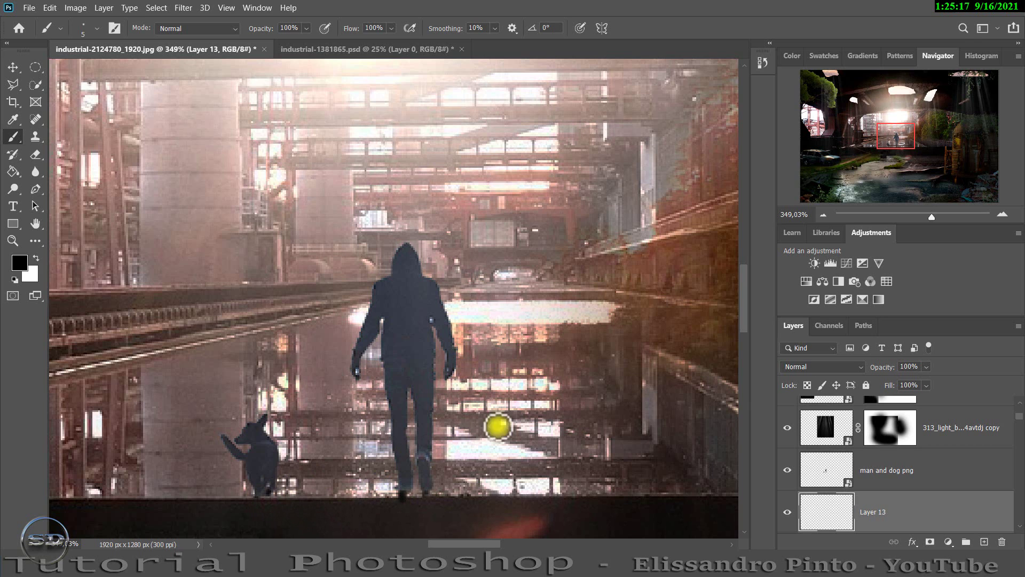
{"action": "left_click_drag", "start_coordinate": [893, 385], "coordinate": [876, 386]}
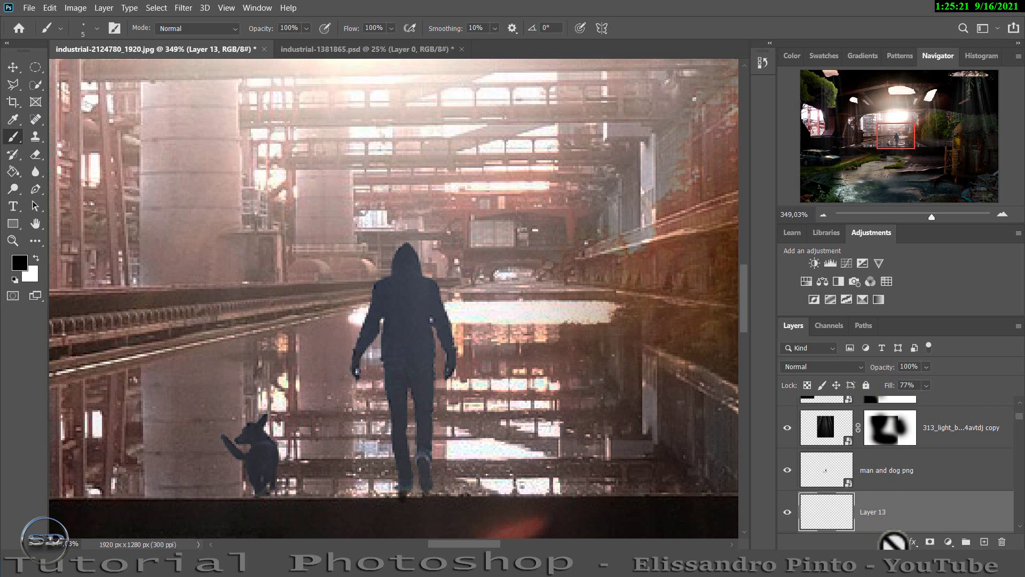
{"action": "left_click", "coordinate": [930, 543]}
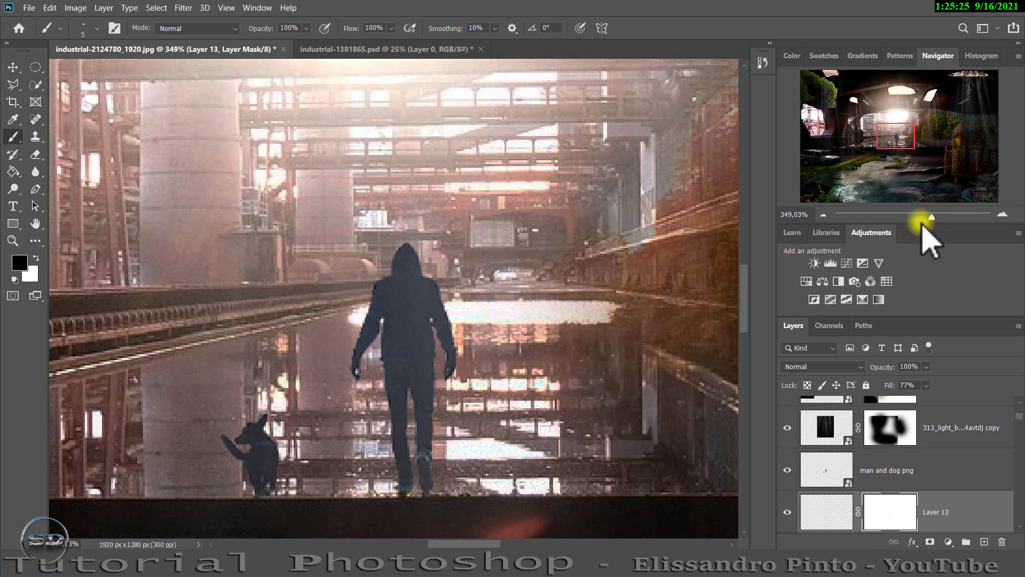
{"action": "left_click_drag", "start_coordinate": [932, 216], "coordinate": [910, 216]}
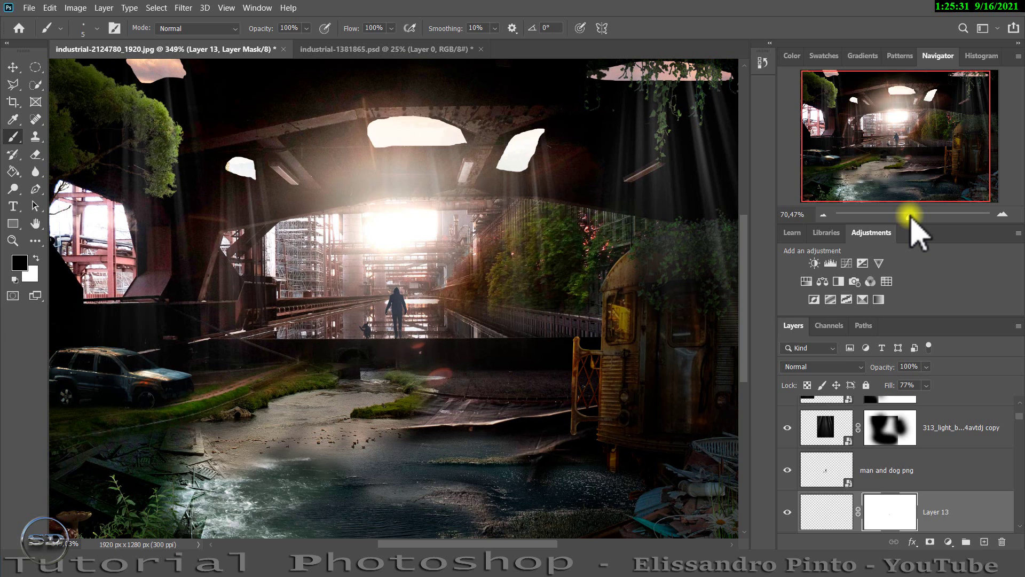
{"action": "left_click_drag", "start_coordinate": [910, 216], "coordinate": [906, 216]}
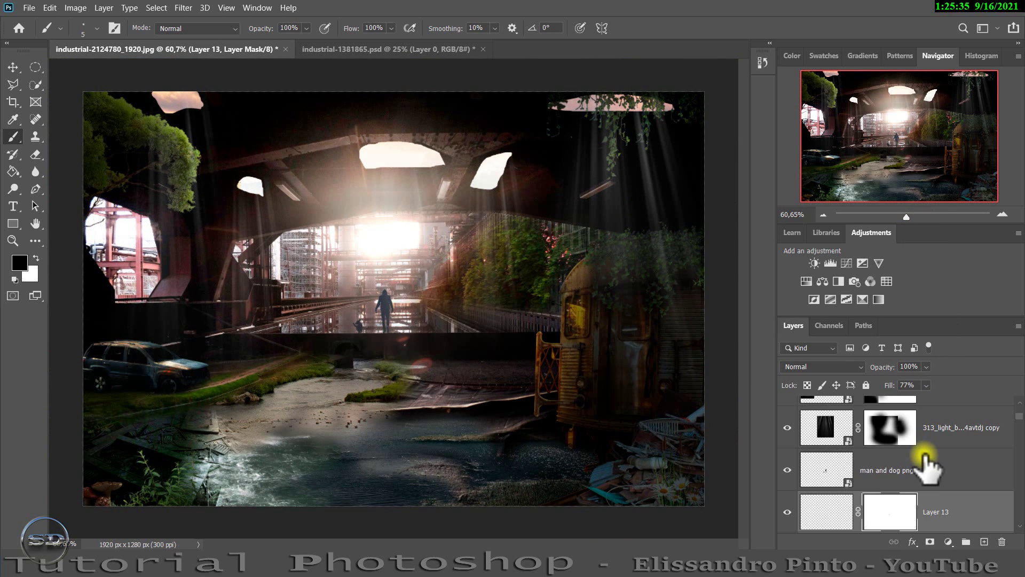
{"action": "scroll", "coordinate": [934, 488], "scroll_direction": "up", "scroll_amount": 3}
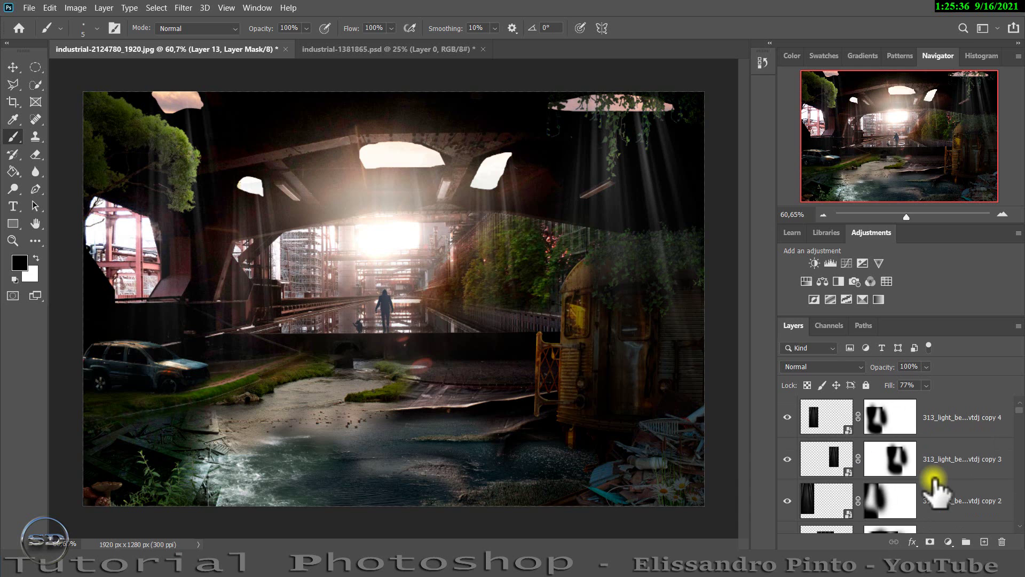
Step: Place the blue lens flare above the top light-beam layer in Screen mode at 37.31%
{"action": "left_click", "coordinate": [979, 418]}
{"action": "left_click_drag", "start_coordinate": [403, 368], "coordinate": [407, 366]}
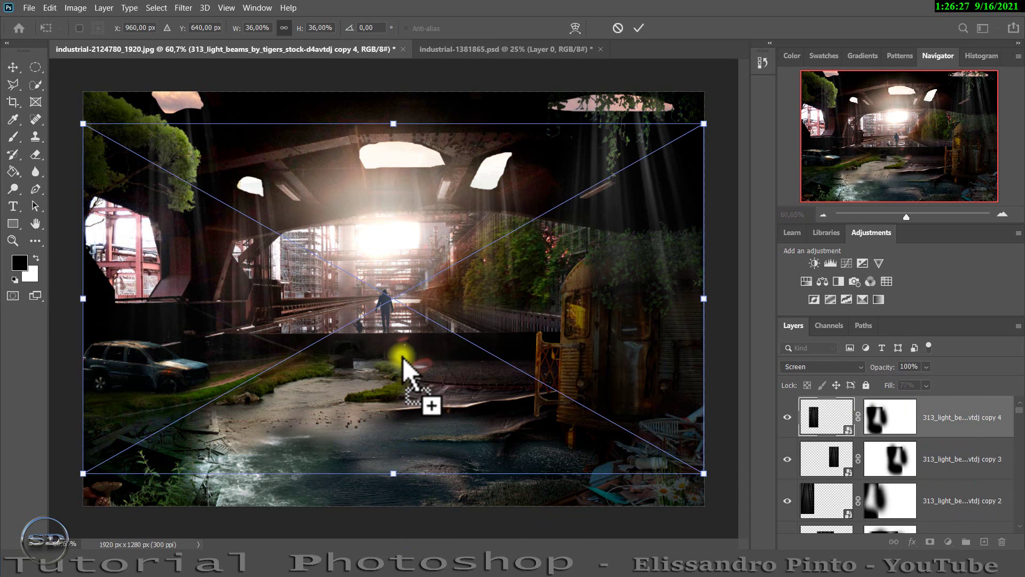
{"action": "left_click", "coordinate": [809, 367]}
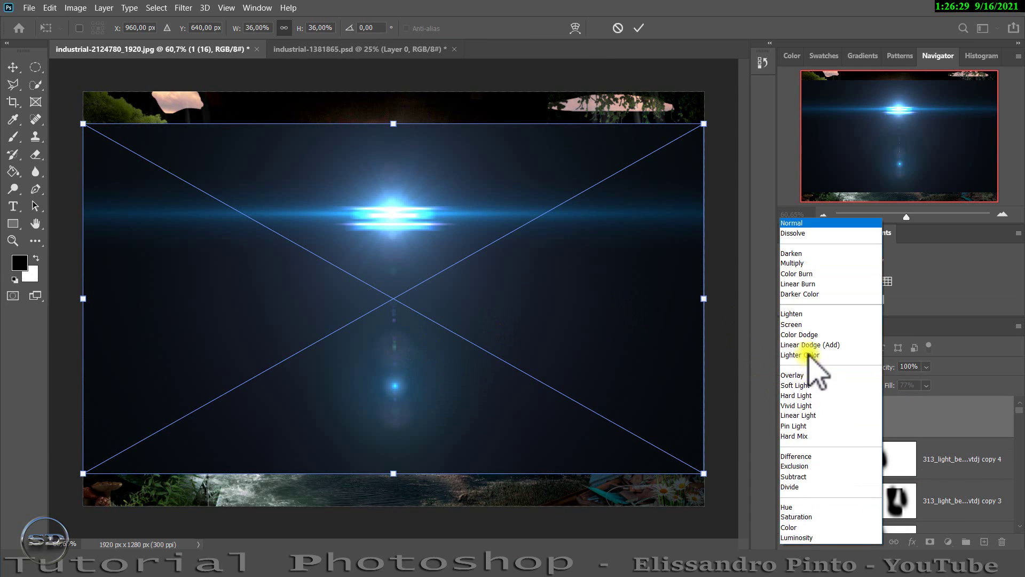
{"action": "left_click", "coordinate": [801, 324]}
{"action": "left_click_drag", "start_coordinate": [579, 276], "coordinate": [561, 304]}
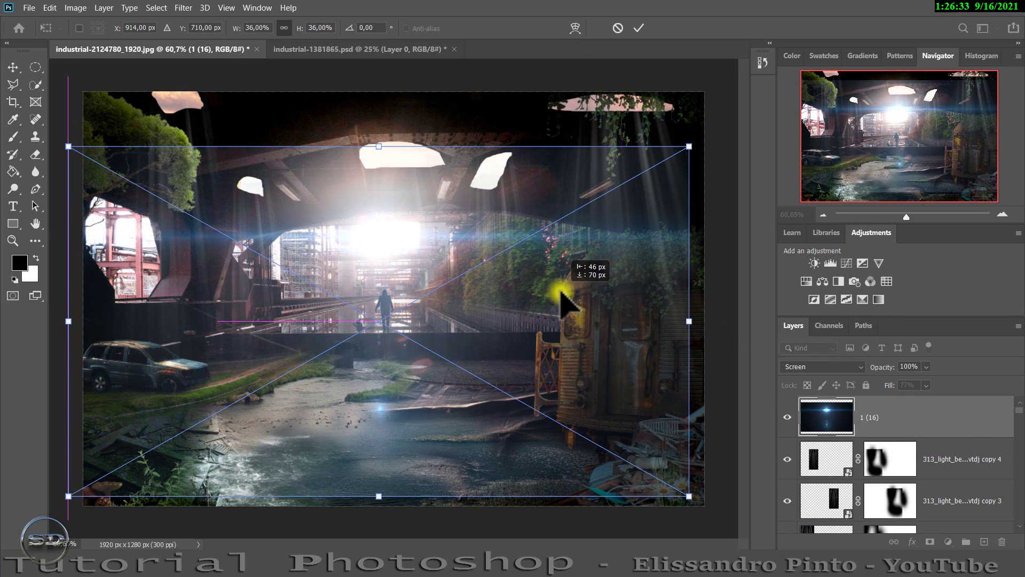
{"action": "left_click_drag", "start_coordinate": [379, 496], "coordinate": [379, 505]}
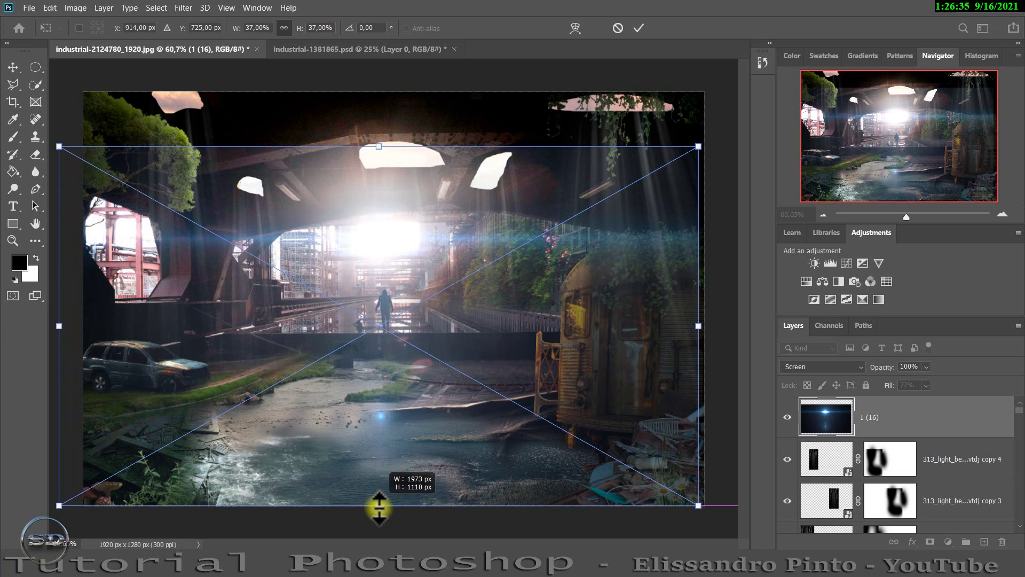
{"action": "left_click_drag", "start_coordinate": [549, 355], "coordinate": [555, 361]}
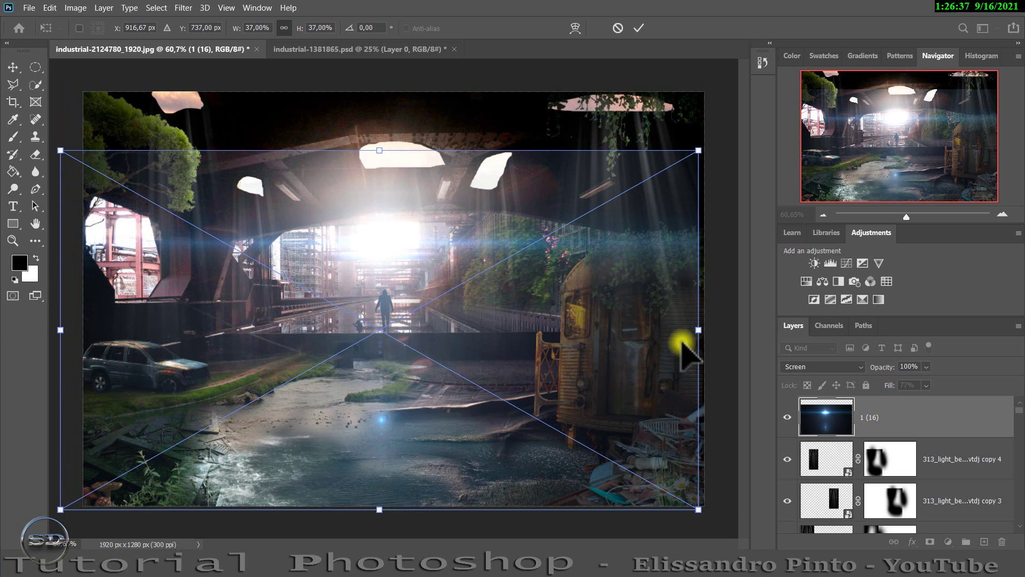
{"action": "left_click_drag", "start_coordinate": [698, 330], "coordinate": [704, 330]}
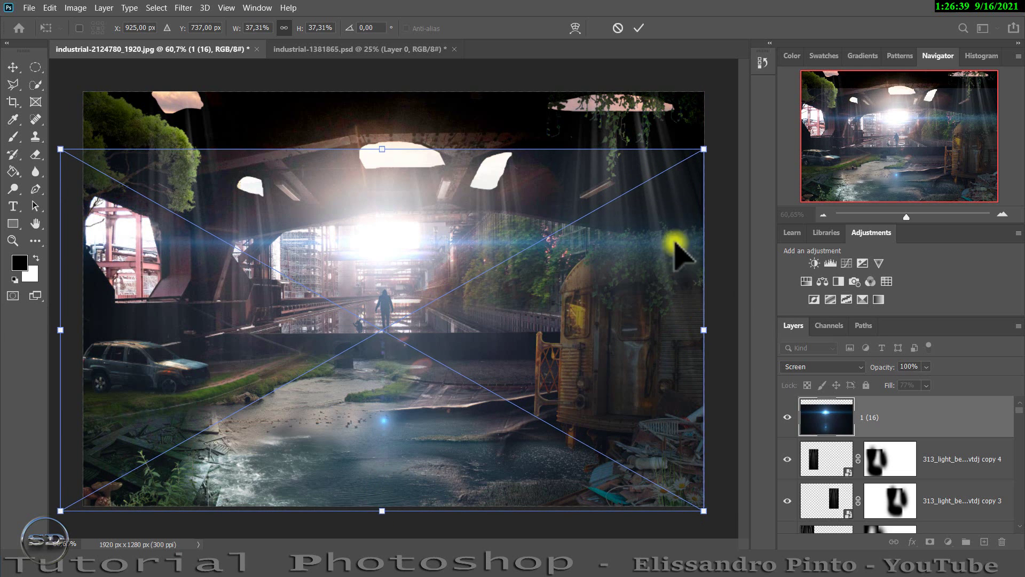
{"action": "left_click", "coordinate": [637, 28]}
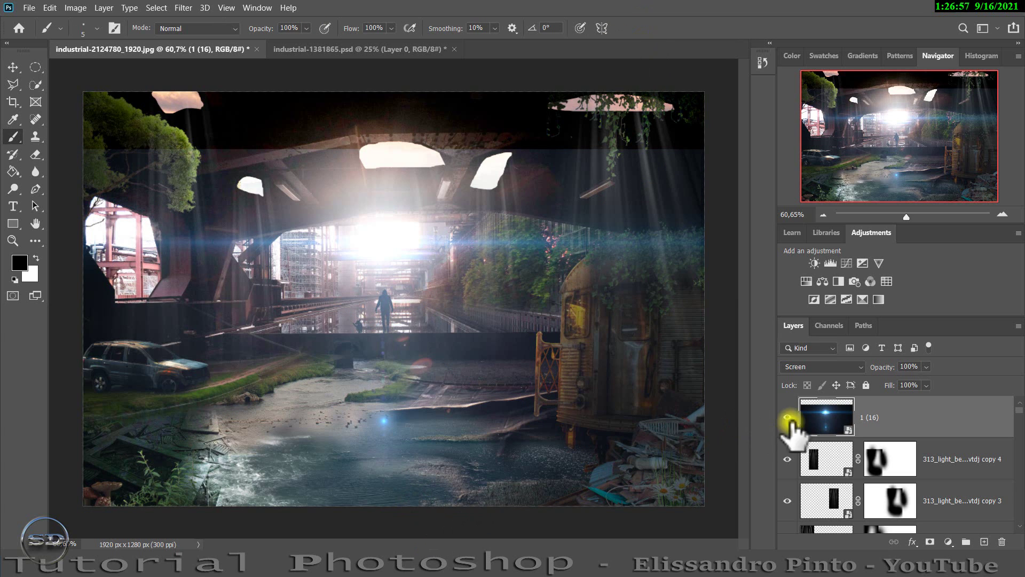
Step: Clip a Brightness/Contrast to the flare with lowered brightness and raised contrast
{"action": "left_click", "coordinate": [813, 264]}
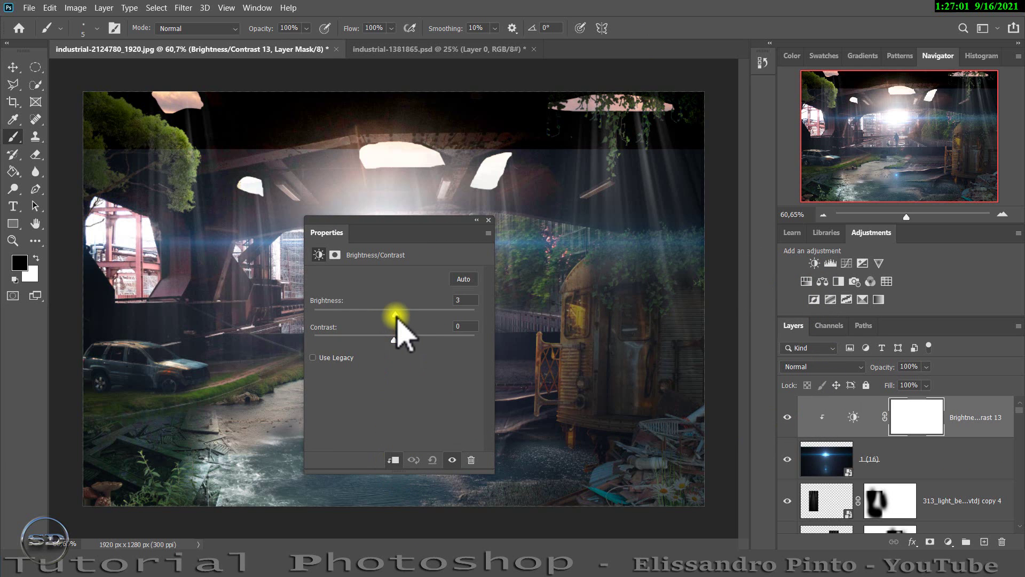
{"action": "left_click_drag", "start_coordinate": [404, 315], "coordinate": [334, 317]}
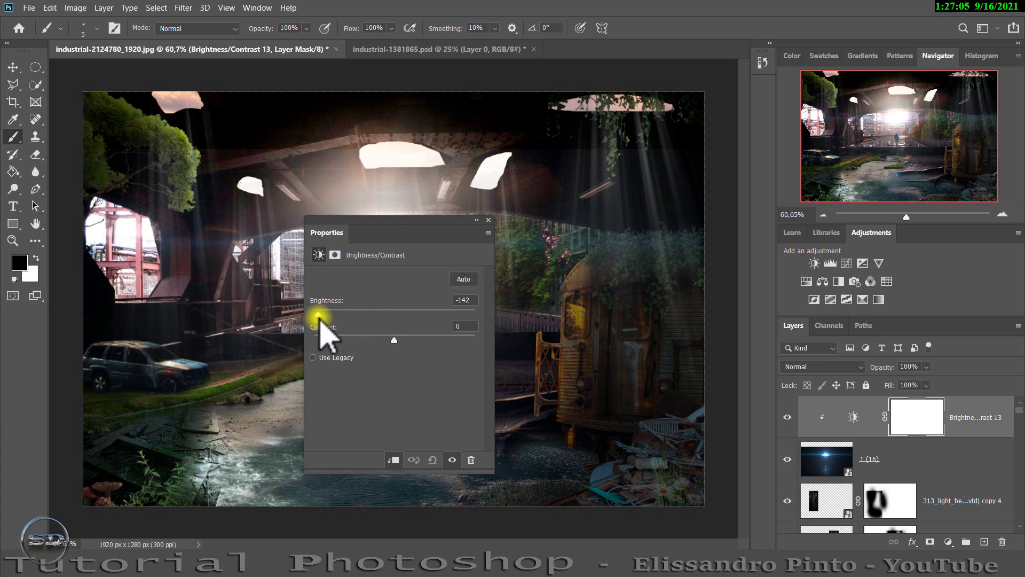
{"action": "left_click_drag", "start_coordinate": [394, 340], "coordinate": [481, 341]}
{"action": "left_click", "coordinate": [489, 220]}
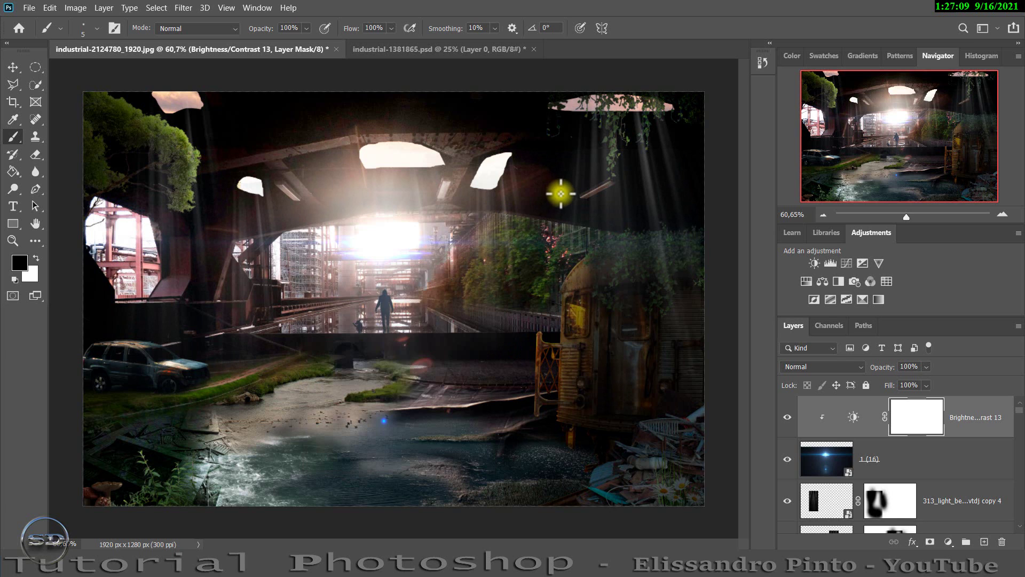
Step: Mask the flare's glow out across the top with a roughly 454 px black brush
{"action": "left_click", "coordinate": [867, 458]}
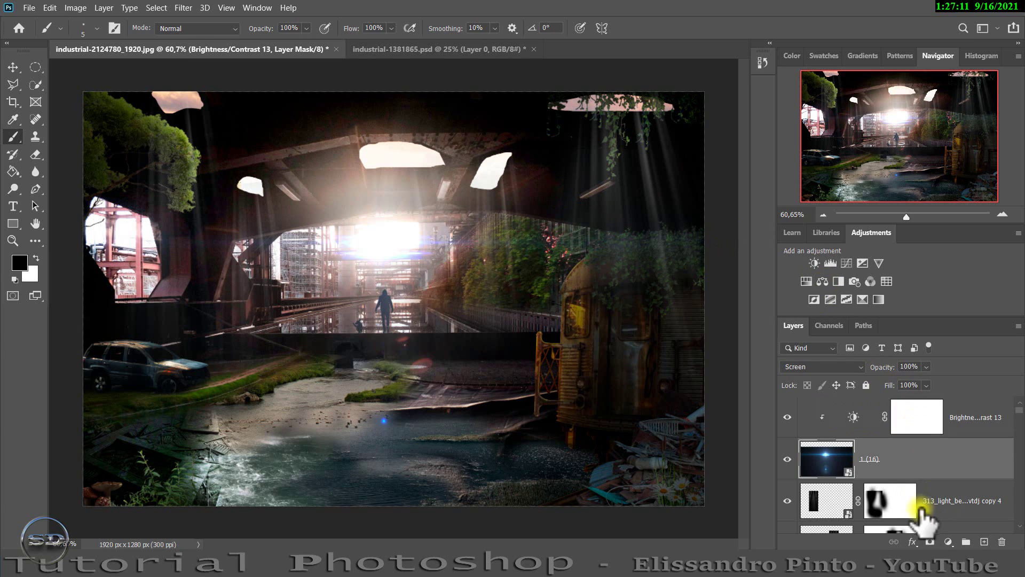
{"action": "left_click", "coordinate": [930, 540]}
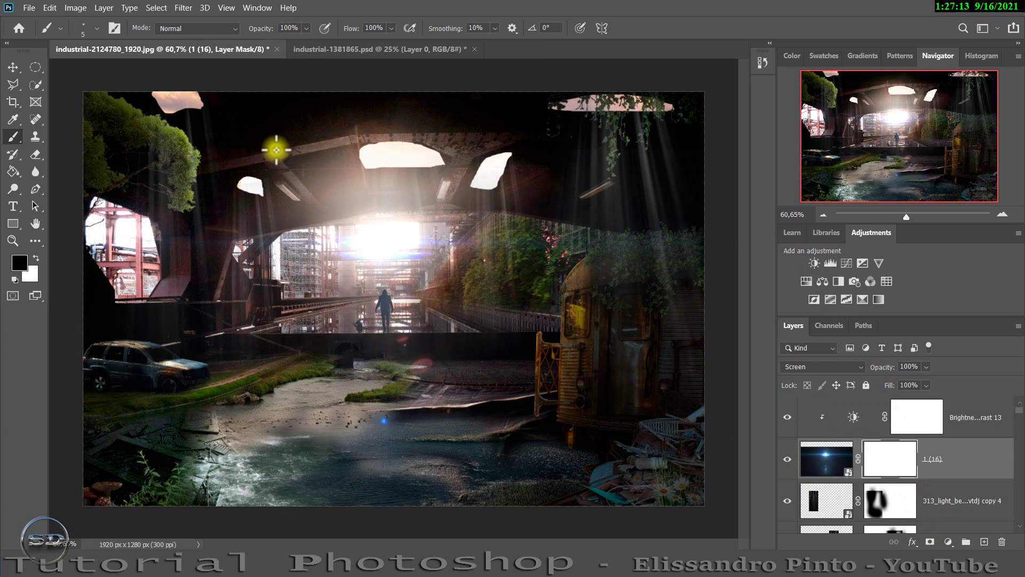
{"action": "left_click_drag", "start_coordinate": [253, 163], "coordinate": [350, 178]}
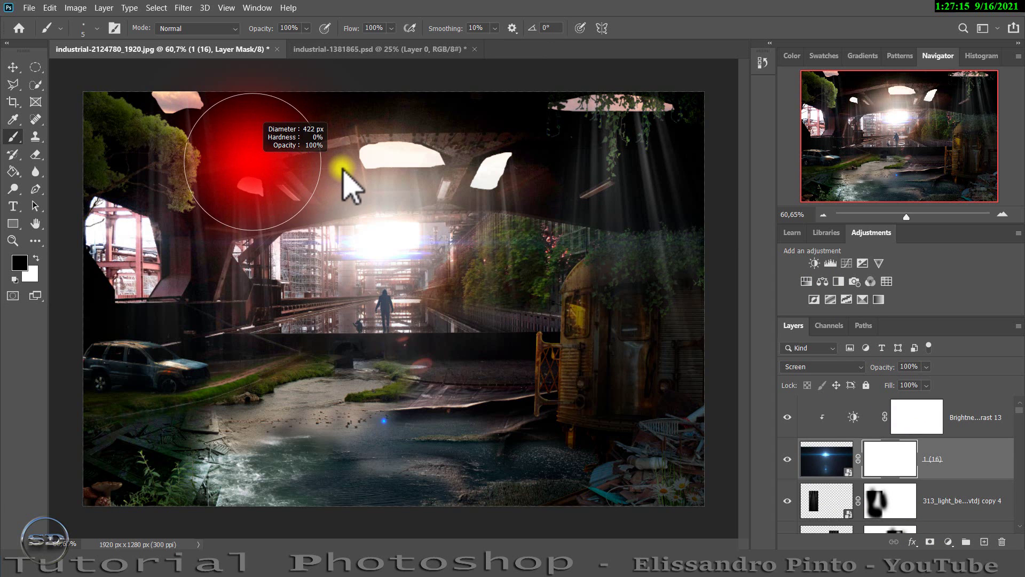
{"action": "left_click_drag", "start_coordinate": [270, 184], "coordinate": [679, 183]}
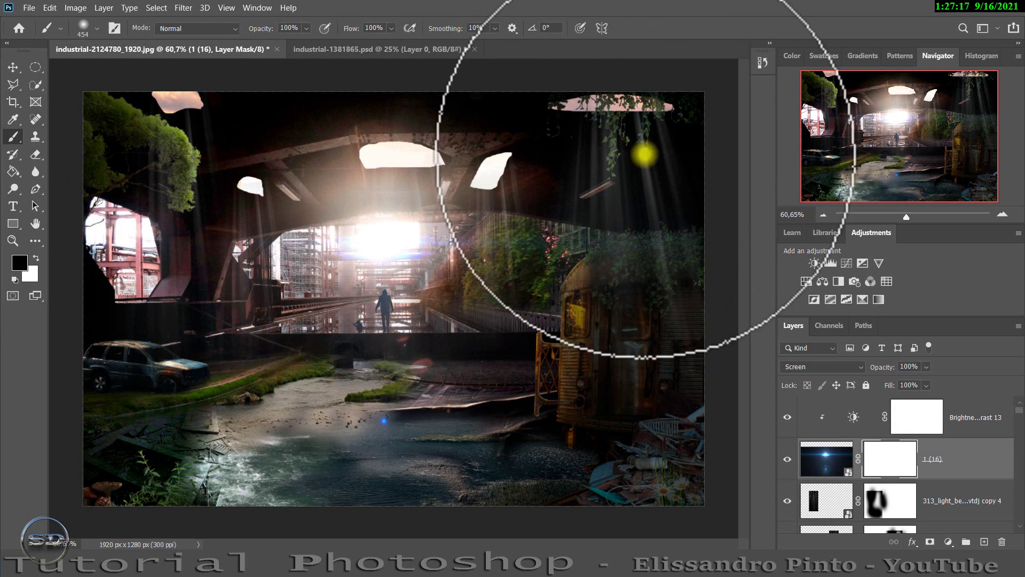
{"action": "left_click", "coordinate": [787, 460]}
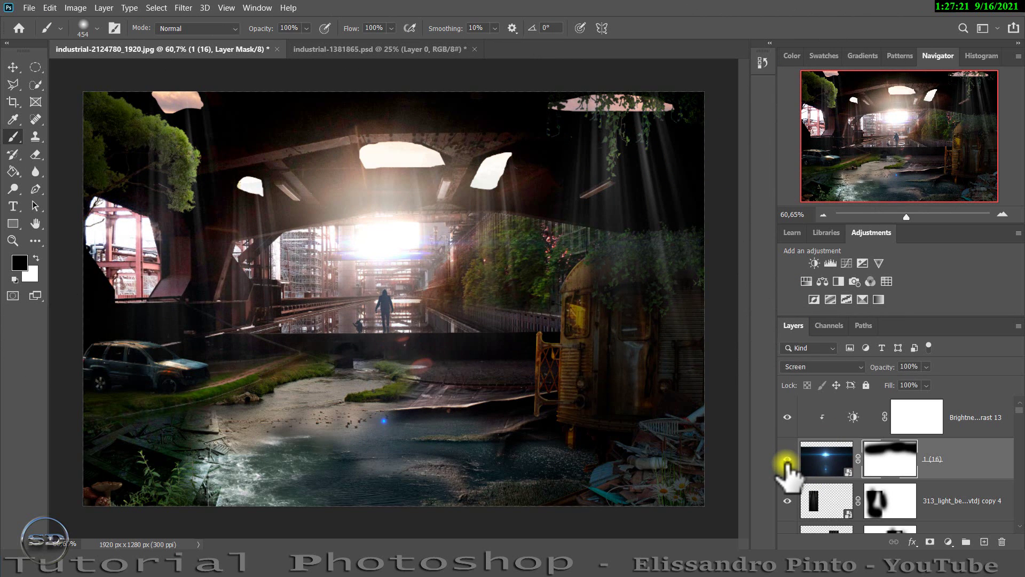
{"action": "left_click", "coordinate": [787, 460]}
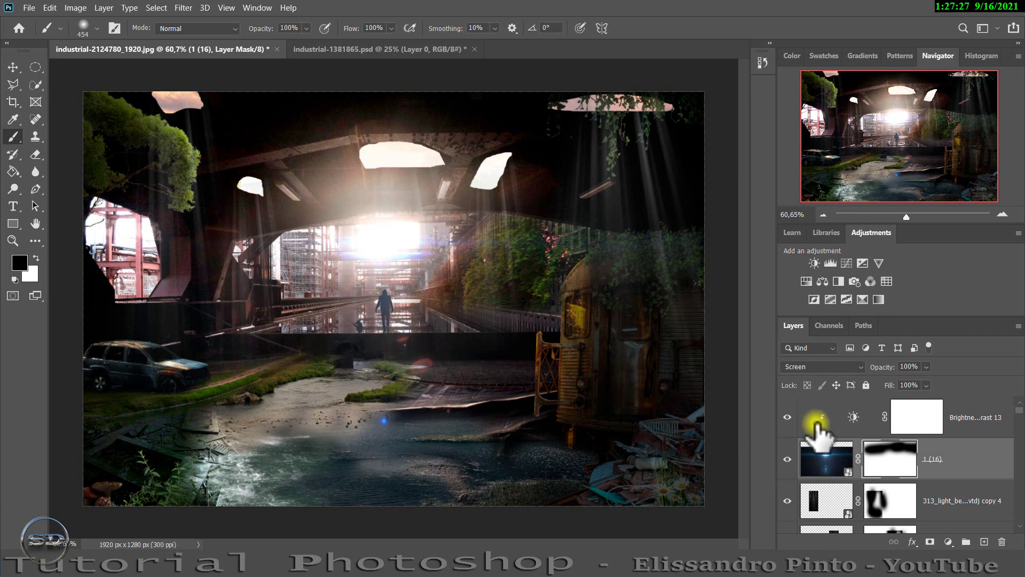
{"action": "scroll", "coordinate": [812, 462], "scroll_direction": "down", "scroll_amount": 2}
{"action": "scroll", "coordinate": [817, 470], "scroll_direction": "down", "scroll_amount": 1}
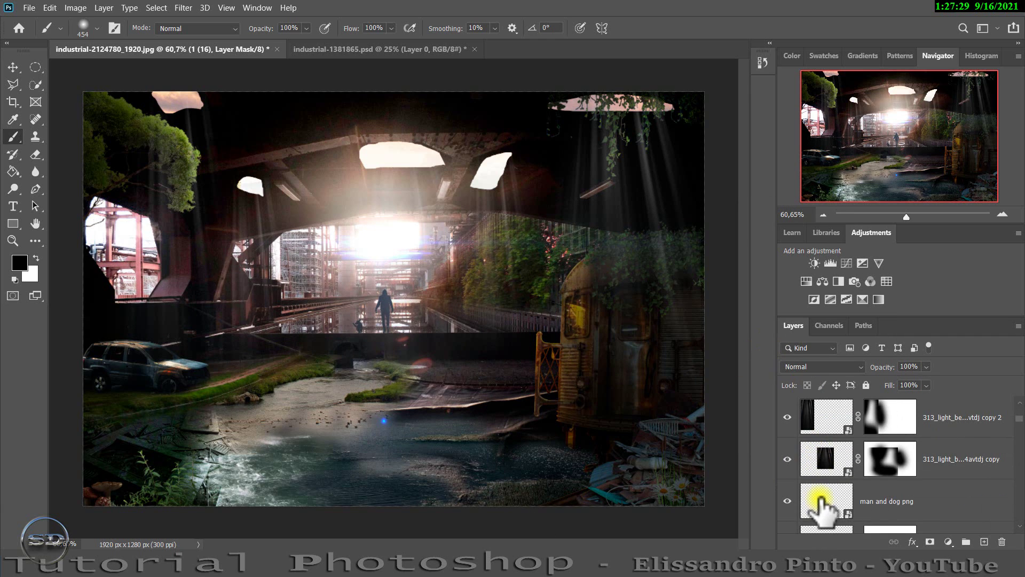
Step: Drop in the 24730-3-birds-thumb image at 34.61% in the central ceiling skylight
{"action": "left_click_drag", "start_coordinate": [820, 504], "coordinate": [372, 454]}
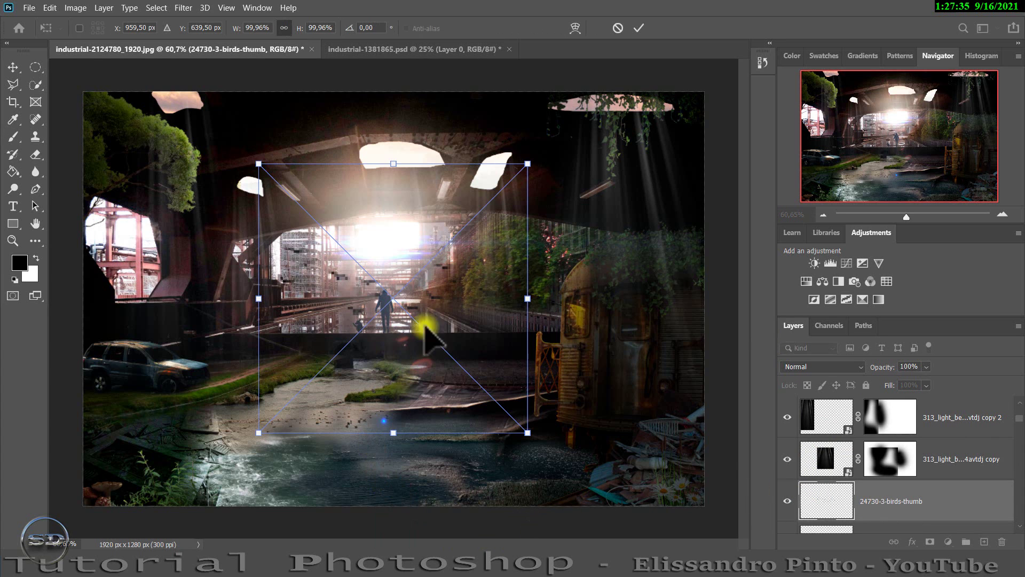
{"action": "left_click_drag", "start_coordinate": [525, 160], "coordinate": [366, 357]}
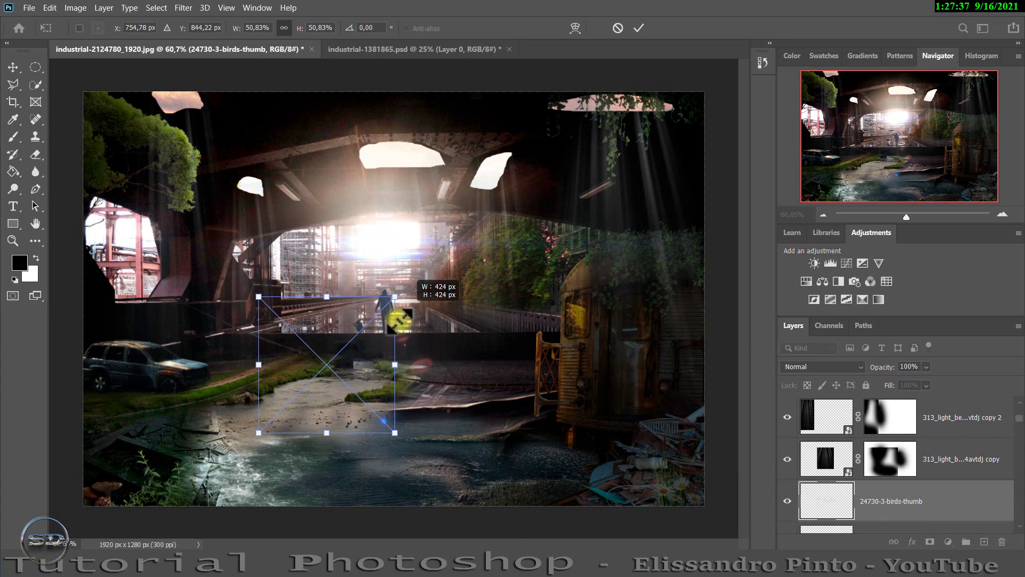
{"action": "left_click_drag", "start_coordinate": [341, 394], "coordinate": [451, 173]}
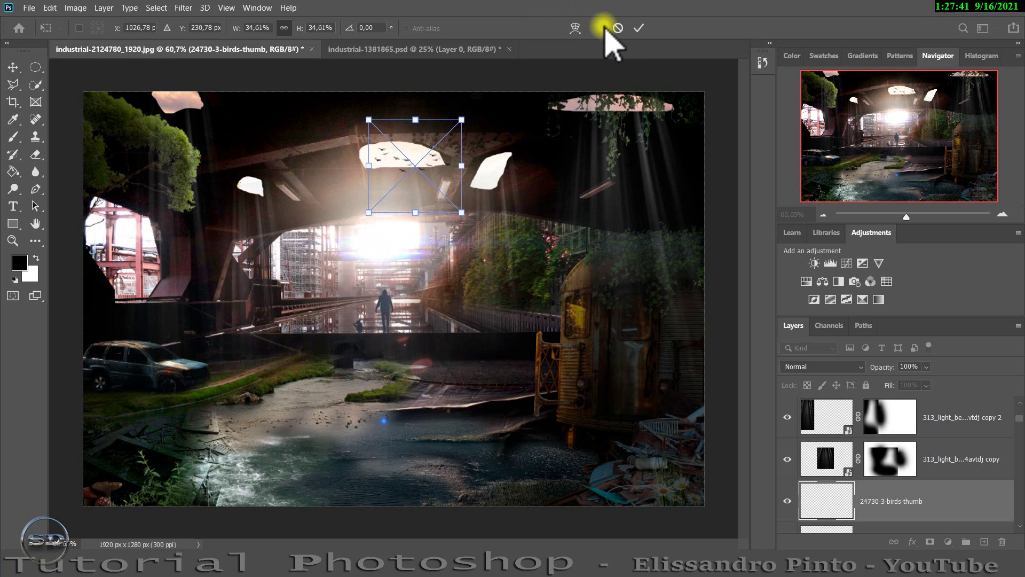
{"action": "left_click", "coordinate": [638, 28]}
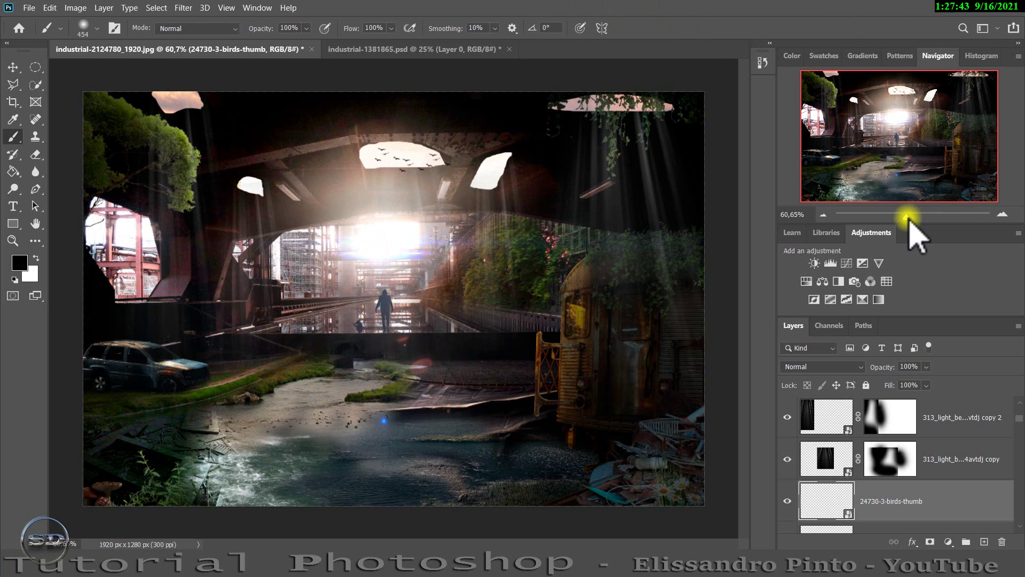
Step: Mask the birds layer with a 66 px black brush, leaving three birds in the skylight
{"action": "left_click_drag", "start_coordinate": [907, 217], "coordinate": [919, 217]}
{"action": "left_click_drag", "start_coordinate": [907, 155], "coordinate": [907, 121]}
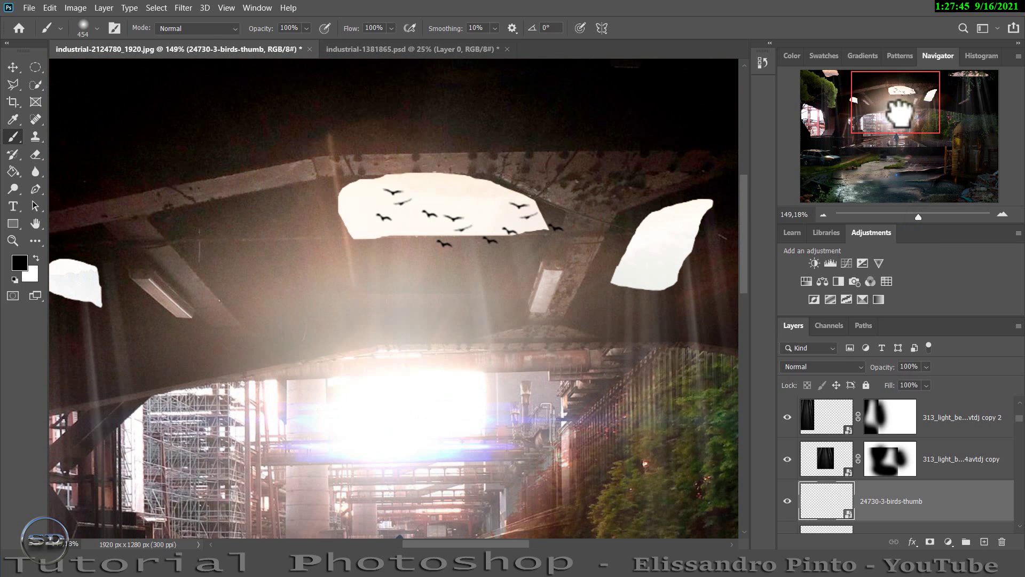
{"action": "left_click", "coordinate": [929, 543]}
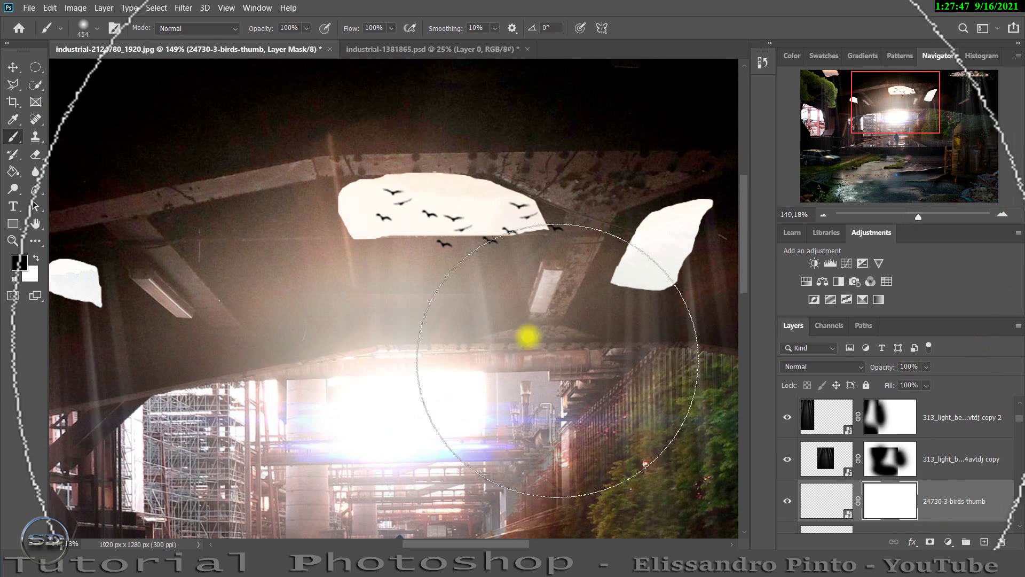
{"action": "left_click_drag", "start_coordinate": [521, 323], "coordinate": [343, 350]}
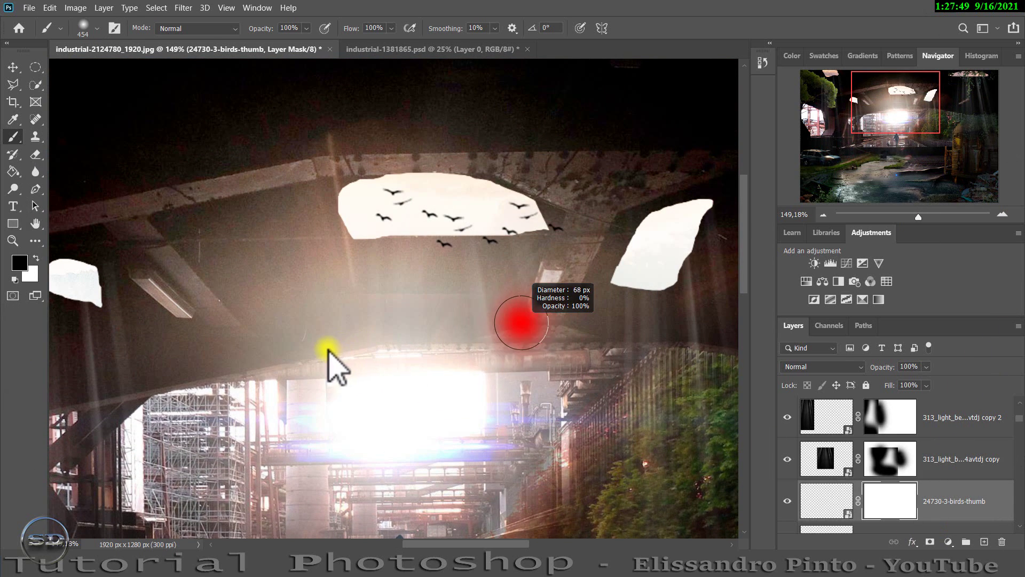
{"action": "mouse_move", "coordinate": [420, 261]}
{"action": "left_mouse_down"}
{"action": "mouse_move", "coordinate": [526, 186]}
{"action": "mouse_move", "coordinate": [511, 261]}
{"action": "left_mouse_up"}
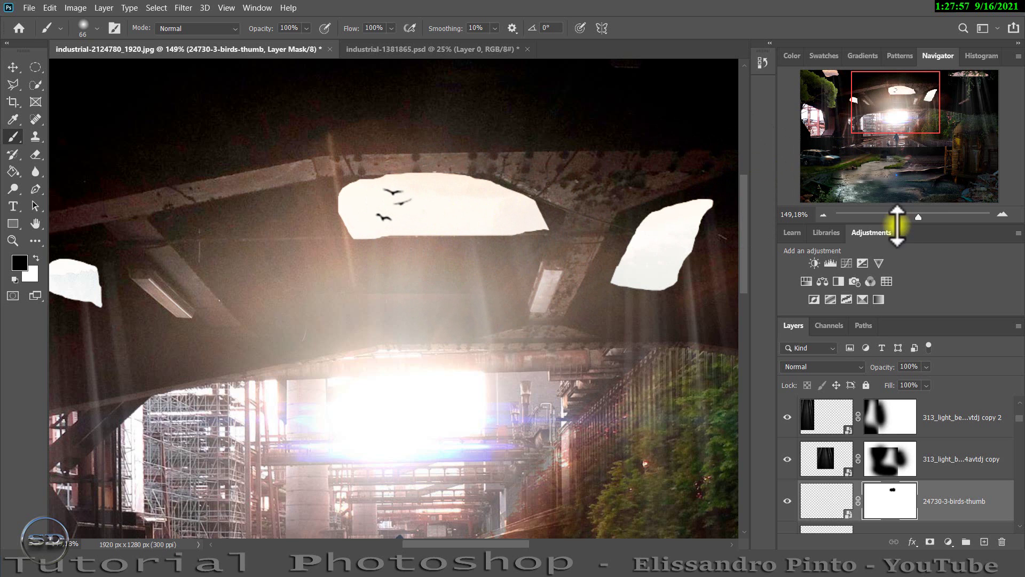
{"action": "left_click_drag", "start_coordinate": [918, 216], "coordinate": [905, 216]}
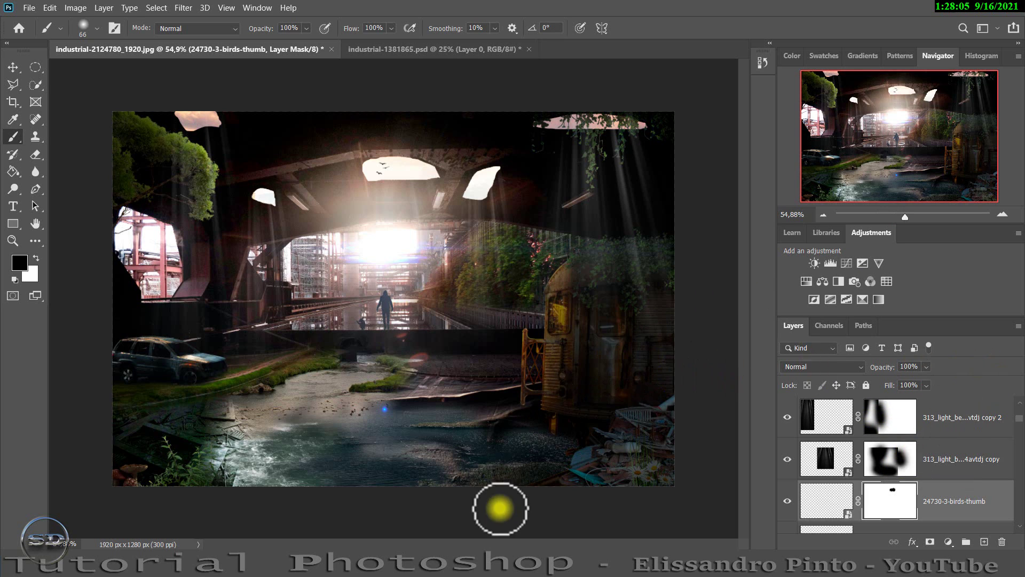
Step: Scale the dog png layer to 10.62% and place it on the dirt path beside the car
{"action": "key", "text": "ctrl+t"}
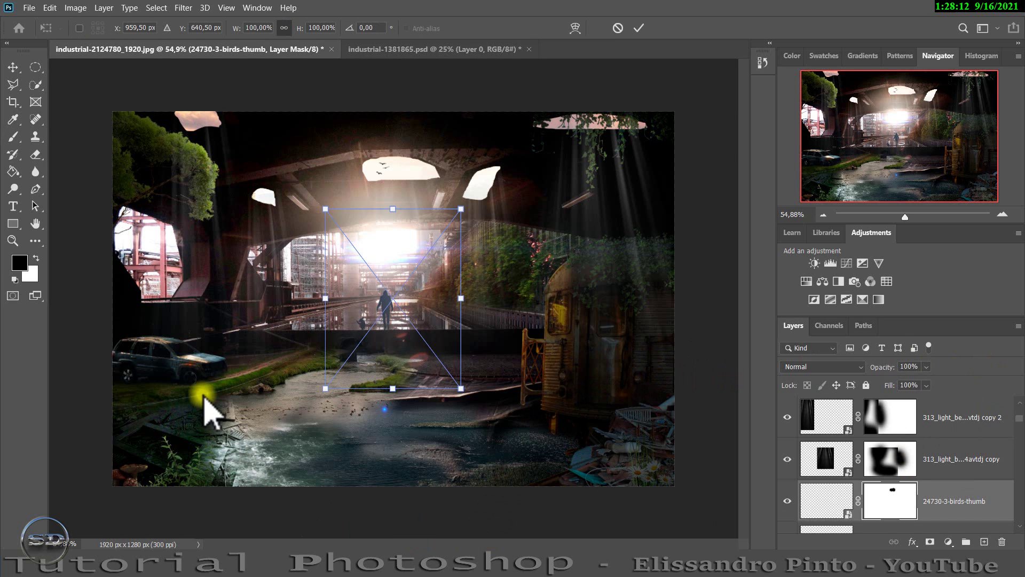
{"action": "left_click_drag", "start_coordinate": [455, 215], "coordinate": [345, 363]}
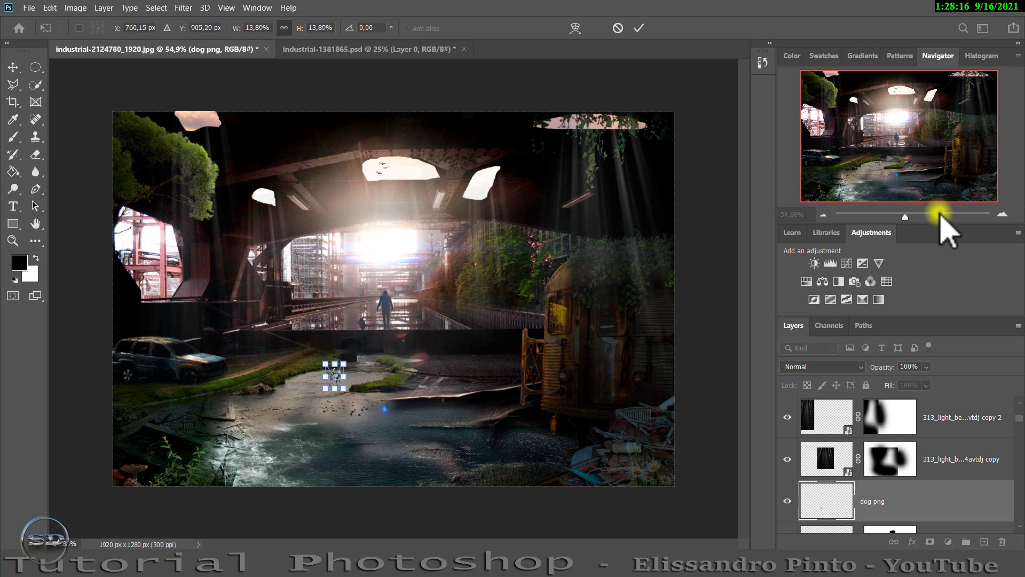
{"action": "left_click_drag", "start_coordinate": [905, 216], "coordinate": [918, 216]}
{"action": "left_click_drag", "start_coordinate": [899, 143], "coordinate": [829, 163]}
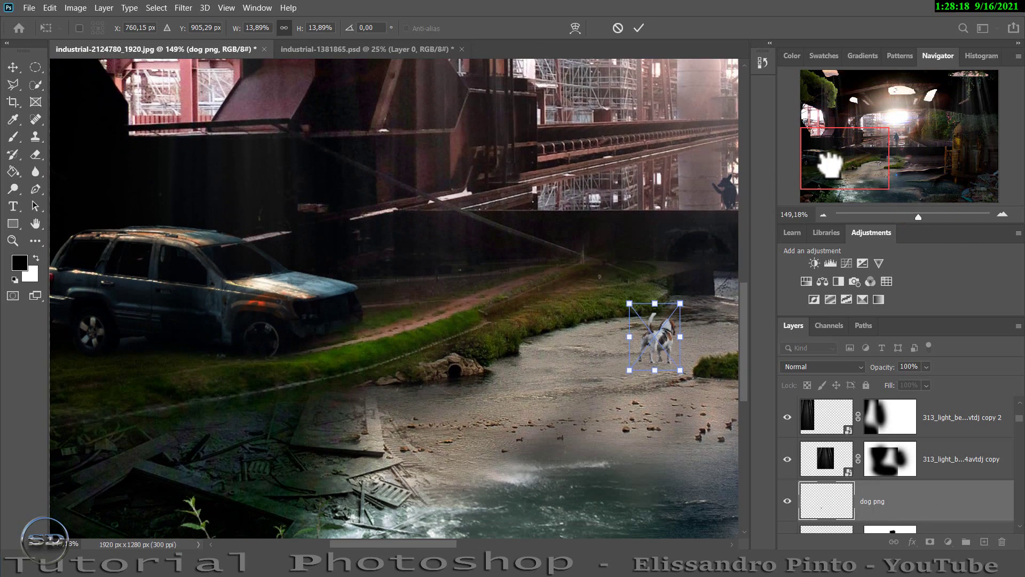
{"action": "left_click_drag", "start_coordinate": [661, 346], "coordinate": [427, 306]}
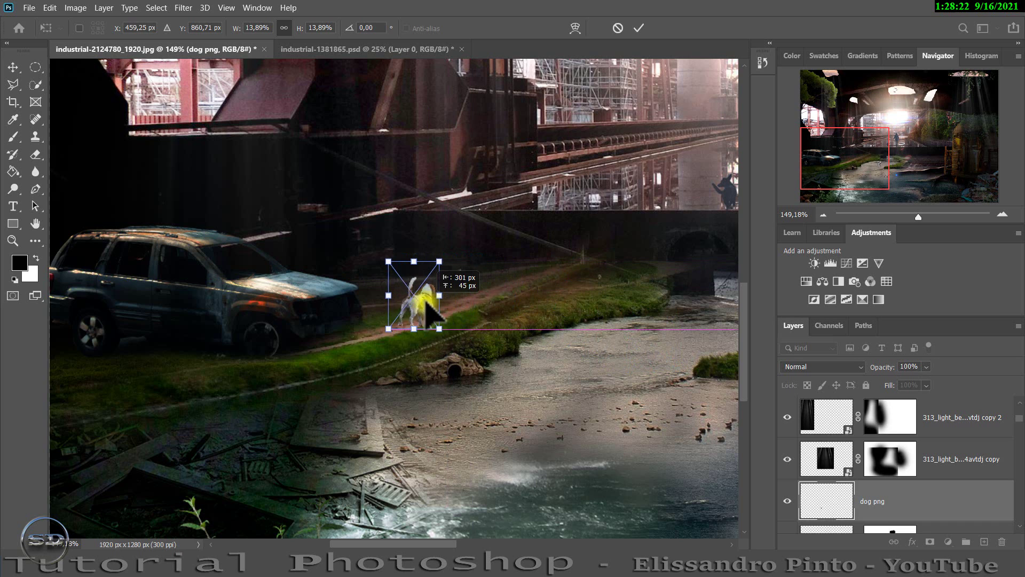
{"action": "left_click_drag", "start_coordinate": [438, 267], "coordinate": [424, 286]}
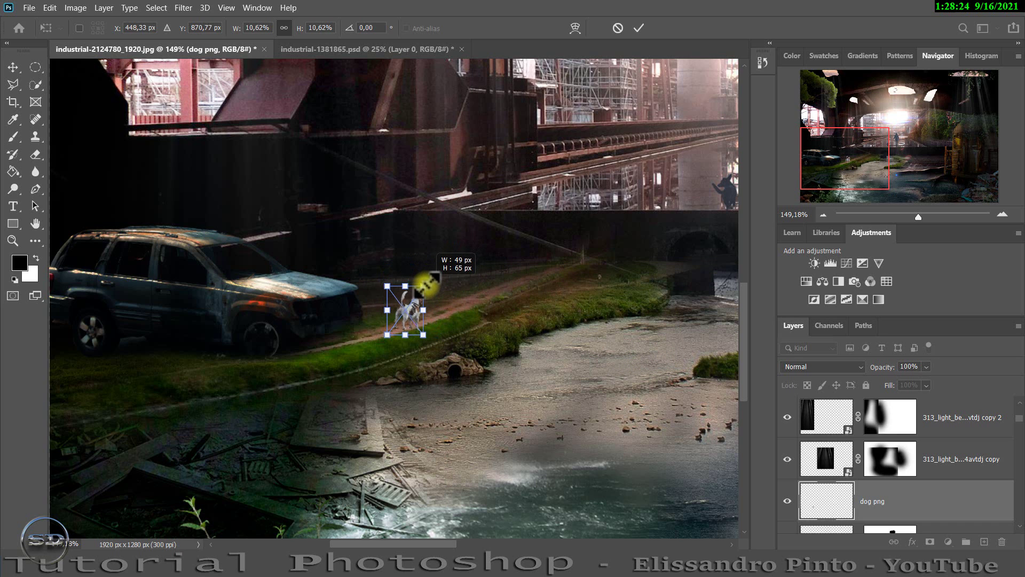
{"action": "left_click", "coordinate": [638, 28]}
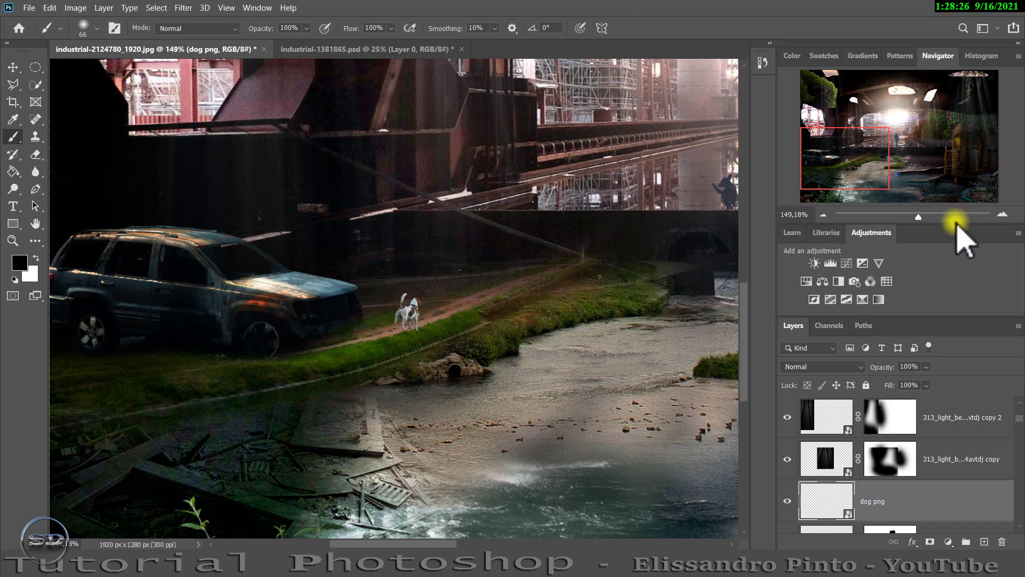
{"action": "left_click_drag", "start_coordinate": [917, 218], "coordinate": [934, 217]}
Step: On a new layer below the dog, paint a soft black shadow at 76% opacity
{"action": "scroll", "coordinate": [886, 512], "scroll_direction": "down", "scroll_amount": 1}
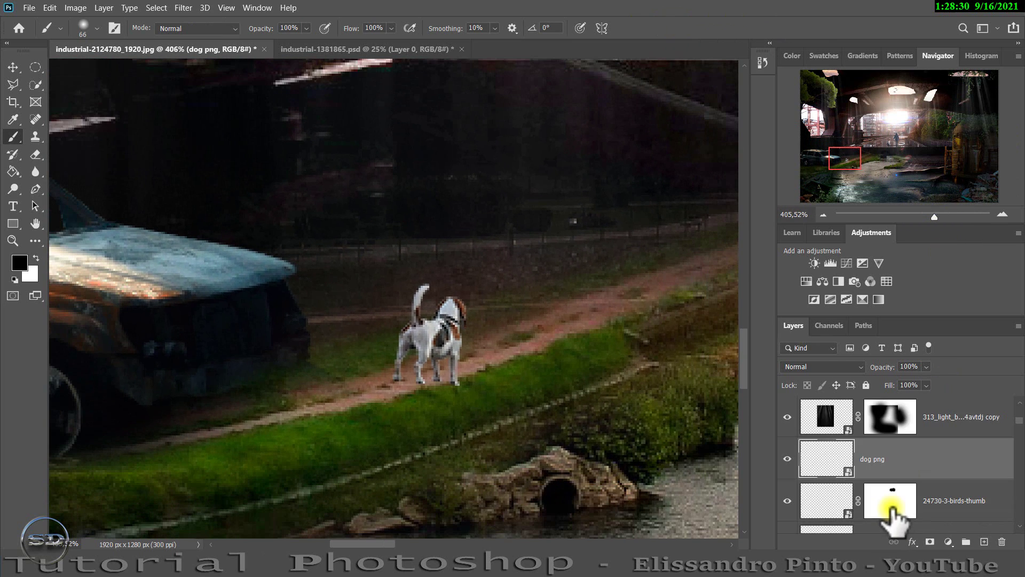
{"action": "left_click", "coordinate": [842, 499]}
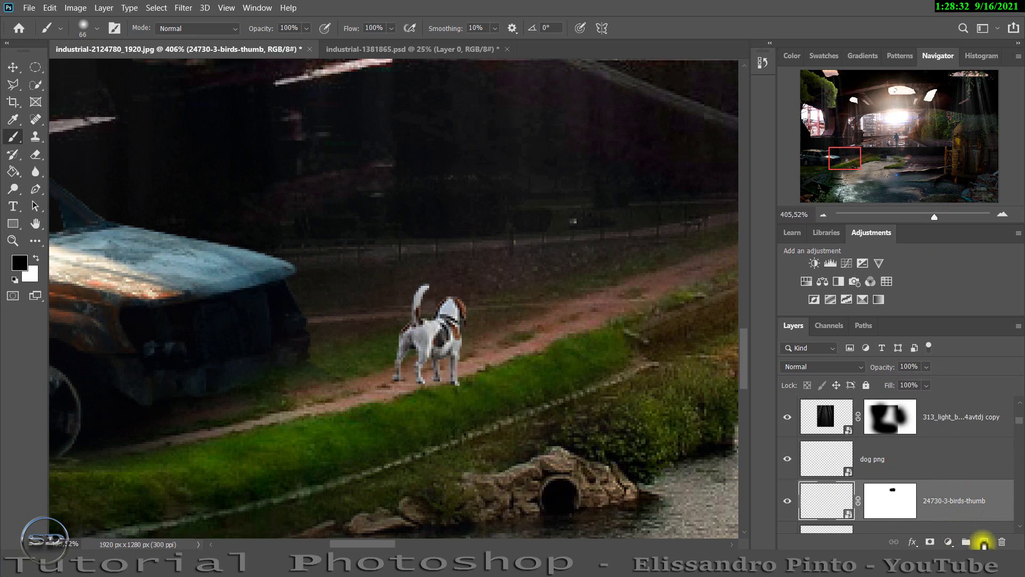
{"action": "left_click", "coordinate": [984, 542]}
{"action": "right_click", "coordinate": [367, 273]}
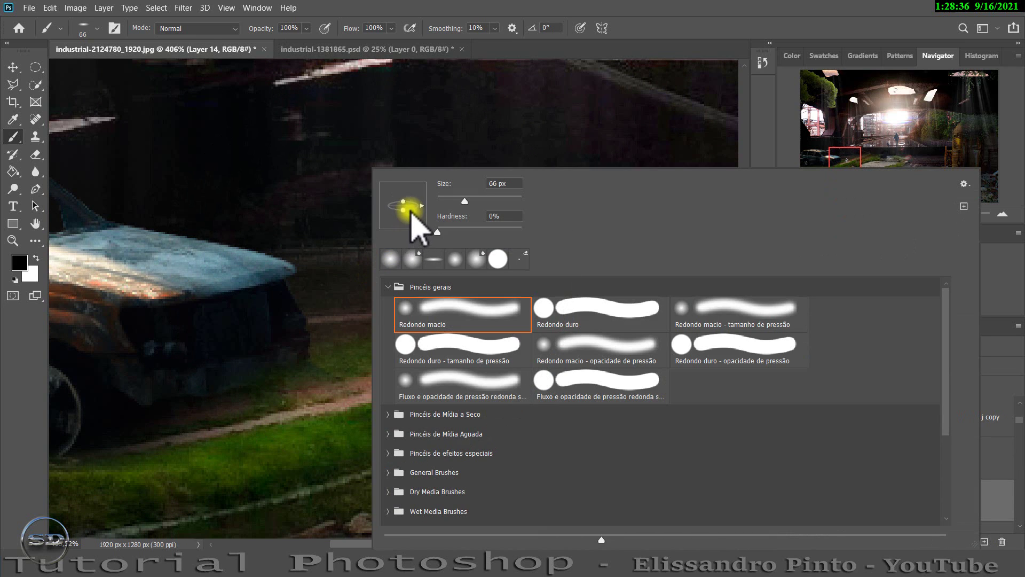
{"action": "key", "text": "Return"}
{"action": "right_click", "coordinate": [321, 390], "text": "alt"}
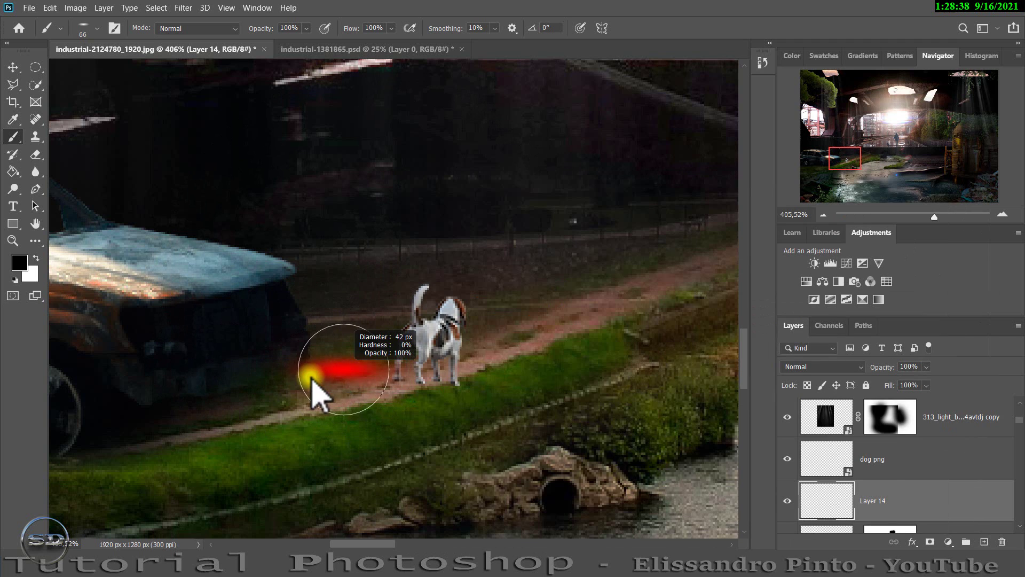
{"action": "mouse_move", "coordinate": [414, 380]}
{"action": "left_mouse_down"}
{"action": "mouse_move", "coordinate": [428, 366]}
{"action": "mouse_move", "coordinate": [396, 394]}
{"action": "left_mouse_up"}
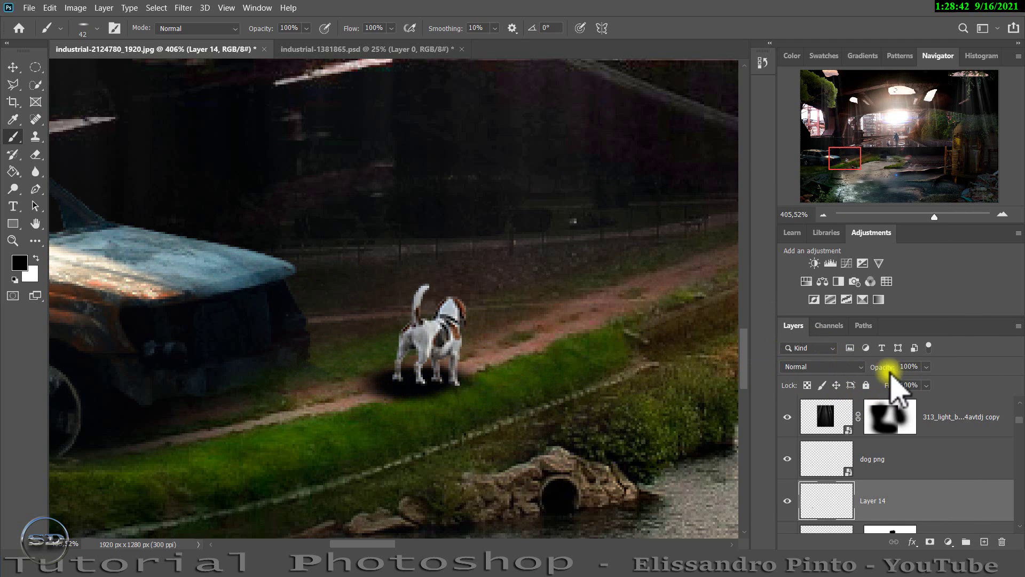
{"action": "left_click_drag", "start_coordinate": [884, 374], "coordinate": [869, 366]}
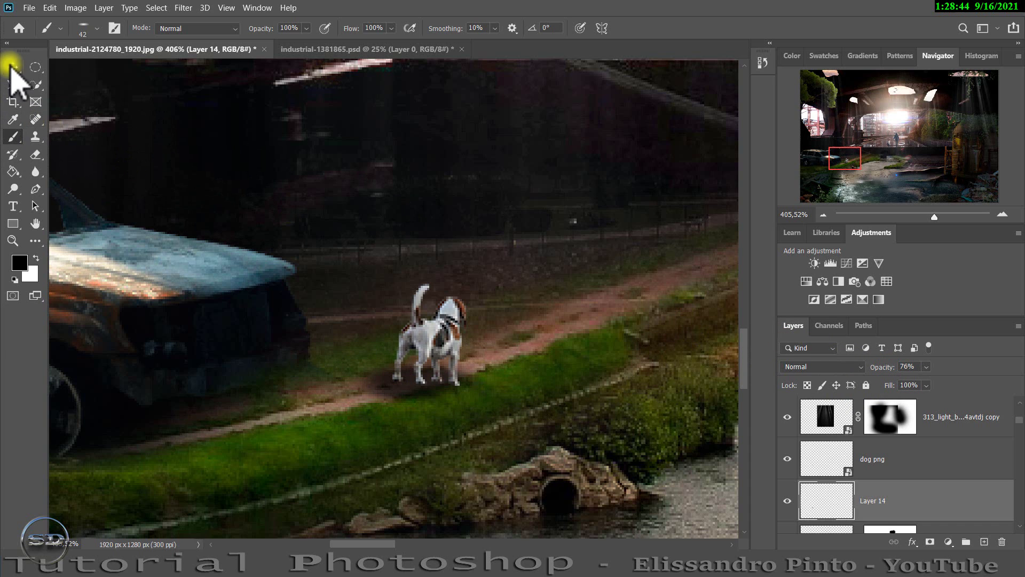
Step: Scale the shadow to 78.19% and rotate it -16.38° along the path
{"action": "left_click", "coordinate": [13, 67]}
{"action": "left_click_drag", "start_coordinate": [415, 354], "coordinate": [451, 363]}
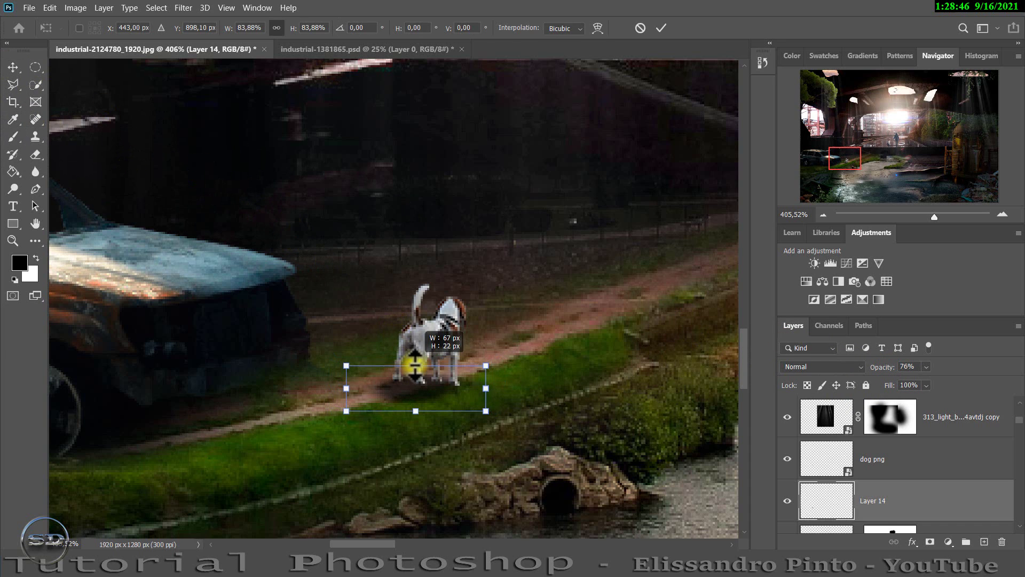
{"action": "left_click_drag", "start_coordinate": [507, 380], "coordinate": [492, 348]}
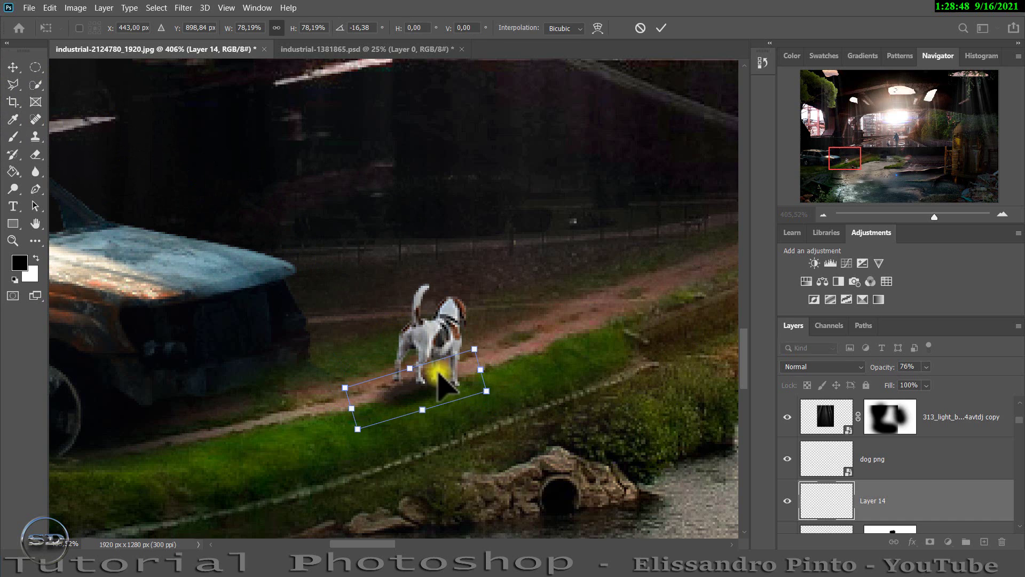
{"action": "left_click_drag", "start_coordinate": [435, 378], "coordinate": [430, 381]}
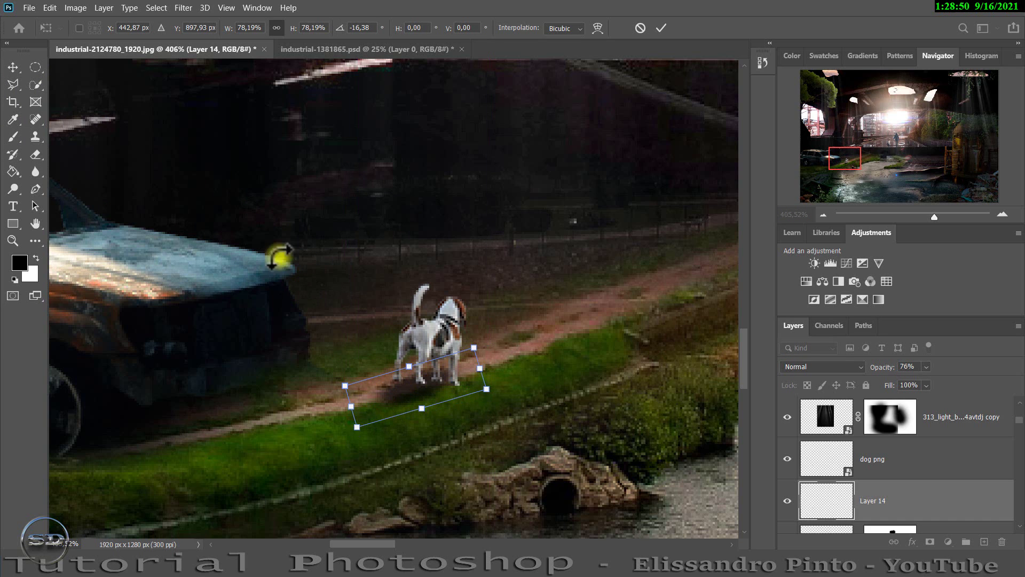
Step: Warp the shadow, stretching and tapering its left end along the path
{"action": "left_click", "coordinate": [53, 8]}
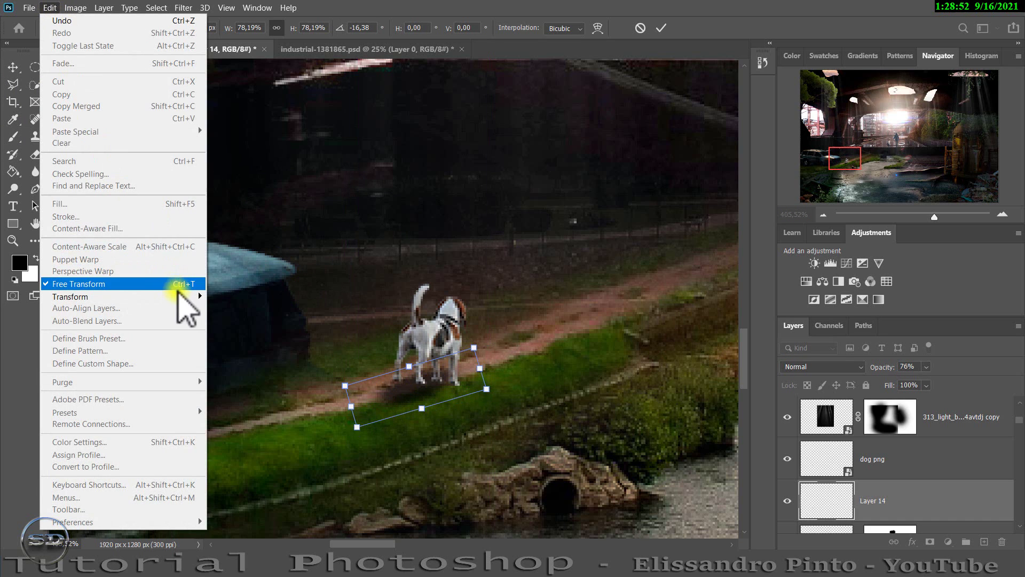
{"action": "mouse_move", "coordinate": [71, 296]}
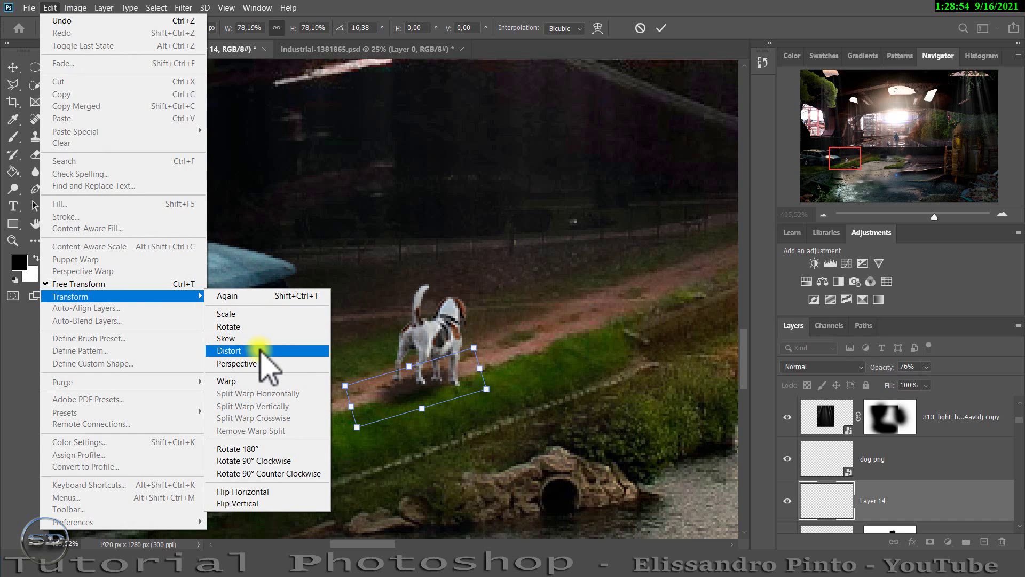
{"action": "left_click", "coordinate": [235, 381]}
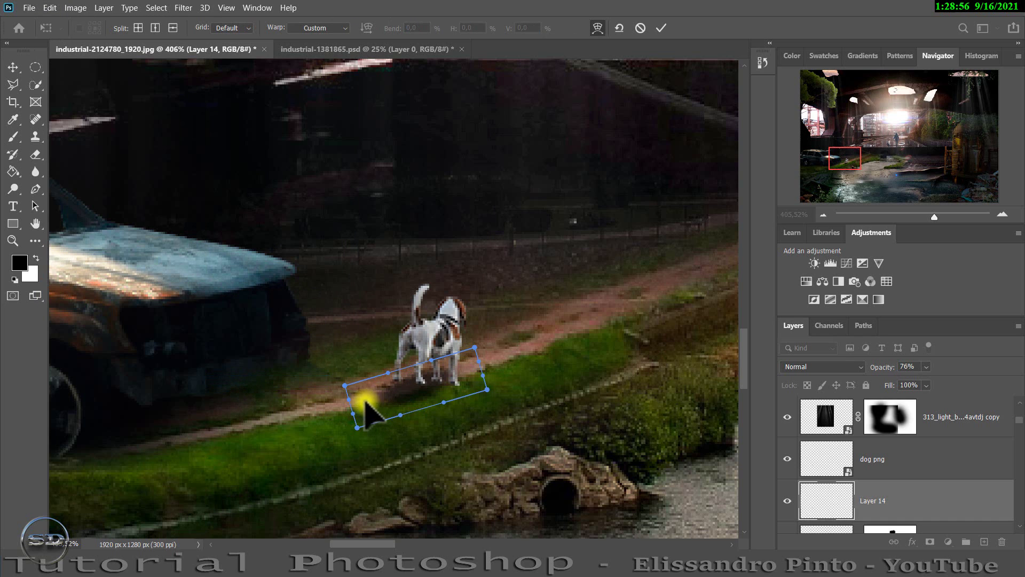
{"action": "left_click_drag", "start_coordinate": [362, 407], "coordinate": [337, 417]}
{"action": "left_click_drag", "start_coordinate": [447, 384], "coordinate": [457, 377]}
{"action": "left_click_drag", "start_coordinate": [359, 407], "coordinate": [336, 411]}
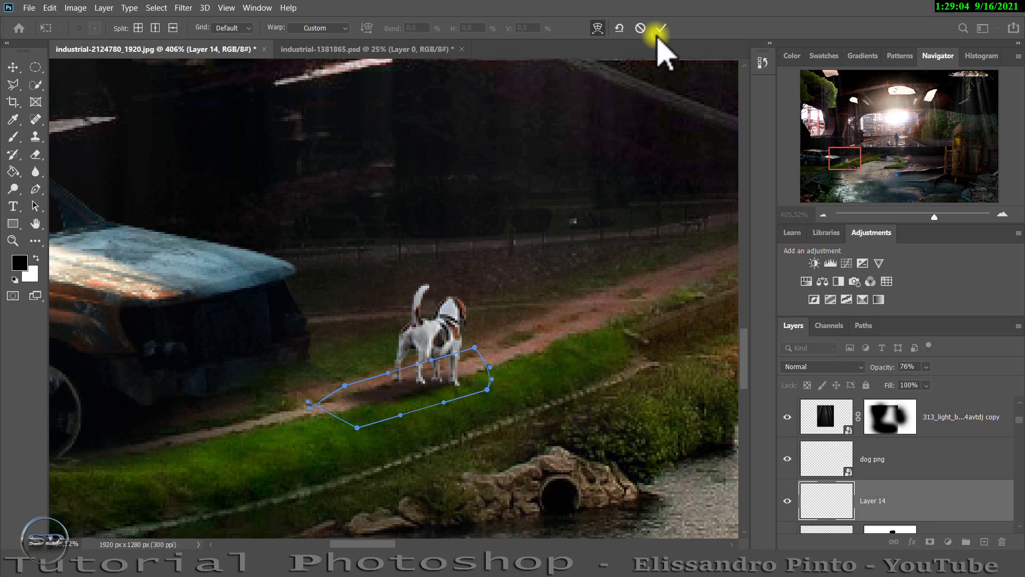
Step: Apply the warped shadow and lower the dog png layer's fill to 79%
{"action": "left_click", "coordinate": [662, 28]}
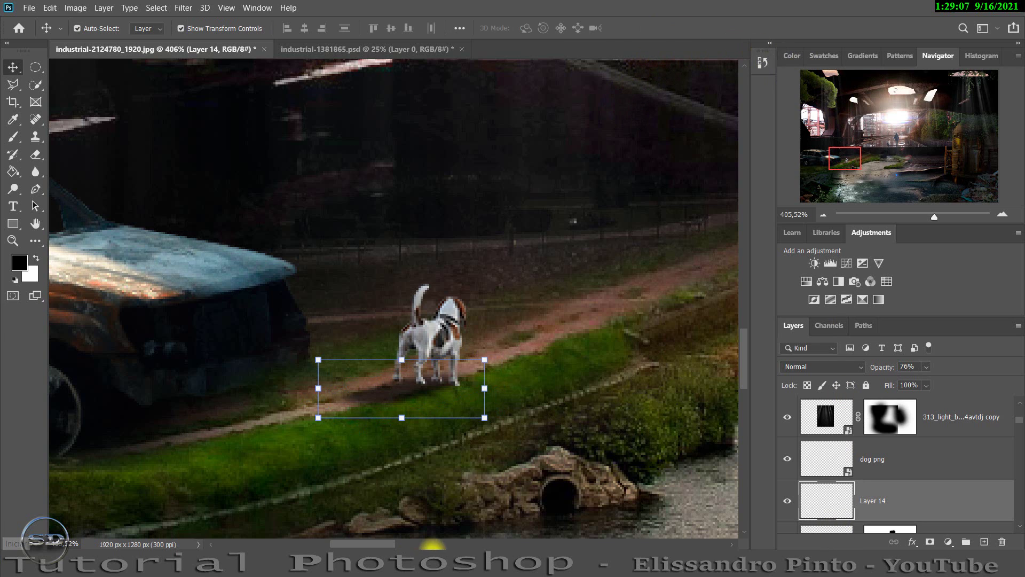
{"action": "left_click", "coordinate": [839, 460]}
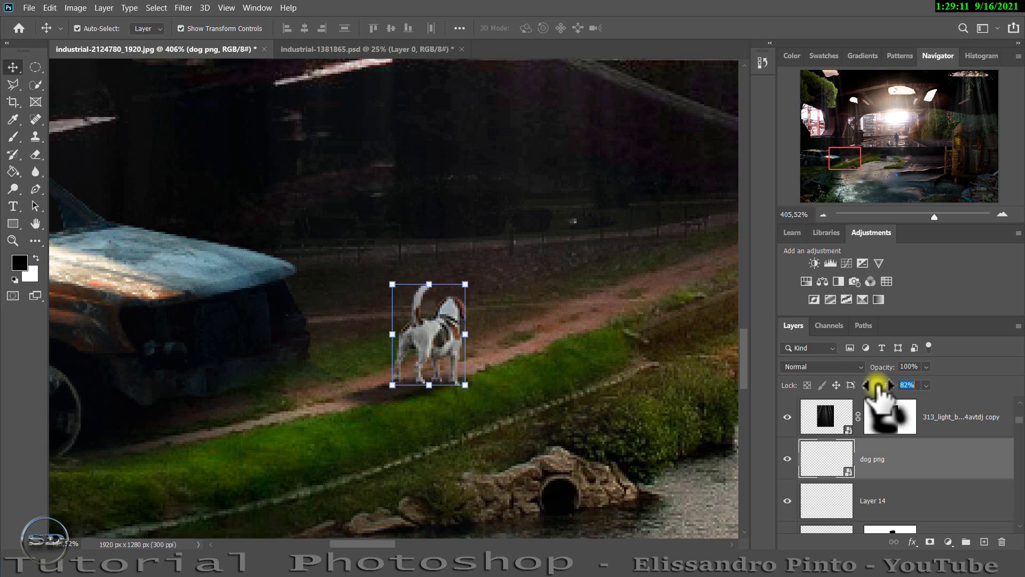
{"action": "left_click", "coordinate": [827, 453]}
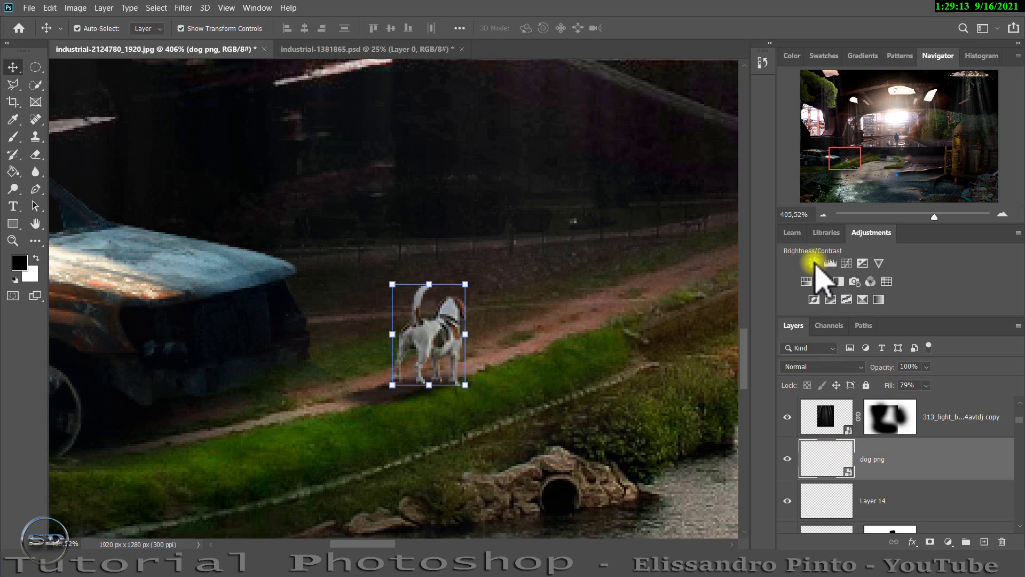
Step: Clip a Brightness/Contrast adjustment to the dog with brightness -92
{"action": "left_click", "coordinate": [814, 263]}
{"action": "left_click_drag", "start_coordinate": [415, 225], "coordinate": [596, 226]}
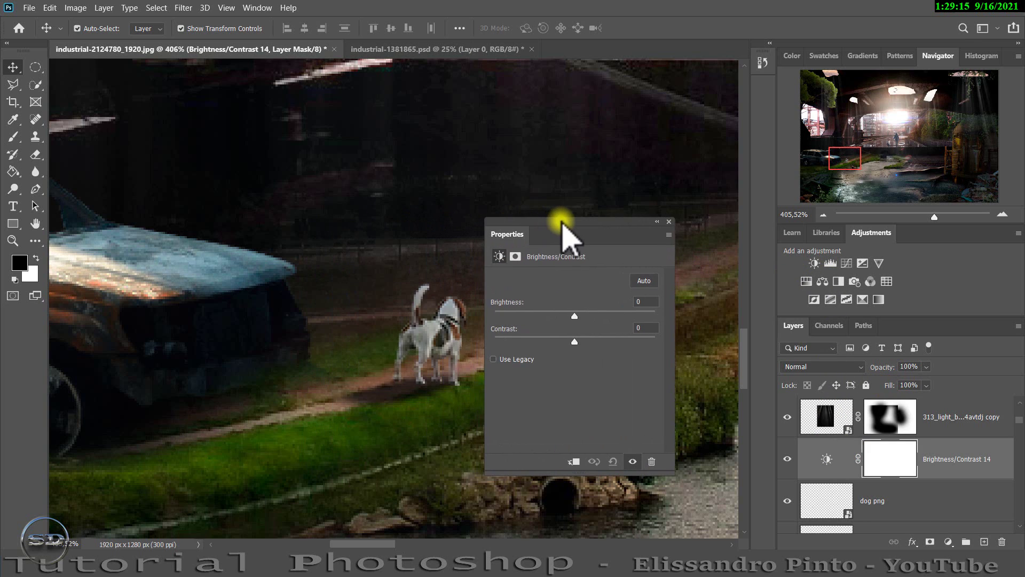
{"action": "left_click", "coordinate": [573, 461]}
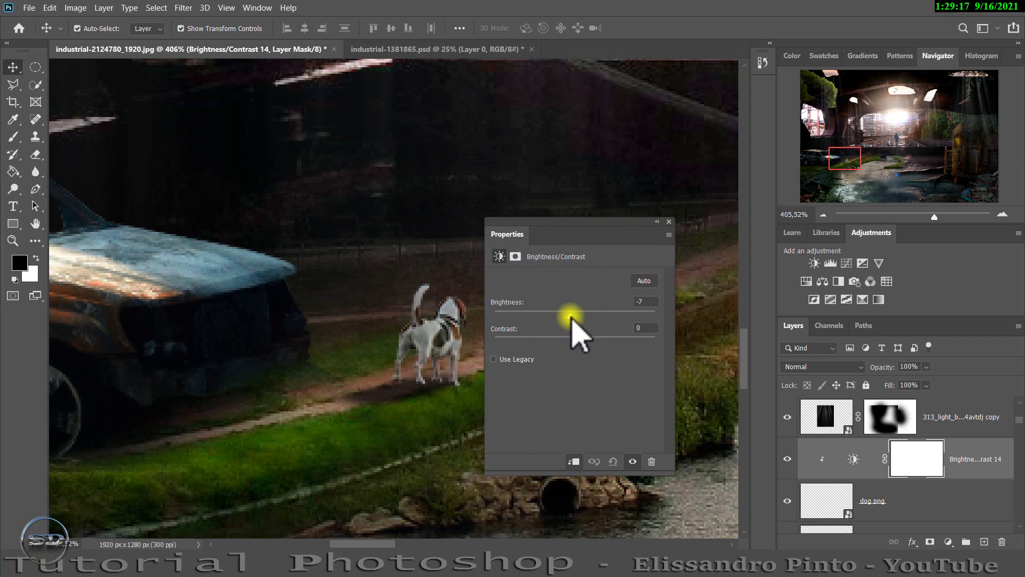
{"action": "left_click_drag", "start_coordinate": [570, 316], "coordinate": [525, 319]}
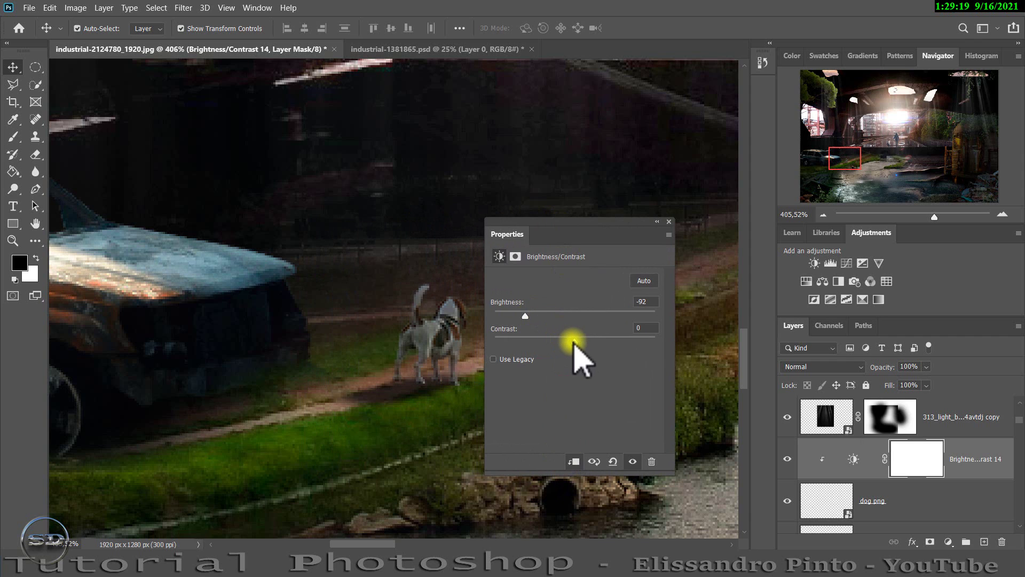
{"action": "left_click", "coordinate": [668, 221]}
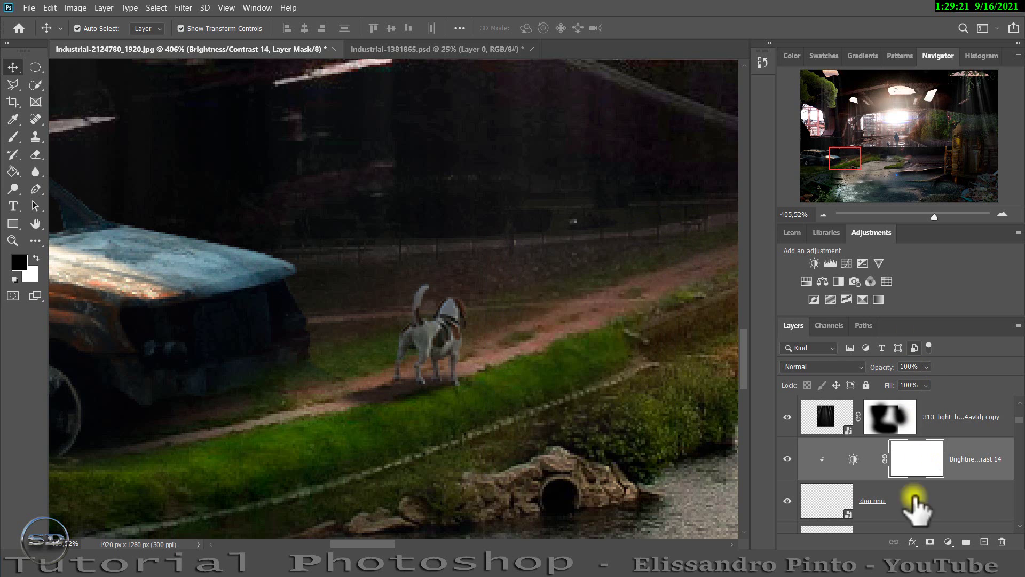
{"action": "scroll", "coordinate": [867, 501], "scroll_direction": "down", "scroll_amount": 1}
Step: Add a mask to the dog's shadow layer and paint on it to soften the shadow
{"action": "left_click", "coordinate": [837, 499]}
{"action": "left_click", "coordinate": [929, 541]}
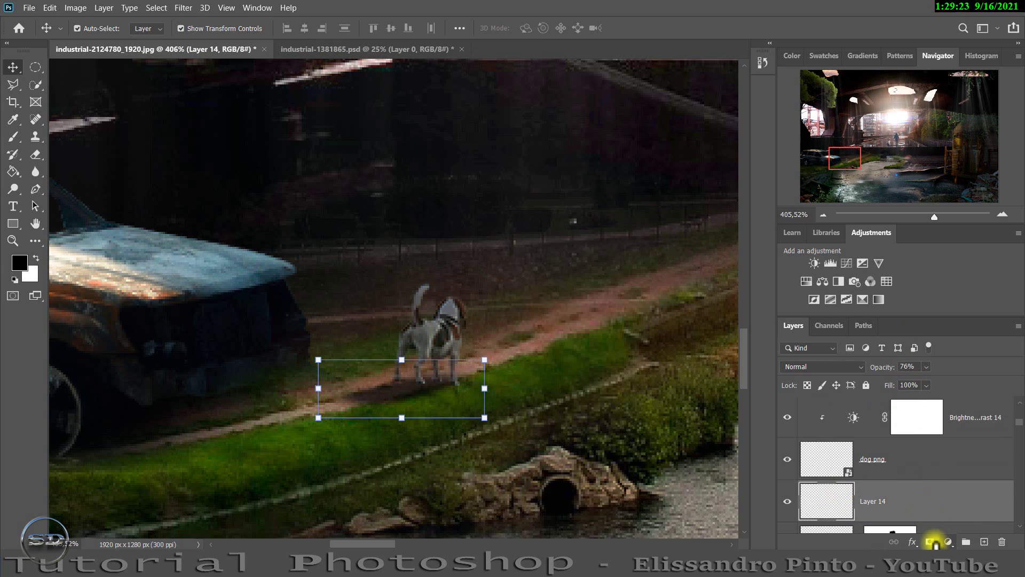
{"action": "left_click", "coordinate": [13, 138]}
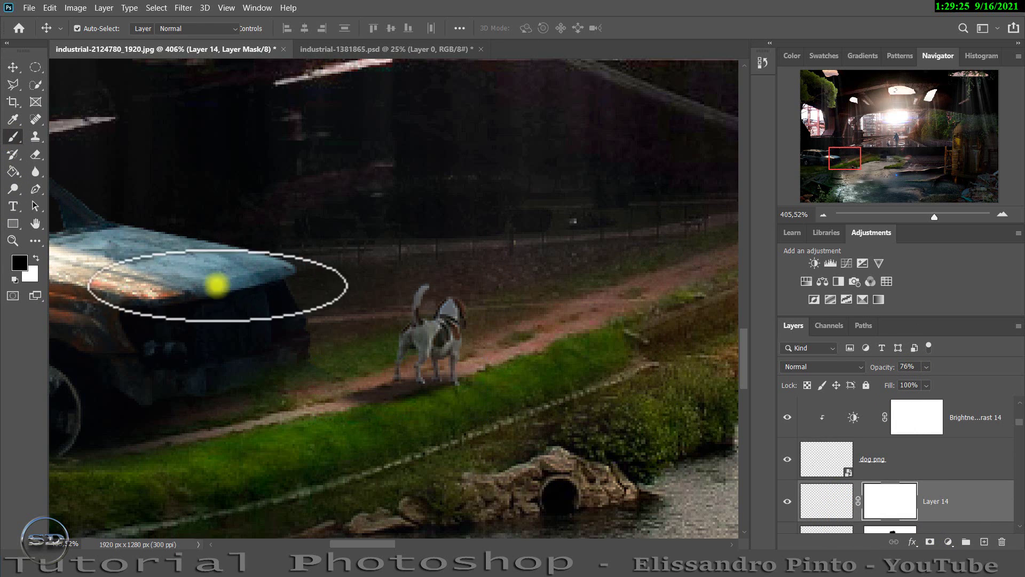
{"action": "left_click_drag", "start_coordinate": [401, 415], "coordinate": [321, 392]}
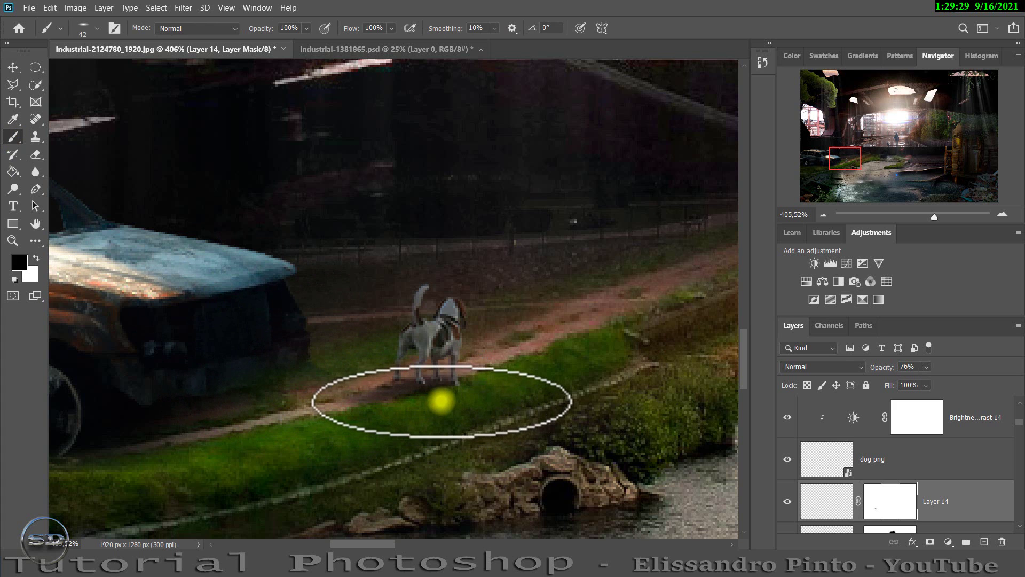
{"action": "left_click_drag", "start_coordinate": [933, 215], "coordinate": [924, 214]}
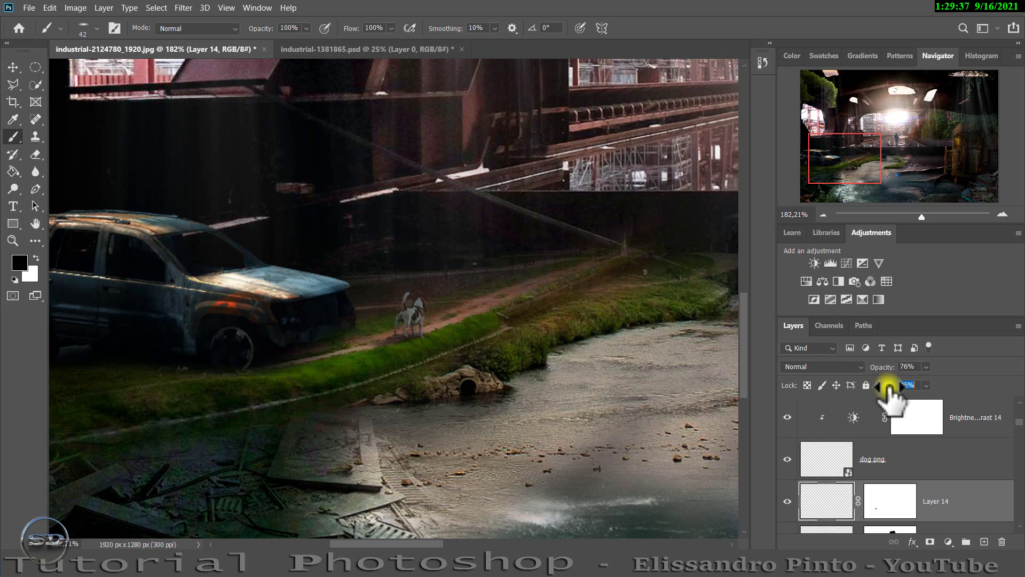
{"action": "mouse_move", "coordinate": [921, 216]}
{"action": "left_mouse_down"}
{"action": "mouse_move", "coordinate": [912, 215]}
{"action": "mouse_move", "coordinate": [933, 216]}
{"action": "left_mouse_up"}
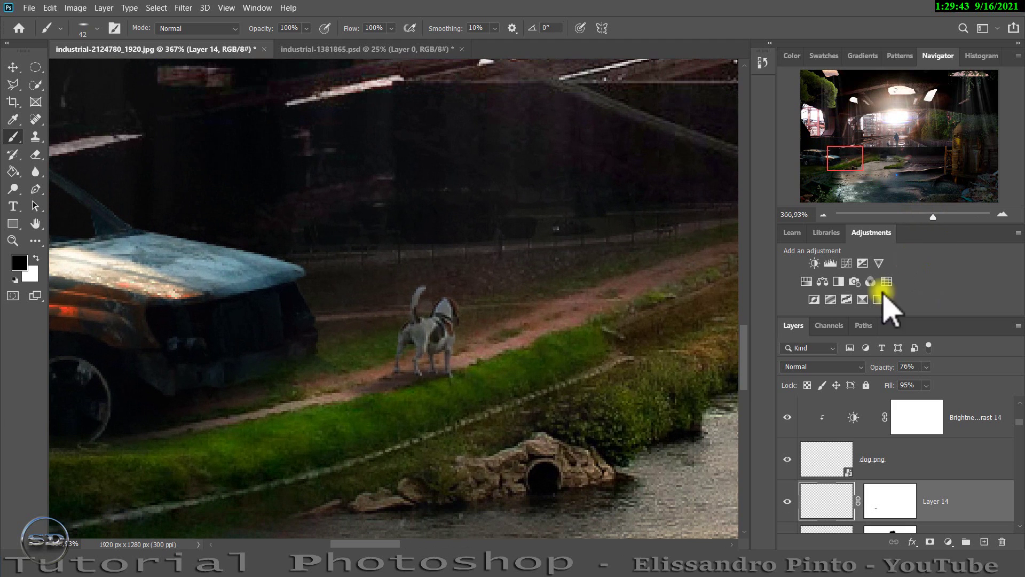
{"action": "left_click", "coordinate": [827, 465]}
Step: Add a new Layer 15 clipped to the dog and darken its legs at 65% opacity
{"action": "left_click", "coordinate": [984, 542]}
{"action": "key", "text": "ctrl+alt+g"}
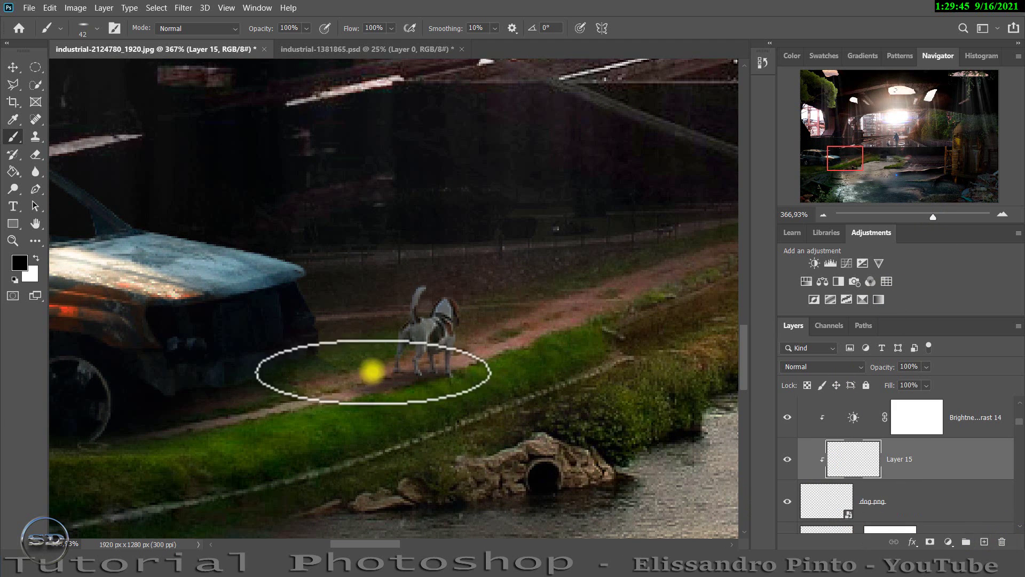
{"action": "left_click_drag", "start_coordinate": [412, 376], "coordinate": [433, 362]}
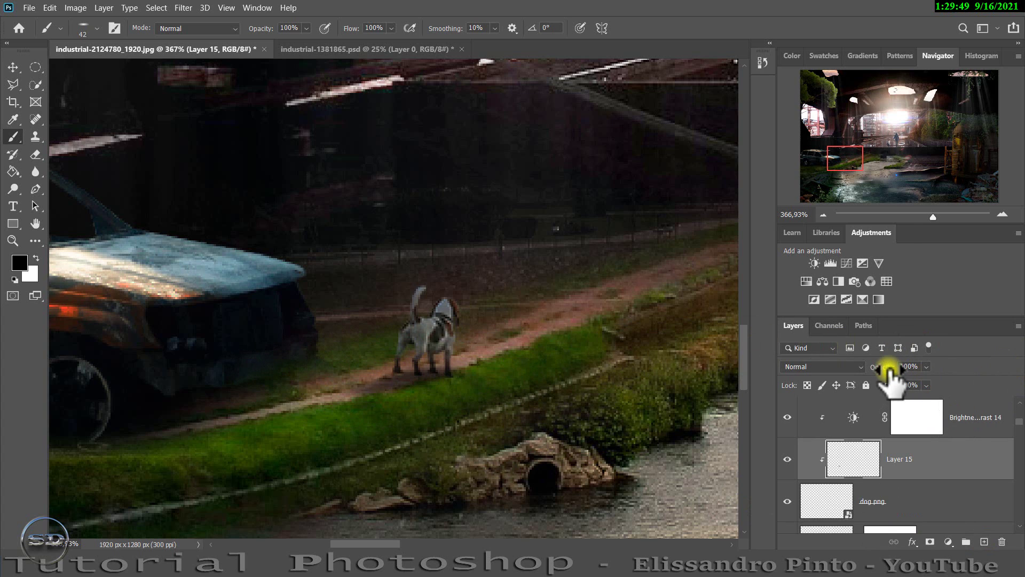
{"action": "left_click", "coordinate": [788, 459]}
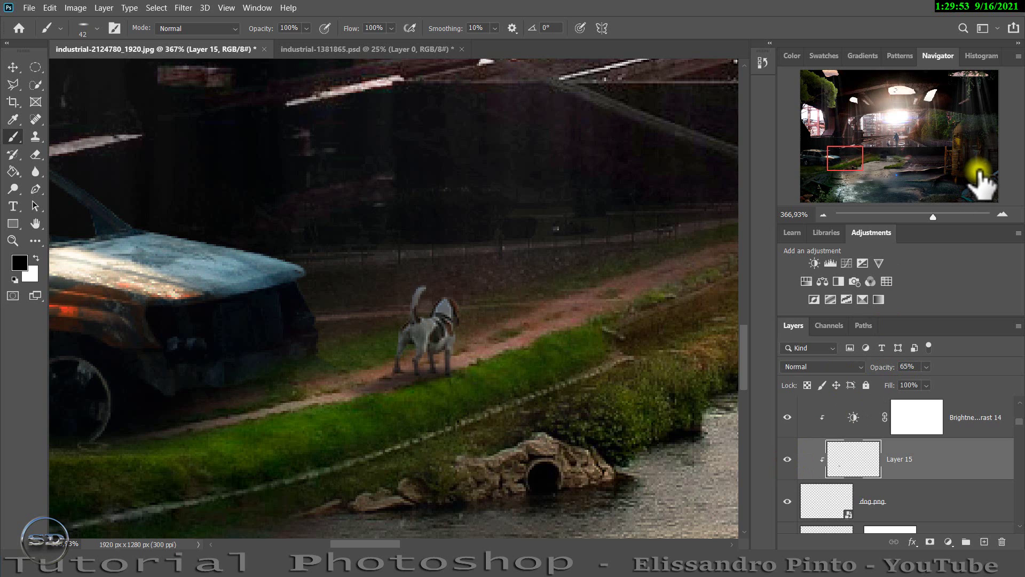
Step: Compare the shadow on and off, then select the Brightness/Contrast 14 mask
{"action": "scroll", "coordinate": [835, 496], "scroll_direction": "down", "scroll_amount": 1}
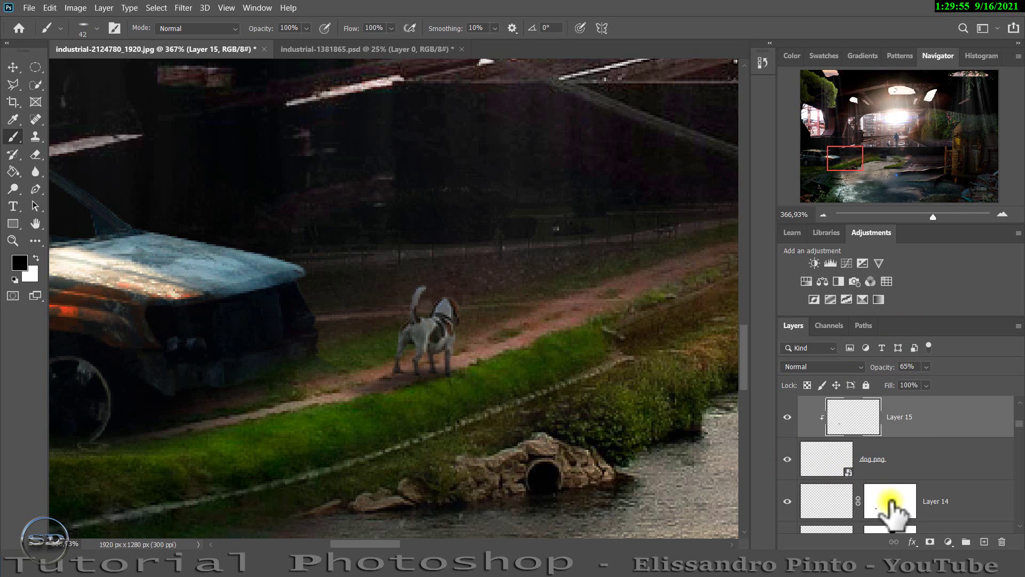
{"action": "left_click", "coordinate": [889, 501]}
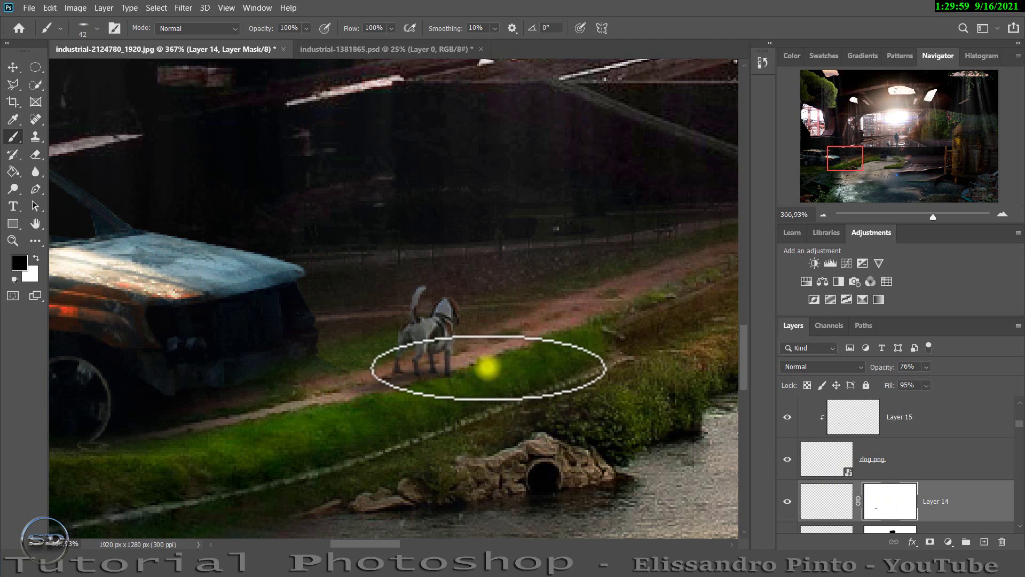
{"action": "left_click", "coordinate": [786, 501]}
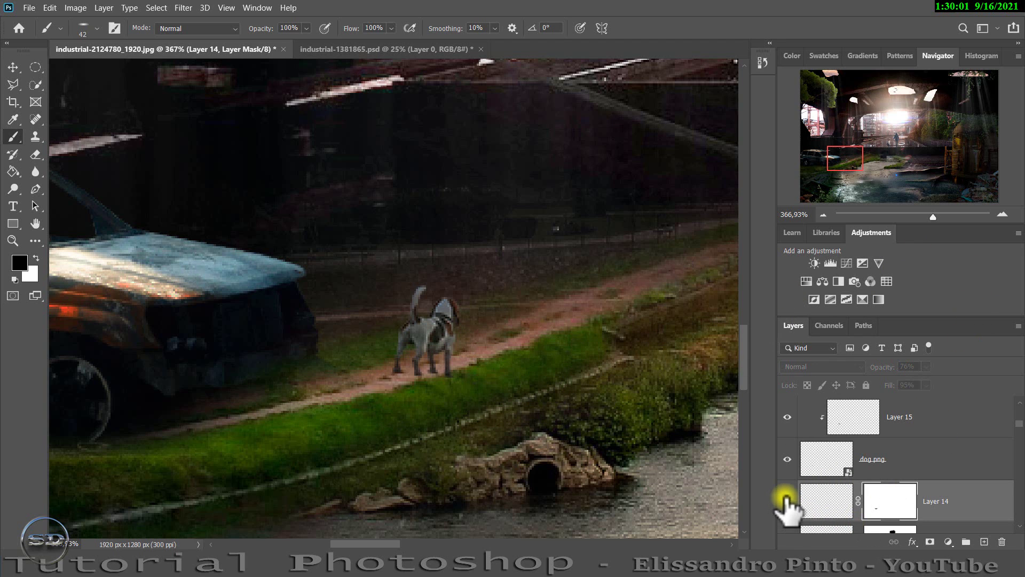
{"action": "left_click_drag", "start_coordinate": [935, 218], "coordinate": [907, 216]}
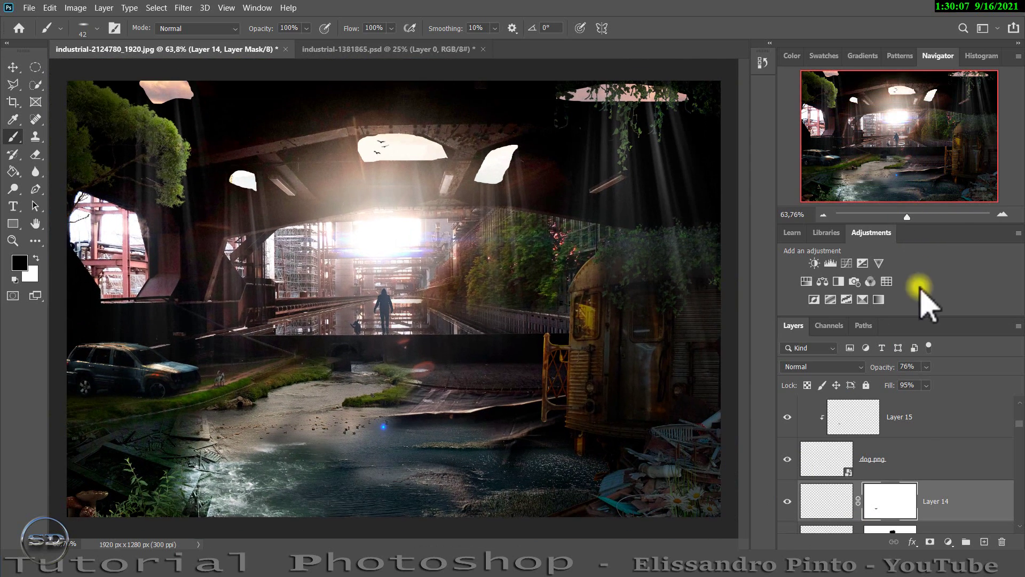
{"action": "scroll", "coordinate": [907, 459], "scroll_direction": "up", "scroll_amount": 1}
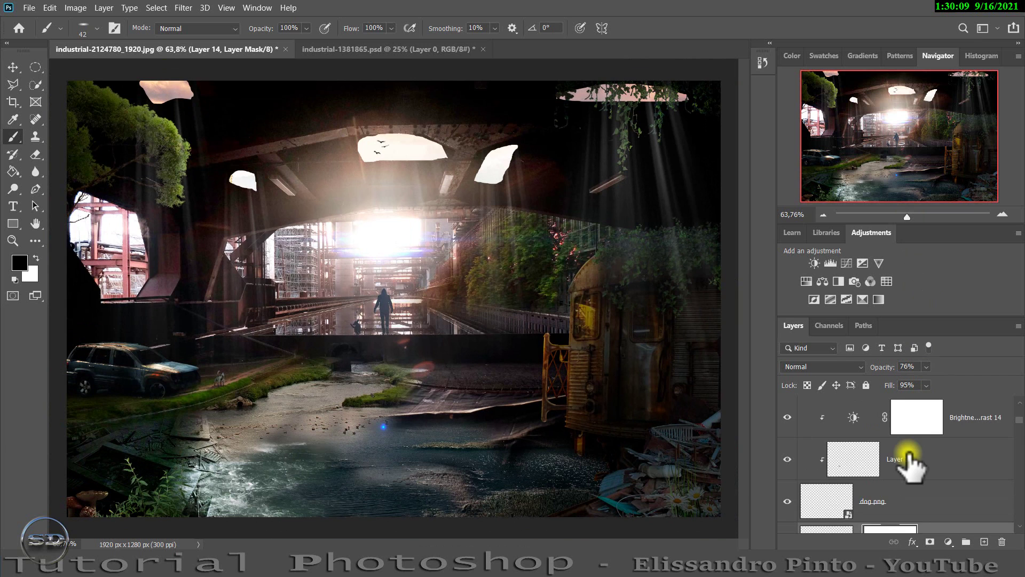
{"action": "scroll", "coordinate": [910, 462], "scroll_direction": "up", "scroll_amount": 1}
{"action": "left_click", "coordinate": [933, 458]}
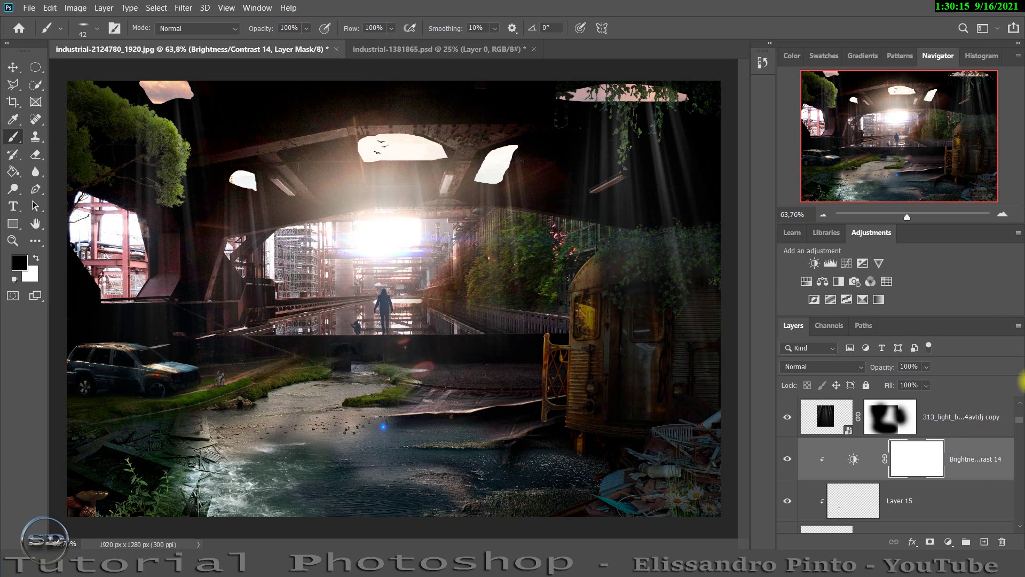
{"action": "scroll", "coordinate": [972, 434], "scroll_direction": "up", "scroll_amount": 2}
{"action": "scroll", "coordinate": [969, 443], "scroll_direction": "up", "scroll_amount": 1}
Step: Select Brightness/Contrast 13 and choose the 3.jpg brush from spiritsighs_light_rays
{"action": "left_click", "coordinate": [967, 419]}
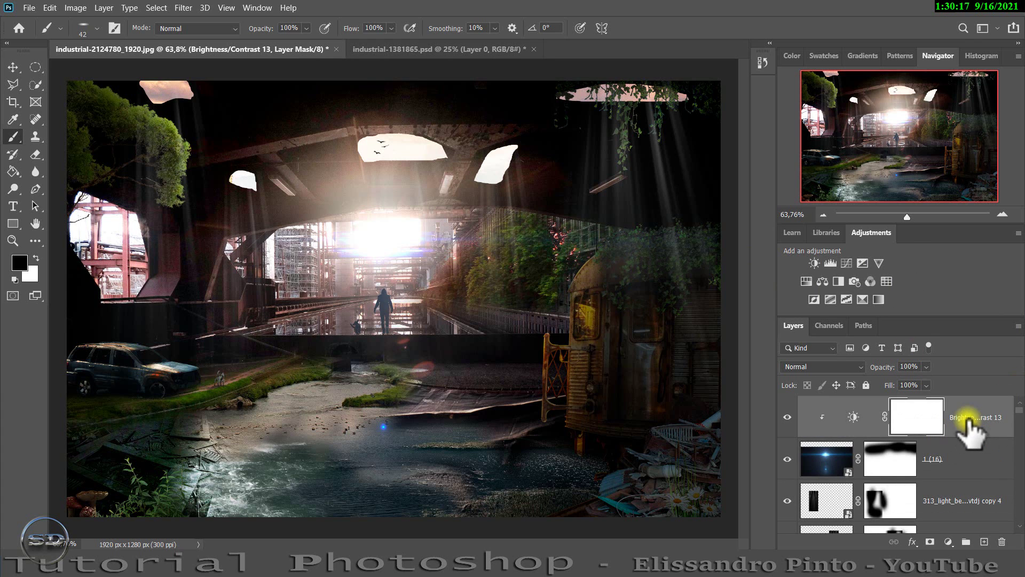
{"action": "right_click", "coordinate": [192, 149]}
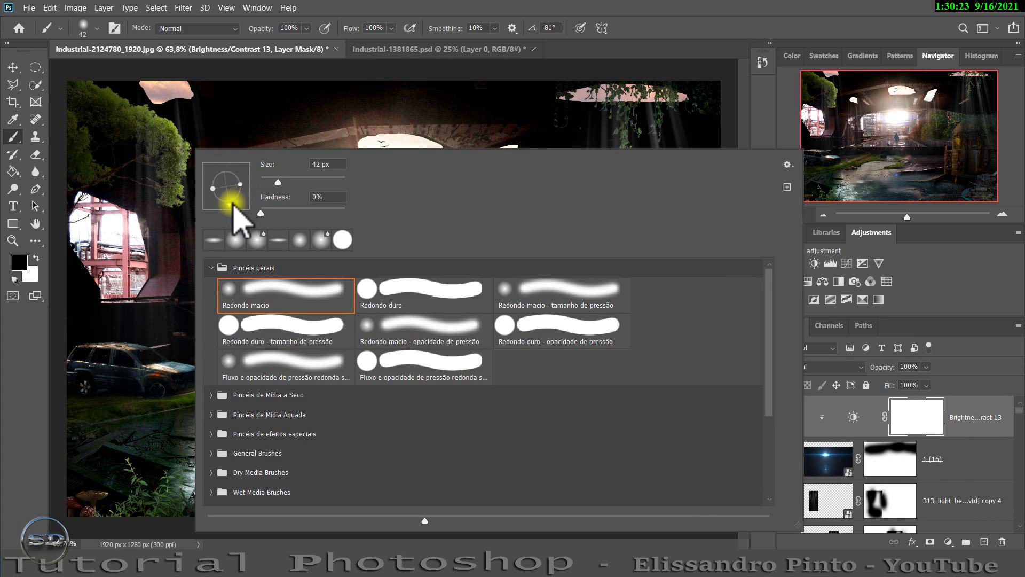
{"action": "left_click", "coordinate": [37, 347]}
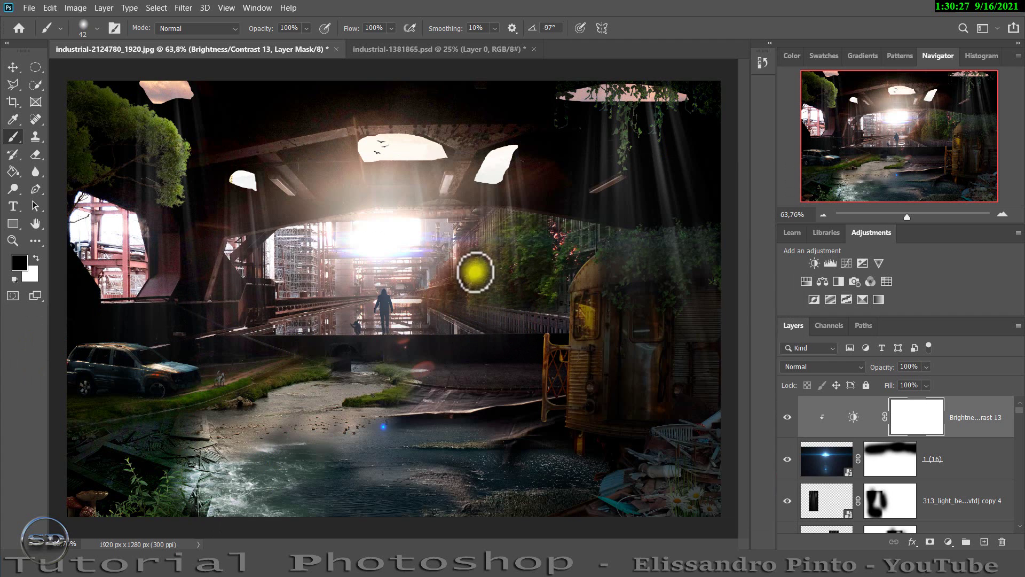
{"action": "right_click", "coordinate": [188, 156]}
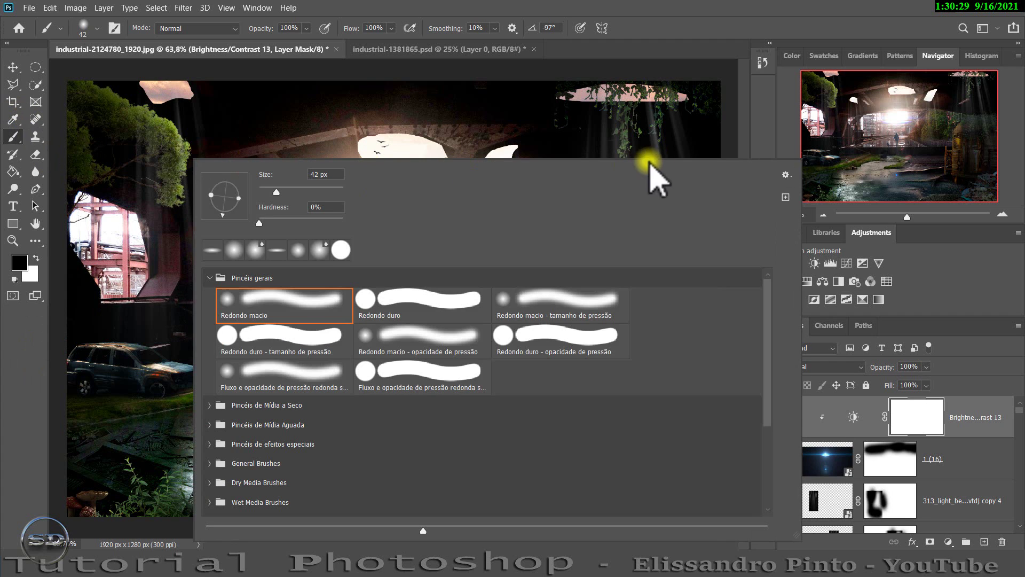
{"action": "left_click", "coordinate": [783, 175]}
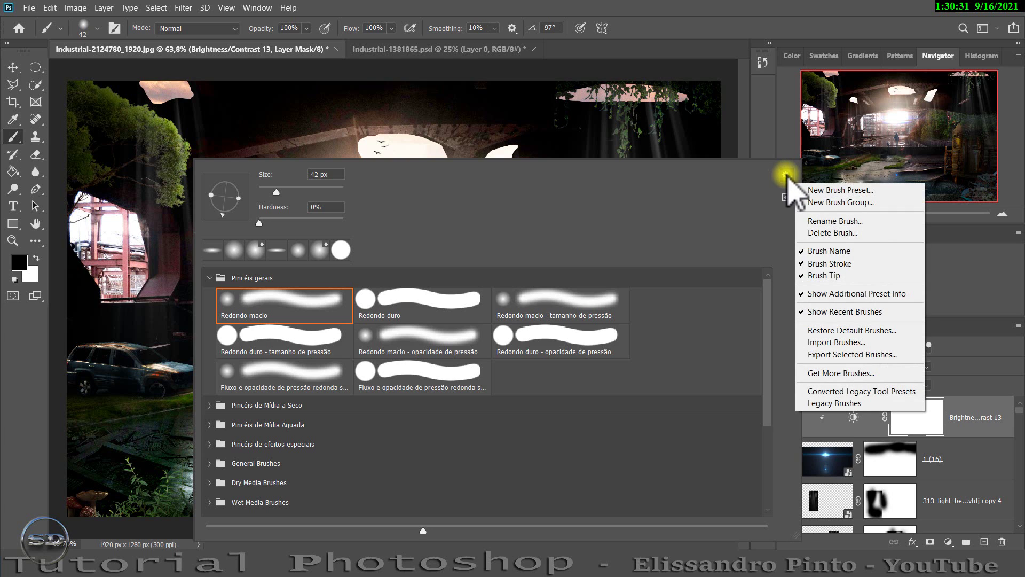
{"action": "left_click", "coordinate": [435, 390]}
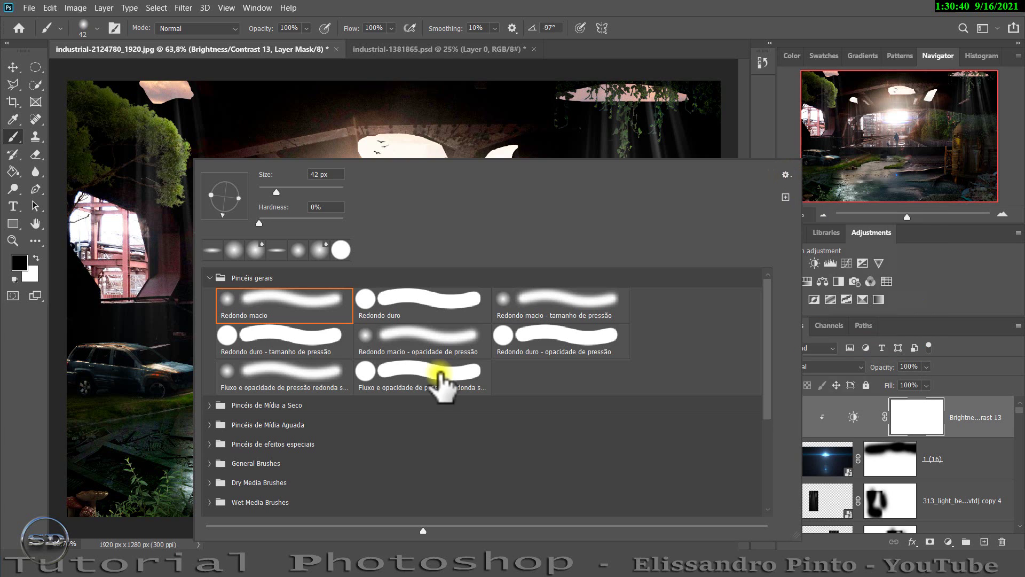
{"action": "scroll", "coordinate": [606, 400], "scroll_direction": "down", "scroll_amount": 3}
{"action": "scroll", "coordinate": [605, 400], "scroll_direction": "down", "scroll_amount": 2}
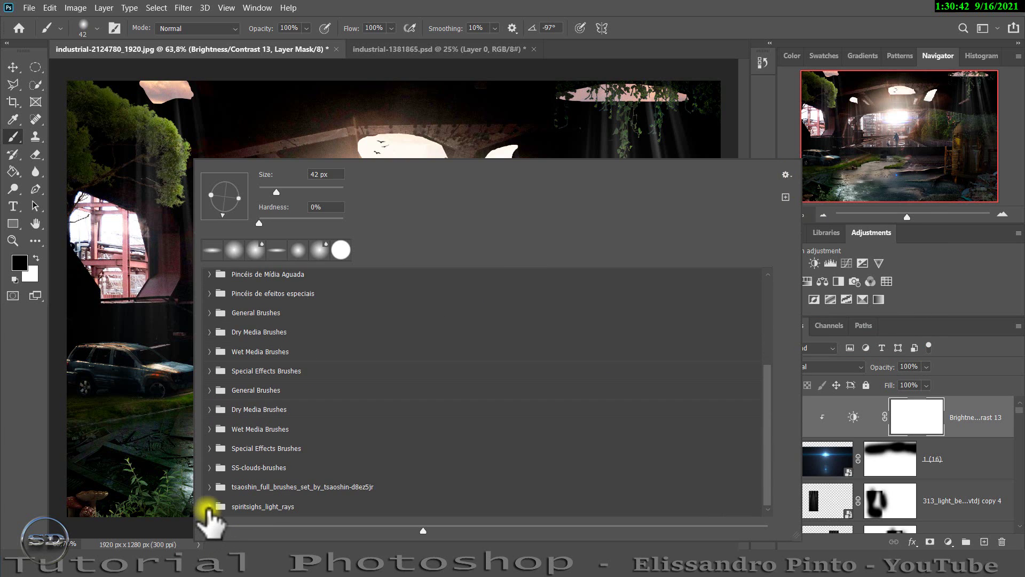
{"action": "left_click", "coordinate": [210, 506]}
{"action": "scroll", "coordinate": [464, 424], "scroll_direction": "down", "scroll_amount": 5}
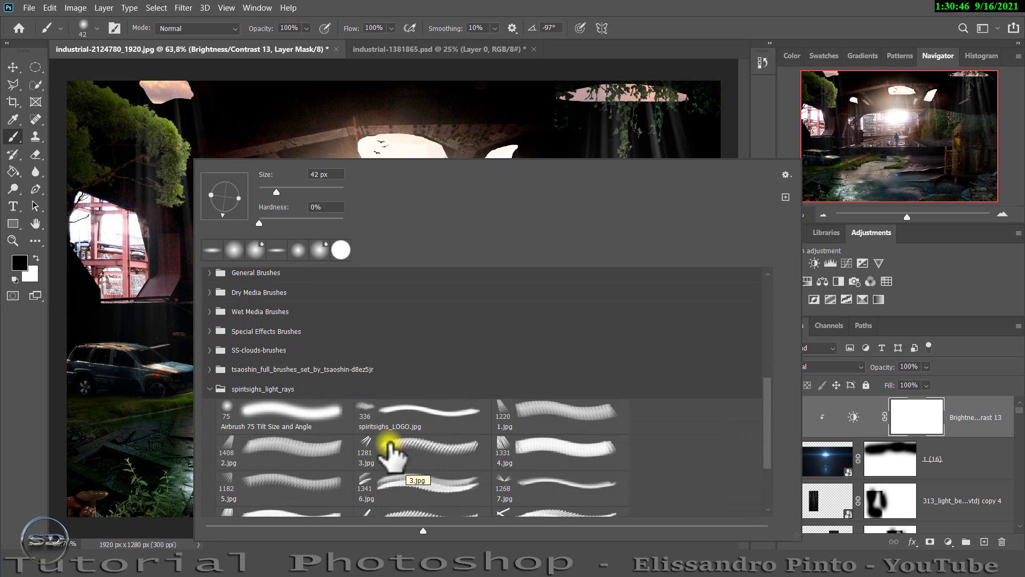
{"action": "left_click", "coordinate": [393, 451]}
{"action": "left_click", "coordinate": [2, 434]}
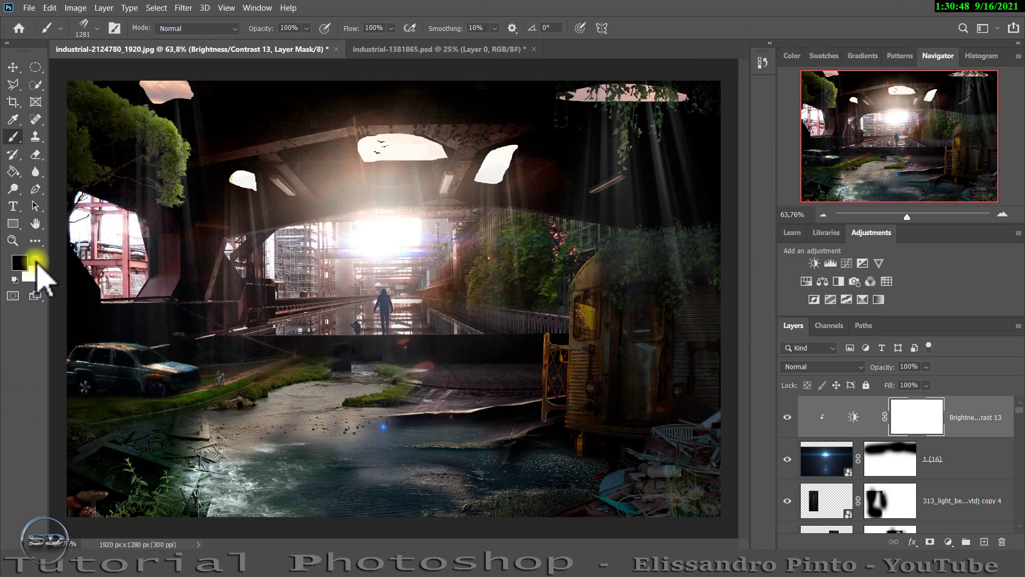
Step: Set the light-ray brush tip angle to 44° and its size to 869 px
{"action": "right_click", "coordinate": [322, 168]}
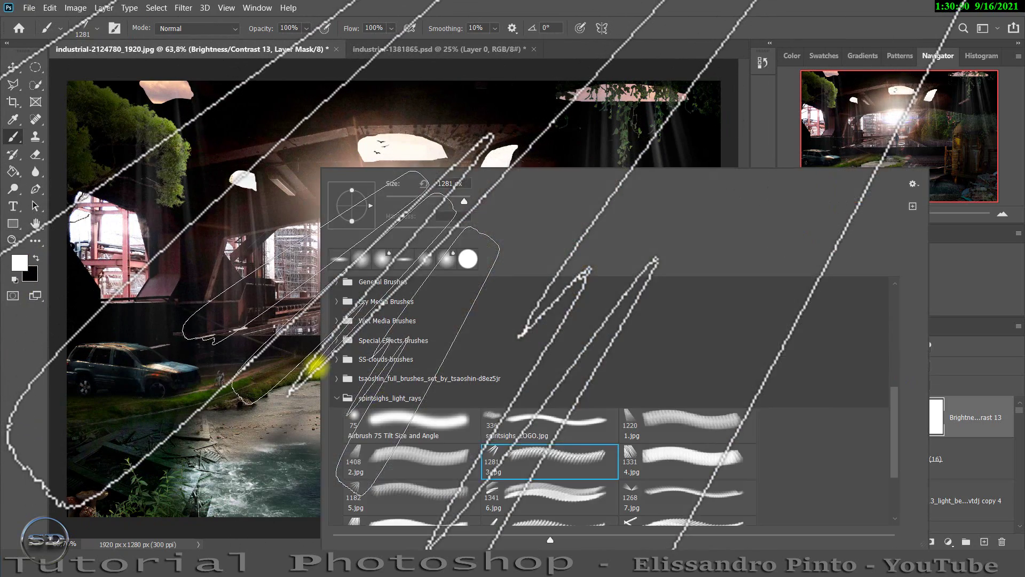
{"action": "left_click_drag", "start_coordinate": [343, 201], "coordinate": [247, 258]}
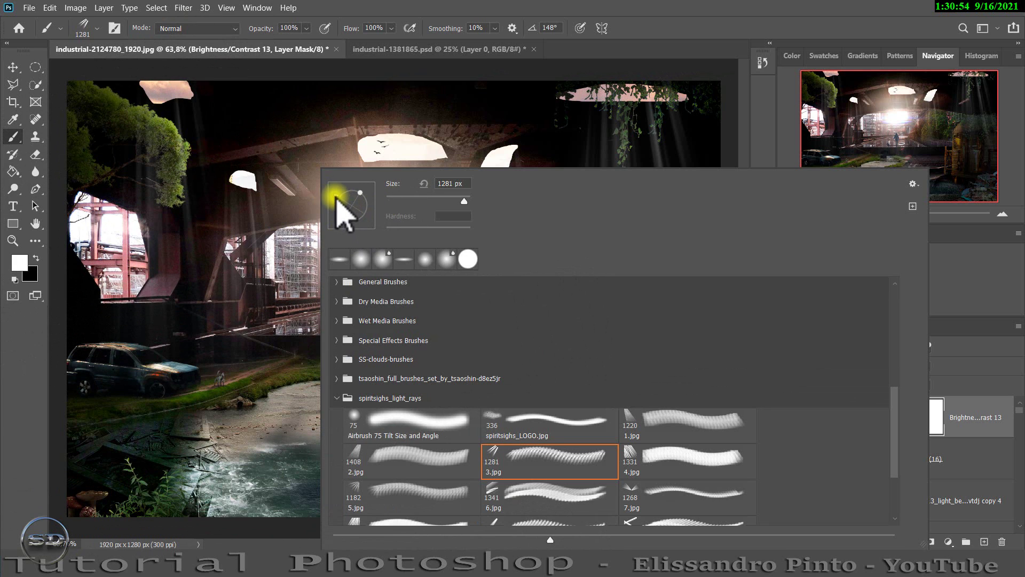
{"action": "mouse_move", "coordinate": [356, 196]}
{"action": "left_mouse_down"}
{"action": "mouse_move", "coordinate": [362, 224]}
{"action": "mouse_move", "coordinate": [357, 188]}
{"action": "mouse_move", "coordinate": [229, 251]}
{"action": "left_mouse_up"}
{"action": "left_click", "coordinate": [194, 332]}
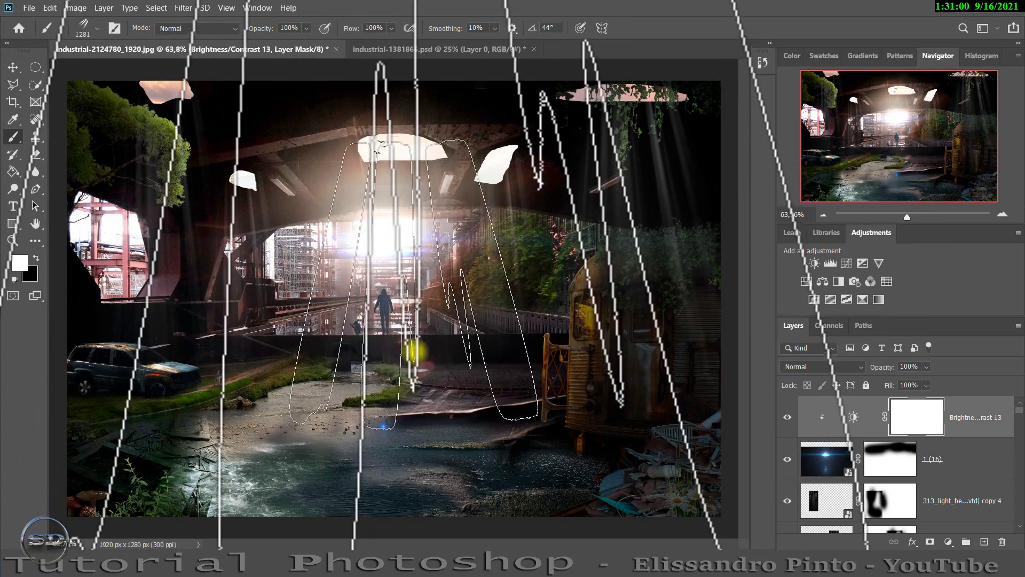
{"action": "left_click_drag", "start_coordinate": [411, 363], "coordinate": [332, 389]}
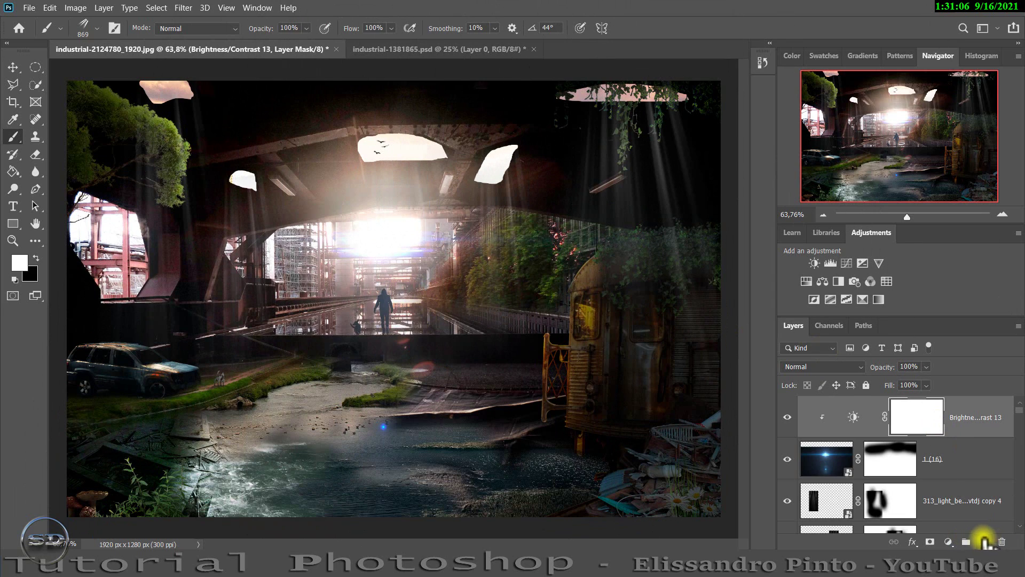
Step: Stamp white light rays on a new Layer 16 and blend it as Overlay
{"action": "left_click", "coordinate": [984, 542]}
{"action": "key", "text": "x"}
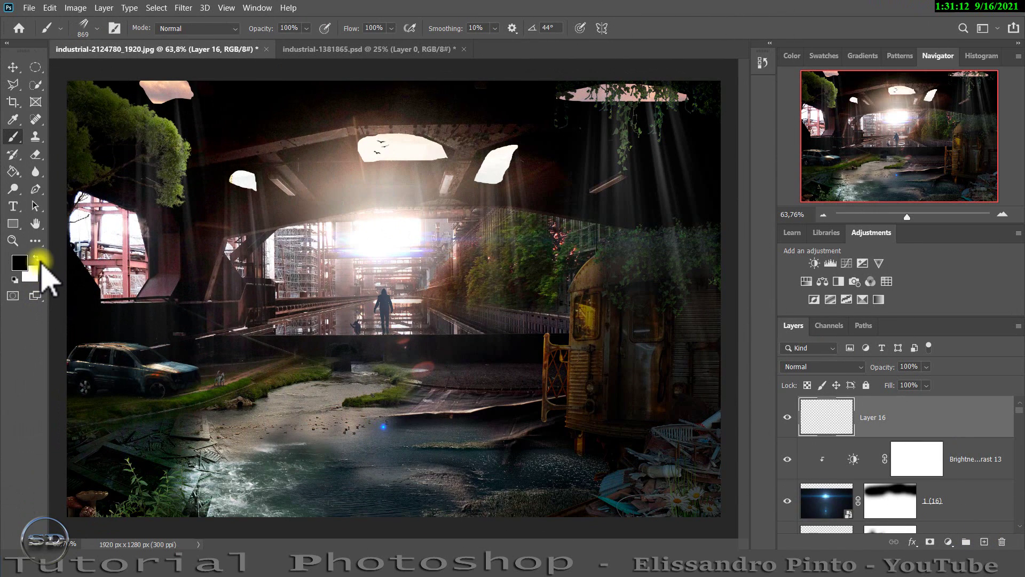
{"action": "left_click", "coordinate": [36, 257]}
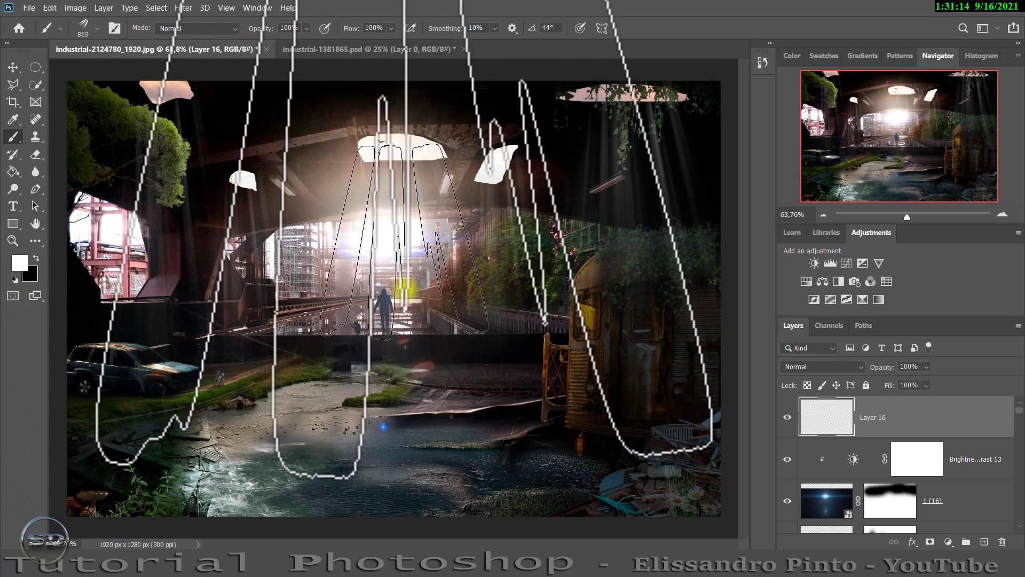
{"action": "left_click", "coordinate": [404, 288]}
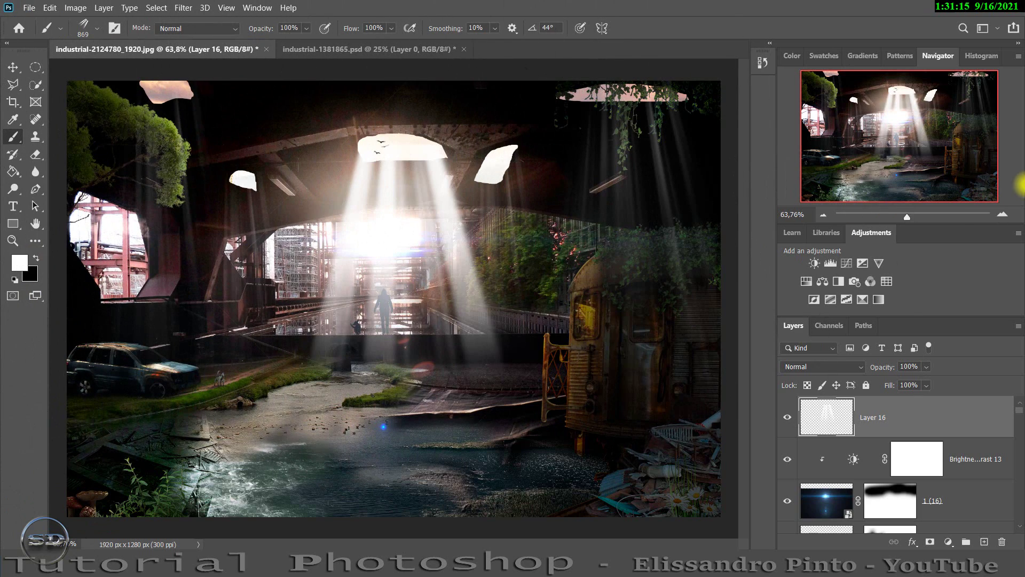
{"action": "left_click", "coordinate": [814, 367]}
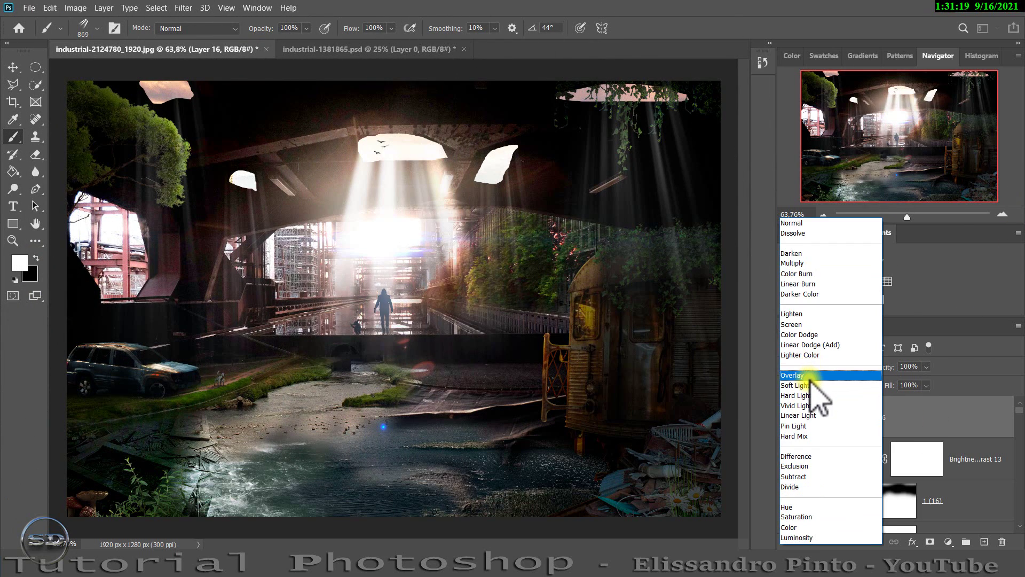
{"action": "left_click", "coordinate": [811, 376]}
Step: Scale the rays to 89.27%, set them upright over the hall's centre, and fade to 49%
{"action": "left_click", "coordinate": [13, 67]}
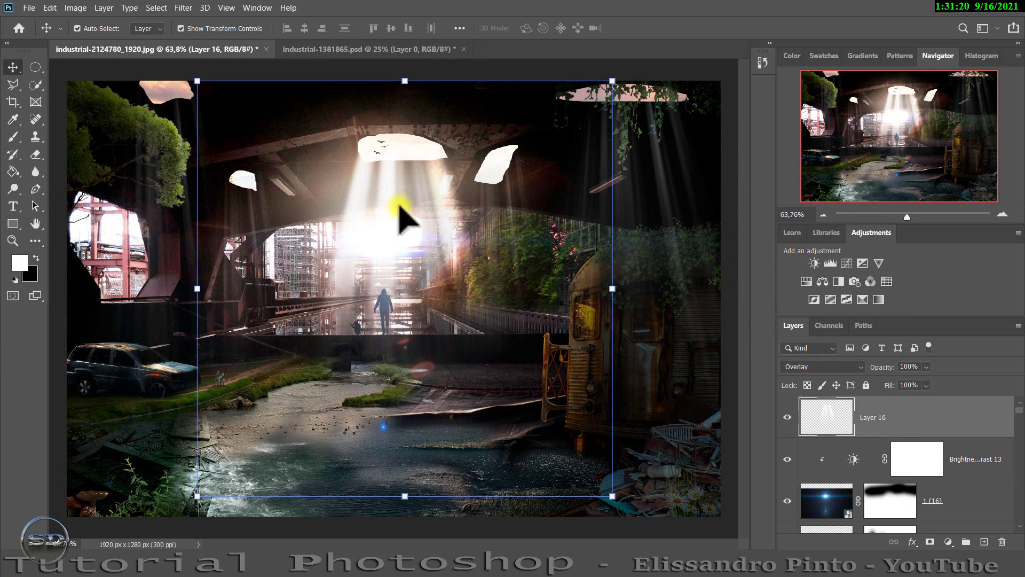
{"action": "left_click_drag", "start_coordinate": [197, 288], "coordinate": [304, 286]}
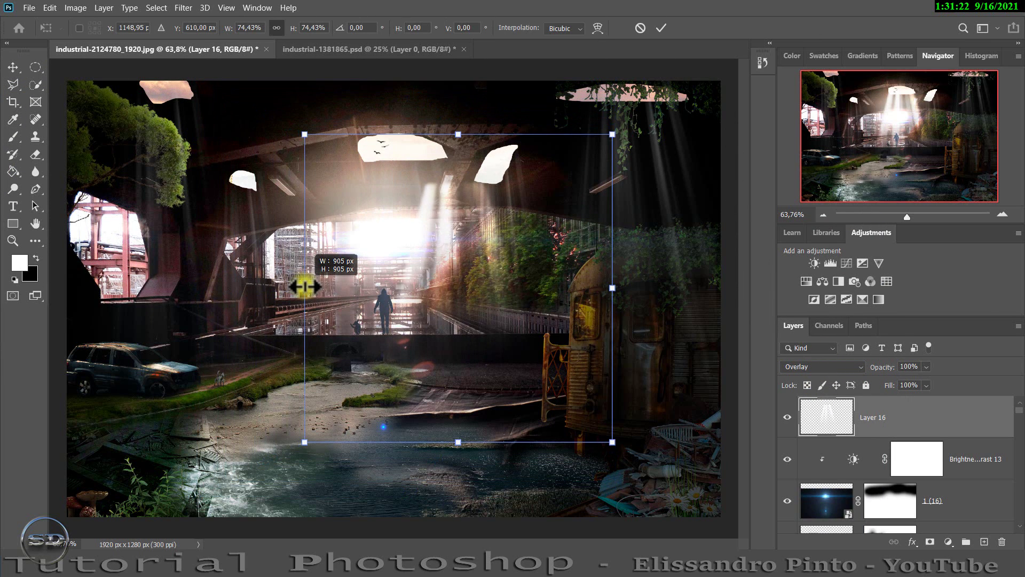
{"action": "left_click_drag", "start_coordinate": [384, 307], "coordinate": [406, 331]}
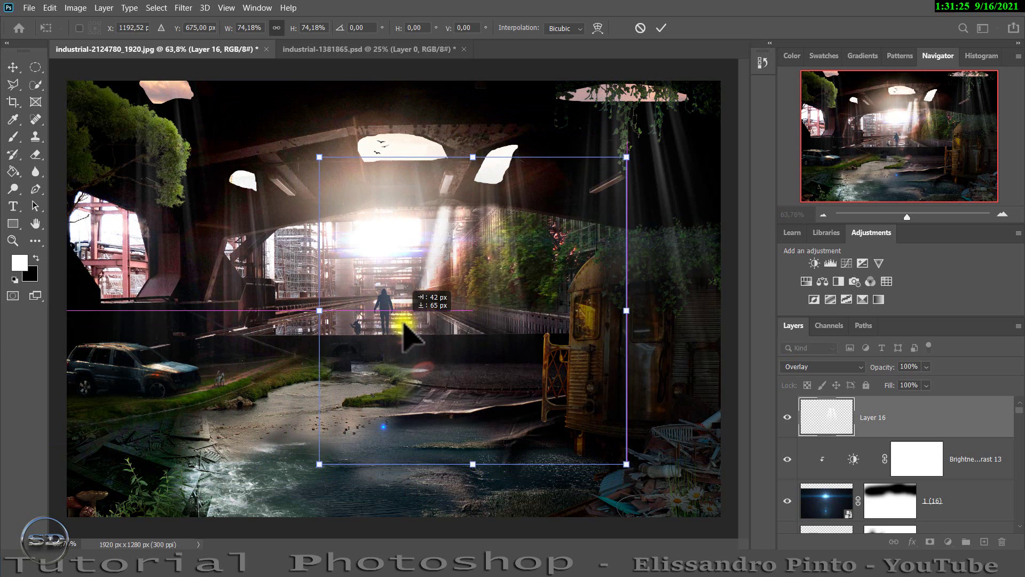
{"action": "mouse_move", "coordinate": [277, 342]}
{"action": "left_mouse_down"}
{"action": "mouse_move", "coordinate": [296, 407]}
{"action": "mouse_move", "coordinate": [456, 487]}
{"action": "mouse_move", "coordinate": [451, 477]}
{"action": "left_mouse_up"}
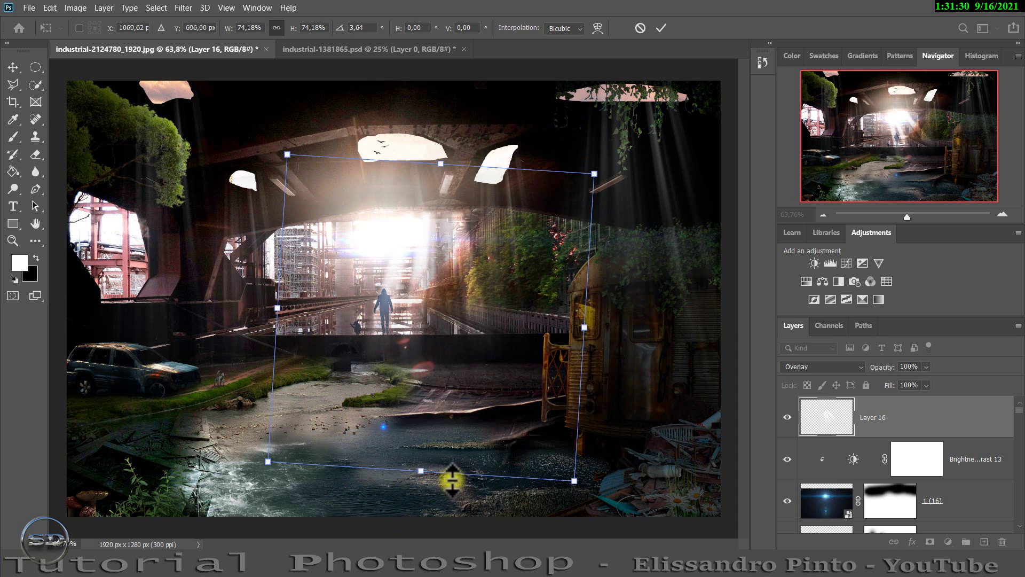
{"action": "key", "text": "ctrl+z"}
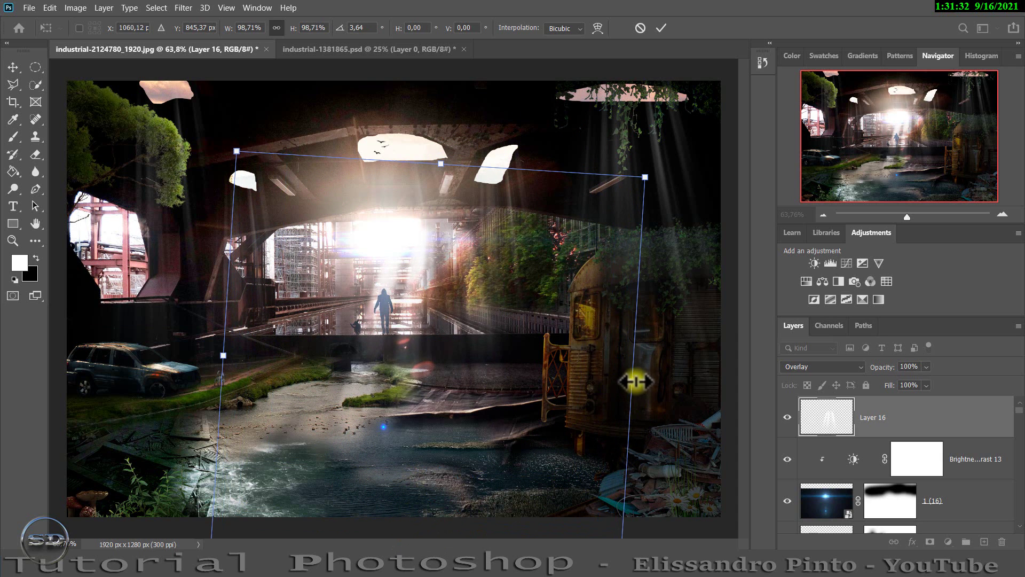
{"action": "left_click_drag", "start_coordinate": [631, 381], "coordinate": [593, 377]}
{"action": "mouse_move", "coordinate": [503, 380]}
{"action": "left_mouse_down"}
{"action": "mouse_move", "coordinate": [477, 380]}
{"action": "mouse_move", "coordinate": [476, 394]}
{"action": "left_mouse_up"}
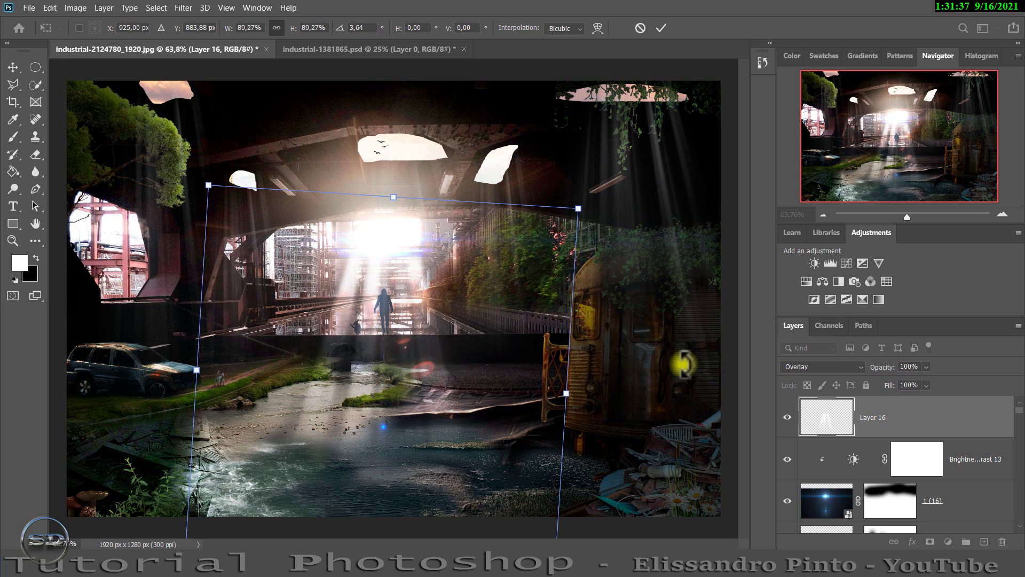
{"action": "left_click_drag", "start_coordinate": [634, 371], "coordinate": [613, 359]}
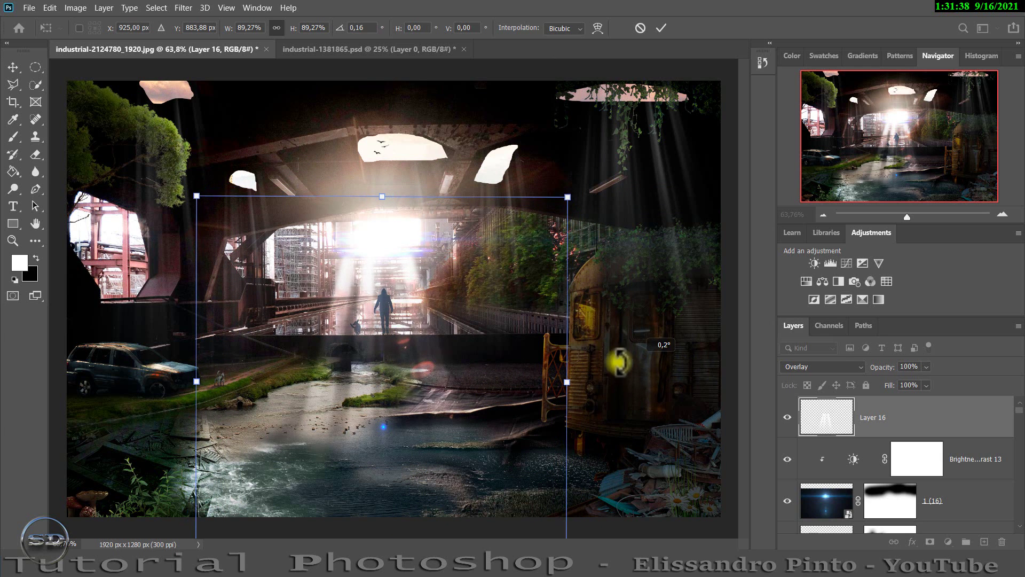
{"action": "left_click_drag", "start_coordinate": [437, 357], "coordinate": [438, 347]}
{"action": "left_click", "coordinate": [662, 27]}
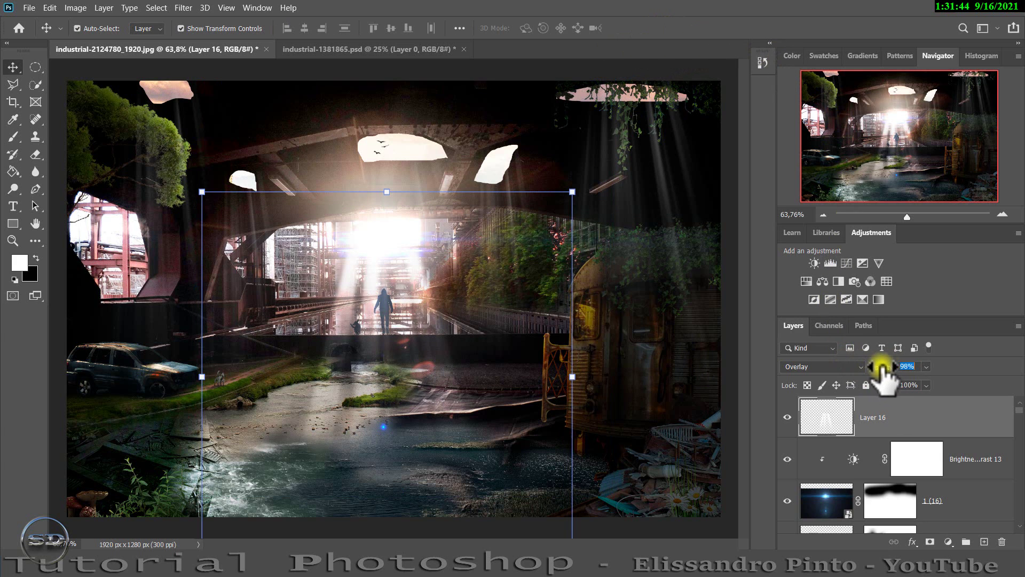
{"action": "left_click_drag", "start_coordinate": [881, 367], "coordinate": [855, 368]}
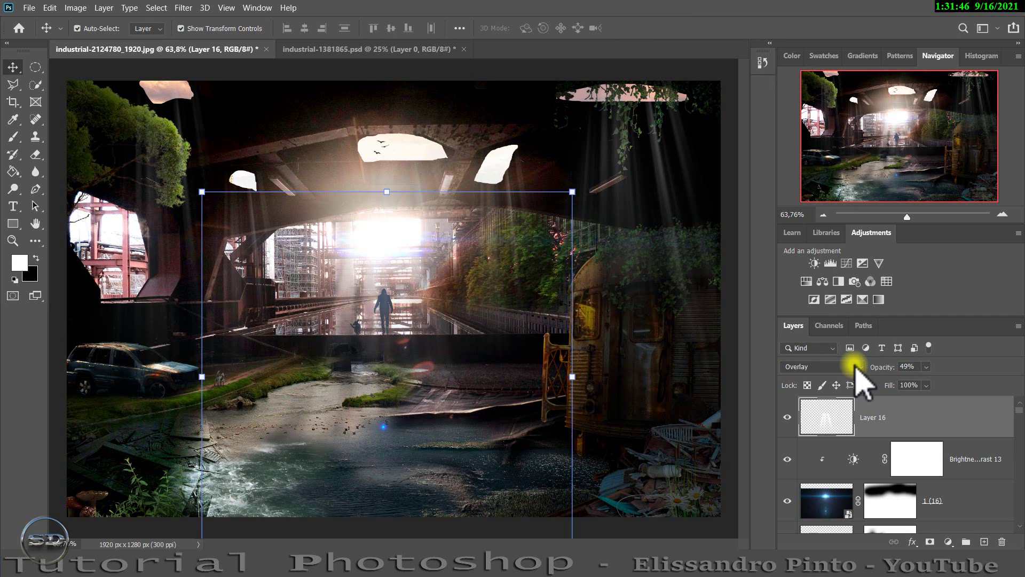
Step: Add a new Layer 17 and pick the 9.jpg light-ray brush
{"action": "left_click", "coordinate": [13, 139]}
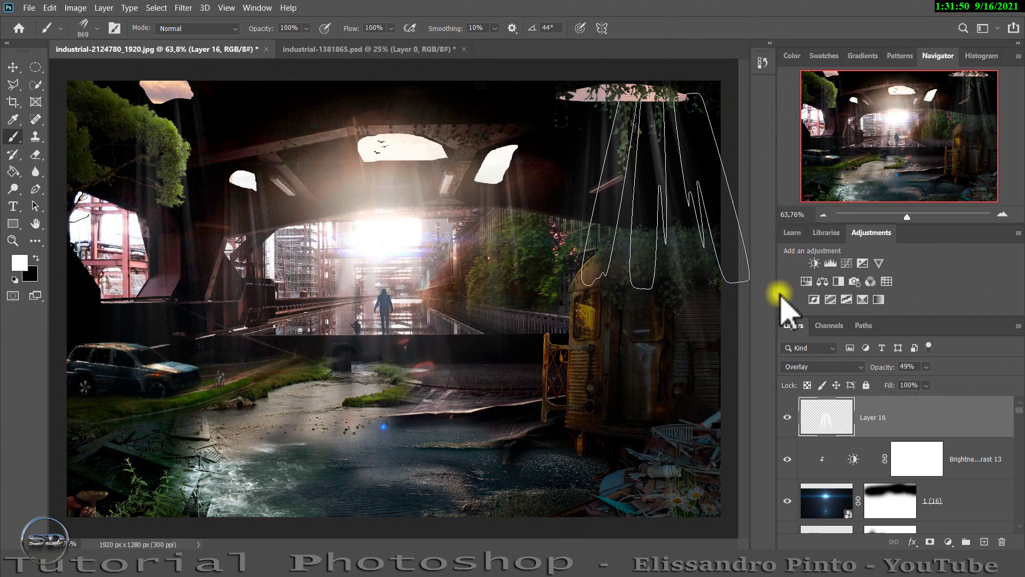
{"action": "left_click", "coordinate": [984, 541]}
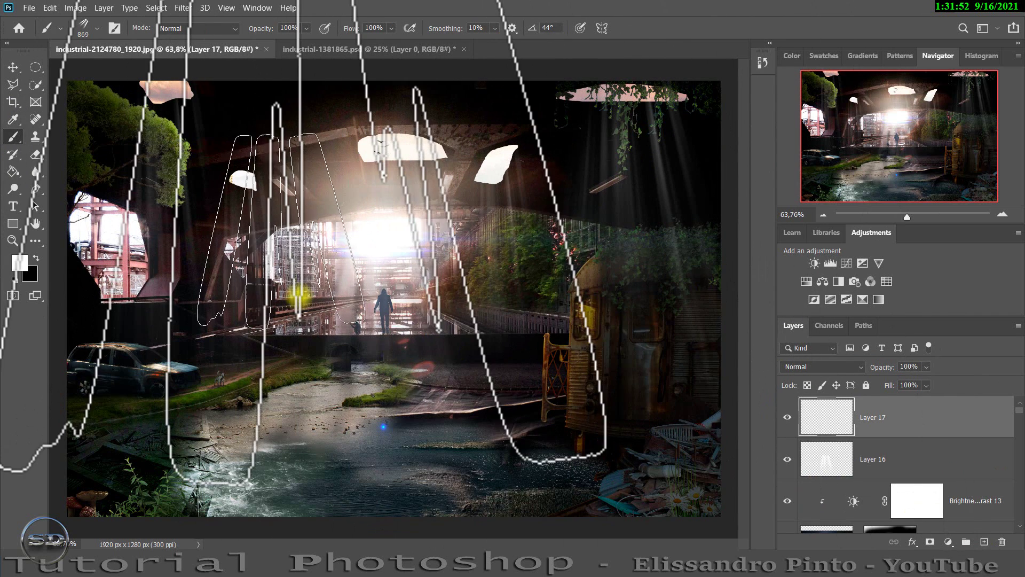
{"action": "right_click", "coordinate": [298, 297]}
{"action": "scroll", "coordinate": [744, 402], "scroll_direction": "down", "scroll_amount": 2}
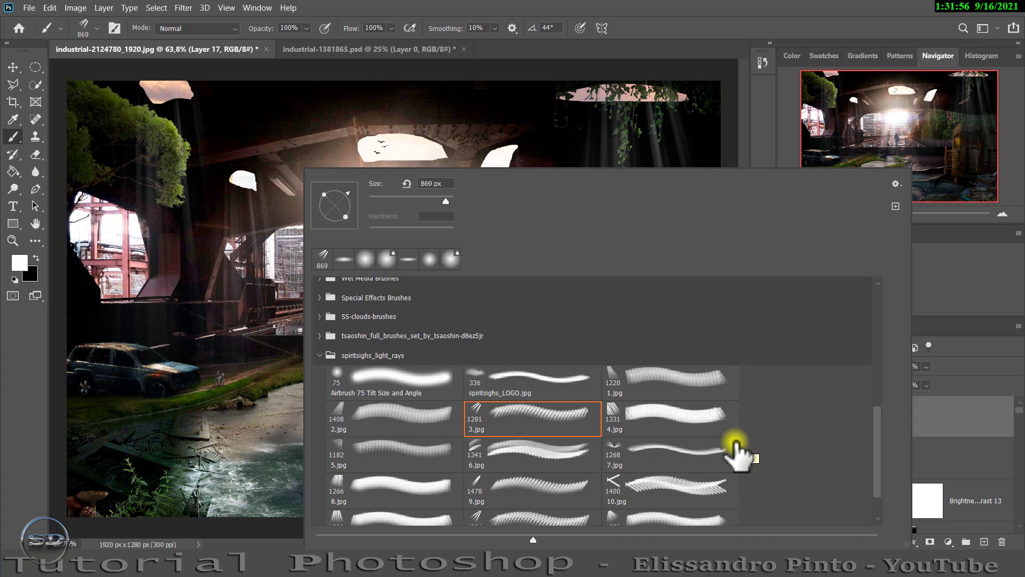
{"action": "scroll", "coordinate": [736, 446], "scroll_direction": "down", "scroll_amount": 3}
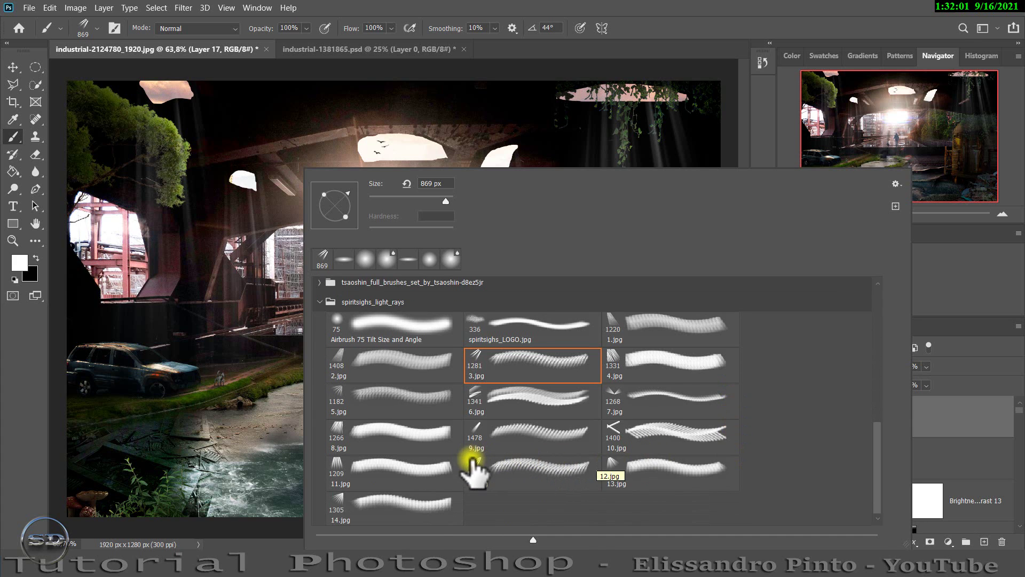
{"action": "left_click", "coordinate": [472, 462]}
{"action": "left_click", "coordinate": [486, 432]}
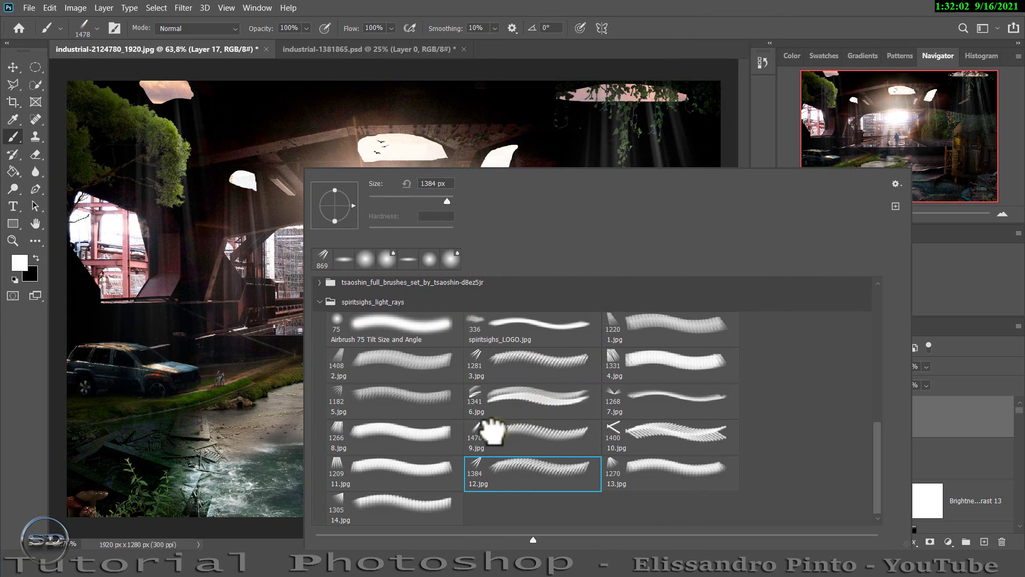
{"action": "left_click", "coordinate": [18, 398]}
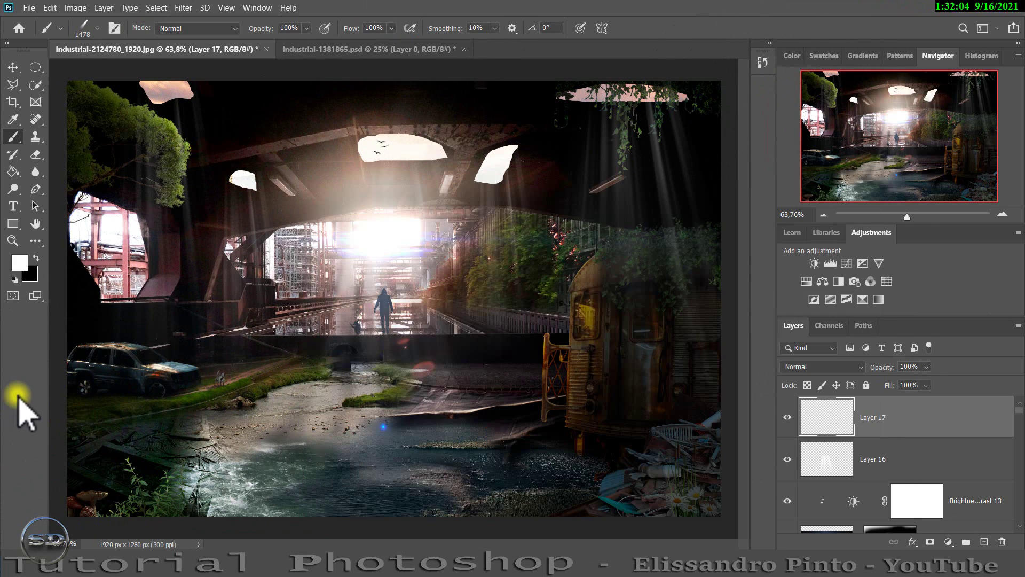
Step: Stamp a rotated light beam over the rusty trailer, blend it Overlay, and add Layer 18
{"action": "right_click", "coordinate": [400, 350]}
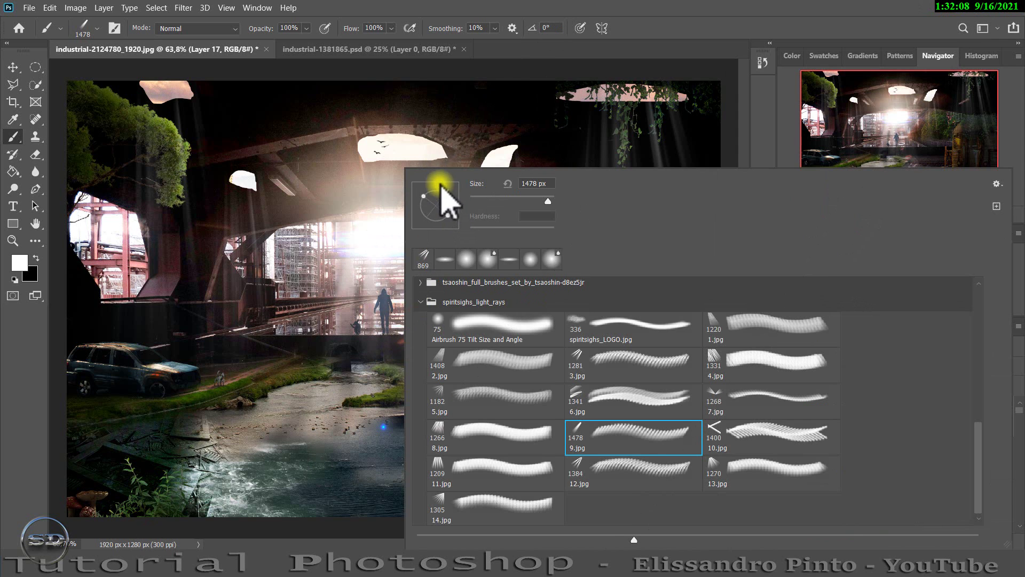
{"action": "mouse_move", "coordinate": [440, 183]}
{"action": "left_mouse_down"}
{"action": "mouse_move", "coordinate": [428, 181]}
{"action": "mouse_move", "coordinate": [448, 197]}
{"action": "left_mouse_up"}
{"action": "key", "text": "Return"}
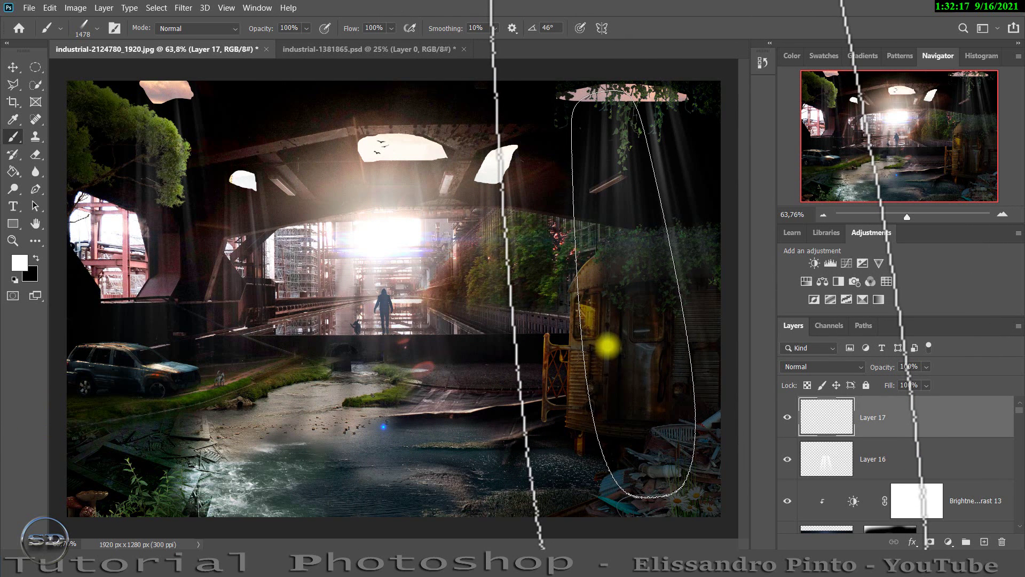
{"action": "left_click", "coordinate": [607, 346]}
{"action": "left_click", "coordinate": [845, 366]}
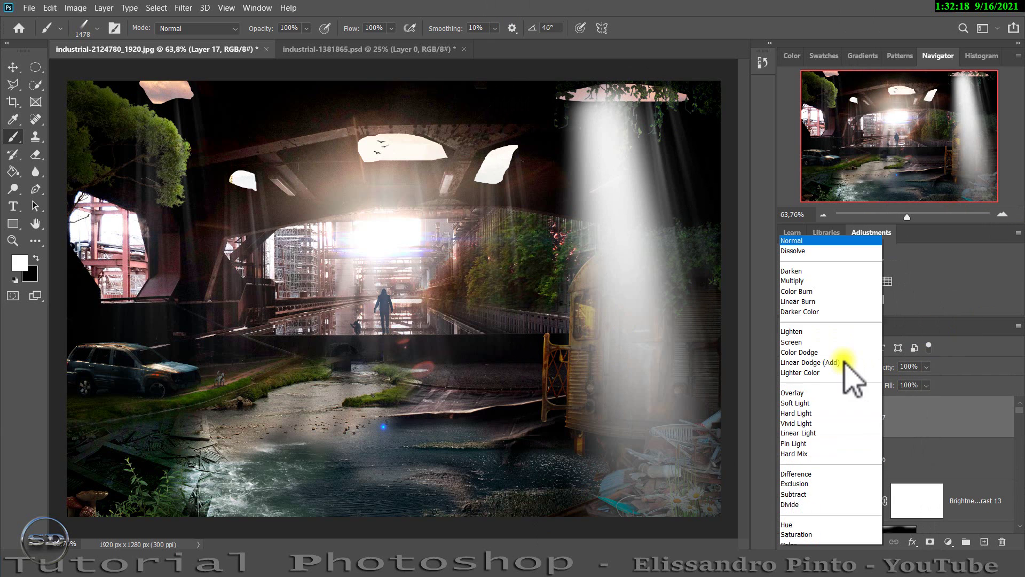
{"action": "left_click", "coordinate": [813, 381]}
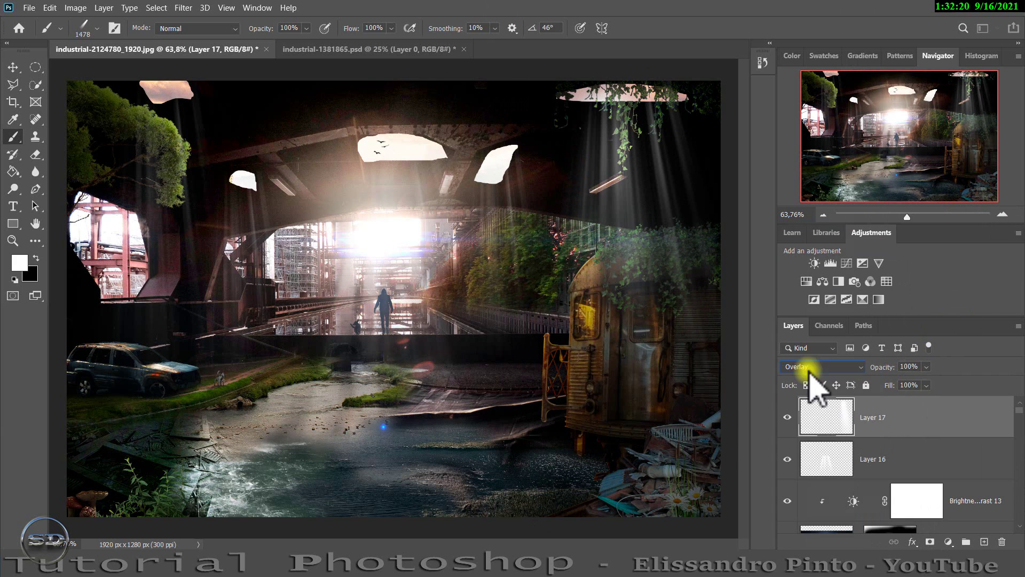
{"action": "left_click", "coordinate": [786, 421]}
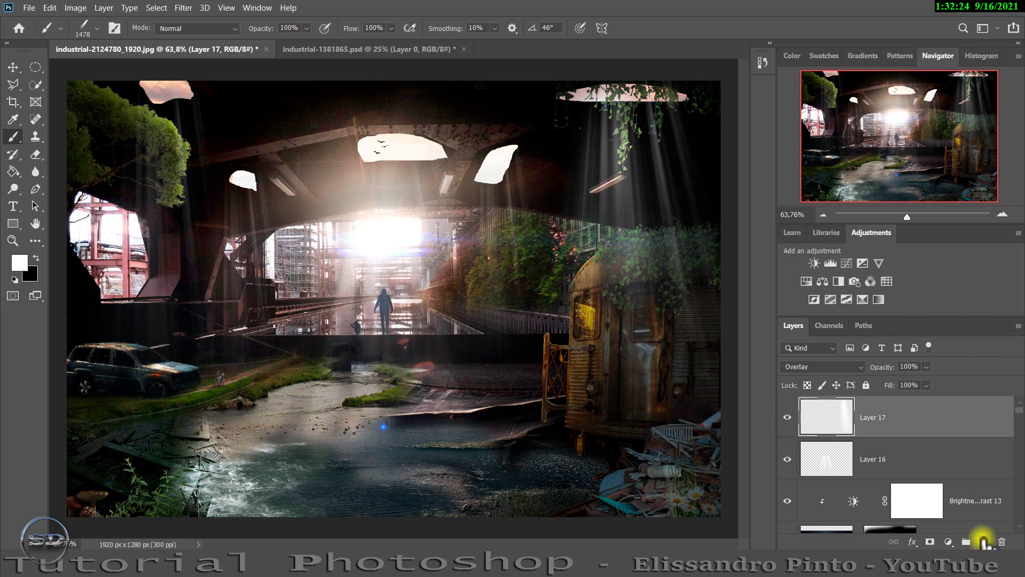
{"action": "left_click", "coordinate": [983, 541]}
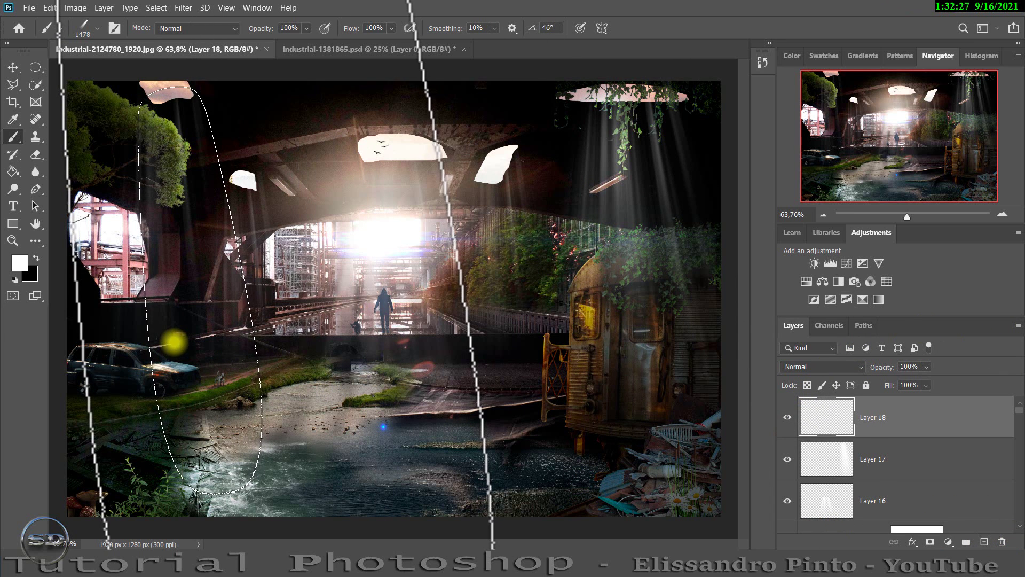
Step: Rotate the brush tip and stamp an Overlay light beam over the car on the left
{"action": "right_click", "coordinate": [210, 323]}
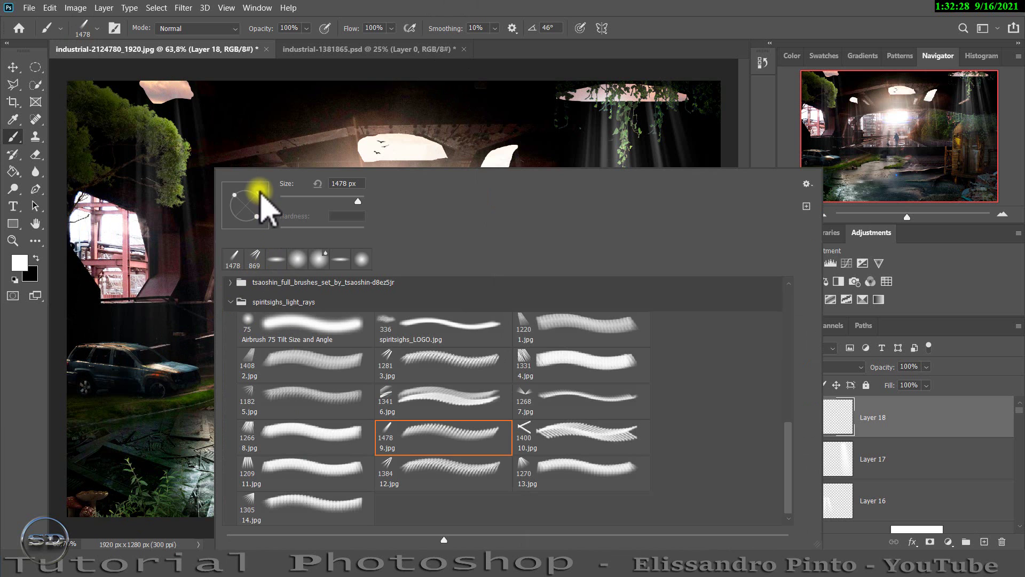
{"action": "left_click_drag", "start_coordinate": [255, 191], "coordinate": [264, 193]}
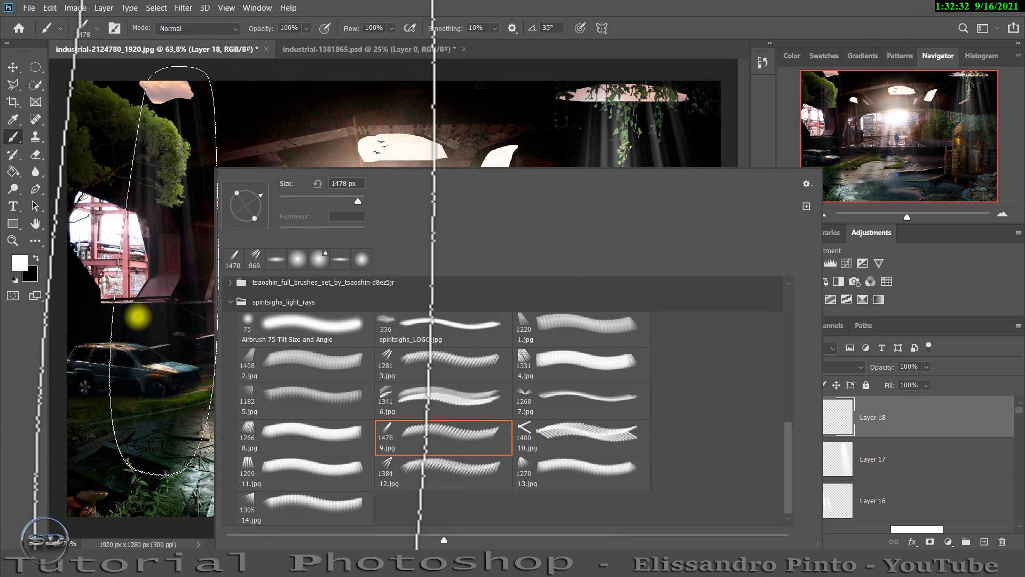
{"action": "left_click", "coordinate": [4, 403]}
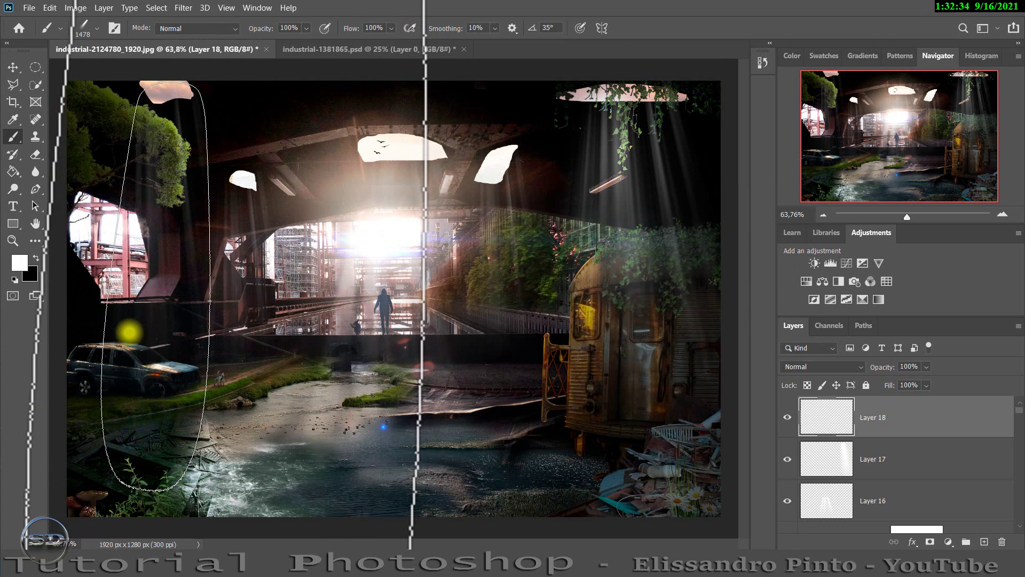
{"action": "left_click", "coordinate": [154, 286]}
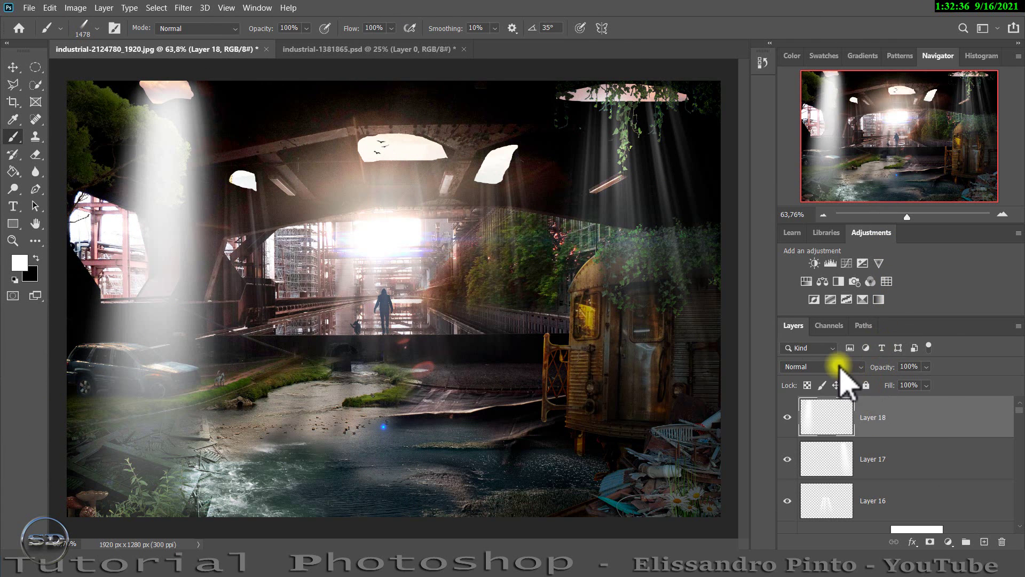
{"action": "left_click", "coordinate": [841, 366]}
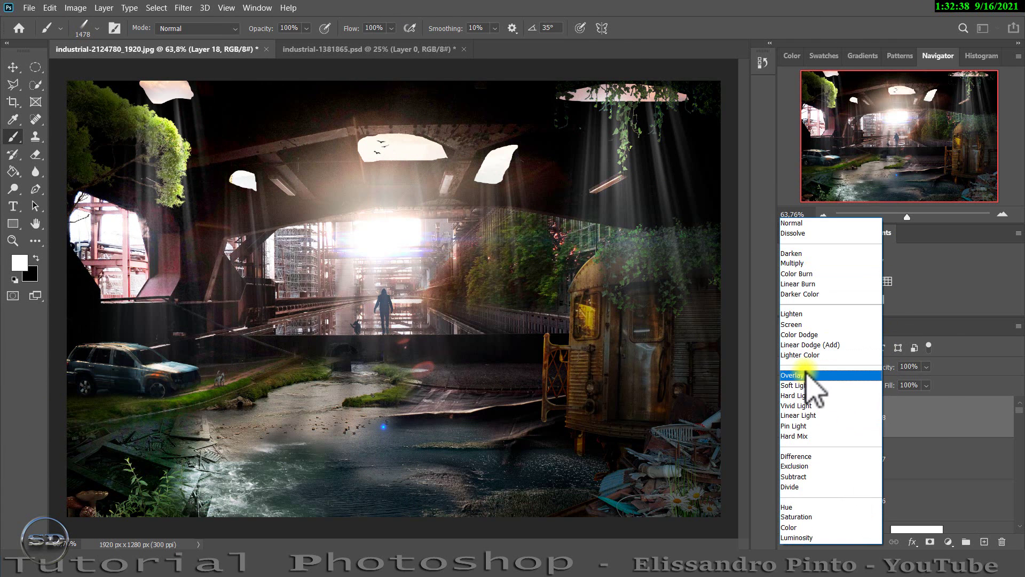
{"action": "left_click", "coordinate": [807, 376]}
{"action": "left_click", "coordinate": [787, 417]}
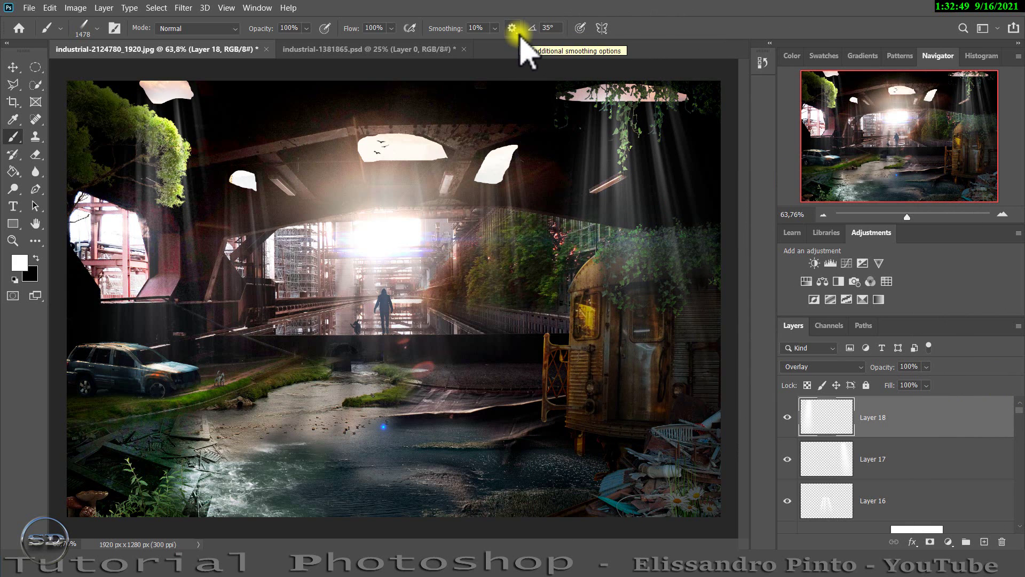
Step: Mask the 1 (16) flare over the water with a soft black brush, then reselect Layer 18 with white
{"action": "scroll", "coordinate": [956, 470], "scroll_direction": "down", "scroll_amount": 3}
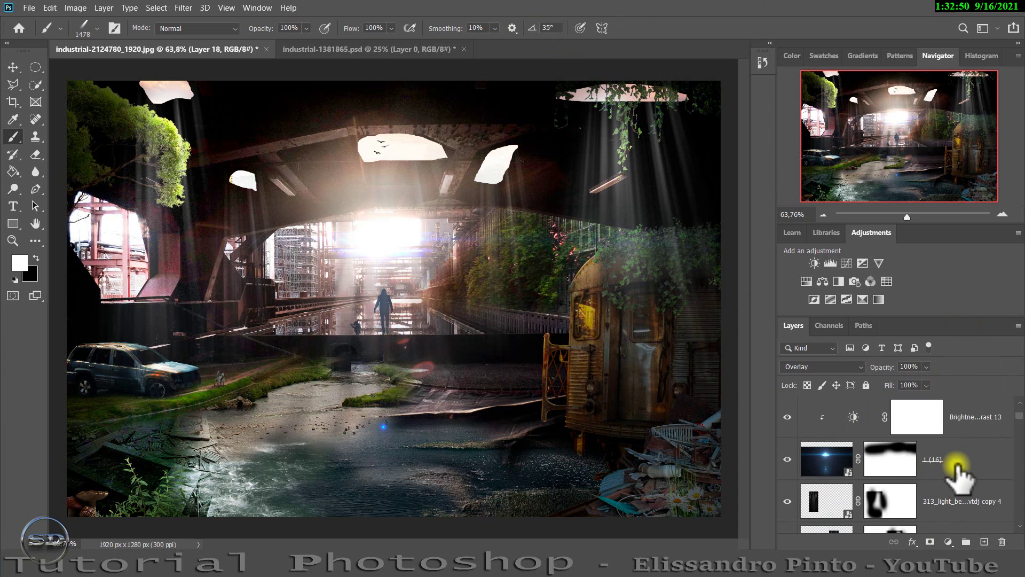
{"action": "left_click", "coordinate": [788, 459]}
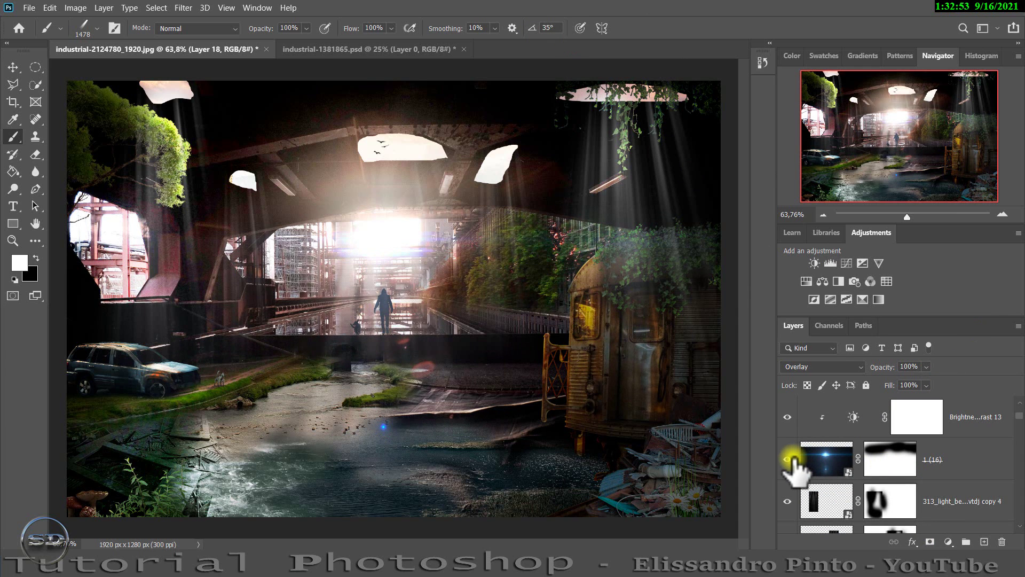
{"action": "left_click", "coordinate": [890, 460]}
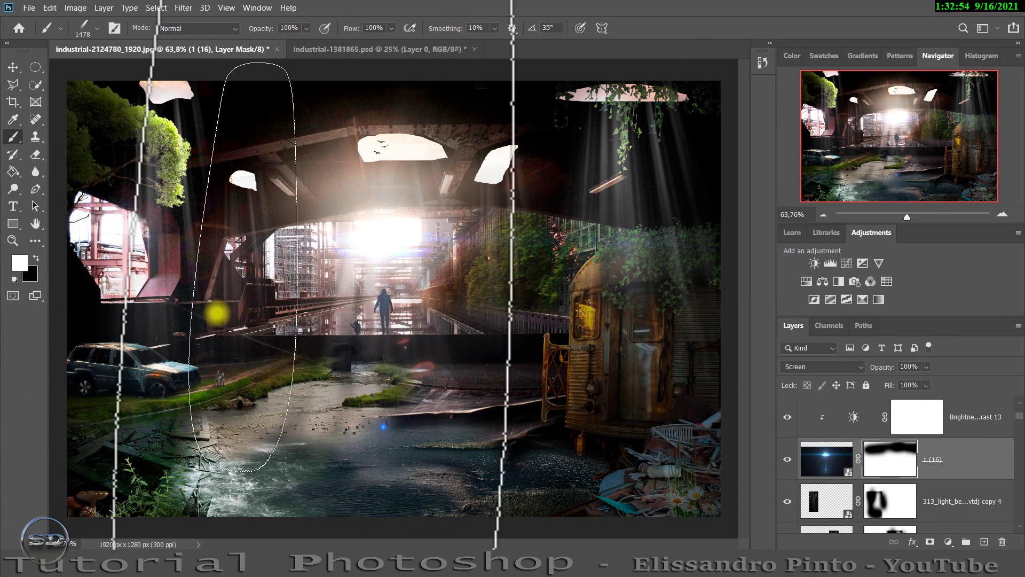
{"action": "right_click", "coordinate": [216, 314]}
{"action": "left_click", "coordinate": [324, 260]}
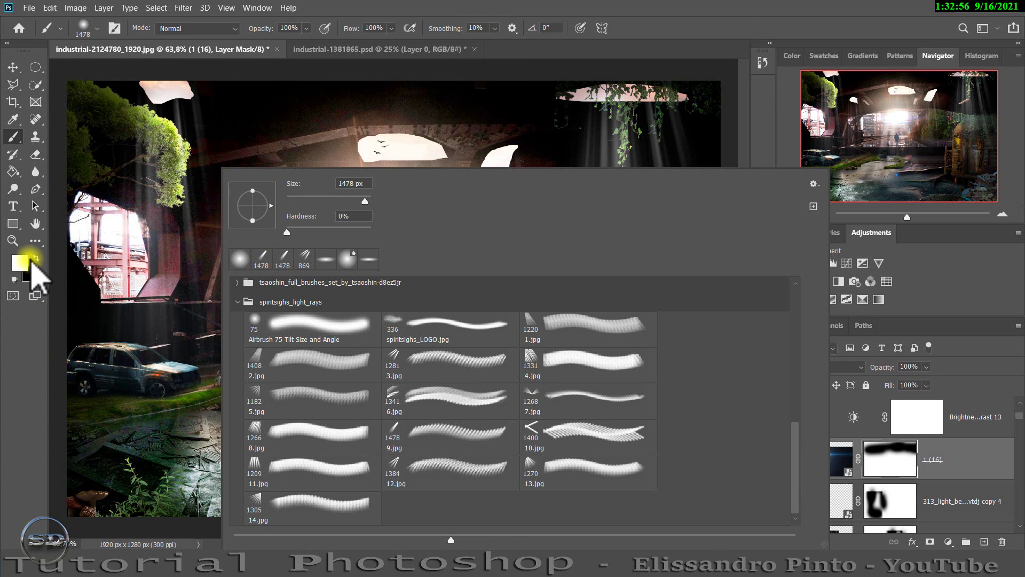
{"action": "left_click", "coordinate": [35, 258]}
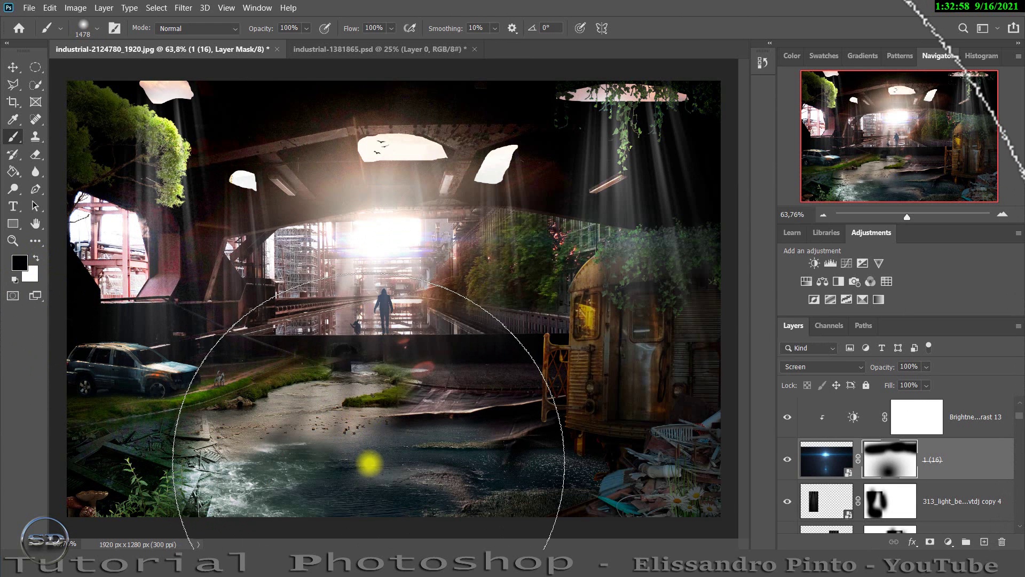
{"action": "scroll", "coordinate": [966, 384], "scroll_direction": "up", "scroll_amount": 2}
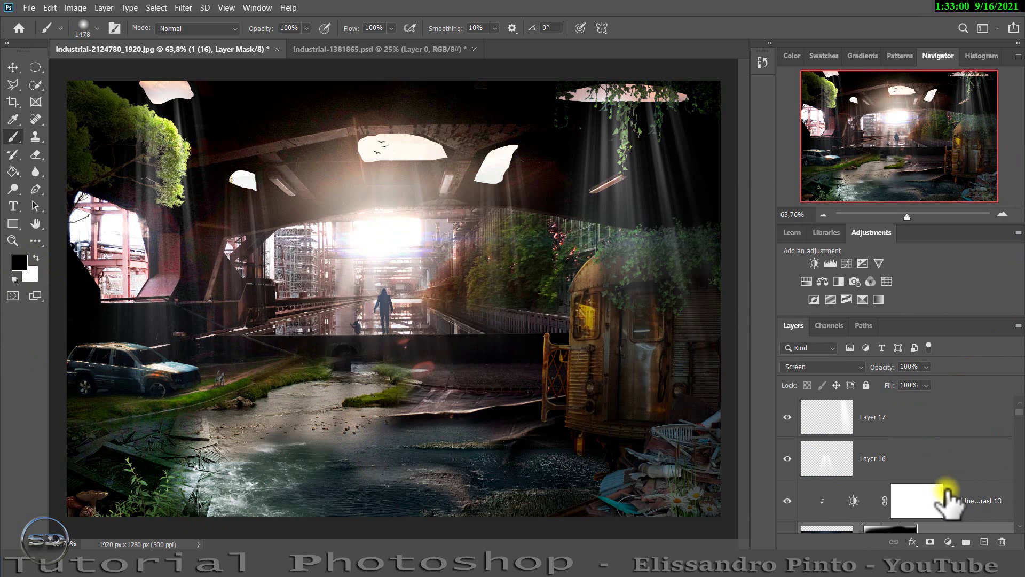
{"action": "key", "text": "ctrl+v"}
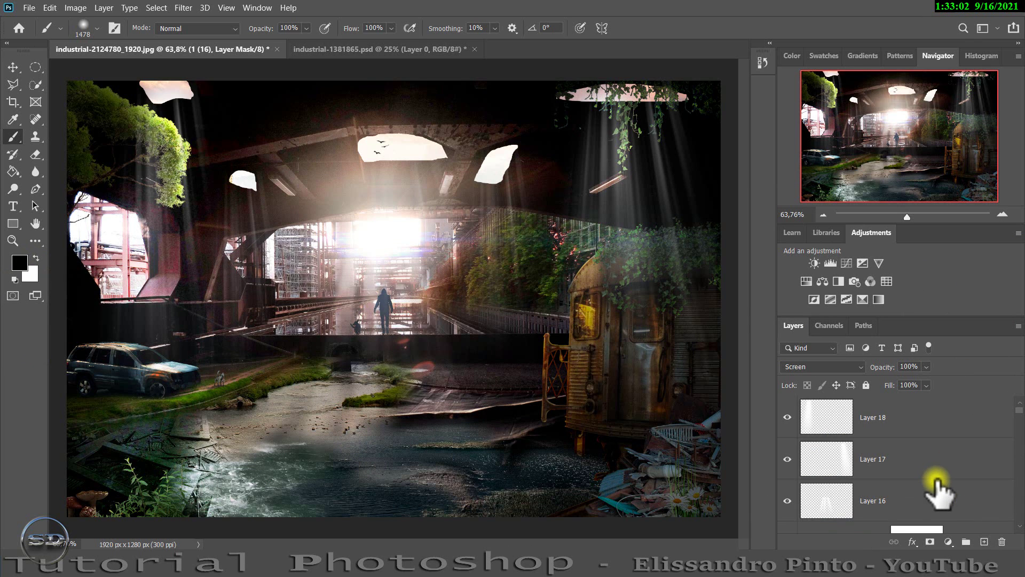
{"action": "left_click", "coordinate": [915, 415]}
{"action": "key", "text": "x"}
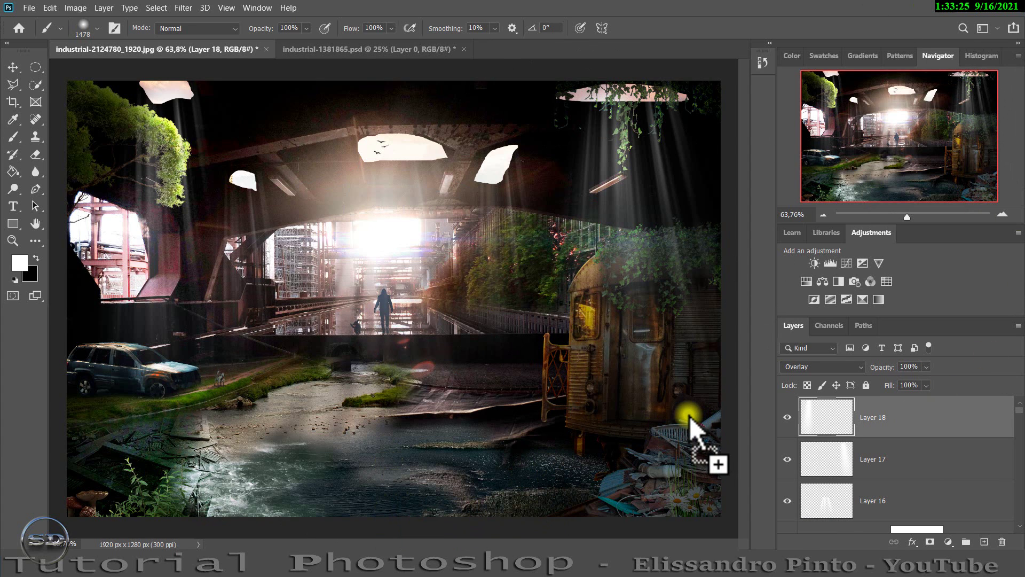
Step: Place the ivy photo over the right side of the hall, roughly scaled
{"action": "left_click_drag", "start_coordinate": [689, 422], "coordinate": [691, 427]}
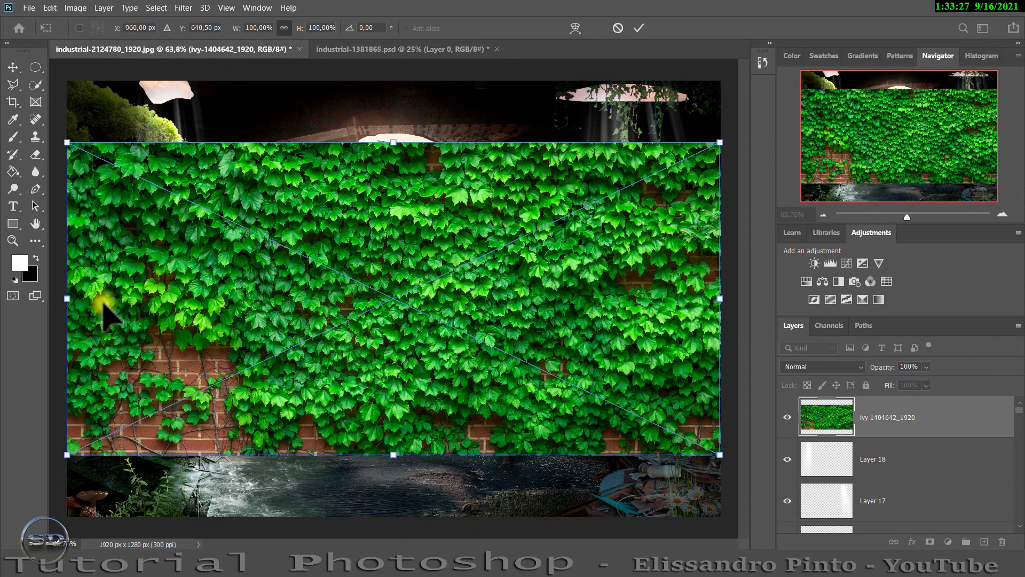
{"action": "left_click_drag", "start_coordinate": [66, 298], "coordinate": [455, 298]}
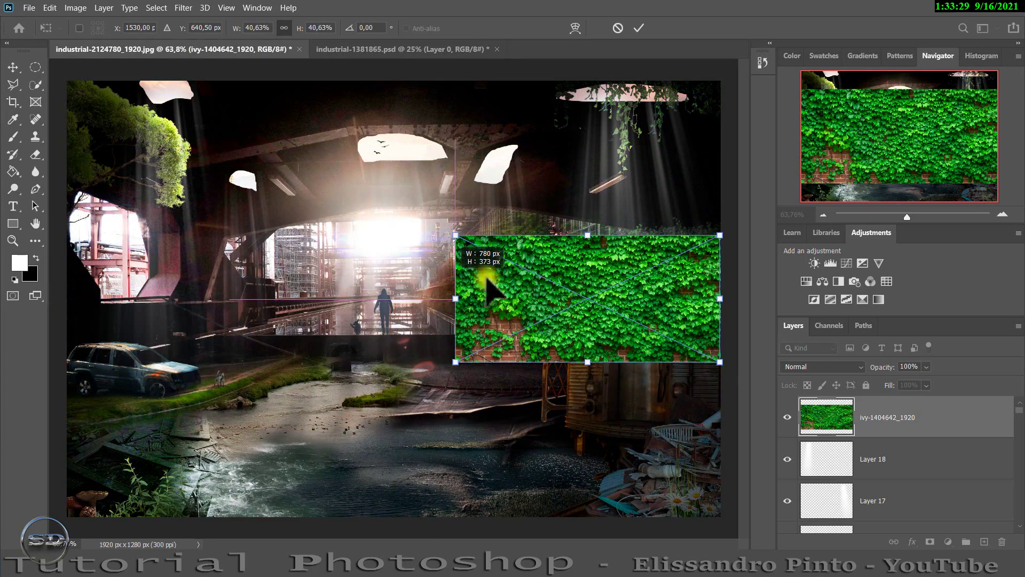
{"action": "mouse_move", "coordinate": [596, 363]}
{"action": "left_mouse_down"}
{"action": "mouse_move", "coordinate": [579, 395]}
{"action": "mouse_move", "coordinate": [602, 385]}
{"action": "mouse_move", "coordinate": [607, 393]}
{"action": "left_mouse_up"}
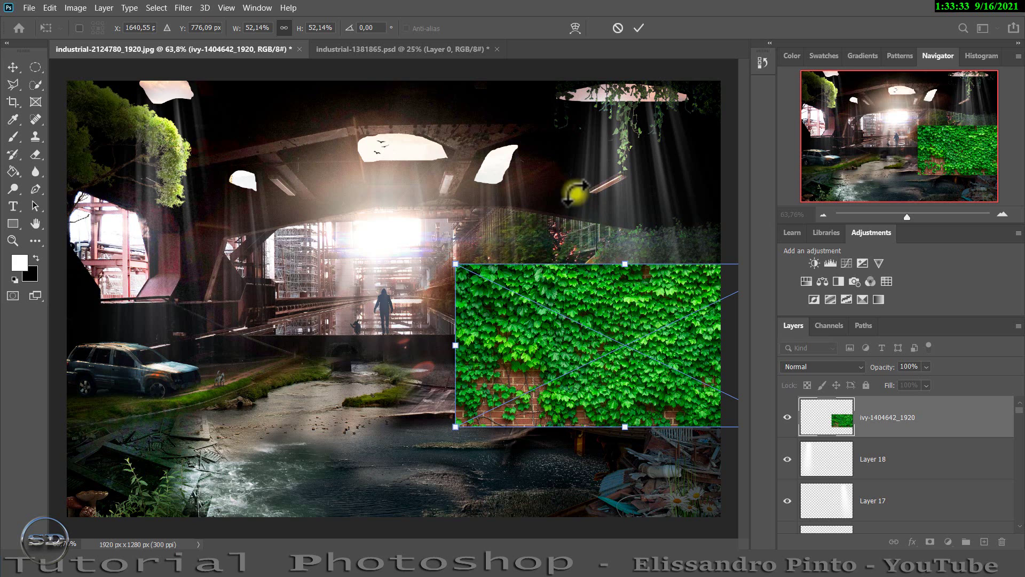
Step: Blend the ivy in Soft Light and set it at about 44% scale over the train
{"action": "left_click", "coordinate": [849, 368]}
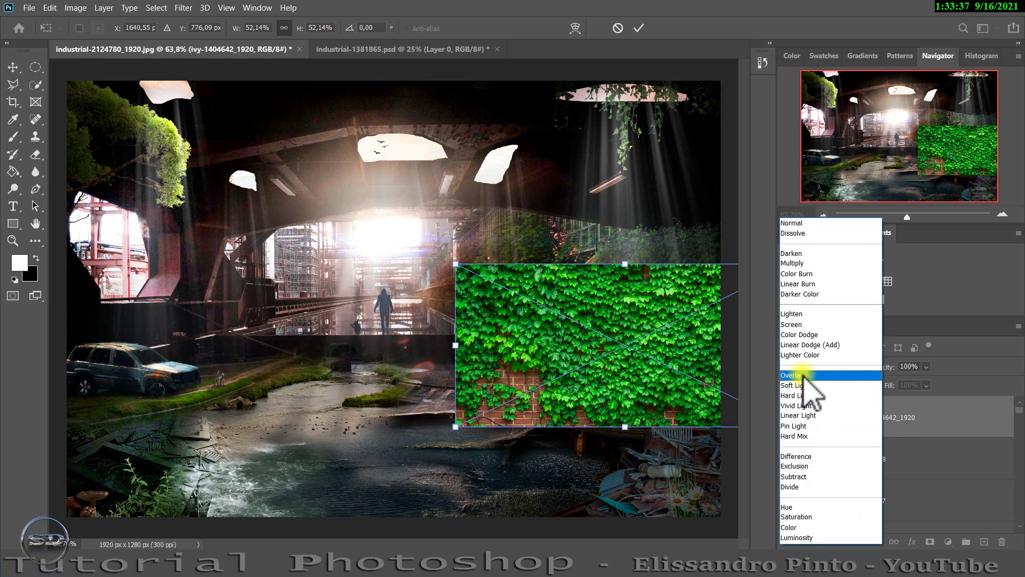
{"action": "left_click", "coordinate": [815, 375]}
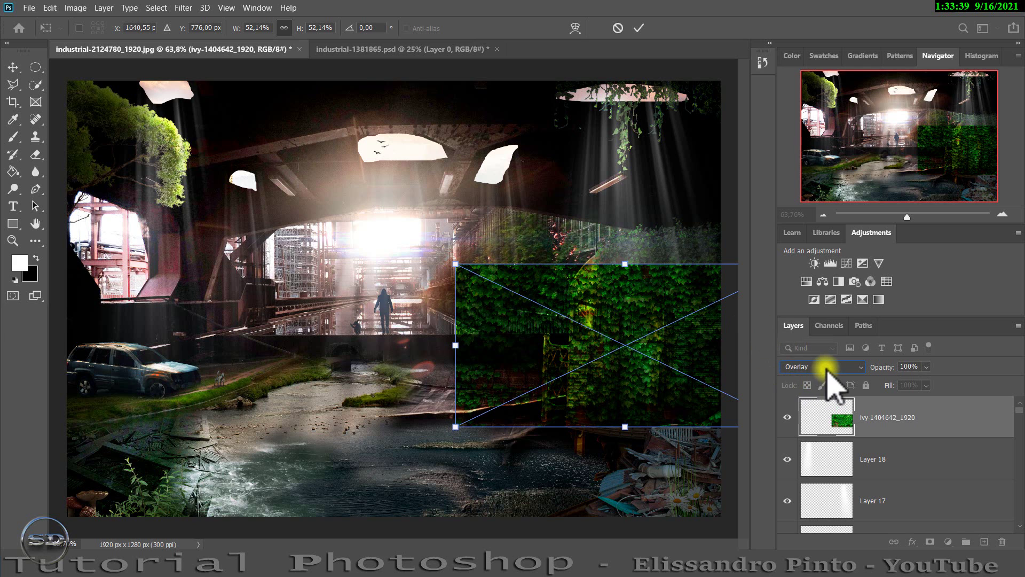
{"action": "scroll", "coordinate": [826, 369], "scroll_direction": "down", "scroll_amount": 1}
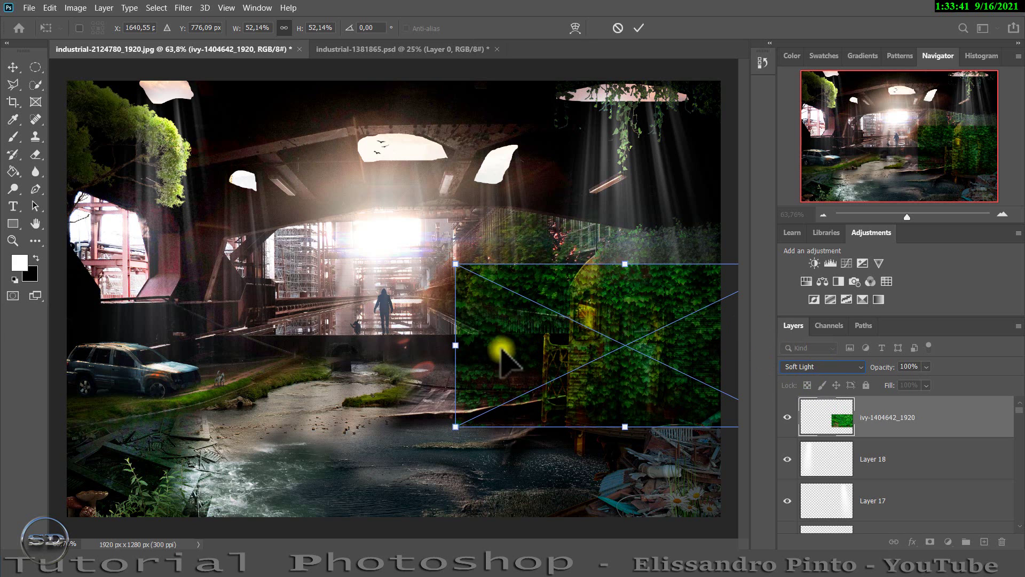
{"action": "left_click_drag", "start_coordinate": [462, 347], "coordinate": [561, 345]}
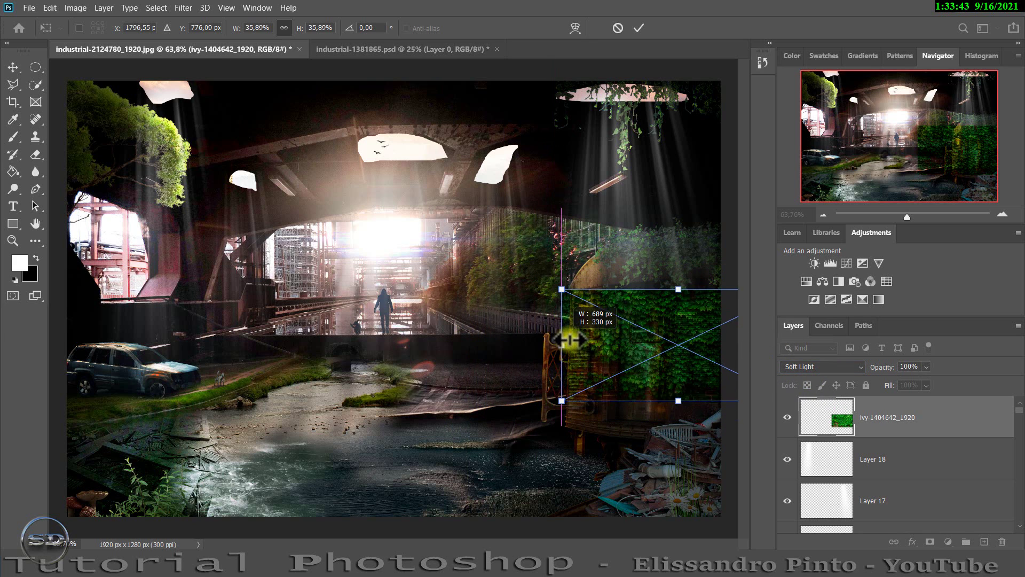
{"action": "mouse_move", "coordinate": [677, 395]}
{"action": "left_mouse_down"}
{"action": "mouse_move", "coordinate": [678, 422]}
{"action": "mouse_move", "coordinate": [699, 403]}
{"action": "left_mouse_up"}
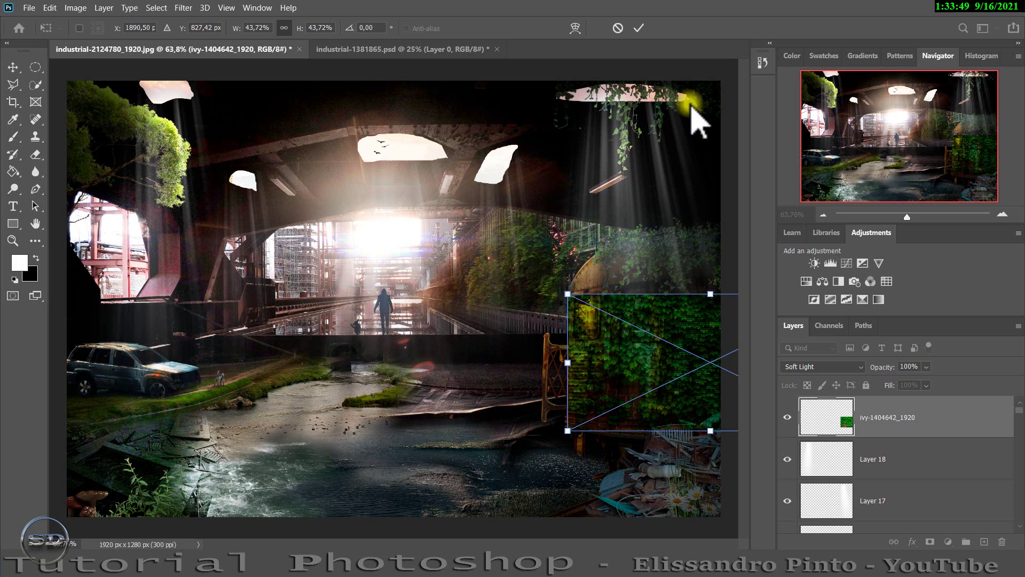
{"action": "left_click", "coordinate": [638, 28]}
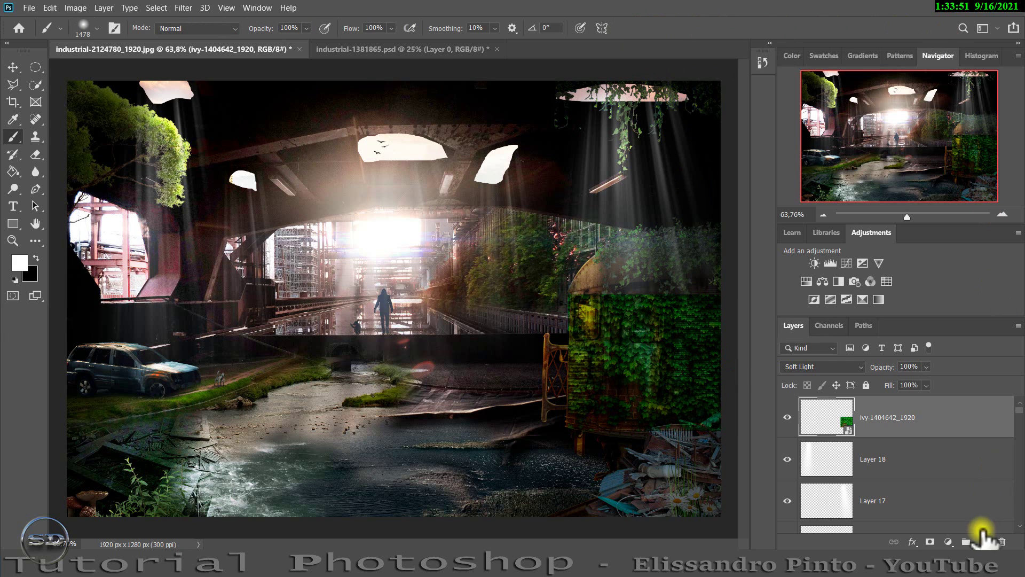
Step: Mask the ivy layer, painting black with a 346 px brush above the train and over the lower-right debris
{"action": "left_click", "coordinate": [932, 542]}
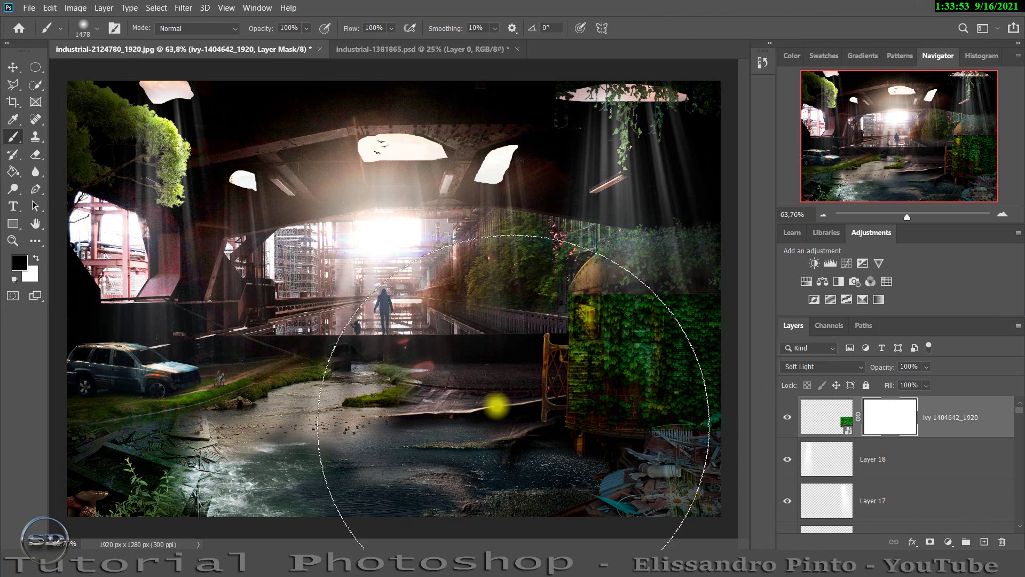
{"action": "left_click_drag", "start_coordinate": [496, 333], "coordinate": [280, 339]}
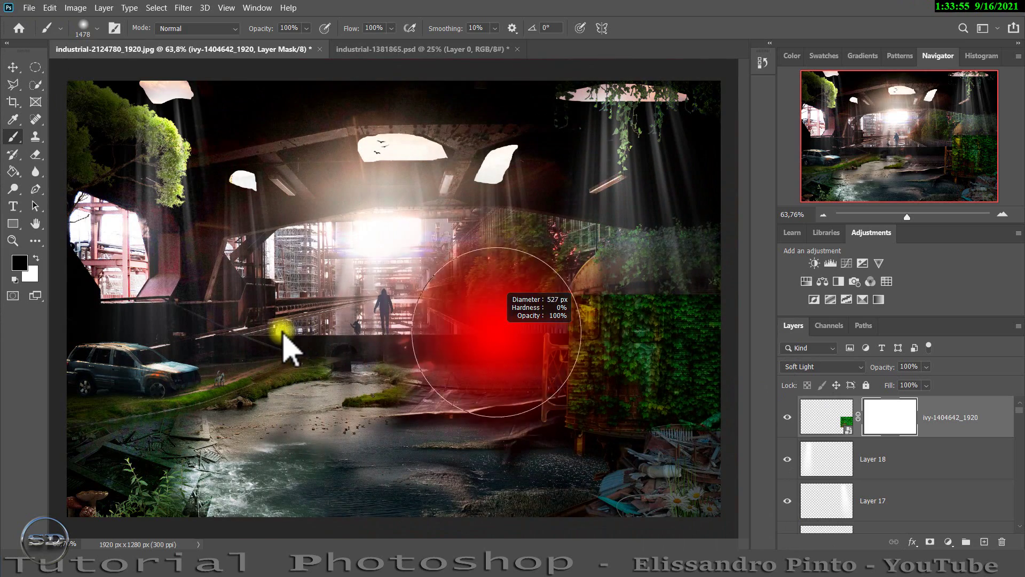
{"action": "left_click_drag", "start_coordinate": [574, 269], "coordinate": [548, 273]}
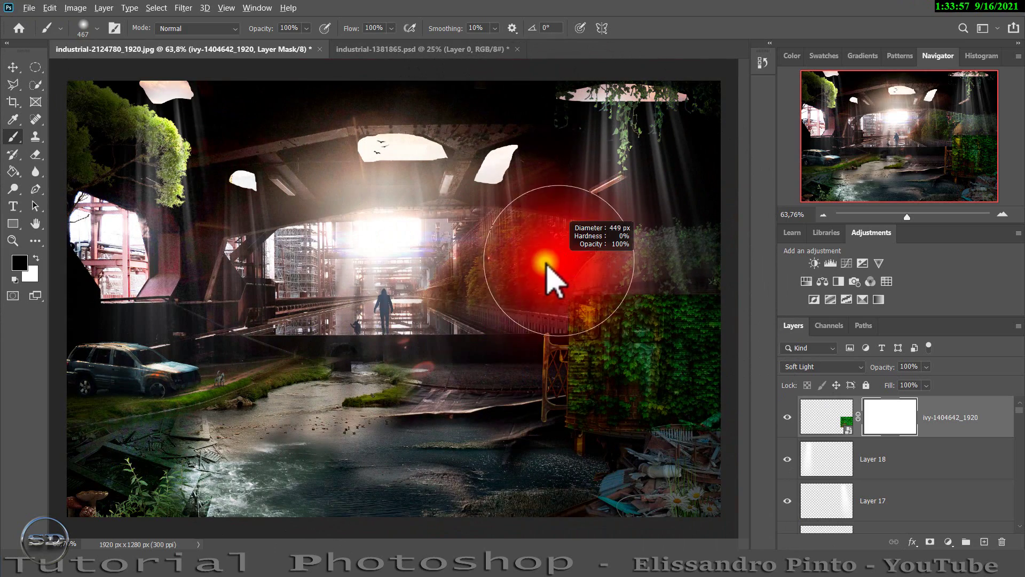
{"action": "mouse_move", "coordinate": [646, 254]}
{"action": "left_mouse_down"}
{"action": "mouse_move", "coordinate": [709, 251]}
{"action": "mouse_move", "coordinate": [554, 286]}
{"action": "mouse_move", "coordinate": [527, 362]}
{"action": "left_mouse_up"}
{"action": "left_click_drag", "start_coordinate": [551, 427], "coordinate": [691, 460]}
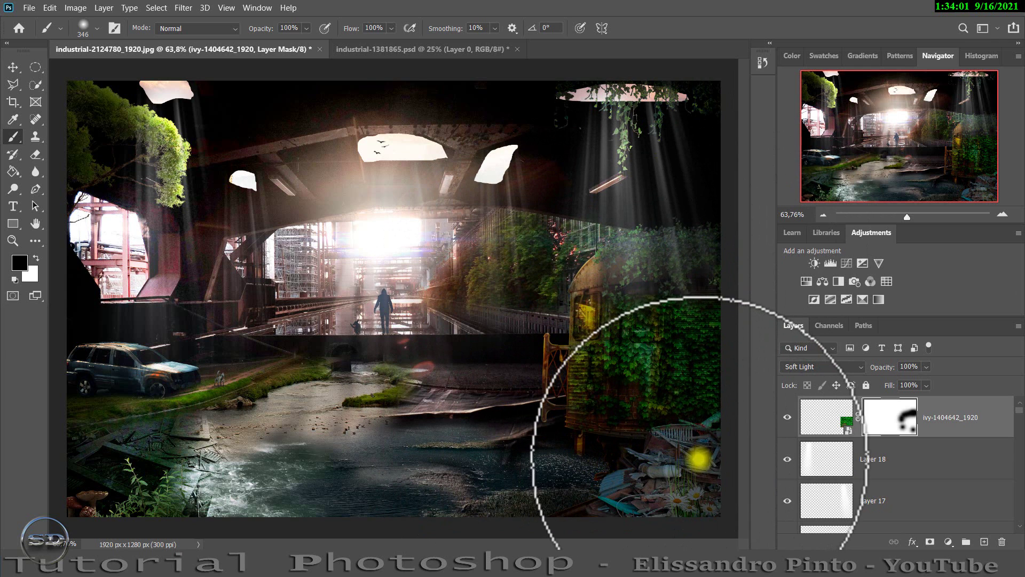
{"action": "left_click", "coordinate": [843, 425]}
Step: Add a Hue/Saturation layer clipped to the ivy with Saturation -61
{"action": "key", "text": "x"}
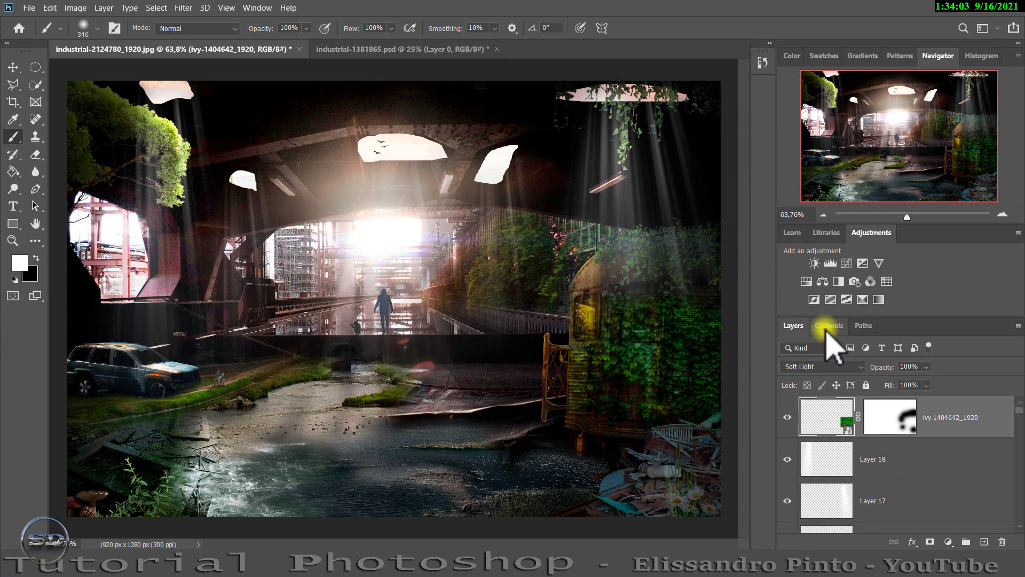
{"action": "left_click", "coordinate": [804, 282]}
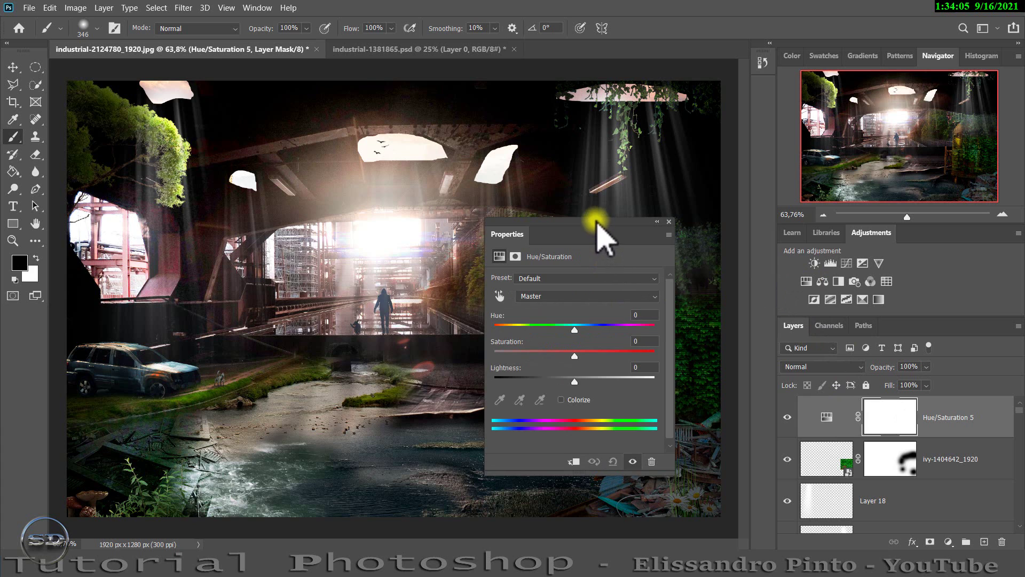
{"action": "left_click_drag", "start_coordinate": [598, 235], "coordinate": [378, 222]}
{"action": "left_click", "coordinate": [355, 453]}
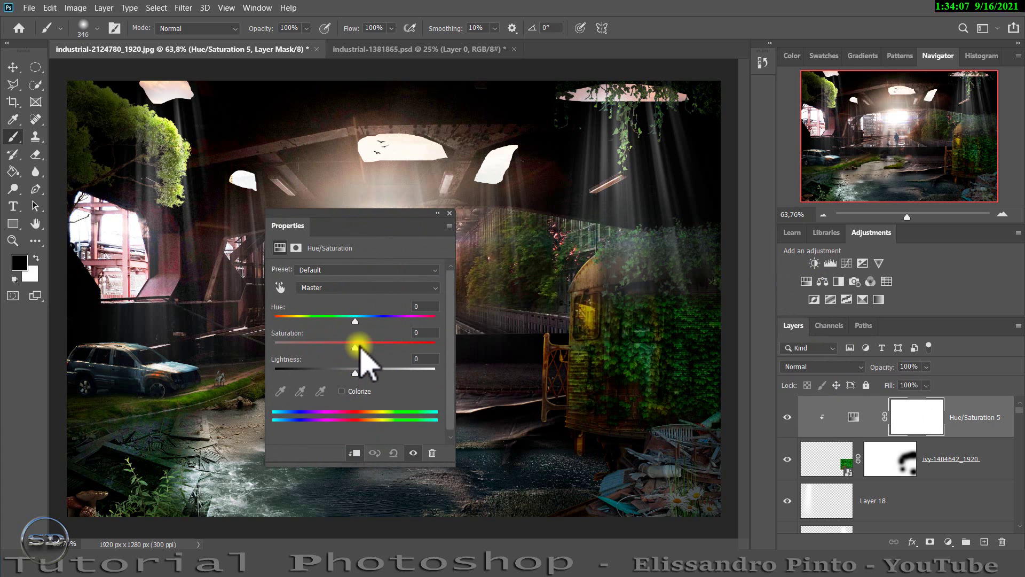
{"action": "left_click_drag", "start_coordinate": [355, 346], "coordinate": [308, 347]}
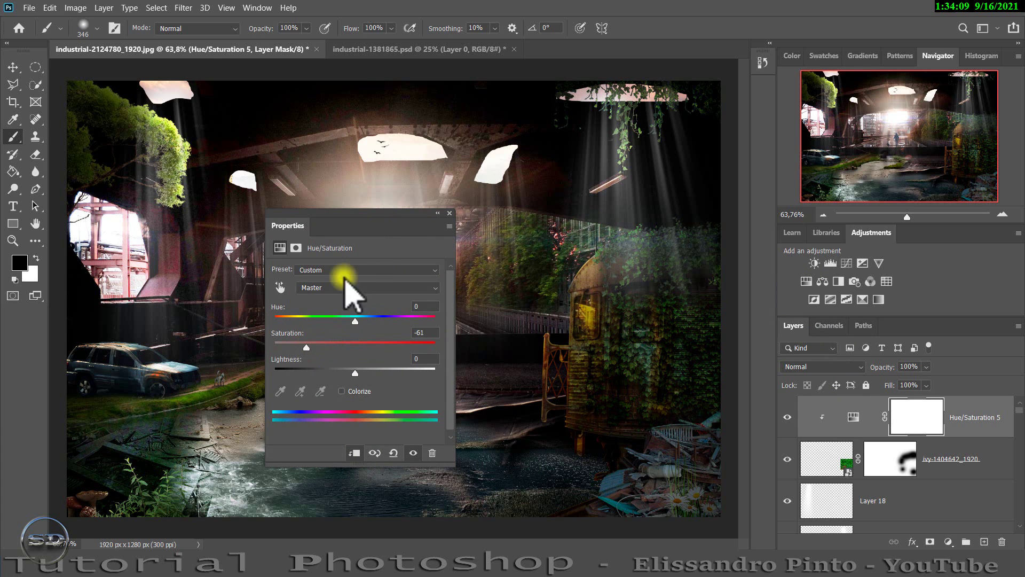
{"action": "left_click", "coordinate": [450, 213]}
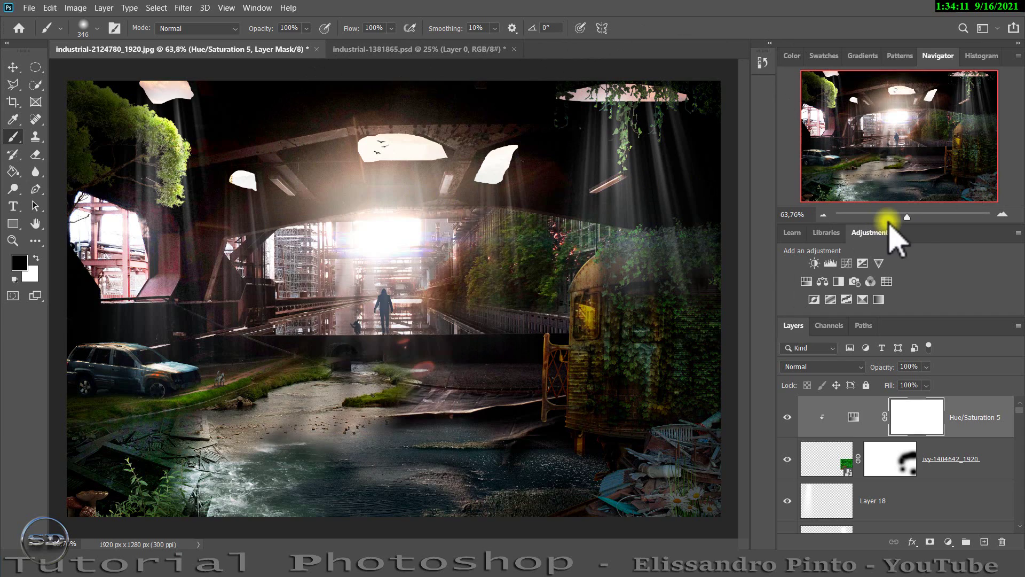
Step: Add a clipped Brightness/Contrast layer to the ivy with Brightness 27 and Contrast 66
{"action": "left_click_drag", "start_coordinate": [907, 216], "coordinate": [914, 216]}
{"action": "left_click_drag", "start_coordinate": [892, 160], "coordinate": [982, 167]}
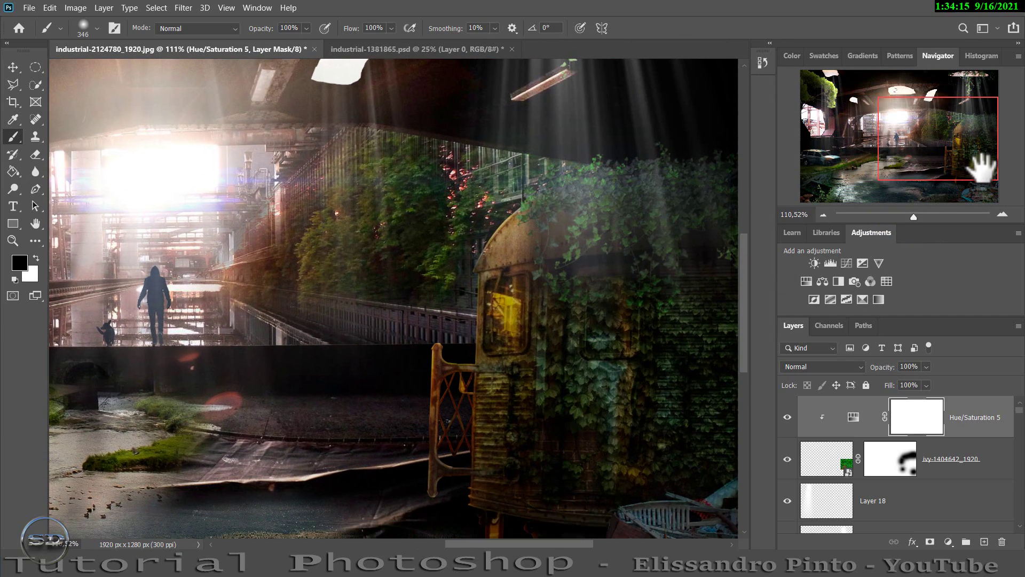
{"action": "left_click", "coordinate": [836, 465]}
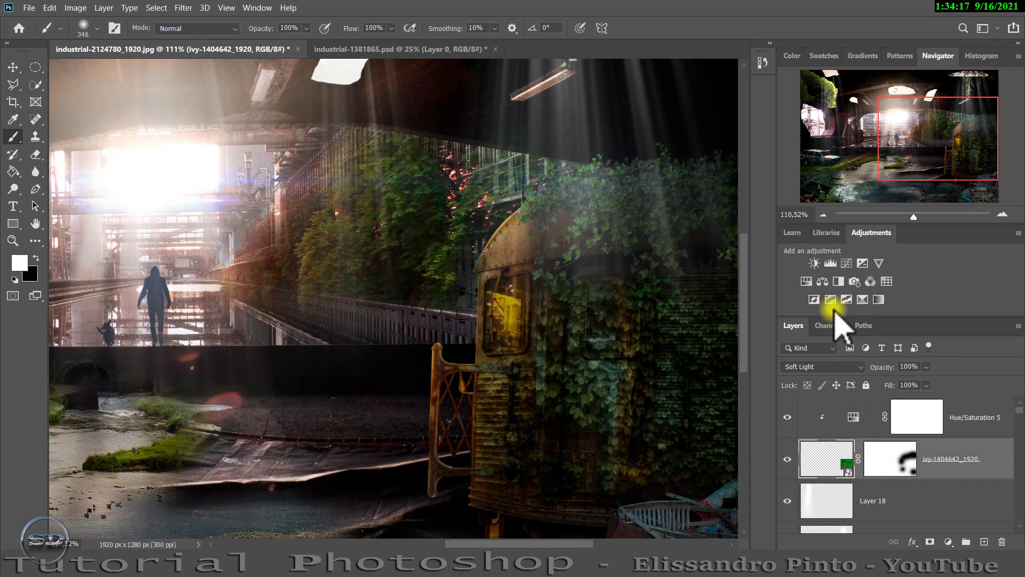
{"action": "key", "text": "ctrl+alt+b"}
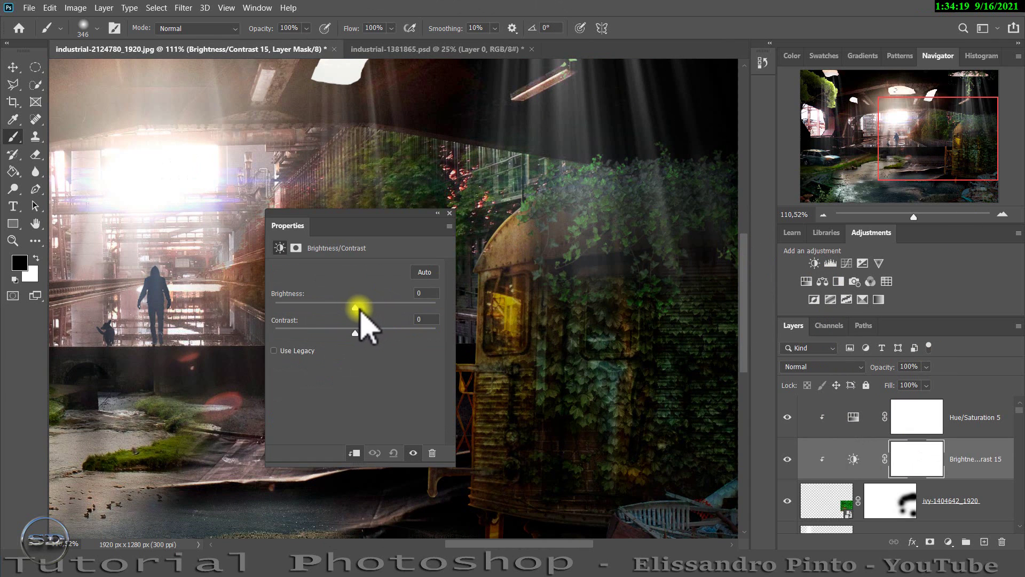
{"action": "mouse_move", "coordinate": [357, 308]}
{"action": "left_mouse_down"}
{"action": "mouse_move", "coordinate": [401, 309]}
{"action": "mouse_move", "coordinate": [328, 309]}
{"action": "mouse_move", "coordinate": [380, 309]}
{"action": "mouse_move", "coordinate": [407, 334]}
{"action": "mouse_move", "coordinate": [338, 334]}
{"action": "mouse_move", "coordinate": [401, 332]}
{"action": "left_mouse_up"}
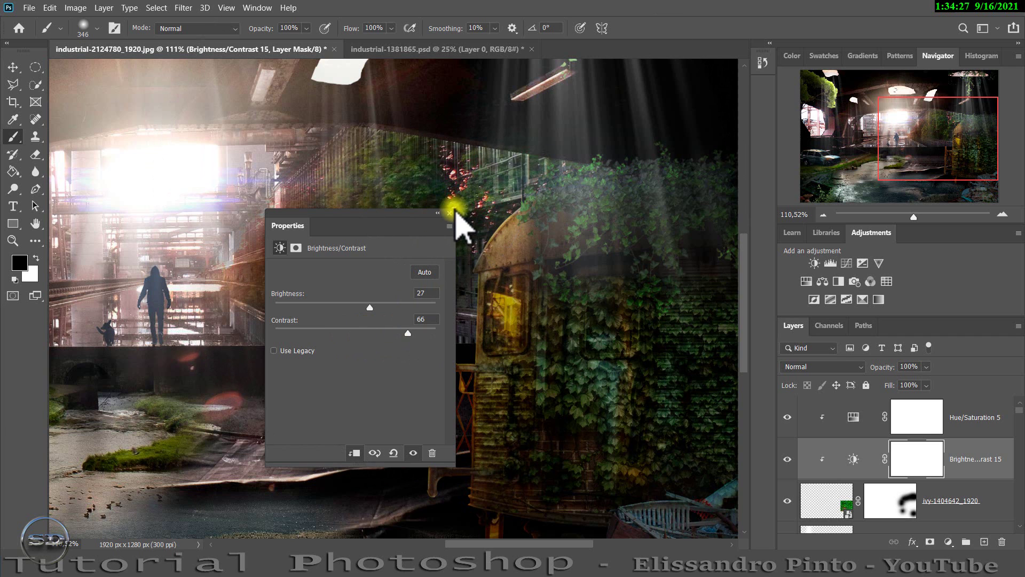
{"action": "left_click", "coordinate": [450, 212]}
Step: Hide the ivy layer and add empty Layer 19 above Hue/Saturation 5
{"action": "left_click_drag", "start_coordinate": [915, 216], "coordinate": [903, 216]}
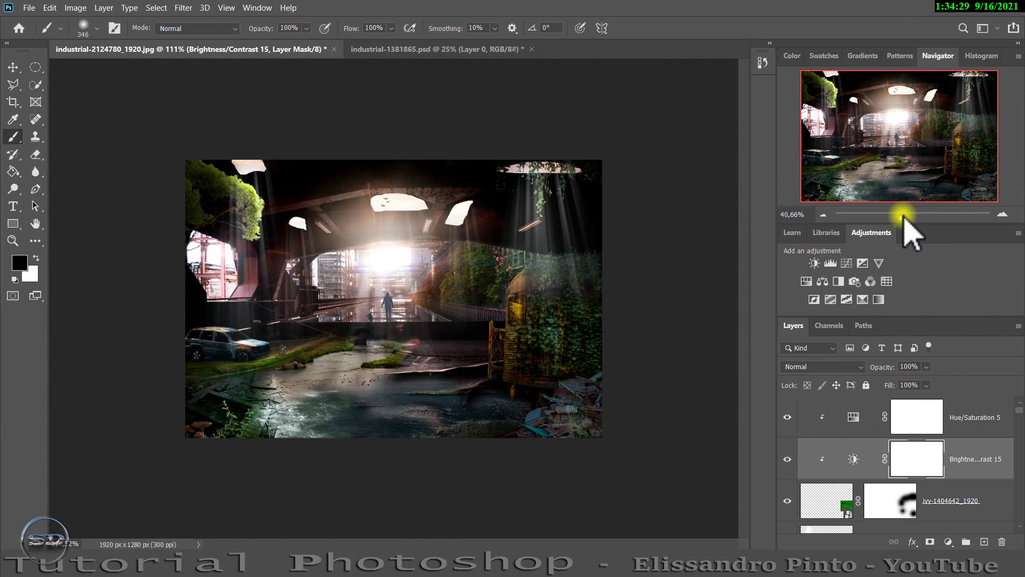
{"action": "left_click", "coordinate": [788, 501]}
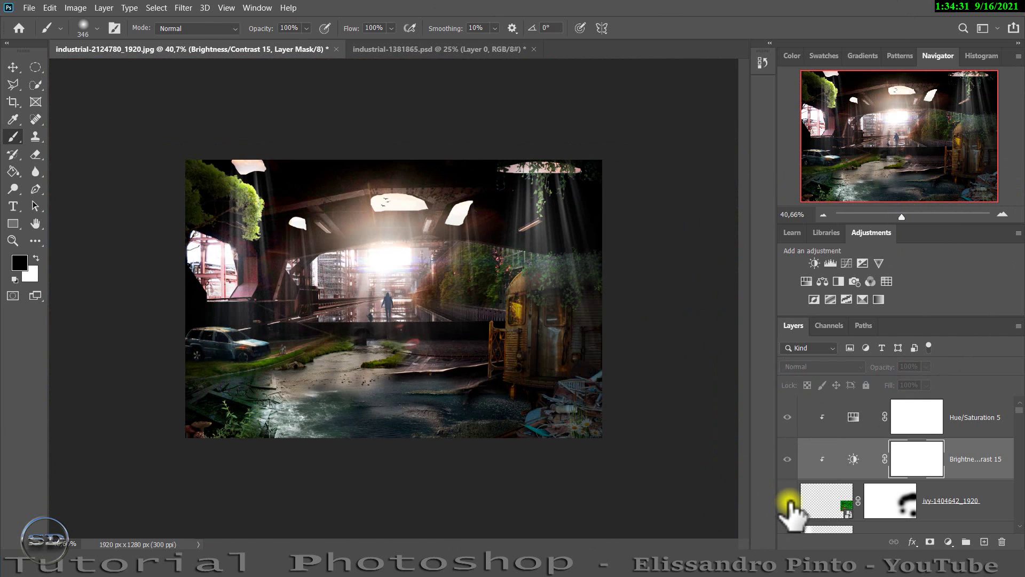
{"action": "left_click", "coordinate": [788, 500]}
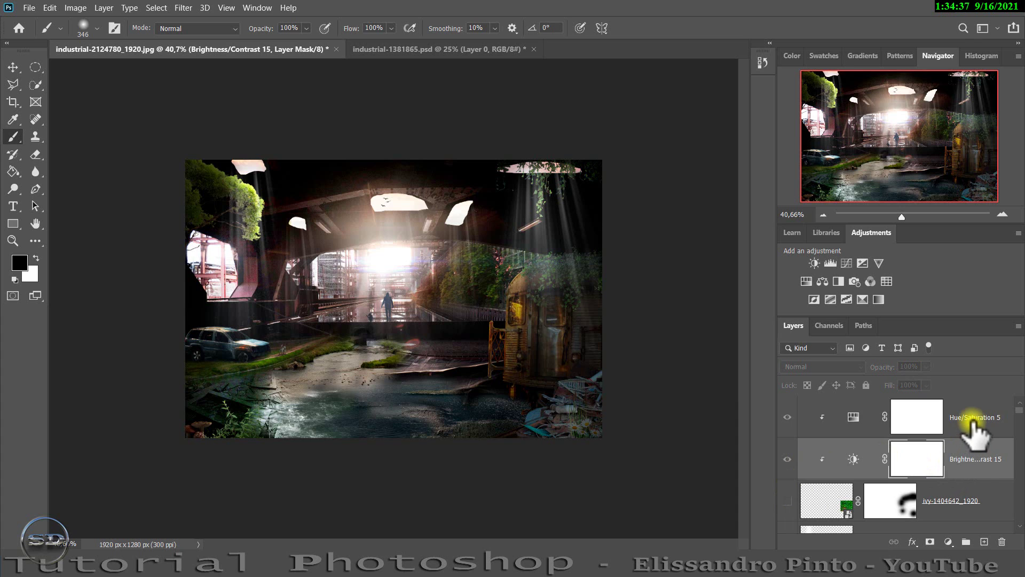
{"action": "left_click", "coordinate": [972, 421]}
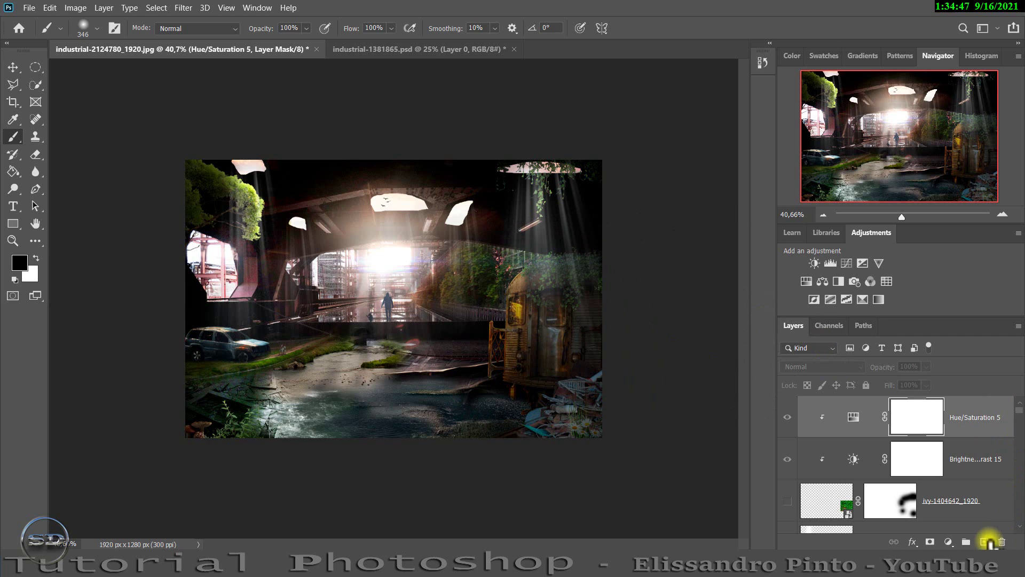
{"action": "left_click", "coordinate": [983, 541]}
Step: Paint black on Layer 19 along the right edge and bottom-left corner
{"action": "key", "text": "x"}
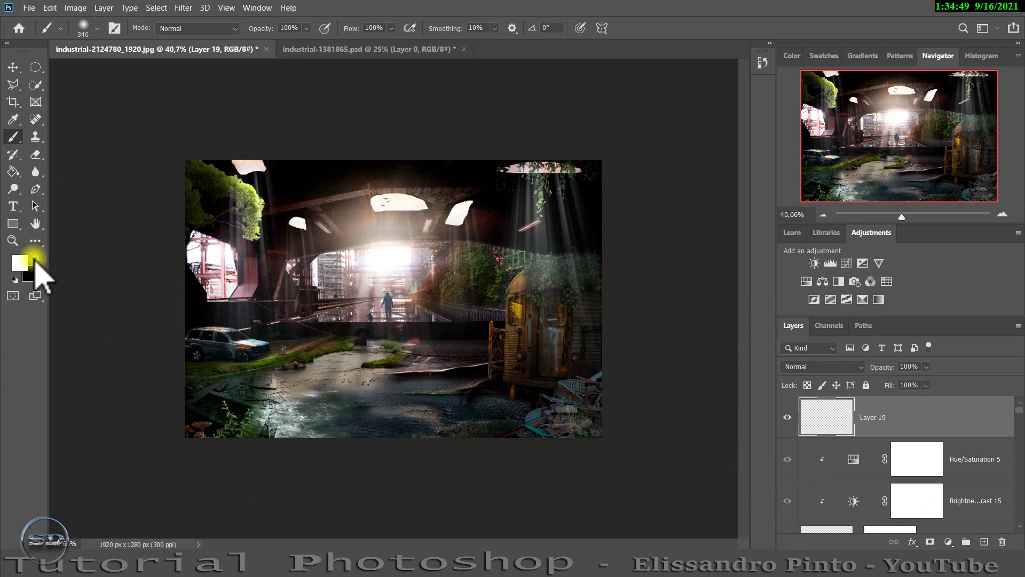
{"action": "left_click", "coordinate": [35, 259]}
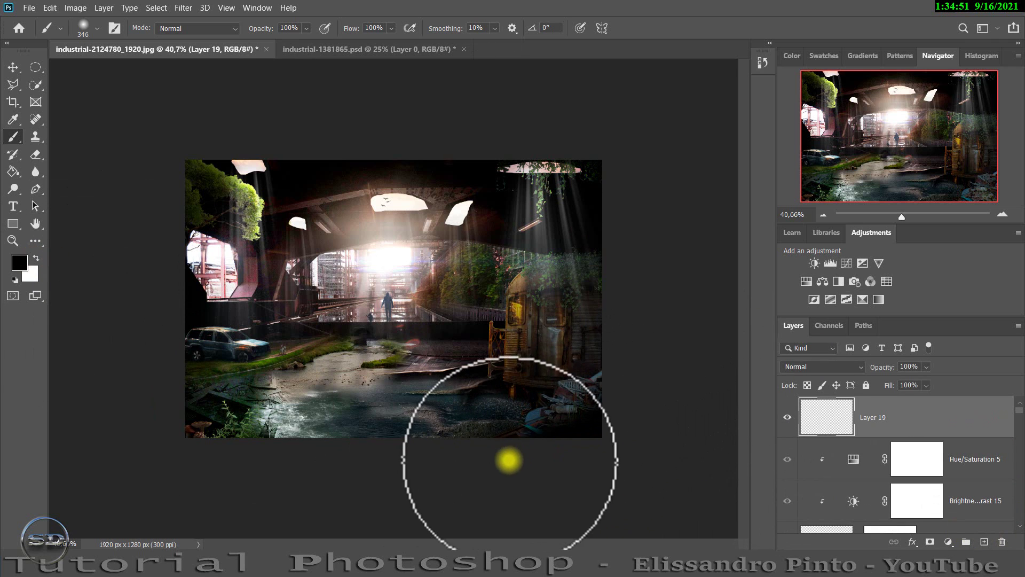
{"action": "left_click_drag", "start_coordinate": [508, 459], "coordinate": [636, 260]}
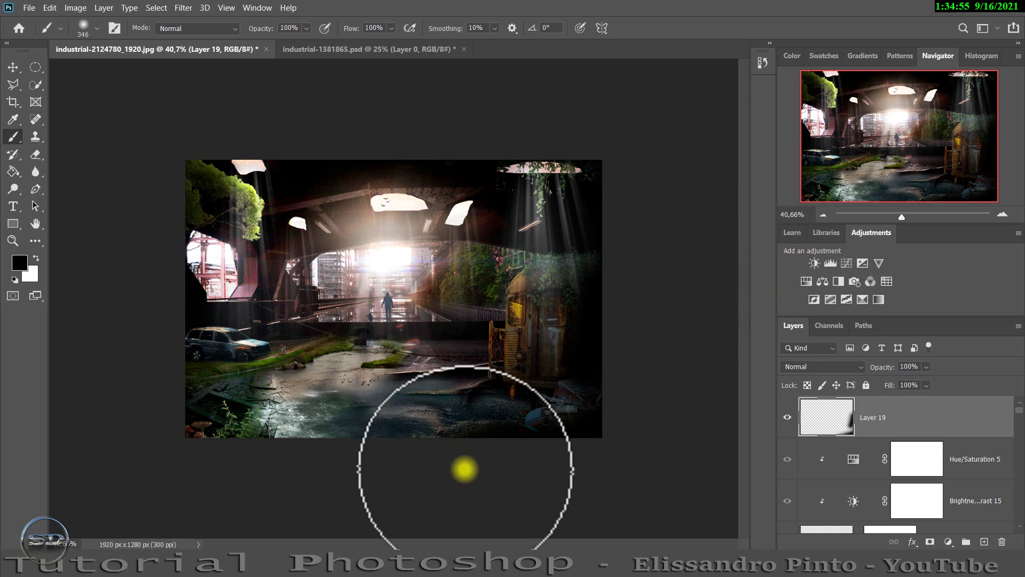
{"action": "mouse_move", "coordinate": [464, 468]}
{"action": "left_mouse_down"}
{"action": "mouse_move", "coordinate": [275, 467]}
{"action": "mouse_move", "coordinate": [206, 451]}
{"action": "left_mouse_up"}
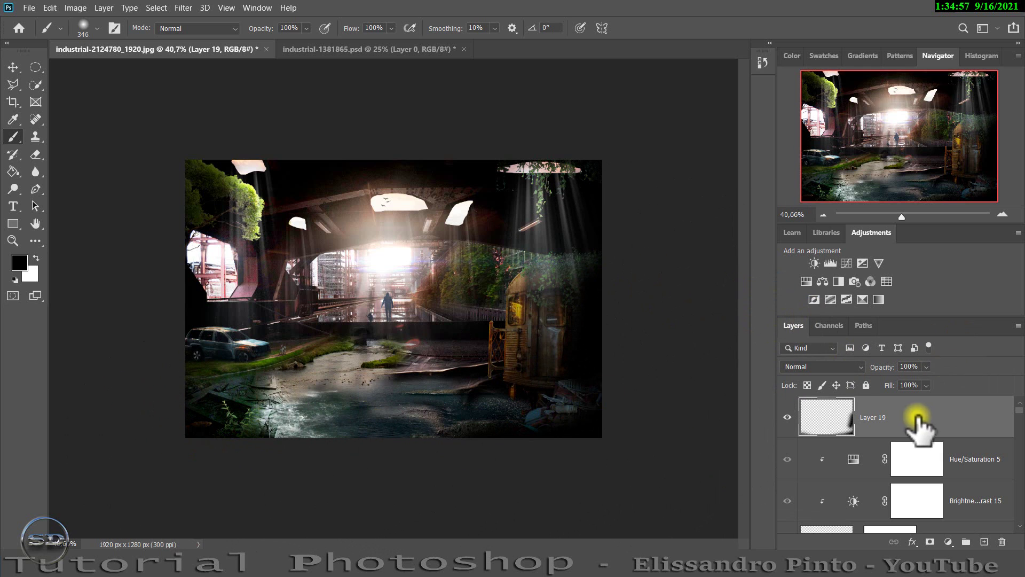
Step: Set Layer 19 to 72% fill and 67% opacity, then place the teal texture image
{"action": "mouse_move", "coordinate": [890, 385]}
{"action": "left_mouse_down"}
{"action": "mouse_move", "coordinate": [872, 383]}
{"action": "mouse_move", "coordinate": [869, 367]}
{"action": "left_mouse_up"}
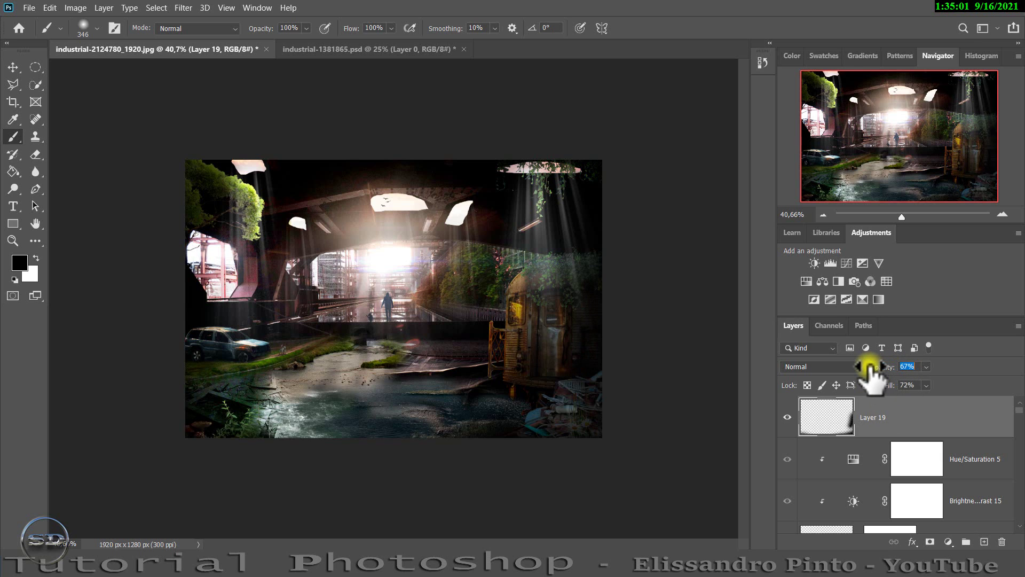
{"action": "left_click", "coordinate": [787, 416]}
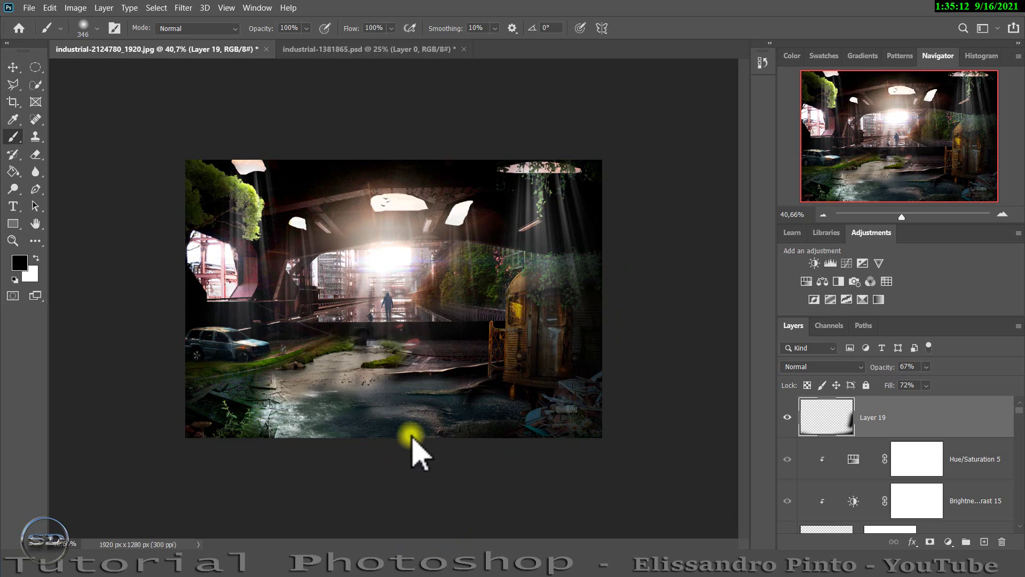
{"action": "left_click_drag", "start_coordinate": [419, 454], "coordinate": [435, 408]}
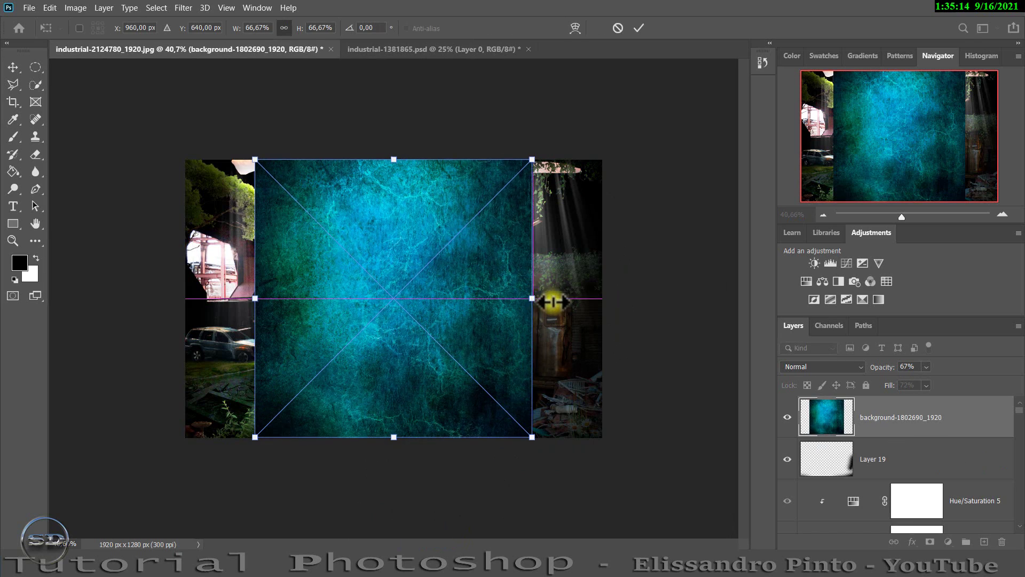
Step: Stretch the teal texture level across the whole canvas and commit it
{"action": "mouse_move", "coordinate": [528, 296]}
{"action": "left_mouse_down"}
{"action": "mouse_move", "coordinate": [614, 297]}
{"action": "mouse_move", "coordinate": [428, 474]}
{"action": "left_mouse_up"}
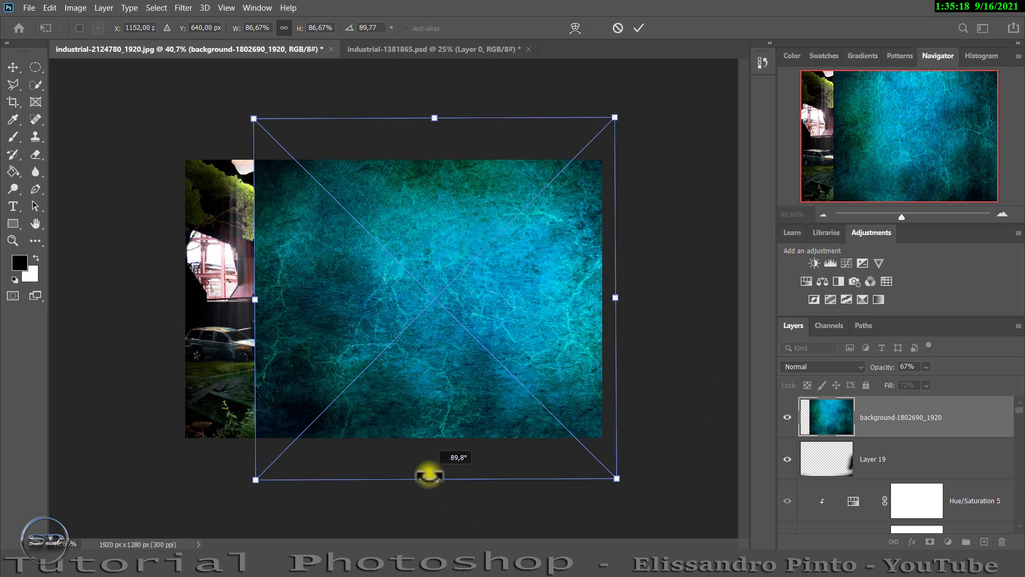
{"action": "left_click_drag", "start_coordinate": [429, 475], "coordinate": [427, 470]}
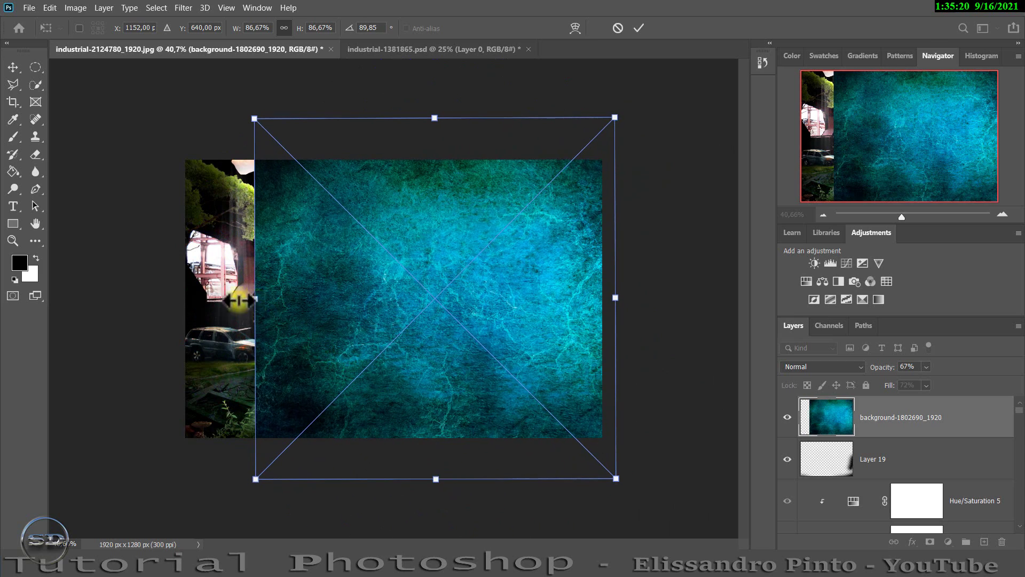
{"action": "left_click_drag", "start_coordinate": [239, 300], "coordinate": [171, 304]}
{"action": "left_click", "coordinate": [638, 27]}
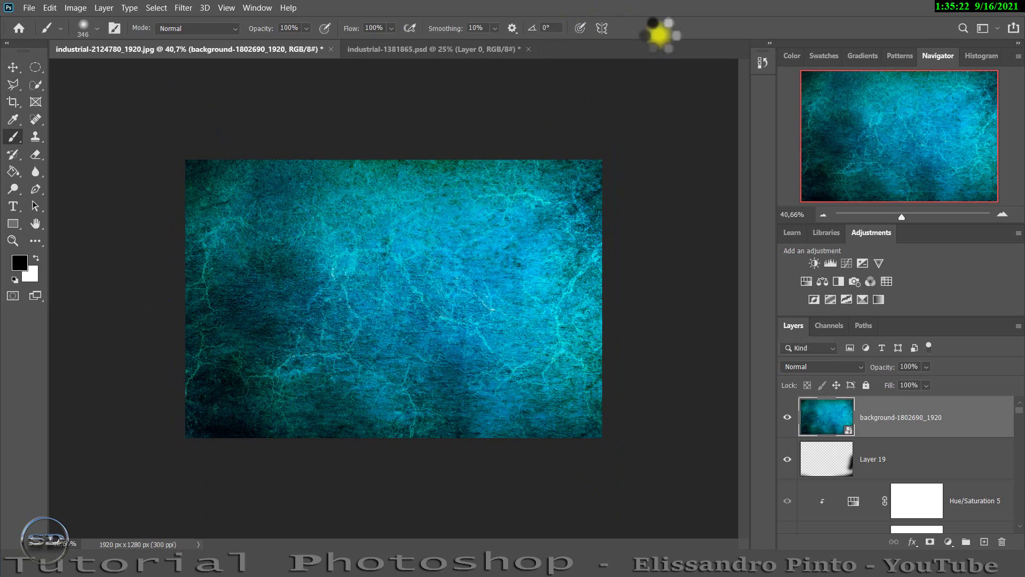
Step: Apply a Gaussian Blur with radius 38,7 px to the texture
{"action": "left_click", "coordinate": [184, 8]}
{"action": "mouse_move", "coordinate": [240, 150]}
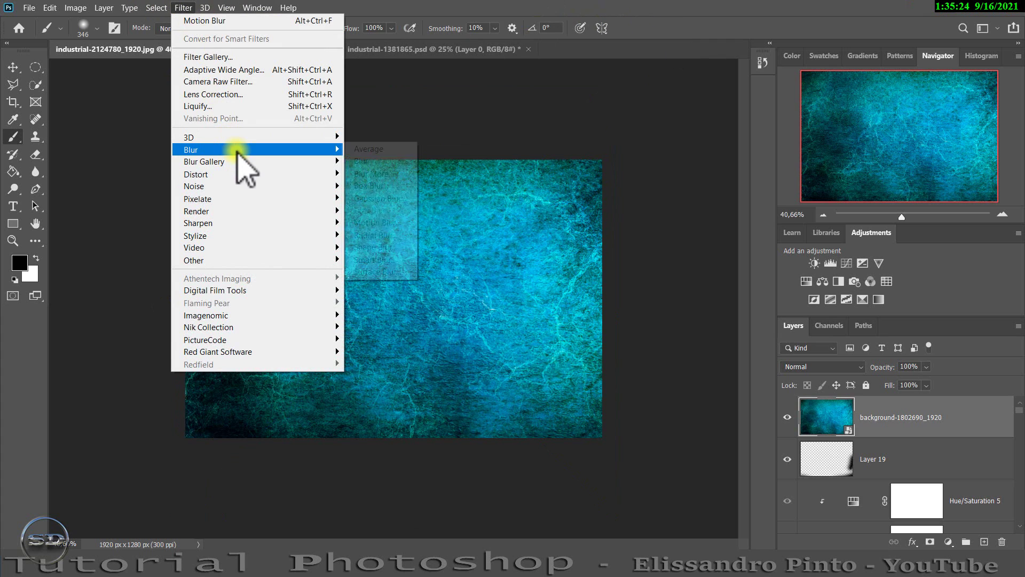
{"action": "left_click", "coordinate": [378, 198]}
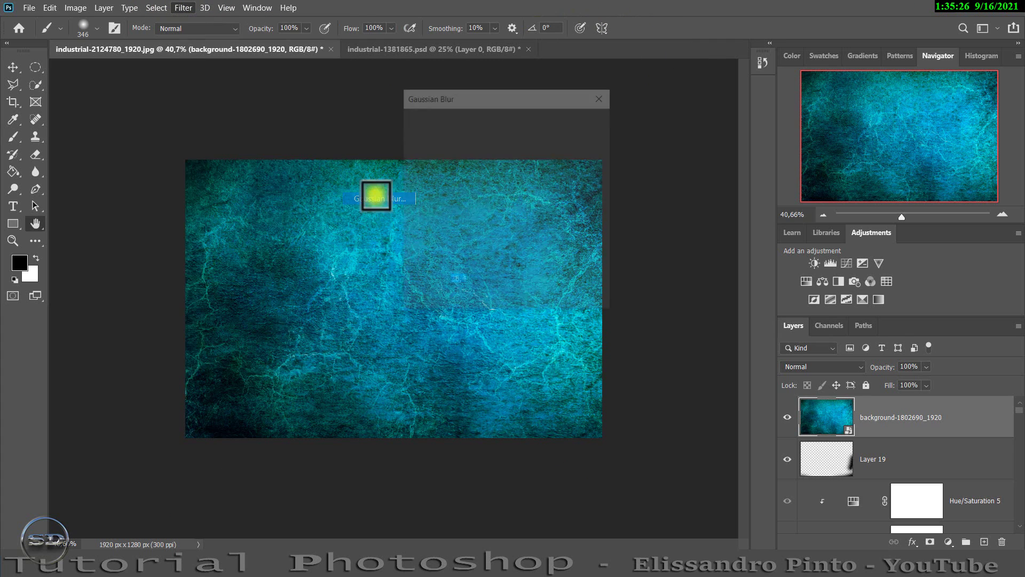
{"action": "left_click_drag", "start_coordinate": [475, 304], "coordinate": [476, 303]}
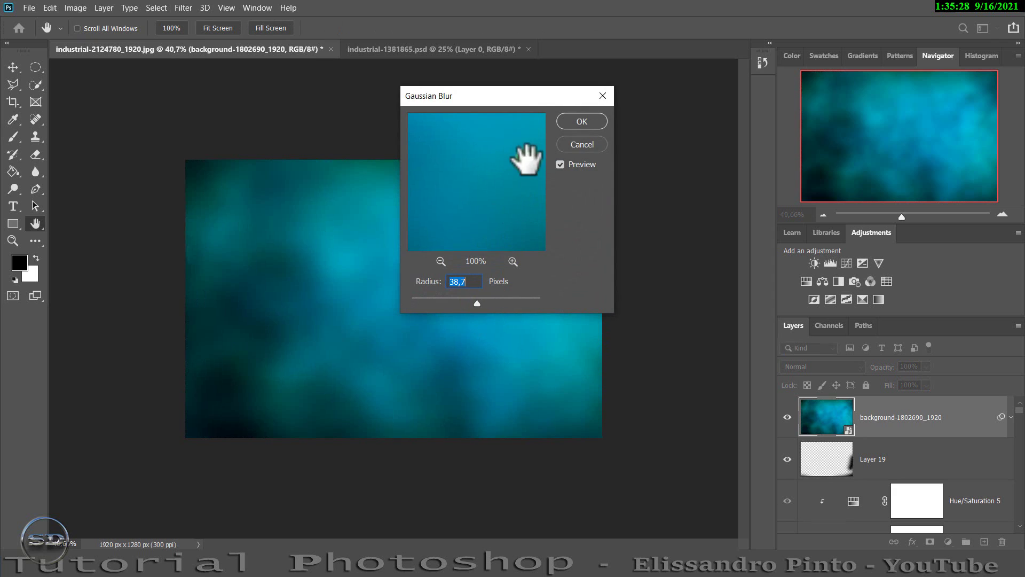
{"action": "left_click", "coordinate": [581, 122]}
Step: Blend the texture as Overlay at 56% opacity and 77% fill
{"action": "key", "text": "b"}
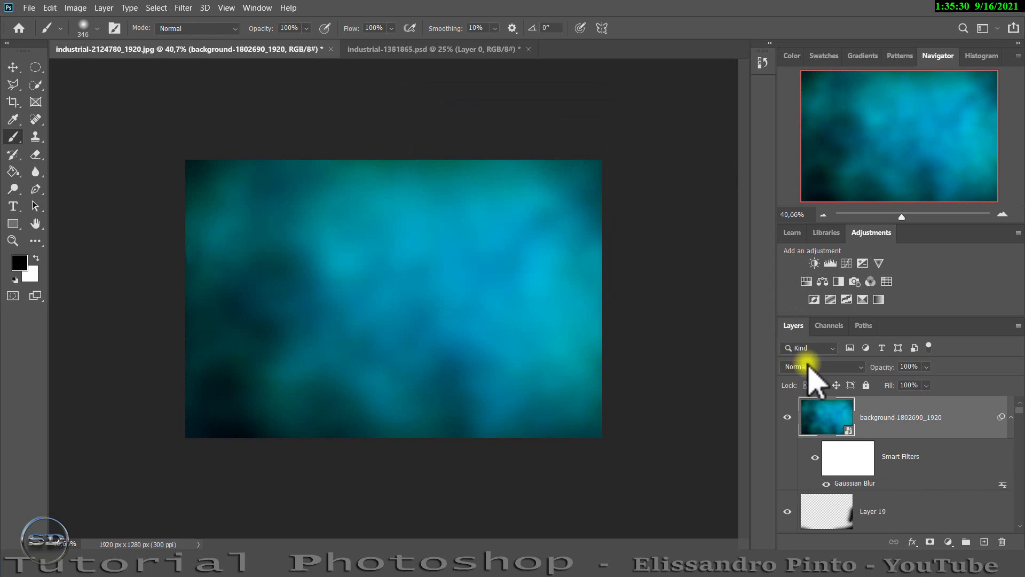
{"action": "left_click", "coordinate": [806, 366]}
{"action": "left_click", "coordinate": [806, 375]}
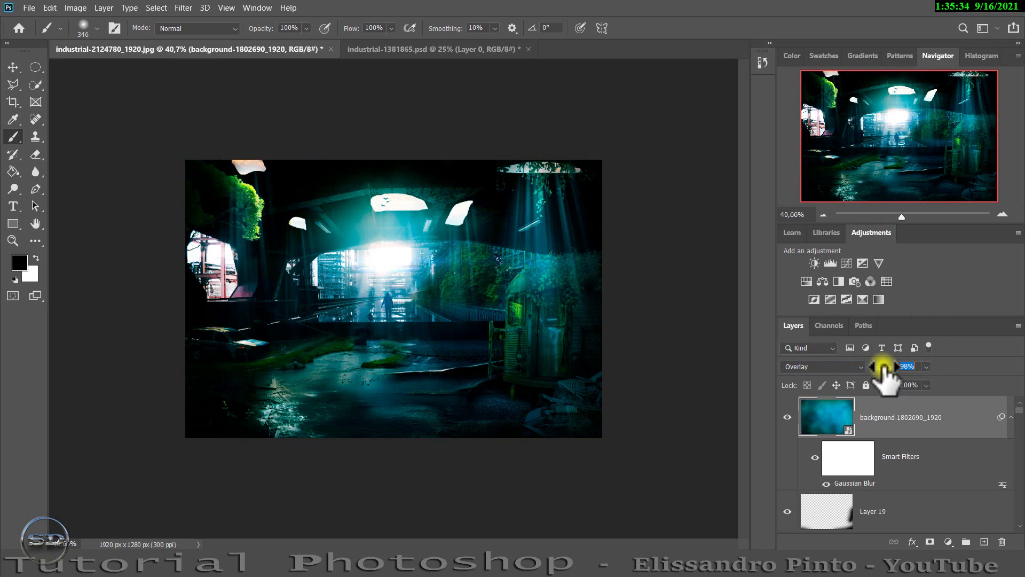
{"action": "left_click_drag", "start_coordinate": [866, 373], "coordinate": [853, 369]}
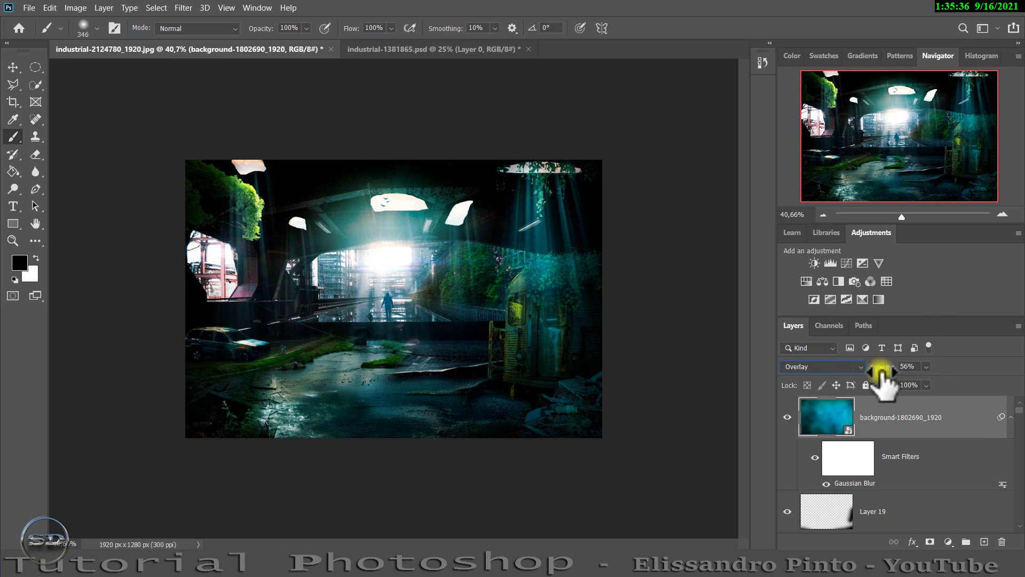
{"action": "left_click_drag", "start_coordinate": [895, 387], "coordinate": [884, 391]}
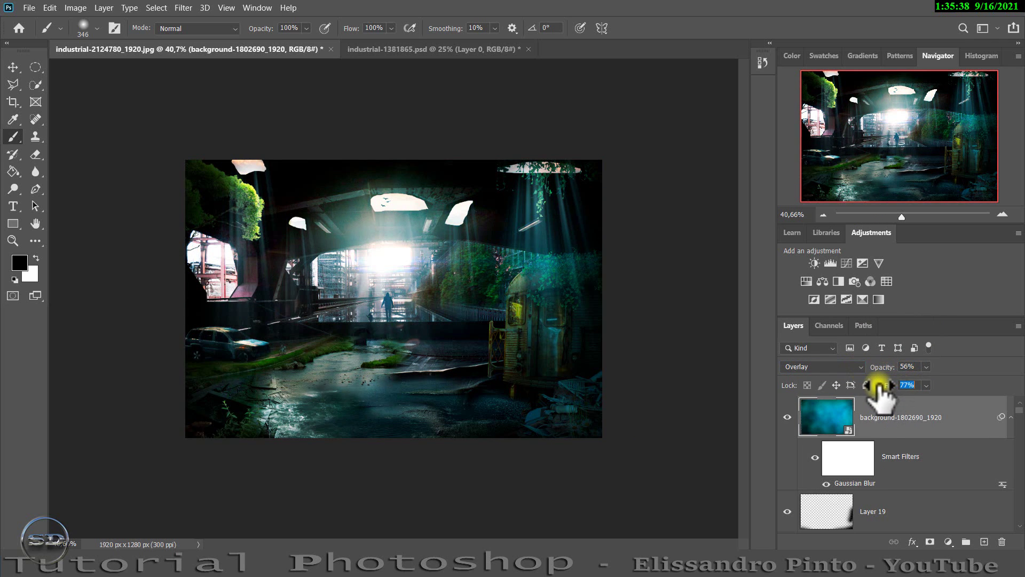
{"action": "left_click", "coordinate": [787, 416]}
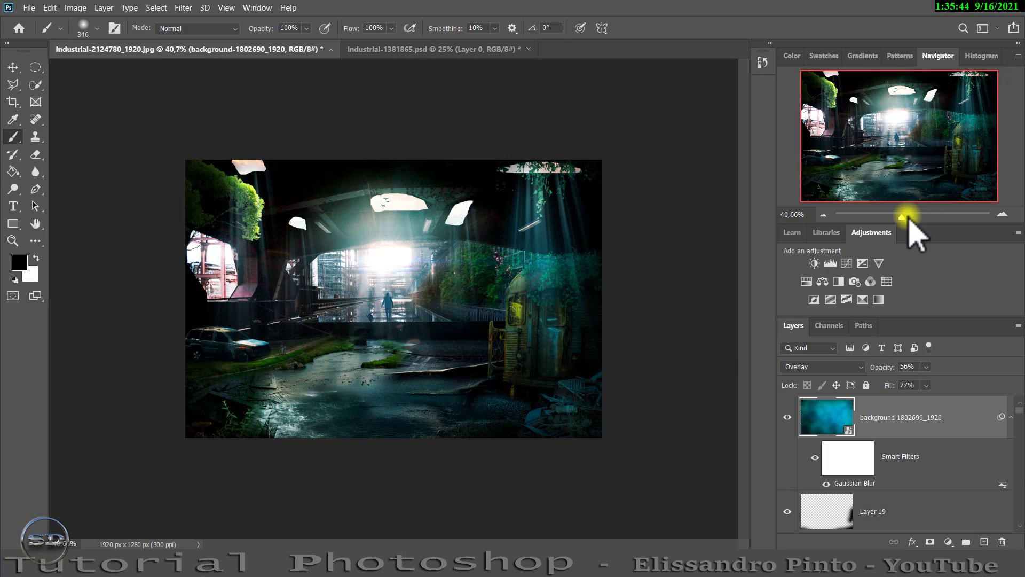
{"action": "left_click_drag", "start_coordinate": [903, 216], "coordinate": [934, 219]}
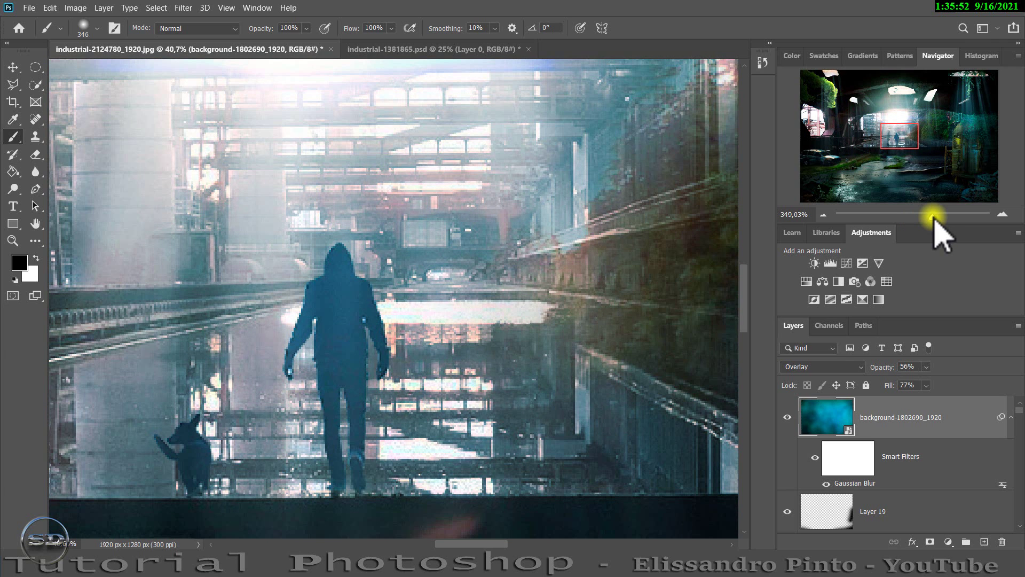
Step: Zoom to about 286% on the figures and select the 'man and dog png' layer
{"action": "left_click_drag", "start_coordinate": [933, 217], "coordinate": [931, 217]}
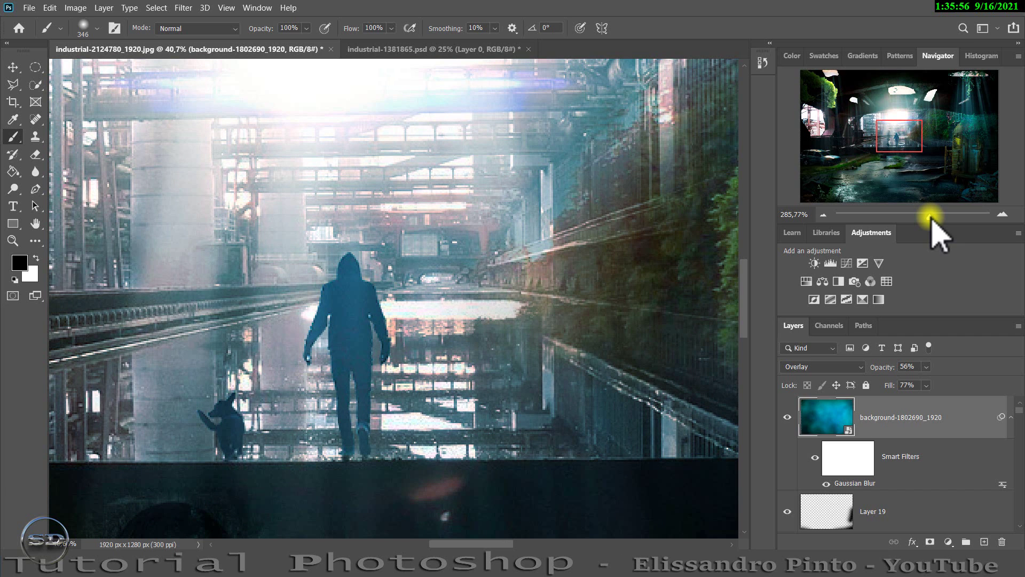
{"action": "scroll", "coordinate": [915, 427], "scroll_direction": "down", "scroll_amount": 3}
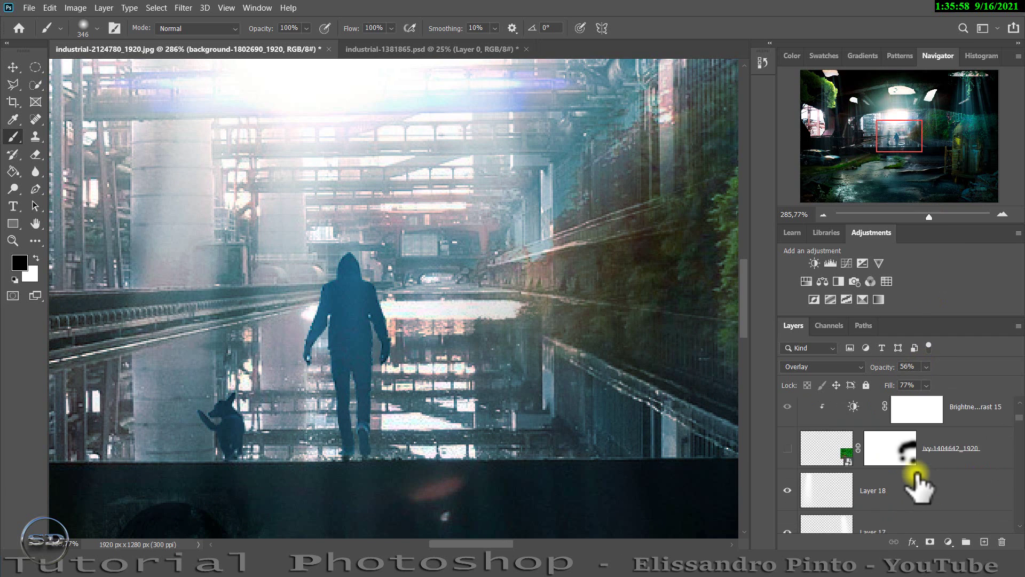
{"action": "scroll", "coordinate": [915, 473], "scroll_direction": "down", "scroll_amount": 3}
{"action": "scroll", "coordinate": [914, 470], "scroll_direction": "down", "scroll_amount": 3}
{"action": "scroll", "coordinate": [915, 474], "scroll_direction": "down", "scroll_amount": 3}
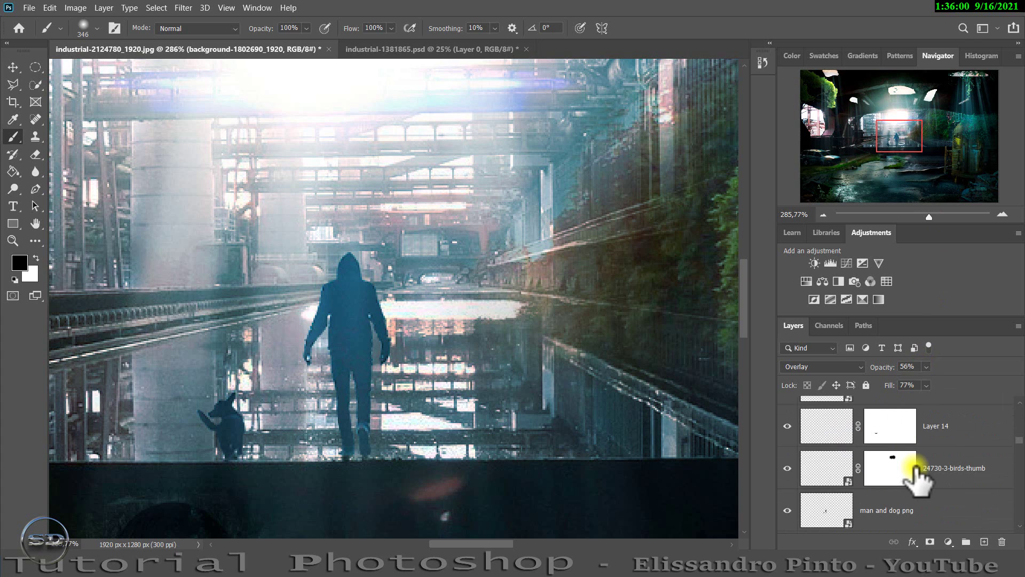
{"action": "left_click", "coordinate": [787, 510]}
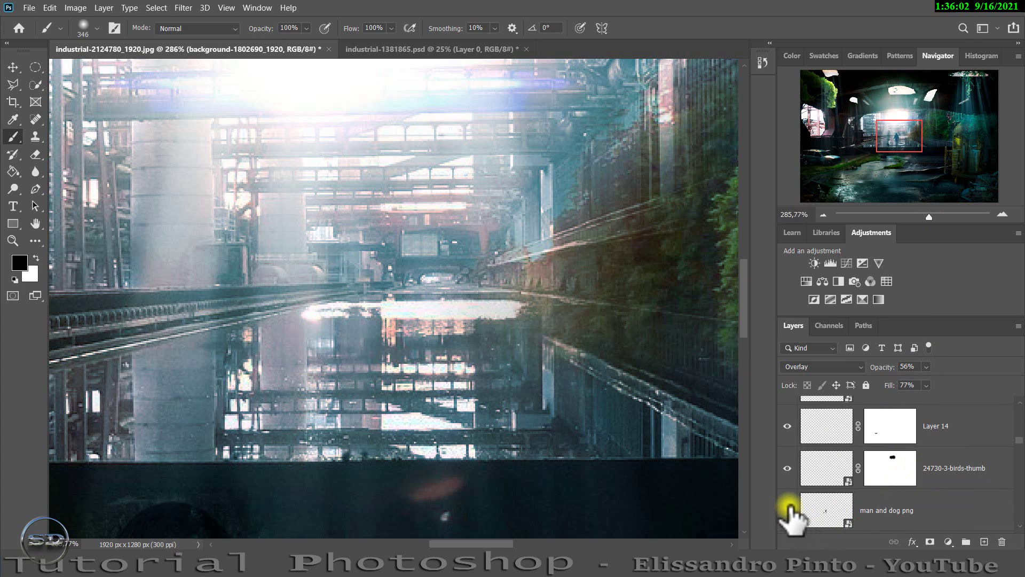
{"action": "left_click", "coordinate": [788, 510]}
{"action": "left_click", "coordinate": [861, 508]}
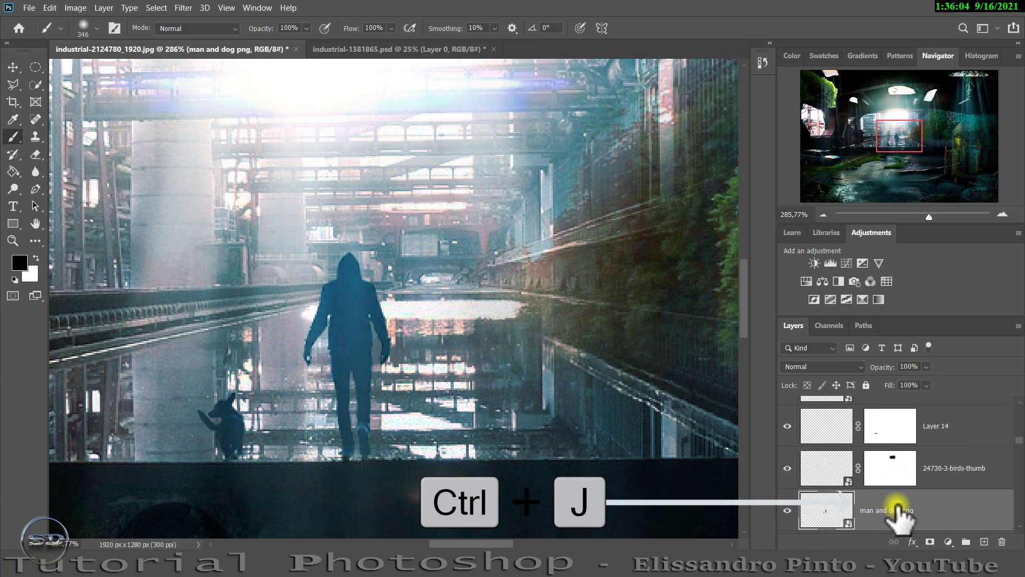
Step: Duplicate the man-and-dog layer, then flip the original vertically and move it below the ledge
{"action": "key", "text": "ctrl+j"}
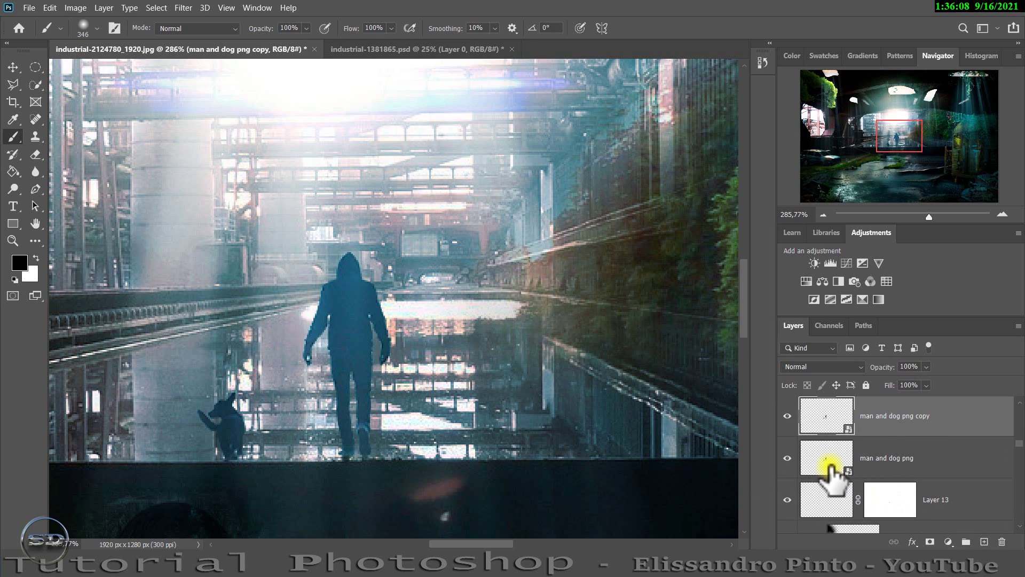
{"action": "left_click", "coordinate": [828, 460]}
{"action": "key", "text": "ctrl+t"}
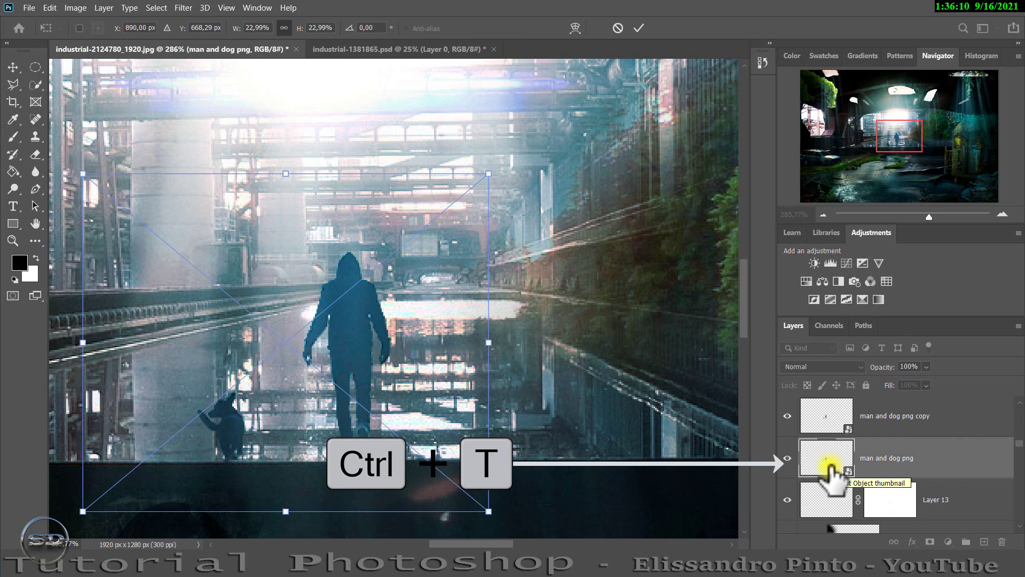
{"action": "right_click", "coordinate": [271, 469]}
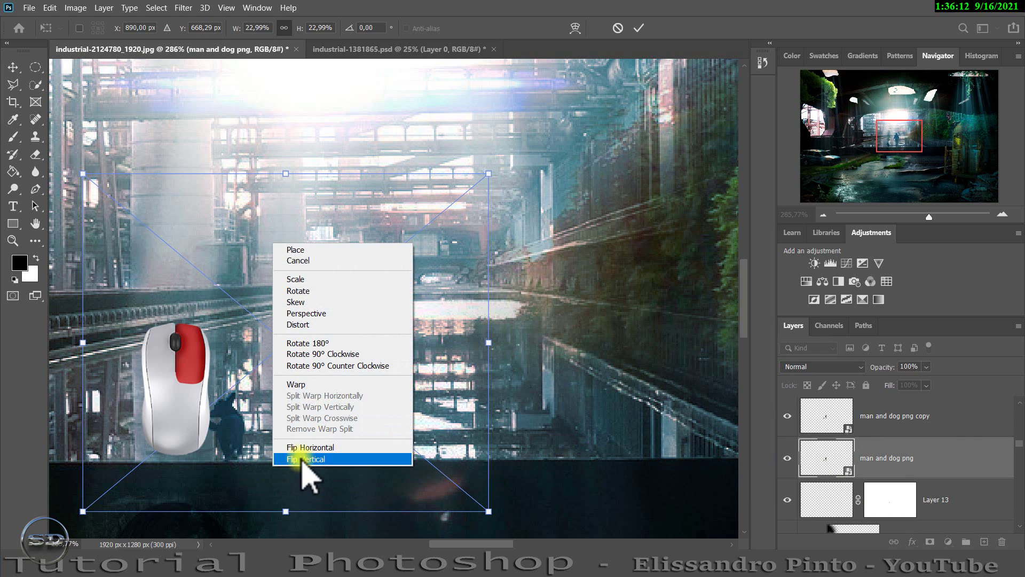
{"action": "left_click", "coordinate": [304, 459]}
{"action": "mouse_move", "coordinate": [327, 321]}
{"action": "left_mouse_down"}
{"action": "mouse_move", "coordinate": [329, 496]}
{"action": "mouse_move", "coordinate": [329, 475]}
{"action": "left_mouse_up"}
{"action": "left_click_drag", "start_coordinate": [330, 470], "coordinate": [334, 464]}
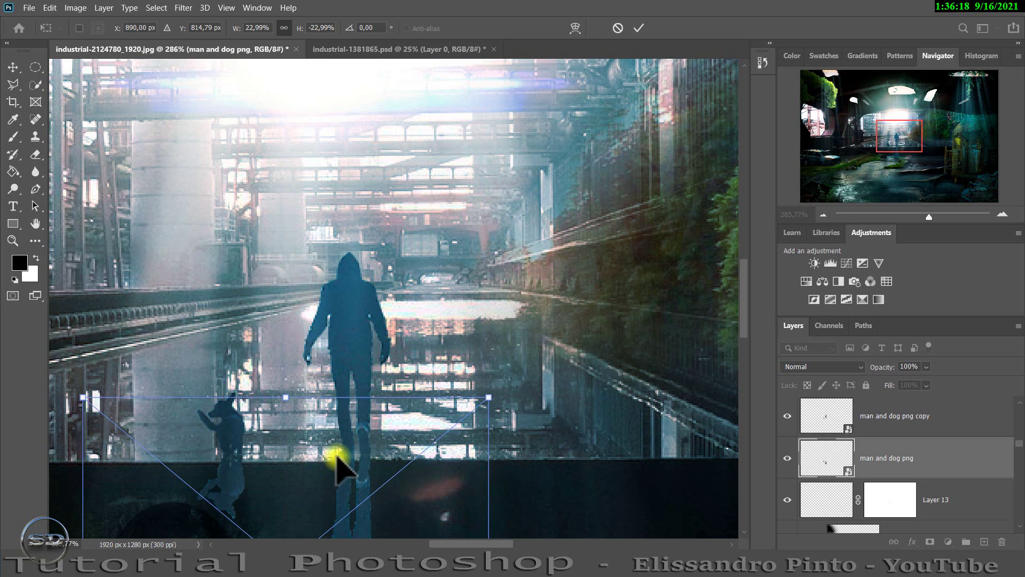
{"action": "left_click", "coordinate": [639, 26]}
{"action": "key", "text": "b"}
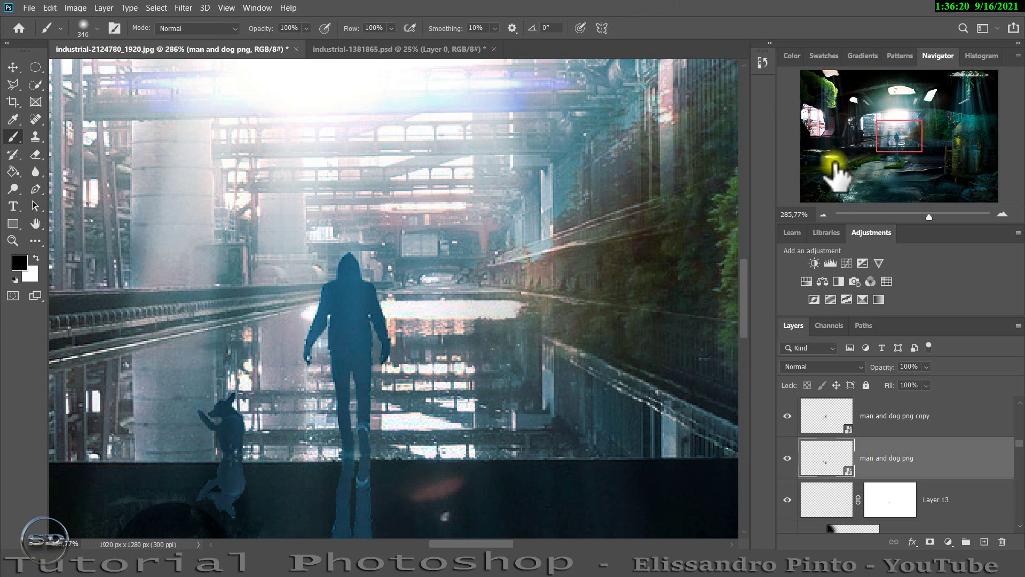
Step: Add a mask to the flipped reflection and fill it black to hide it
{"action": "left_click", "coordinate": [930, 542]}
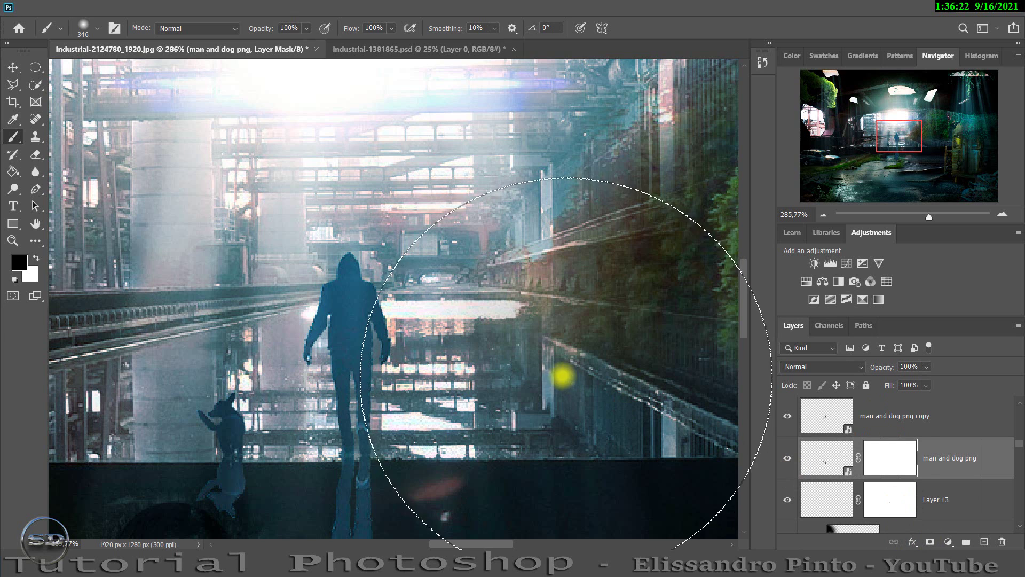
{"action": "left_click", "coordinate": [13, 171]}
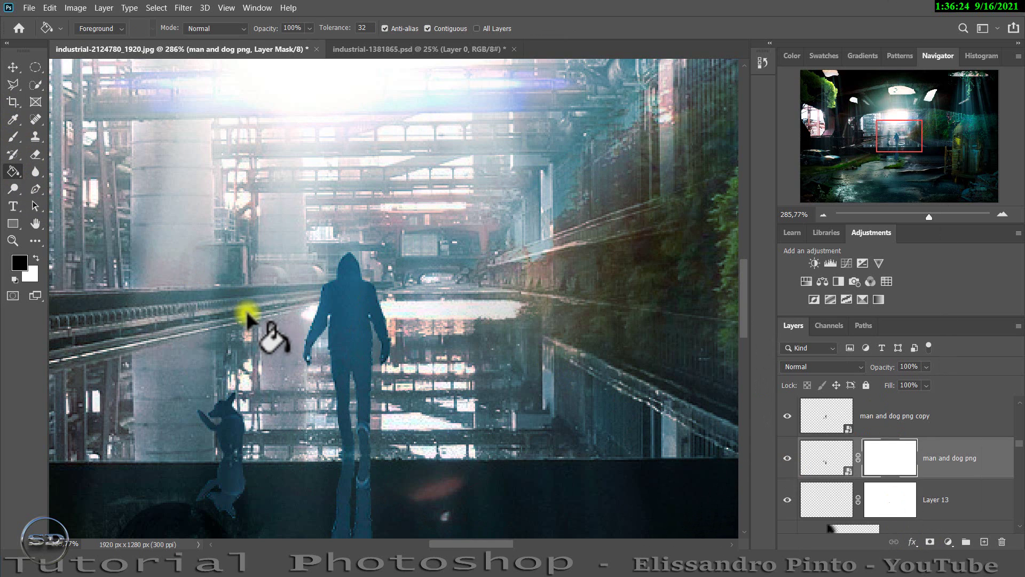
{"action": "left_click", "coordinate": [286, 312]}
Step: With a 9 px brush, paint white to reveal the reflection at the man's feet, black to clean the ledge
{"action": "left_click", "coordinate": [13, 136]}
{"action": "left_click_drag", "start_coordinate": [249, 315], "coordinate": [12, 368]}
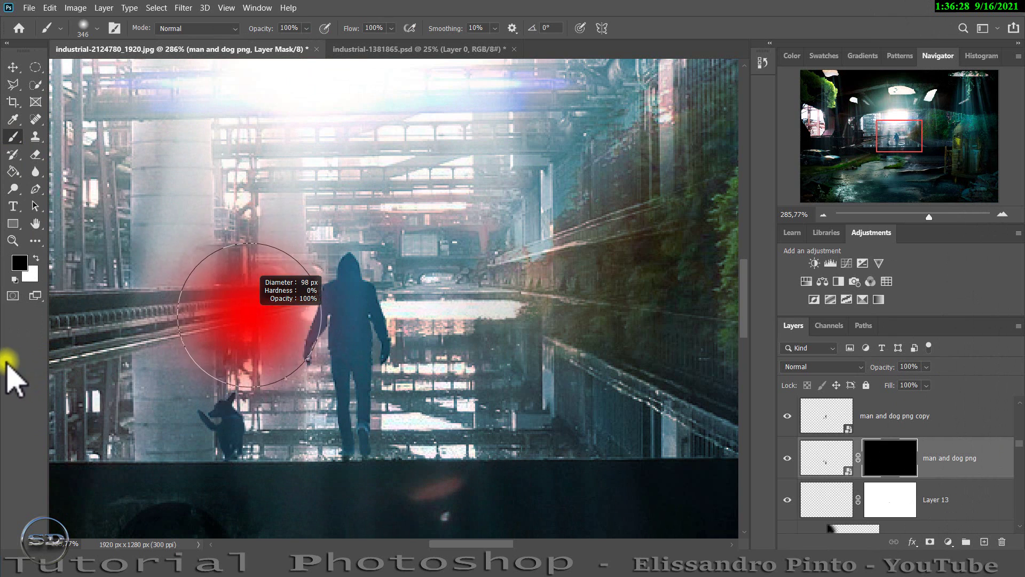
{"action": "left_click_drag", "start_coordinate": [229, 359], "coordinate": [128, 422]}
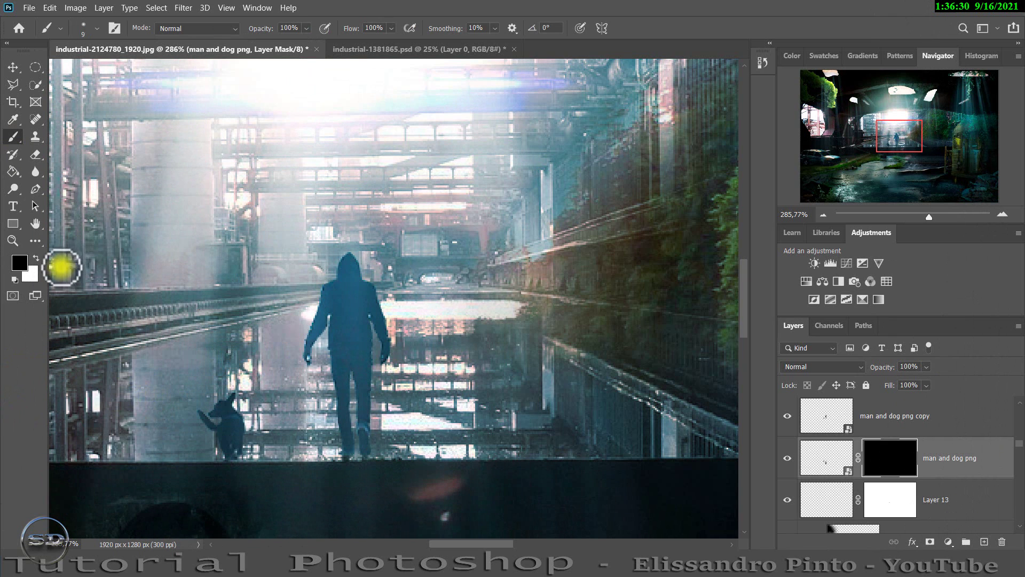
{"action": "left_click", "coordinate": [36, 258]}
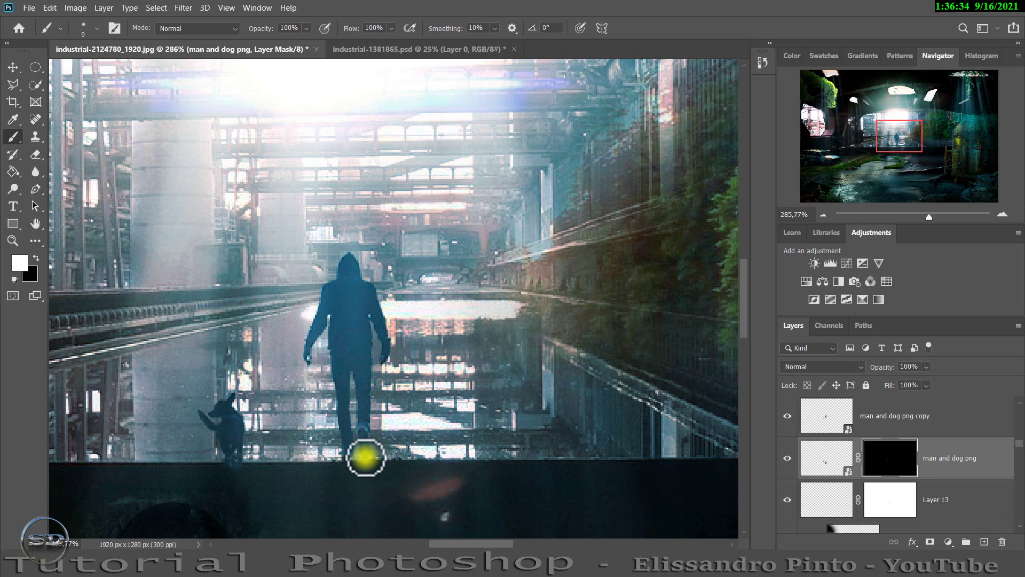
{"action": "left_click_drag", "start_coordinate": [359, 455], "coordinate": [337, 458]}
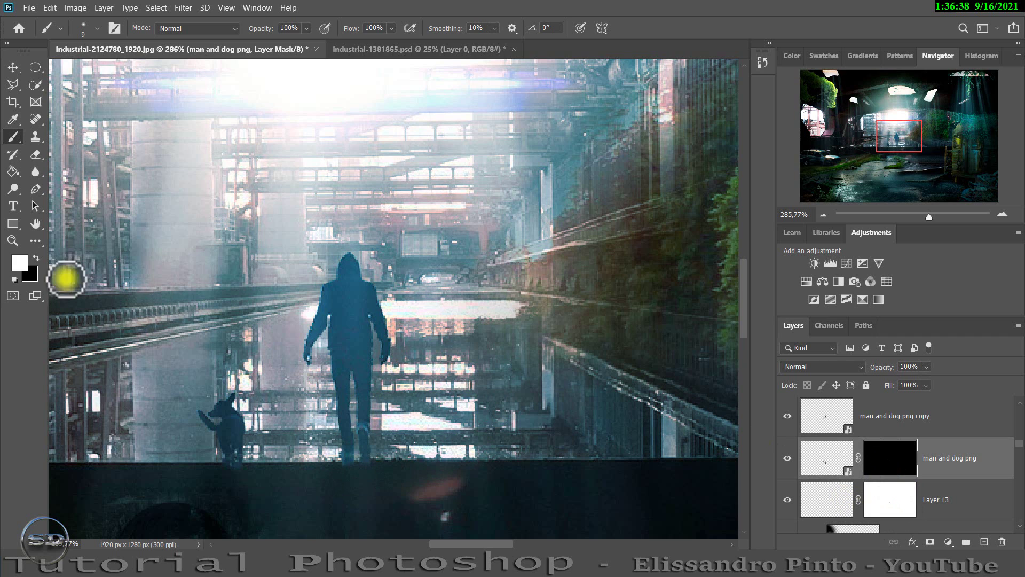
{"action": "left_click", "coordinate": [36, 258]}
{"action": "left_click_drag", "start_coordinate": [367, 457], "coordinate": [351, 471]}
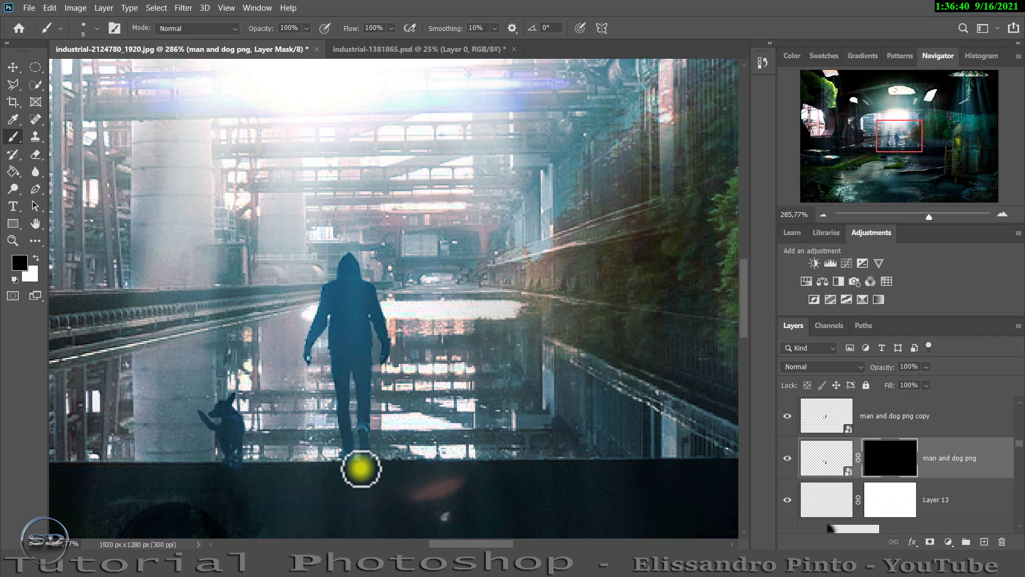
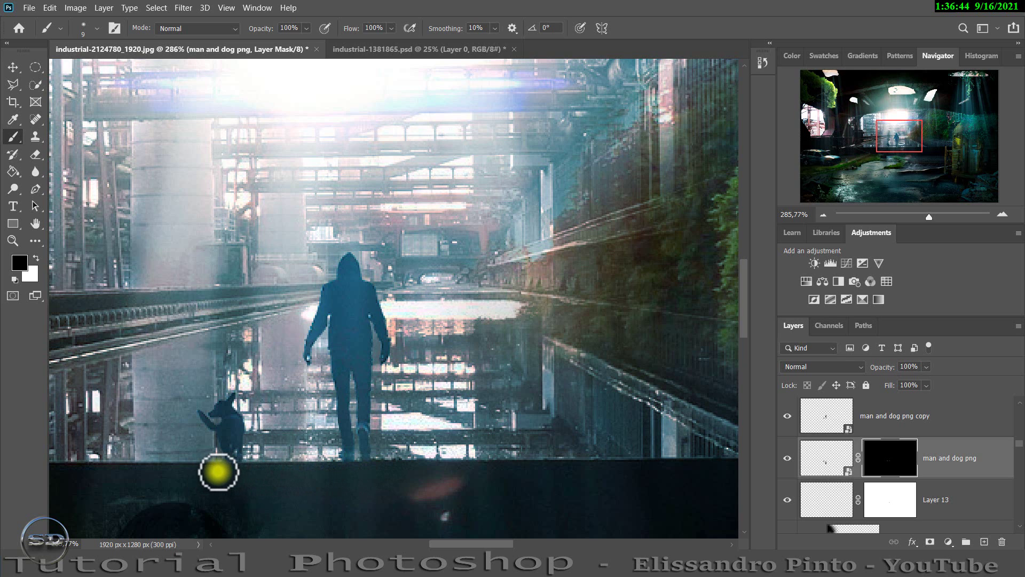
Step: Set the man and dog png layer's blend mode to Overlay
{"action": "left_click", "coordinate": [826, 457]}
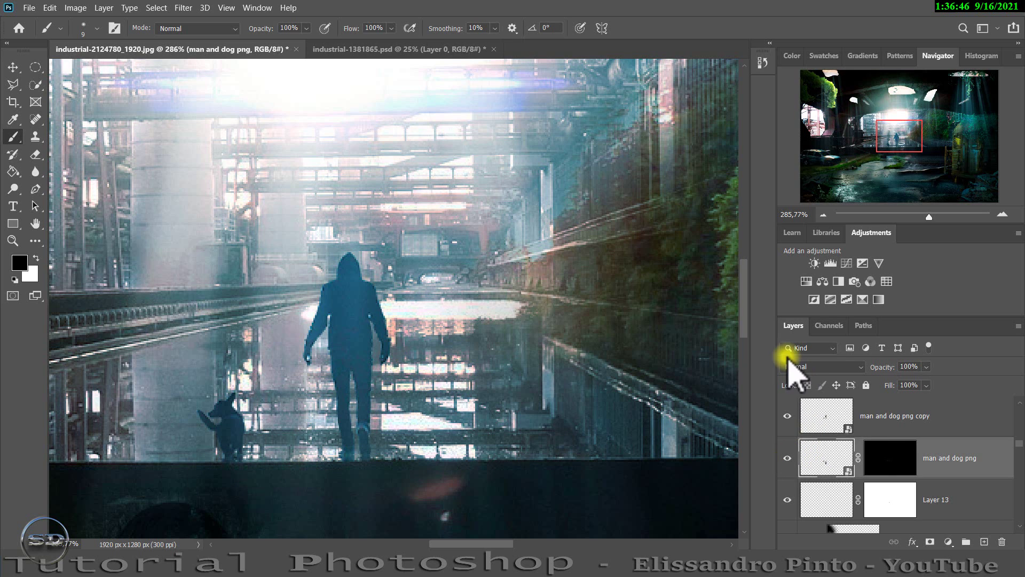
{"action": "left_click", "coordinate": [795, 367]}
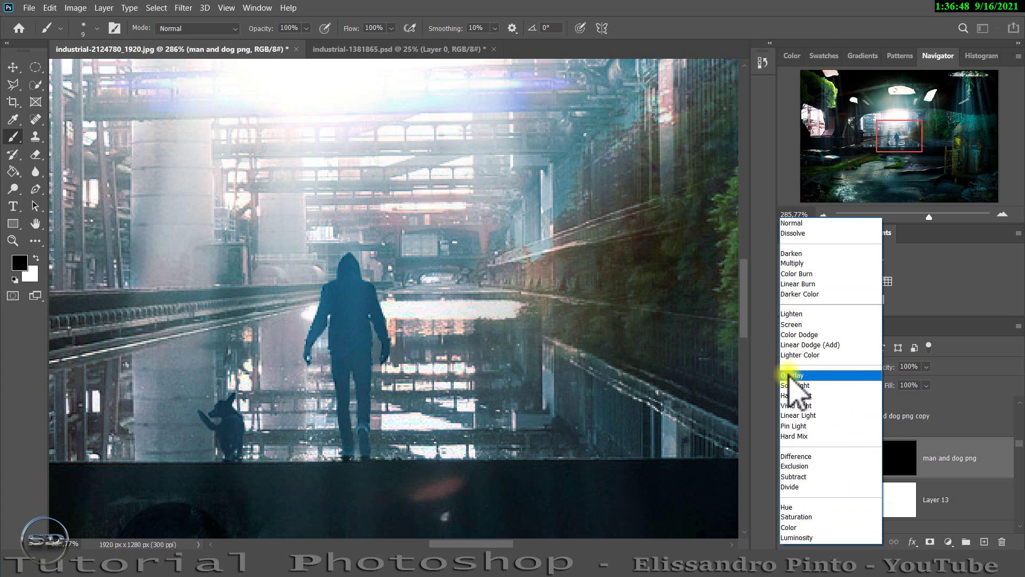
{"action": "left_click", "coordinate": [793, 374]}
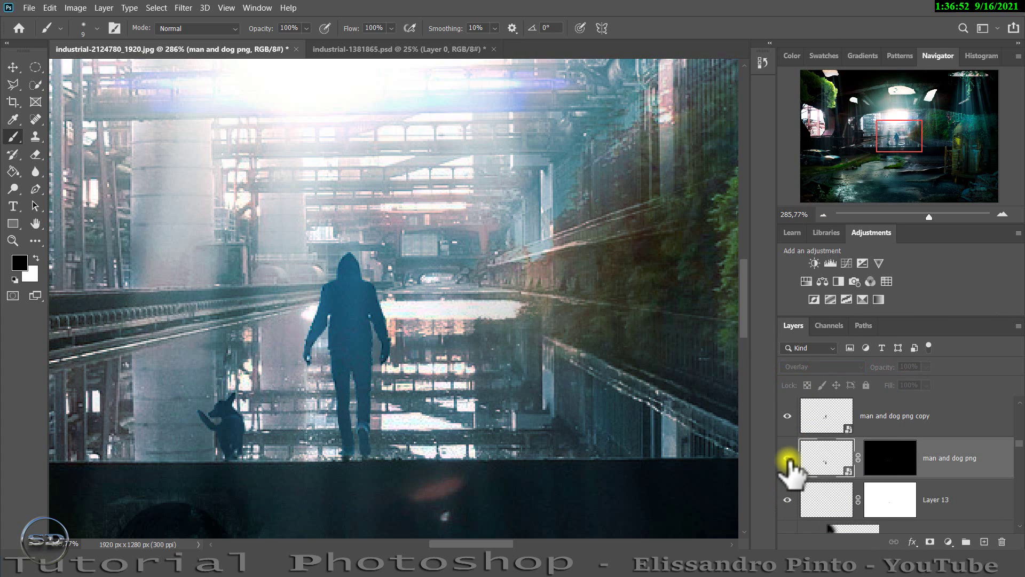
Step: Paint a clipped shadow on Layer 20 under the man's feet, at 78% opacity, 64% fill
{"action": "left_click", "coordinate": [822, 414]}
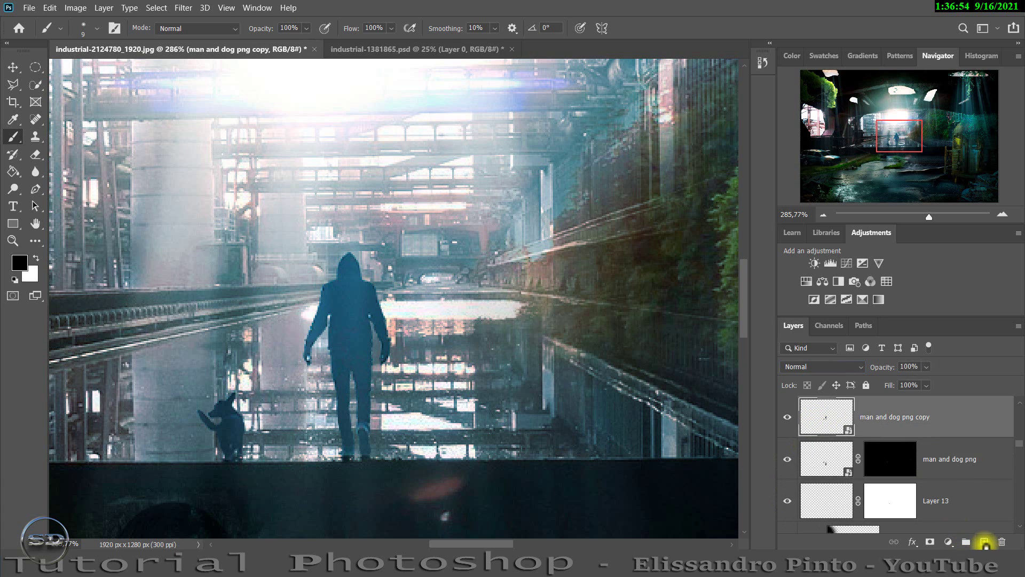
{"action": "left_click", "coordinate": [984, 542]}
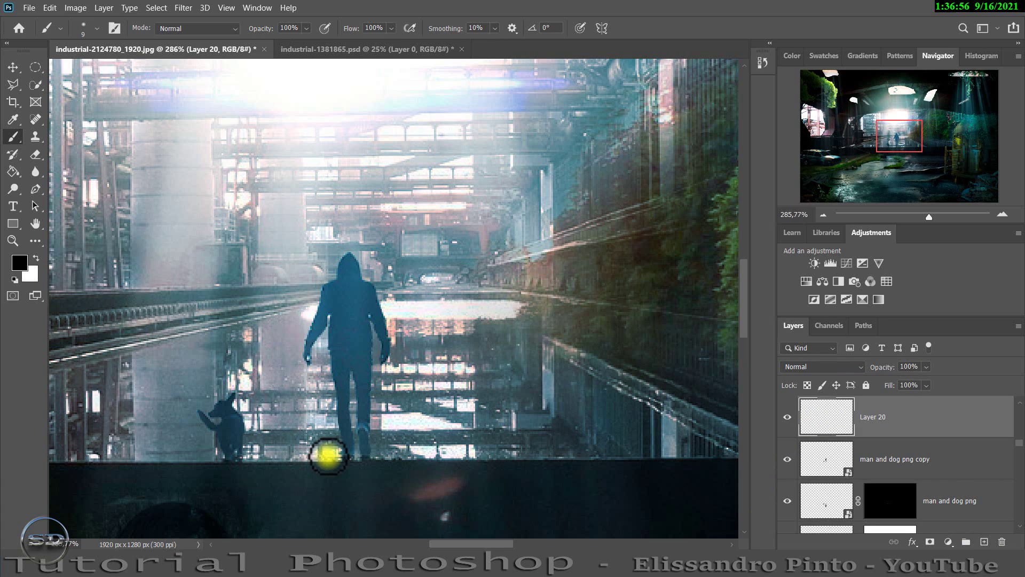
{"action": "left_click_drag", "start_coordinate": [343, 451], "coordinate": [382, 457]}
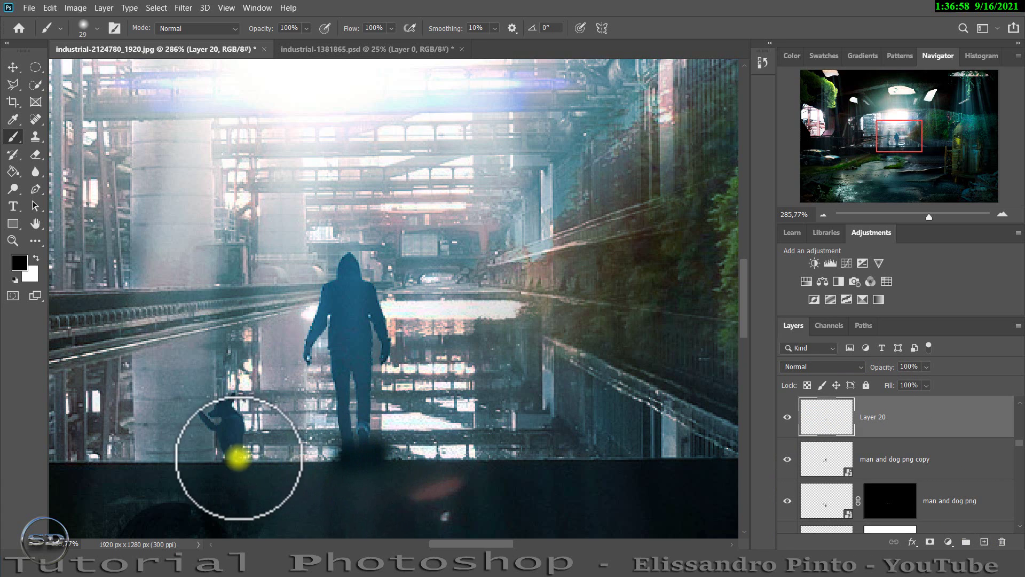
{"action": "right_click", "coordinate": [893, 427]}
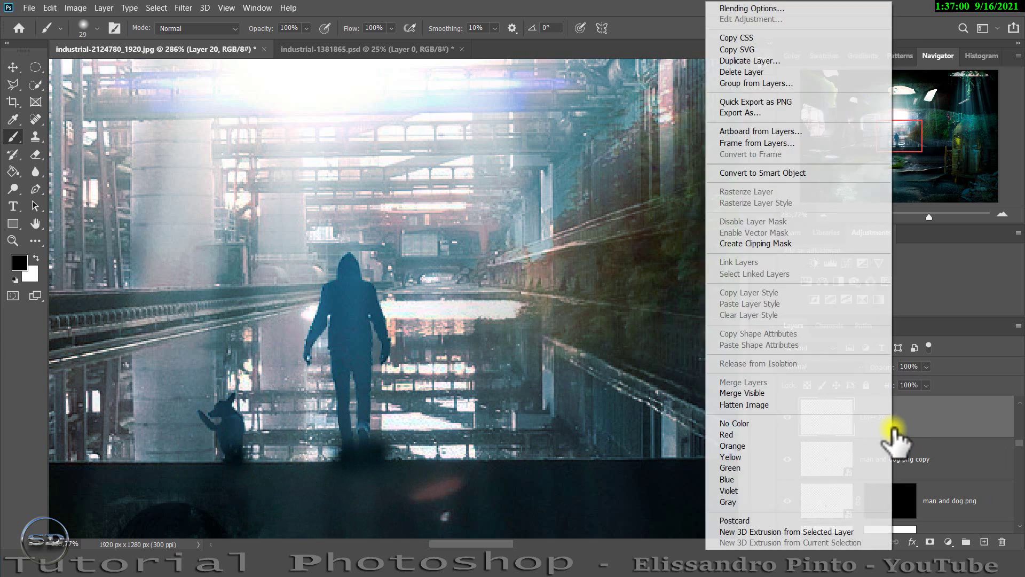
{"action": "left_click", "coordinate": [792, 243]}
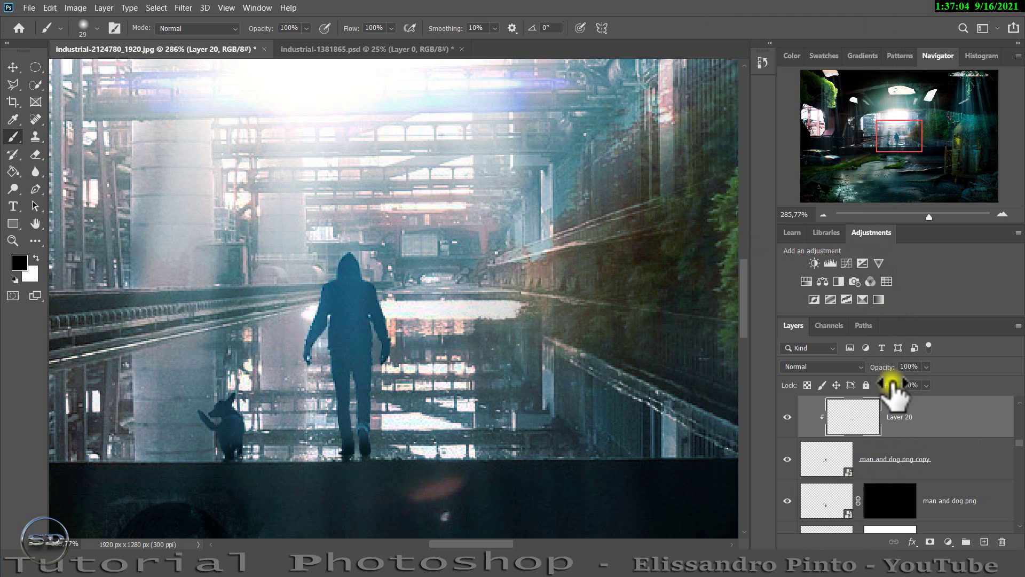
{"action": "left_click_drag", "start_coordinate": [891, 386], "coordinate": [873, 367]}
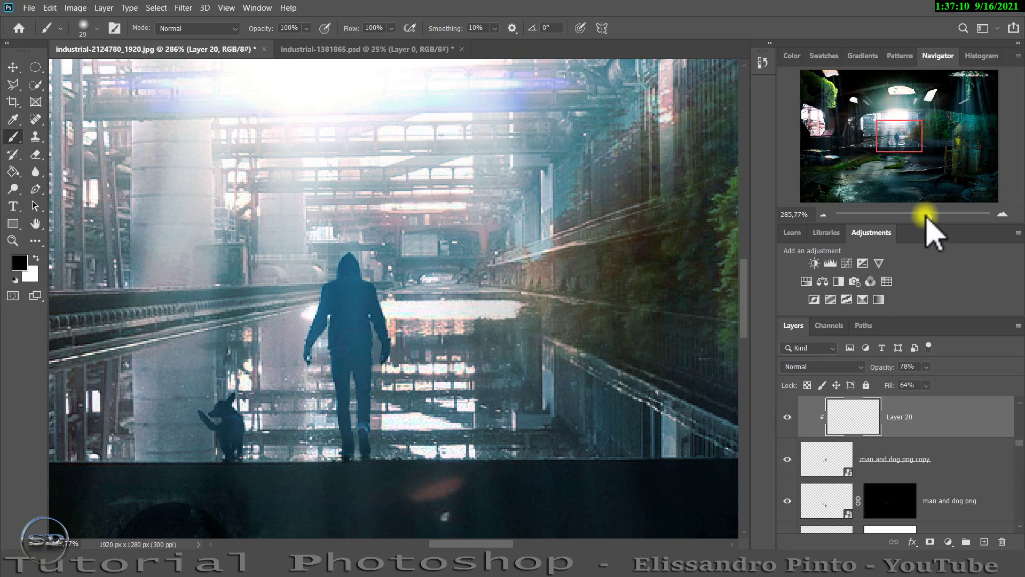
{"action": "left_click_drag", "start_coordinate": [926, 216], "coordinate": [904, 216]}
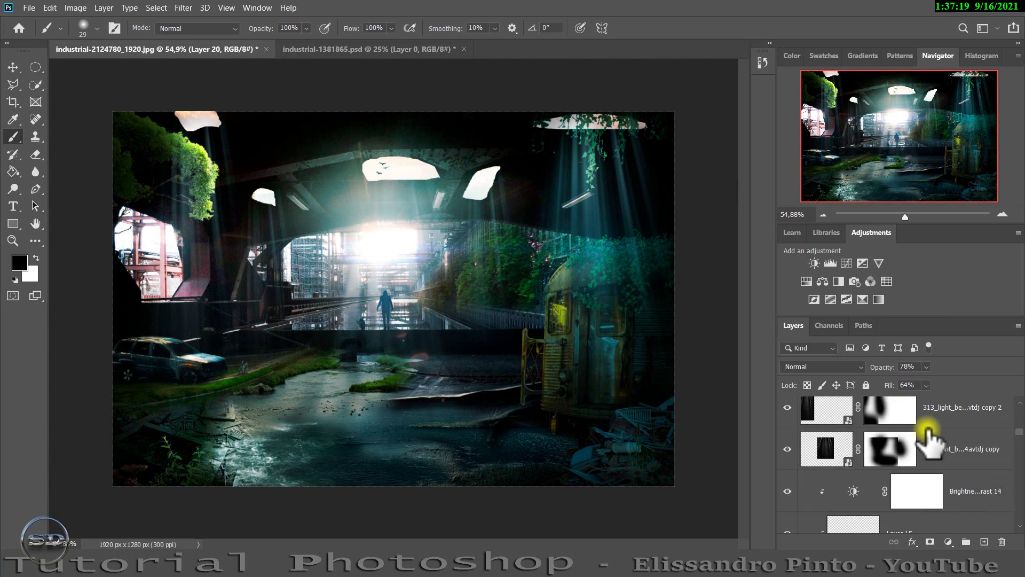
Step: Stamp the visible scene into a new merged layer and duplicate it
{"action": "scroll", "coordinate": [940, 451], "scroll_direction": "up", "scroll_amount": 5}
{"action": "left_click", "coordinate": [920, 419]}
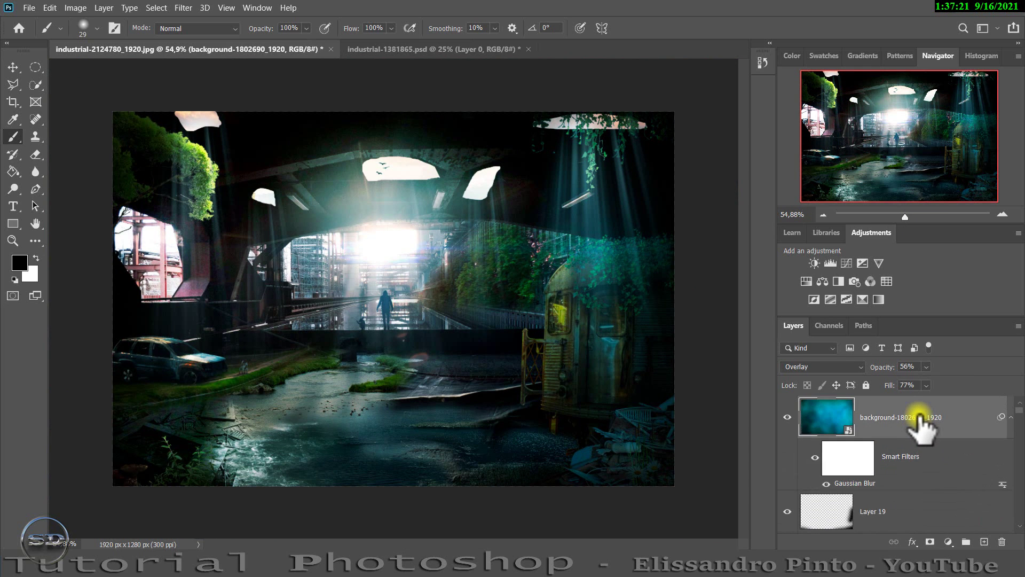
{"action": "key", "text": "ctrl+alt+shift+e"}
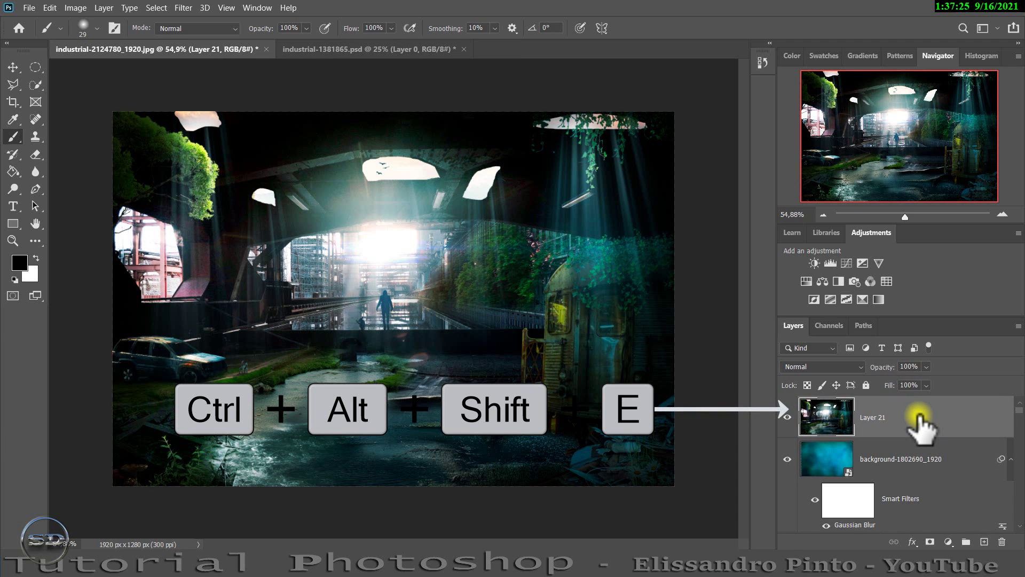
{"action": "key", "text": "ctrl+j"}
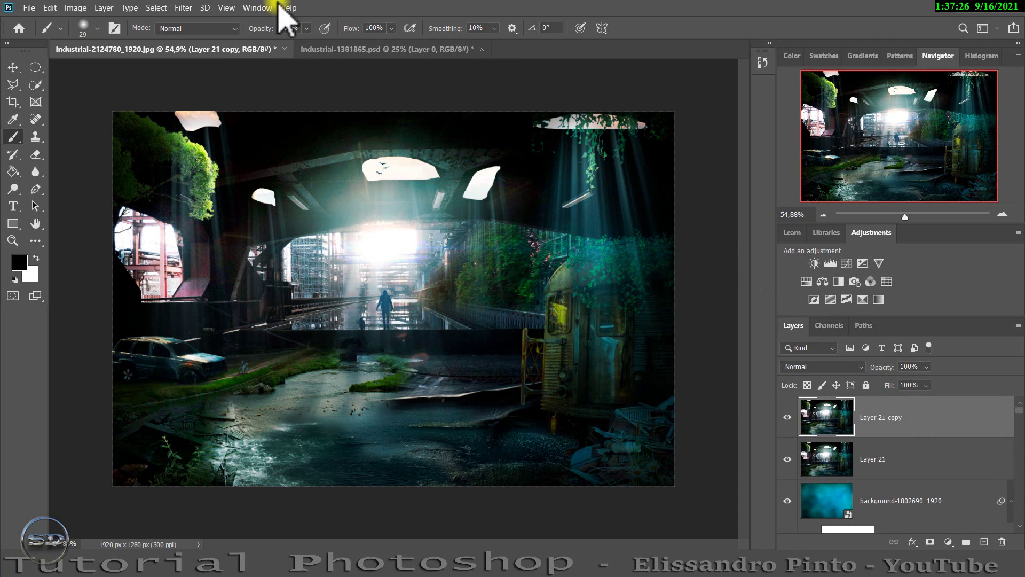
Step: Apply a diagonal 7 px Tilt-Shift blur to the copy, keeping the figure sharp
{"action": "left_click", "coordinate": [183, 8]}
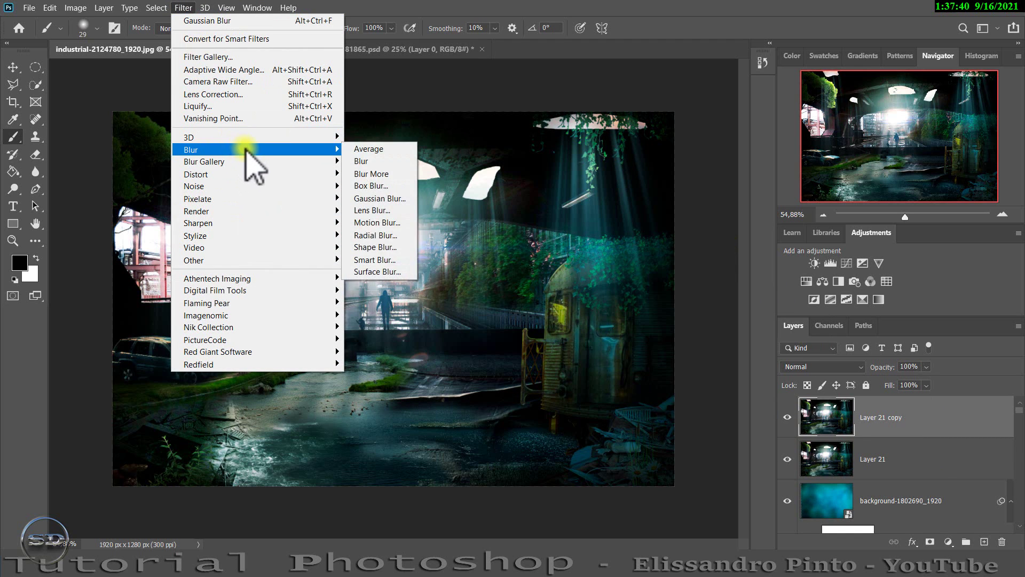
{"action": "mouse_move", "coordinate": [204, 162]}
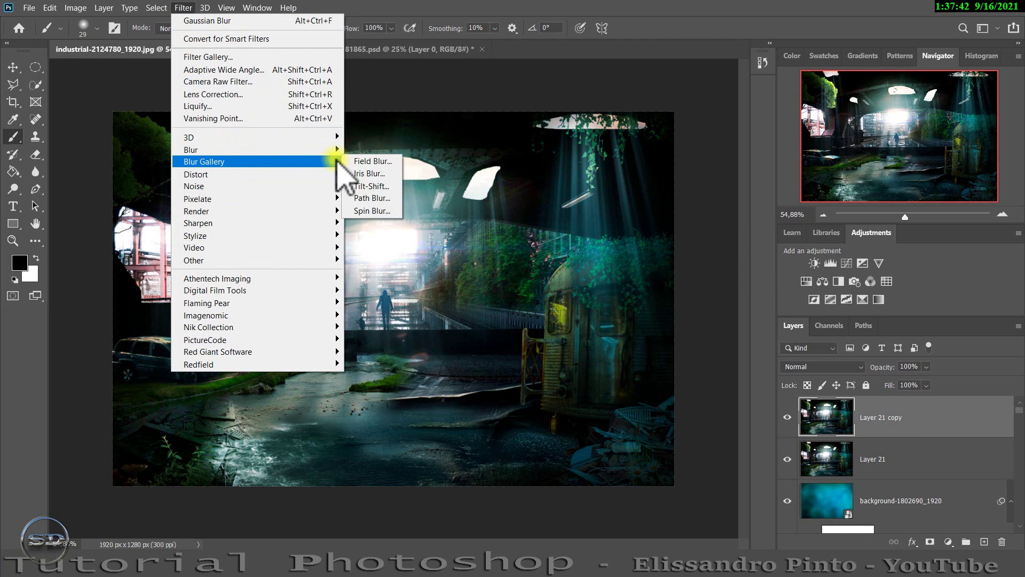
{"action": "left_click", "coordinate": [363, 185]}
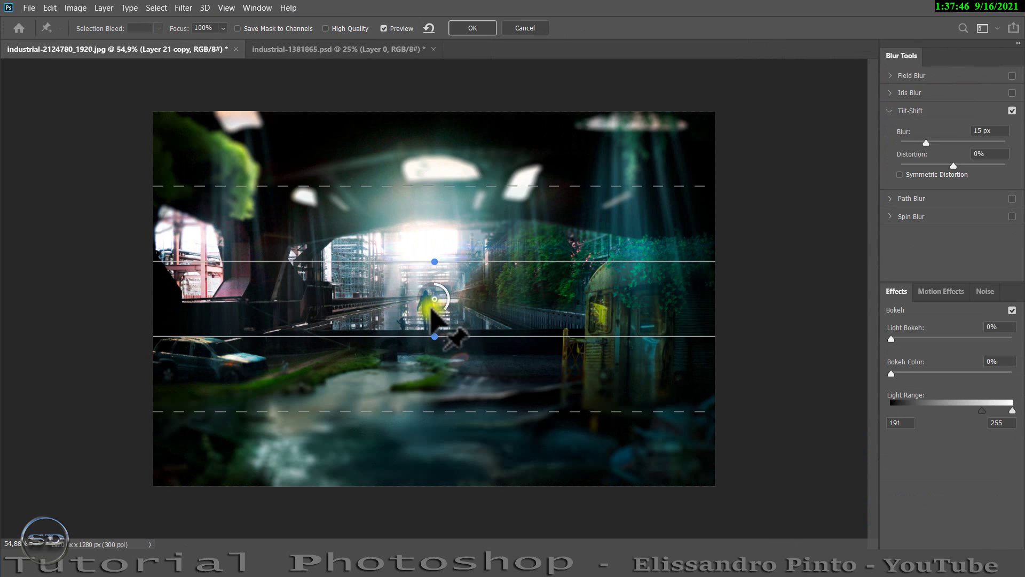
{"action": "left_click_drag", "start_coordinate": [429, 315], "coordinate": [427, 319]}
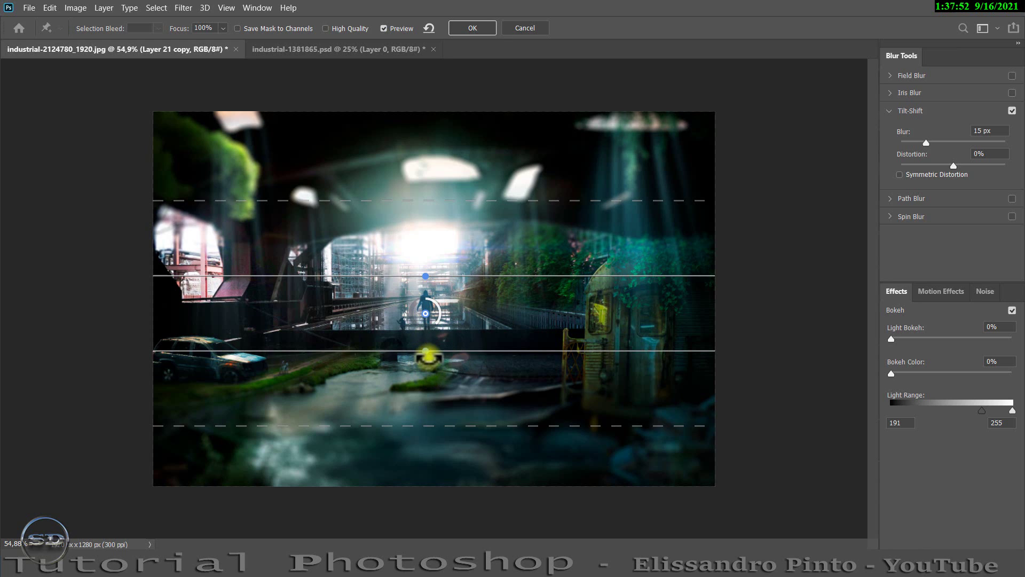
{"action": "left_click_drag", "start_coordinate": [428, 356], "coordinate": [440, 351]}
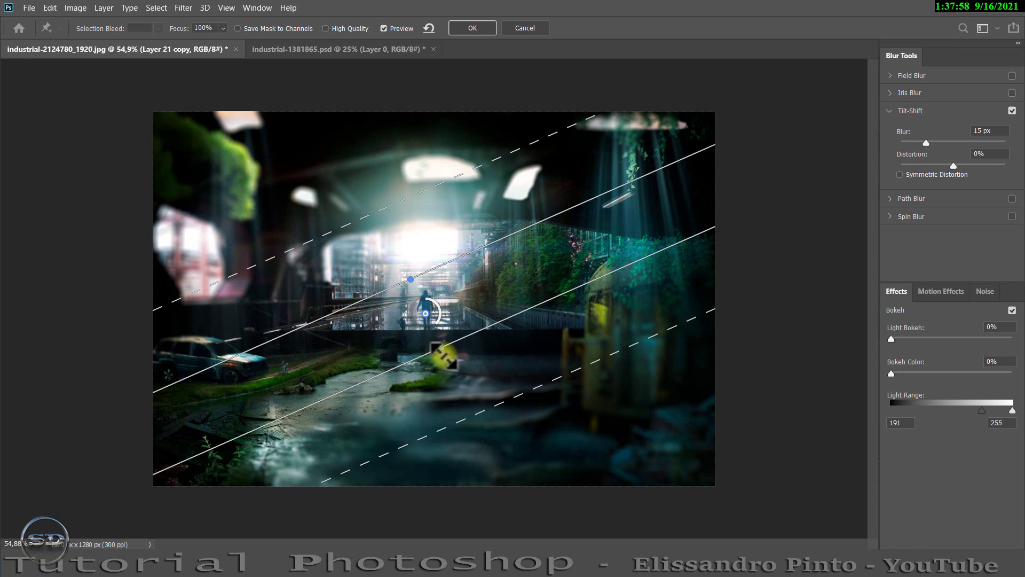
{"action": "left_click_drag", "start_coordinate": [495, 410], "coordinate": [551, 471]}
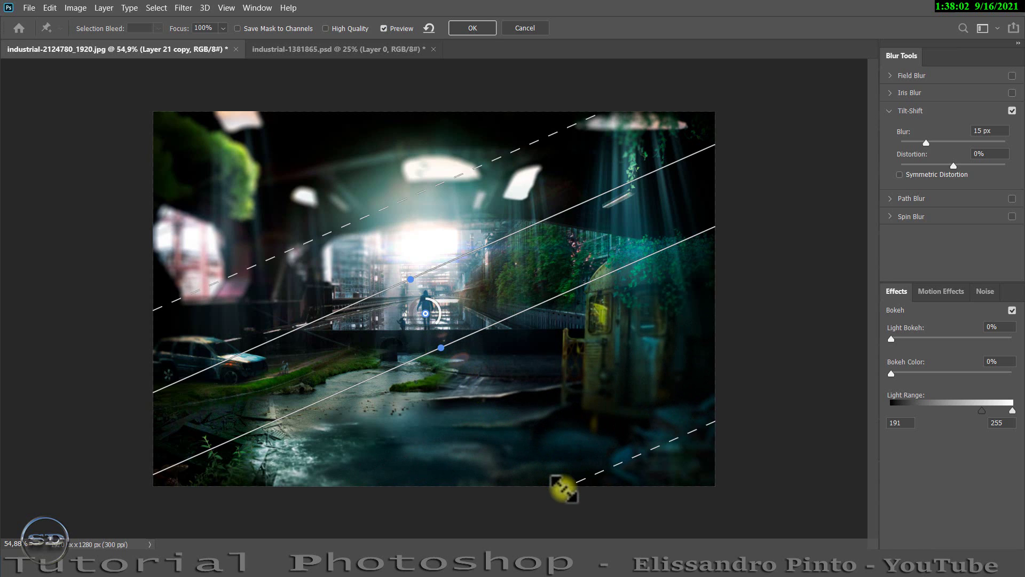
{"action": "left_click_drag", "start_coordinate": [361, 219], "coordinate": [273, 142]}
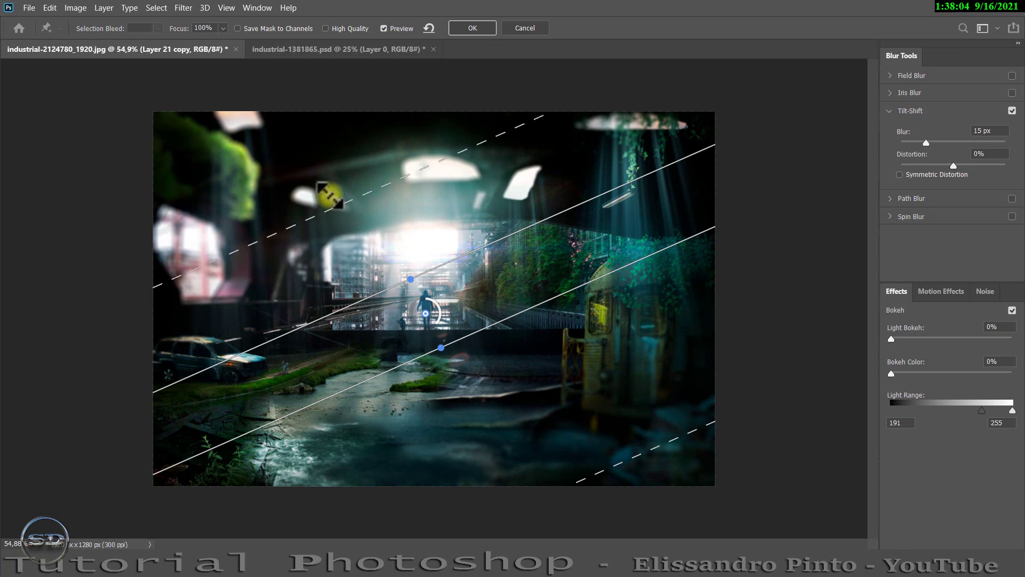
{"action": "left_click", "coordinate": [431, 318]}
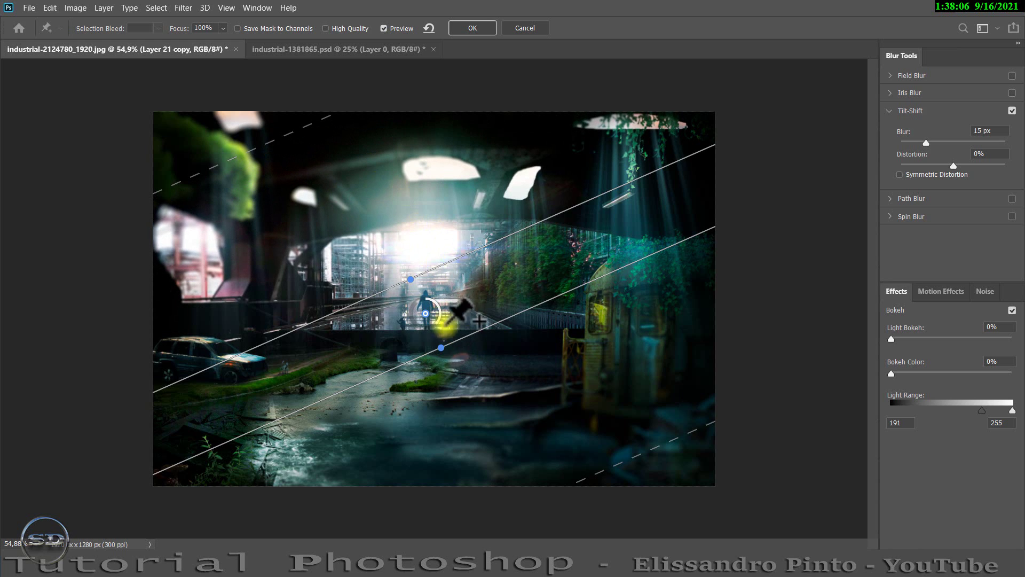
{"action": "left_click_drag", "start_coordinate": [436, 321], "coordinate": [439, 307]}
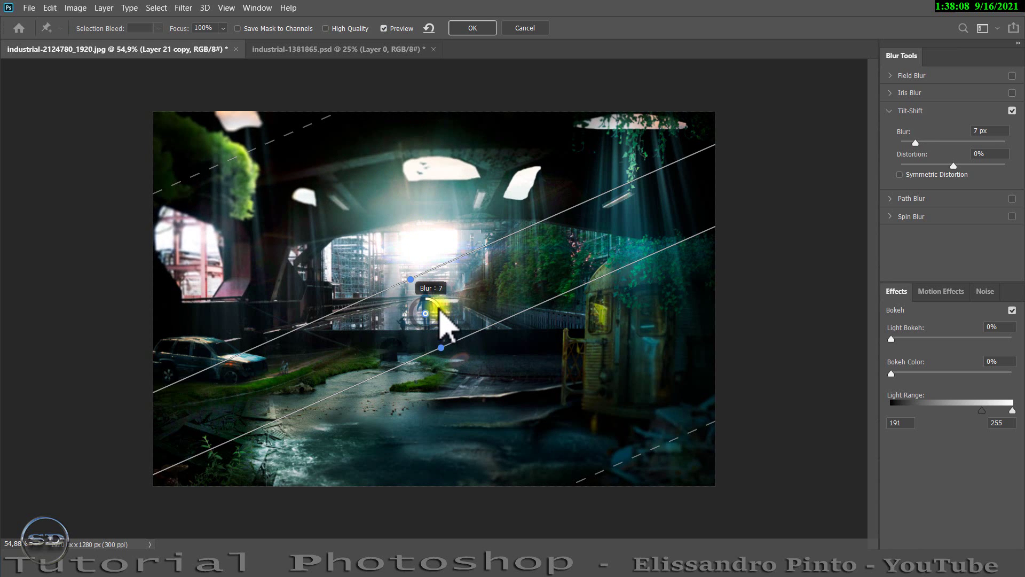
{"action": "left_click", "coordinate": [472, 28]}
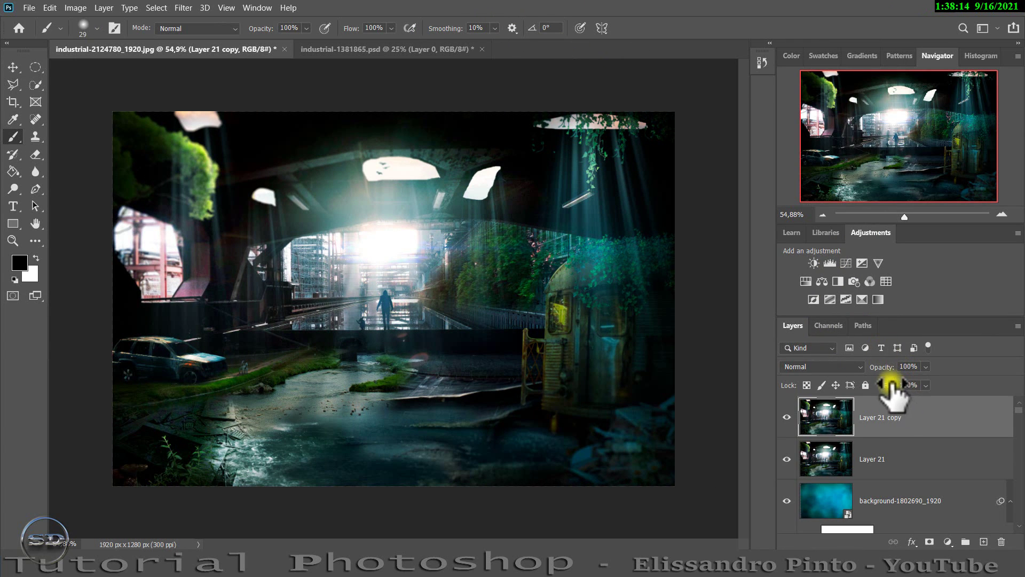
Step: Set the blurred copy to 78% fill, 67% opacity, and mask its blur with a 572 px brush
{"action": "left_click_drag", "start_coordinate": [891, 384], "coordinate": [866, 368]}
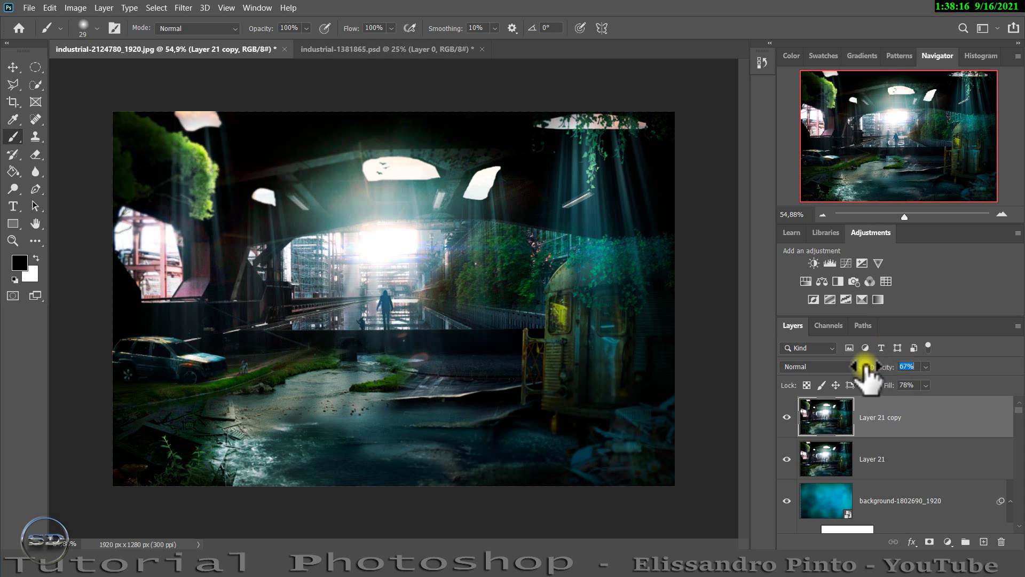
{"action": "left_click", "coordinate": [929, 541]}
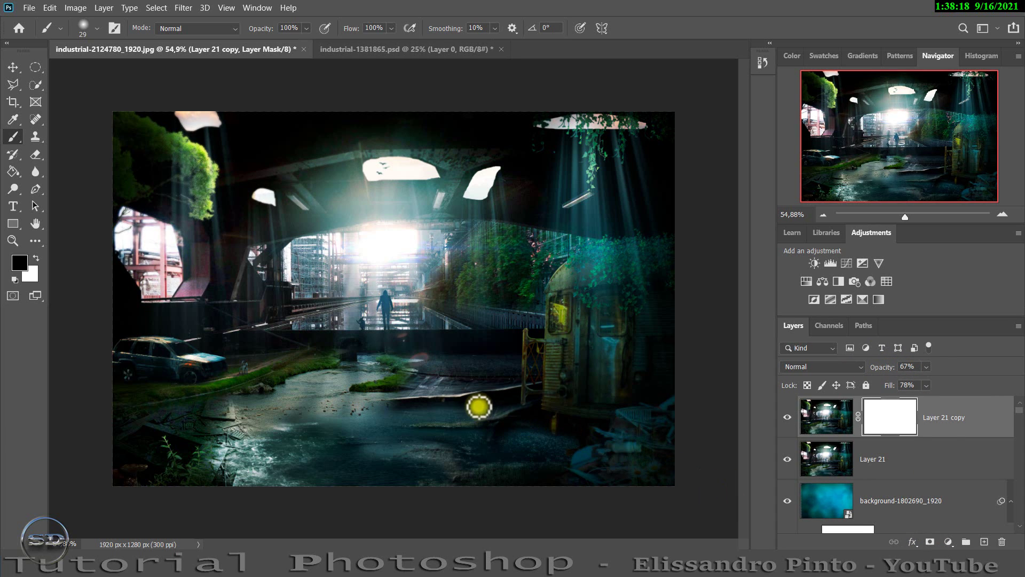
{"action": "left_click_drag", "start_coordinate": [479, 407], "coordinate": [590, 427]}
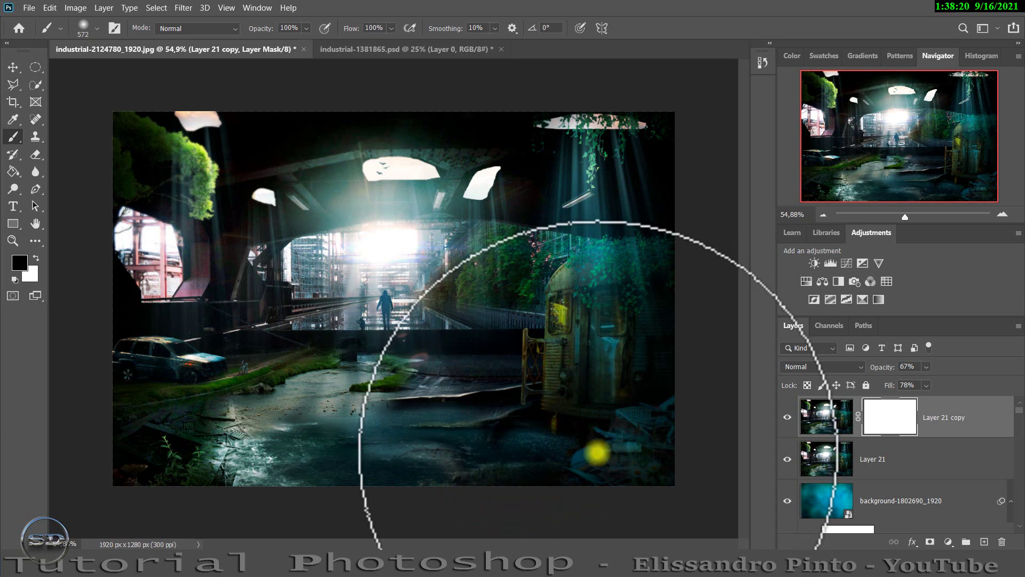
{"action": "left_click", "coordinate": [626, 465]}
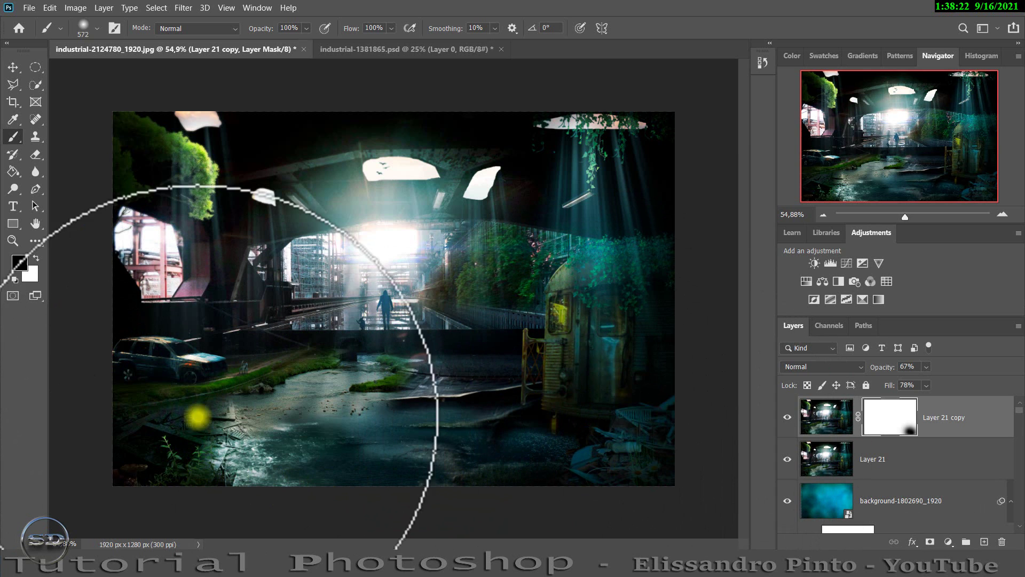
{"action": "left_click", "coordinate": [177, 373]}
{"action": "left_click", "coordinate": [269, 365]}
{"action": "left_click", "coordinate": [374, 316]}
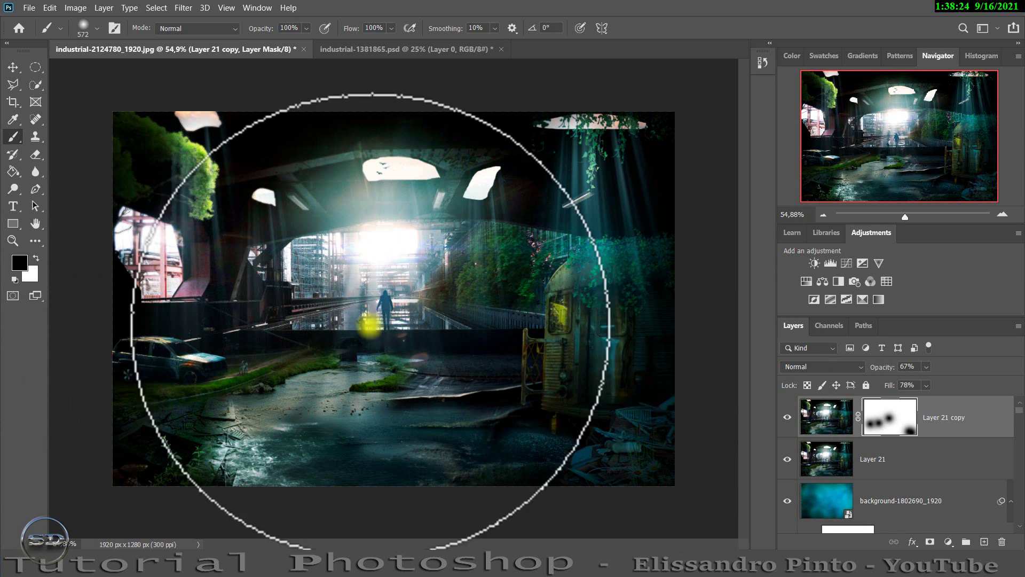
{"action": "left_click_drag", "start_coordinate": [904, 217], "coordinate": [931, 215]}
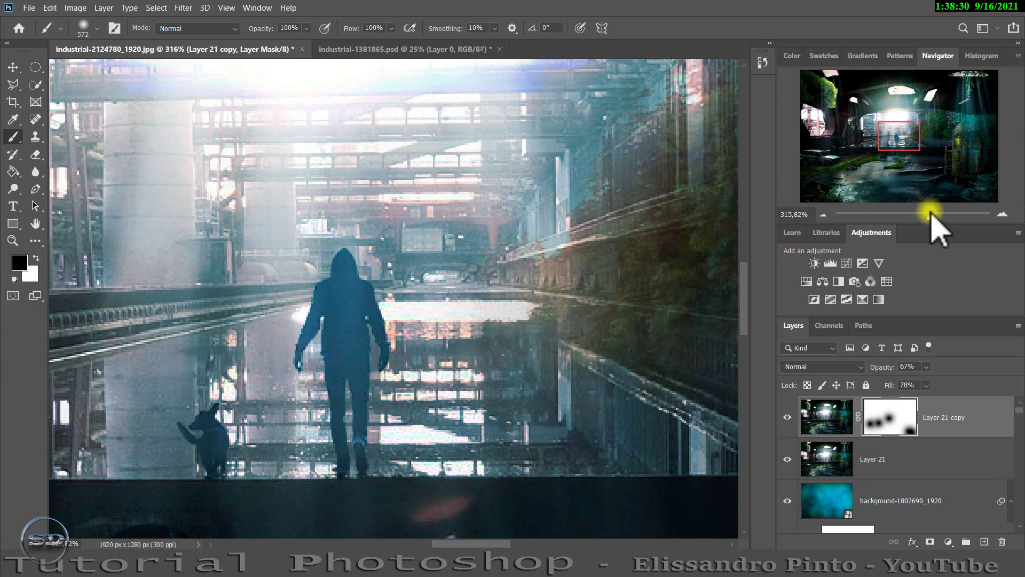
Step: Stamp visible layers into Layer 22 and blur the floor edge under the figure's feet
{"action": "key", "text": "ctrl+alt+shift+e"}
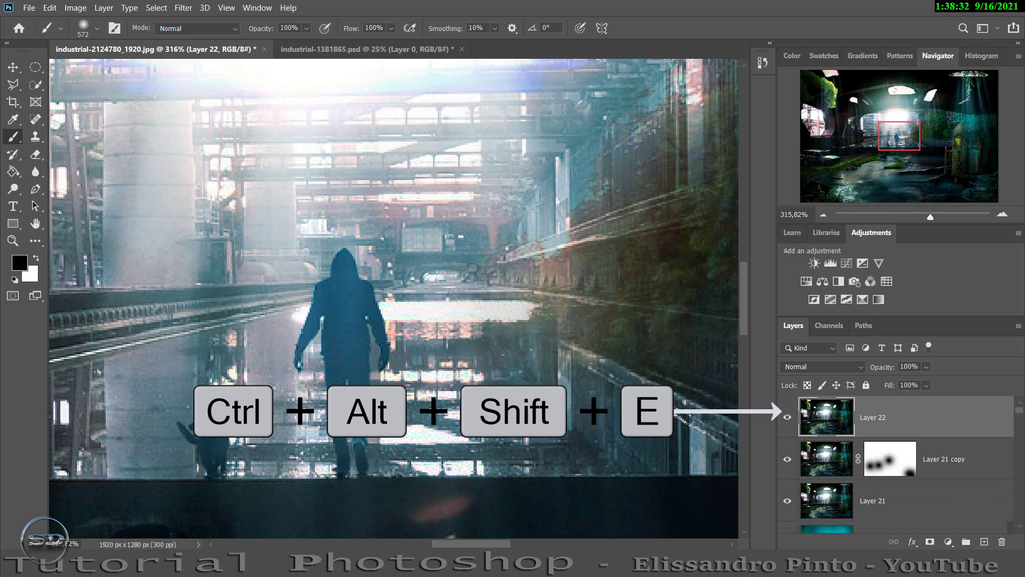
{"action": "left_click", "coordinate": [35, 172]}
{"action": "left_click_drag", "start_coordinate": [371, 482], "coordinate": [184, 480]}
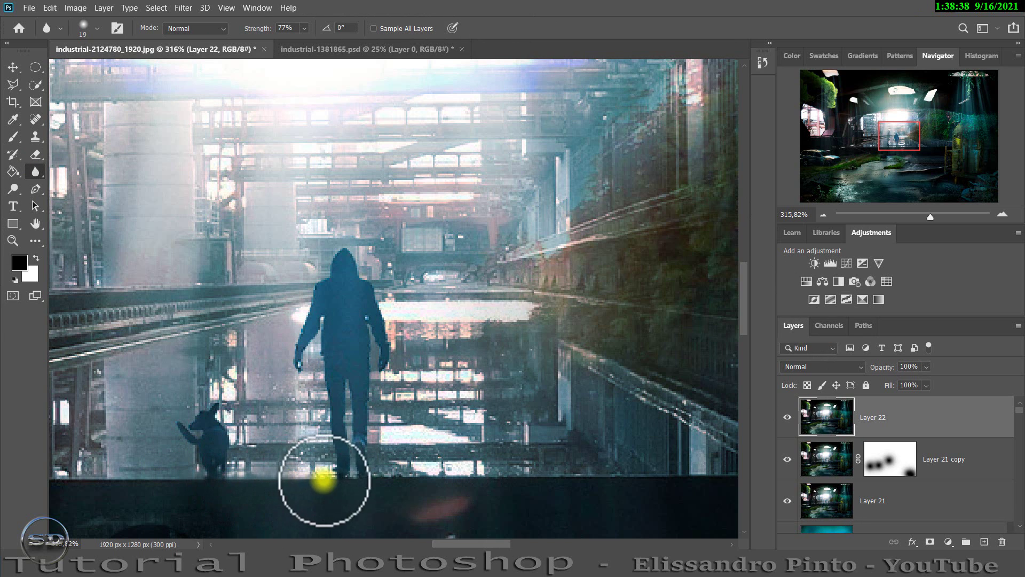
{"action": "mouse_move", "coordinate": [408, 486]}
{"action": "left_mouse_down"}
{"action": "mouse_move", "coordinate": [384, 480]}
{"action": "mouse_move", "coordinate": [650, 471]}
{"action": "mouse_move", "coordinate": [736, 447]}
{"action": "left_mouse_up"}
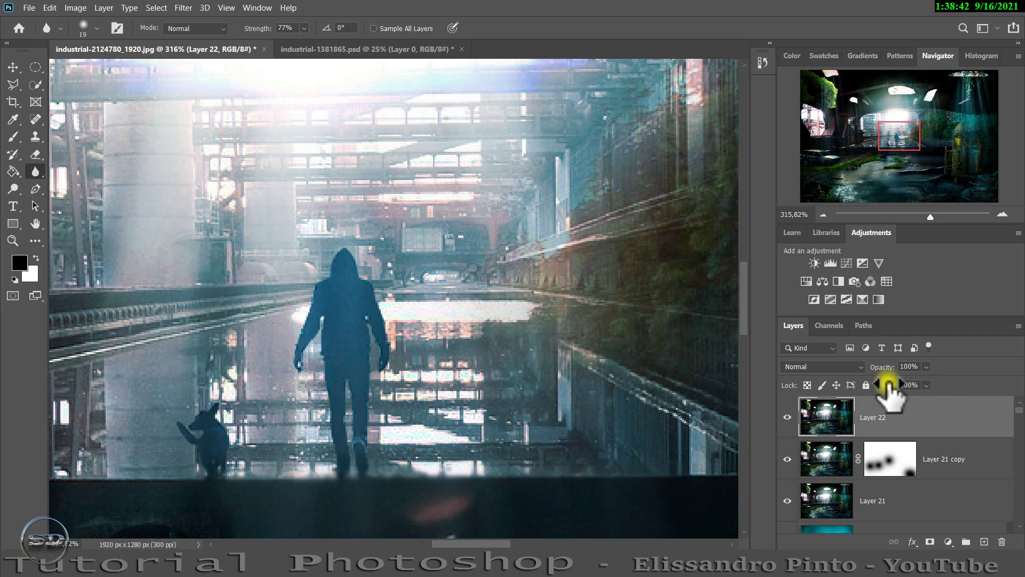
Step: Set Layer 22 to 63% fill and 68% opacity
{"action": "left_click_drag", "start_coordinate": [890, 384], "coordinate": [876, 384]}
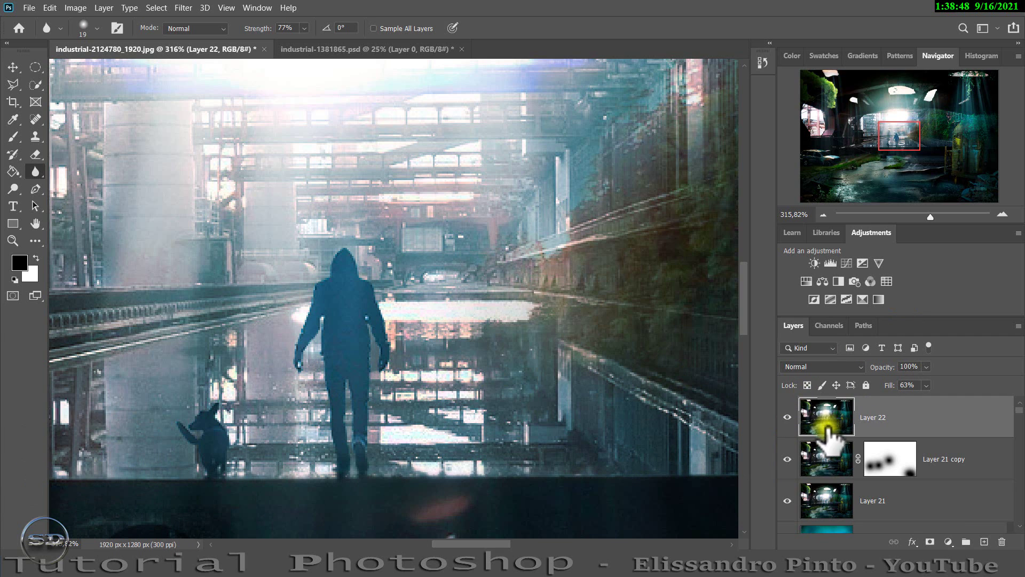
{"action": "left_click_drag", "start_coordinate": [886, 367], "coordinate": [866, 368]}
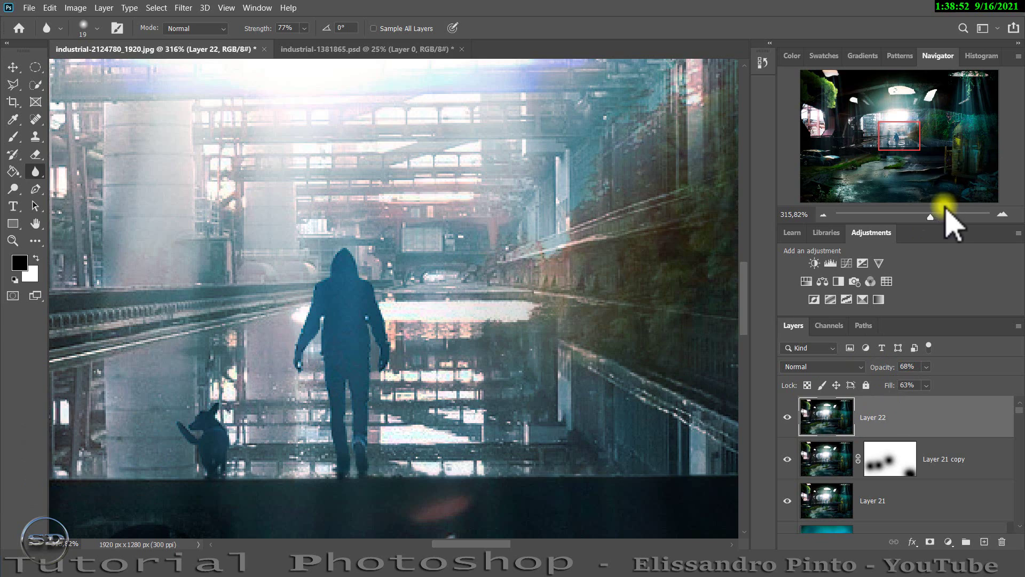
{"action": "left_click_drag", "start_coordinate": [930, 215], "coordinate": [908, 216]}
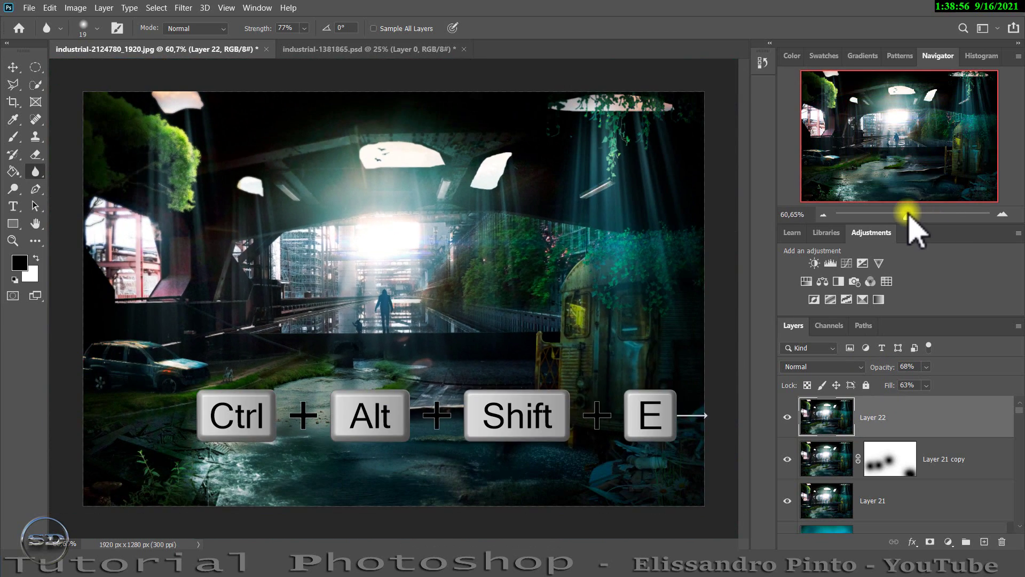
Step: Stamp visible layers into Layer 23 and add a Color Lookup layer with 3Strip.look
{"action": "key", "text": "ctrl+alt+shift+e"}
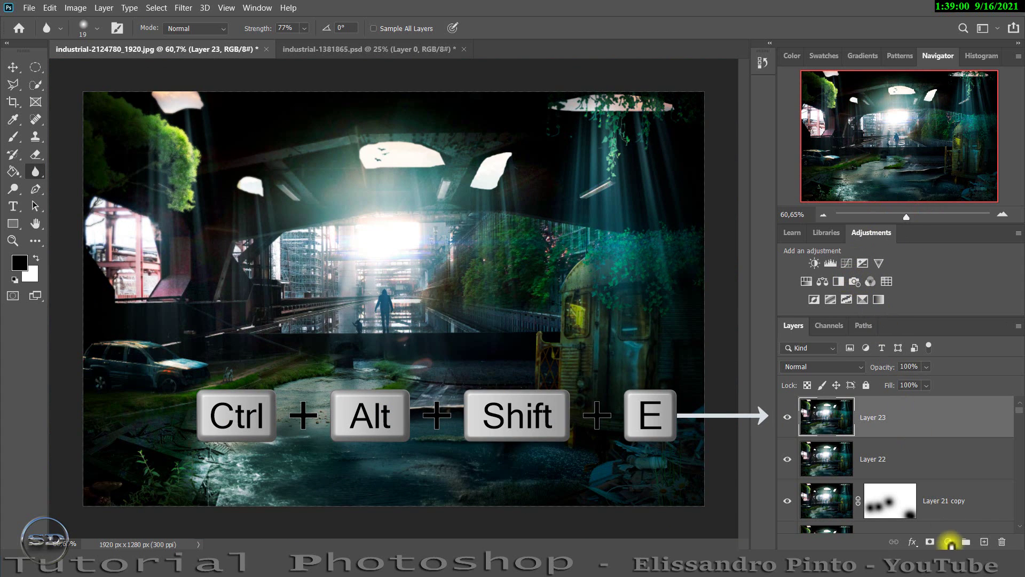
{"action": "left_click", "coordinate": [948, 541]}
{"action": "left_click", "coordinate": [955, 467]}
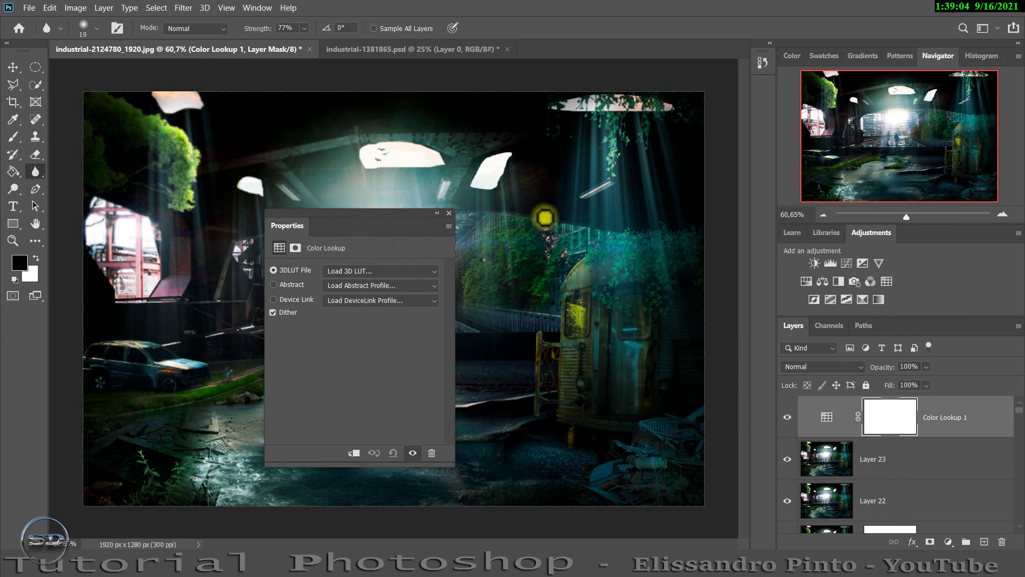
{"action": "left_click_drag", "start_coordinate": [391, 230], "coordinate": [654, 210]}
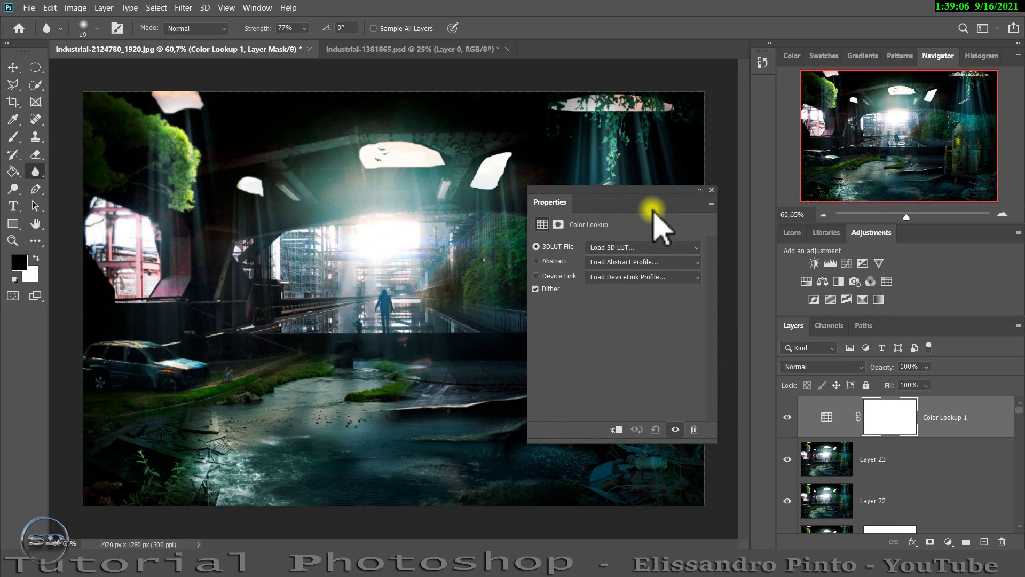
{"action": "left_click", "coordinate": [623, 243]}
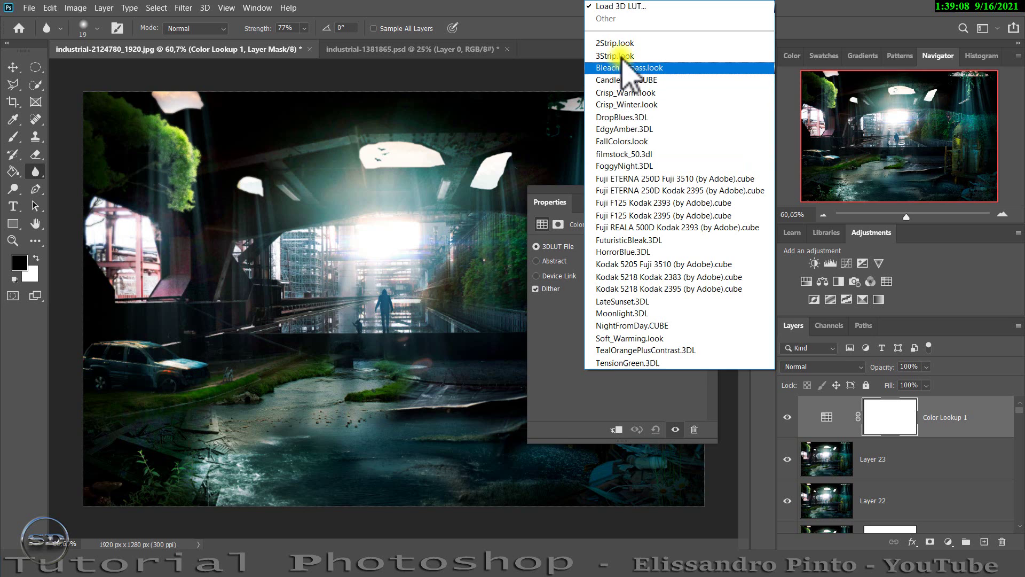
{"action": "left_click", "coordinate": [640, 68]}
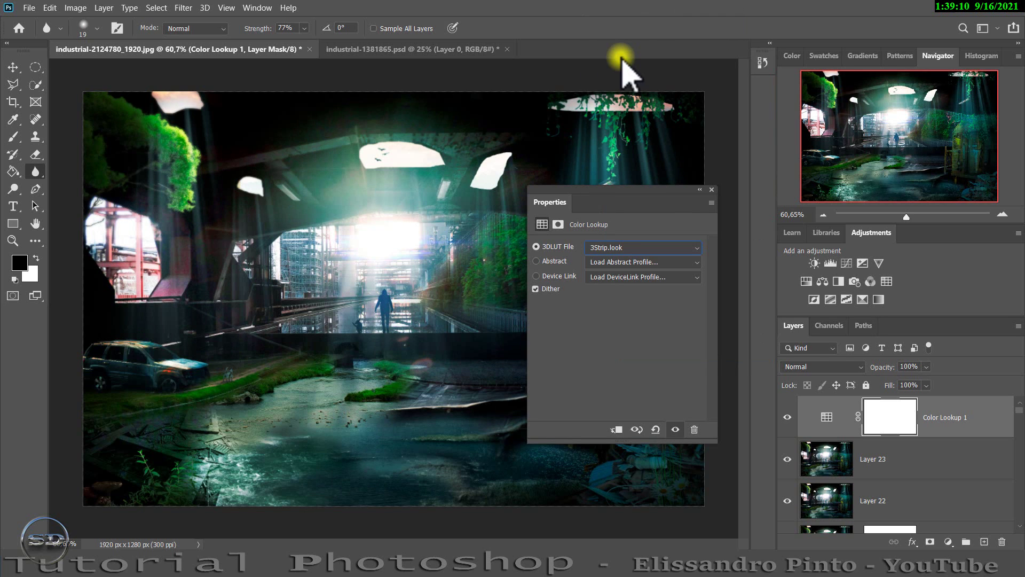
Step: Preview the 3DLUT presets and settle on filmstock_50.3dl
{"action": "key", "text": "Down"}
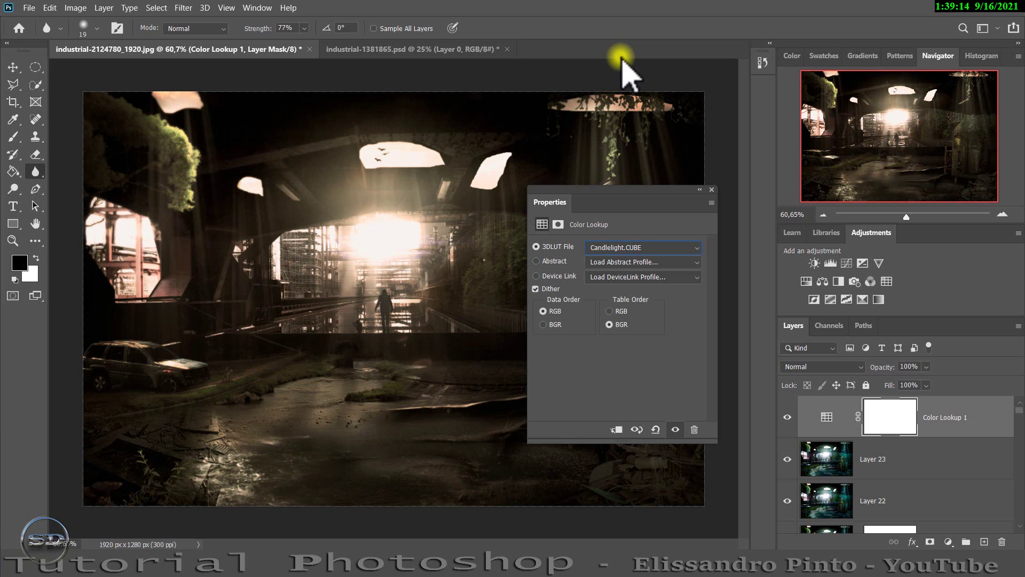
{"action": "key", "text": "Down"}
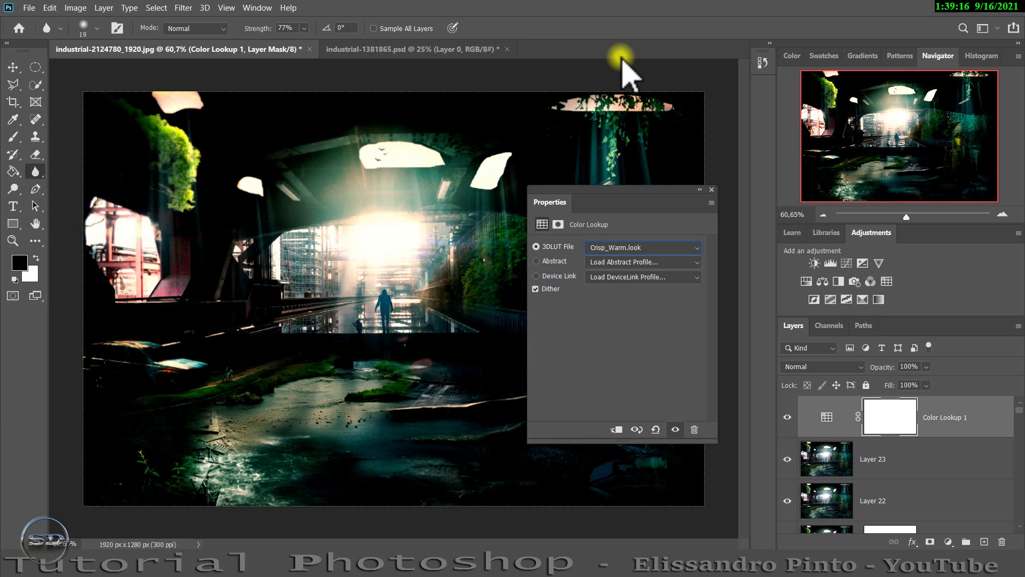
{"action": "key", "text": "Down"}
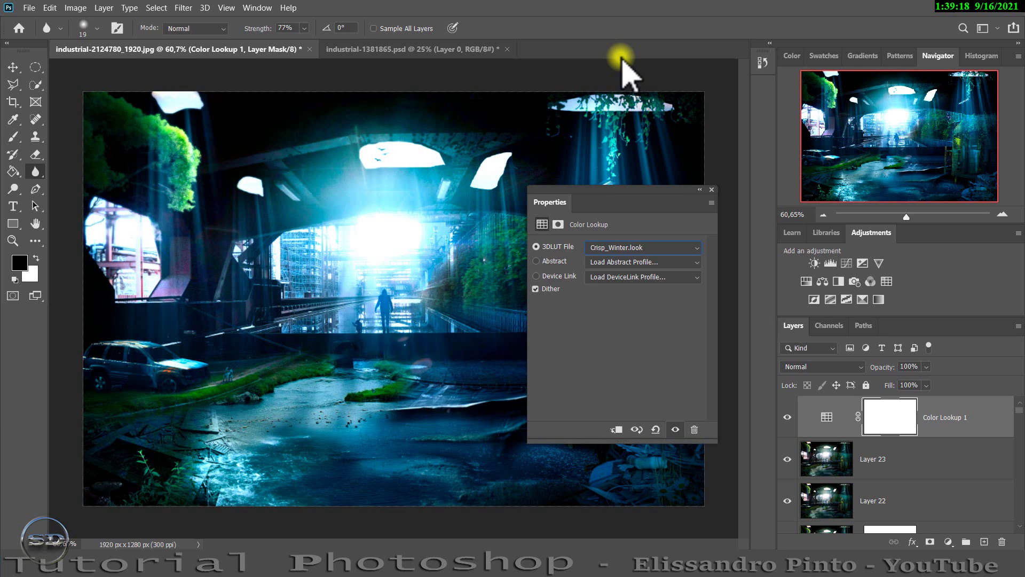
{"action": "key", "text": "Down"}
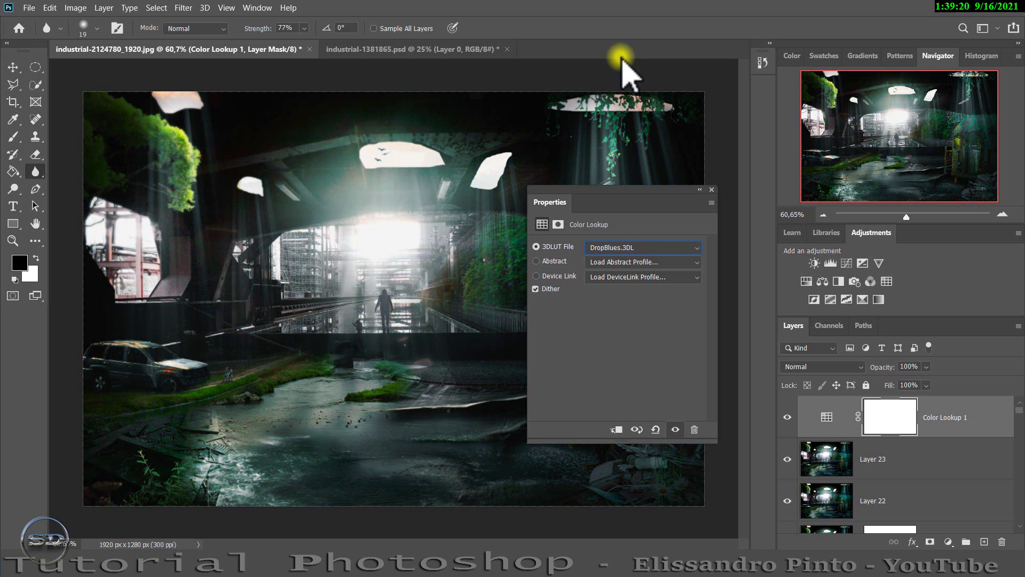
{"action": "key", "text": "Down"}
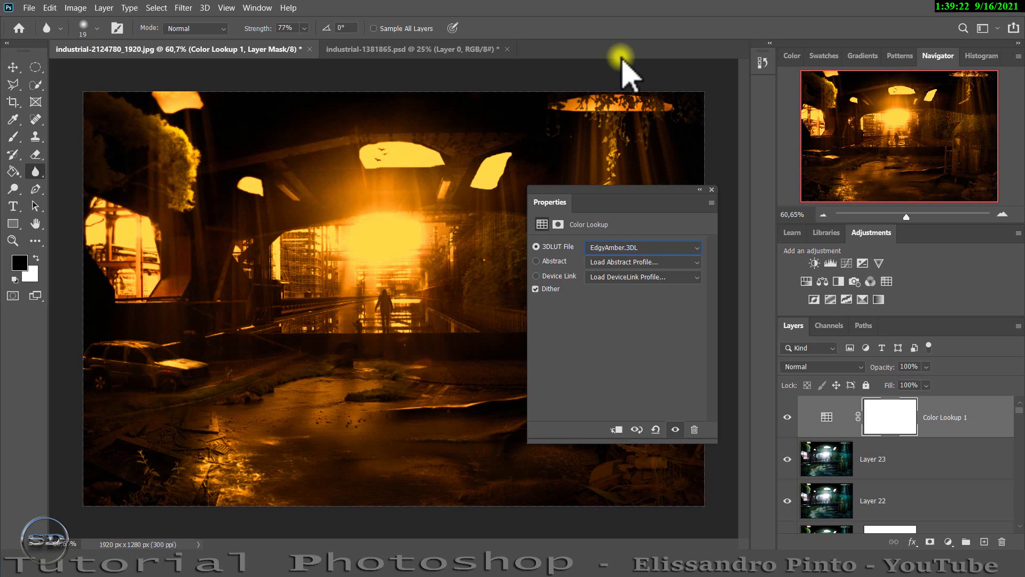
{"action": "key", "text": "Down"}
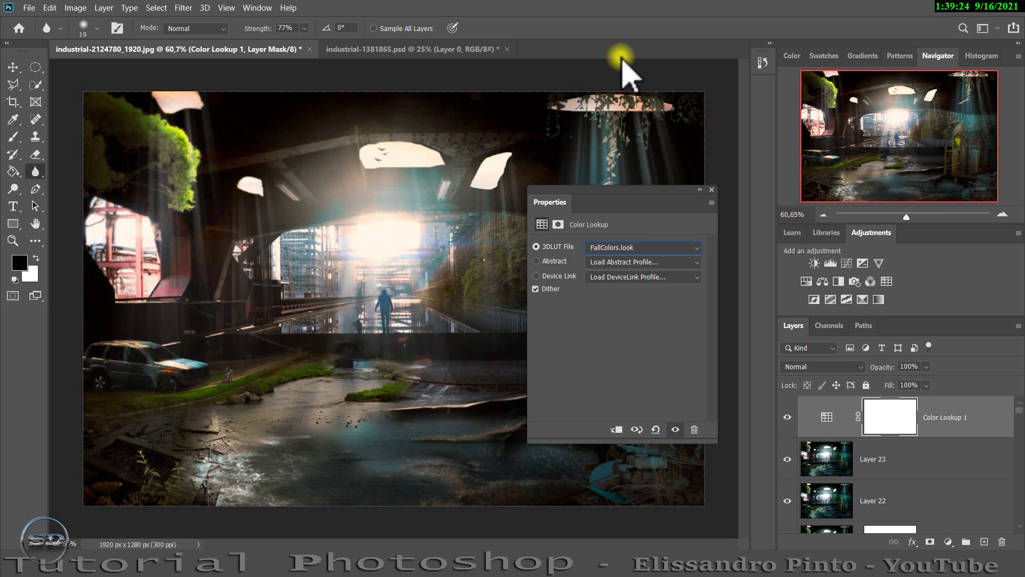
{"action": "key", "text": "Down"}
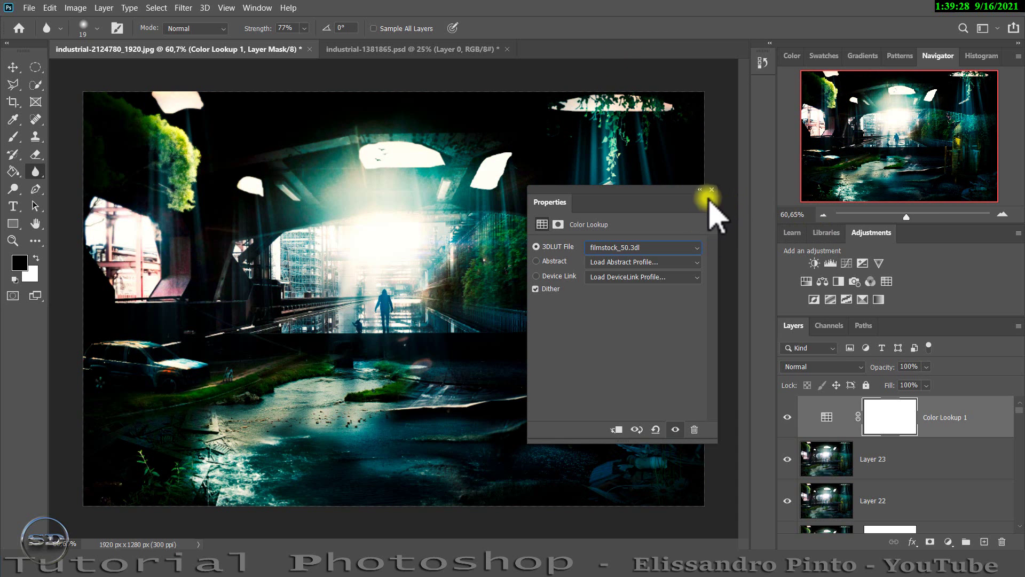
Step: Lower Color Lookup 1 to 47% opacity and stamp the result into Layer 24
{"action": "left_click", "coordinate": [710, 190]}
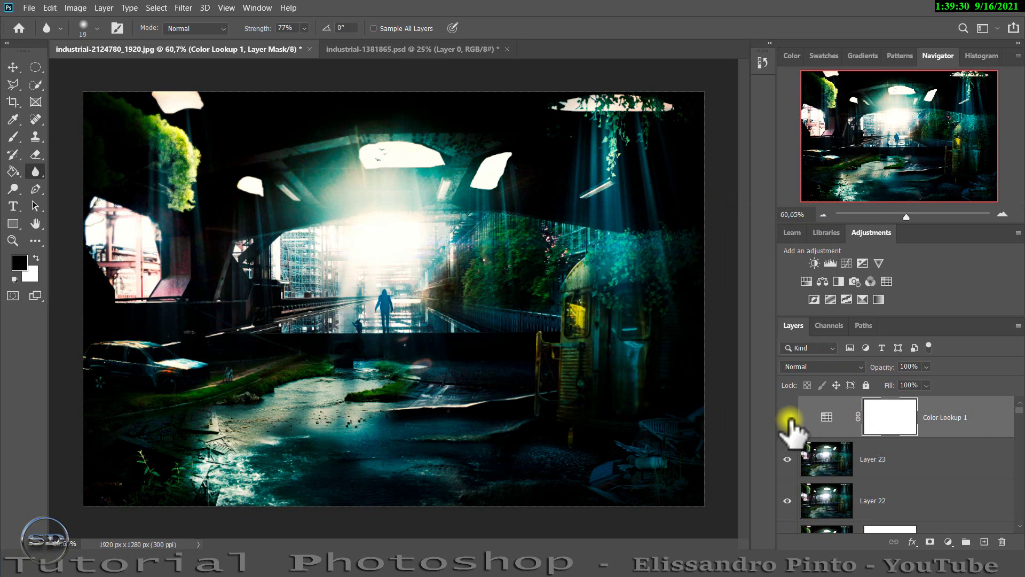
{"action": "left_click", "coordinate": [787, 417]}
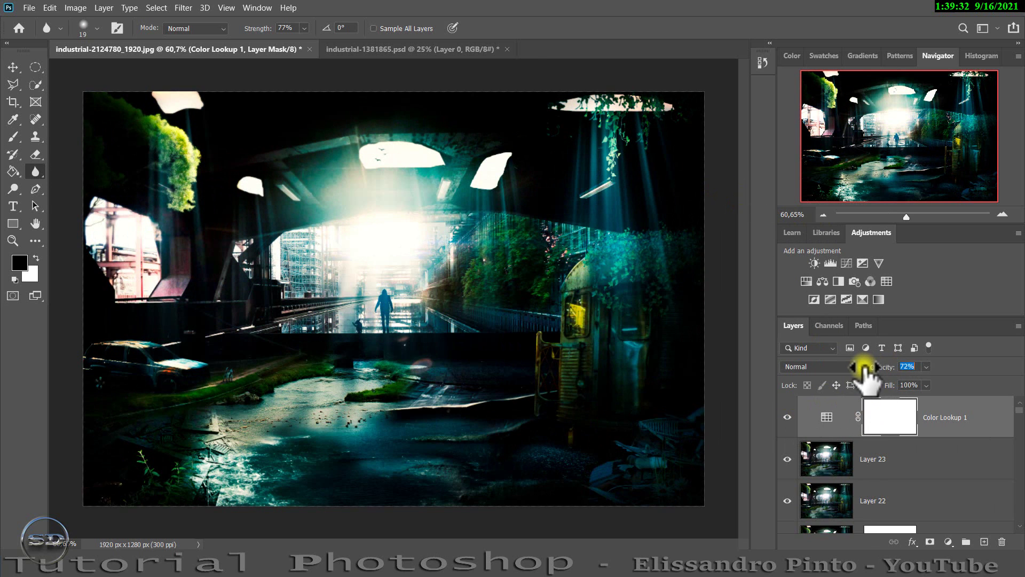
{"action": "mouse_move", "coordinate": [884, 368]}
{"action": "left_mouse_down"}
{"action": "mouse_move", "coordinate": [854, 369]}
{"action": "mouse_move", "coordinate": [872, 385]}
{"action": "left_mouse_up"}
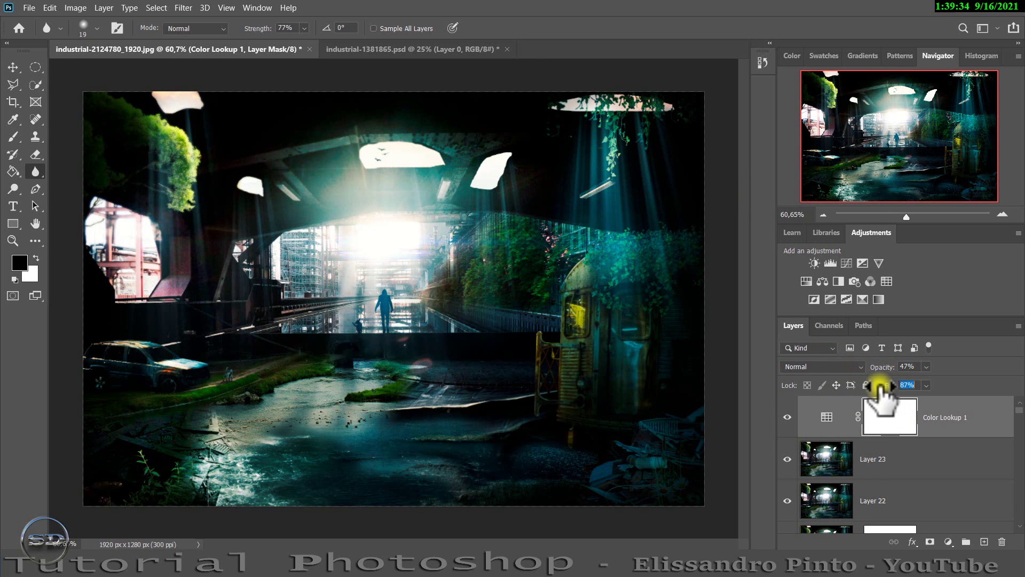
{"action": "type", "text": "71"}
{"action": "left_click", "coordinate": [787, 416]}
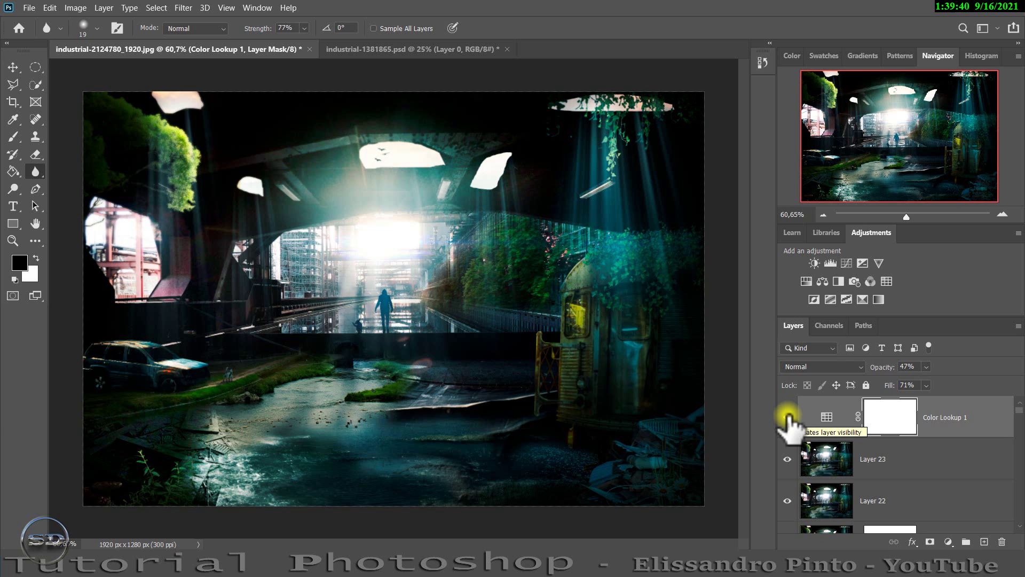
{"action": "key", "text": "ctrl+shift+alt+e"}
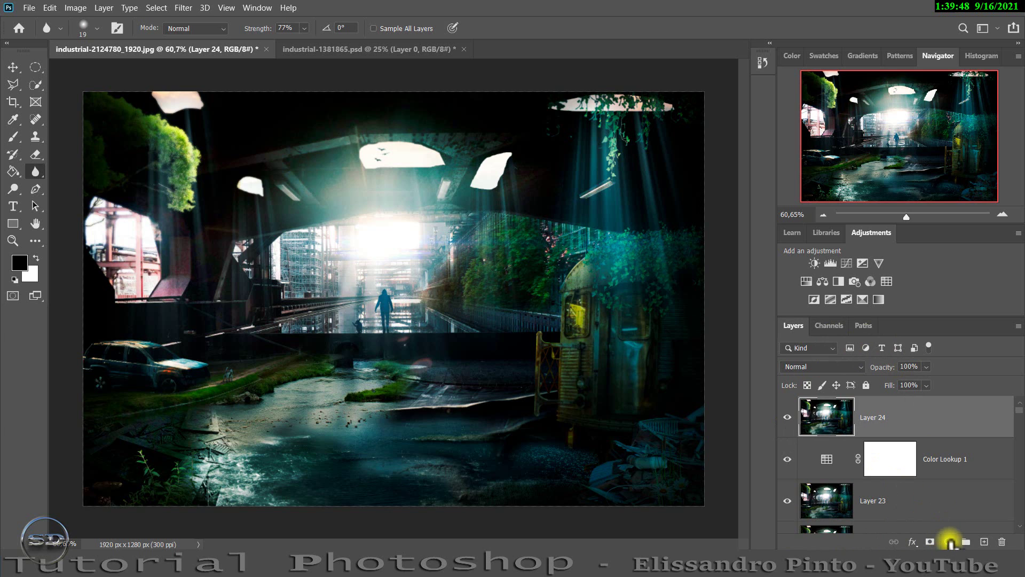
Step: Add Color Lookup 2 and audition presets from EdgyAmber.3DL to Kodak 5218/2383
{"action": "left_click", "coordinate": [950, 541]}
{"action": "left_click", "coordinate": [968, 470]}
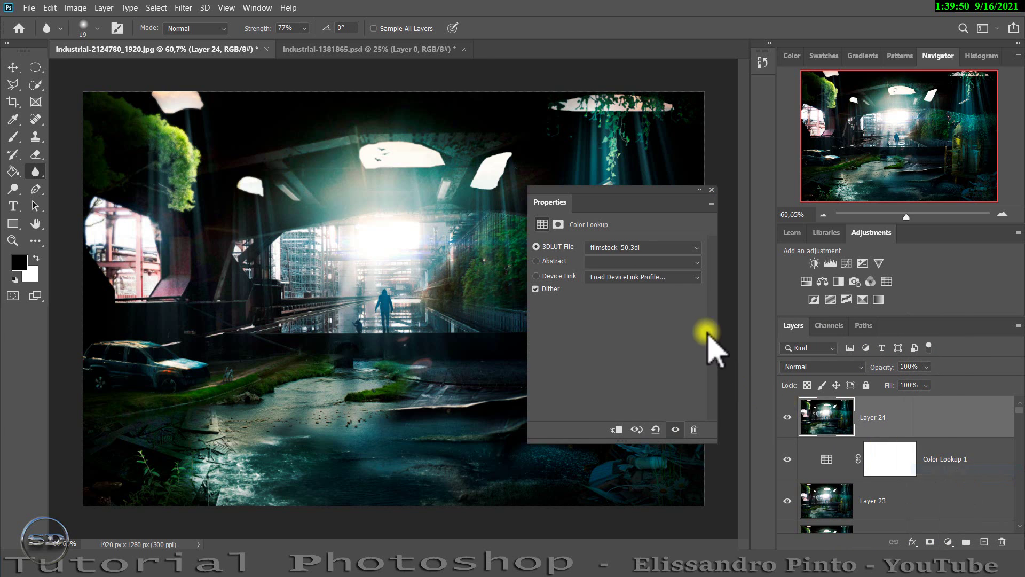
{"action": "left_click", "coordinate": [648, 247]}
{"action": "left_click", "coordinate": [625, 129]}
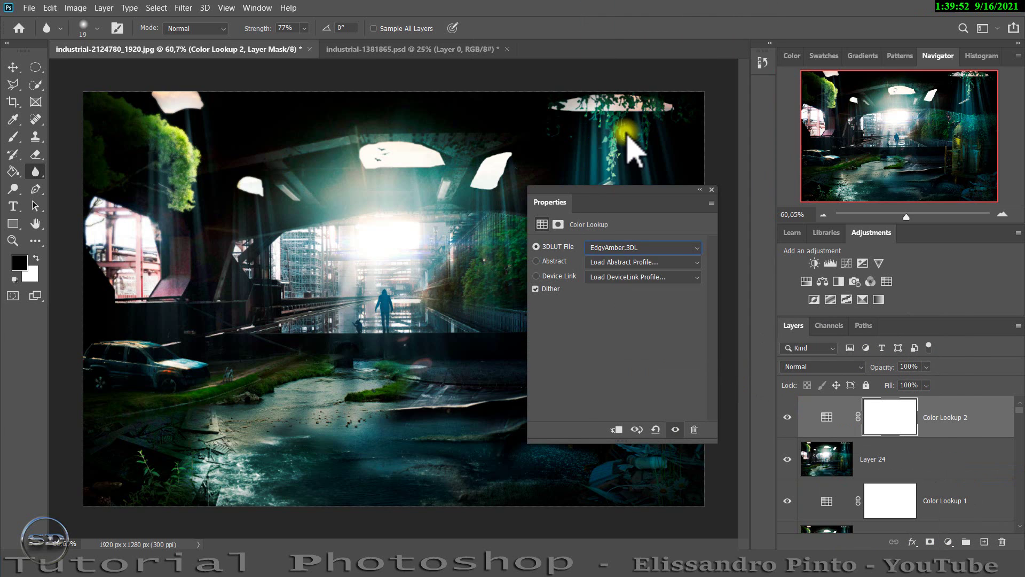
{"action": "key", "text": "Down"}
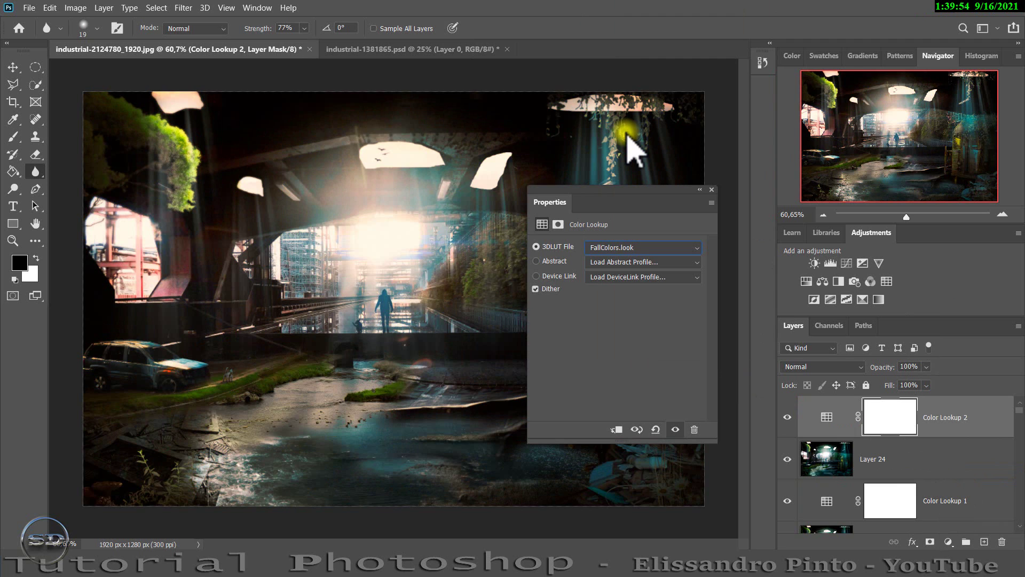
{"action": "key", "text": "Down"}
{"action": "key", "text": "Down"}
{"action": "key", "text": "Down"}
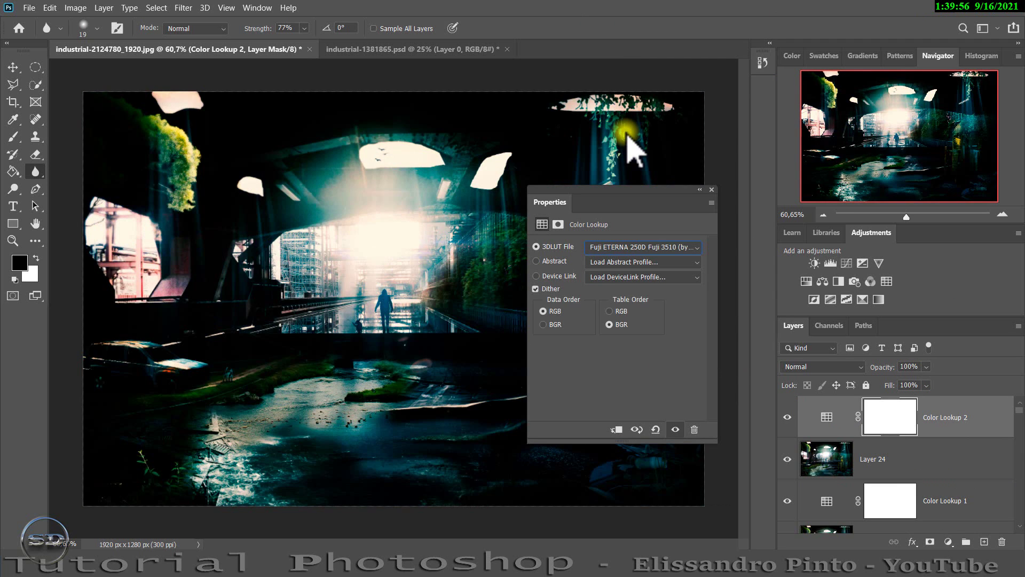
{"action": "key", "text": "Down"}
{"action": "key", "text": "Down"}
{"action": "key", "text": "Down"}
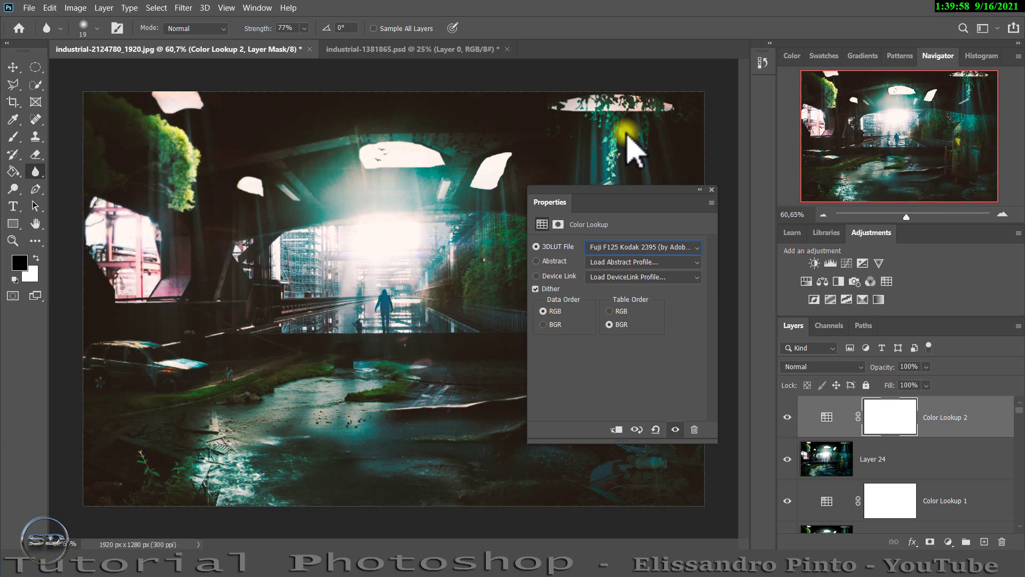
{"action": "key", "text": "Down"}
{"action": "key", "text": "Down"}
{"action": "key", "text": "Down"}
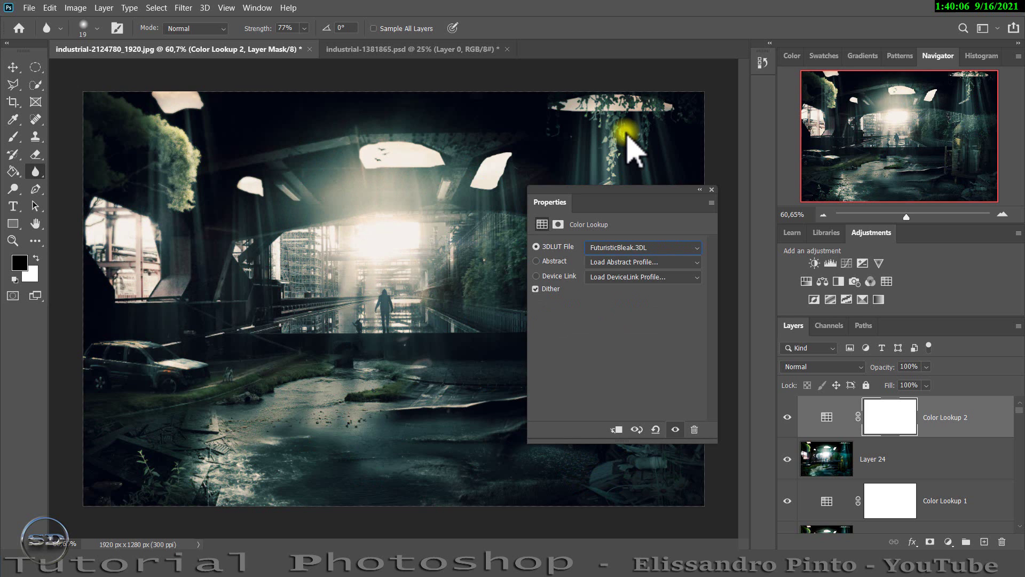
{"action": "key", "text": "Down"}
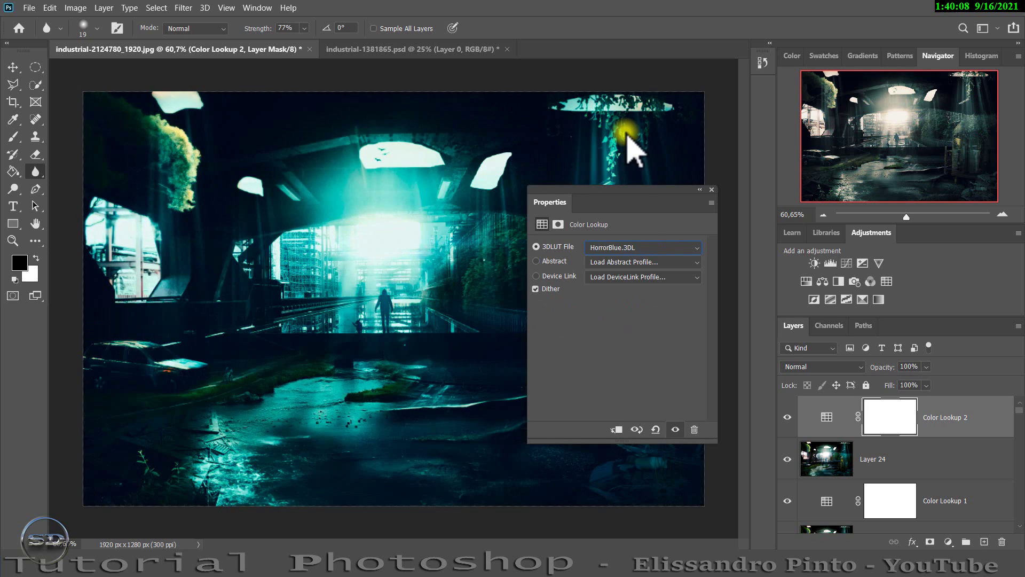
{"action": "key", "text": "Down"}
{"action": "key", "text": "Down"}
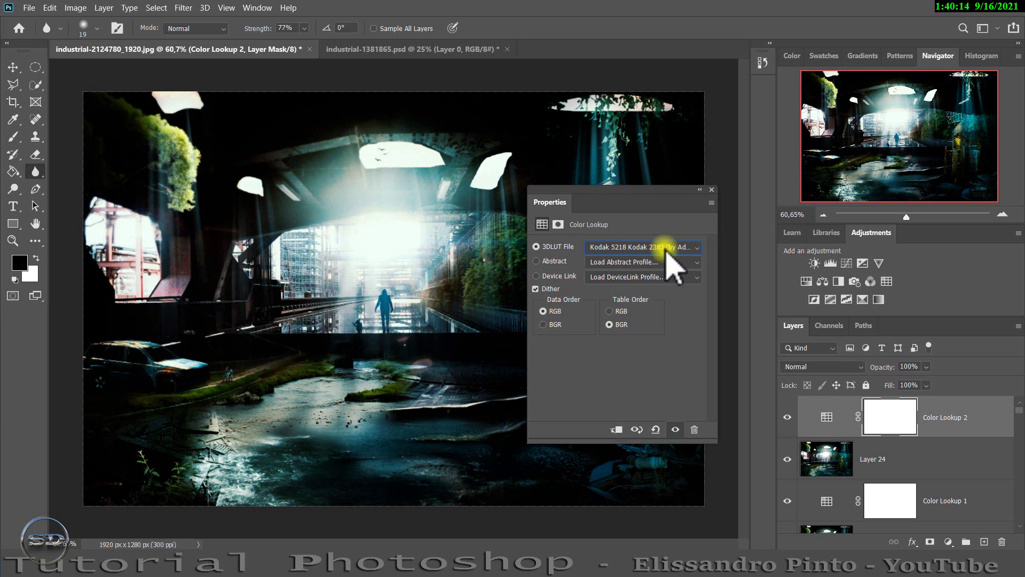
Step: Lower Color Lookup 2 to 70% opacity, comparing before and after
{"action": "left_click", "coordinate": [787, 417]}
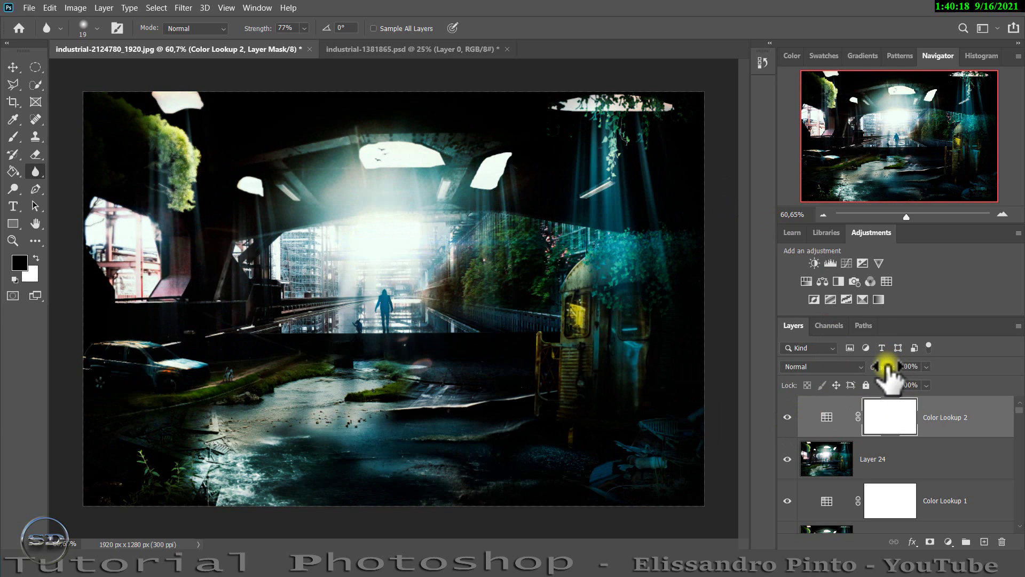
{"action": "mouse_move", "coordinate": [886, 367]}
{"action": "left_mouse_down"}
{"action": "mouse_move", "coordinate": [865, 373]}
{"action": "mouse_move", "coordinate": [874, 385]}
{"action": "left_mouse_up"}
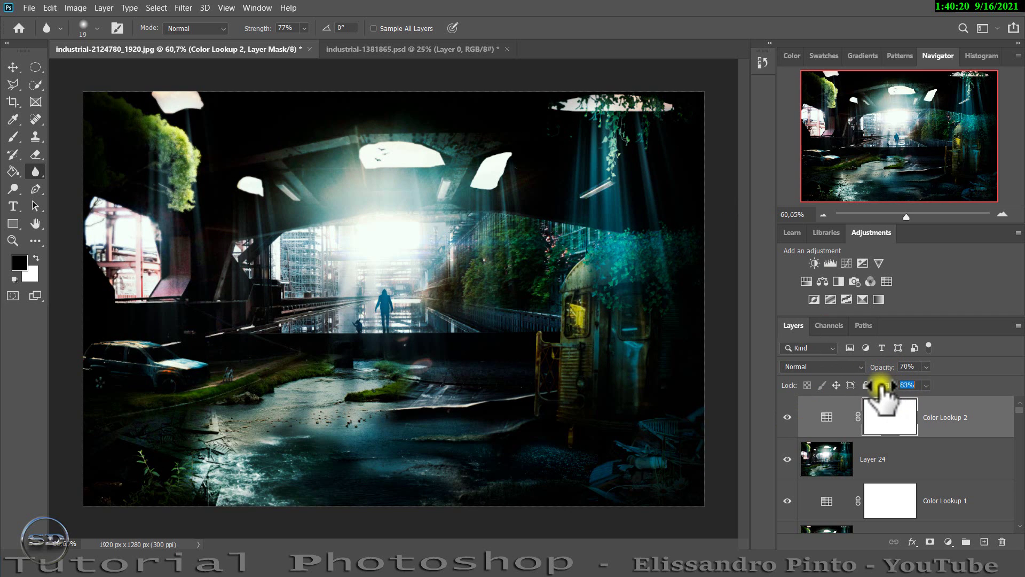
{"action": "left_click", "coordinate": [788, 417]}
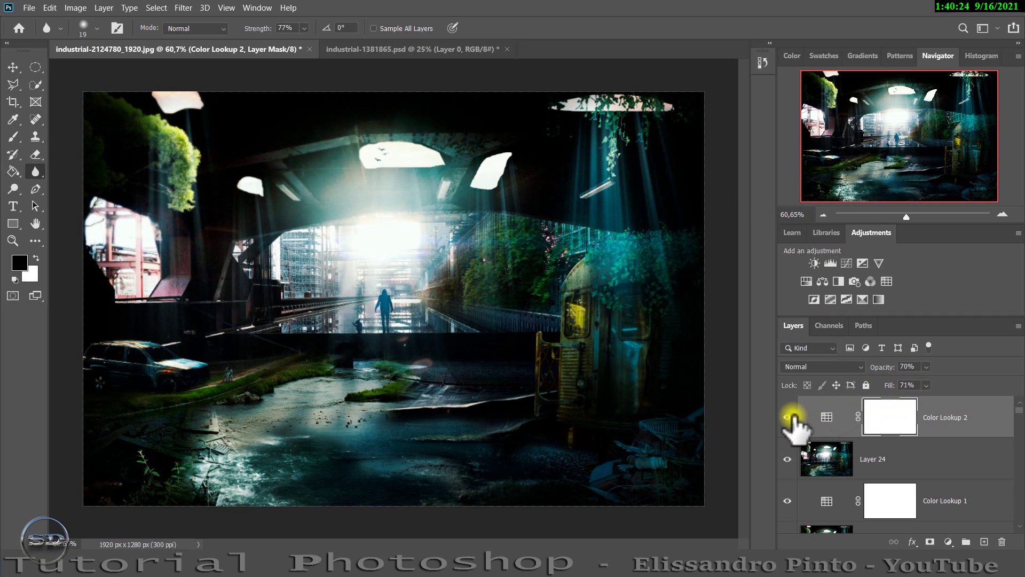
Step: Stamp a merged layer and add a Photo Filter using Cooling Filter (82)
{"action": "key", "text": "ctrl+shift+alt+e"}
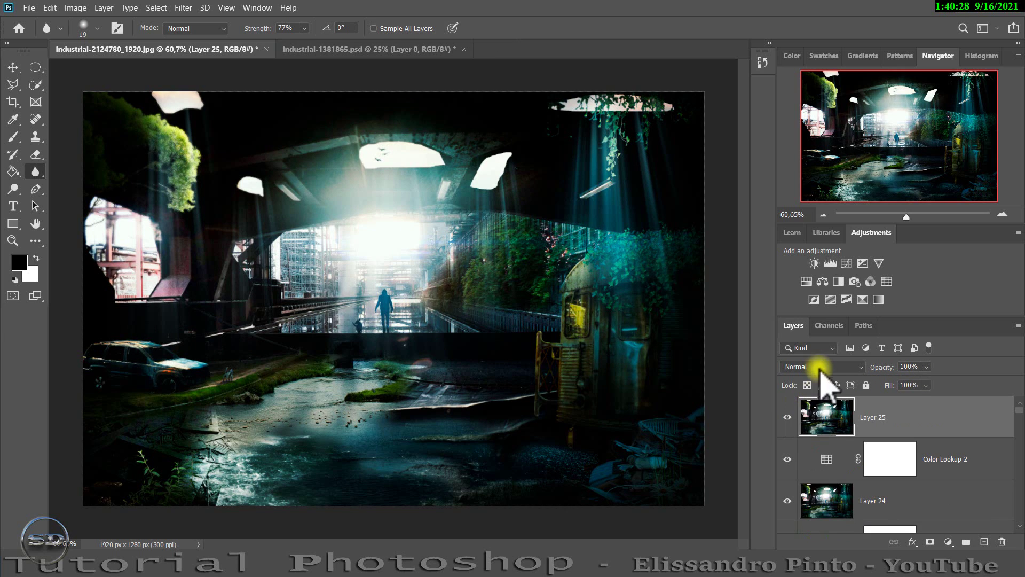
{"action": "left_click", "coordinate": [854, 281]}
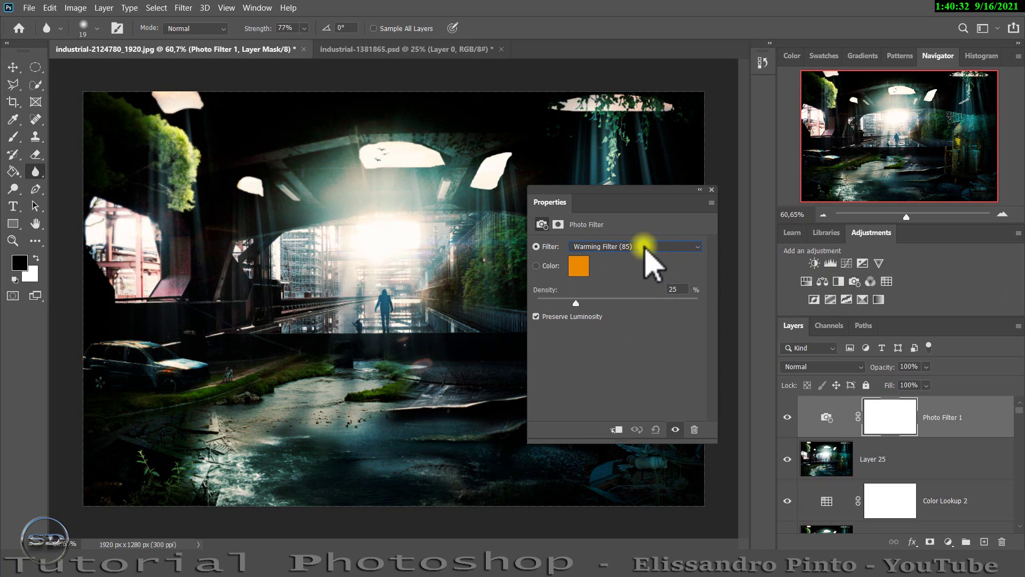
{"action": "left_click", "coordinate": [644, 246]}
{"action": "left_click", "coordinate": [620, 268]}
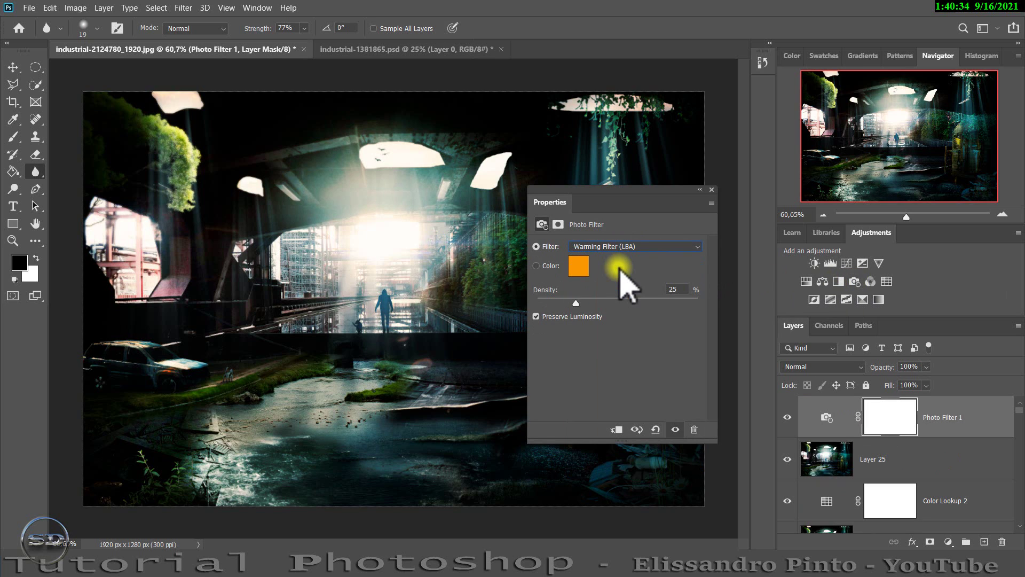
{"action": "key", "text": "Down"}
{"action": "key", "text": "Down"}
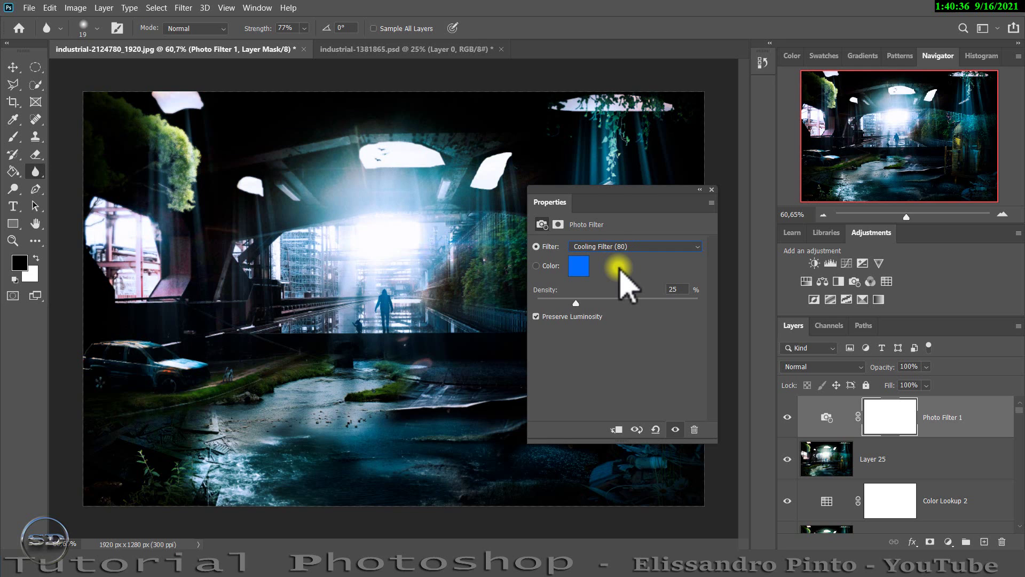
{"action": "key", "text": "Down"}
{"action": "key", "text": "Down"}
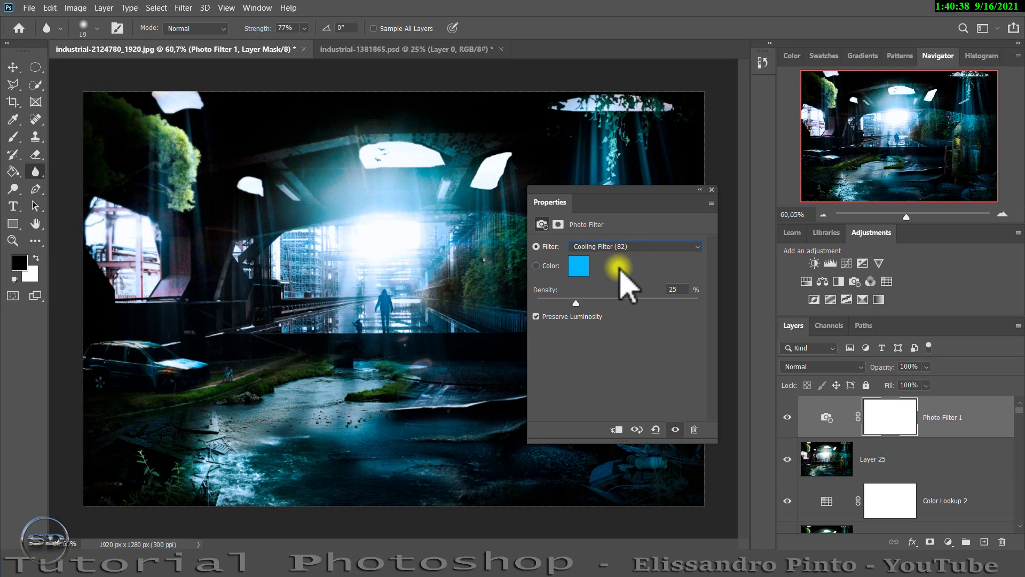
{"action": "key", "text": "Down"}
{"action": "key", "text": "Up"}
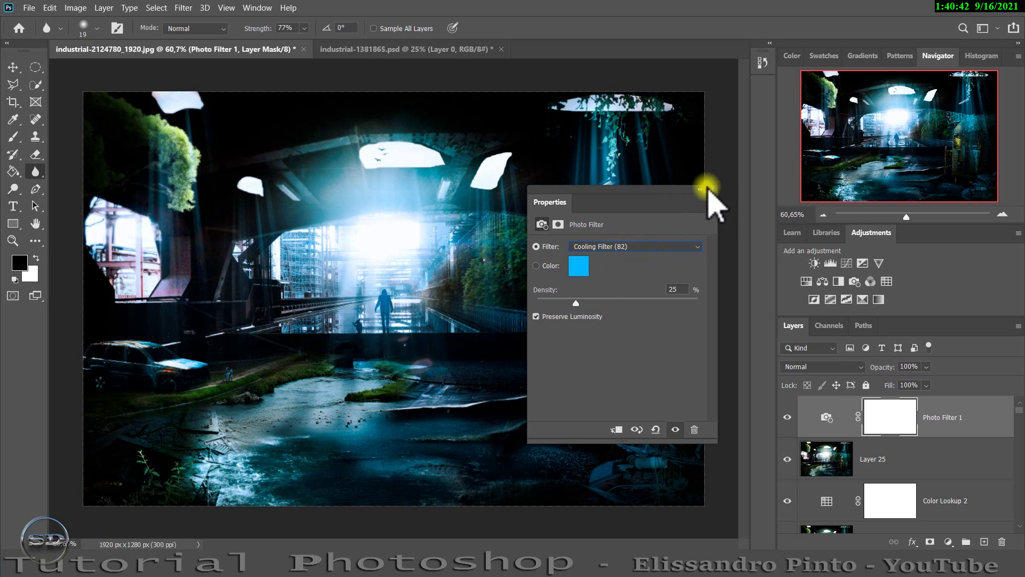
Step: Blend Photo Filter 1 in Screen mode at 77% opacity and 73% fill
{"action": "left_click", "coordinate": [712, 188]}
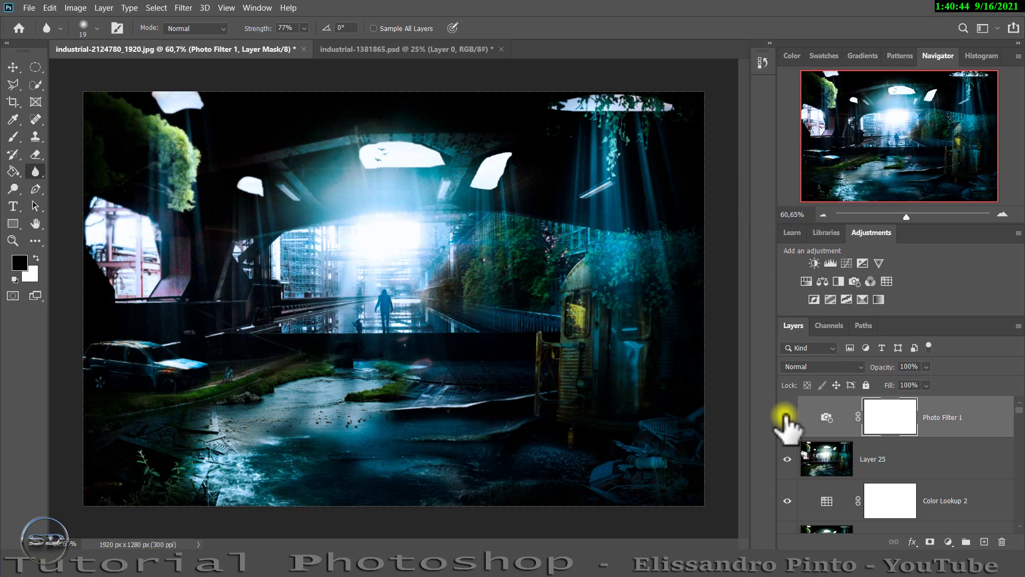
{"action": "left_click", "coordinate": [787, 417]}
{"action": "left_click", "coordinate": [801, 366]}
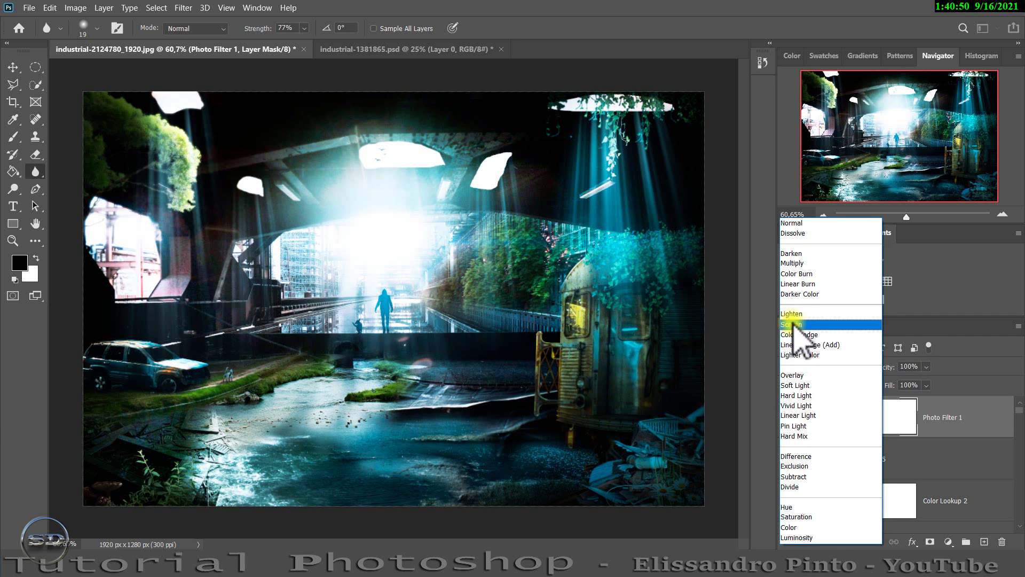
{"action": "left_click", "coordinate": [795, 324]}
{"action": "left_click", "coordinate": [787, 417]}
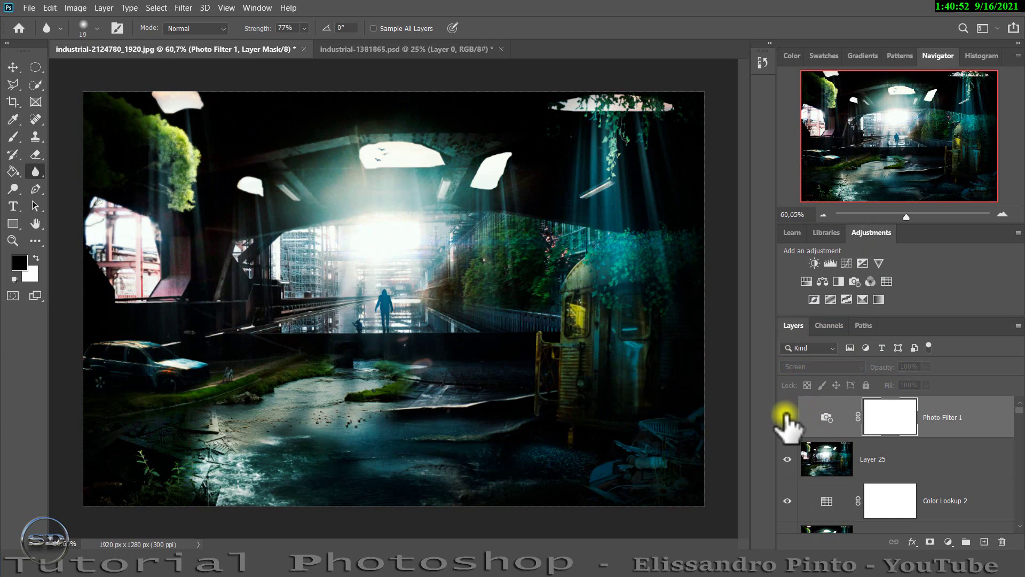
{"action": "left_click", "coordinate": [786, 417]}
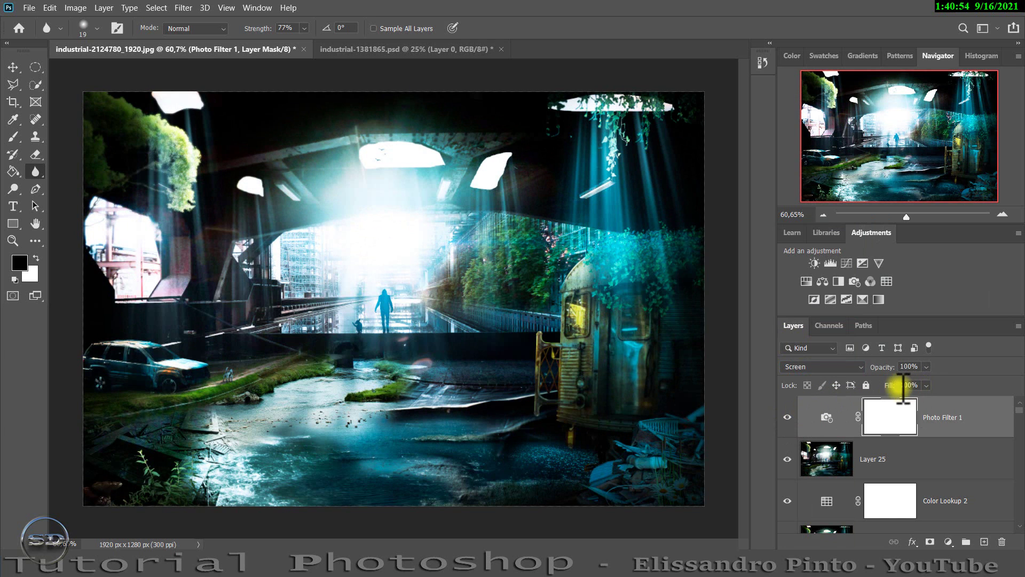
{"action": "left_click_drag", "start_coordinate": [888, 385], "coordinate": [871, 369]}
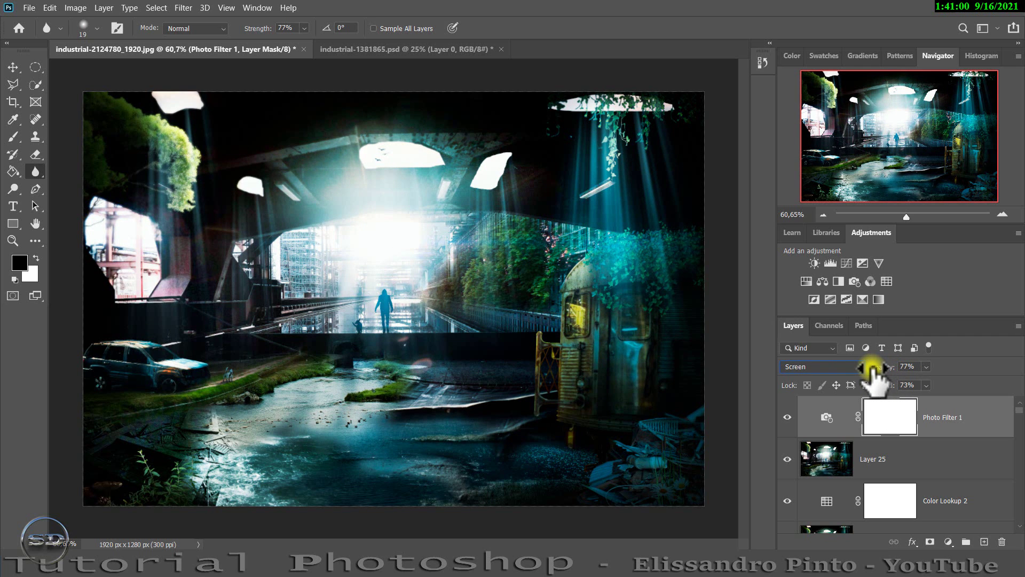
{"action": "left_click", "coordinate": [787, 417]}
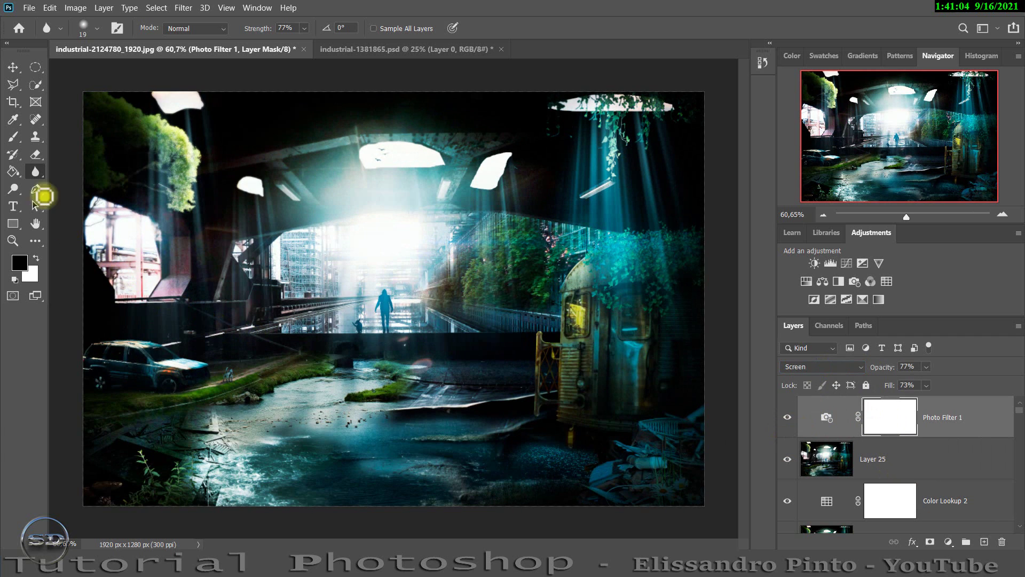
Step: Mask the cooling glow off the right edge and lower left, then stamp a merged layer
{"action": "left_click", "coordinate": [11, 138]}
{"action": "left_click_drag", "start_coordinate": [650, 220], "coordinate": [647, 238]}
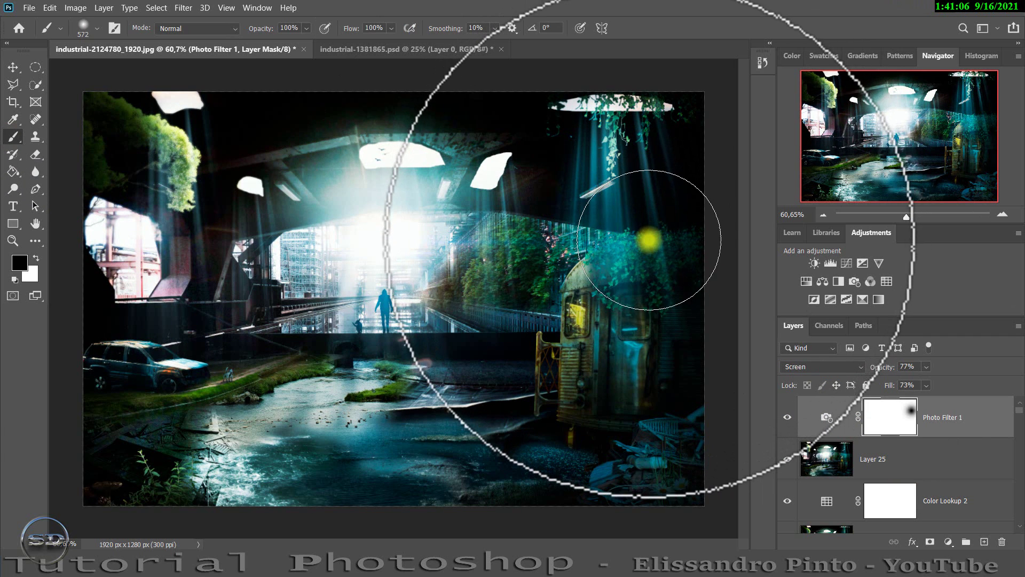
{"action": "left_click_drag", "start_coordinate": [691, 280], "coordinate": [716, 488]}
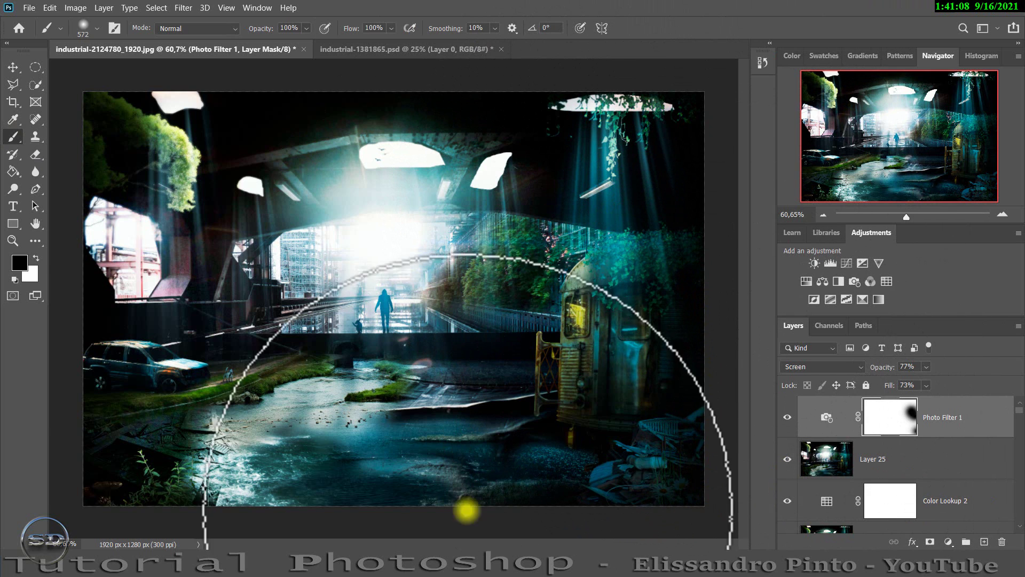
{"action": "left_click", "coordinate": [116, 483]}
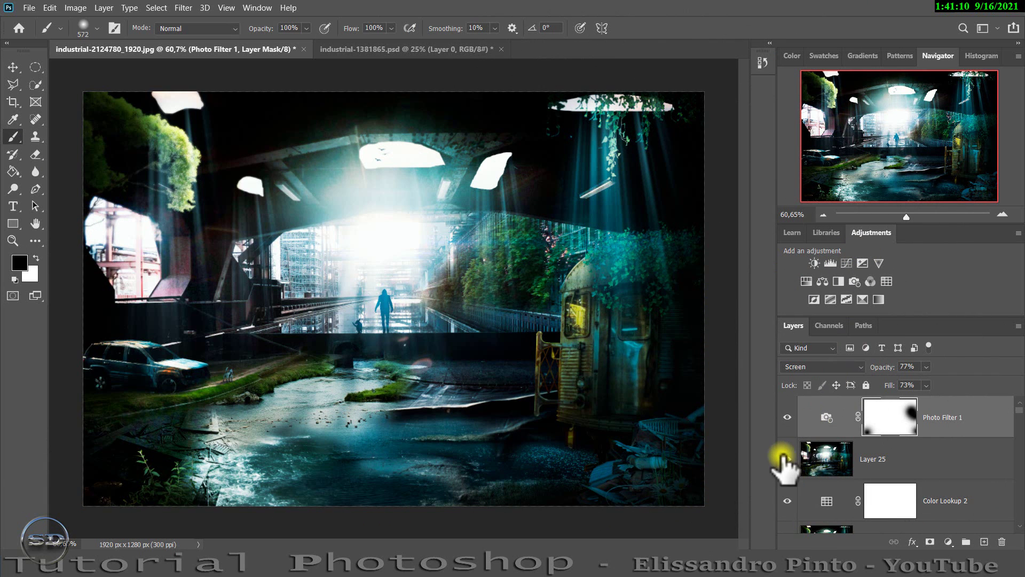
{"action": "left_click", "coordinate": [786, 418]}
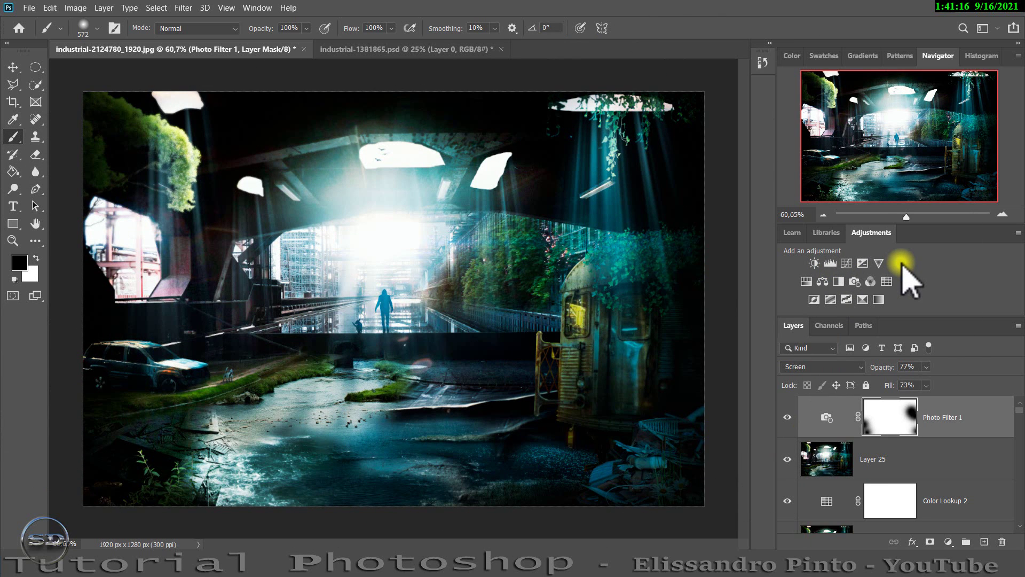
{"action": "key", "text": "ctrl+shift+alt+e"}
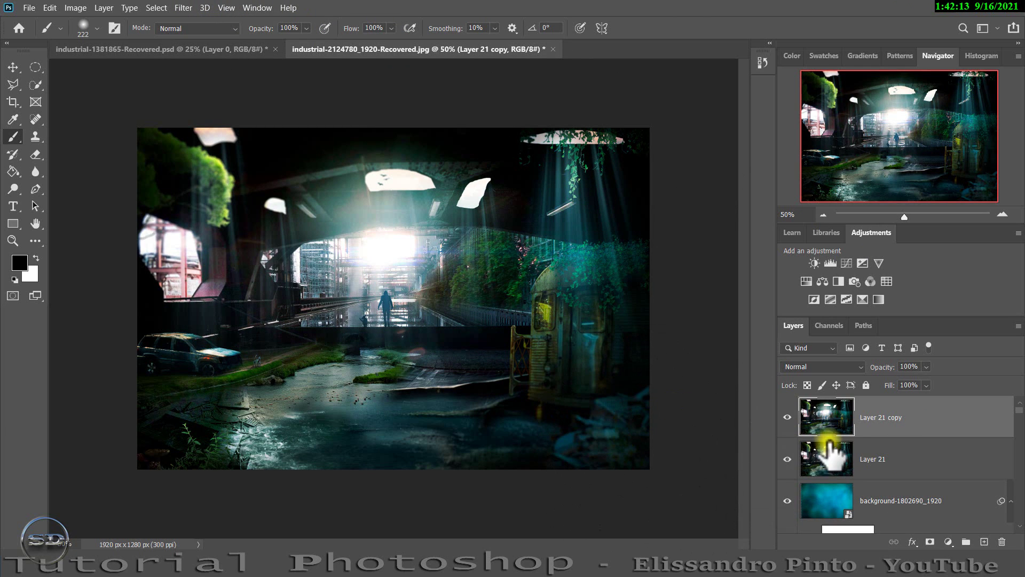
Step: Mask Layer 21 copy's bottom corners with a 702 px soft brush and zoom in slightly
{"action": "scroll", "coordinate": [833, 453], "scroll_direction": "down", "scroll_amount": 2}
{"action": "scroll", "coordinate": [866, 467], "scroll_direction": "down", "scroll_amount": 2}
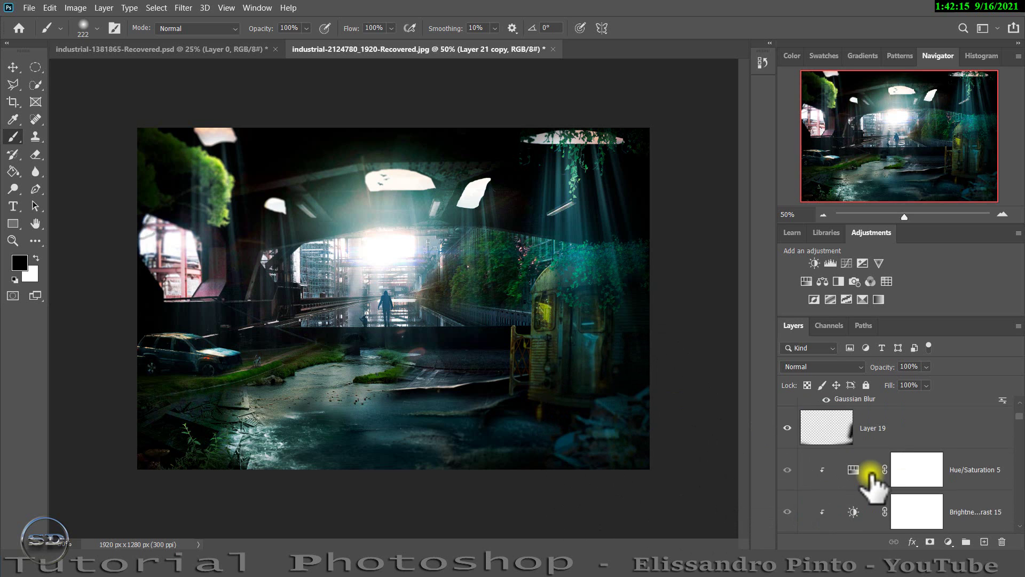
{"action": "scroll", "coordinate": [871, 477], "scroll_direction": "up", "scroll_amount": 1}
{"action": "scroll", "coordinate": [871, 478], "scroll_direction": "up", "scroll_amount": 1}
{"action": "scroll", "coordinate": [871, 480], "scroll_direction": "up", "scroll_amount": 2}
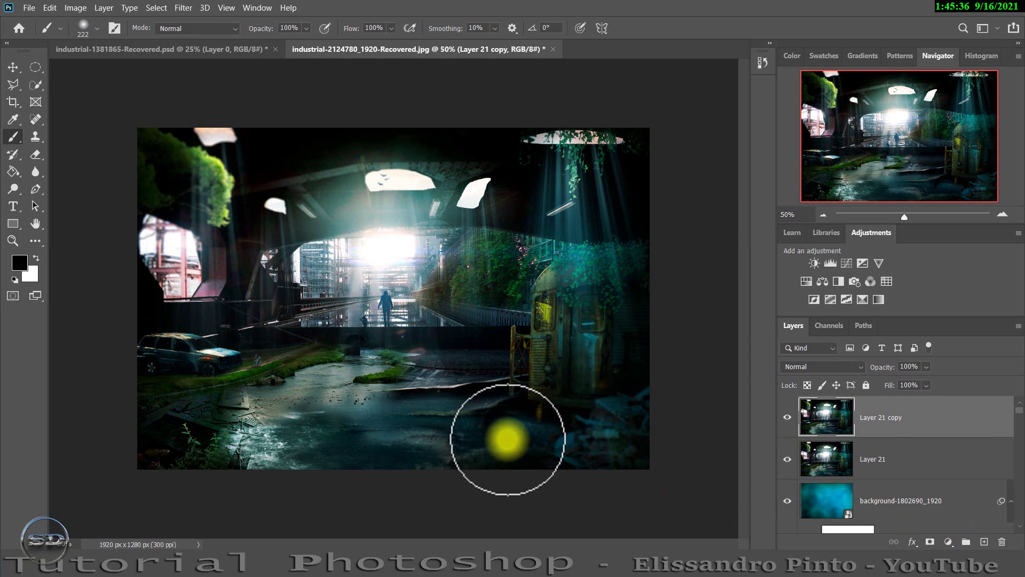
{"action": "left_click_drag", "start_coordinate": [517, 392], "coordinate": [599, 379]}
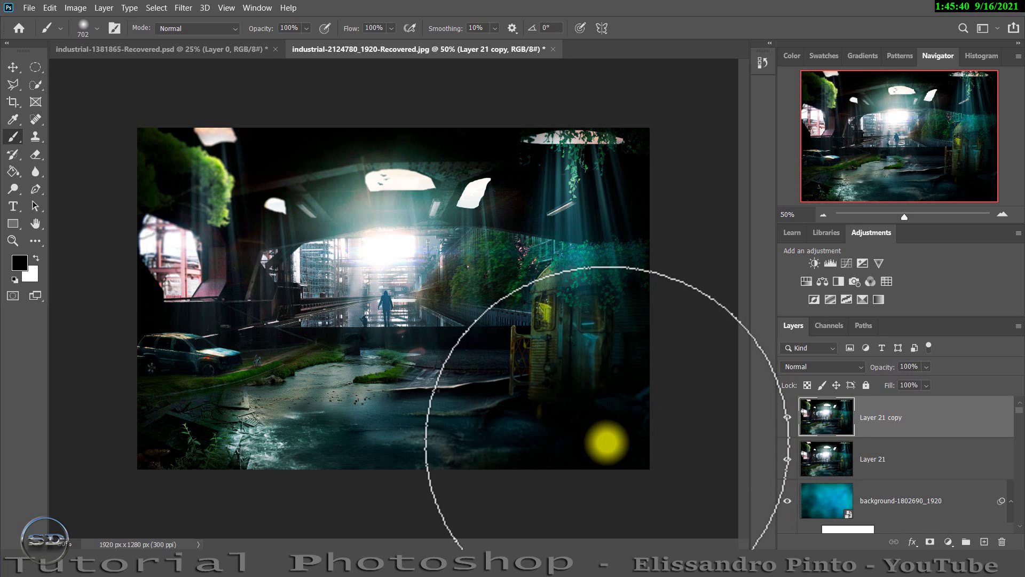
{"action": "left_click", "coordinate": [929, 541]}
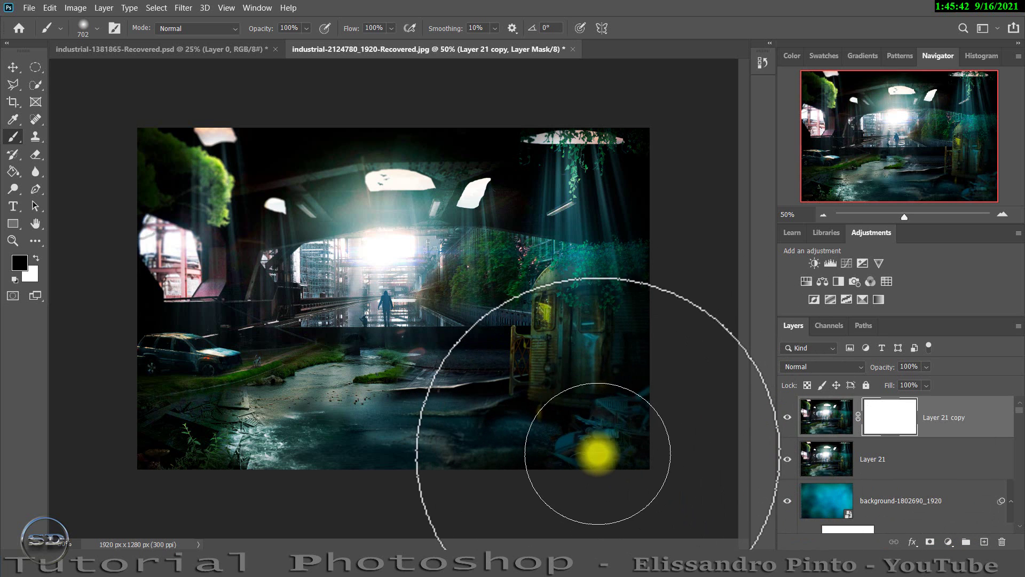
{"action": "left_click_drag", "start_coordinate": [618, 472], "coordinate": [545, 465]}
{"action": "left_click_drag", "start_coordinate": [229, 419], "coordinate": [204, 420]}
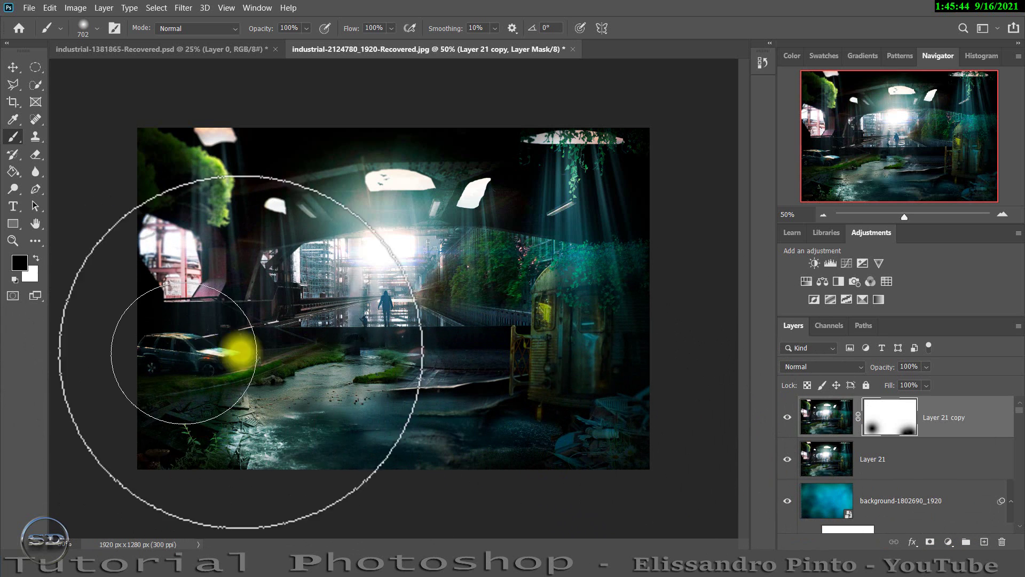
{"action": "left_click", "coordinate": [787, 416]}
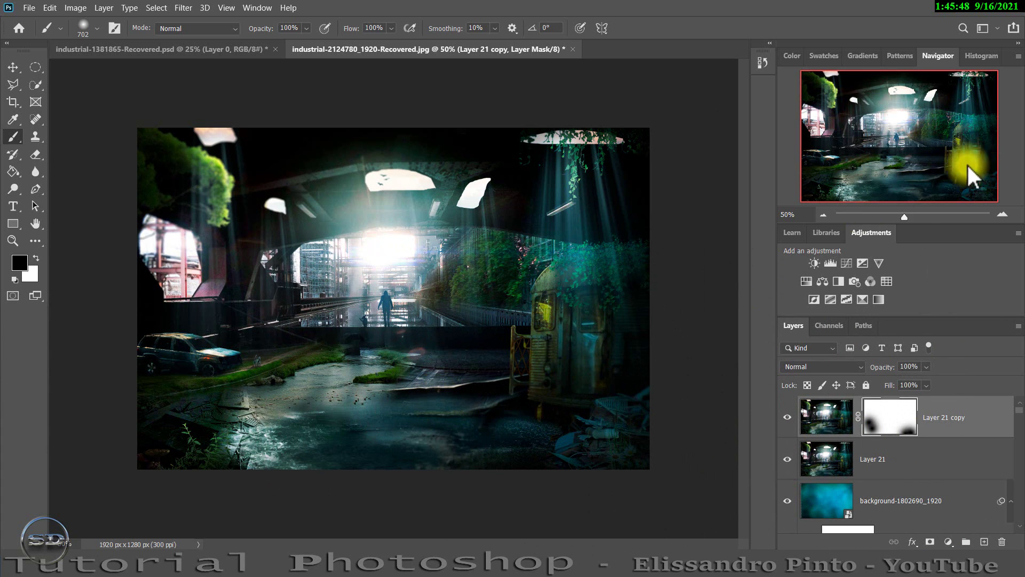
{"action": "mouse_move", "coordinate": [908, 217]}
{"action": "left_mouse_down"}
{"action": "mouse_move", "coordinate": [930, 210]}
{"action": "mouse_move", "coordinate": [906, 218]}
{"action": "left_mouse_up"}
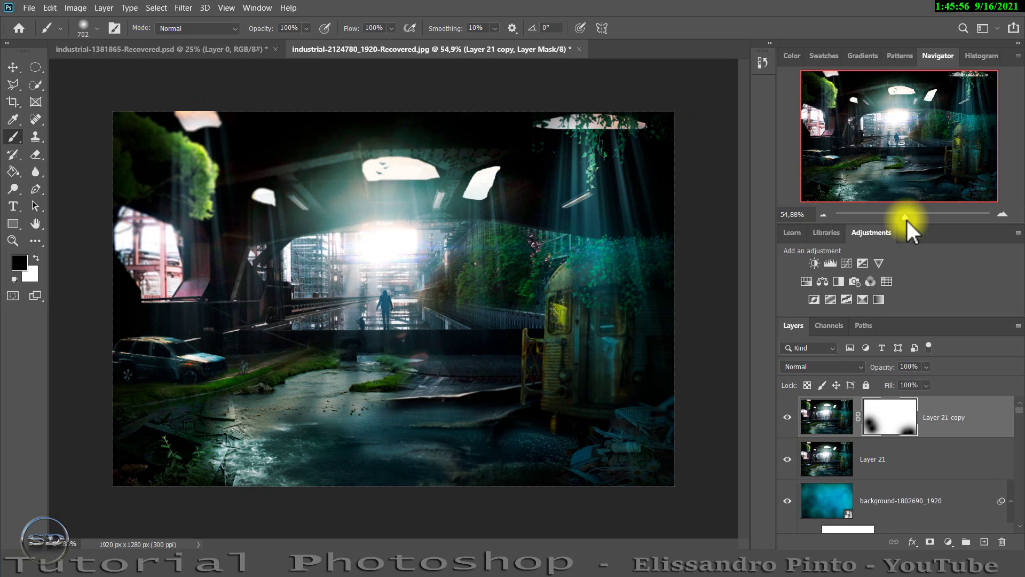
Step: Stamp visible layers into Layer 22 and add a Color Balance adjustment layer
{"action": "key", "text": "ctrl+shift+alt+e"}
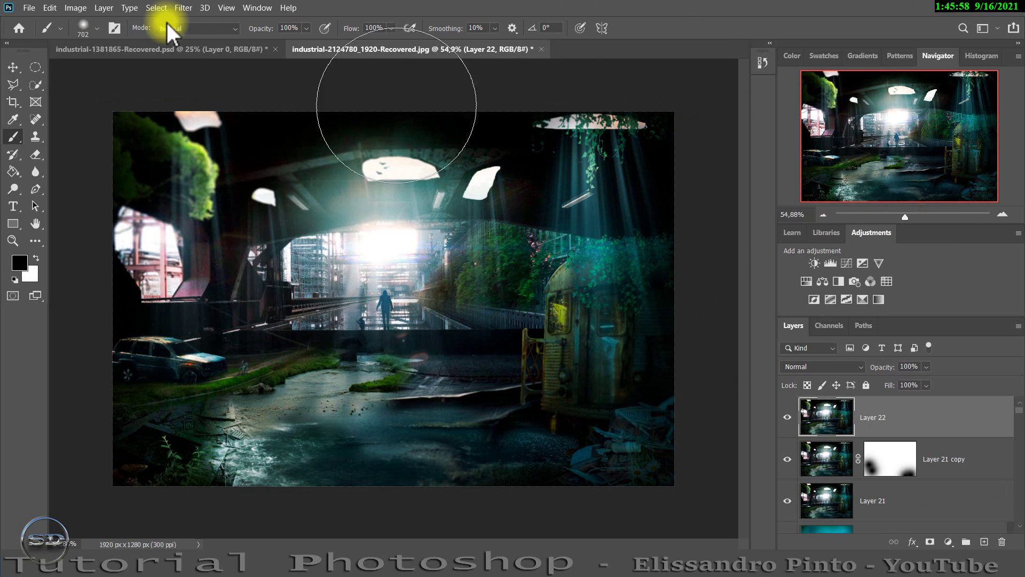
{"action": "left_click", "coordinate": [174, 10]}
{"action": "mouse_move", "coordinate": [210, 327]}
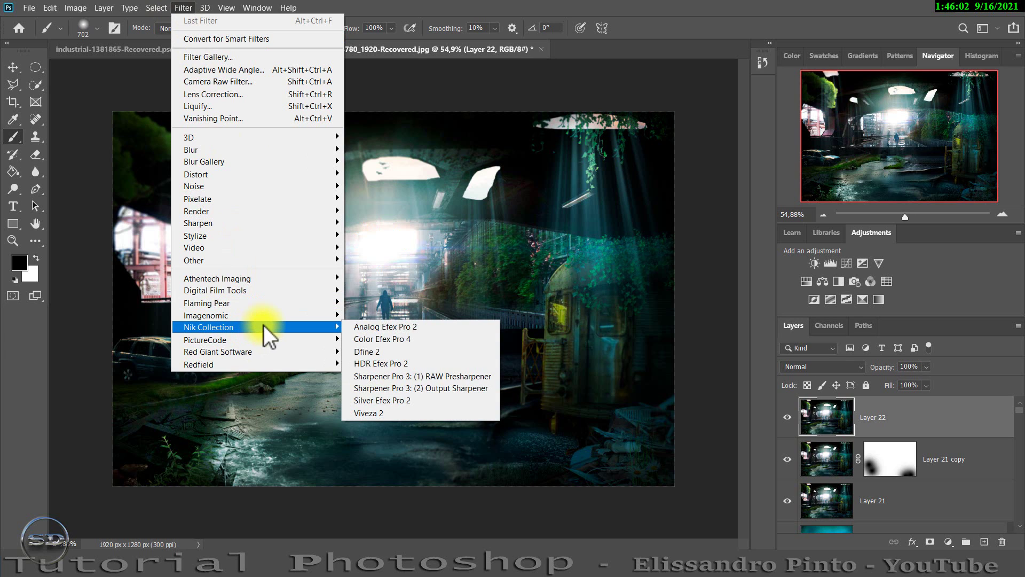
{"action": "left_click", "coordinate": [8, 383]}
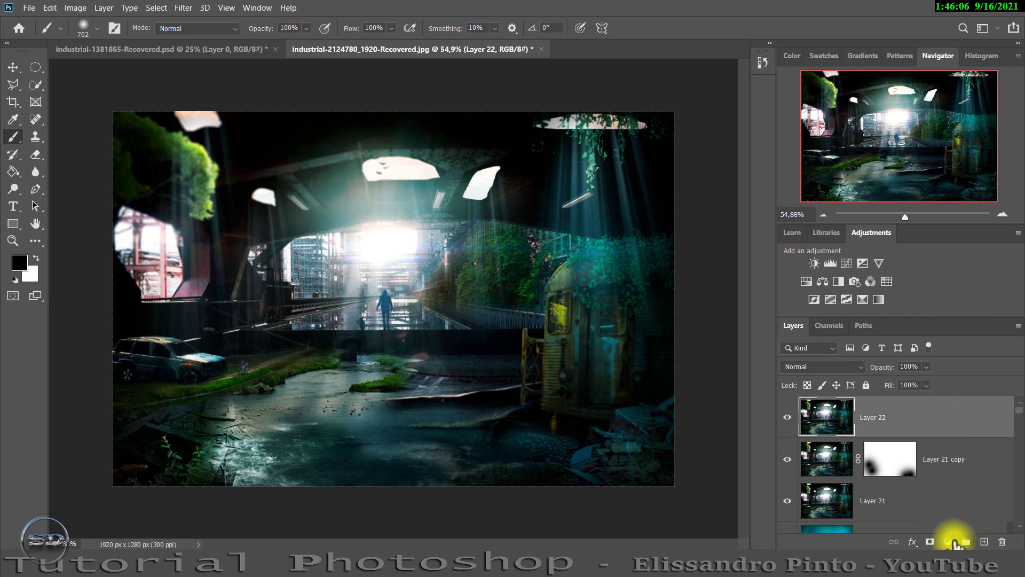
{"action": "left_click", "coordinate": [948, 541]}
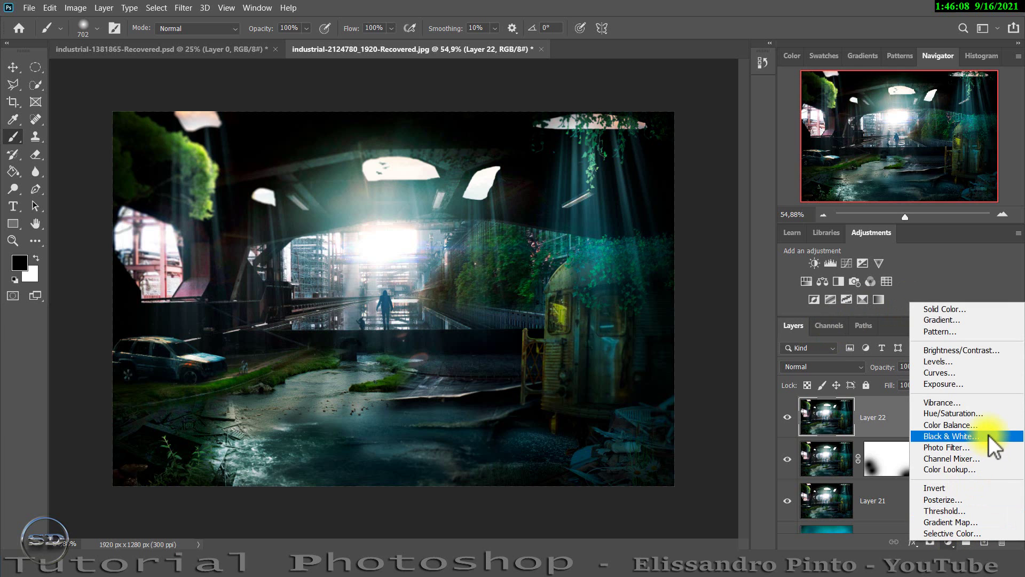
{"action": "left_click", "coordinate": [967, 425]}
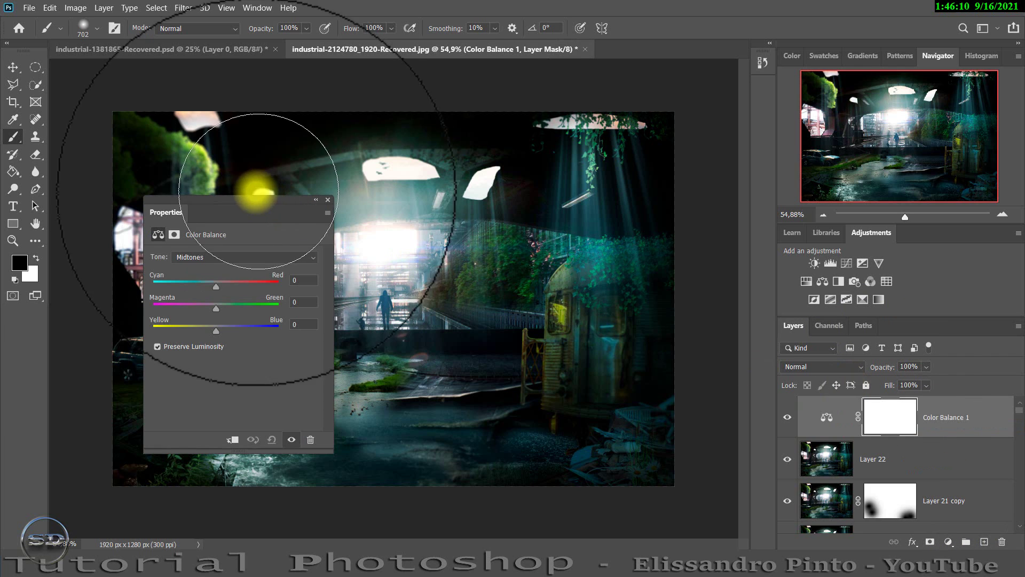
{"action": "mouse_move", "coordinate": [243, 201]}
{"action": "left_mouse_down"}
{"action": "mouse_move", "coordinate": [580, 209]}
{"action": "mouse_move", "coordinate": [619, 200]}
{"action": "left_mouse_up"}
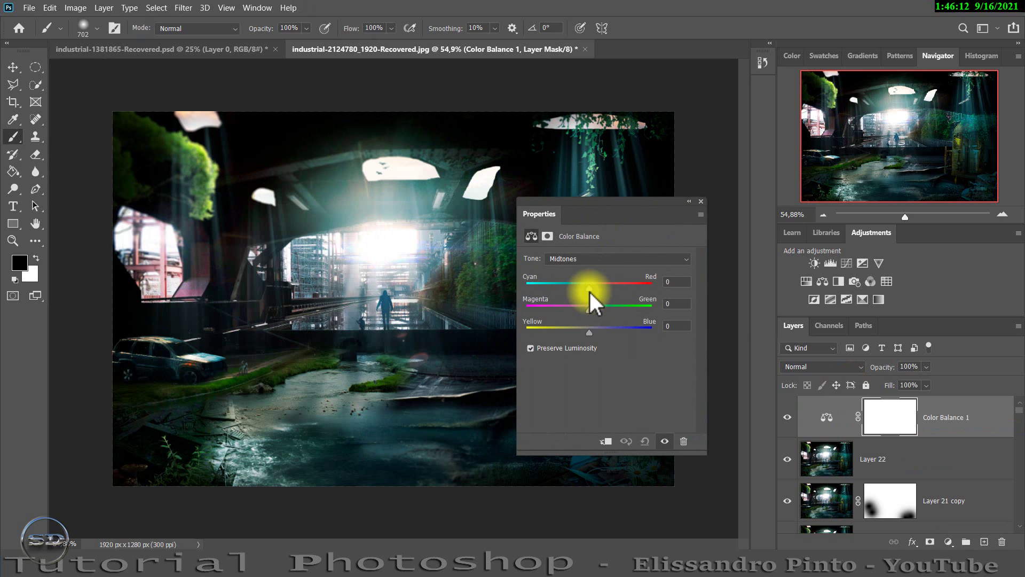
{"action": "mouse_move", "coordinate": [589, 288]}
{"action": "left_mouse_down"}
{"action": "mouse_move", "coordinate": [569, 288]}
{"action": "mouse_move", "coordinate": [605, 287]}
{"action": "mouse_move", "coordinate": [589, 287]}
{"action": "left_mouse_up"}
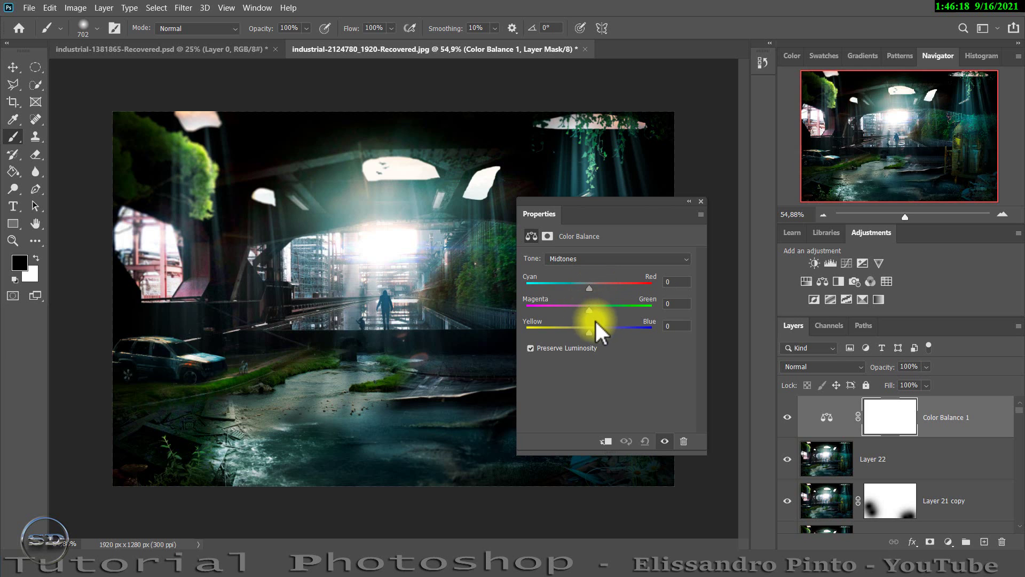
Step: Set Color Balance midtones to Magenta -2, Yellow -11 and shadows to Red +1, Blue +3
{"action": "mouse_move", "coordinate": [579, 310]}
{"action": "left_mouse_down"}
{"action": "mouse_move", "coordinate": [588, 310]}
{"action": "mouse_move", "coordinate": [576, 332]}
{"action": "left_mouse_up"}
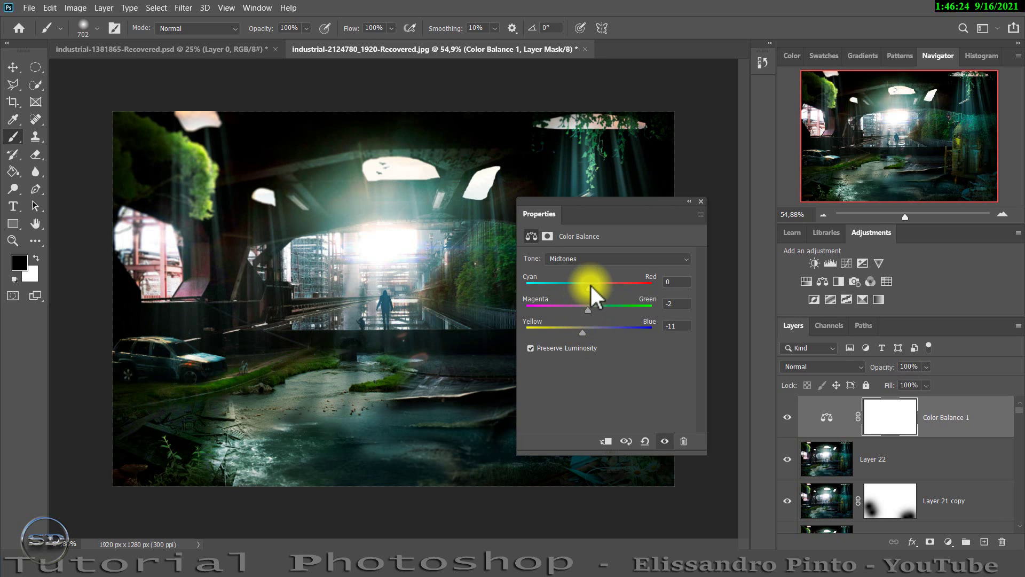
{"action": "left_click_drag", "start_coordinate": [591, 284], "coordinate": [588, 288]}
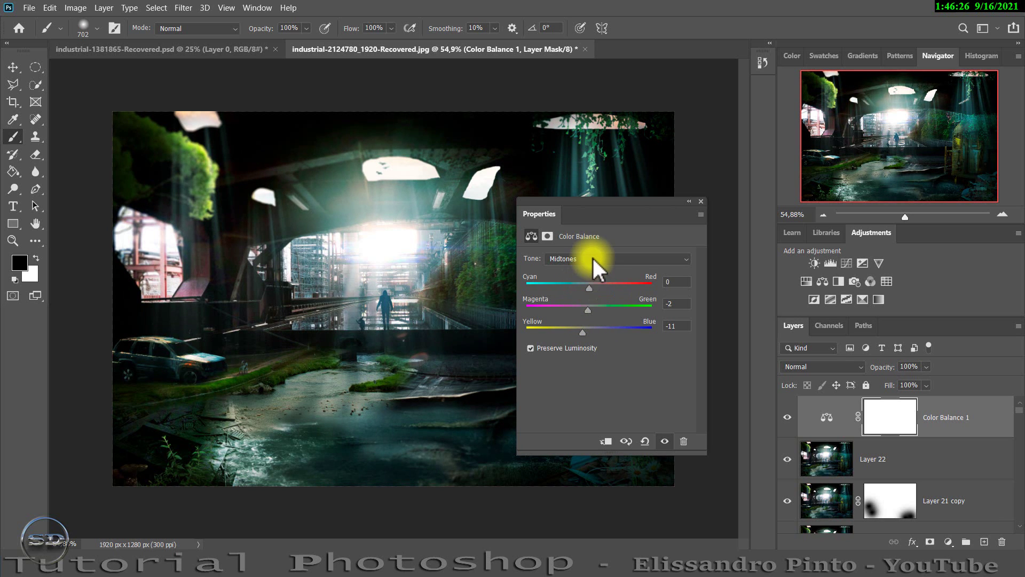
{"action": "left_click", "coordinate": [592, 258]}
{"action": "left_click", "coordinate": [576, 274]}
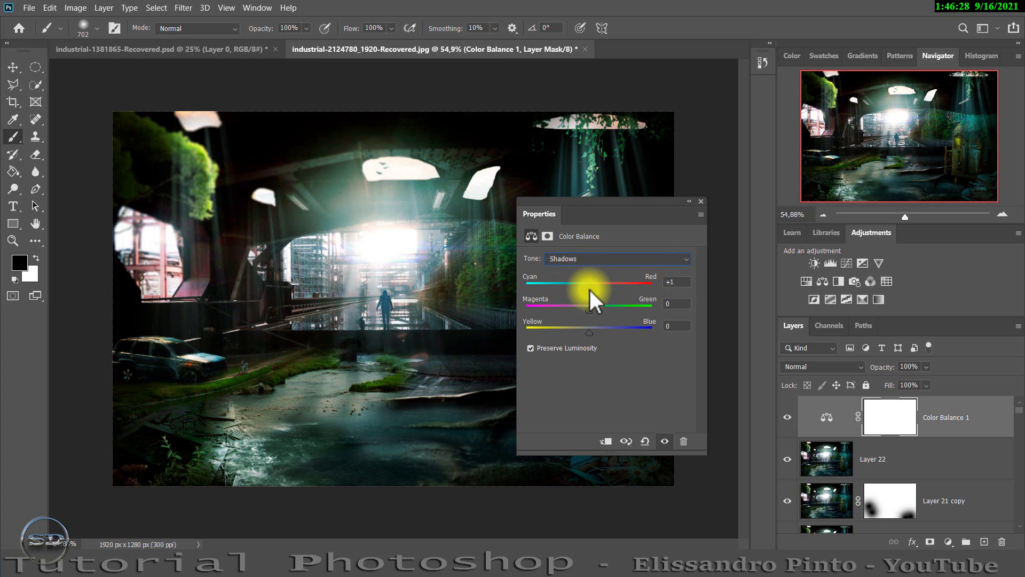
{"action": "left_click_drag", "start_coordinate": [590, 291], "coordinate": [593, 292]}
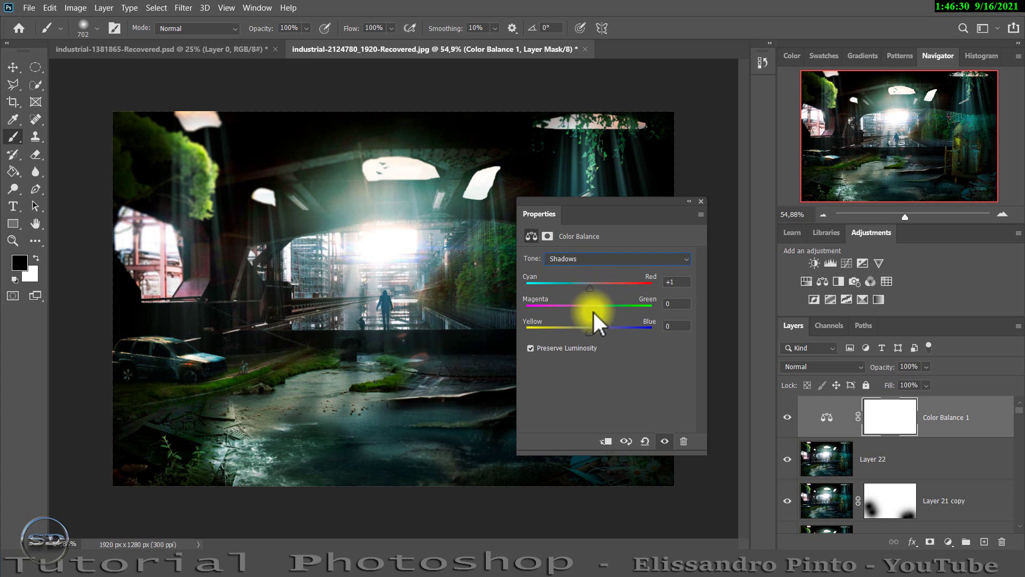
{"action": "left_click_drag", "start_coordinate": [590, 328], "coordinate": [591, 331]}
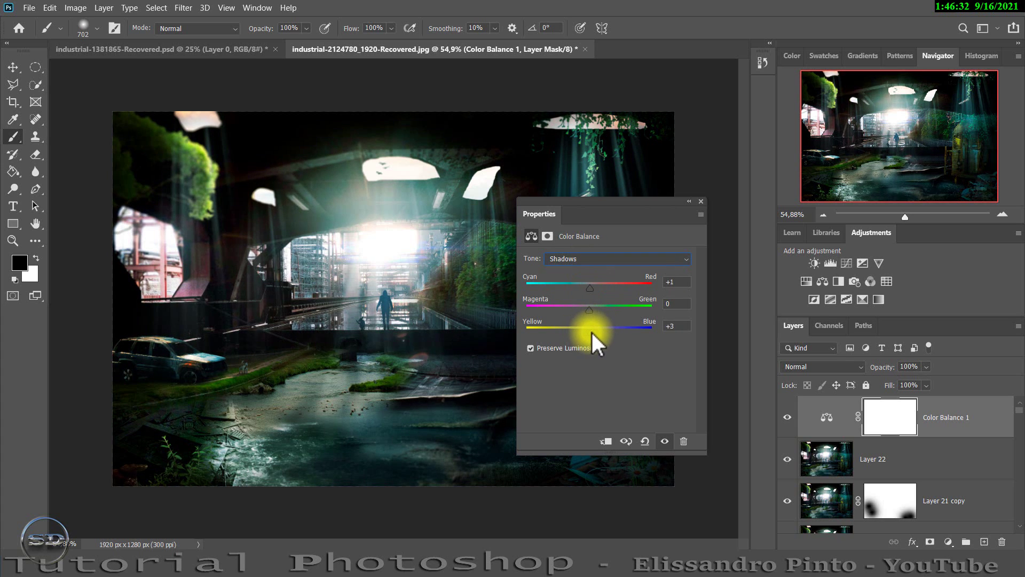
{"action": "left_click", "coordinate": [700, 201]}
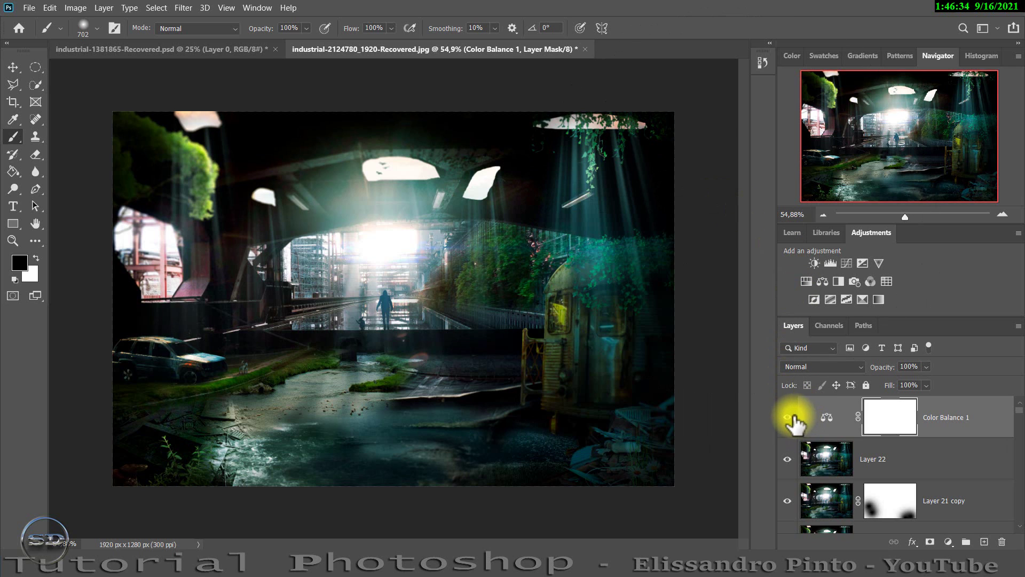
{"action": "left_click", "coordinate": [787, 417]}
{"action": "left_click", "coordinate": [787, 417]}
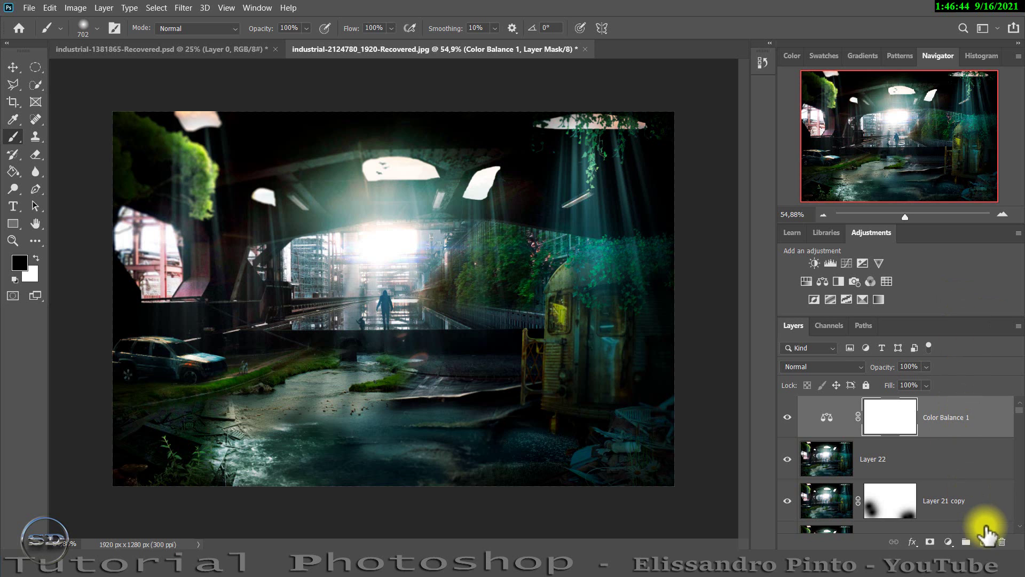
Step: Add a Color Lookup adjustment layer, trying the 2Strip, Bleach Bypass and Candlelight looks
{"action": "left_click", "coordinate": [949, 543]}
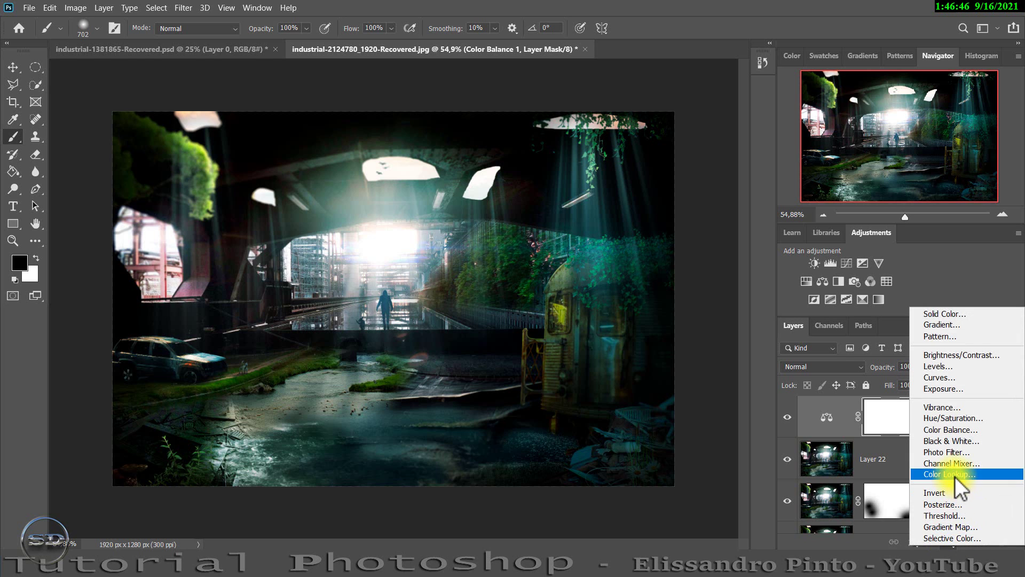
{"action": "left_click", "coordinate": [955, 476]}
{"action": "left_click", "coordinate": [640, 262]}
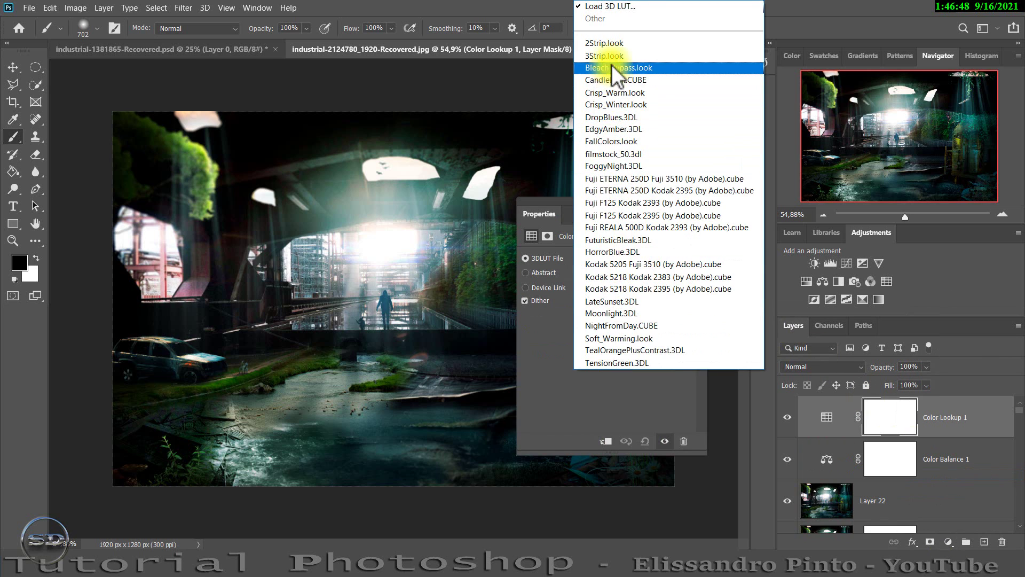
{"action": "left_click", "coordinate": [610, 49]}
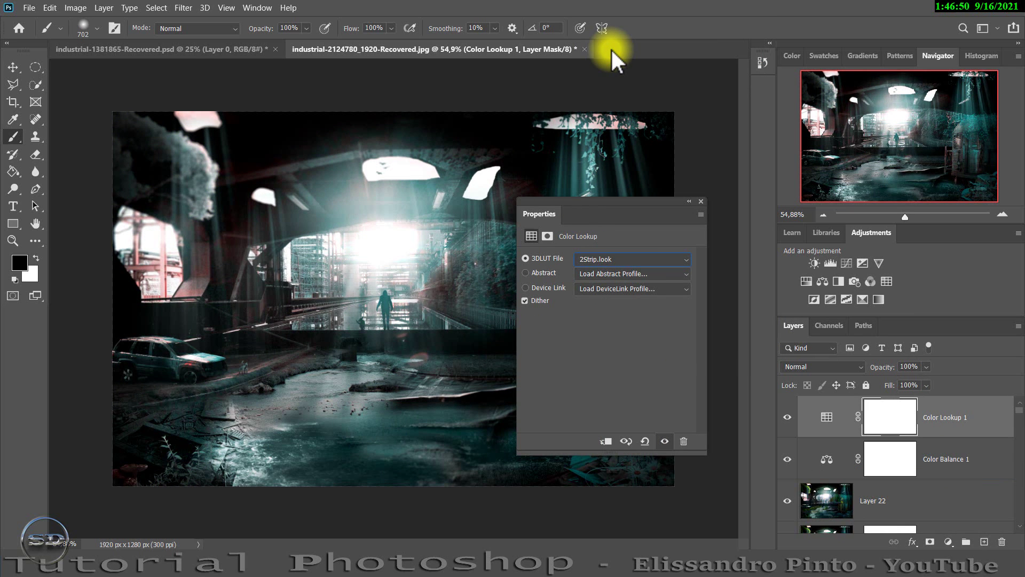
{"action": "key", "text": "Down"}
{"action": "key", "text": "Down"}
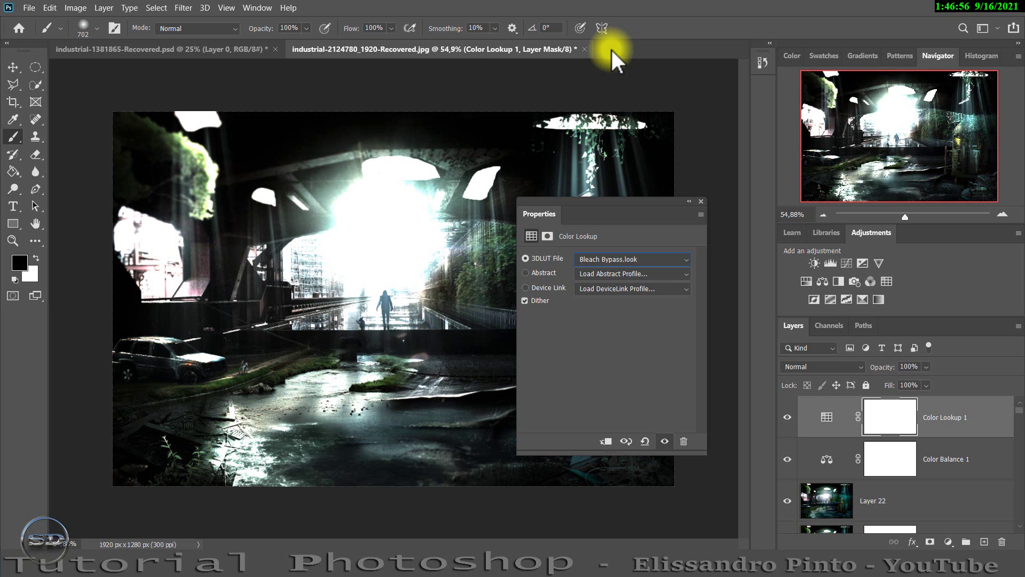
{"action": "key", "text": "Down"}
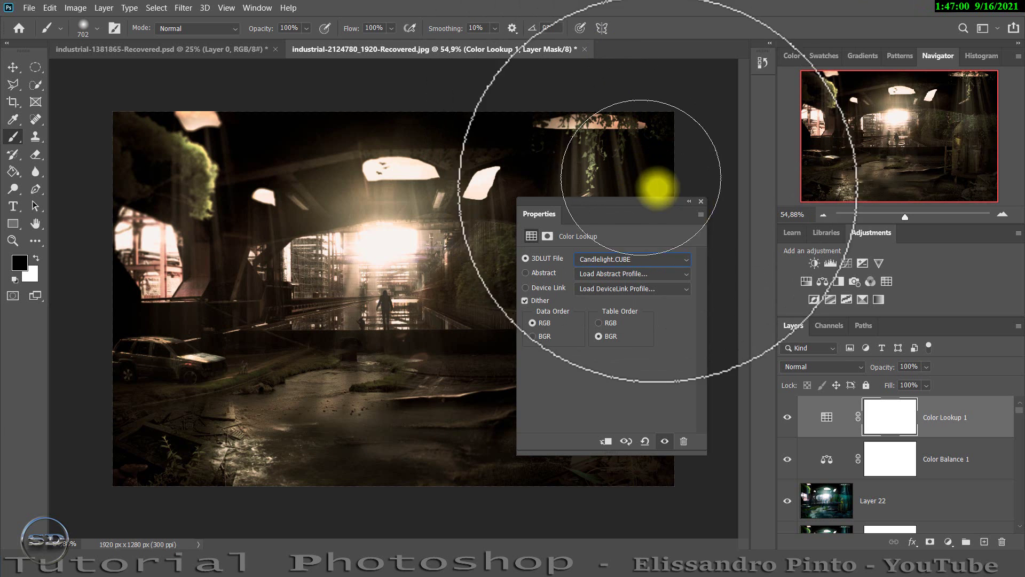
{"action": "left_click", "coordinate": [701, 201]}
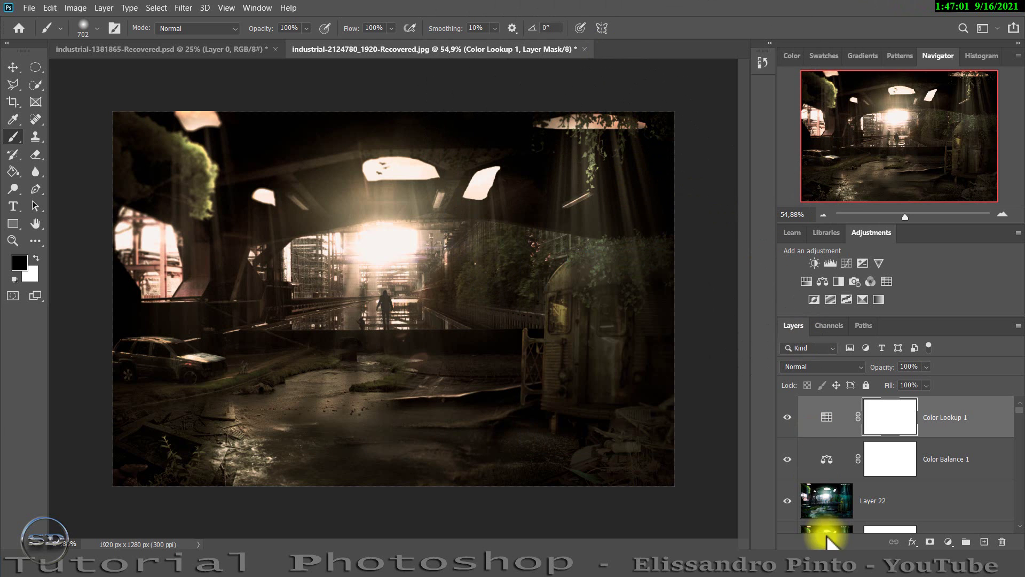
Step: Reduce the Color Lookup layer's fill to 73%, toggling its visibility to compare
{"action": "left_click", "coordinate": [787, 417]}
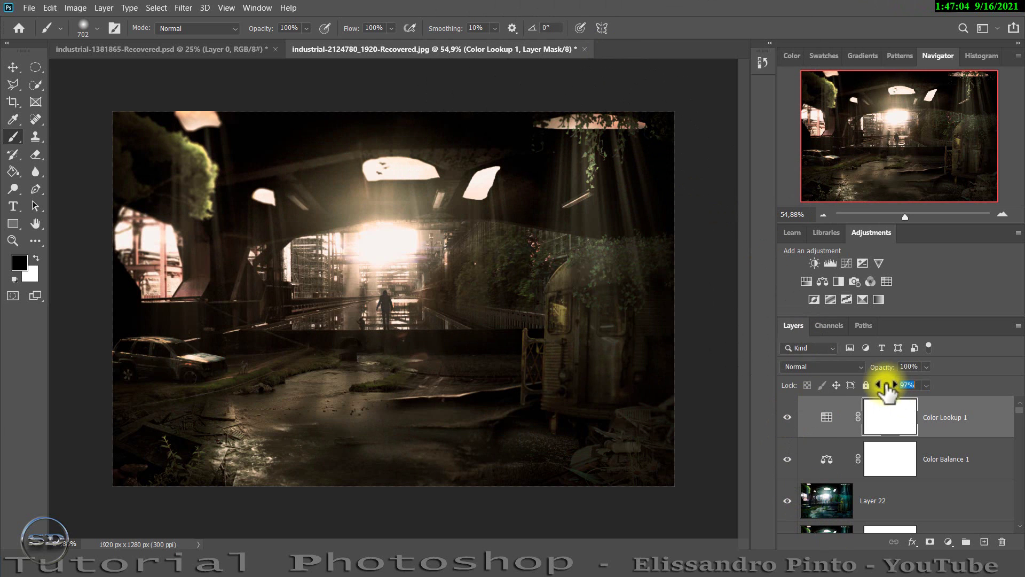
{"action": "left_click_drag", "start_coordinate": [883, 385], "coordinate": [861, 367]}
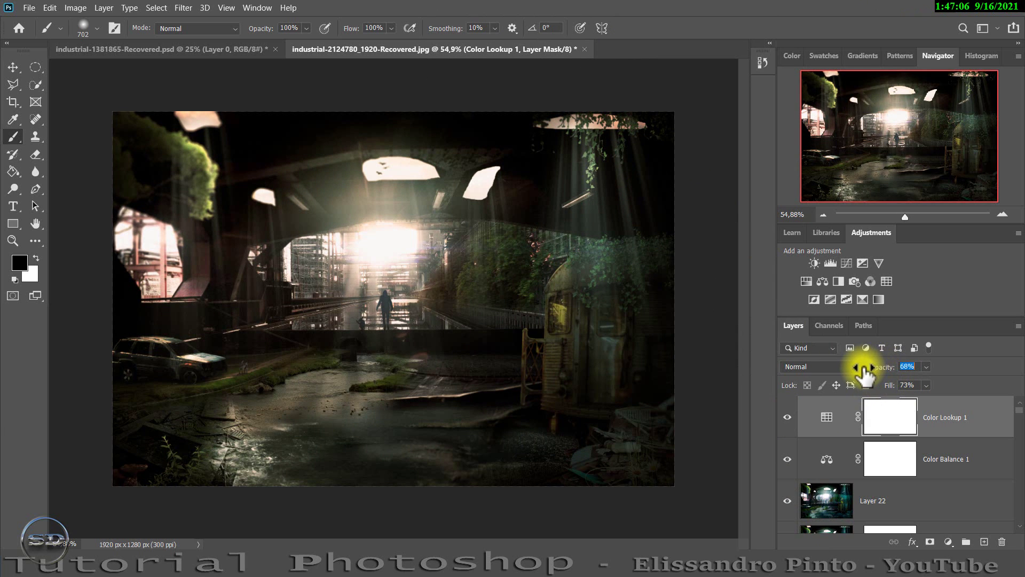
{"action": "left_click", "coordinate": [787, 417]}
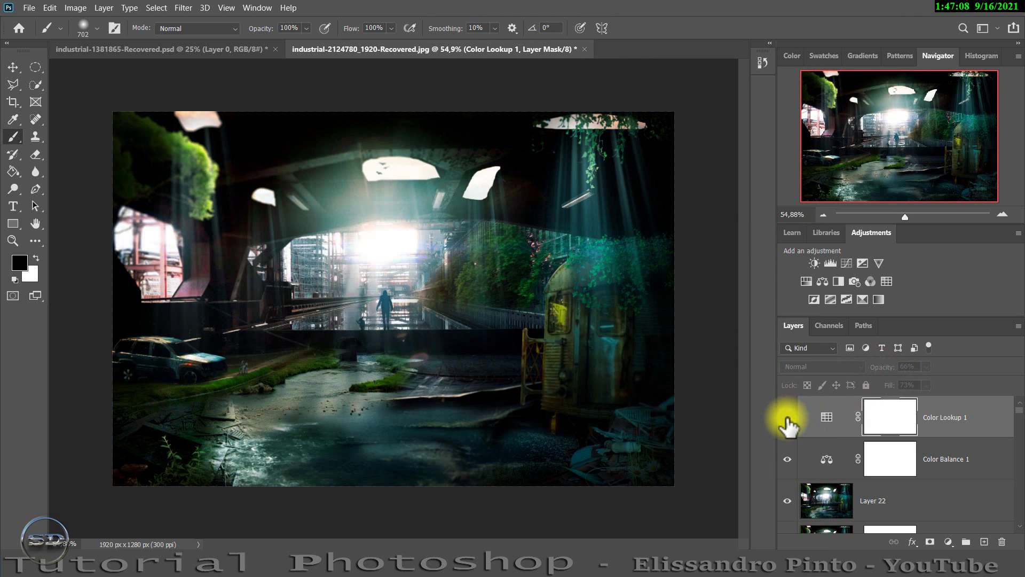
{"action": "left_click", "coordinate": [786, 417]}
Step: Blend Color Lookup 1 as Overlay and lower its opacity to 39%, comparing with and without
{"action": "left_click", "coordinate": [802, 362]}
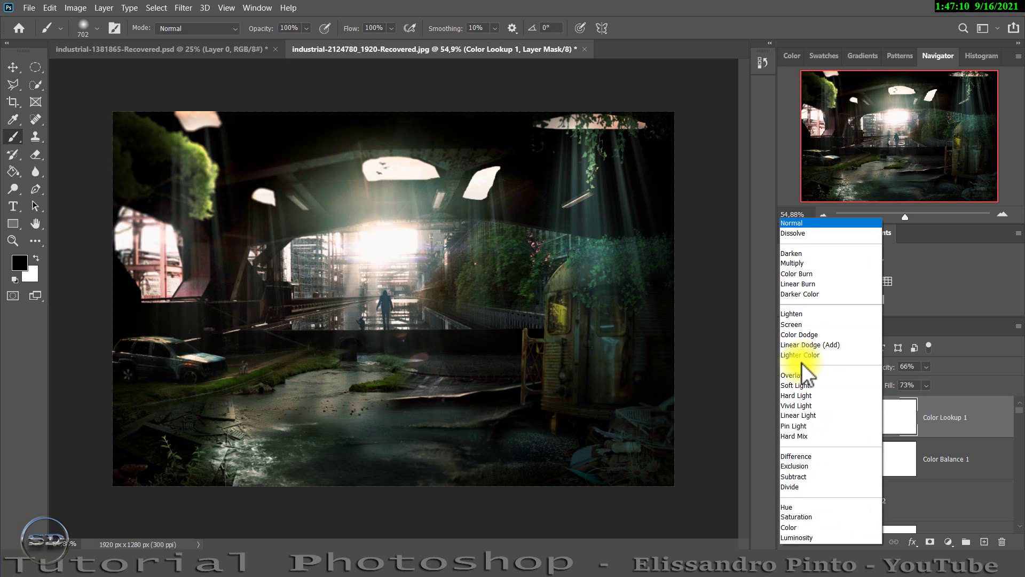
{"action": "left_click", "coordinate": [796, 375]}
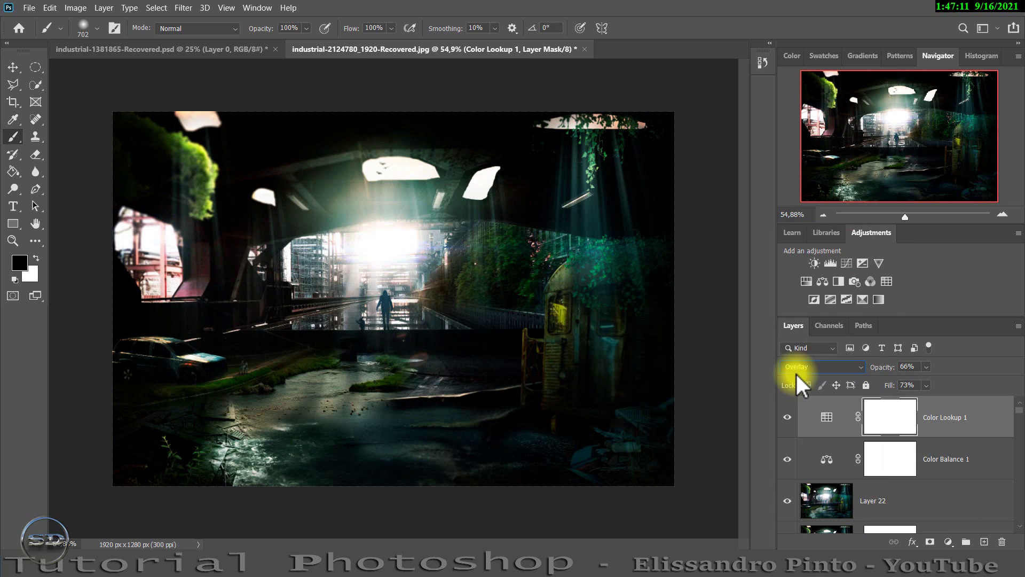
{"action": "left_click", "coordinate": [788, 417]}
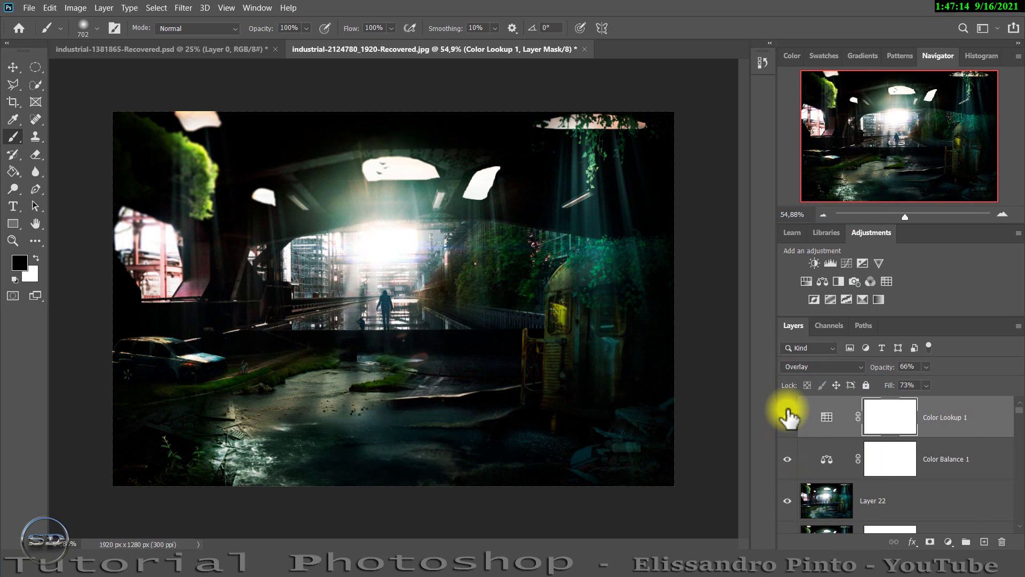
{"action": "left_click", "coordinate": [787, 417]}
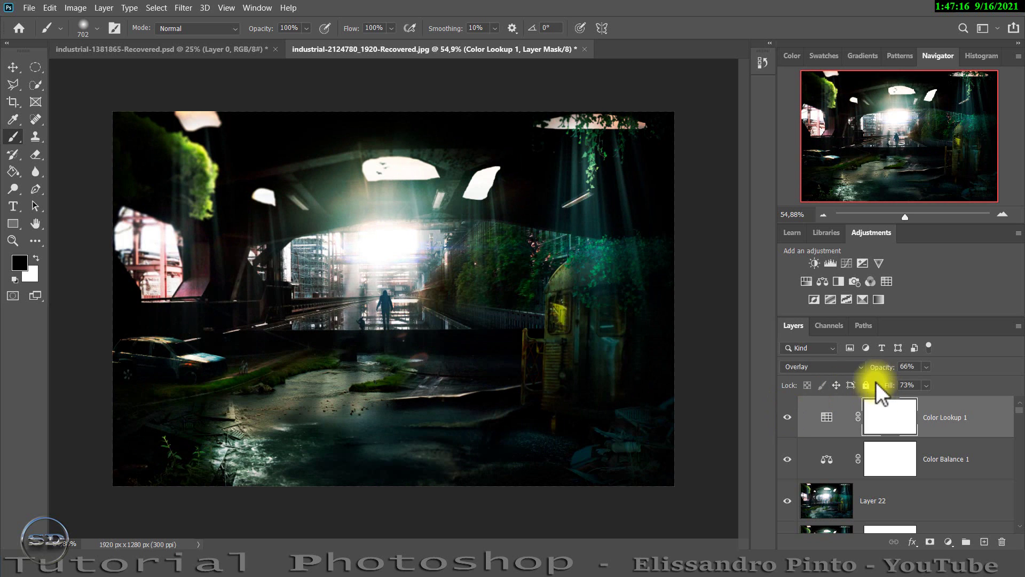
{"action": "left_click_drag", "start_coordinate": [881, 367], "coordinate": [865, 368]}
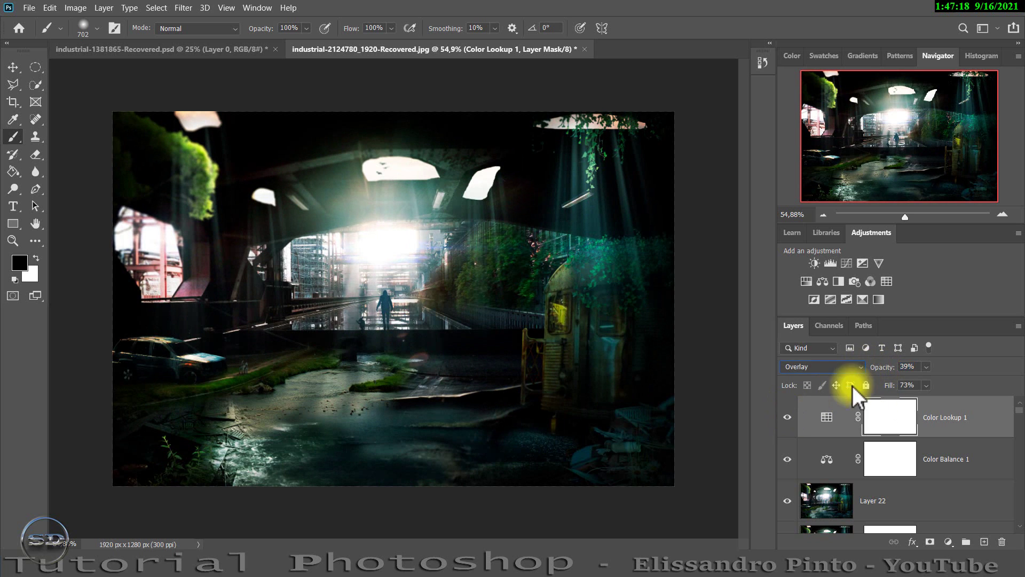
{"action": "left_click", "coordinate": [788, 417]}
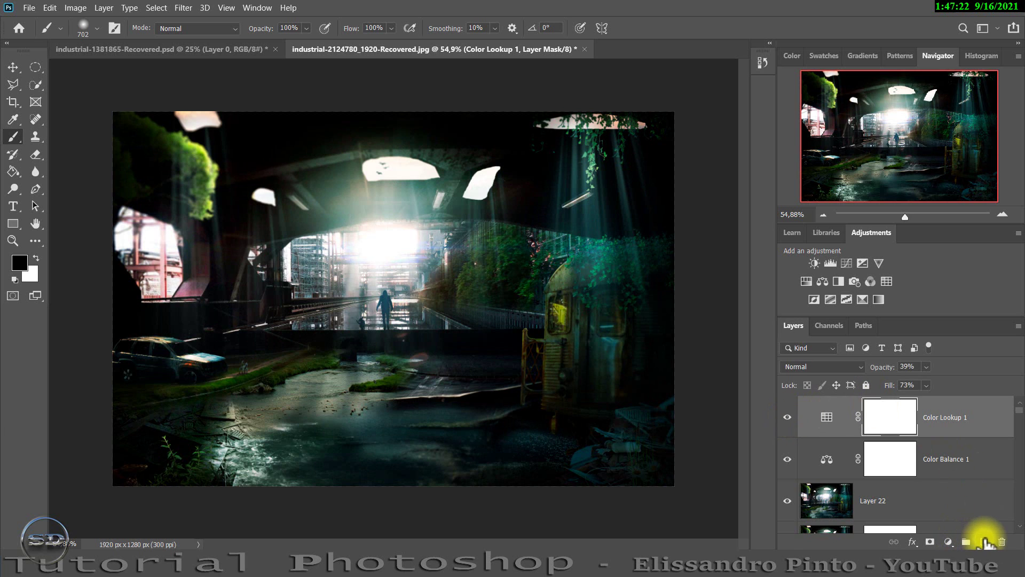
Step: Paint a soft white glow across the lower scene on new Layer 23, blended Overlay at 73% opacity
{"action": "left_click", "coordinate": [984, 541]}
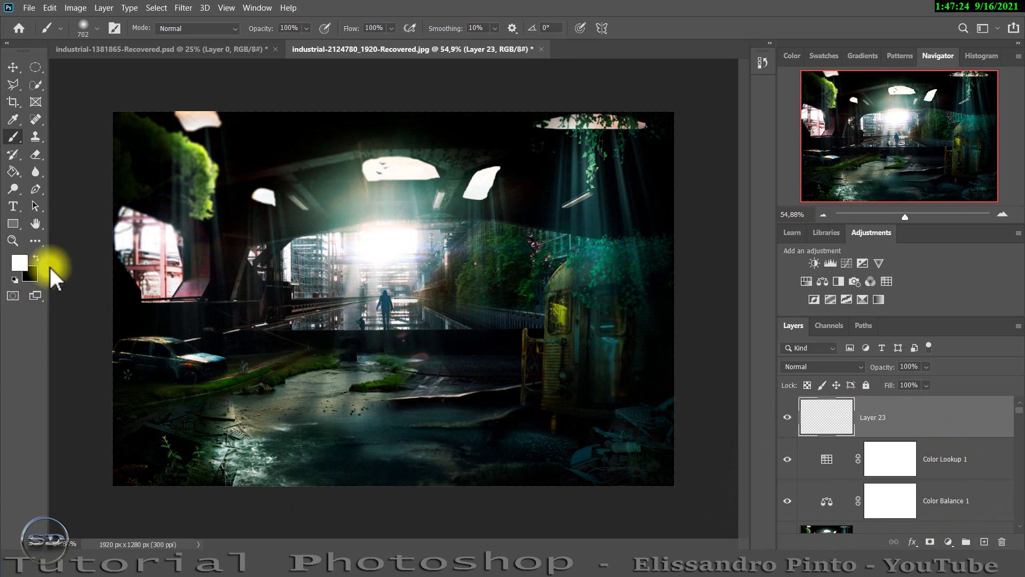
{"action": "mouse_move", "coordinate": [229, 450]}
{"action": "left_mouse_down"}
{"action": "mouse_move", "coordinate": [419, 423]}
{"action": "mouse_move", "coordinate": [543, 497]}
{"action": "left_mouse_up"}
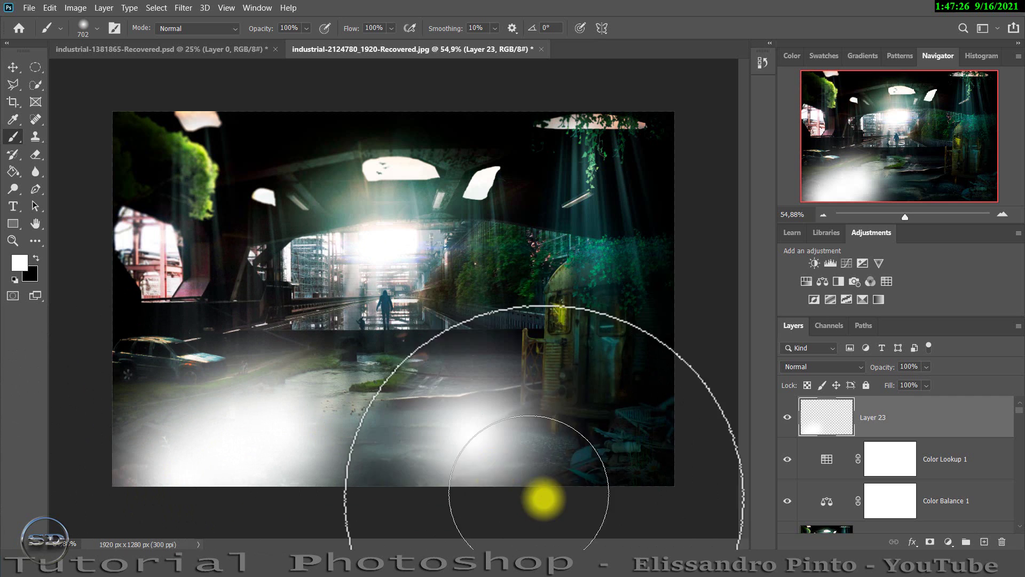
{"action": "left_click", "coordinate": [835, 364]}
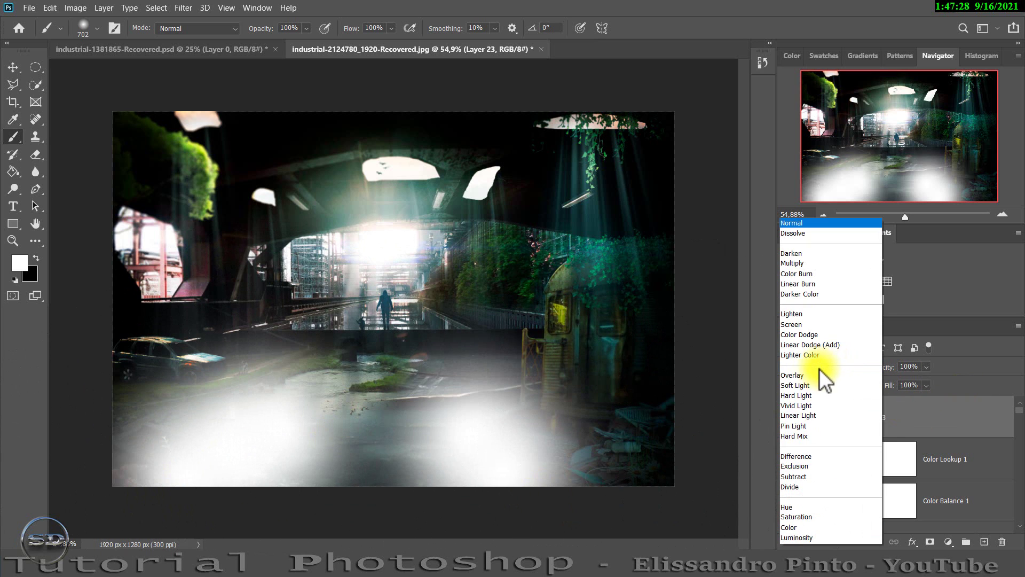
{"action": "left_click", "coordinate": [810, 373]}
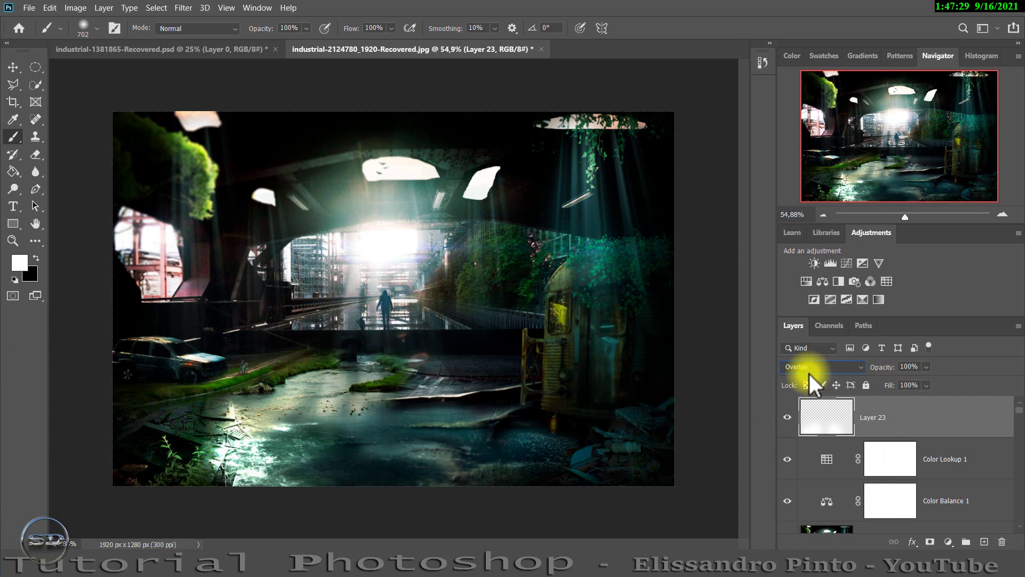
{"action": "left_click", "coordinate": [787, 419]}
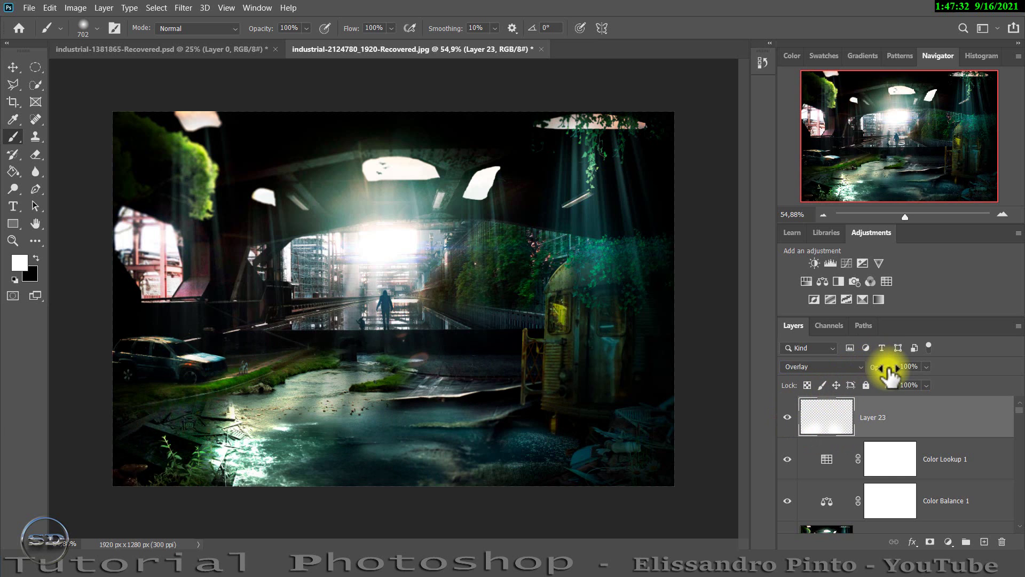
{"action": "left_click_drag", "start_coordinate": [883, 372], "coordinate": [868, 376]}
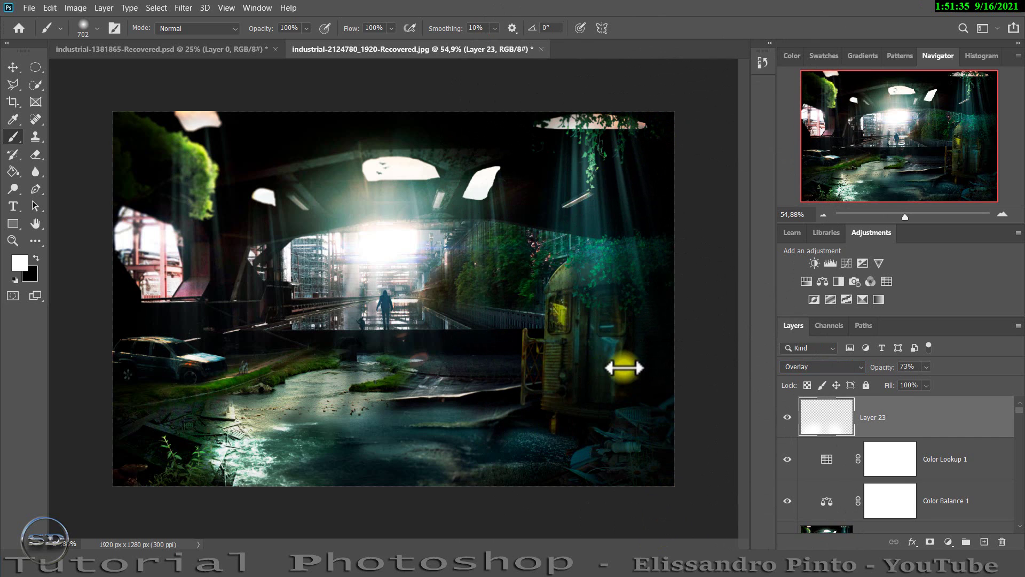
Step: Add a Brightness/Contrast adjustment layer with Brightness 58 and Contrast 25
{"action": "left_click", "coordinate": [814, 263]}
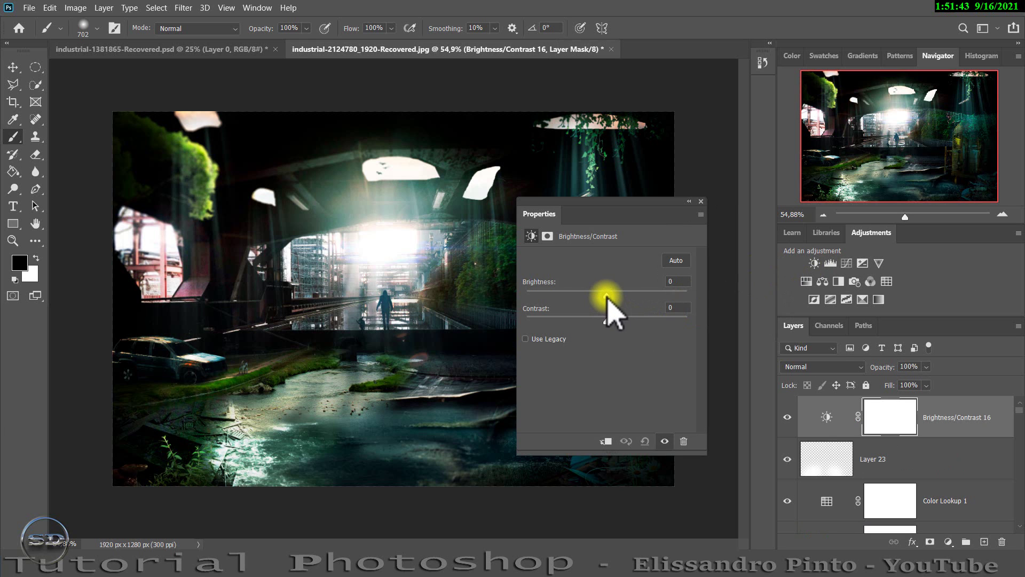
{"action": "mouse_move", "coordinate": [606, 295]}
{"action": "left_mouse_down"}
{"action": "mouse_move", "coordinate": [635, 295]}
{"action": "mouse_move", "coordinate": [626, 321]}
{"action": "left_mouse_up"}
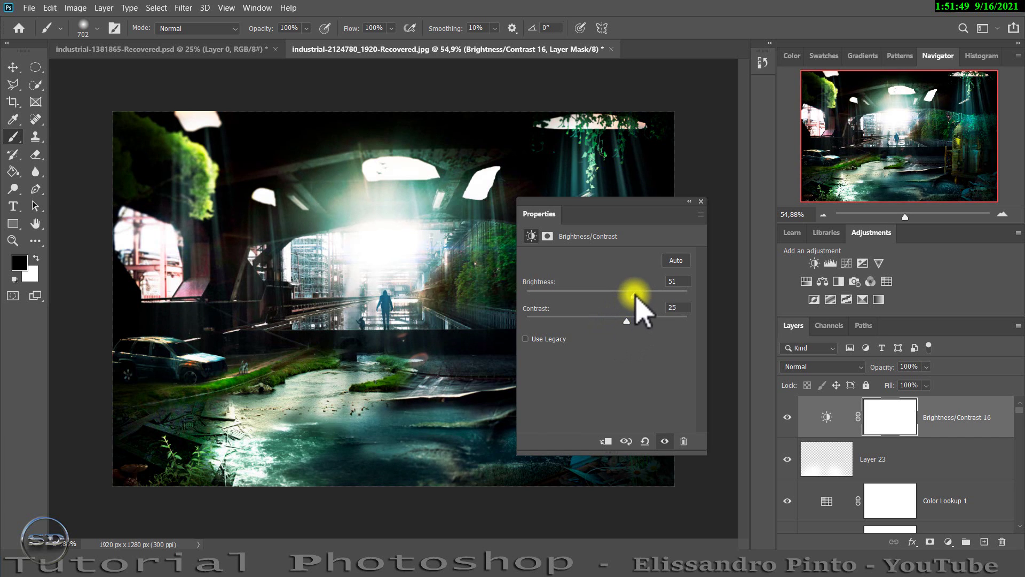
{"action": "left_click_drag", "start_coordinate": [635, 295], "coordinate": [637, 295]}
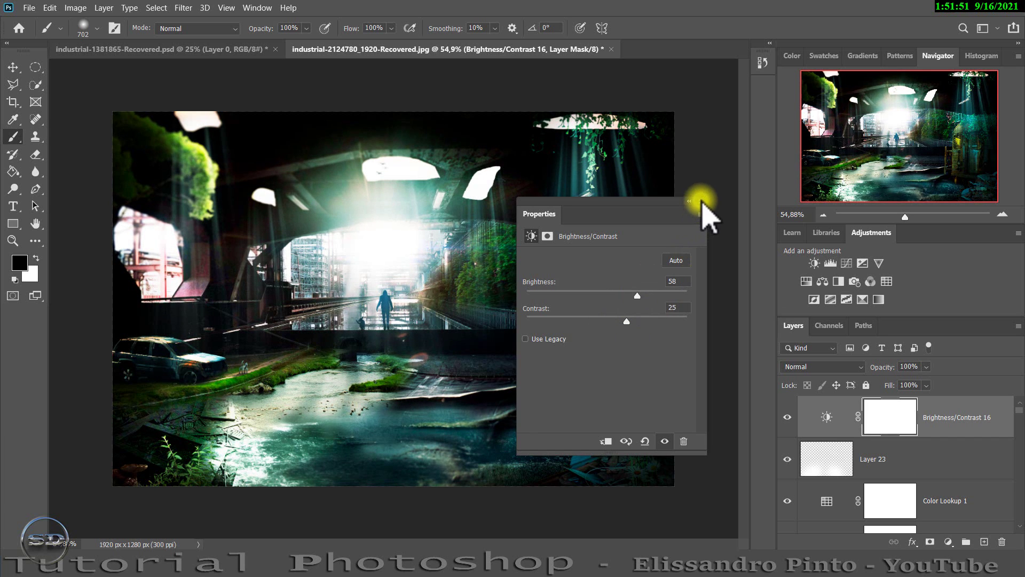
{"action": "left_click", "coordinate": [701, 203]}
Step: Mask the brightening out of the image centre and toggle the layer to compare
{"action": "left_click", "coordinate": [413, 249]}
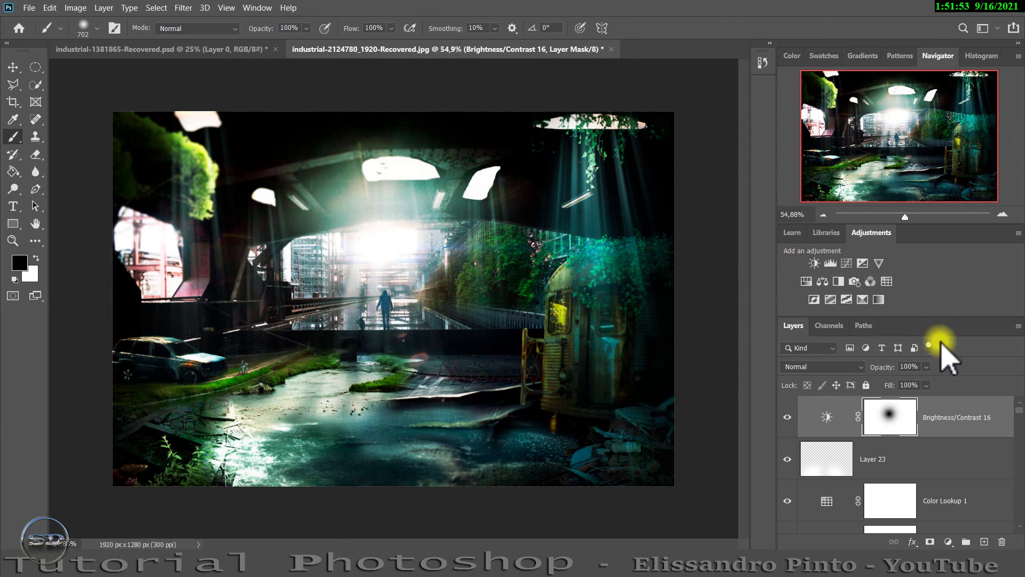
{"action": "left_click", "coordinate": [788, 417]}
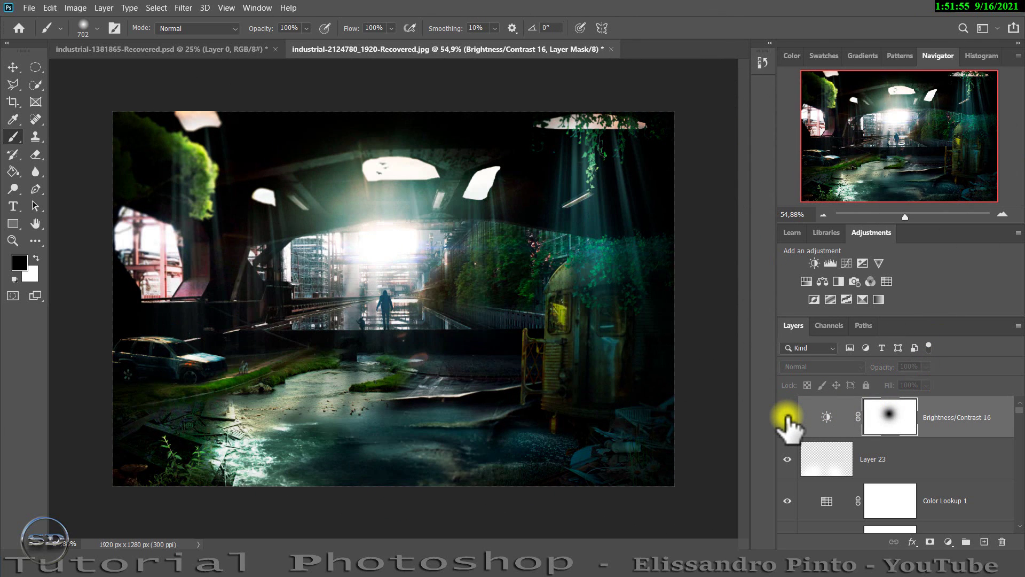
{"action": "left_click", "coordinate": [788, 417]}
{"action": "left_click", "coordinate": [788, 417]}
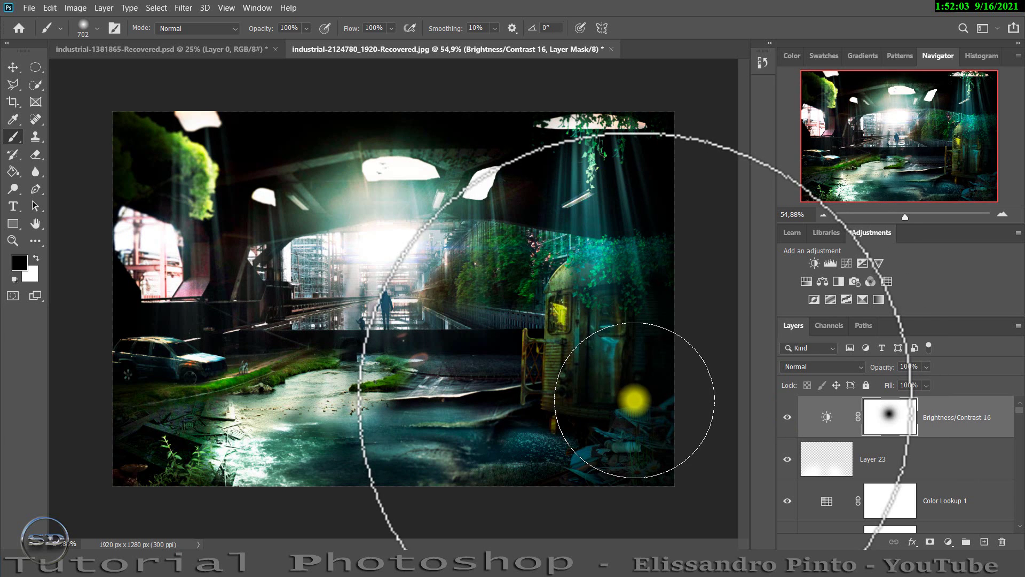
Step: Toggle Layer 22 and Layer 21 copy to compare, then zoom into the top-left moss
{"action": "left_click", "coordinate": [787, 417]}
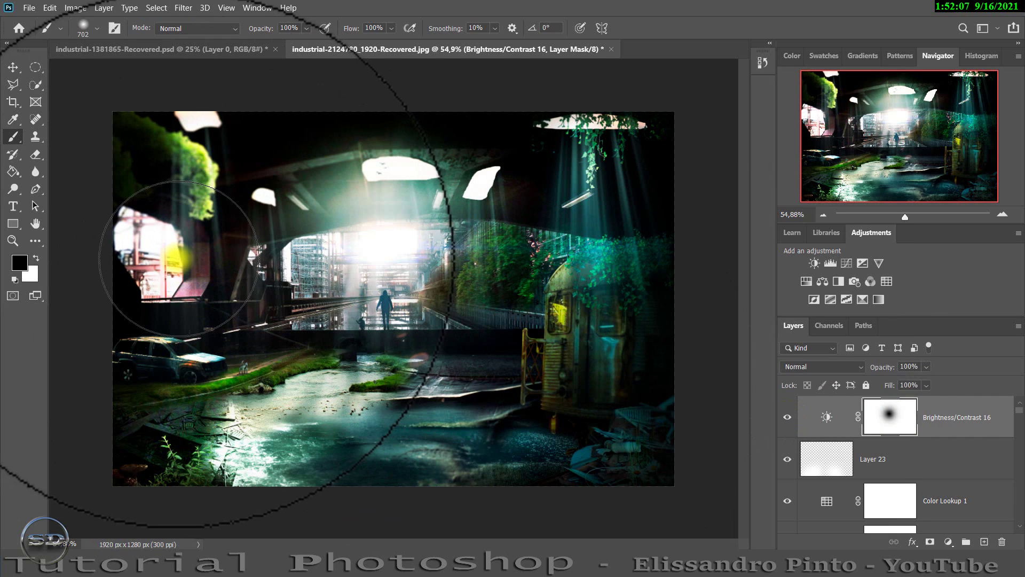
{"action": "scroll", "coordinate": [972, 465], "scroll_direction": "down", "scroll_amount": 3}
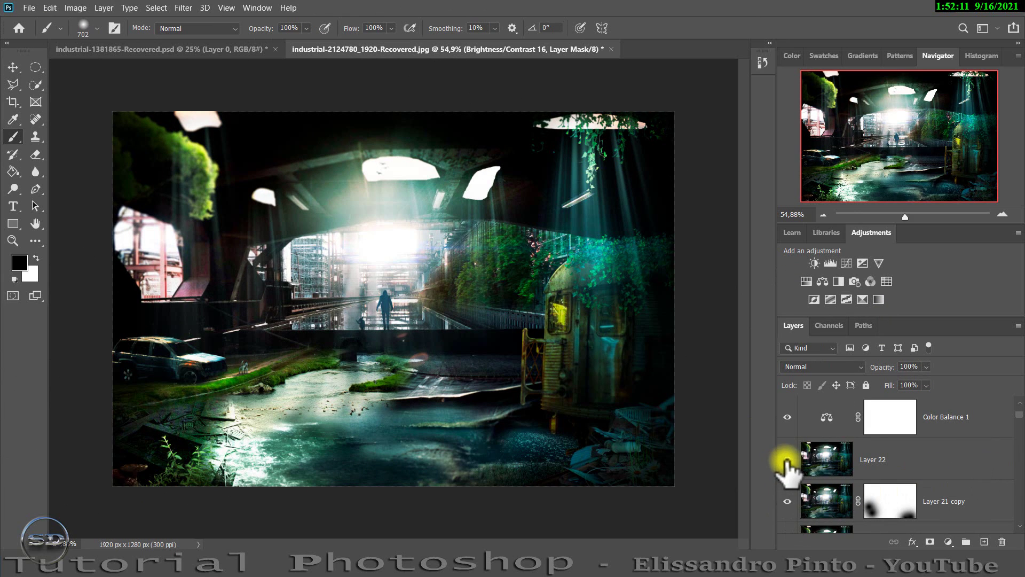
{"action": "left_click", "coordinate": [788, 459]}
{"action": "left_click", "coordinate": [787, 502]}
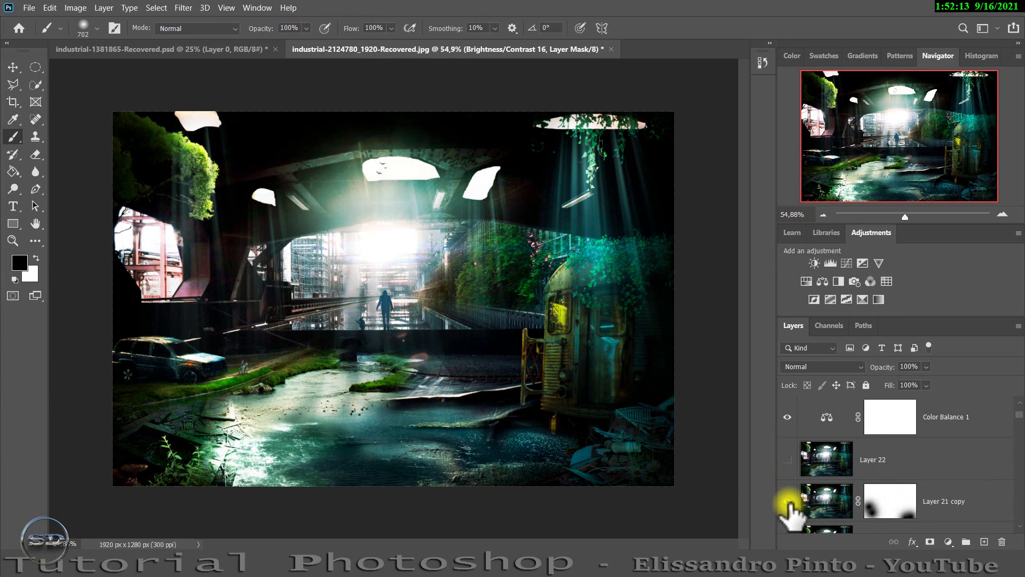
{"action": "left_click", "coordinate": [890, 500]}
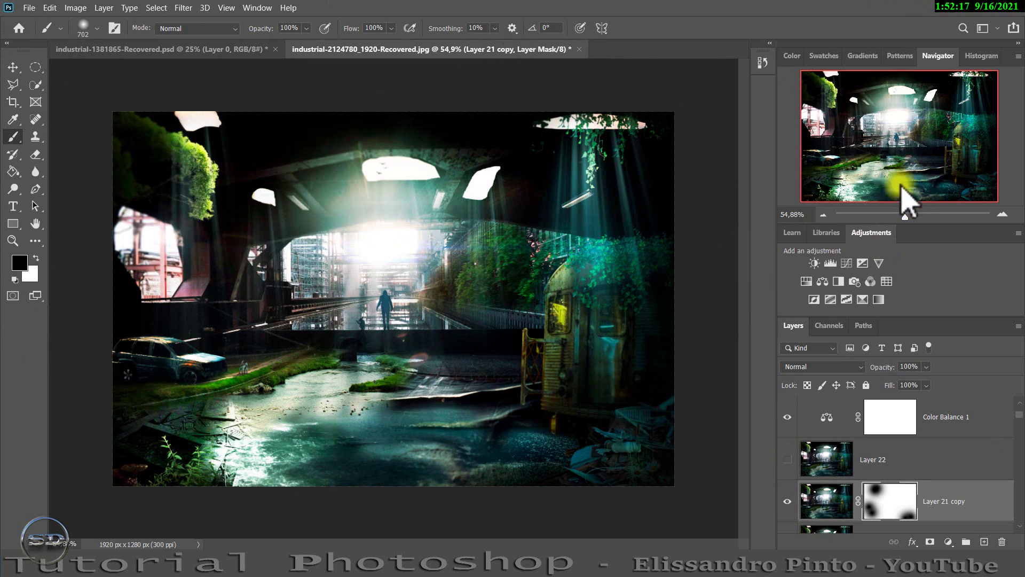
{"action": "left_click_drag", "start_coordinate": [906, 217], "coordinate": [917, 216]}
{"action": "left_click_drag", "start_coordinate": [908, 155], "coordinate": [850, 181]}
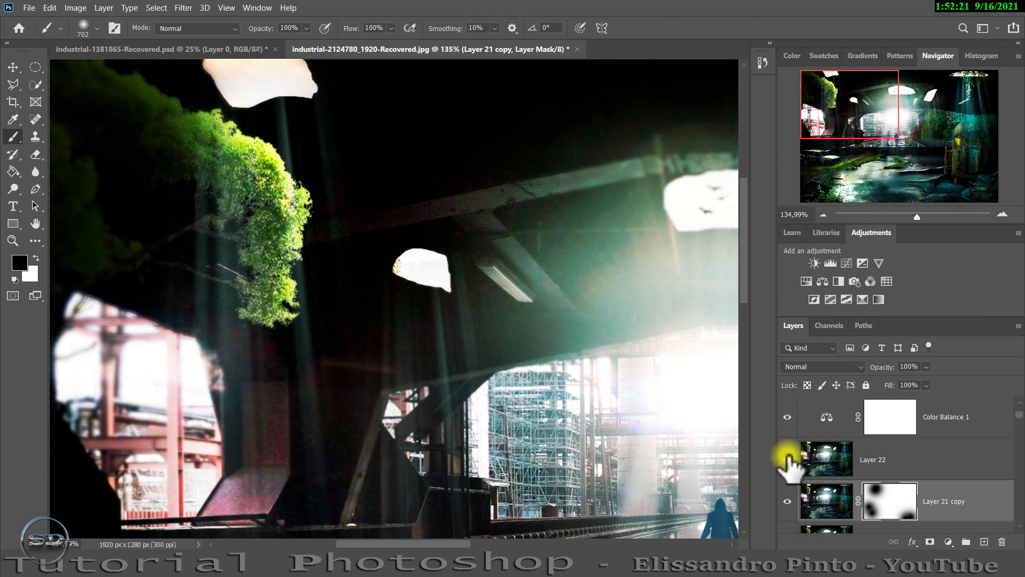
Step: Show Layer 22 and mask it with black over the moss to reveal it sharp
{"action": "left_click", "coordinate": [787, 459]}
{"action": "left_click", "coordinate": [822, 458]}
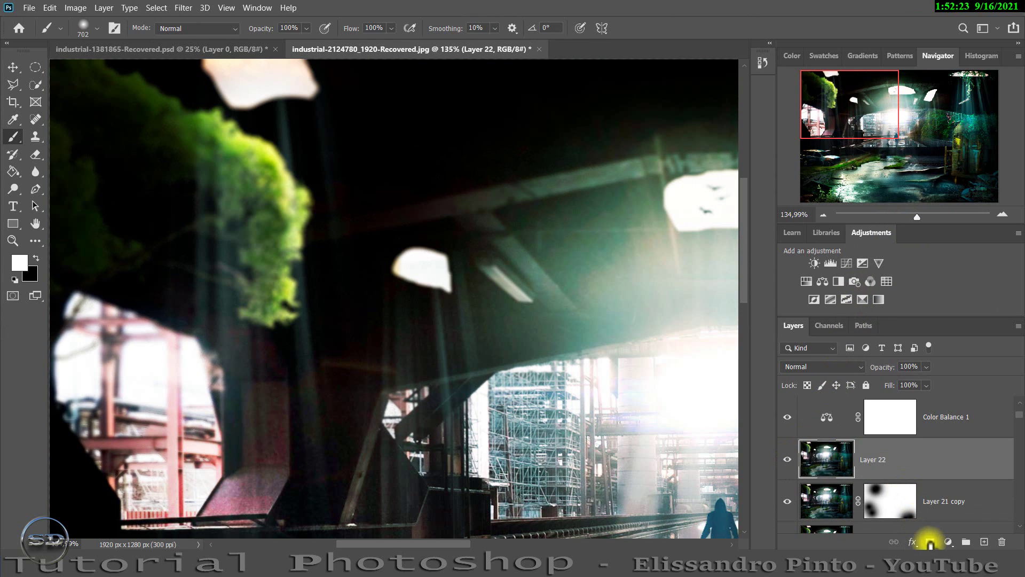
{"action": "left_click", "coordinate": [930, 542]}
{"action": "key", "text": "x"}
{"action": "left_click_drag", "start_coordinate": [322, 222], "coordinate": [418, 201]}
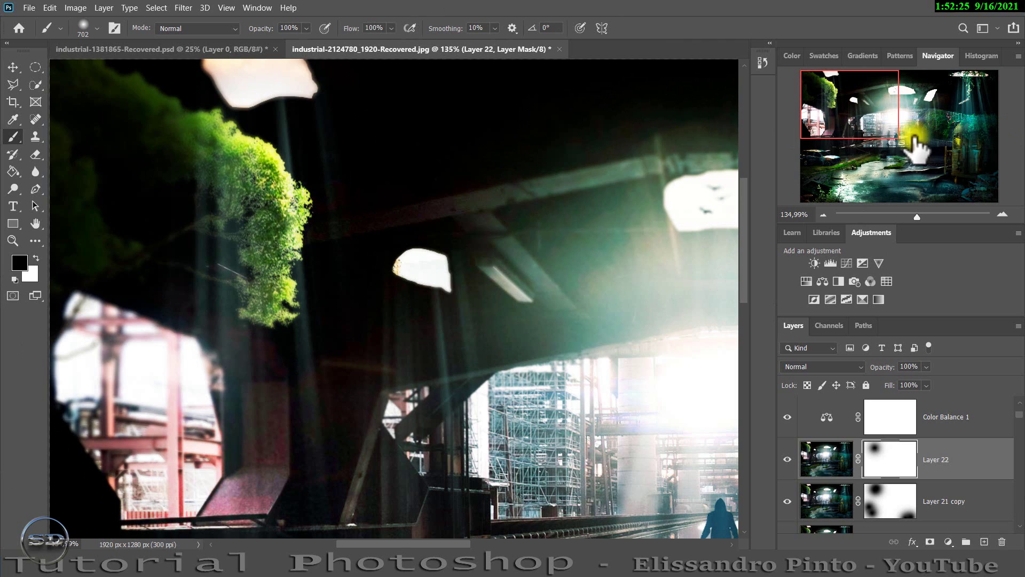
Step: Stamp all visible layers into a new Layer 24 above Brightness/Contrast 16
{"action": "left_click_drag", "start_coordinate": [917, 216], "coordinate": [907, 217]}
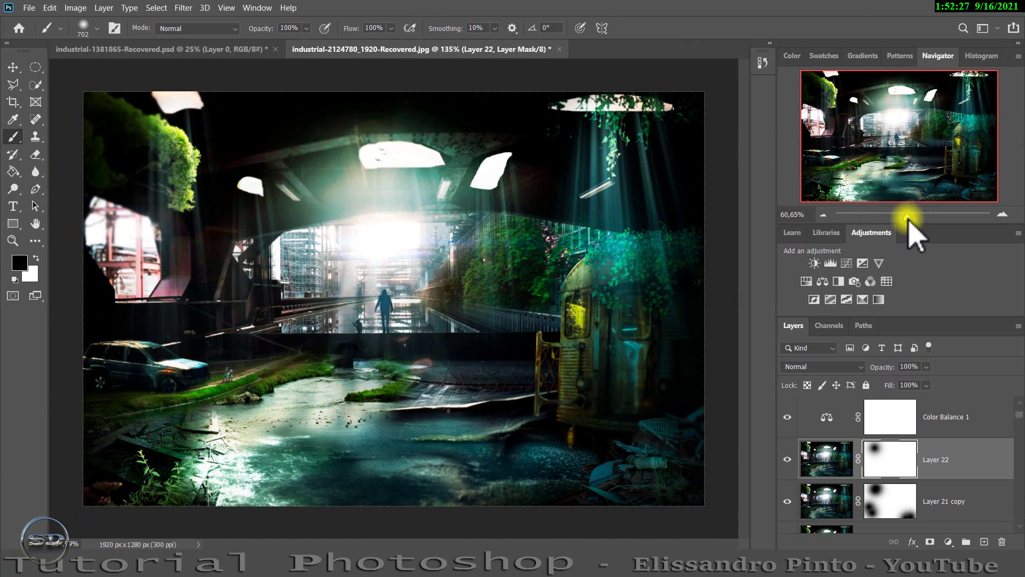
{"action": "scroll", "coordinate": [959, 459], "scroll_direction": "up", "scroll_amount": 3}
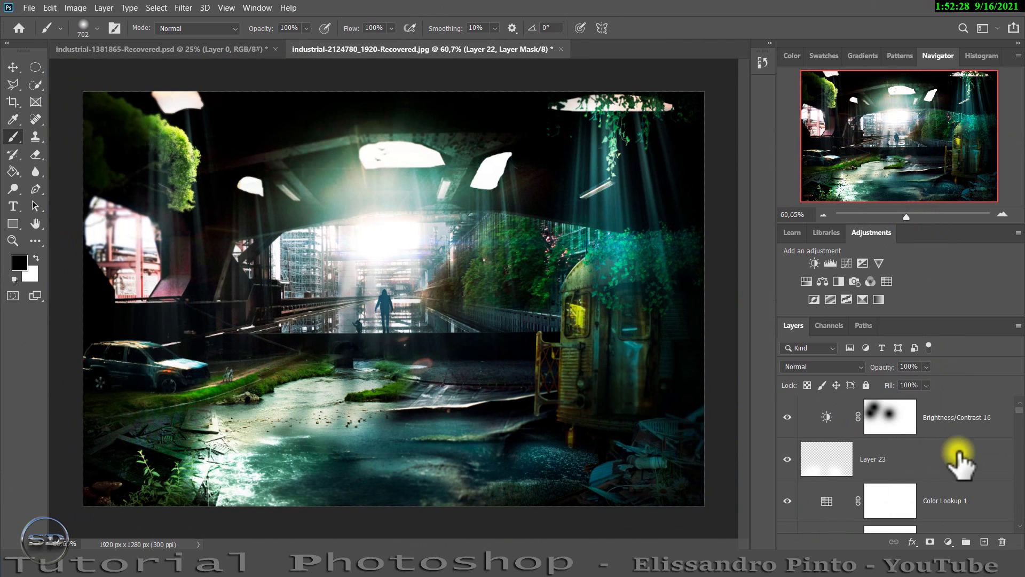
{"action": "left_click", "coordinate": [967, 421]}
{"action": "key", "text": "ctrl+alt+shift+e"}
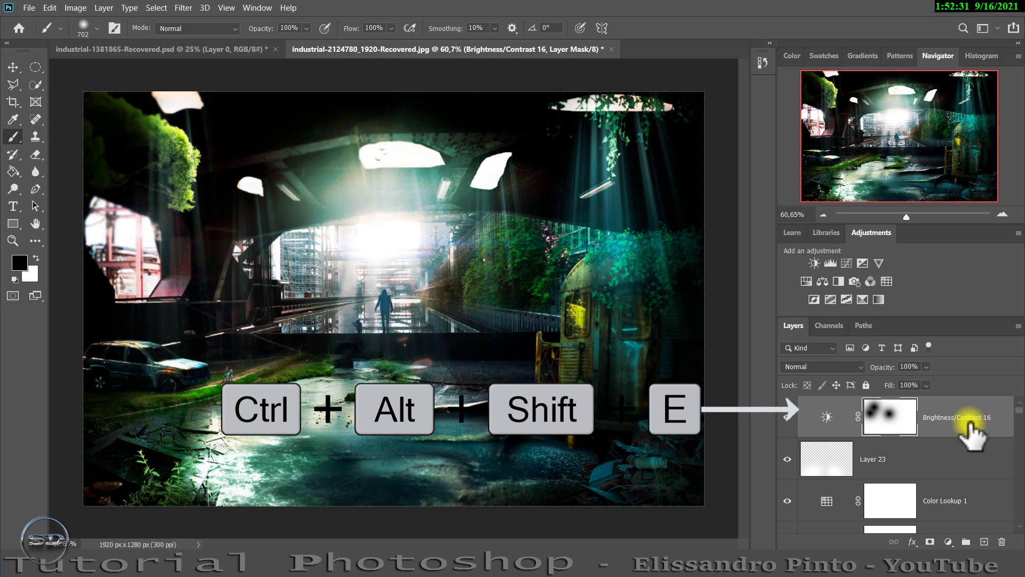